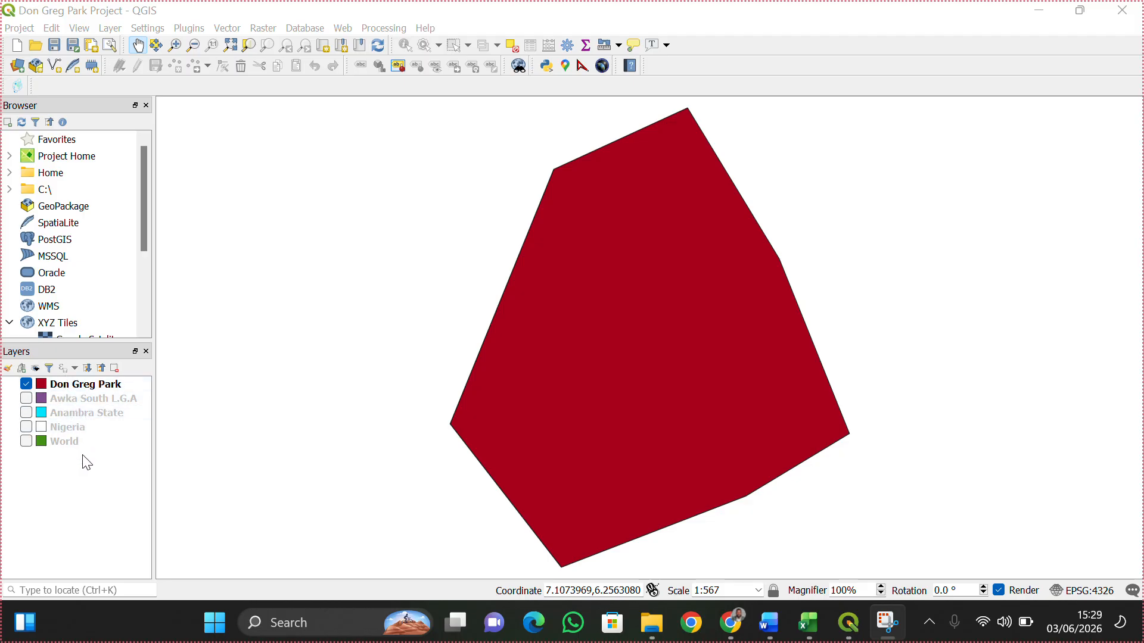
Show only the World layer on the map canvas and fit the view to its full extent.
left_click(27, 443)
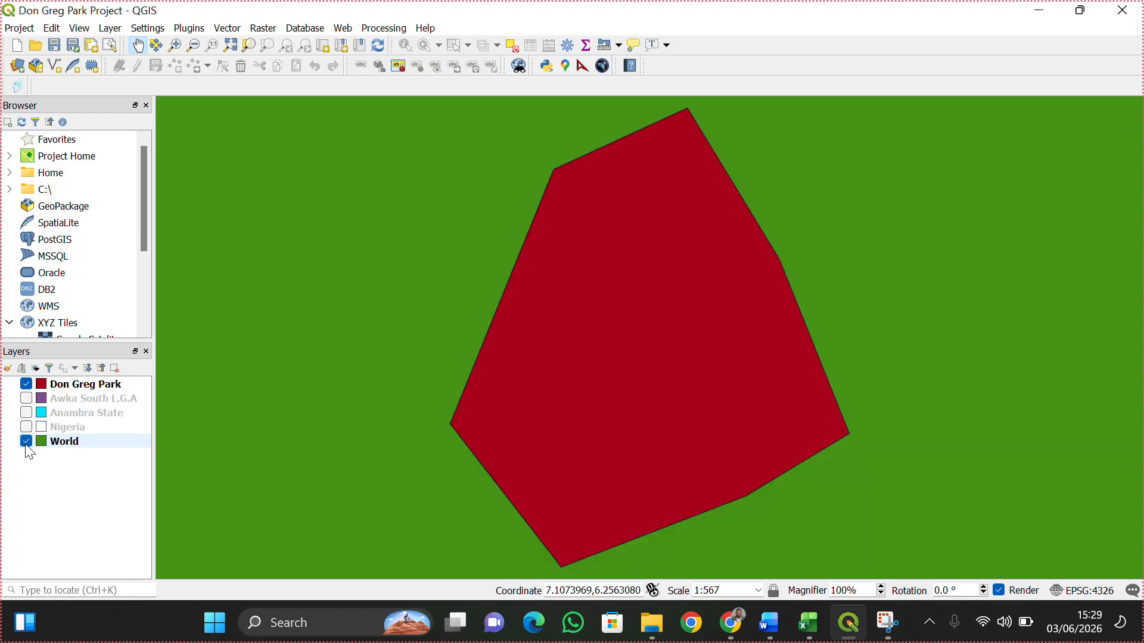
left_click(27, 385)
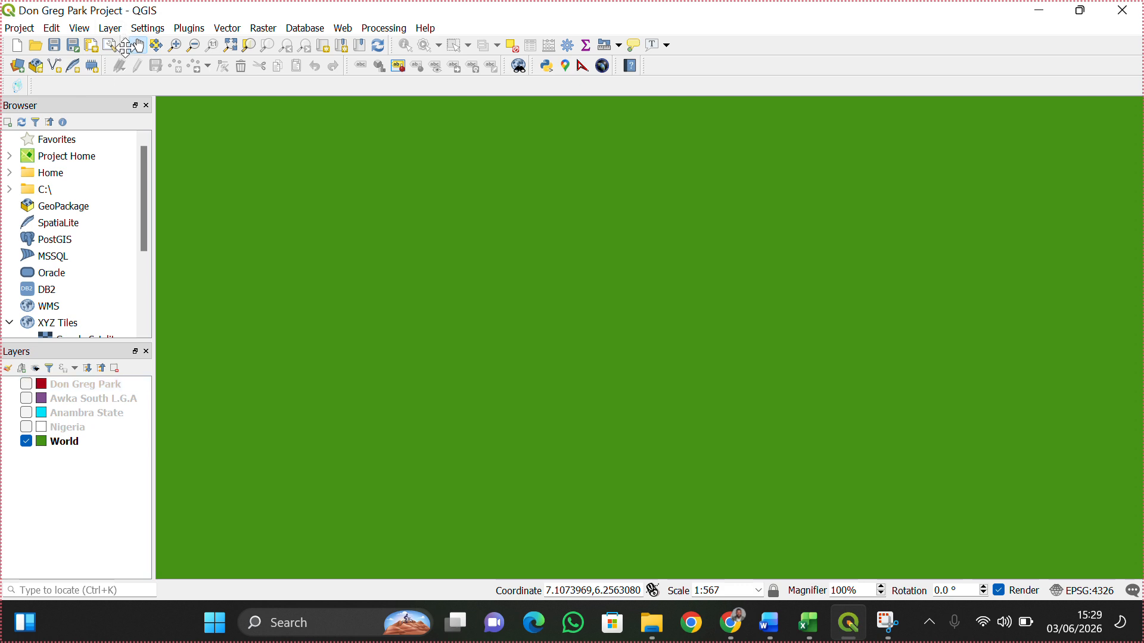
left_click(230, 46)
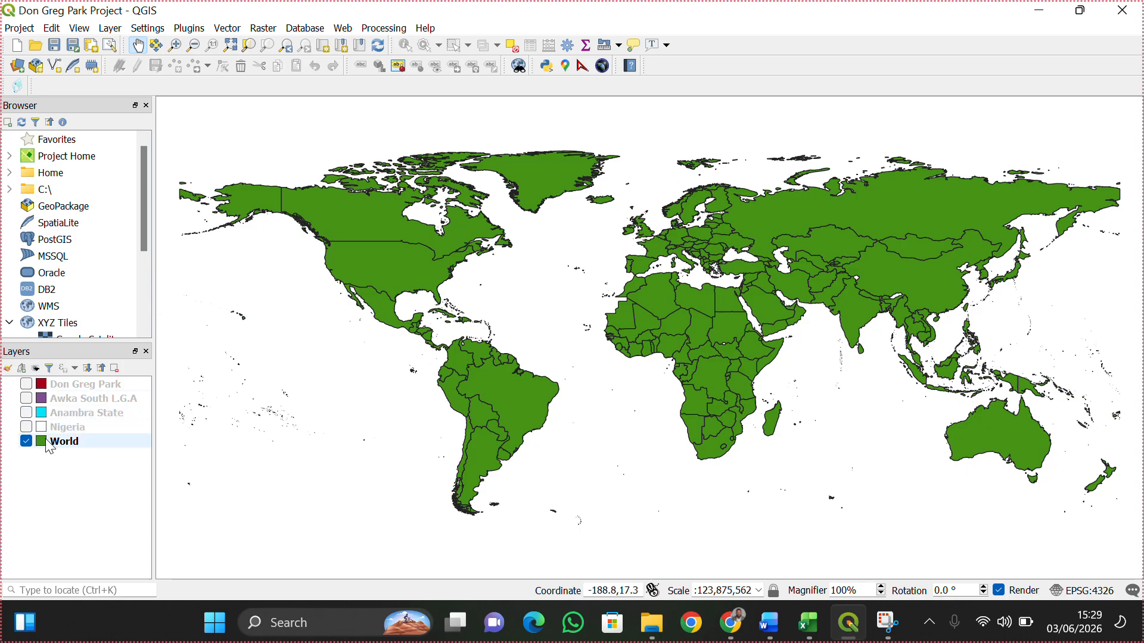
Show only the Nigeria layer instead of World and fit the view to its full extent.
left_click(26, 427)
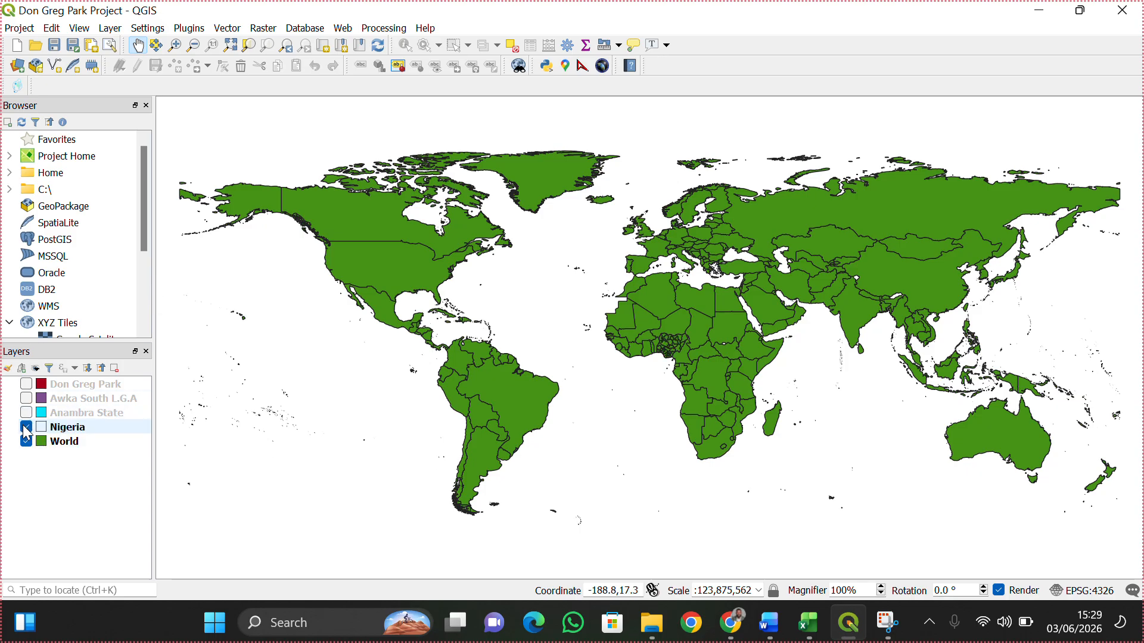
left_click(25, 441)
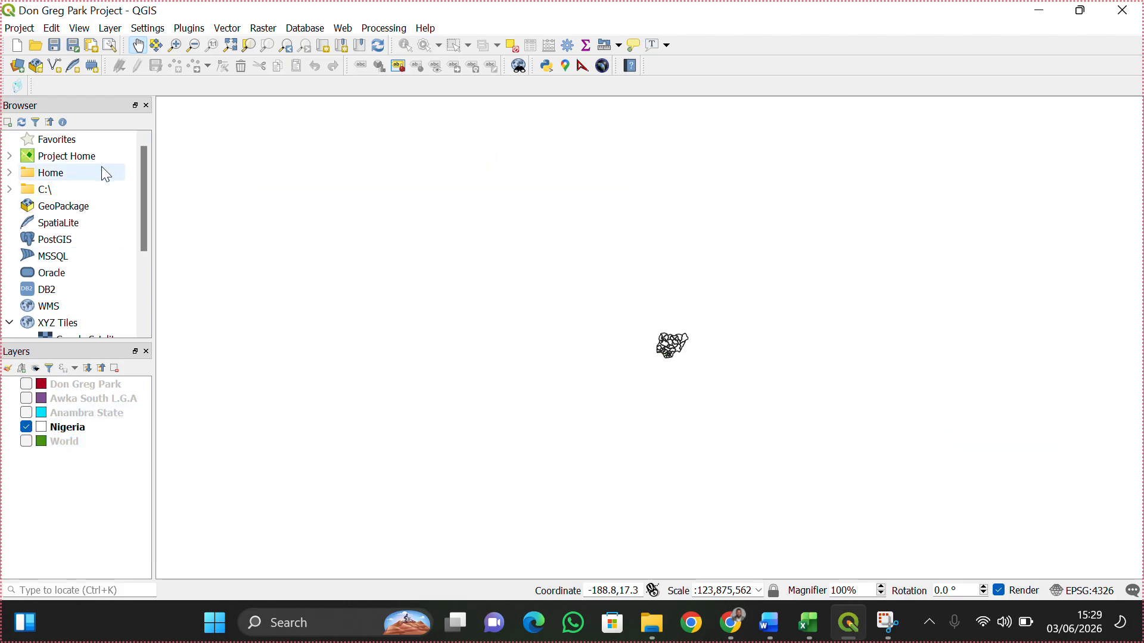
left_click(231, 46)
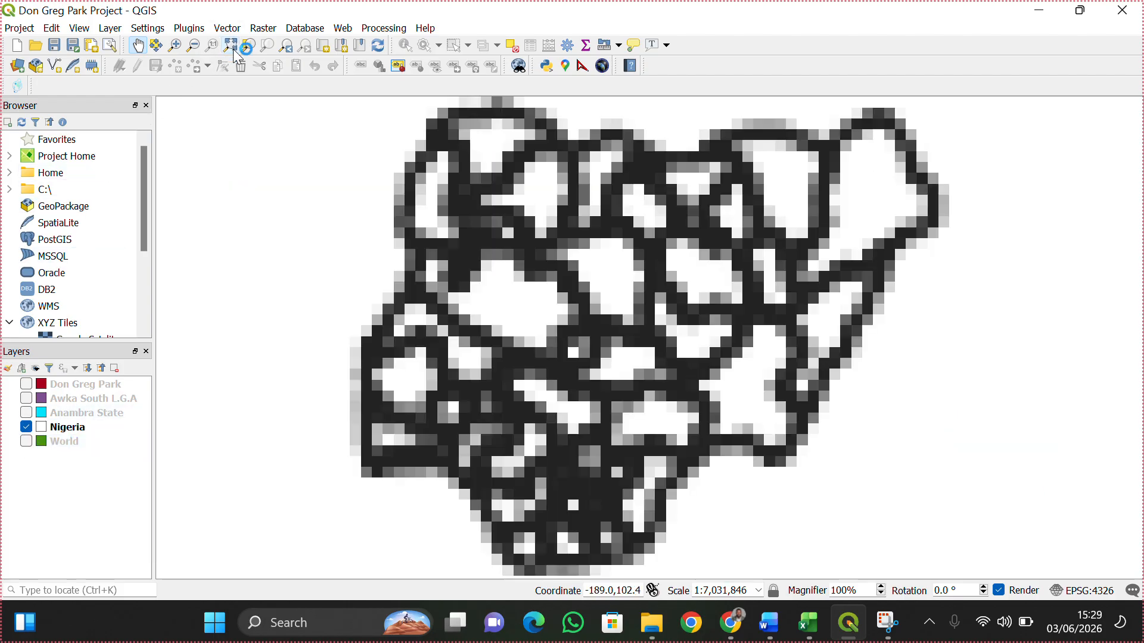
Show only the Anambra State layer instead of Nigeria and fit the view to its full extent.
left_click(26, 412)
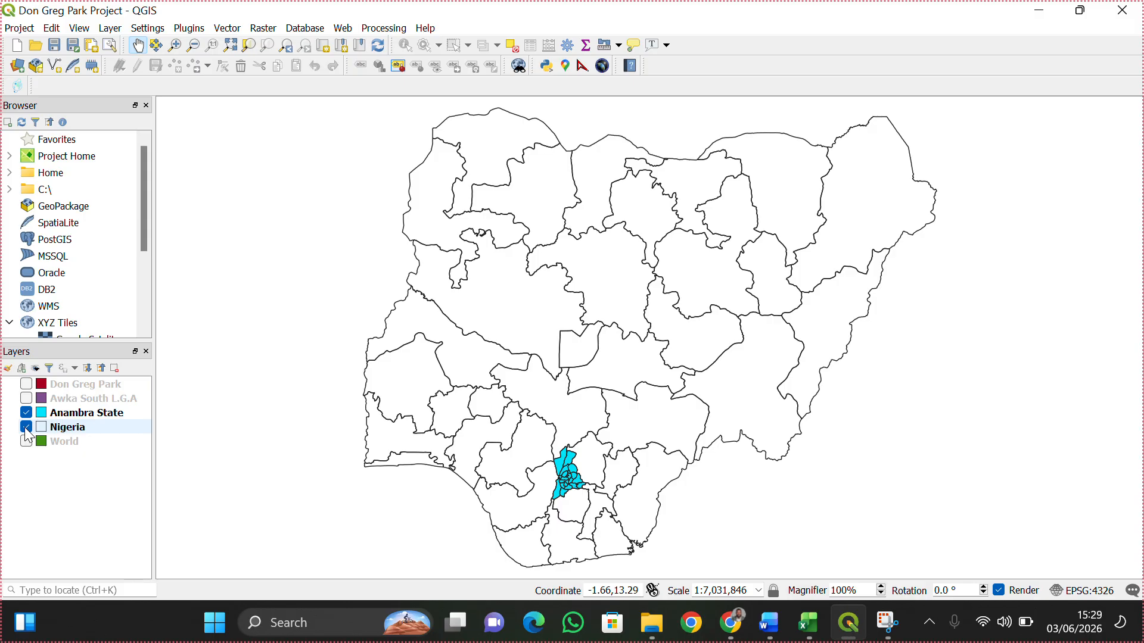
left_click(25, 427)
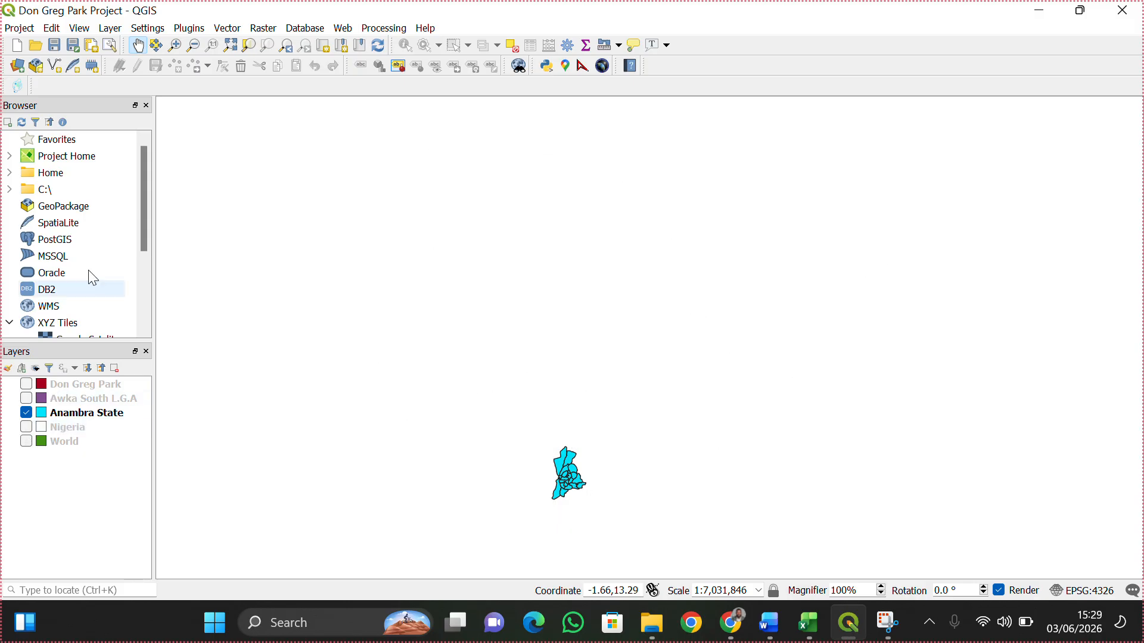
left_click(237, 48)
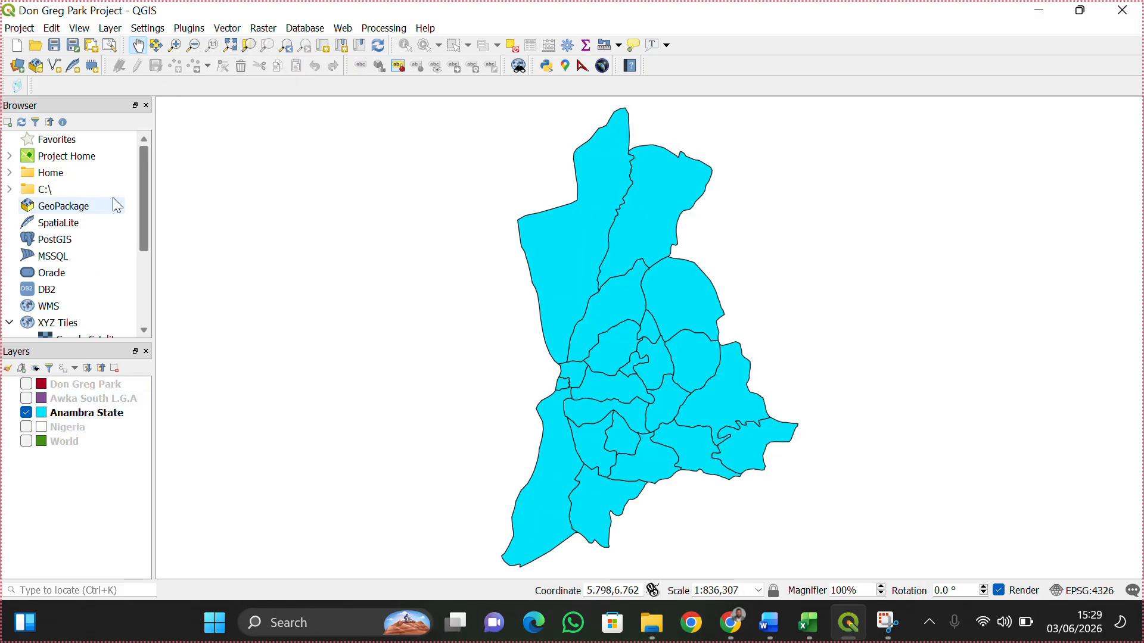
left_click(48, 415)
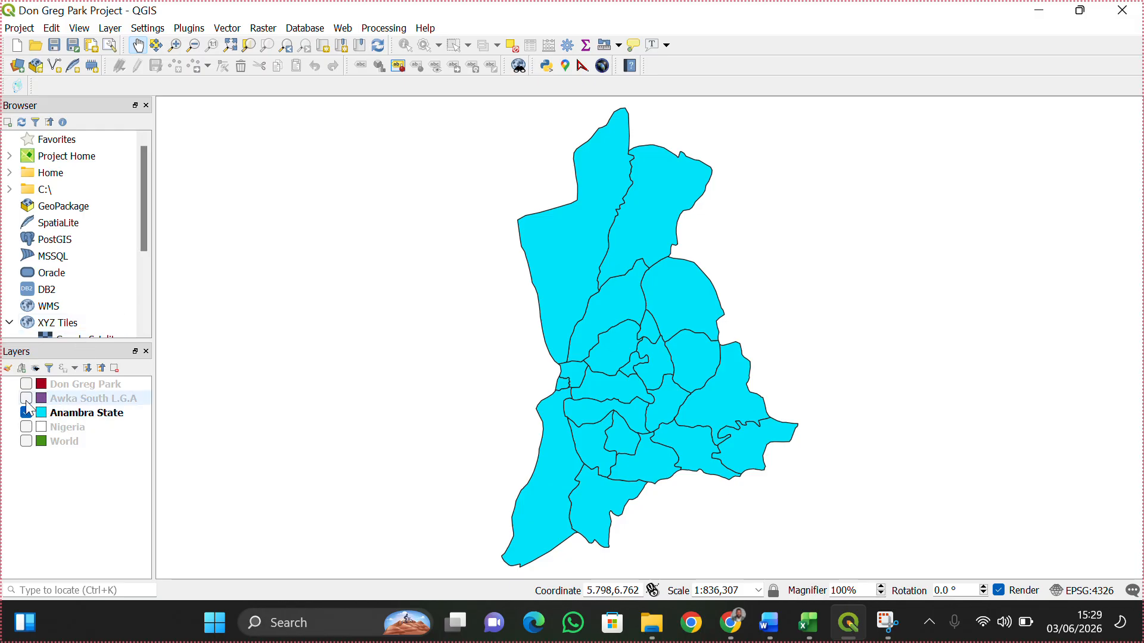
Show only the Awka South L.G.A layer instead of Anambra State and fit the view to its full extent.
left_click(26, 399)
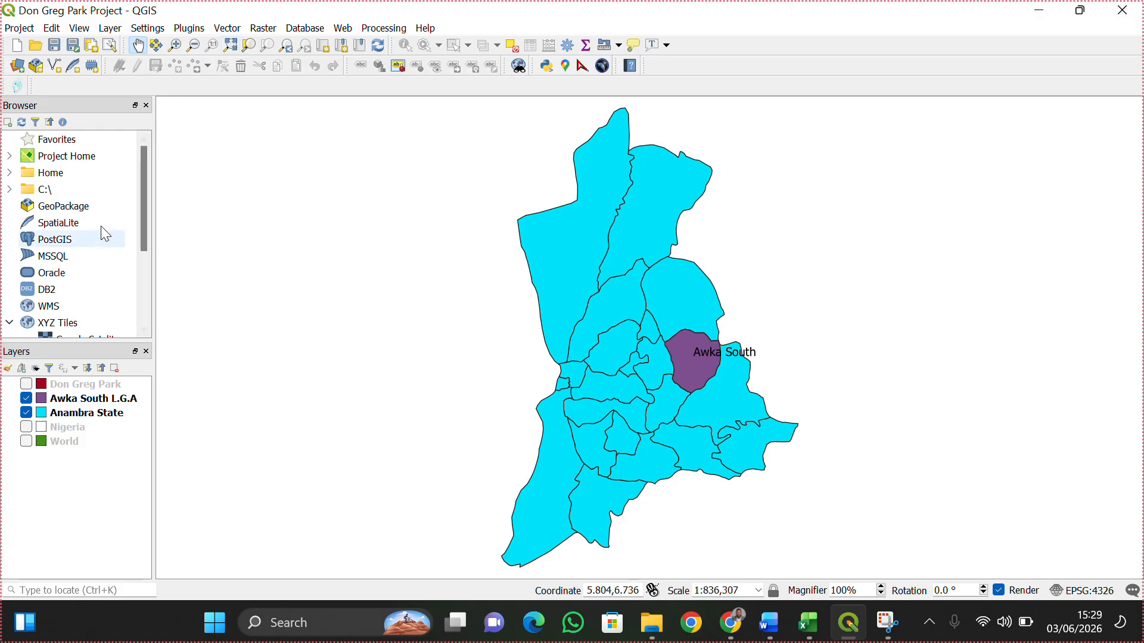
left_click(26, 414)
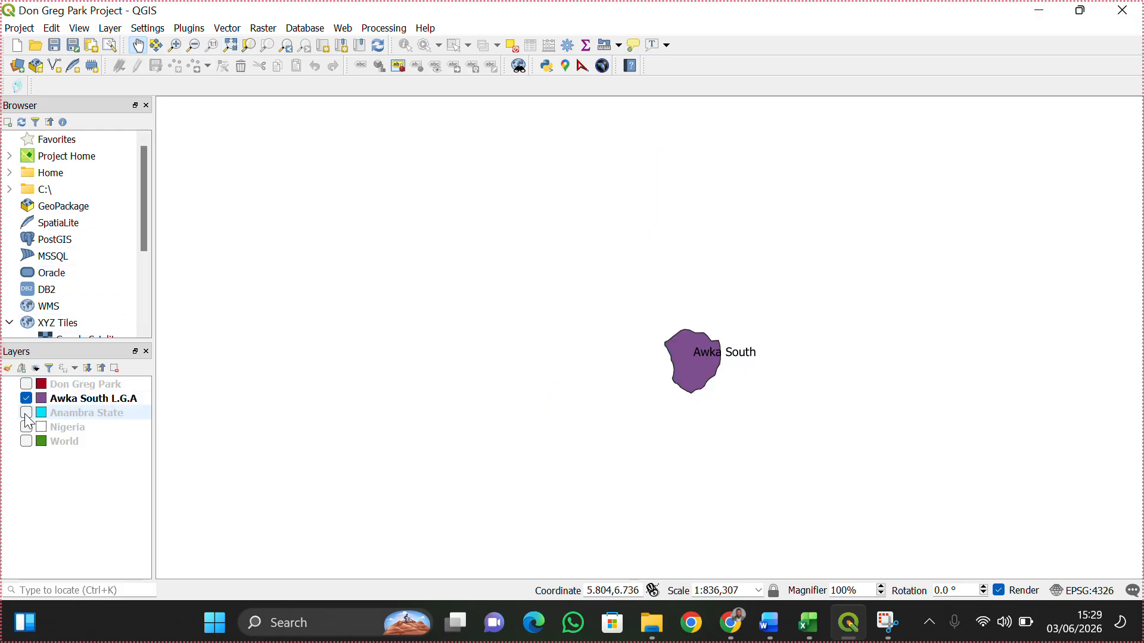
left_click(233, 46)
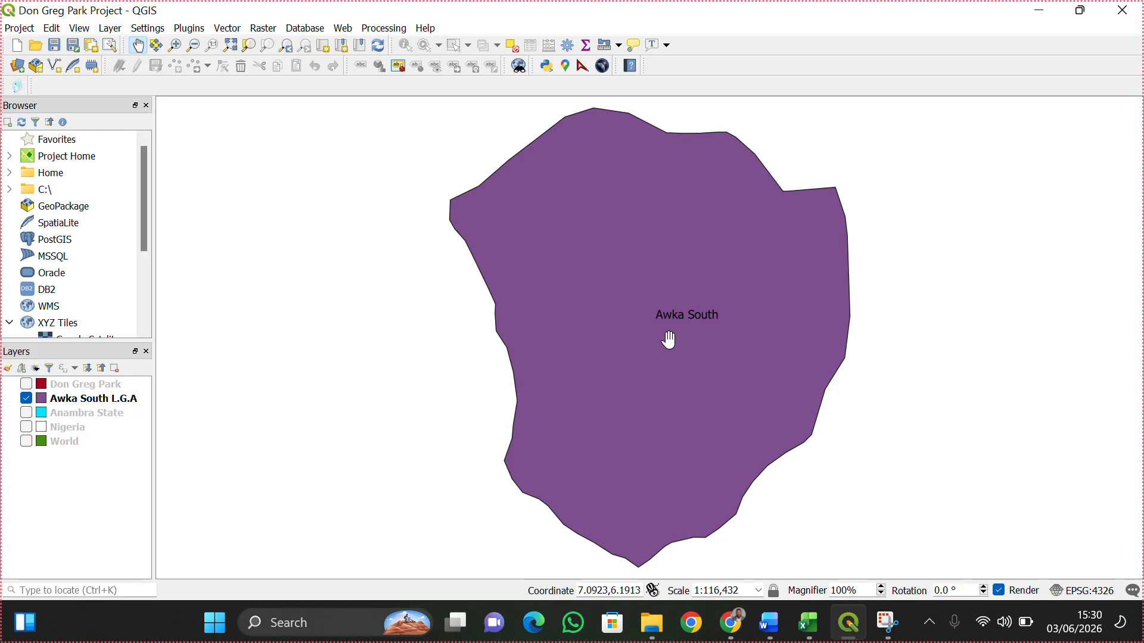
Turn off labels for the Awka South L.G.A layer by setting its labelling to No labels.
right_click(87, 403)
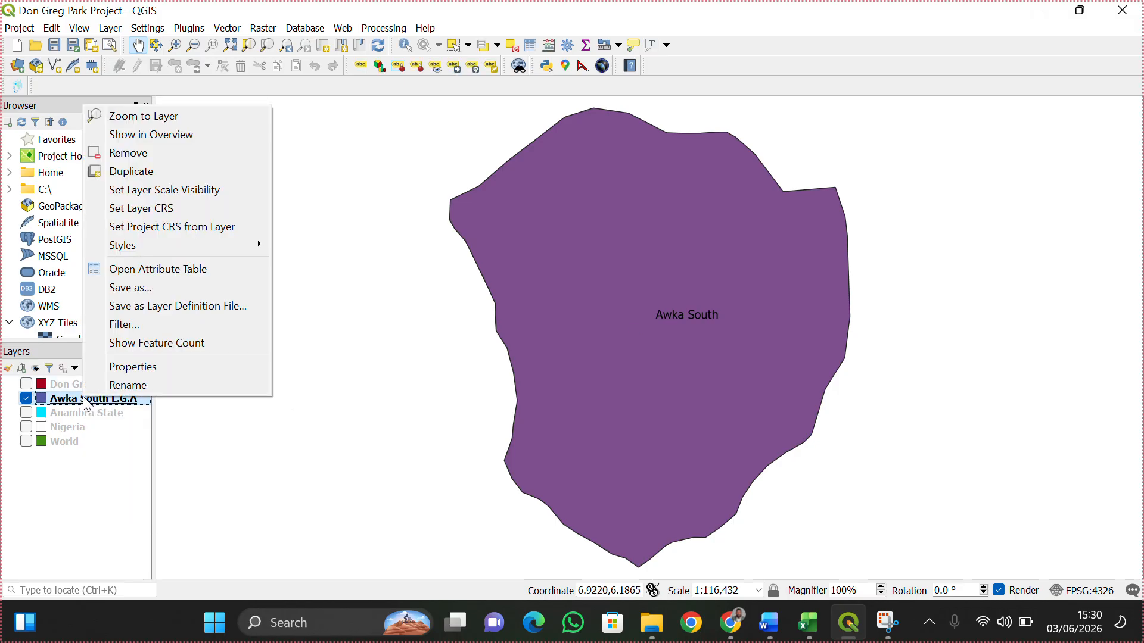
left_click(155, 366)
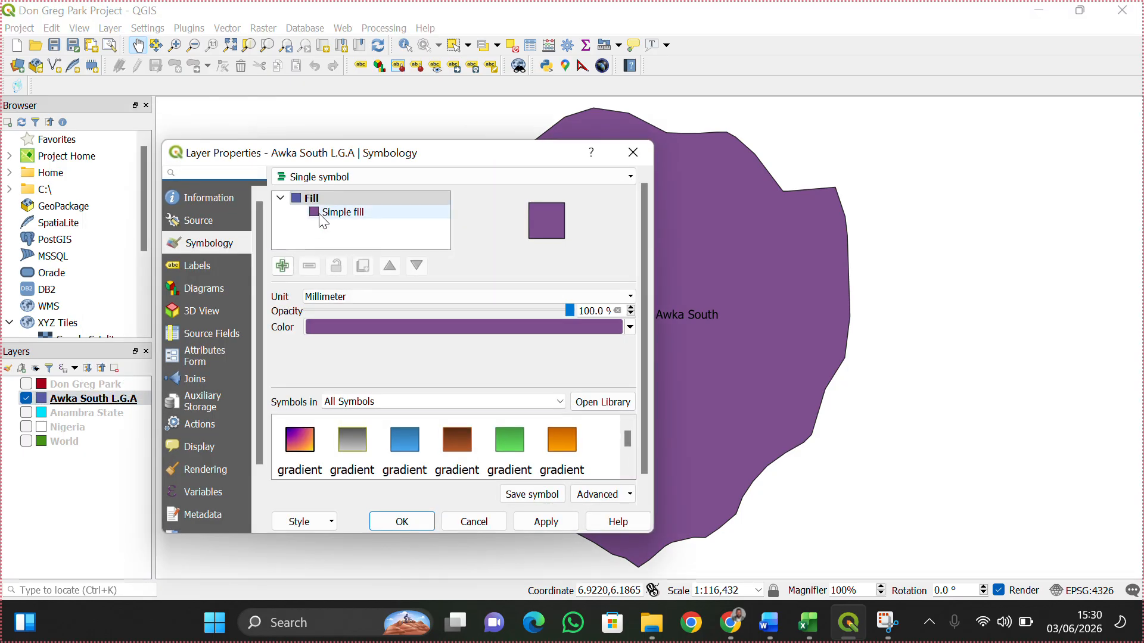
left_click(202, 271)
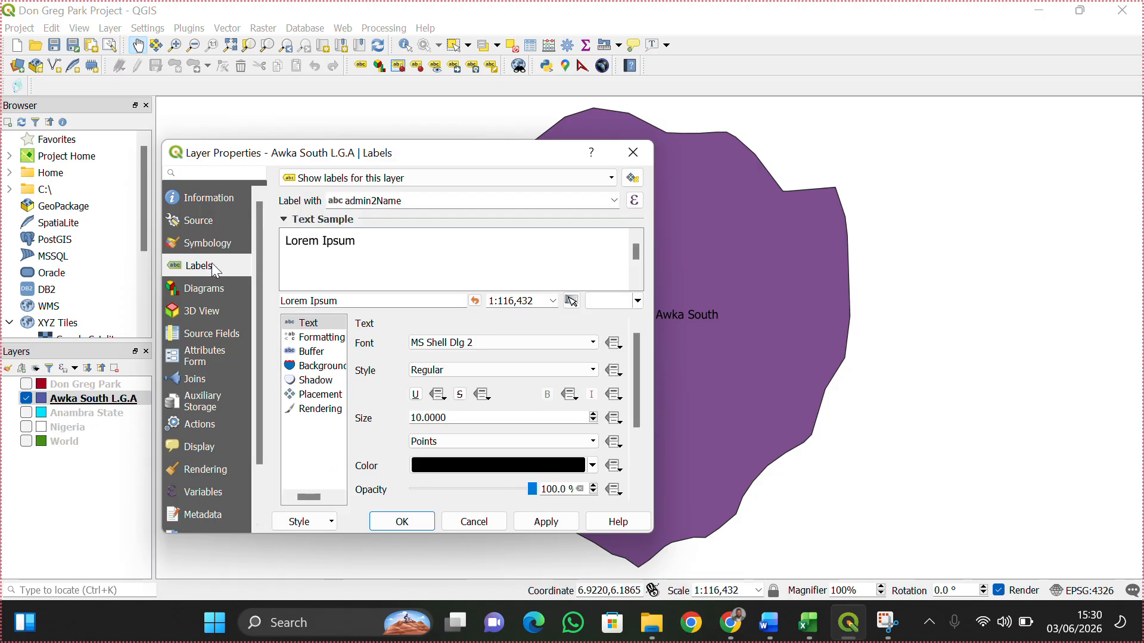
left_click(423, 178)
left_click(349, 195)
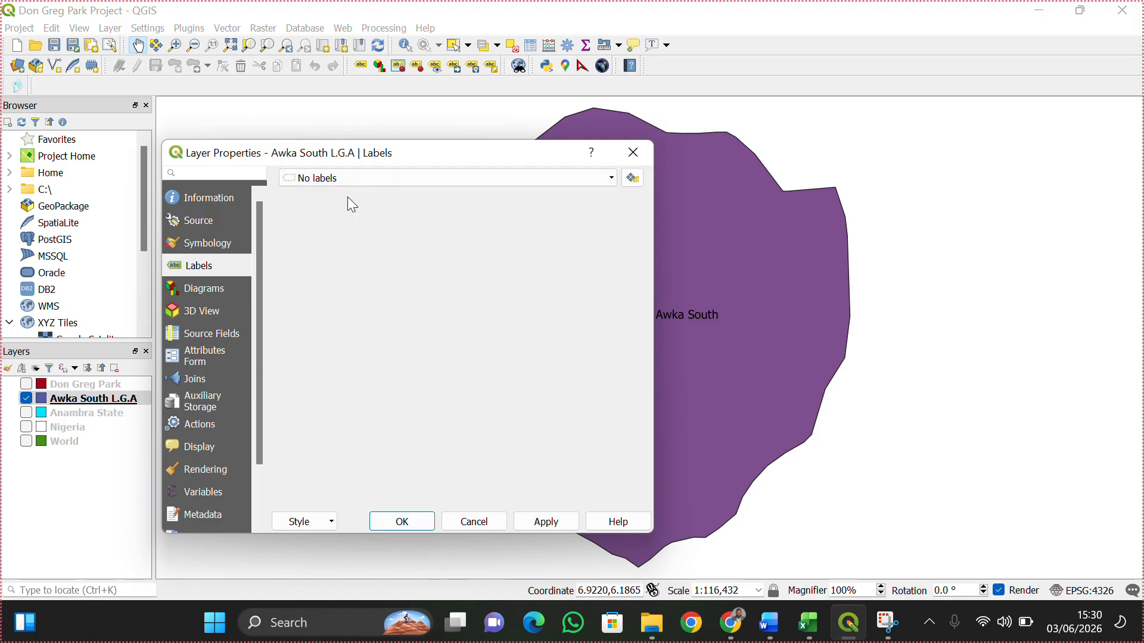
left_click(411, 524)
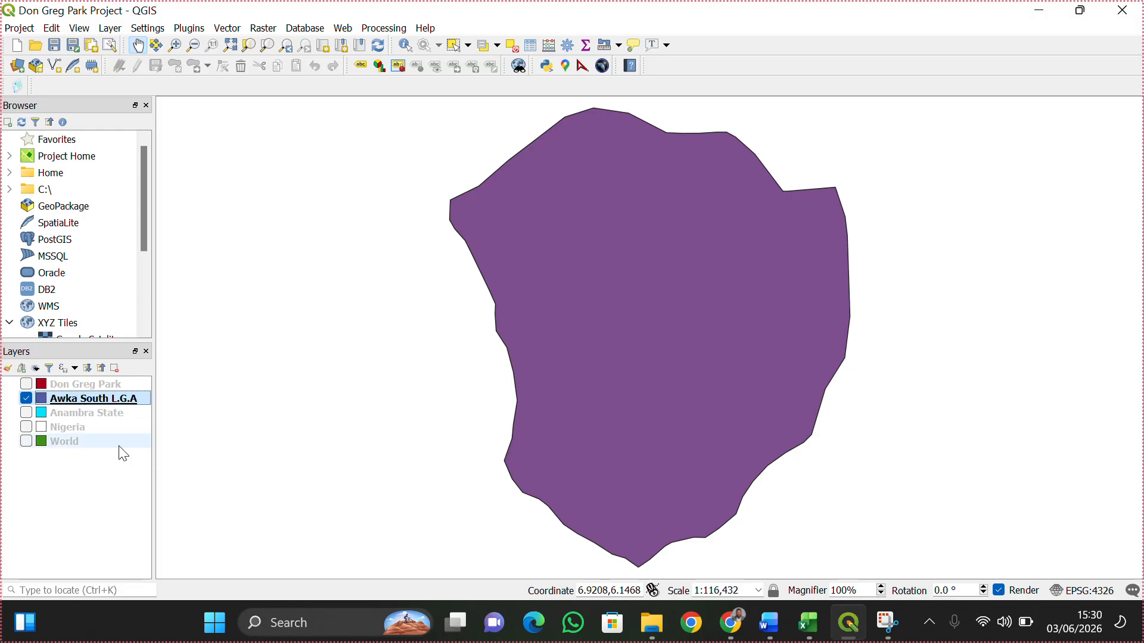
Show only the Don Greg Park layer instead of Awka South L.G.A and fit the view to its full extent.
left_click(26, 384)
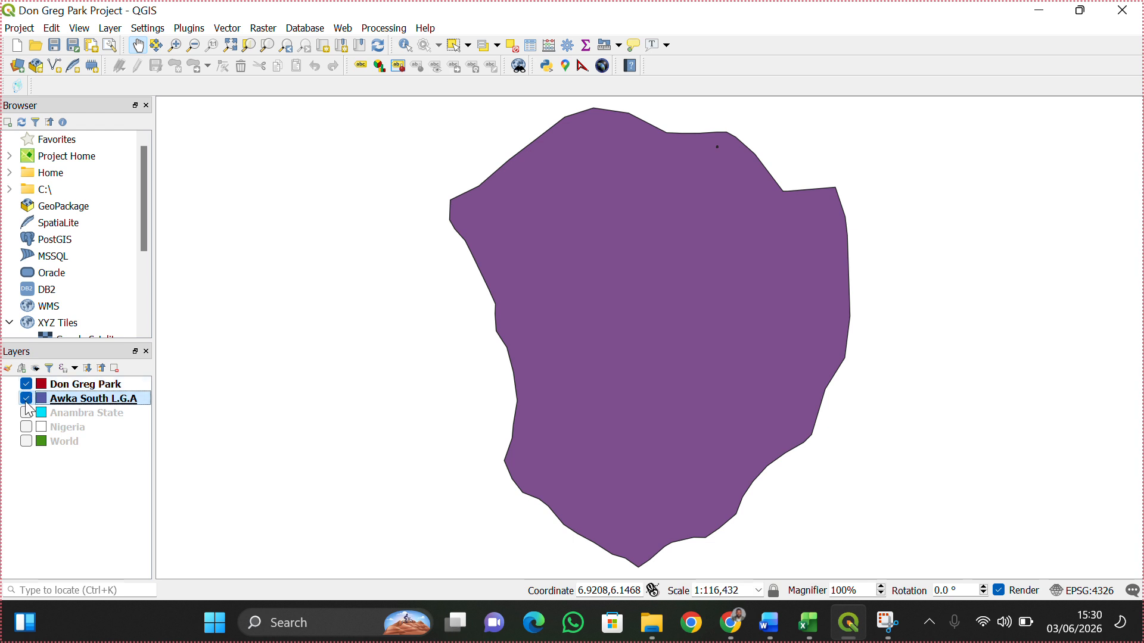
left_click(27, 398)
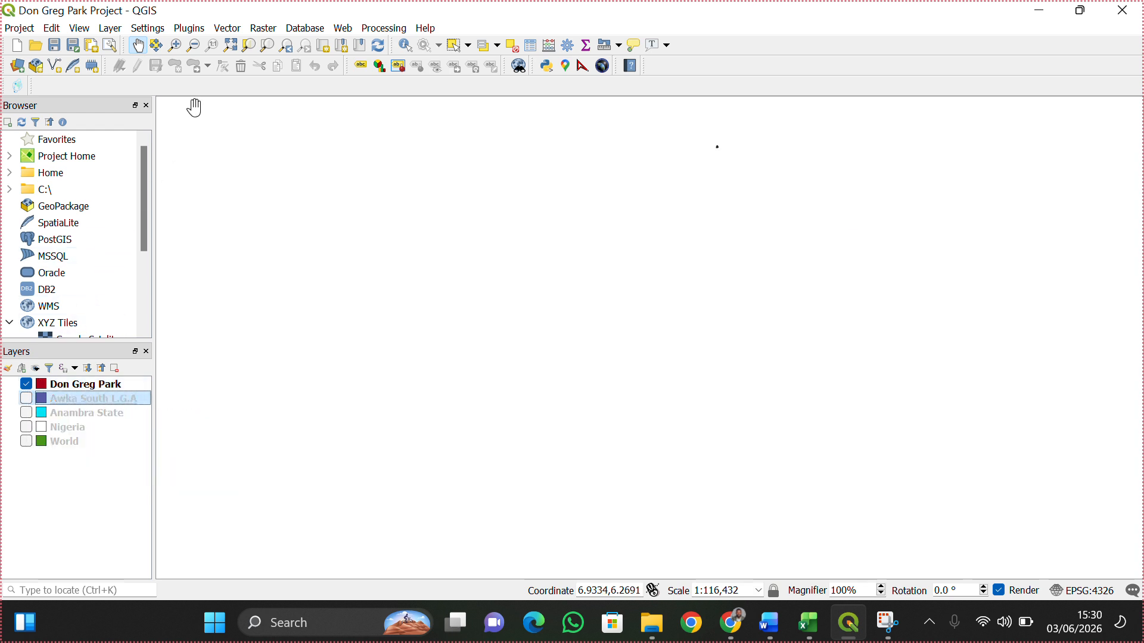
left_click(230, 46)
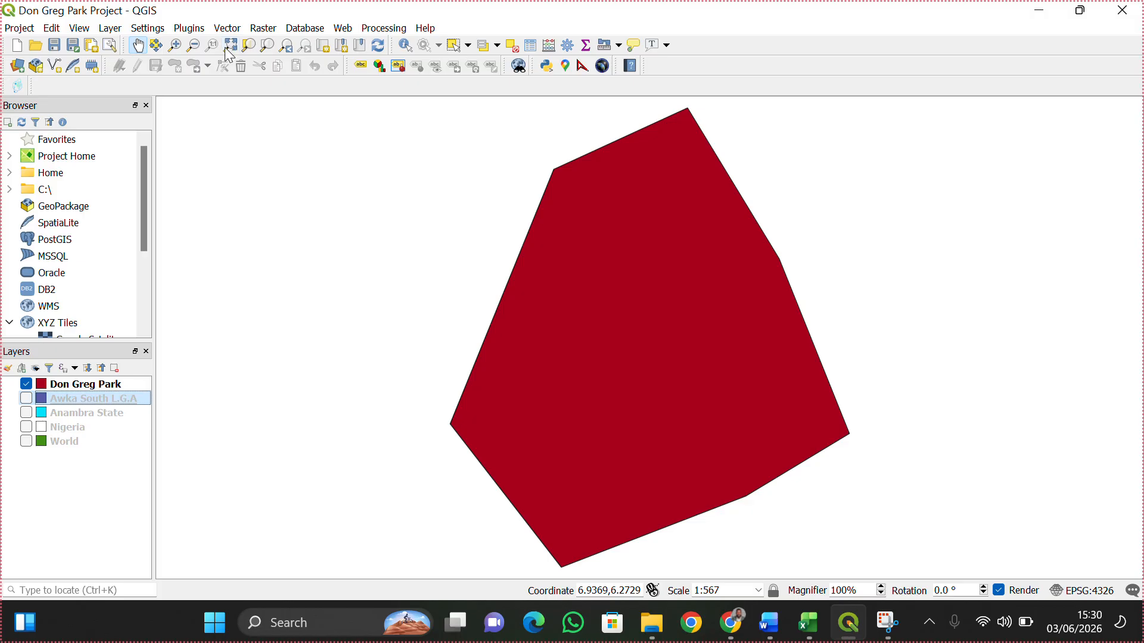
Create a new print layout titled "Don Greg Park", maximize its window and fit the whole page in view.
left_click(90, 45)
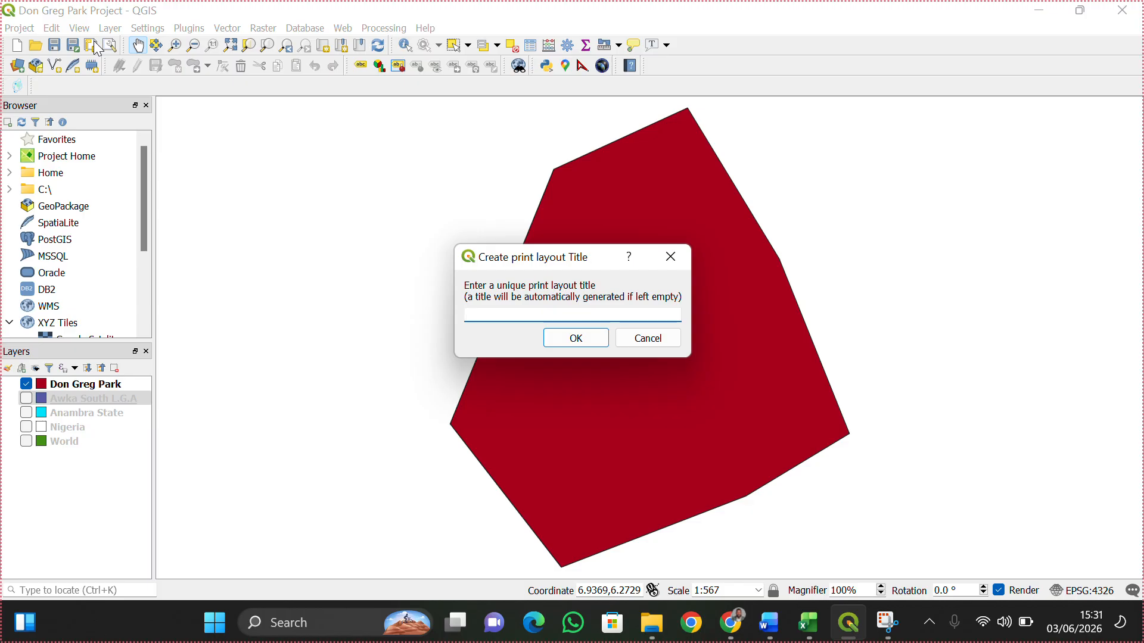
type("Don Greg Park")
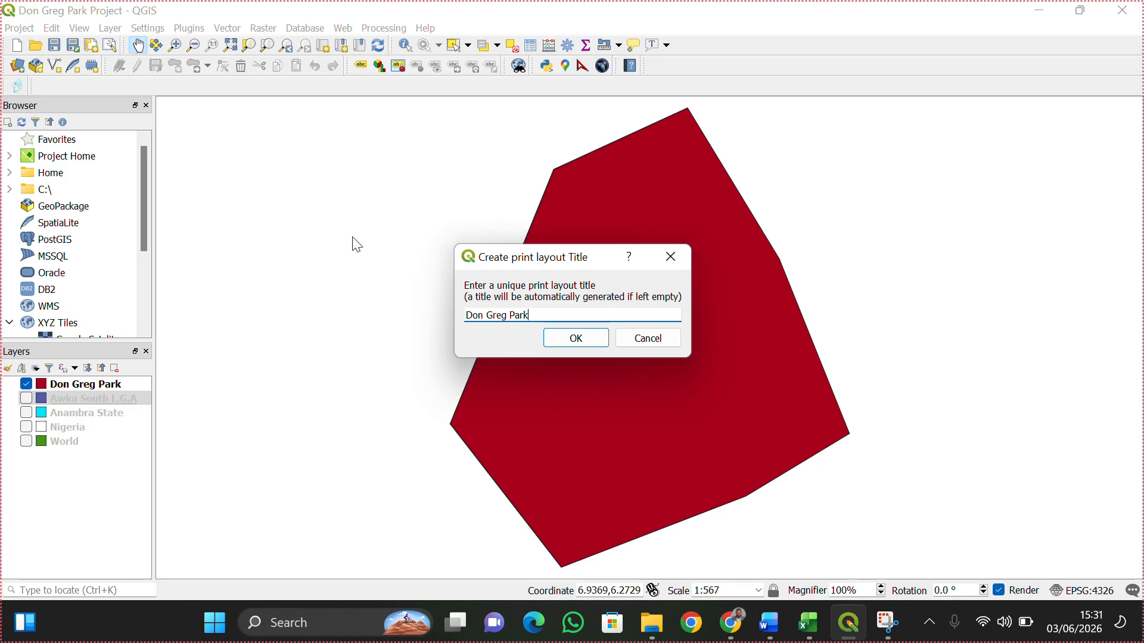
left_click(580, 342)
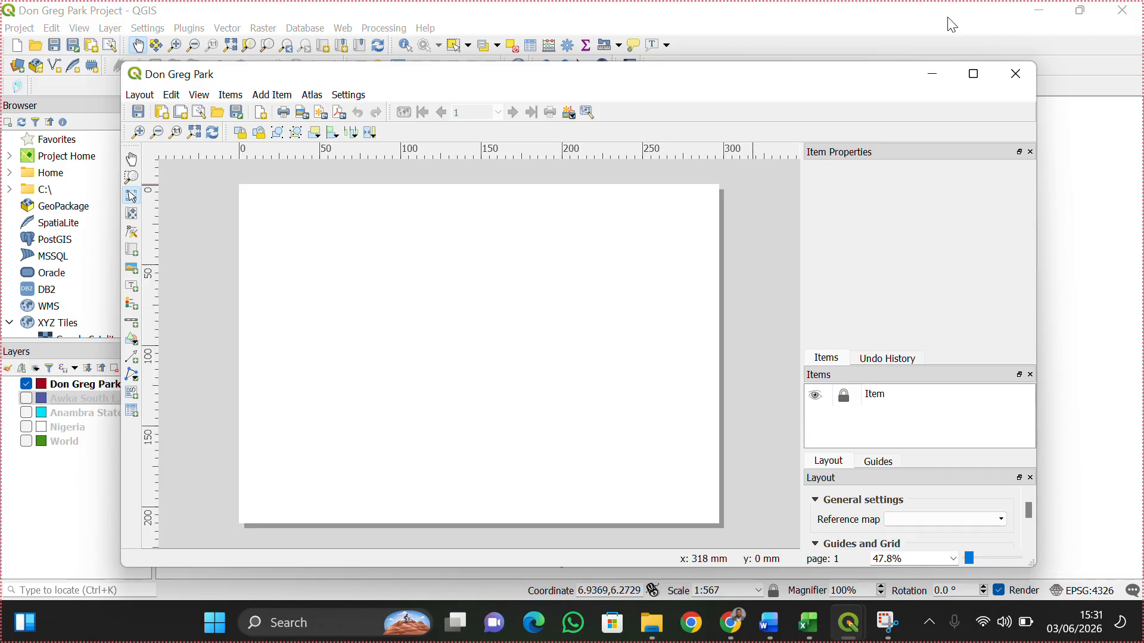
left_click(975, 74)
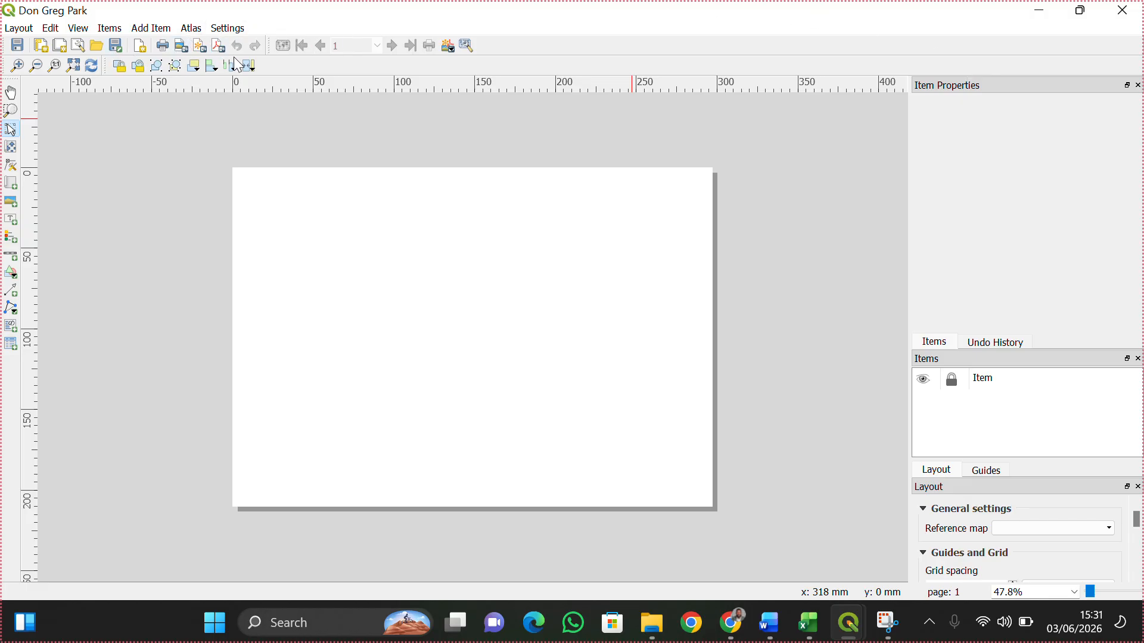
left_click(72, 67)
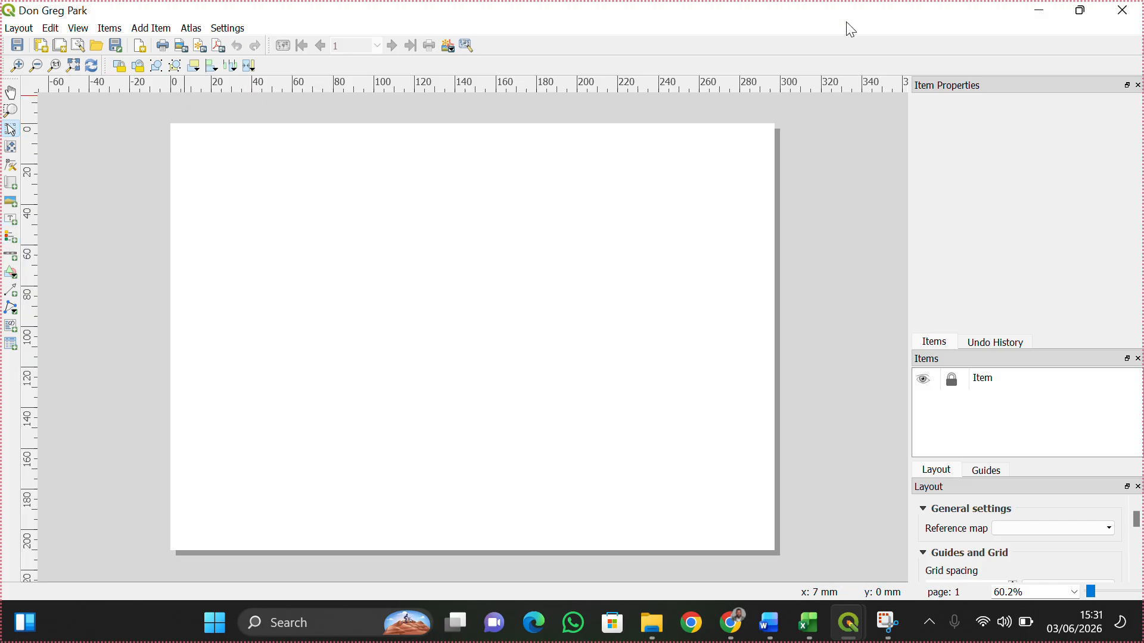
left_click(1085, 12)
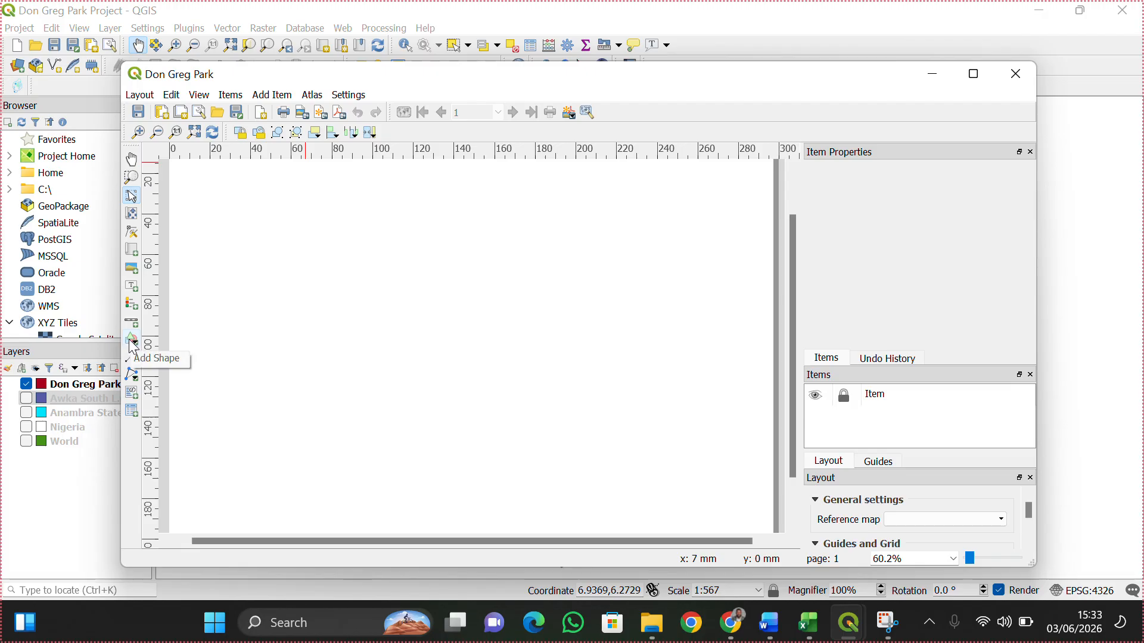
left_click(132, 343)
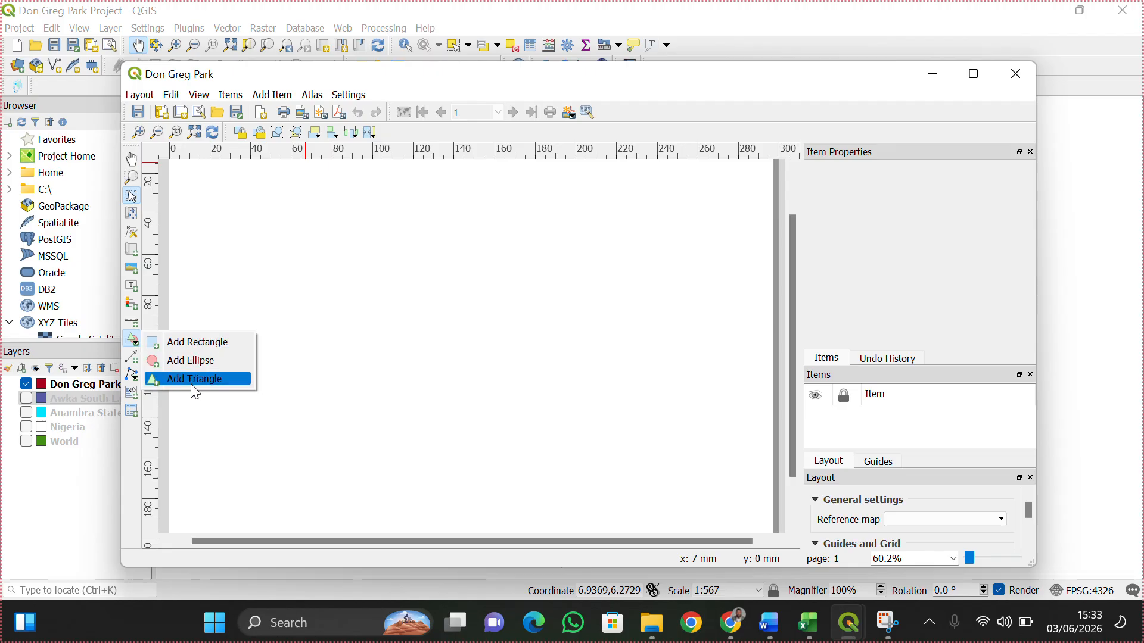
left_click(130, 355)
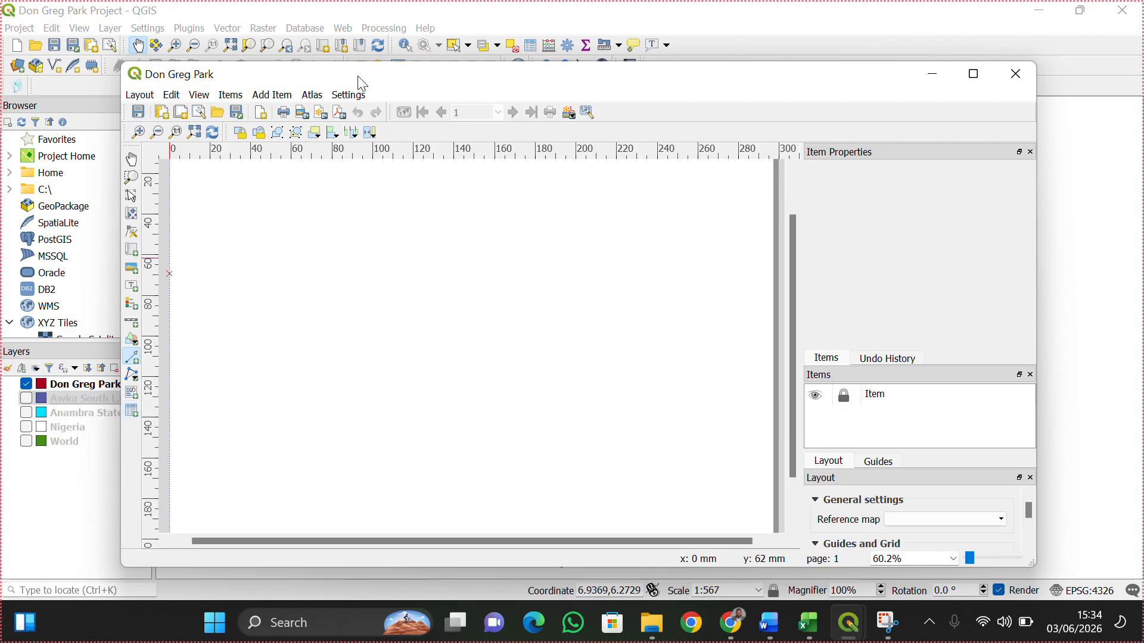
left_click(975, 74)
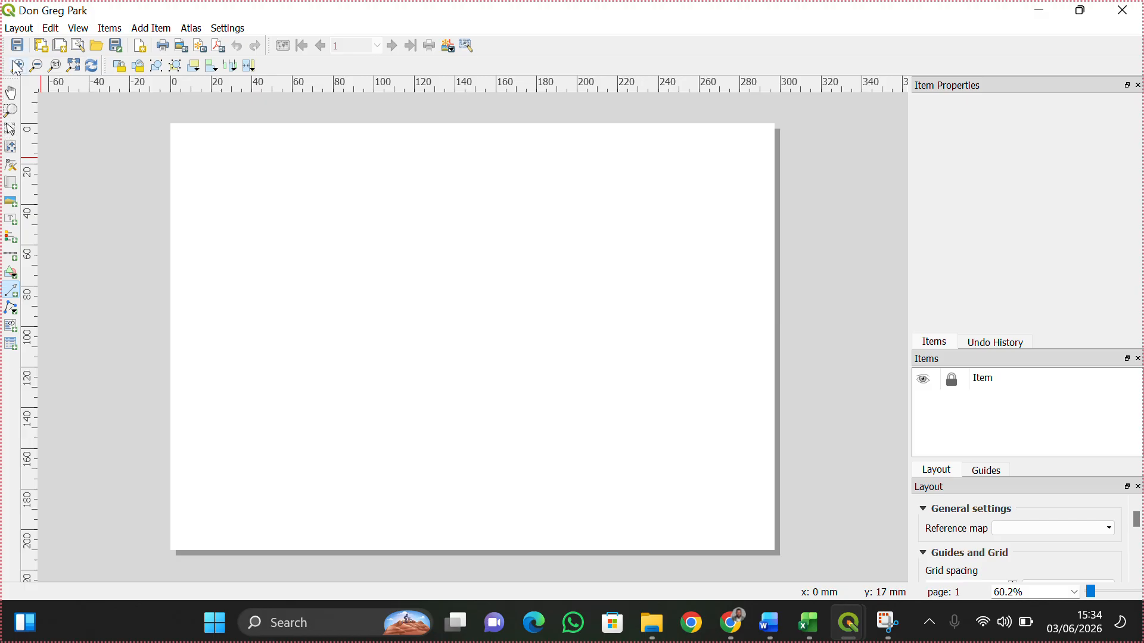
Add a map item about 140 by 165 mm on the left half of the page and set its scale to 600.
left_click(10, 186)
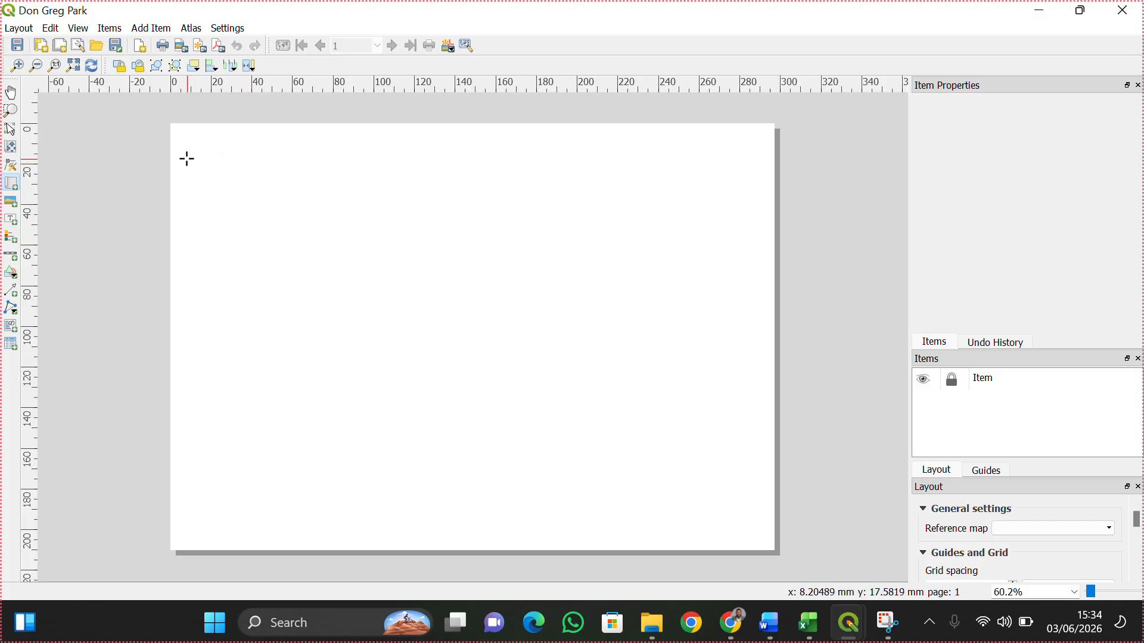
left_click_drag(192, 154, 476, 493)
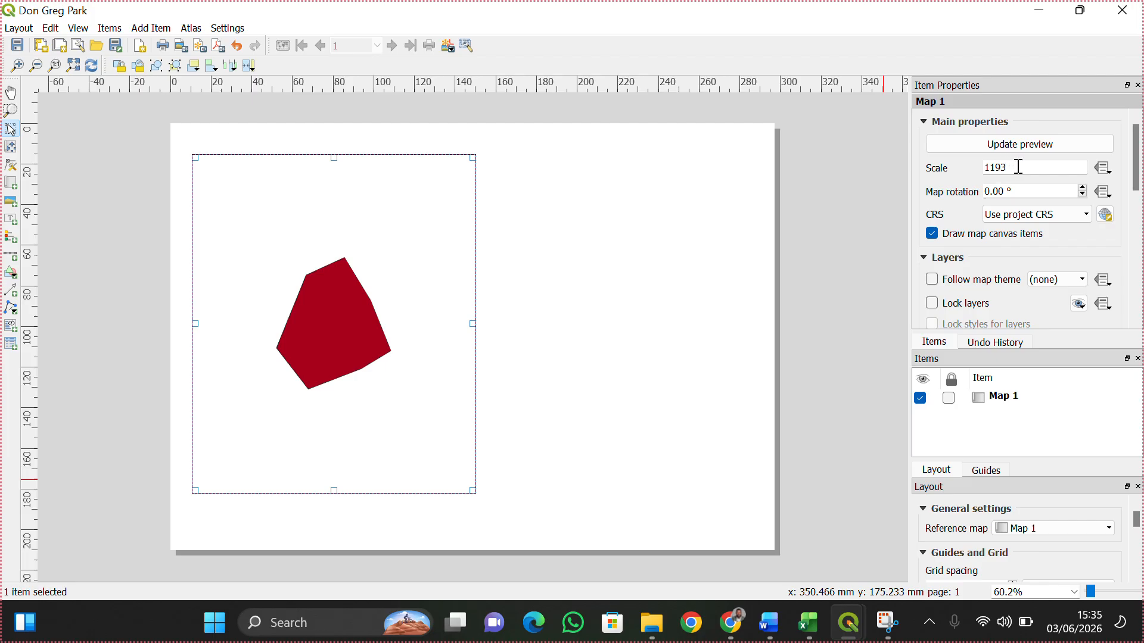
left_click_drag(1020, 167, 989, 167)
type("600")
key("Return")
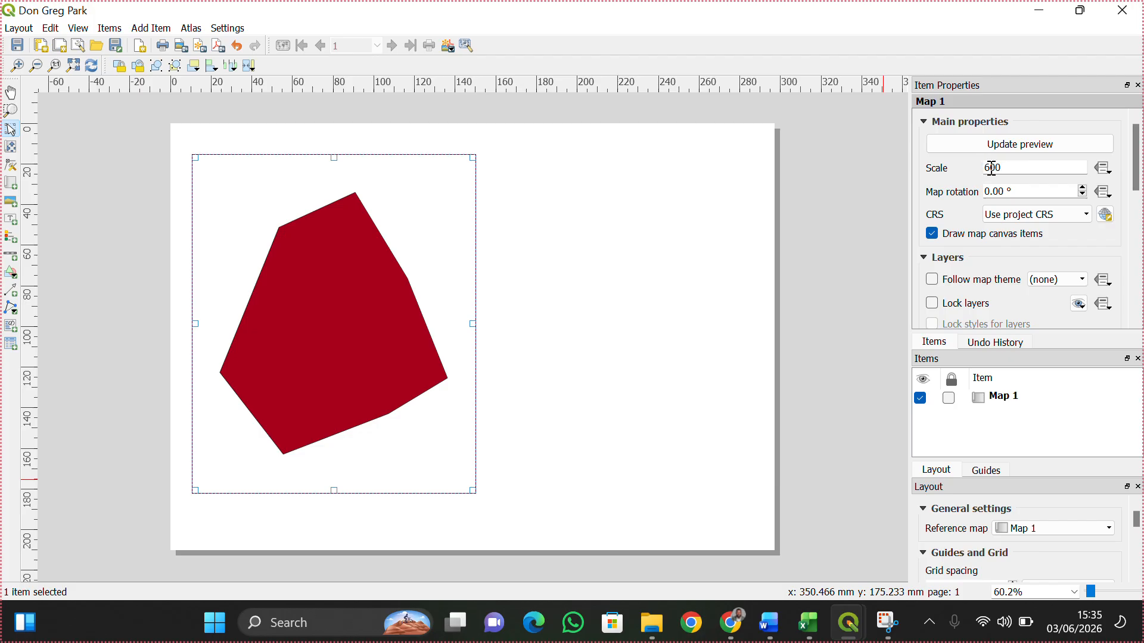
Change the layout map's scale to 500 so the park polygon fills more of its frame.
left_click_drag(984, 169, 993, 168)
type("5")
key("Return")
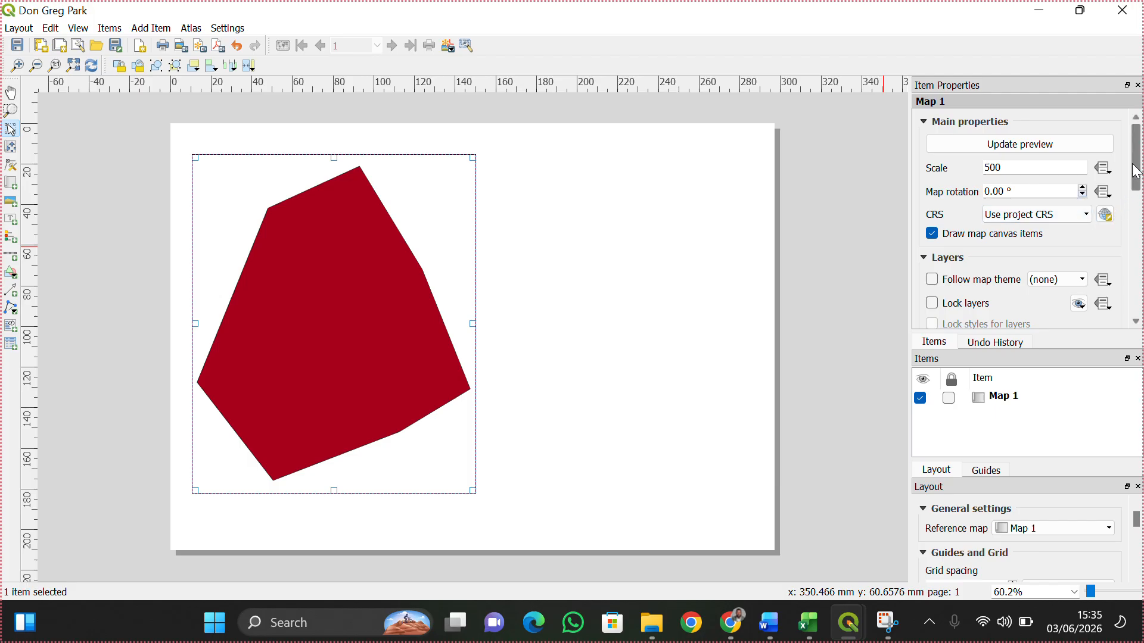
Add a grid to the Don Greg Park map item and open the grid's properties.
left_click_drag(1137, 176, 1138, 260)
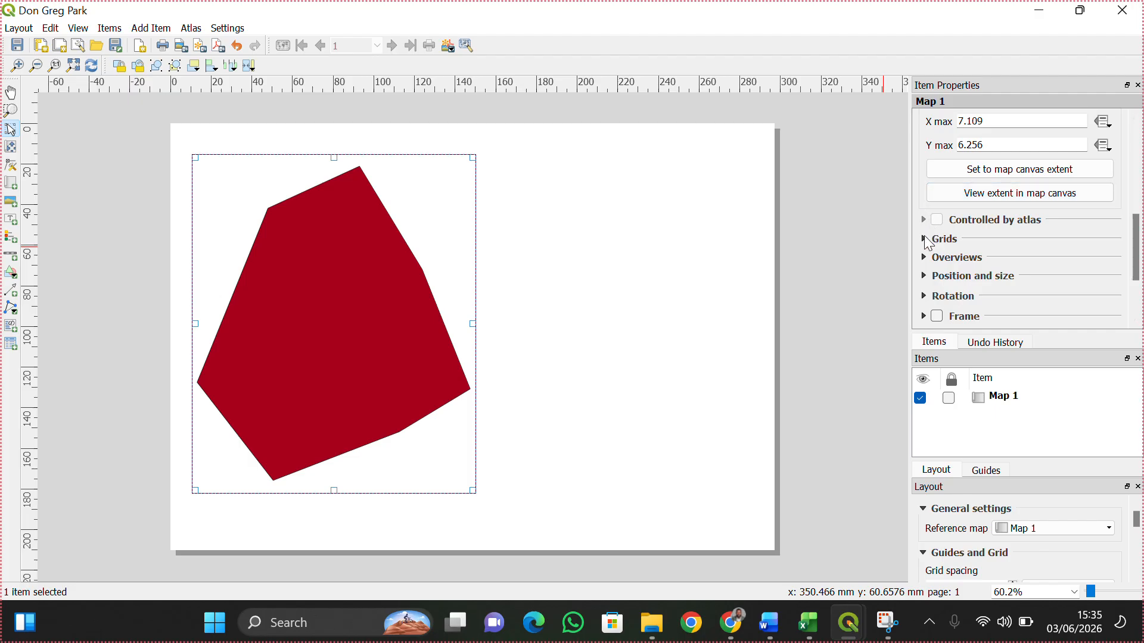
left_click(924, 239)
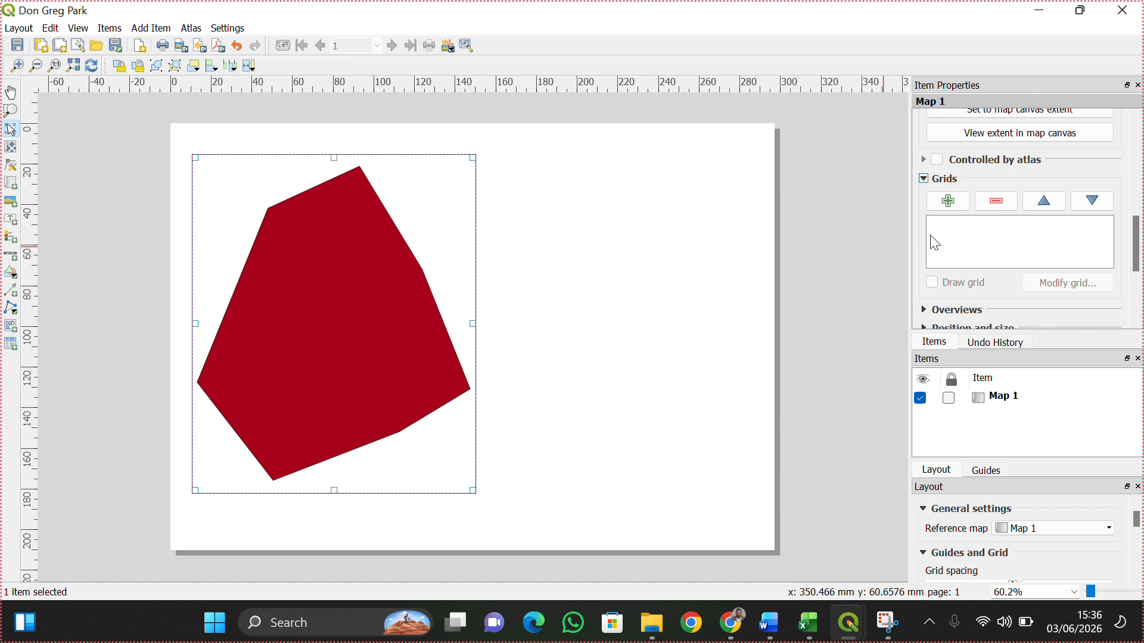
left_click(945, 202)
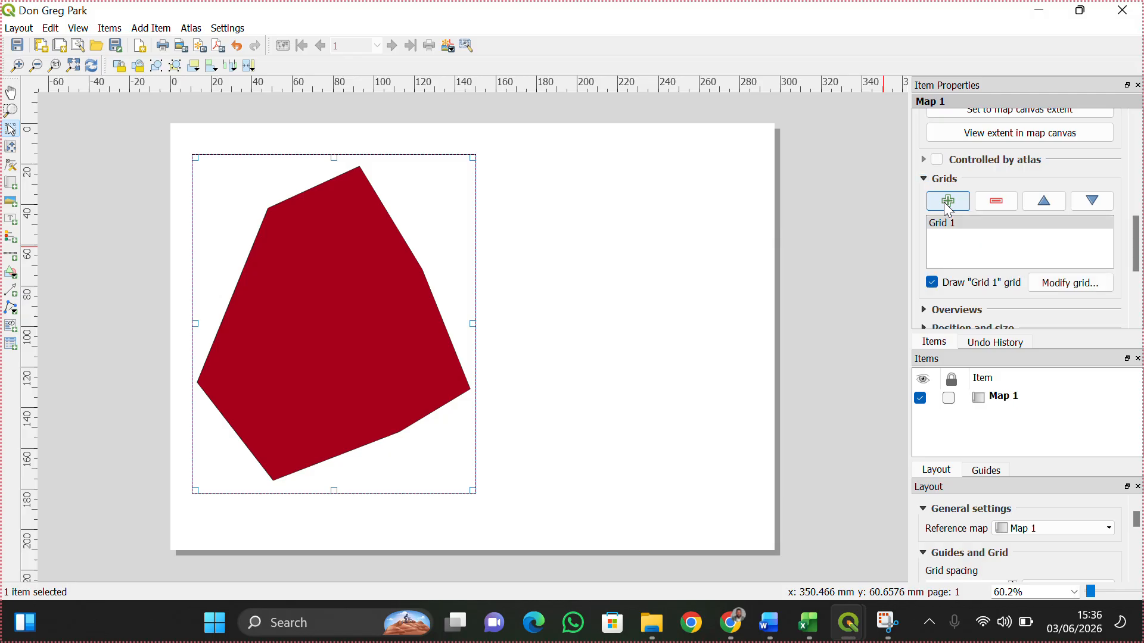
left_click(940, 233)
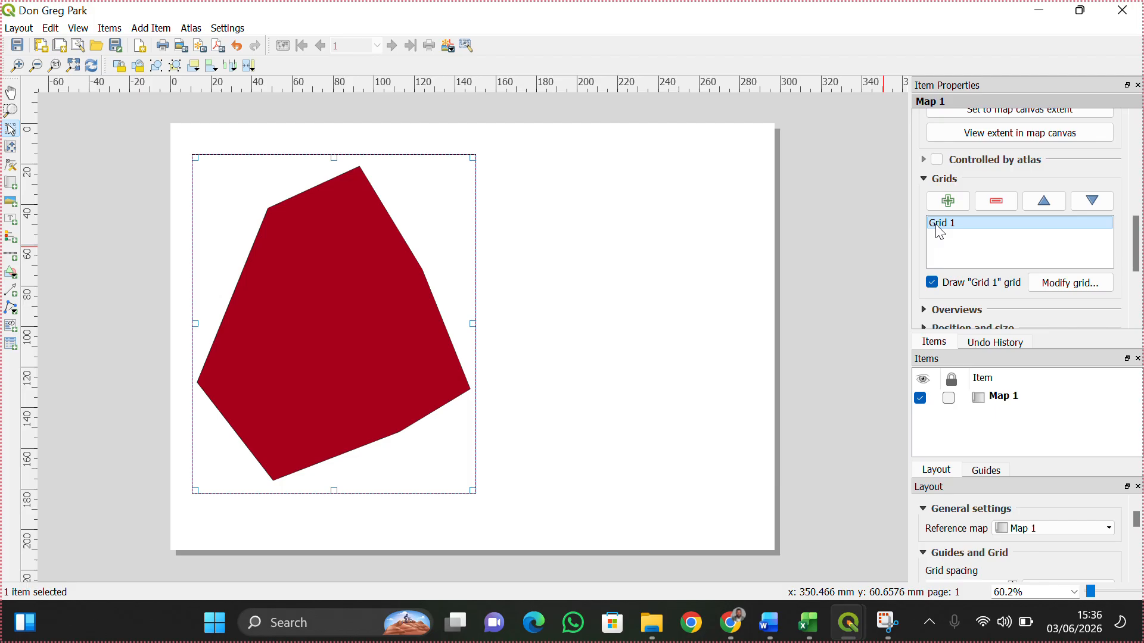
double_click(937, 225)
key("Return")
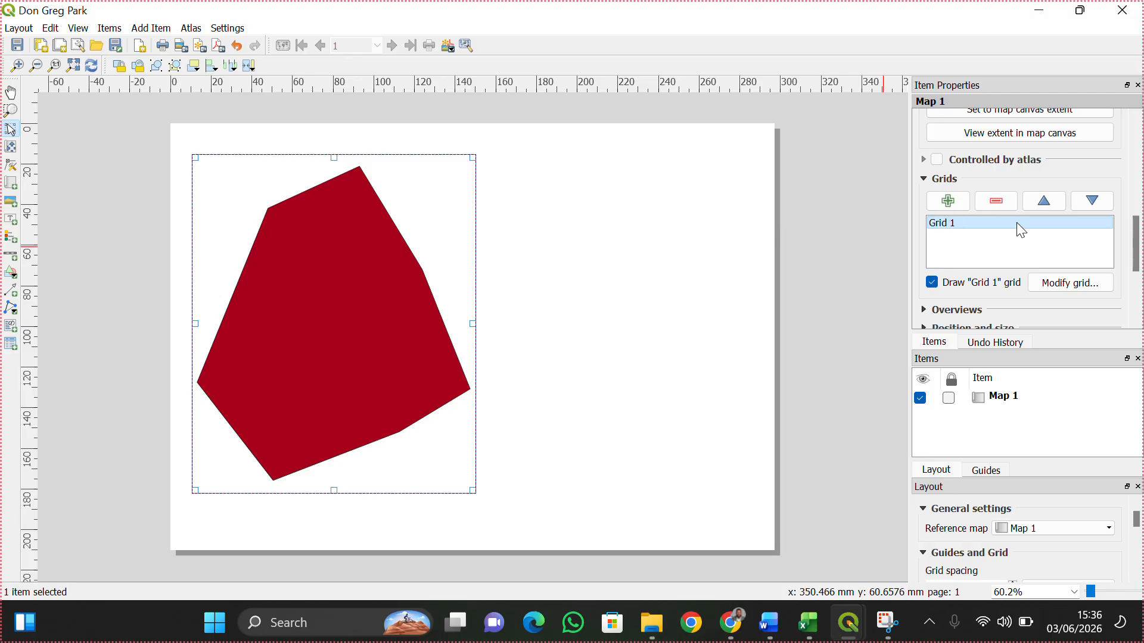
left_click(1058, 292)
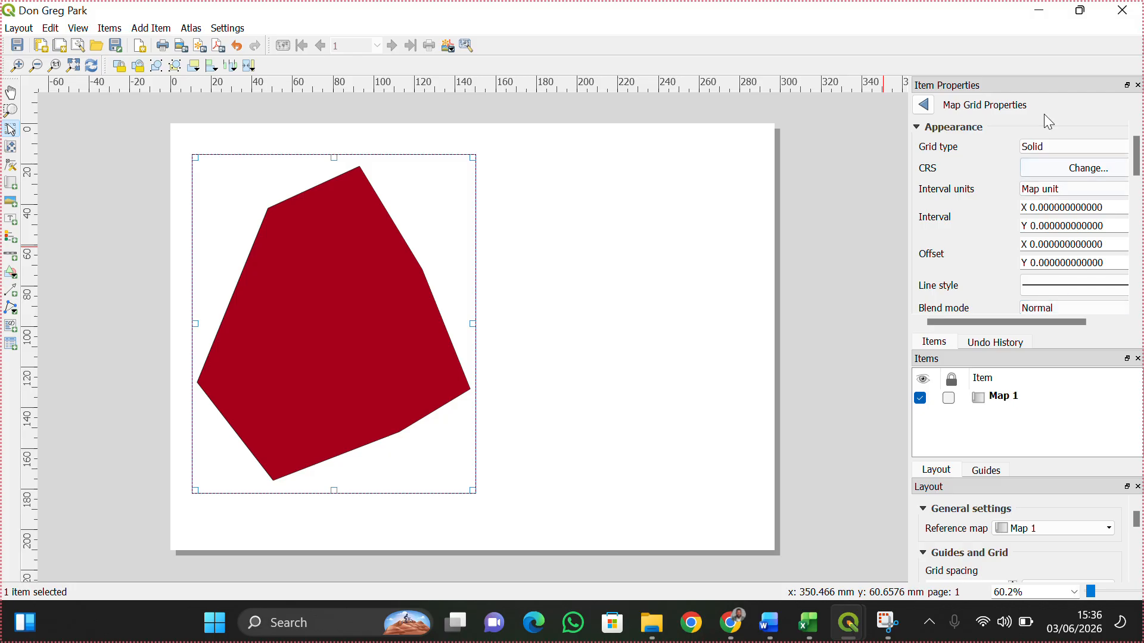
Keep the park map grid's type as Solid and set its CRS to WGS 84 (EPSG:4326).
left_click(1046, 149)
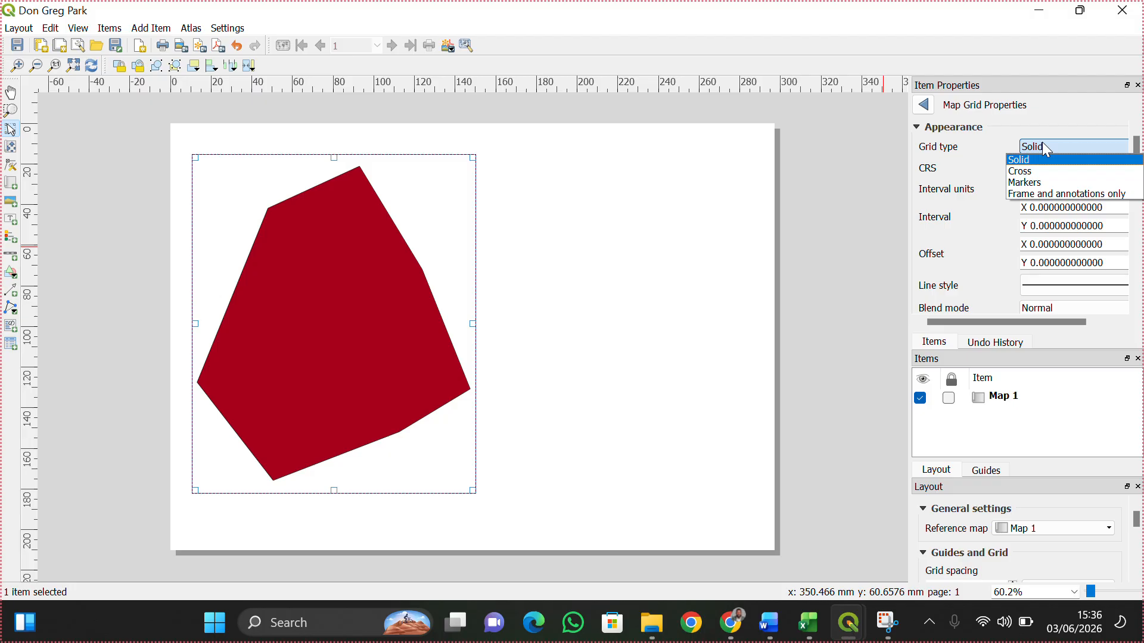
left_click(1014, 161)
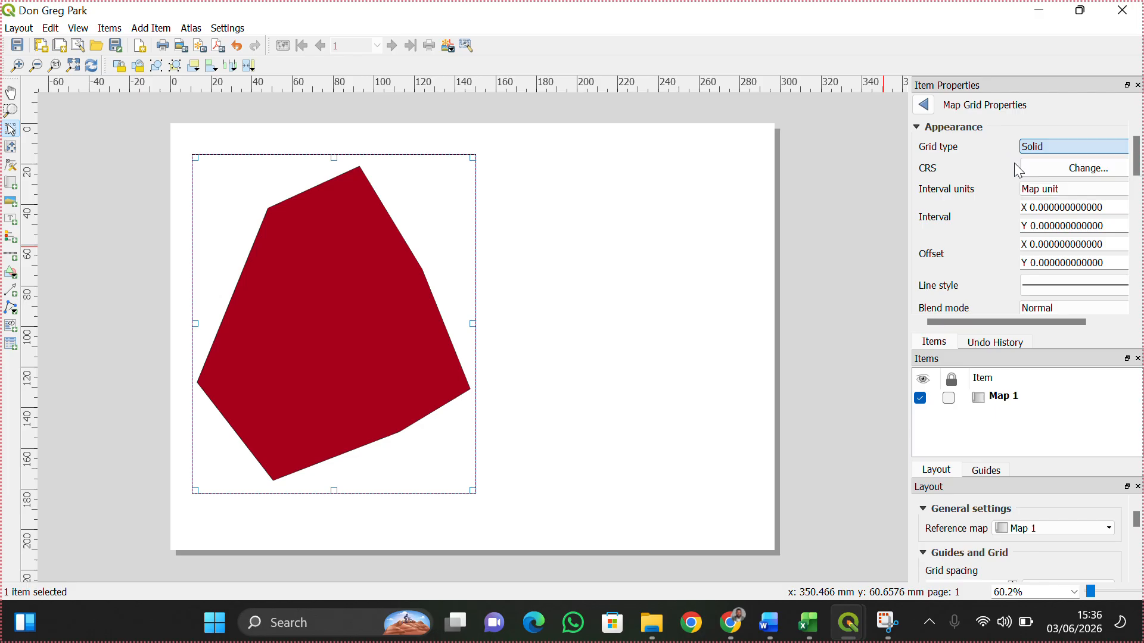
left_click(1071, 174)
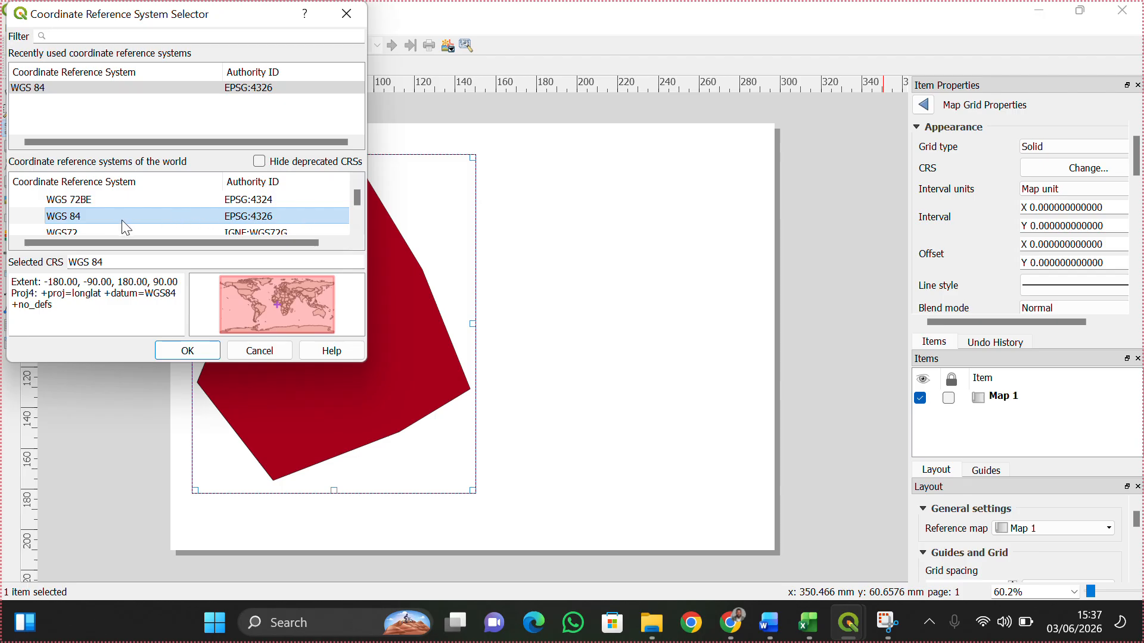
left_click(199, 354)
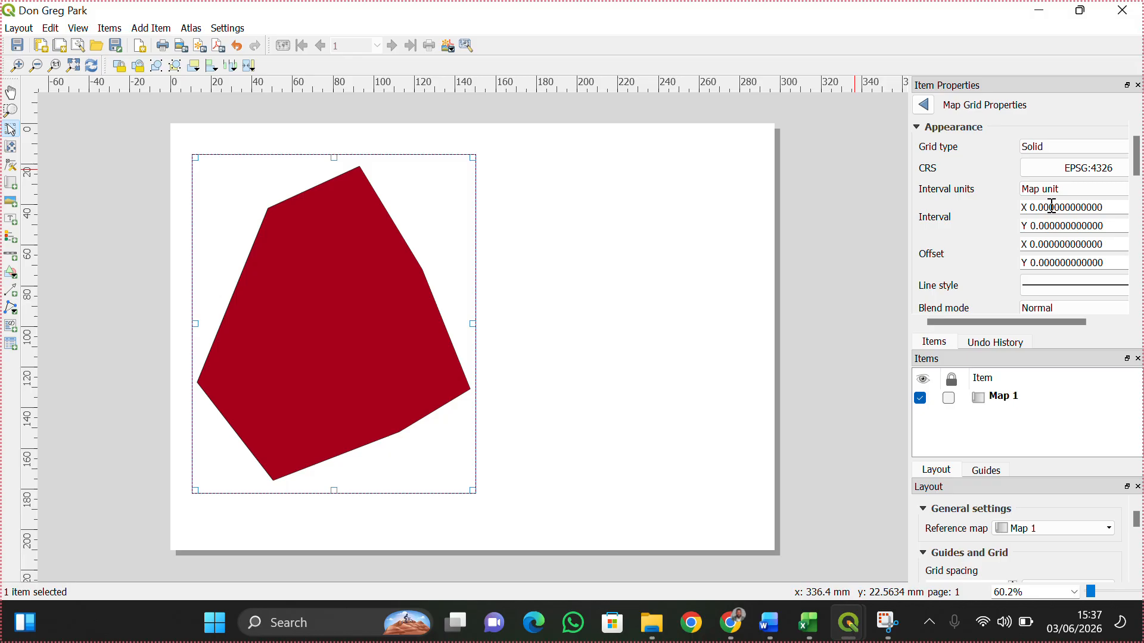
Try to change the X interval of the park map's grid.
left_click_drag(1049, 207, 1047, 205)
left_click(1050, 205)
left_click_drag(1052, 205, 1046, 205)
type("55")
left_click_drag(1056, 206, 1046, 206)
key("BackSpace")
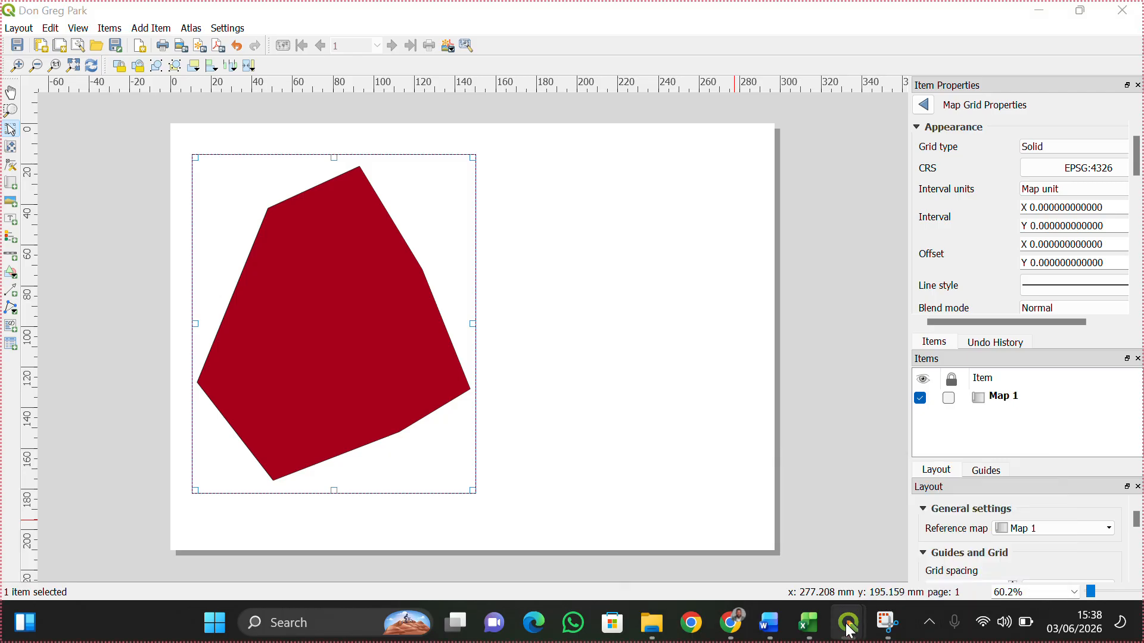
In the main project window, show only the Nigeria layer instead of Don Greg Park and fit the view to its full extent.
left_click(786, 549)
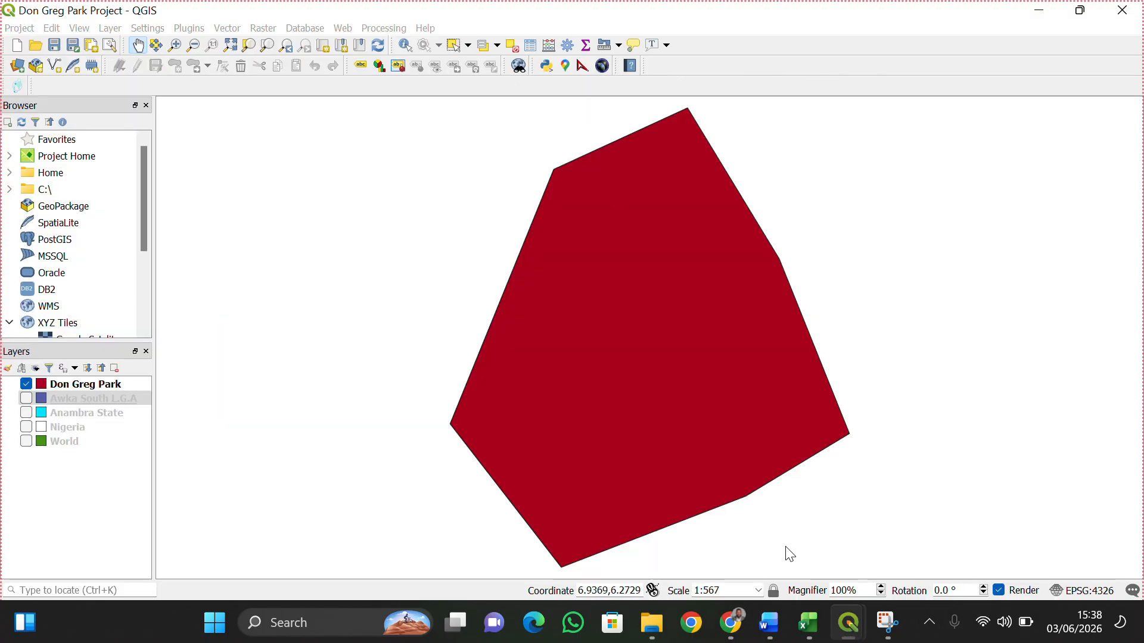
left_click(38, 400)
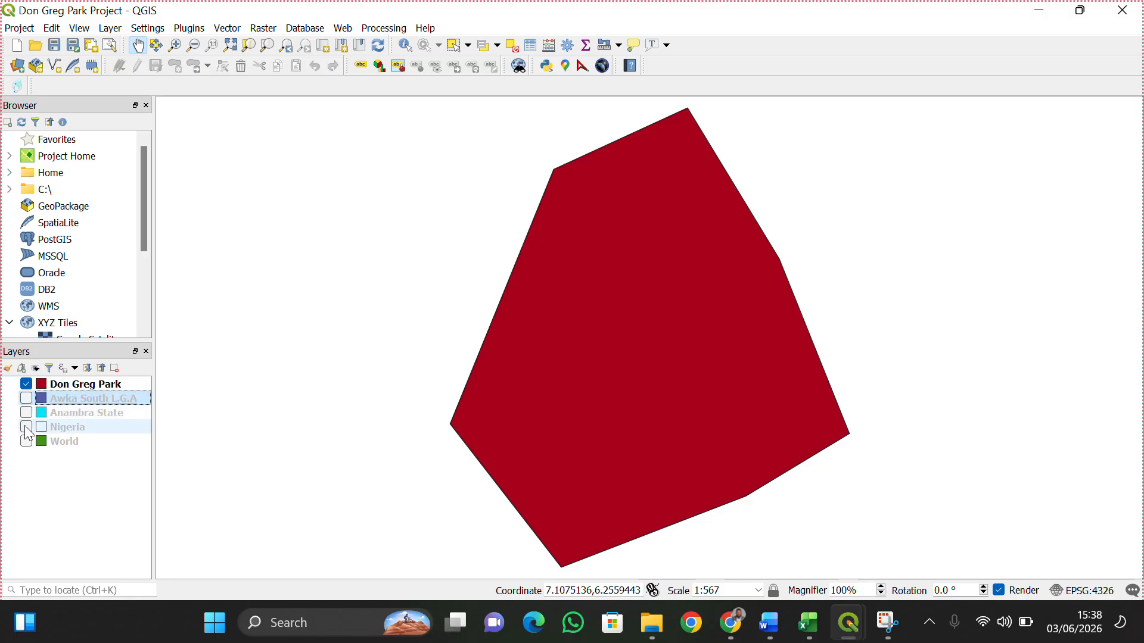
left_click(26, 427)
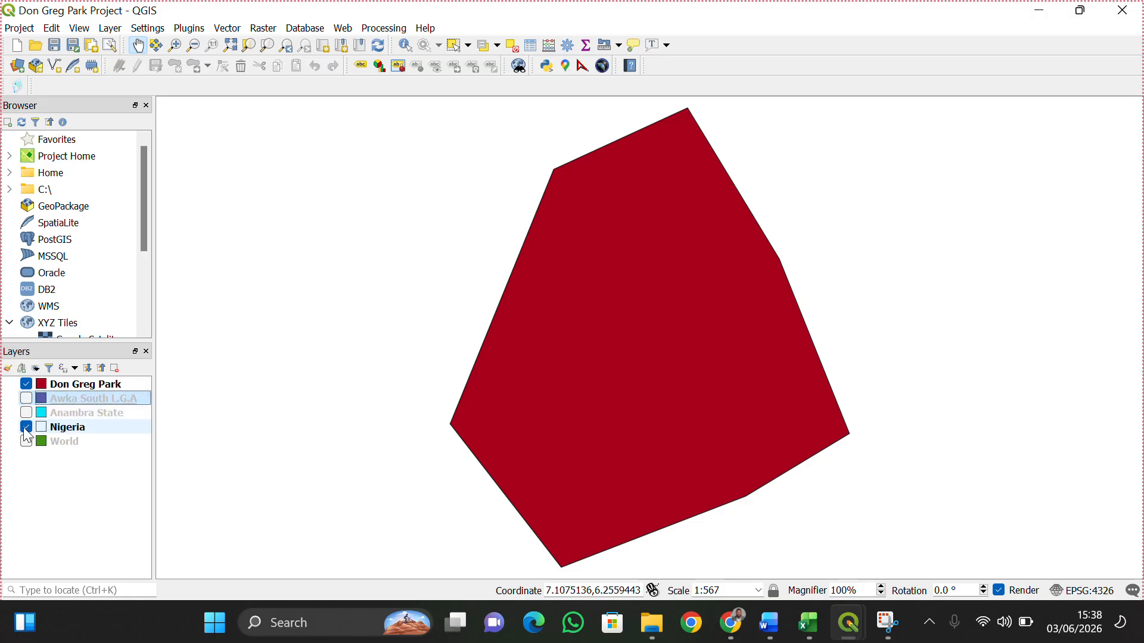
left_click(26, 384)
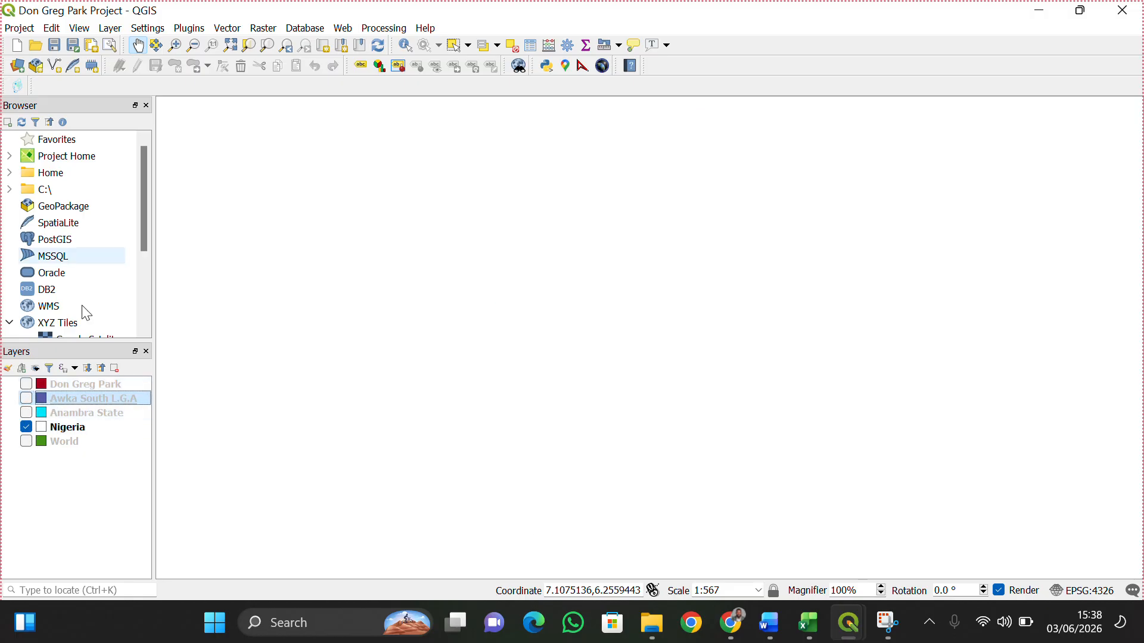
left_click(229, 45)
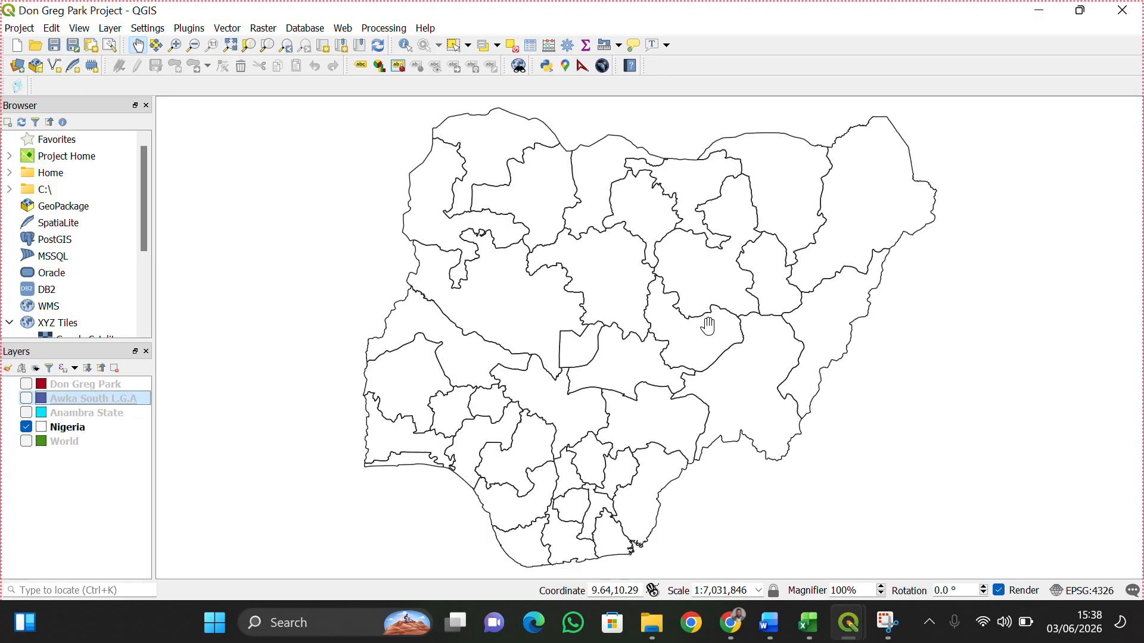
Return to the Don Greg Park layout, update the map preview and delete the existing map item.
mouse_move(851, 623)
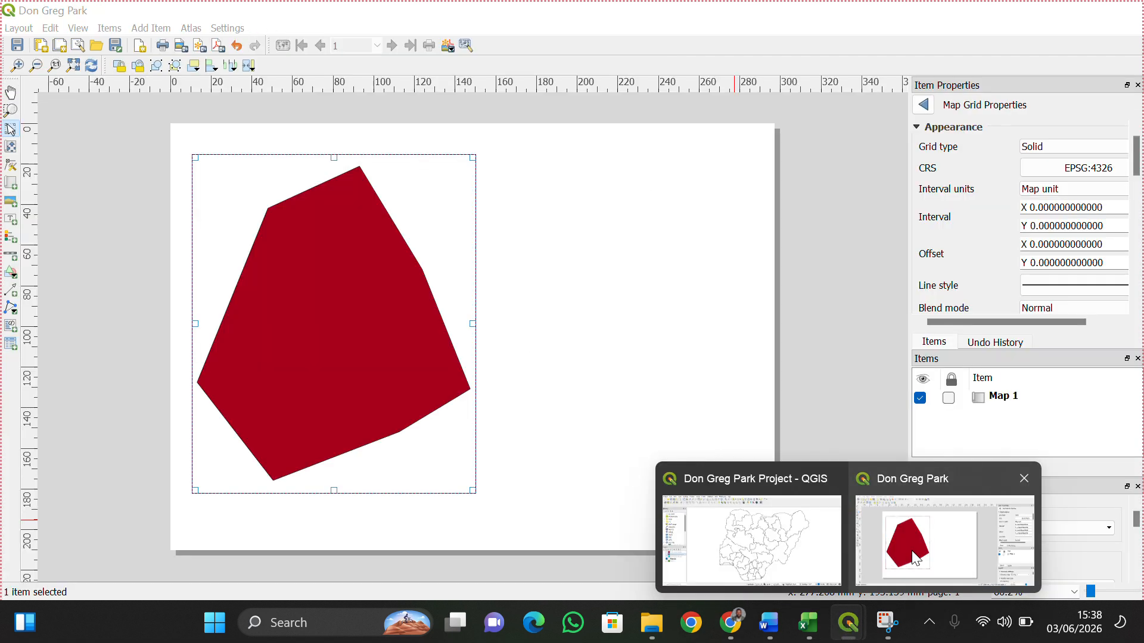
left_click(917, 559)
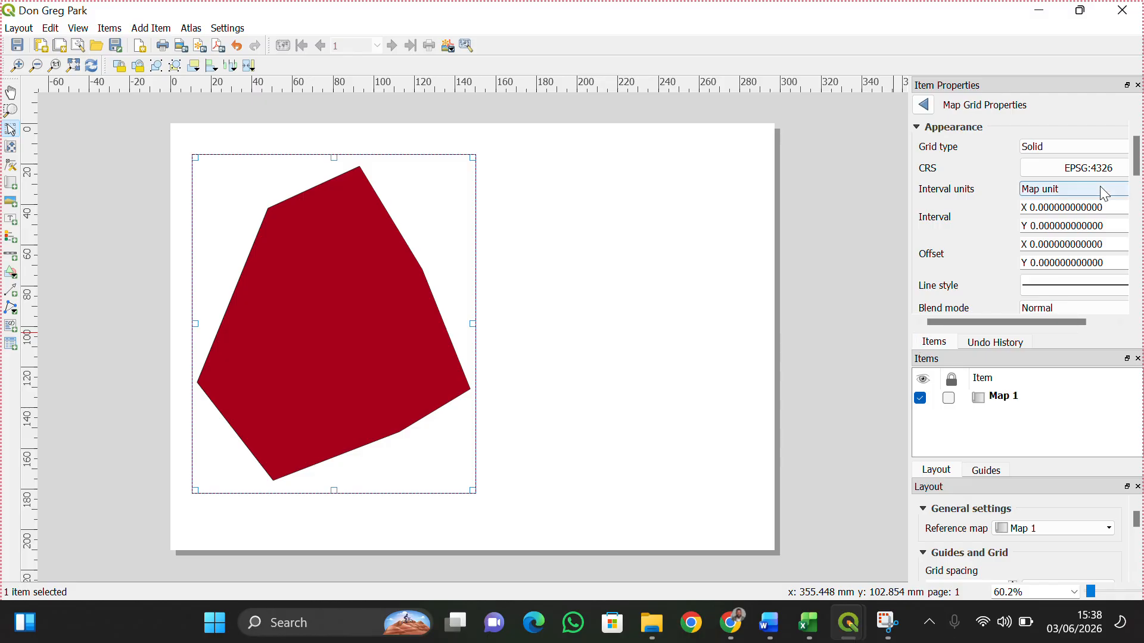
left_click(928, 110)
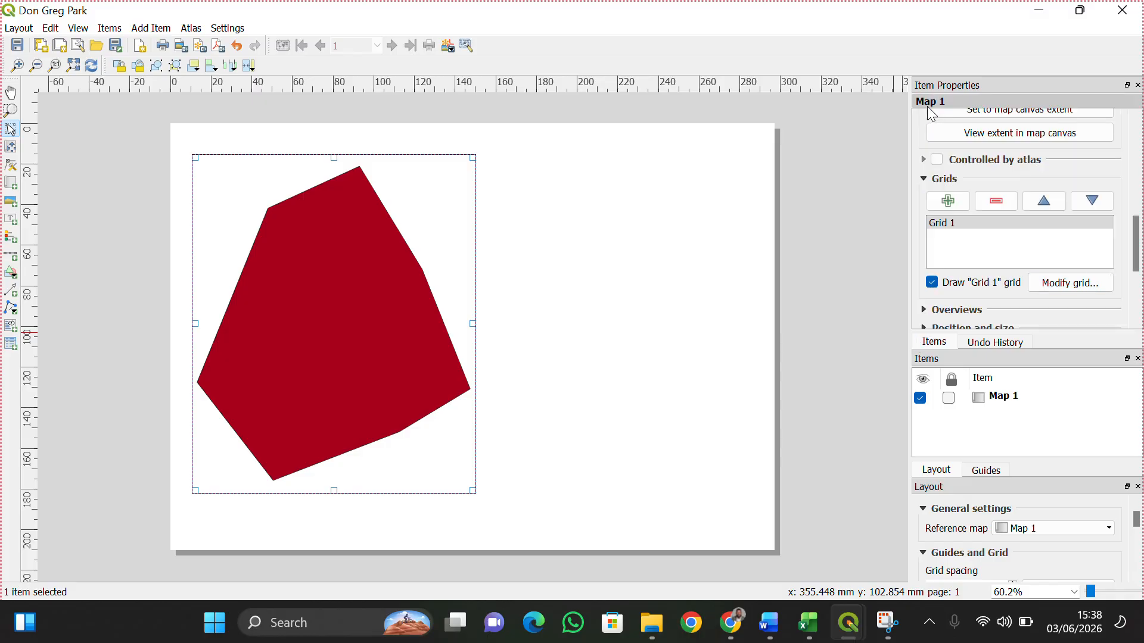
left_click_drag(1136, 230, 1117, 137)
left_click(978, 146)
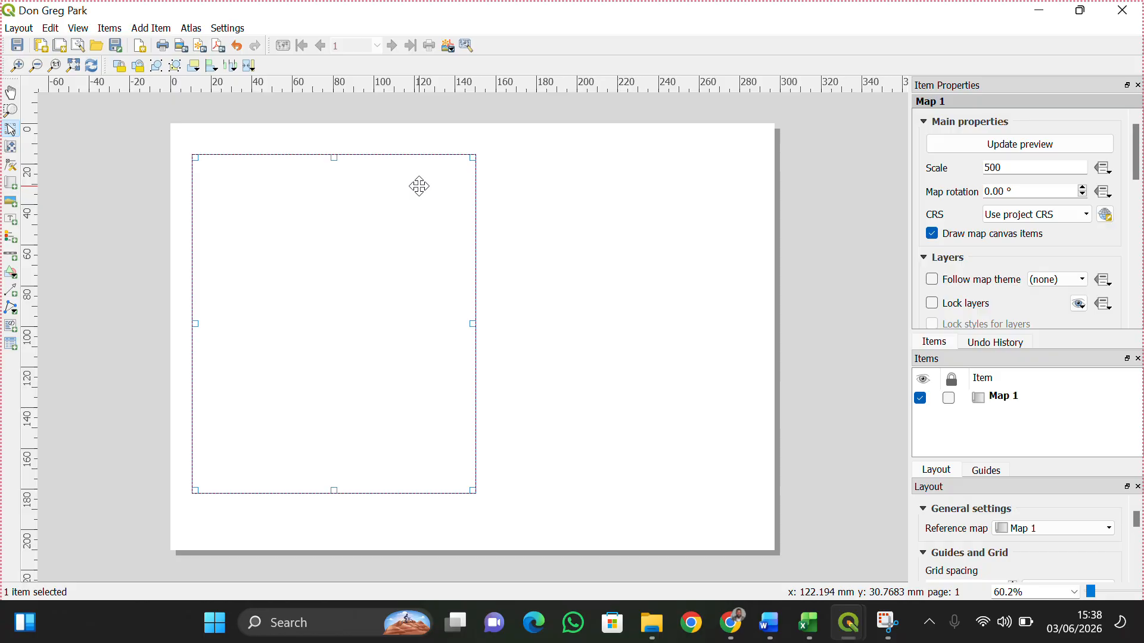
key("Delete")
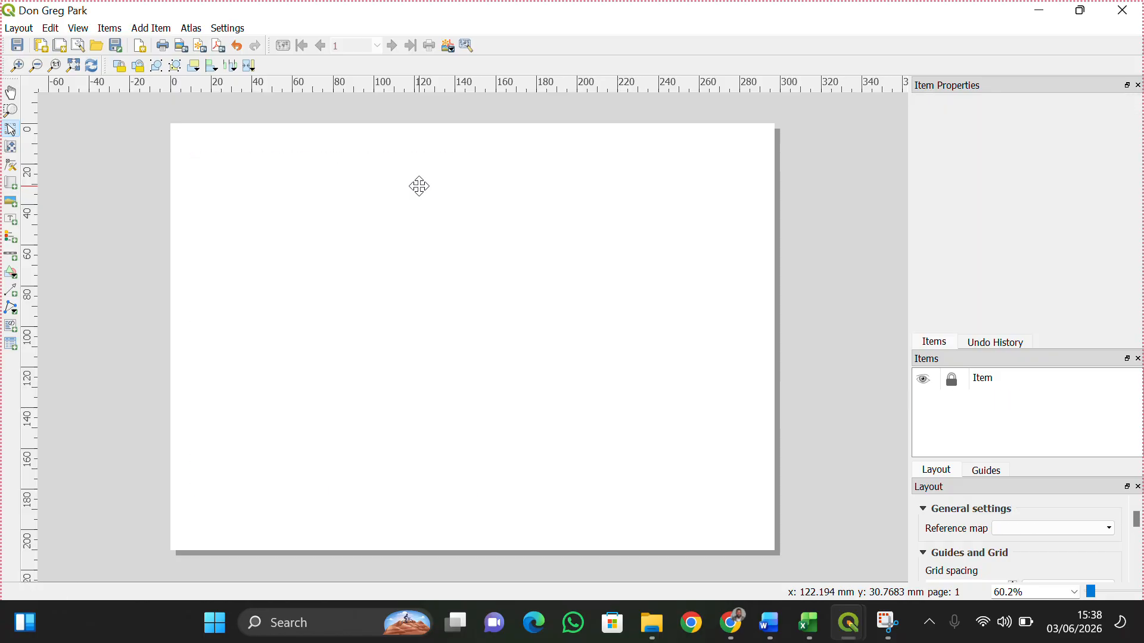
Add a map item of Nigeria about 270 by 195 mm, covering nearly the whole page.
left_click(11, 183)
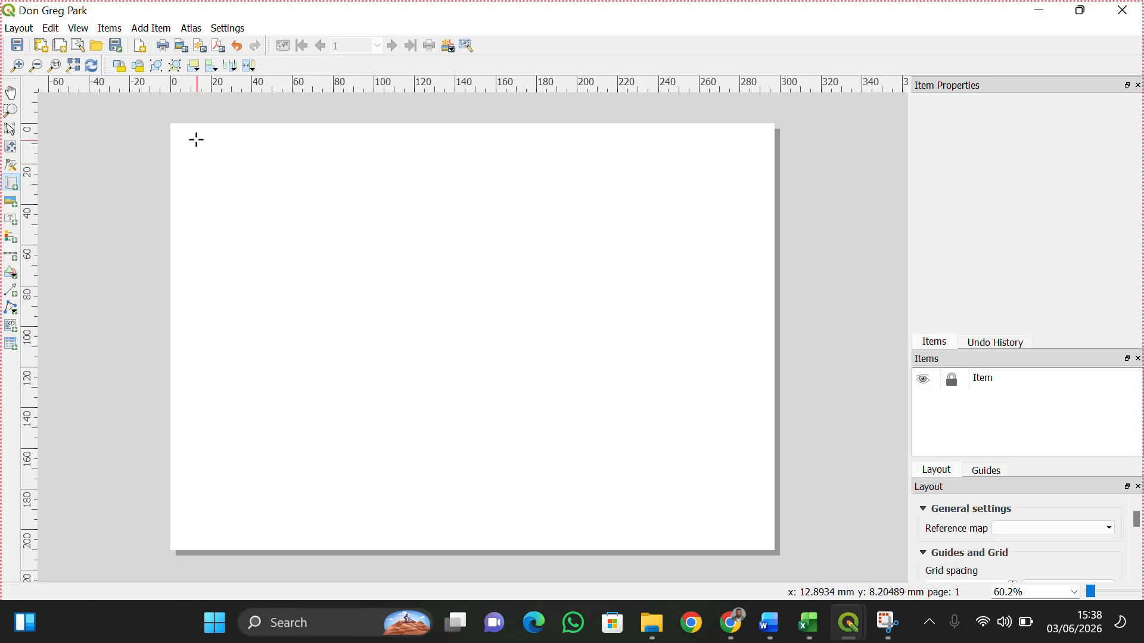
left_click_drag(197, 140, 749, 535)
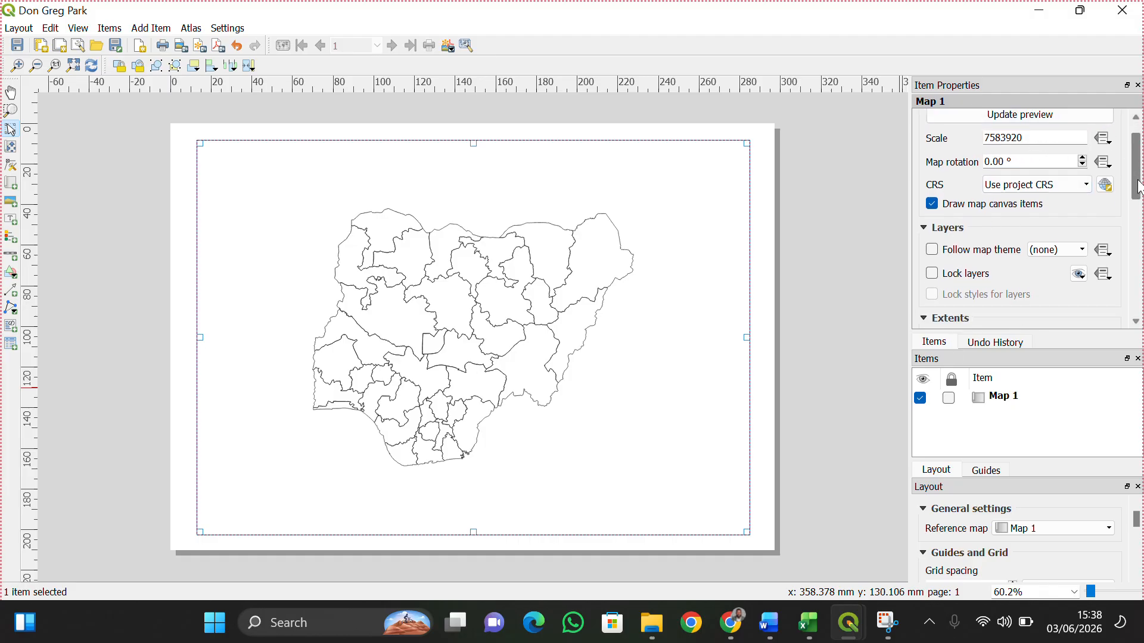
mouse_move(1138, 177)
left_mouse_down()
mouse_move(1140, 219)
mouse_move(1139, 177)
left_mouse_up()
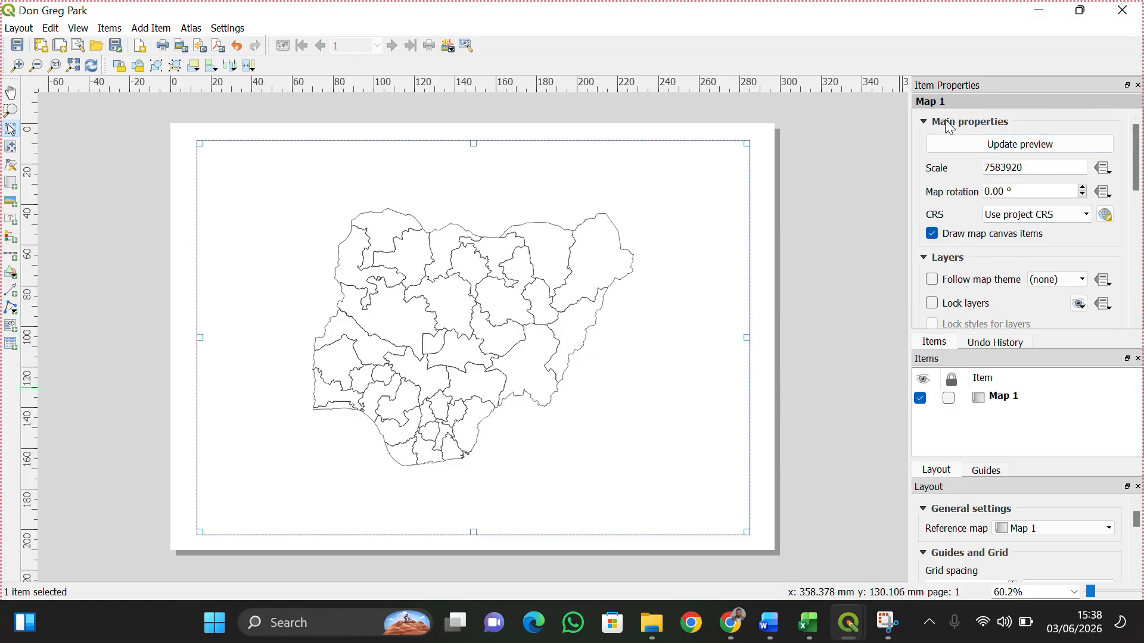
Set the scale of the Nigeria map to 5083920 so the country fills the frame's height.
left_click_drag(1029, 168, 1006, 168)
left_click(997, 167)
type("4")
key("Return")
left_click_drag(993, 167, 987, 167)
type("5")
key("Return")
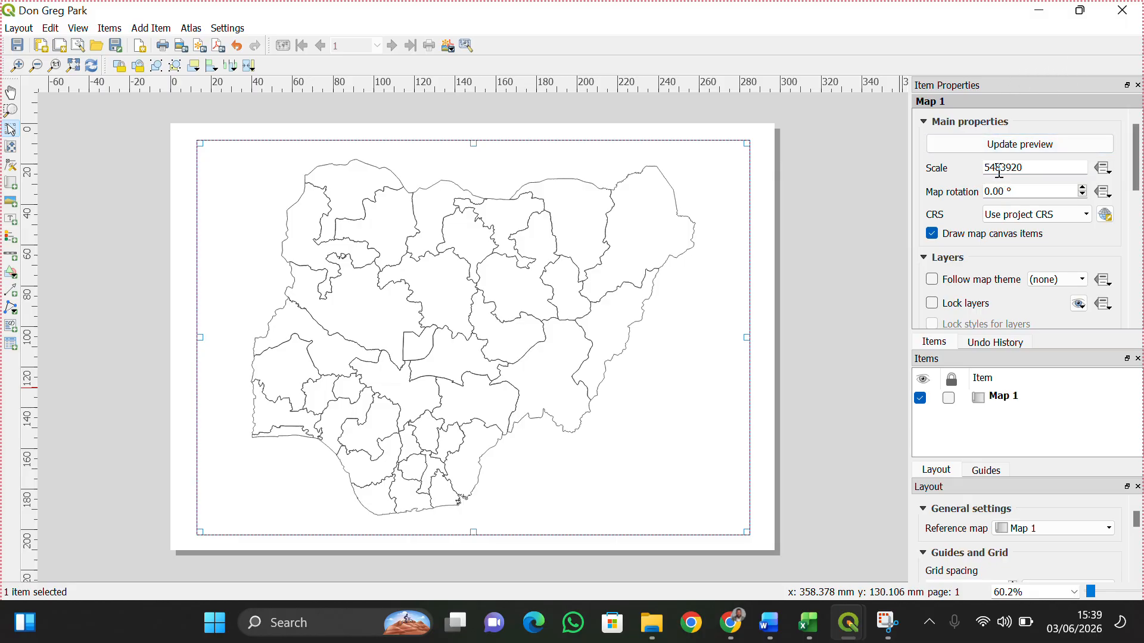
left_click_drag(995, 169, 993, 168)
type("0")
key("Return")
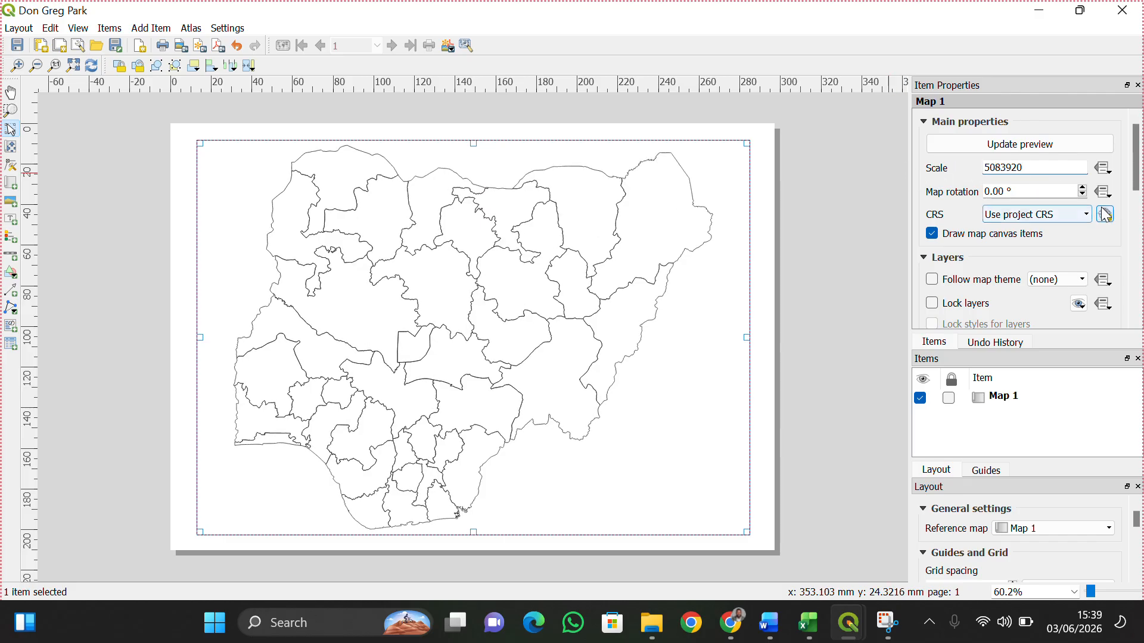
Add a grid to the Nigeria map item and open the grid's properties for modification.
scroll(1136, 169, "down", 4)
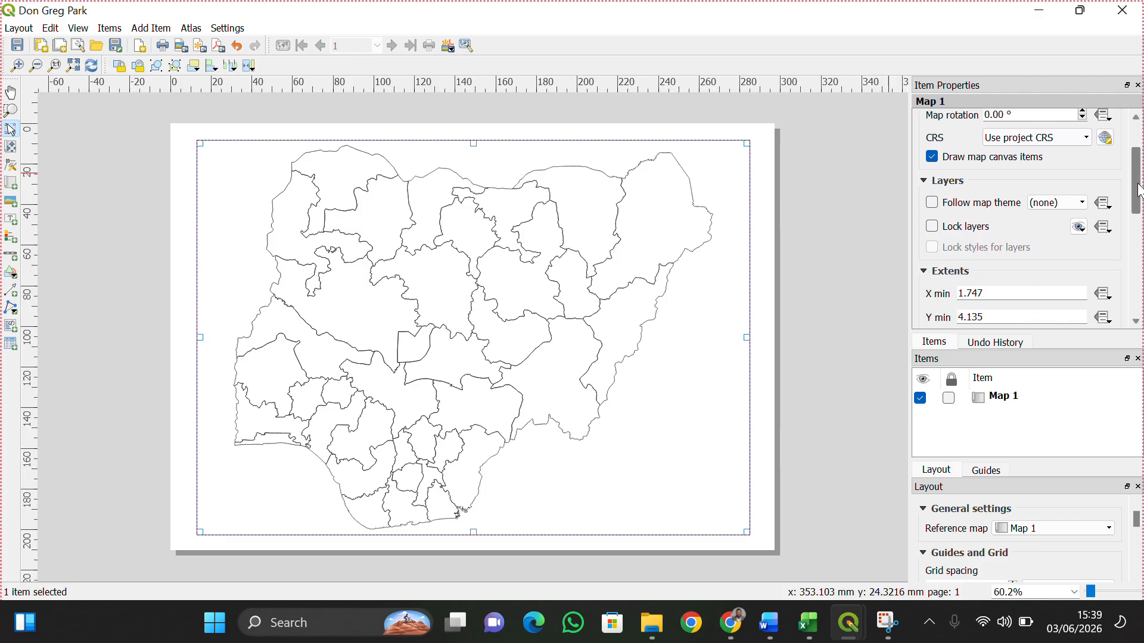
scroll(1138, 170, "up", 4)
left_click_drag(1140, 170, 1142, 257)
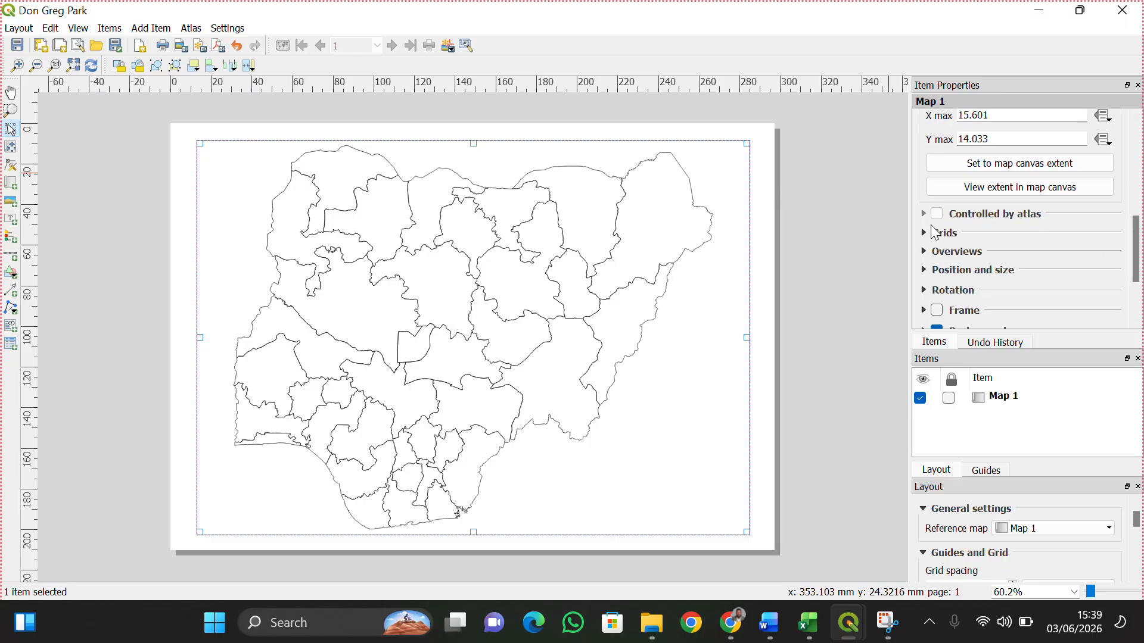
left_click(925, 233)
left_click(948, 201)
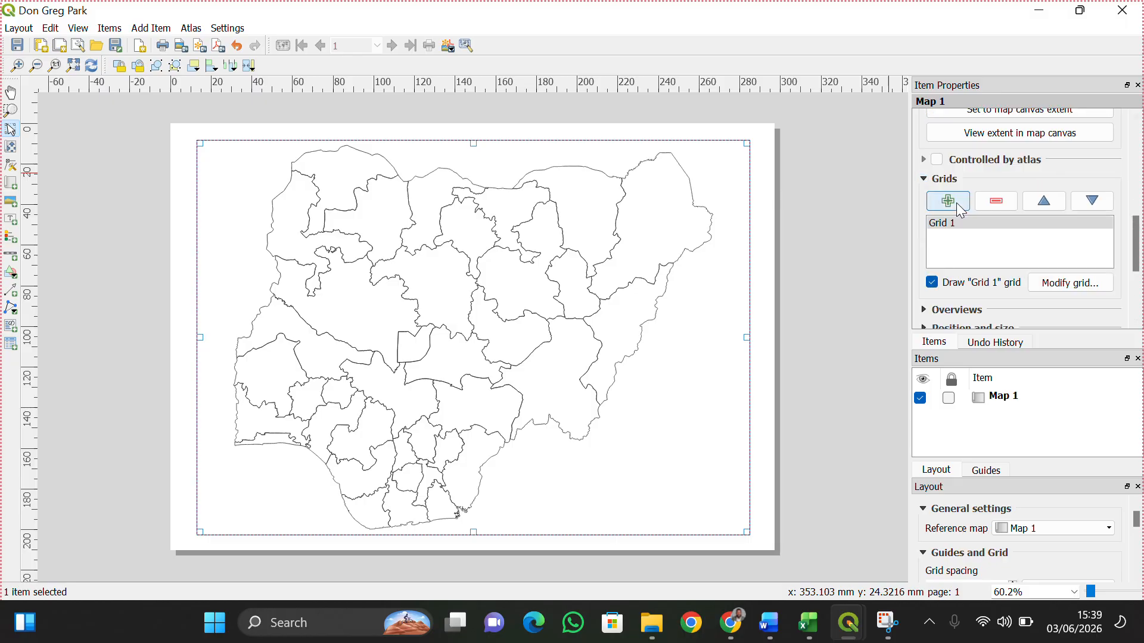
left_click(1070, 283)
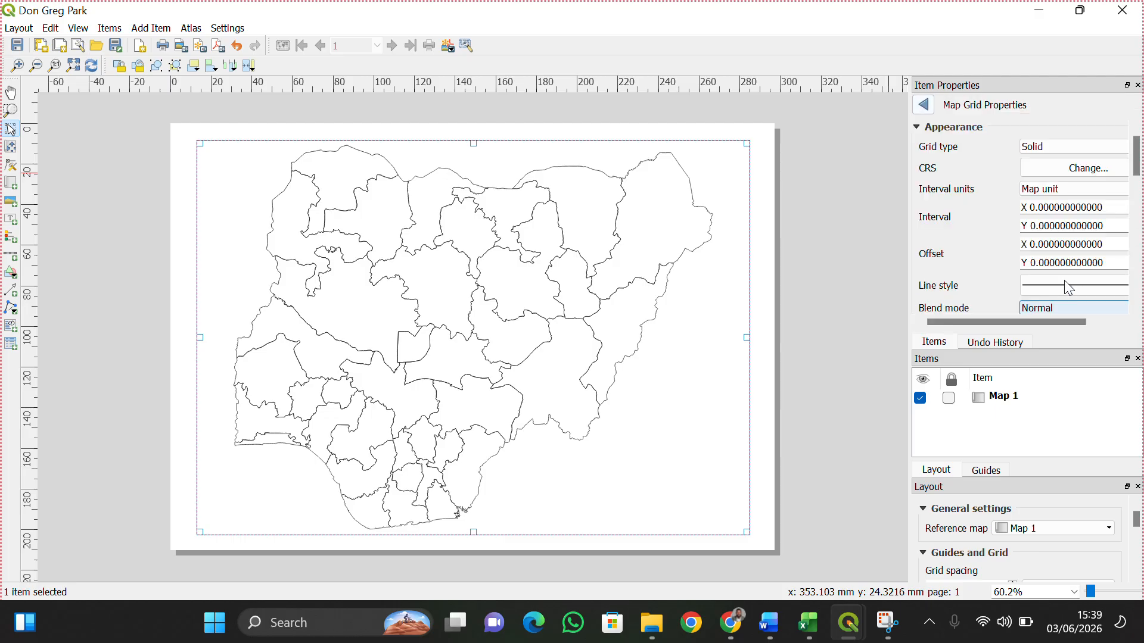
Set the CRS of the Nigeria map's grid to WGS 84 (EPSG:4326).
left_click(1064, 168)
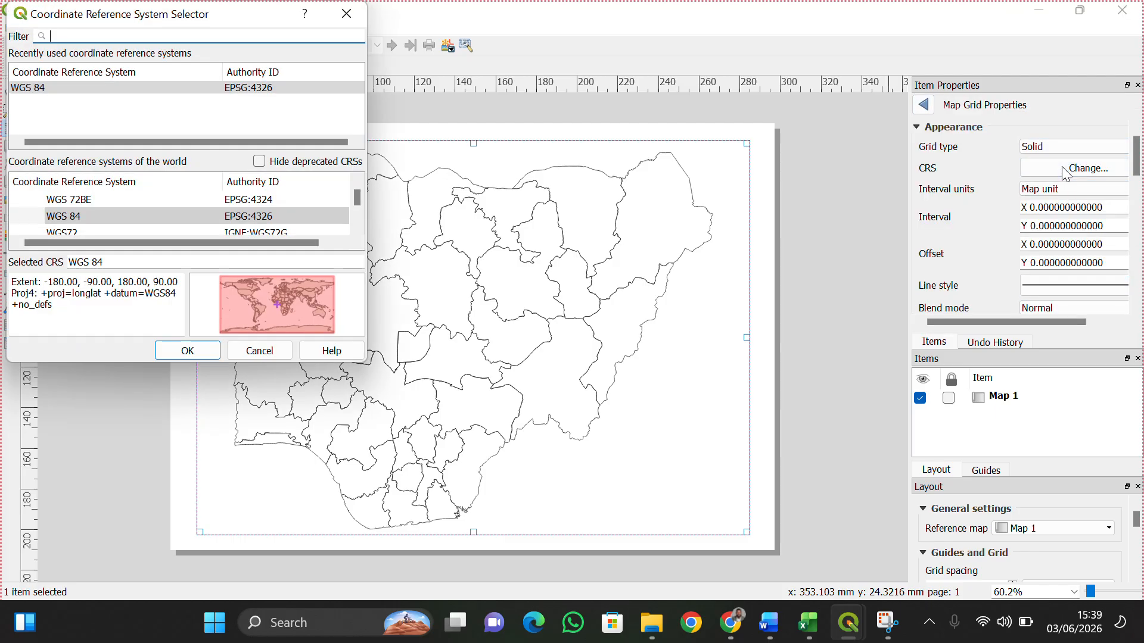
left_click(155, 216)
left_click(174, 349)
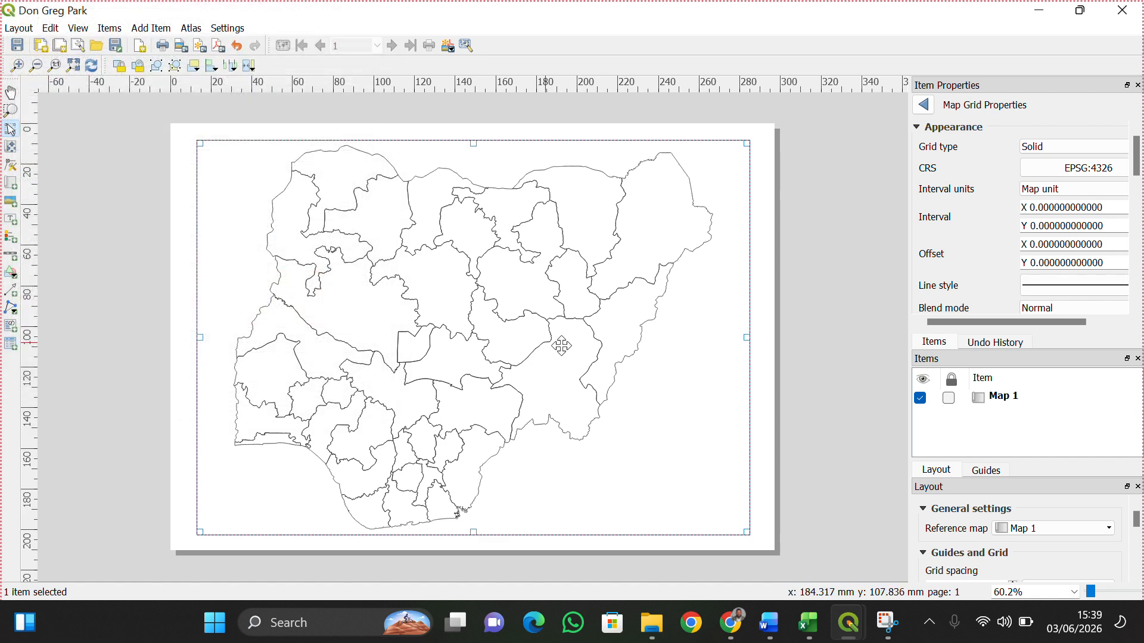
Try X intervals of 1 and 2 map units for the Nigeria map's grid.
double_click(1032, 207)
type("1")
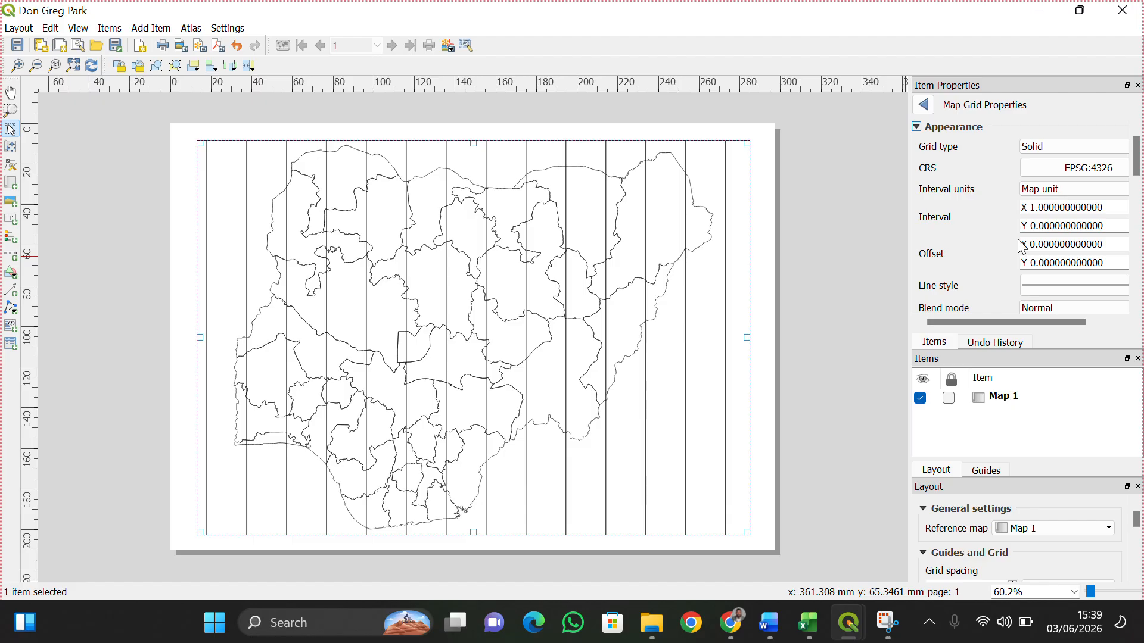
left_click(1035, 209)
left_click_drag(1035, 209, 1032, 208)
type("2")
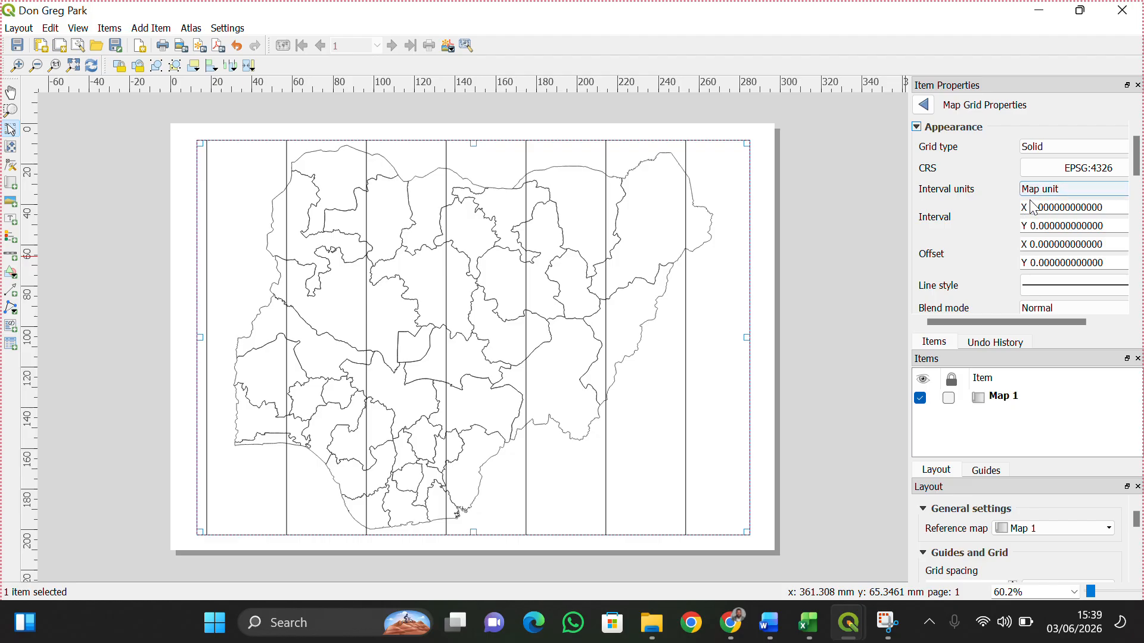
Set both the X and Y intervals of the Nigeria map's grid to 3.1 map units.
left_click_drag(1031, 207, 1036, 207)
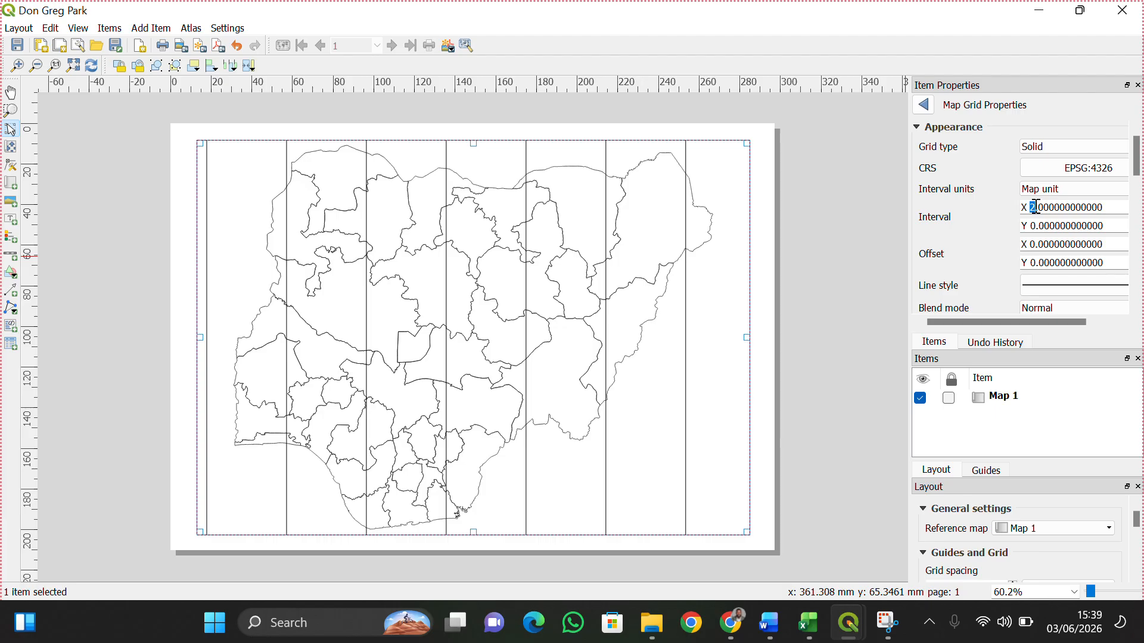
type("3")
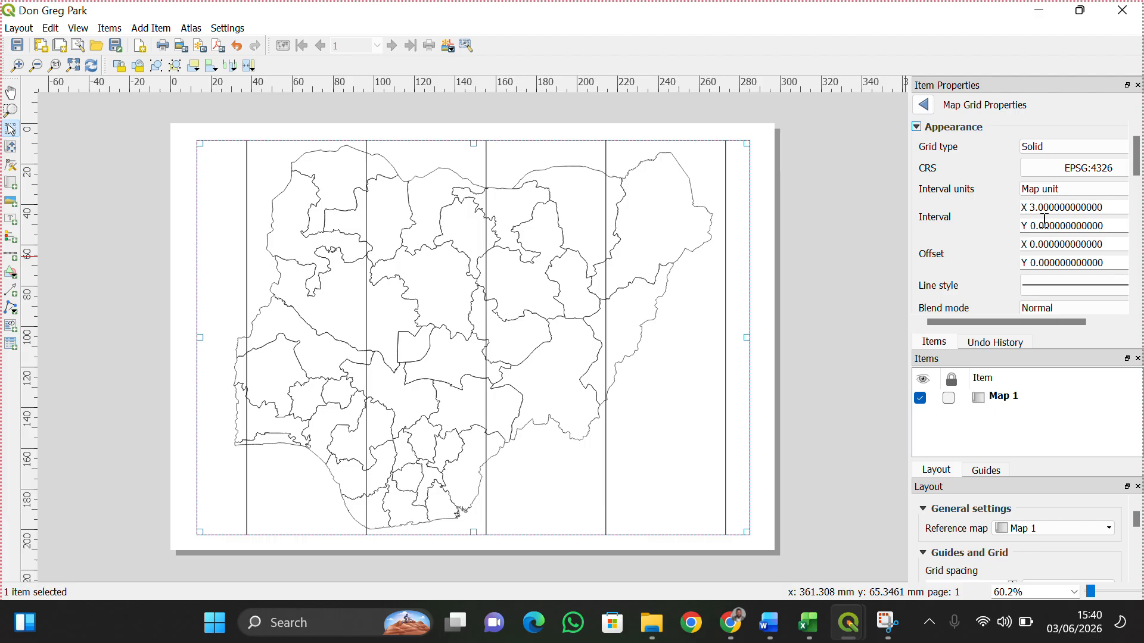
left_click_drag(1045, 207, 1040, 208)
type("1")
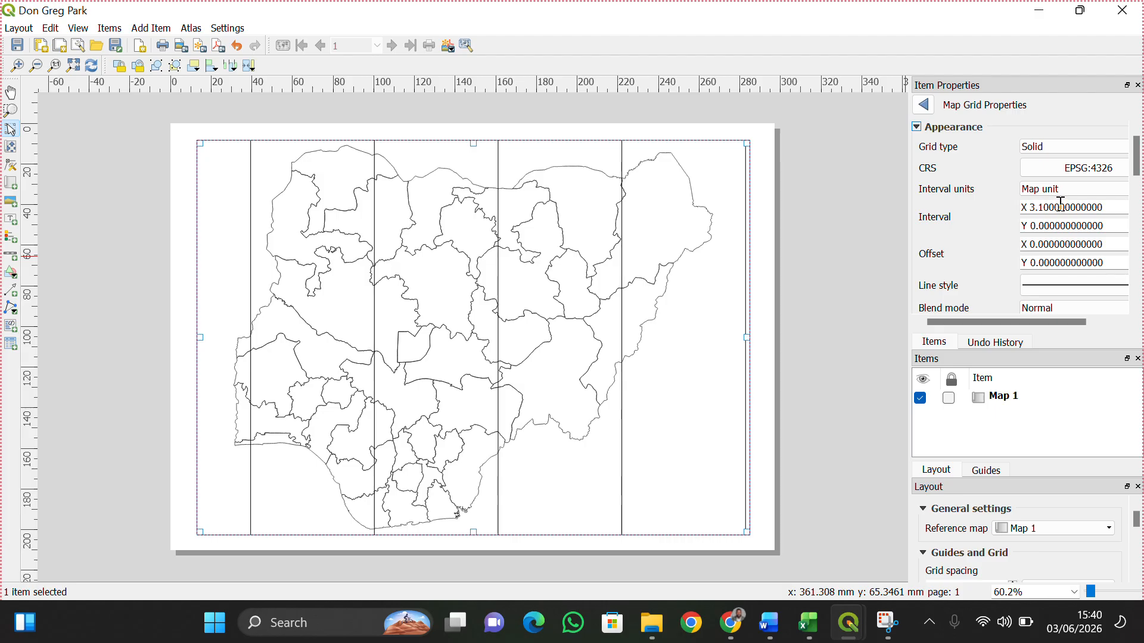
double_click(1034, 226)
type("3.1")
key("Return")
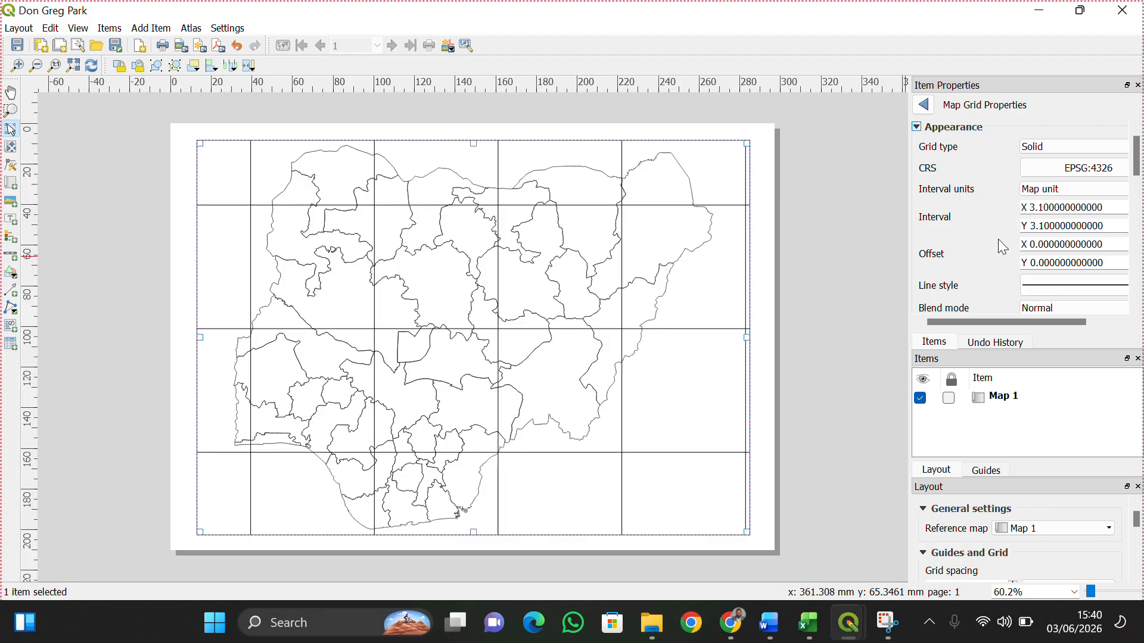
Try the Cross, Markers, and Frame and annotations only grid types, and return the grid to Solid.
left_click(1054, 148)
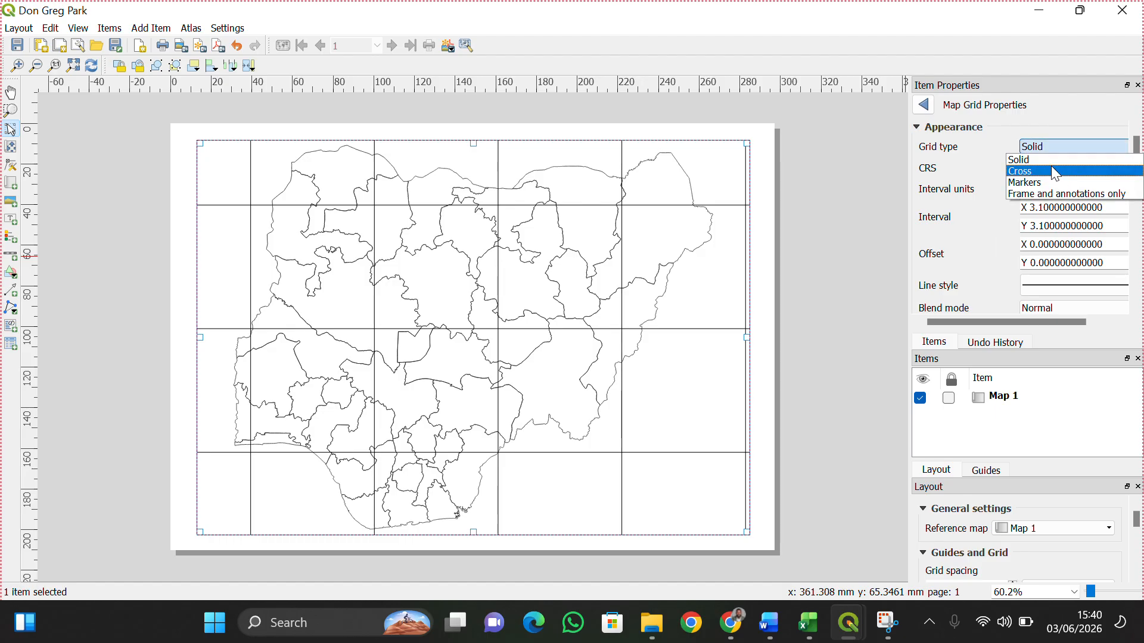
left_click(1052, 170)
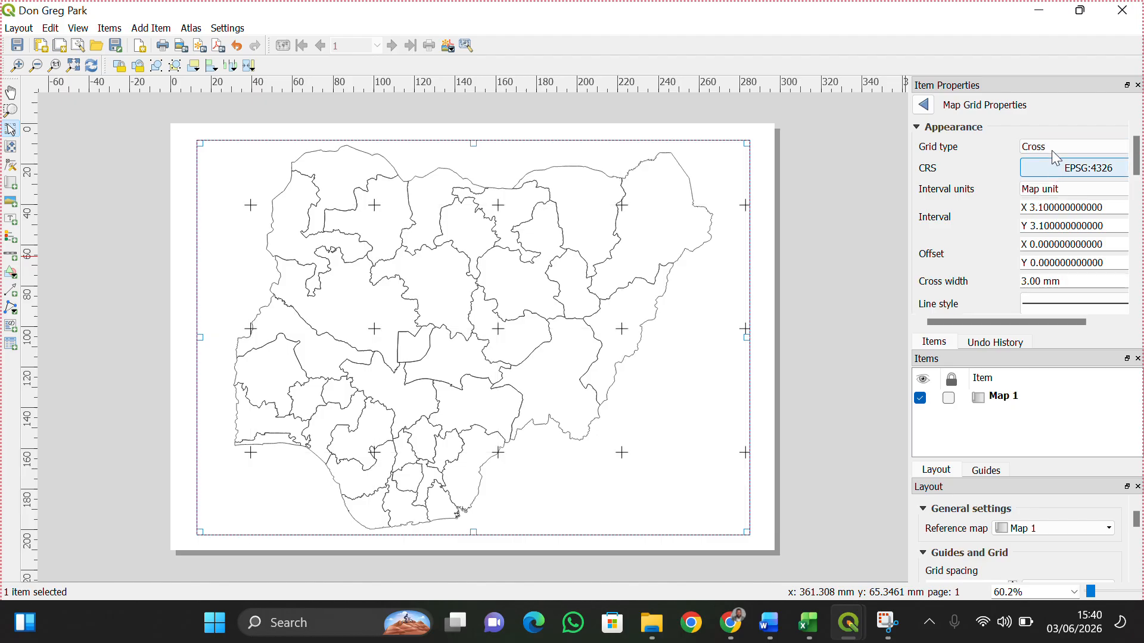
left_click(1052, 148)
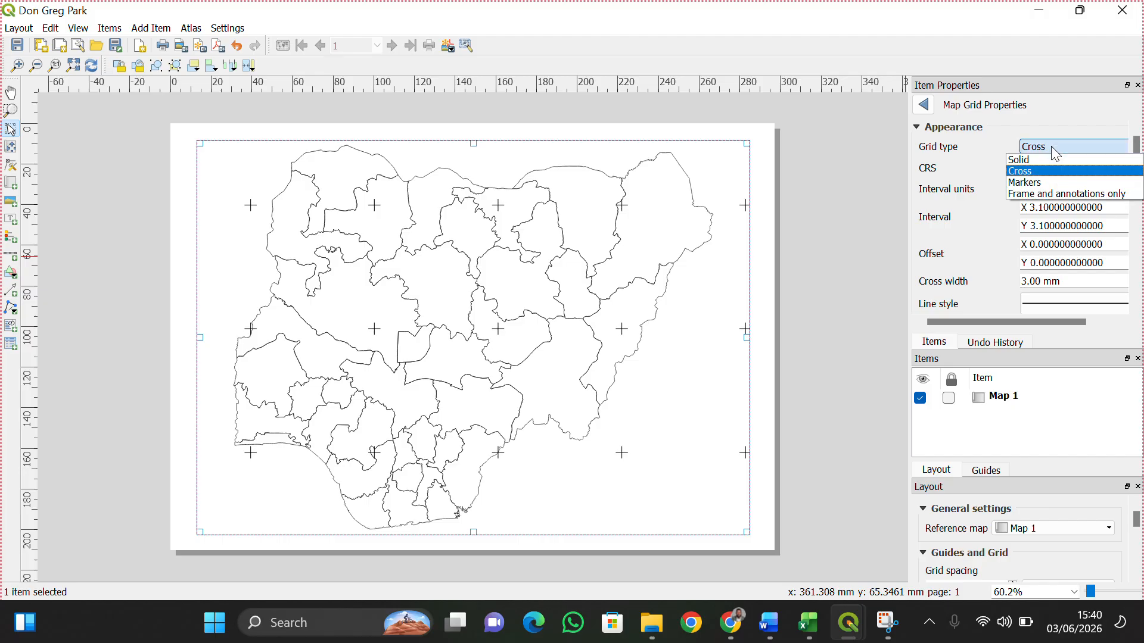
left_click(1034, 183)
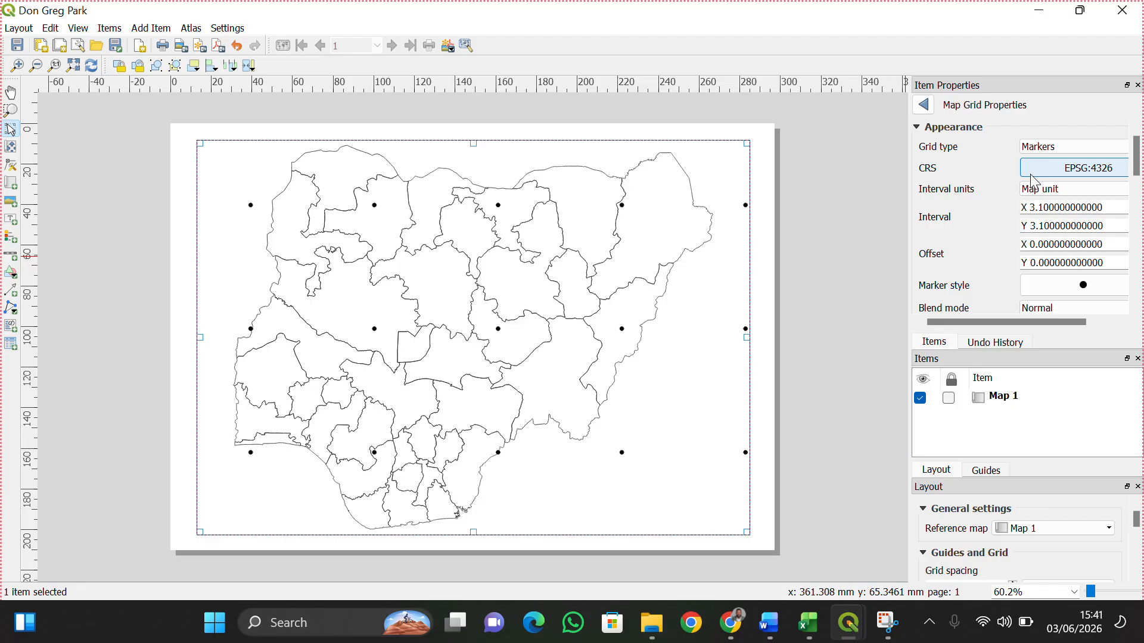
left_click(1041, 148)
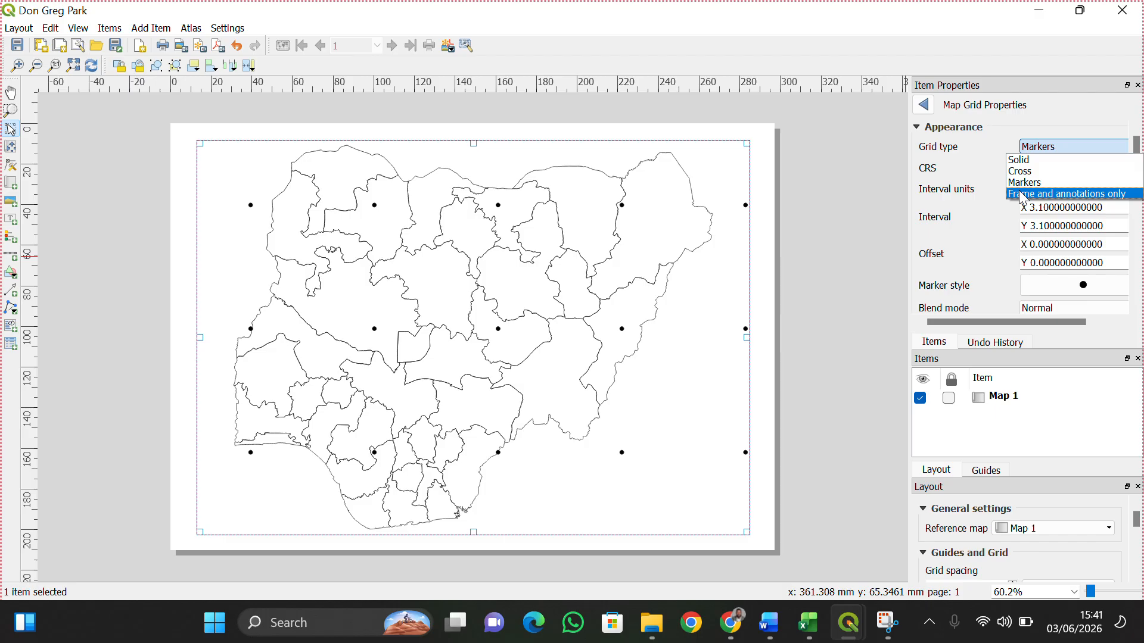
left_click(1023, 194)
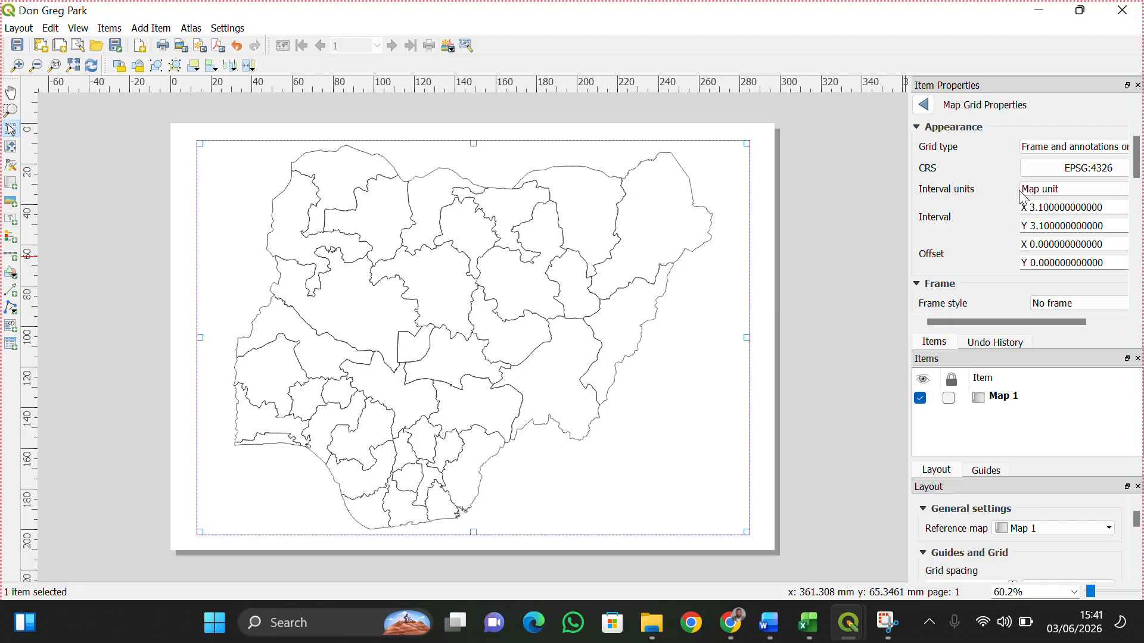
left_click(1060, 153)
left_click(1050, 160)
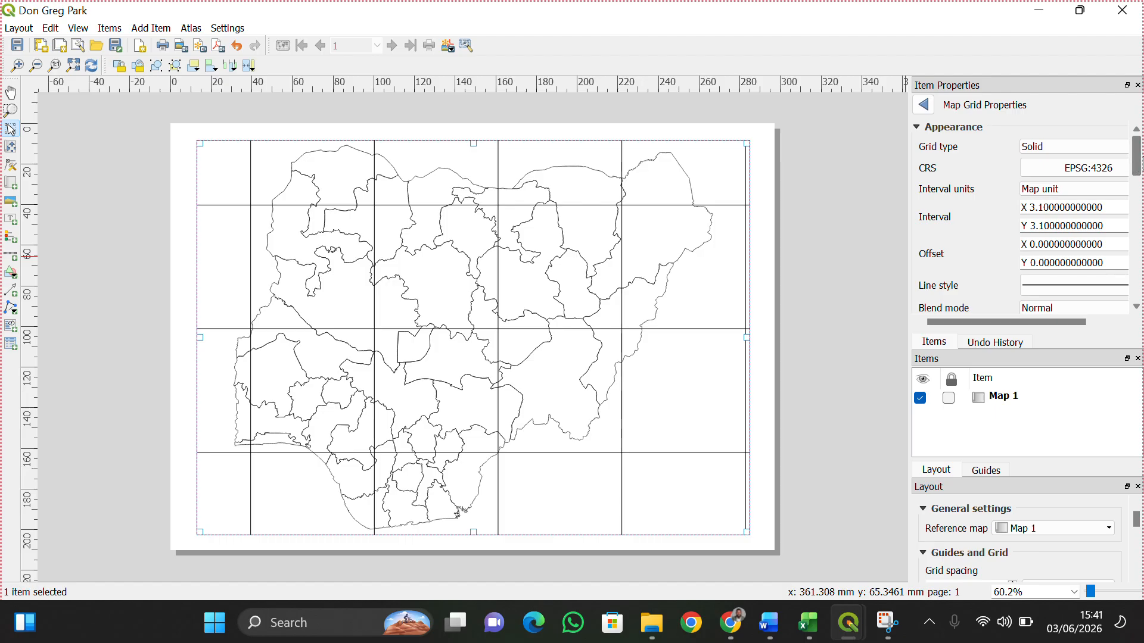
Try different widths for the grid's line style, ending at 0.1 mm.
left_click_drag(1140, 160, 1141, 164)
scroll(1142, 164, "down", 3)
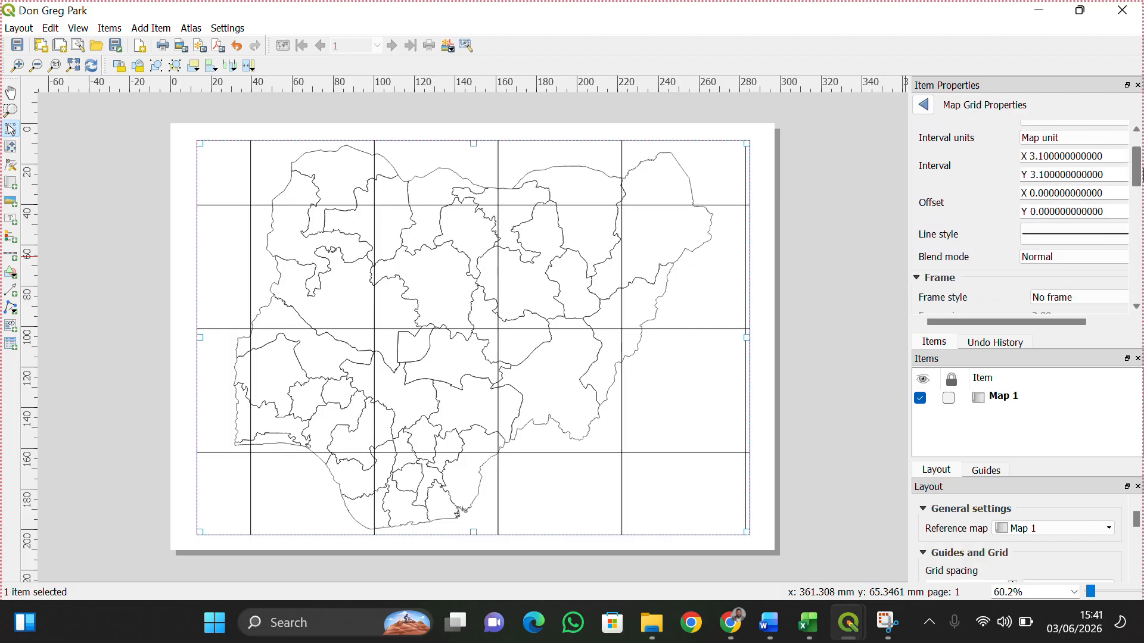
left_click(1047, 234)
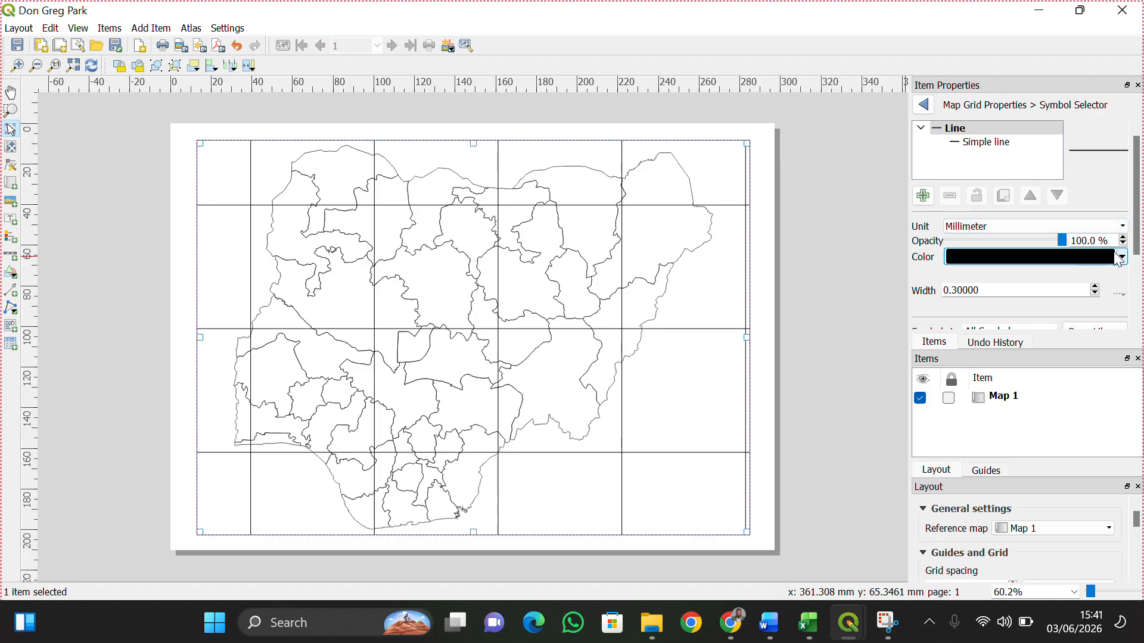
left_click(1095, 288)
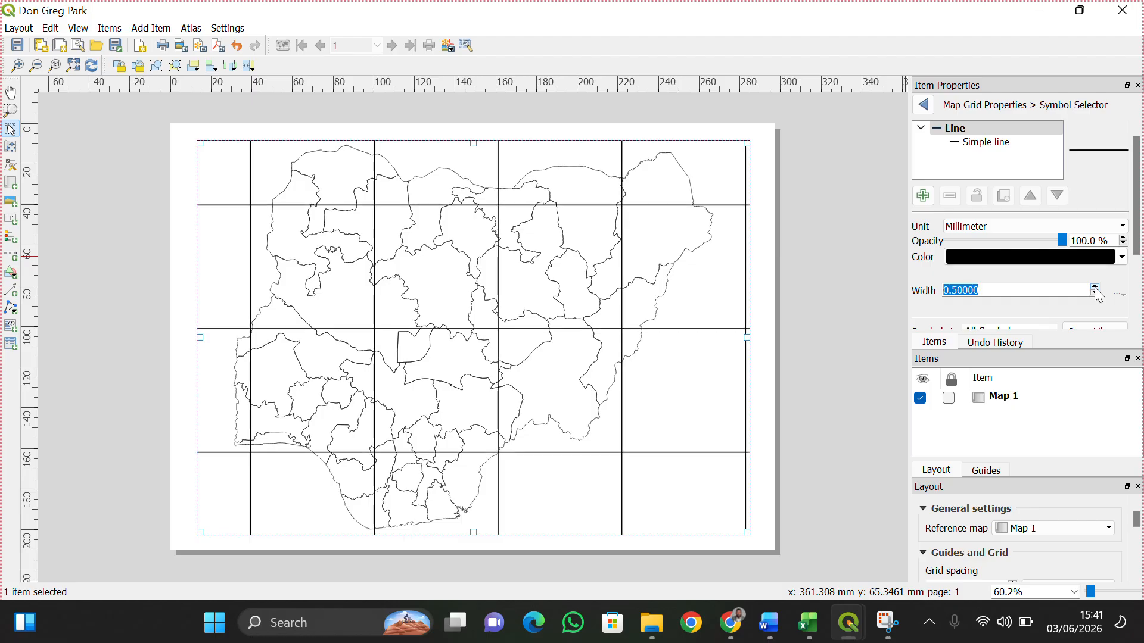
scroll(1097, 289, "up", 8)
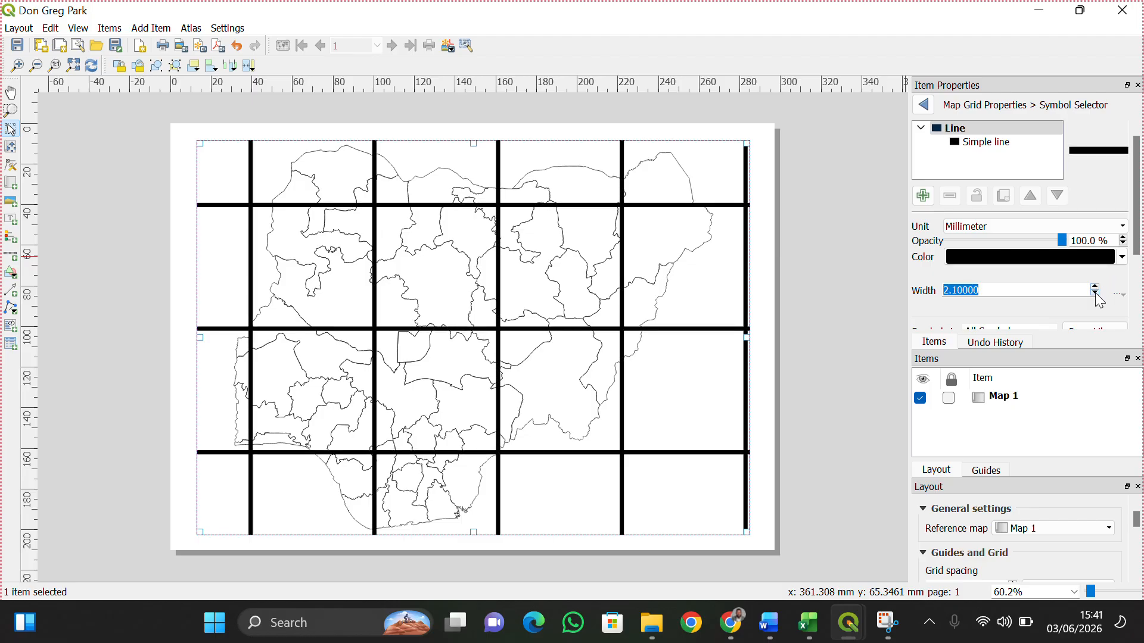
scroll(1100, 301, "down", 8)
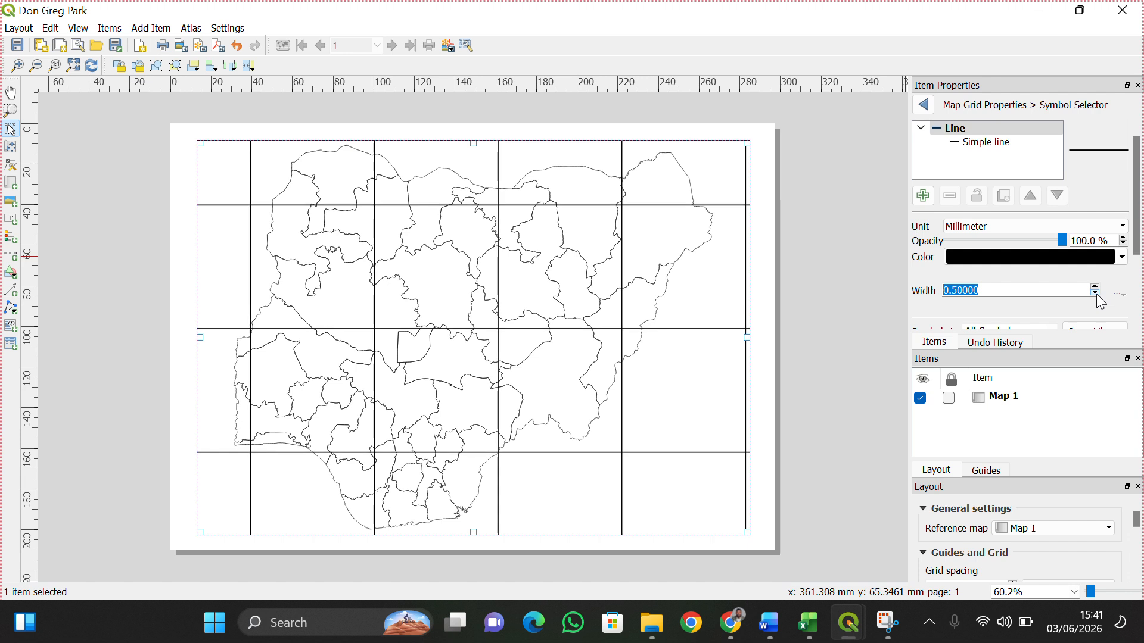
scroll(1102, 300, "down", 2)
scroll(1101, 294, "up", 1)
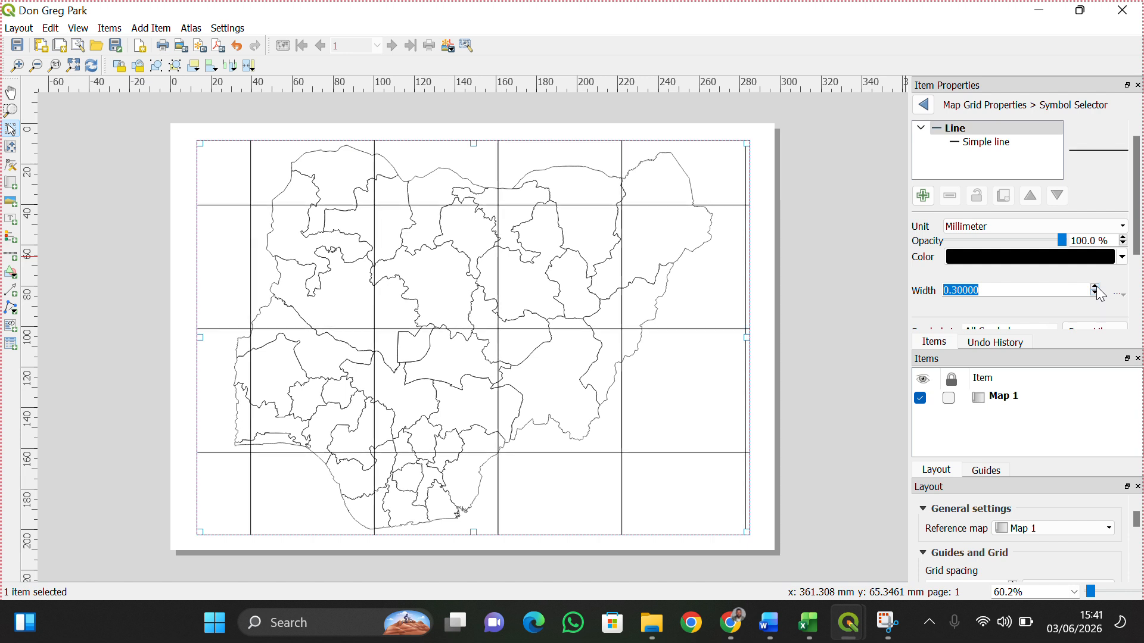
scroll(1098, 298, "down", 1)
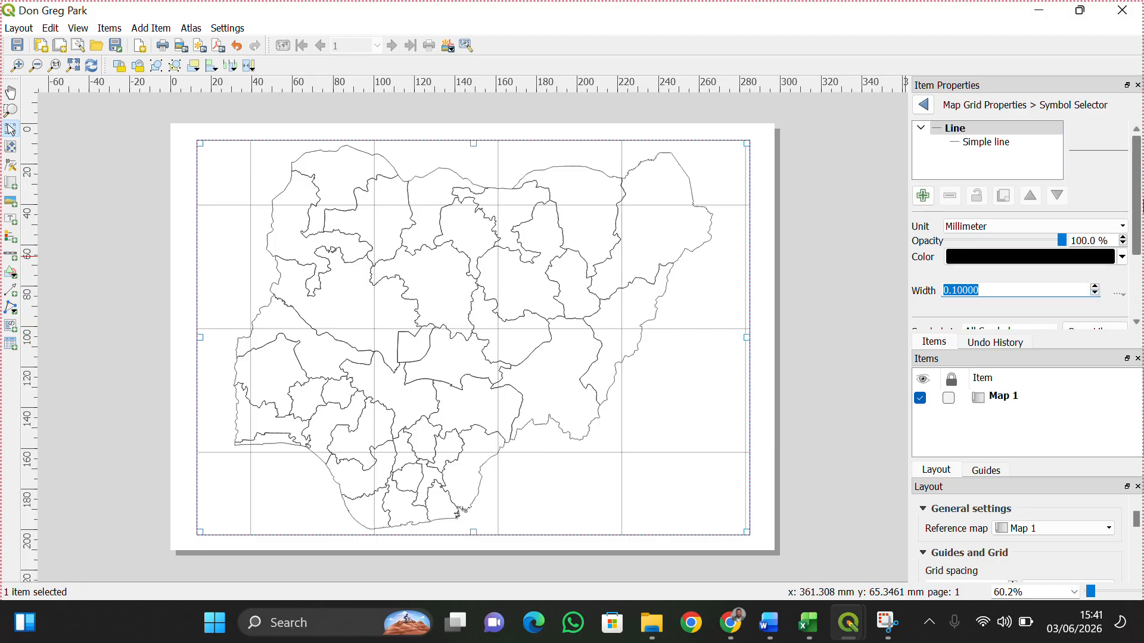
Try the dash black, dash blue and gray 3 line symbols on the map grid.
left_click_drag(1139, 183, 1141, 260)
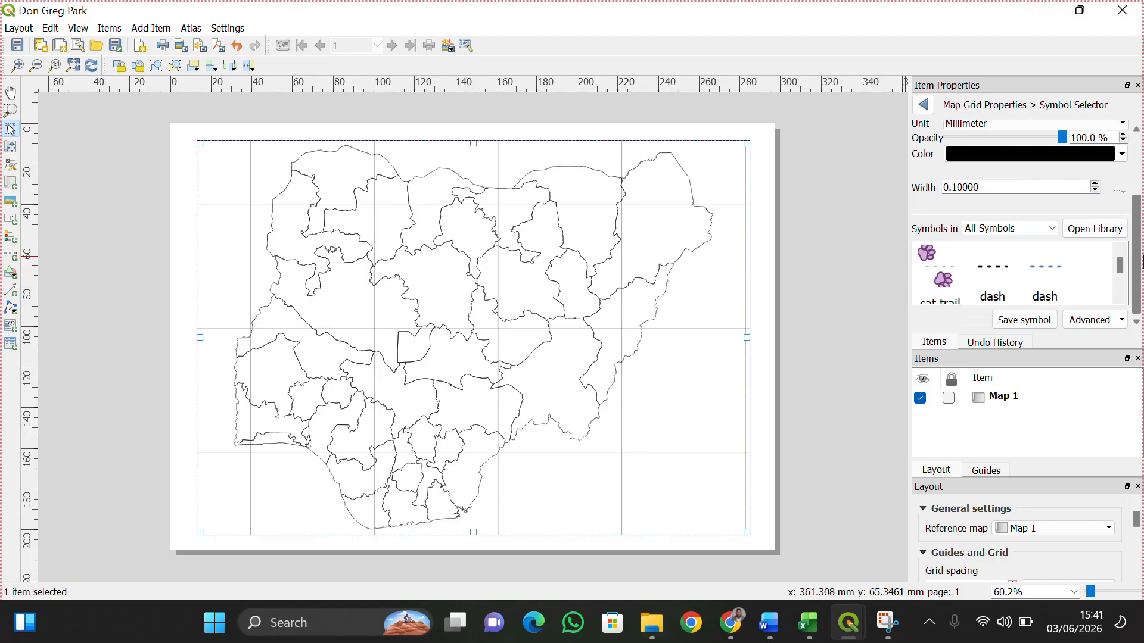
left_click(1004, 270)
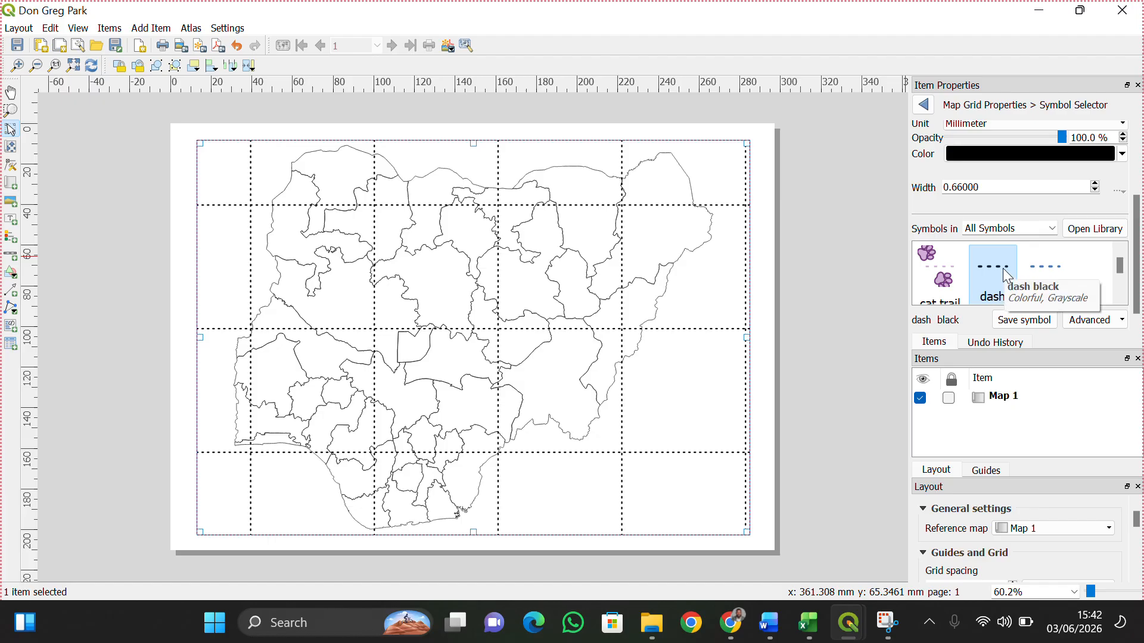
left_click(1050, 266)
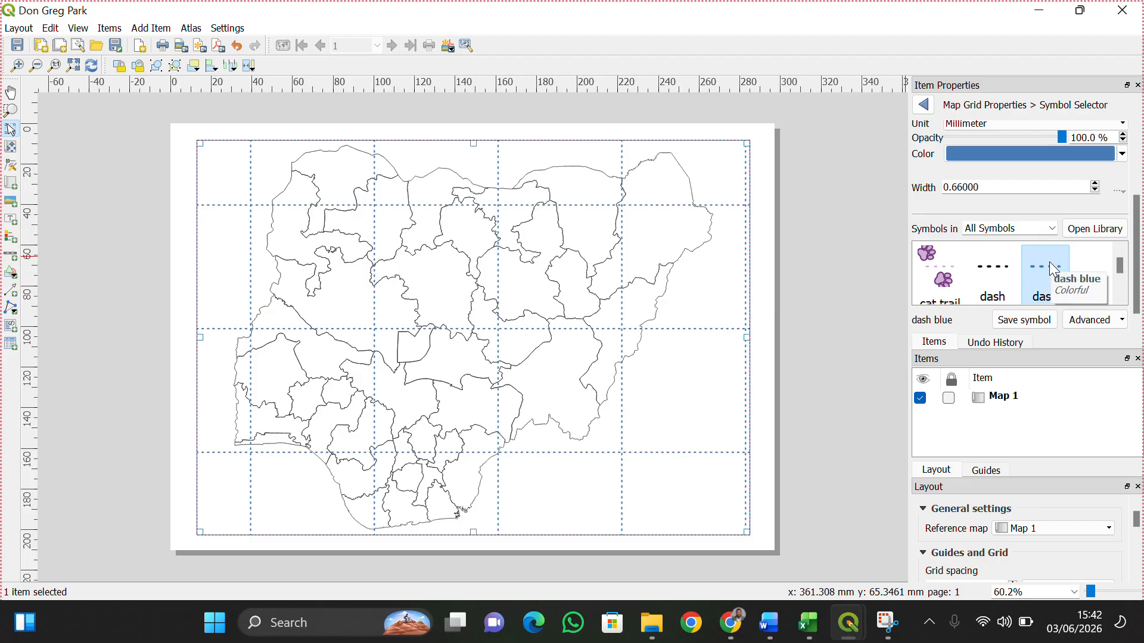
left_click_drag(1126, 268, 1126, 276)
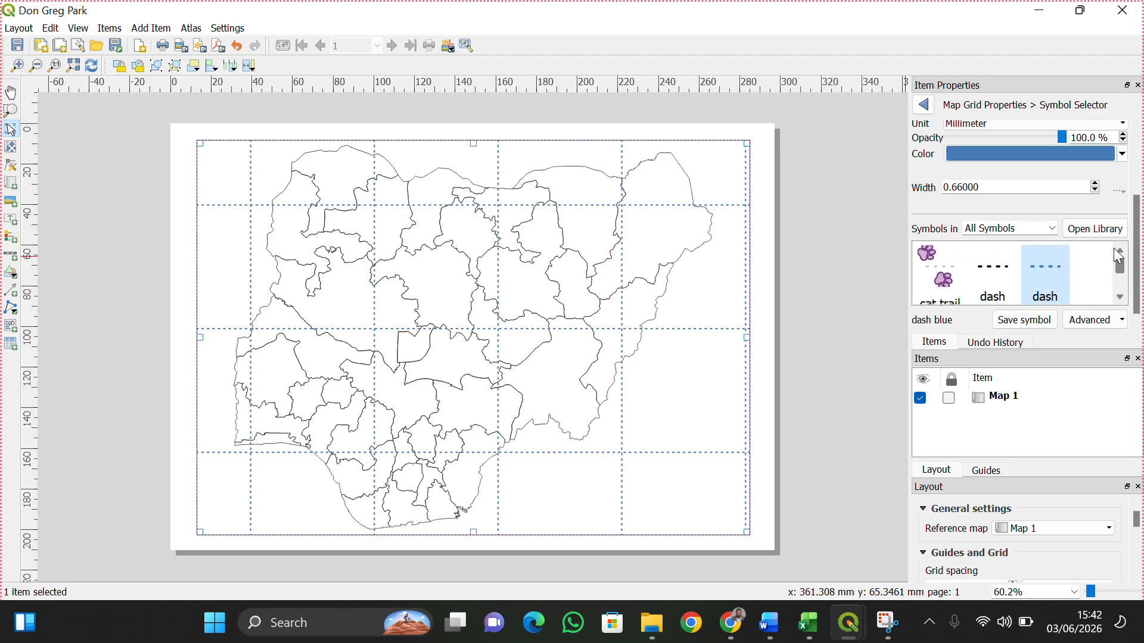
left_click_drag(1123, 268, 1118, 276)
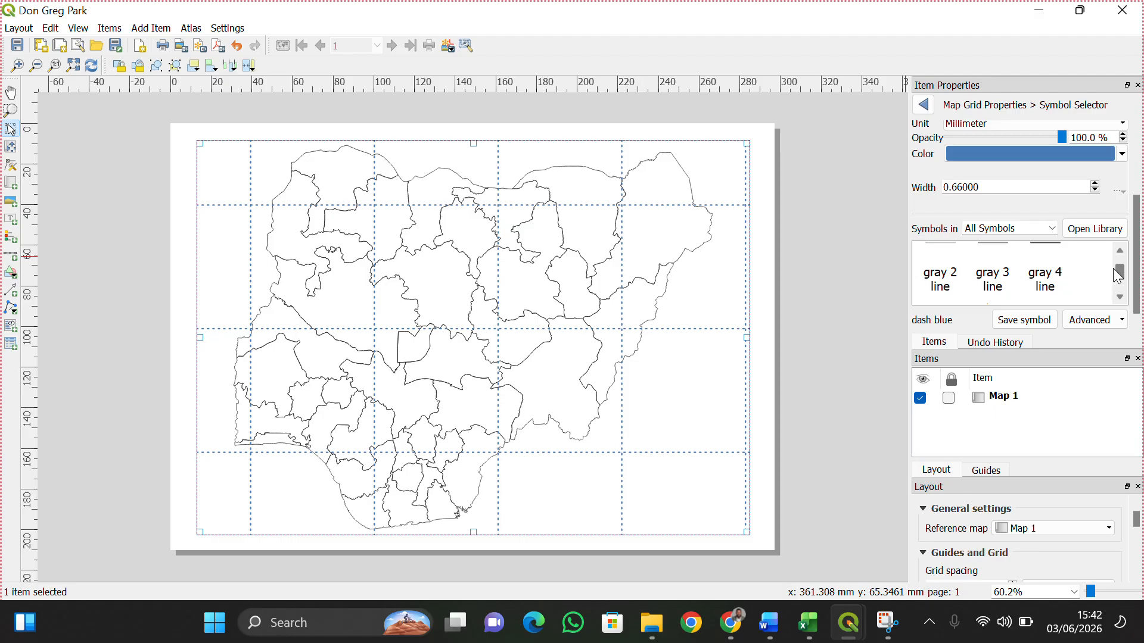
left_click(1003, 249)
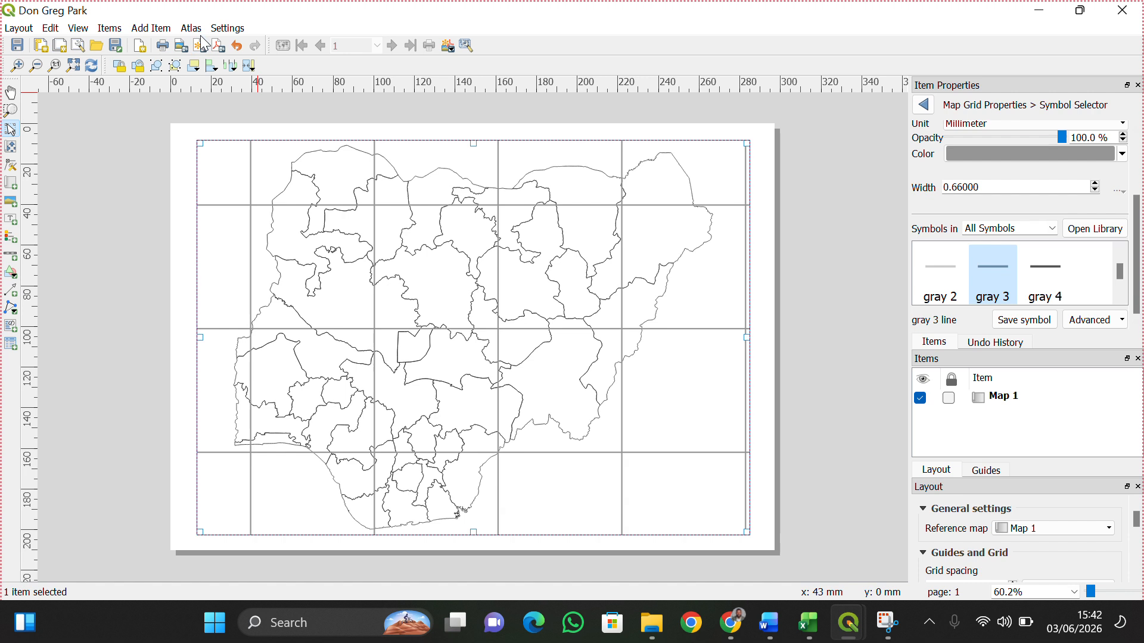
Undo the recent grid styling changes and redo only as far as the Solid grid type.
left_click(240, 49)
left_click(241, 50)
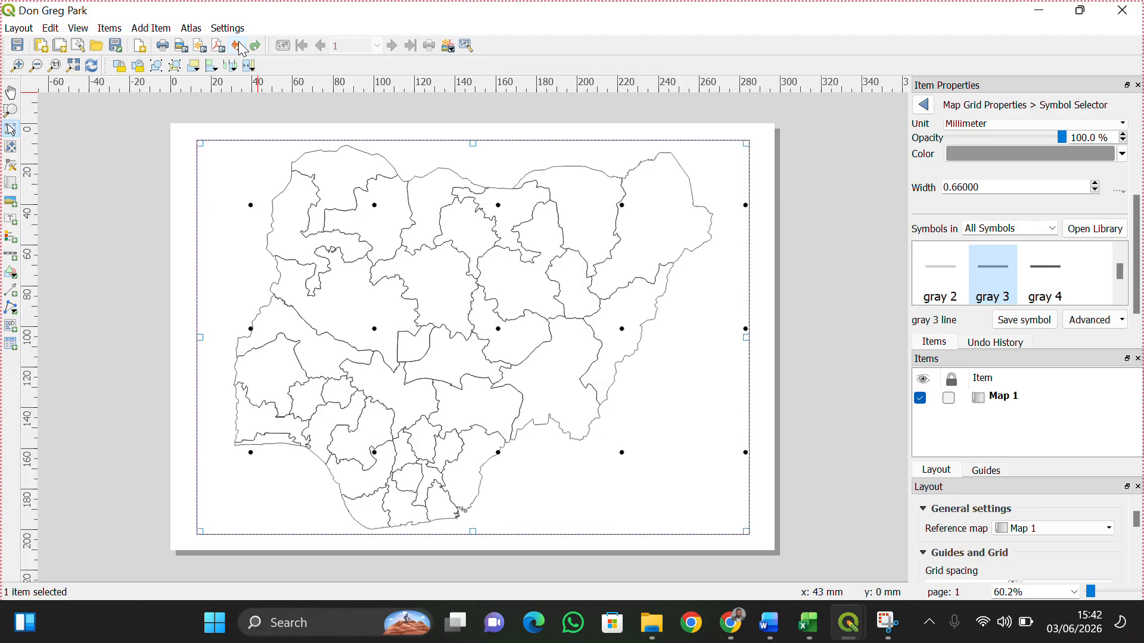
left_click(258, 46)
left_click(259, 46)
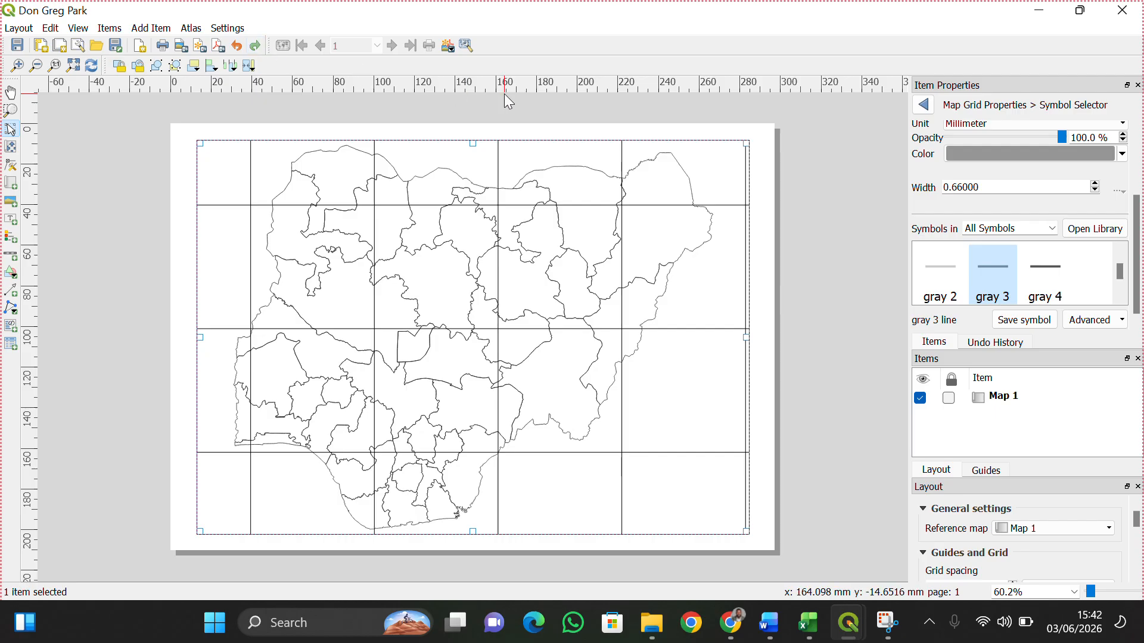
Choose the gray 2 line symbol for the grid lines and set its width to 1.2 mm.
left_click(950, 257)
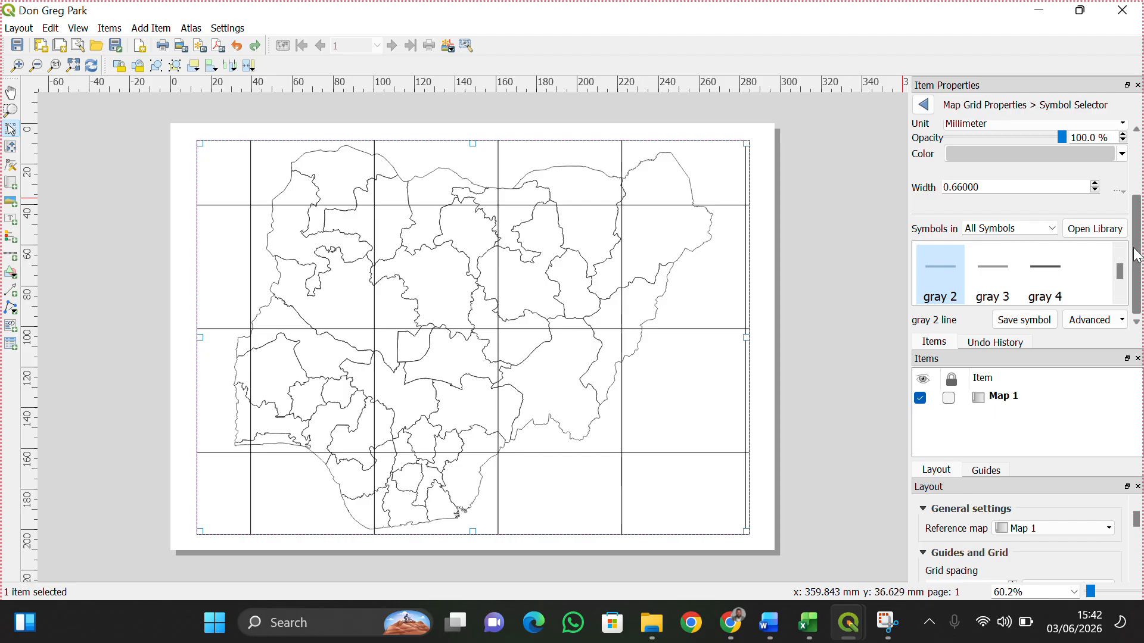
scroll(1135, 256, "up", 3)
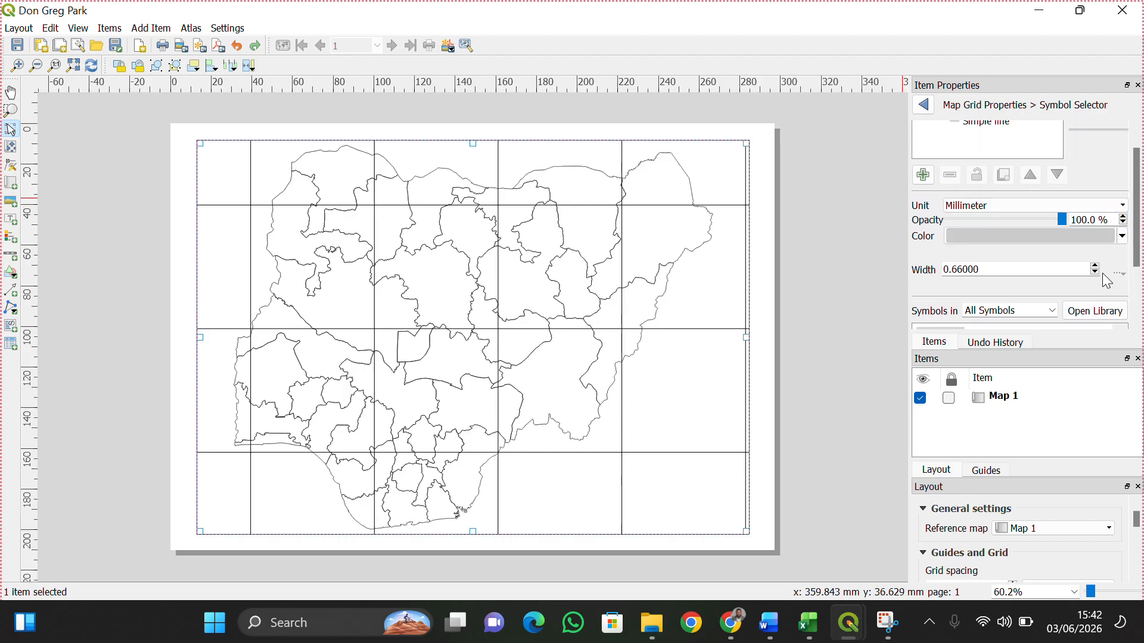
left_click(1096, 272)
left_click(1096, 272)
left_click(1097, 272)
left_click(1096, 264)
left_click(1096, 265)
left_click(1097, 265)
left_click(1096, 265)
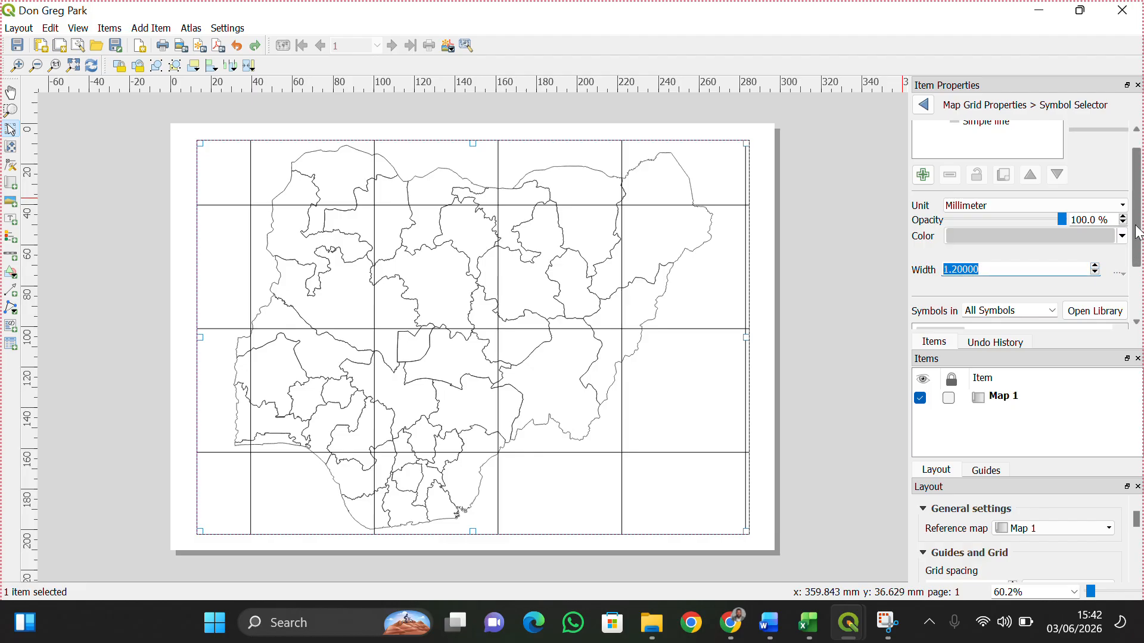
Lower the grid line symbol's opacity to 74% and open its Simple line layer settings.
left_click_drag(1140, 211, 1138, 232)
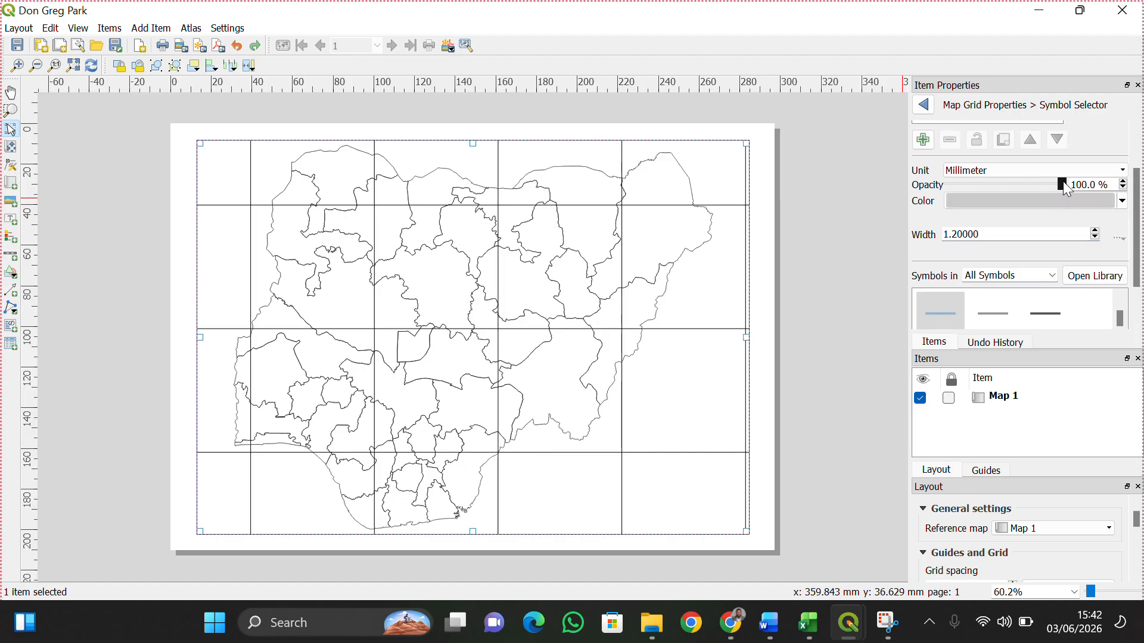
left_click_drag(1064, 185, 1032, 182)
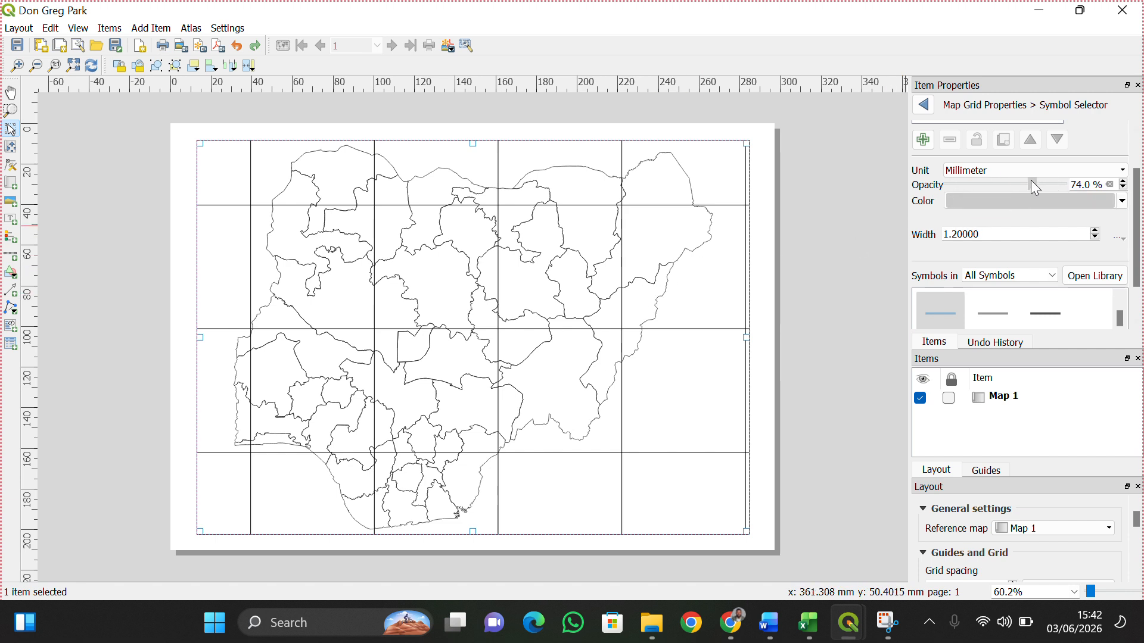
scroll(1128, 171, "up", 2)
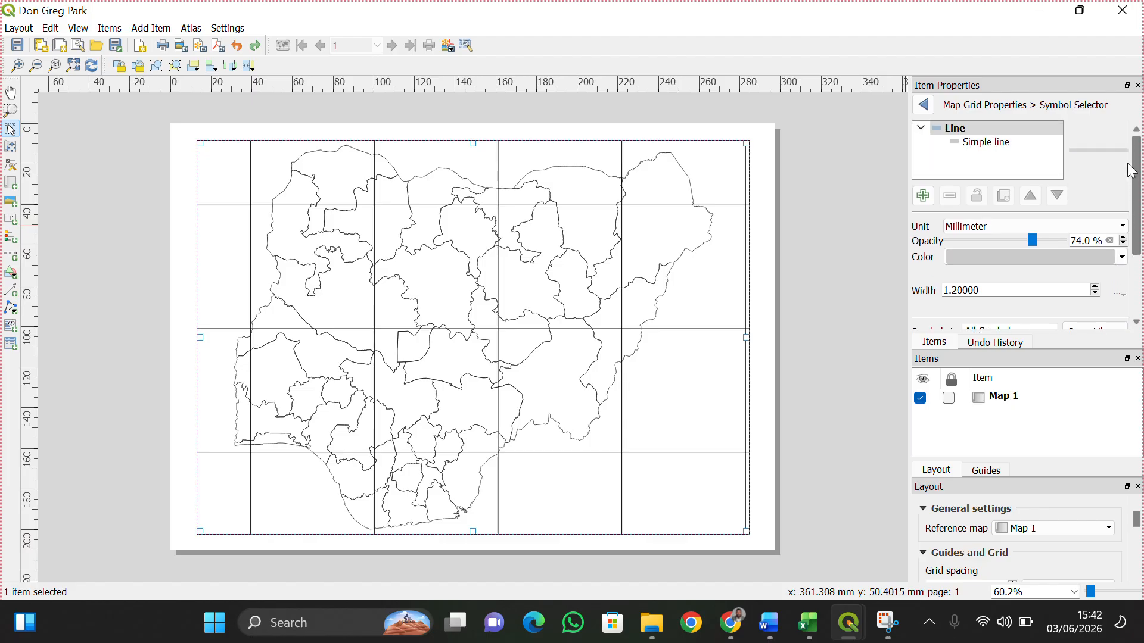
left_click(982, 143)
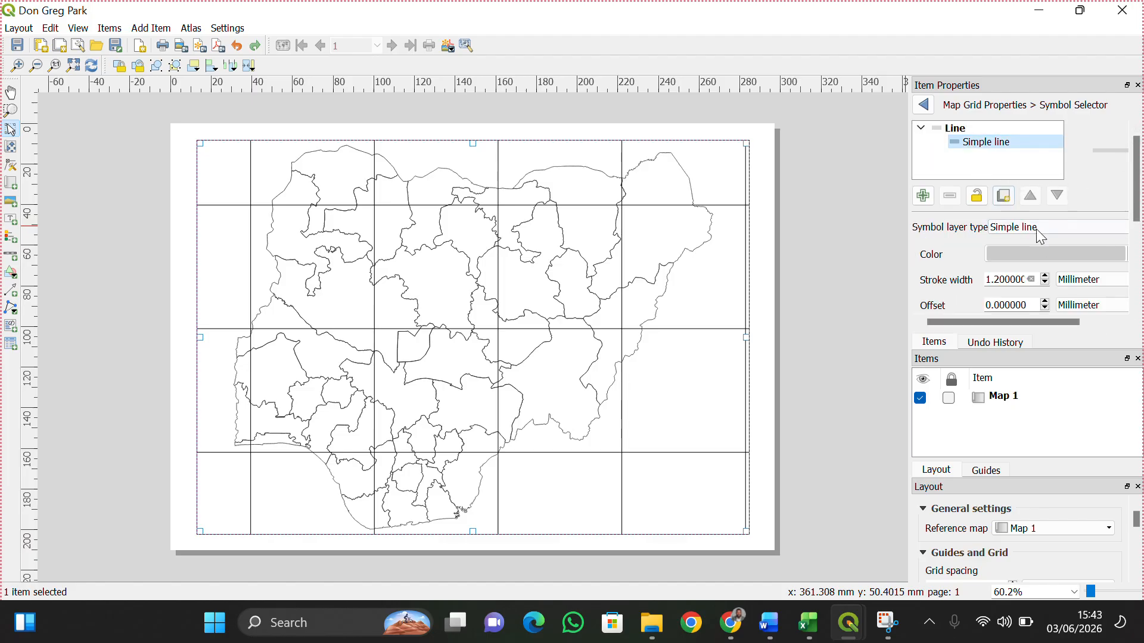
Change the color of the grid's Simple line layer to the red-orange shade #cb4f39.
left_click(1055, 255)
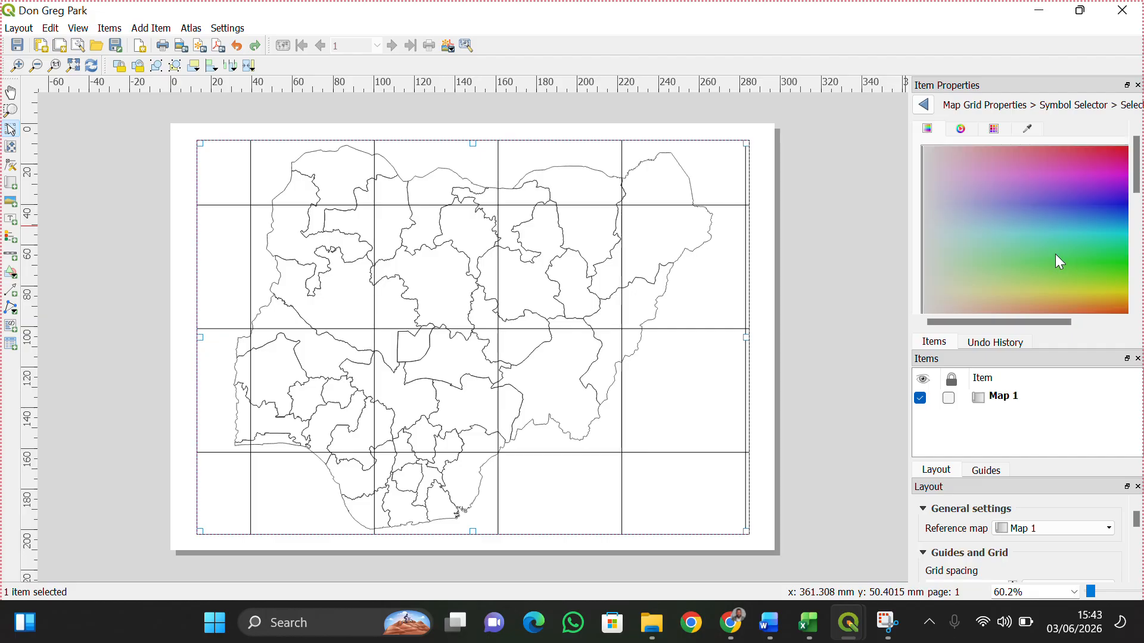
left_click(981, 164)
left_click(1060, 166)
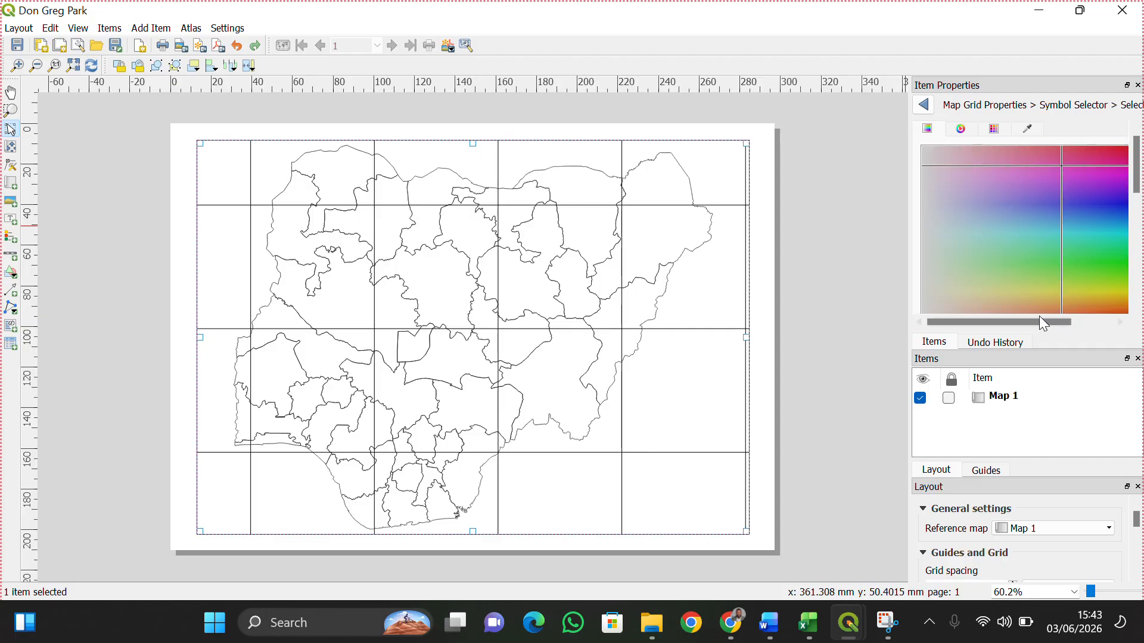
scroll(1077, 296, "down", 3)
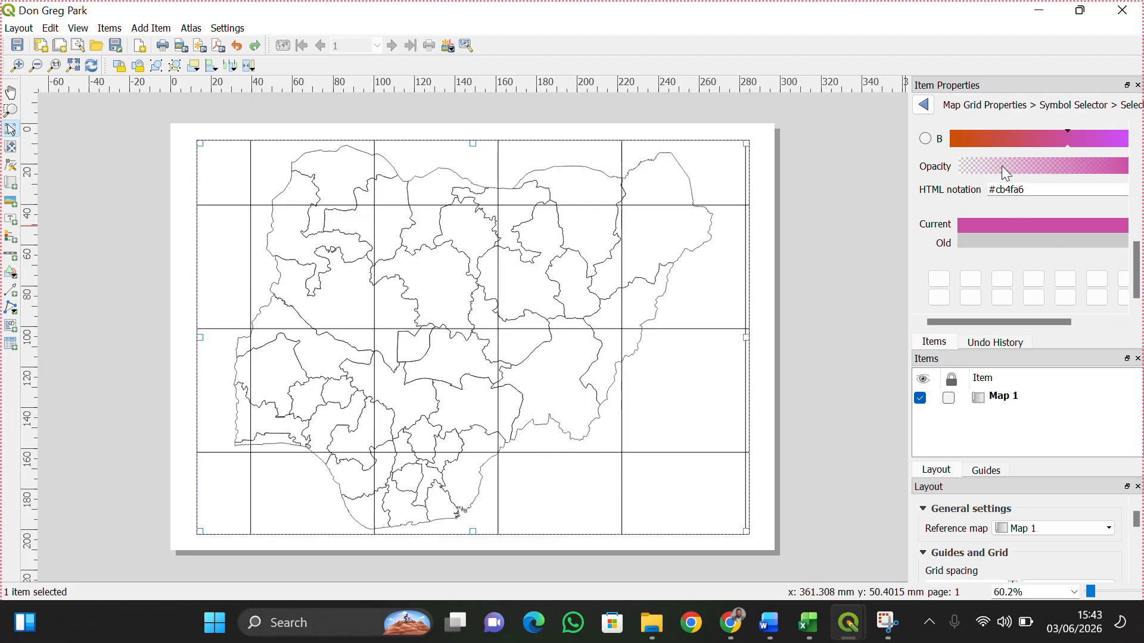
left_click(991, 138)
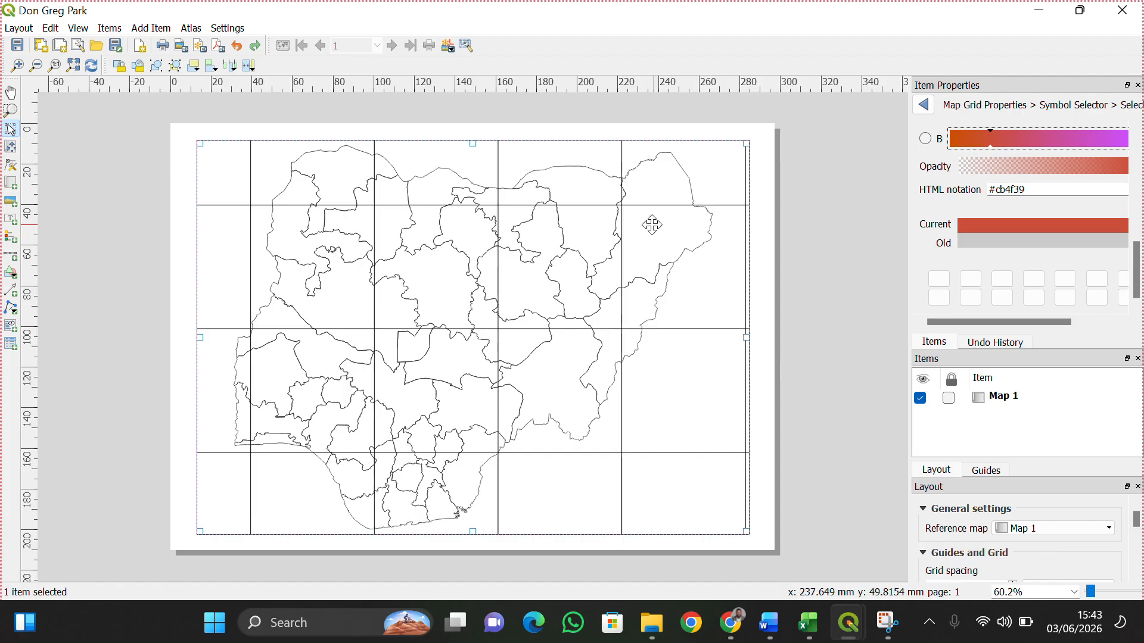
left_click(933, 113)
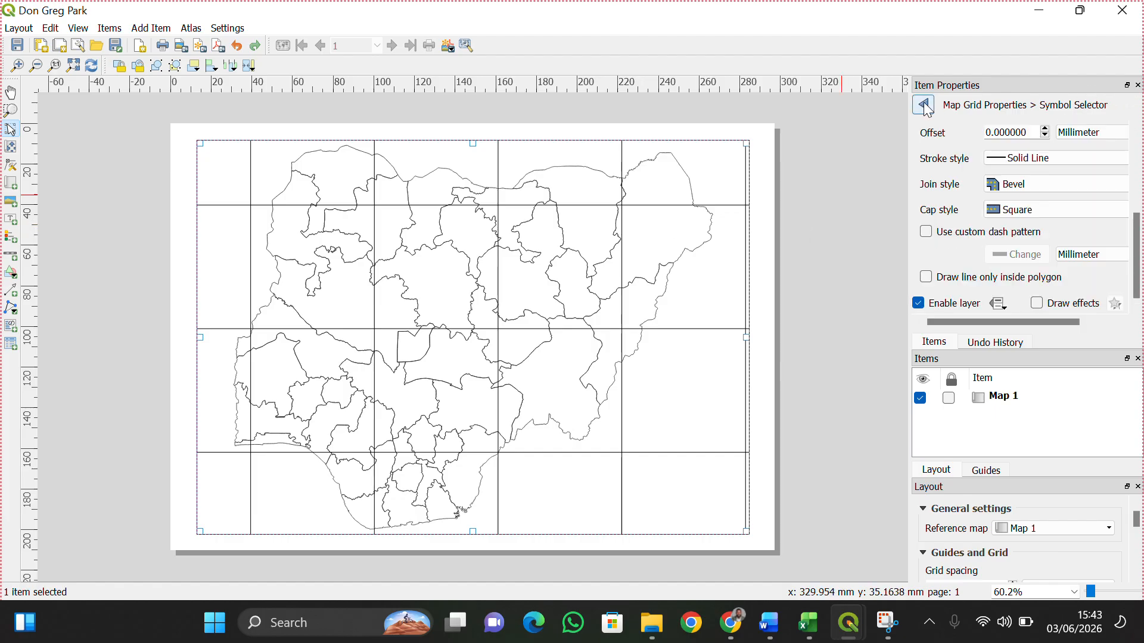
left_click(1032, 156)
left_click(1031, 158)
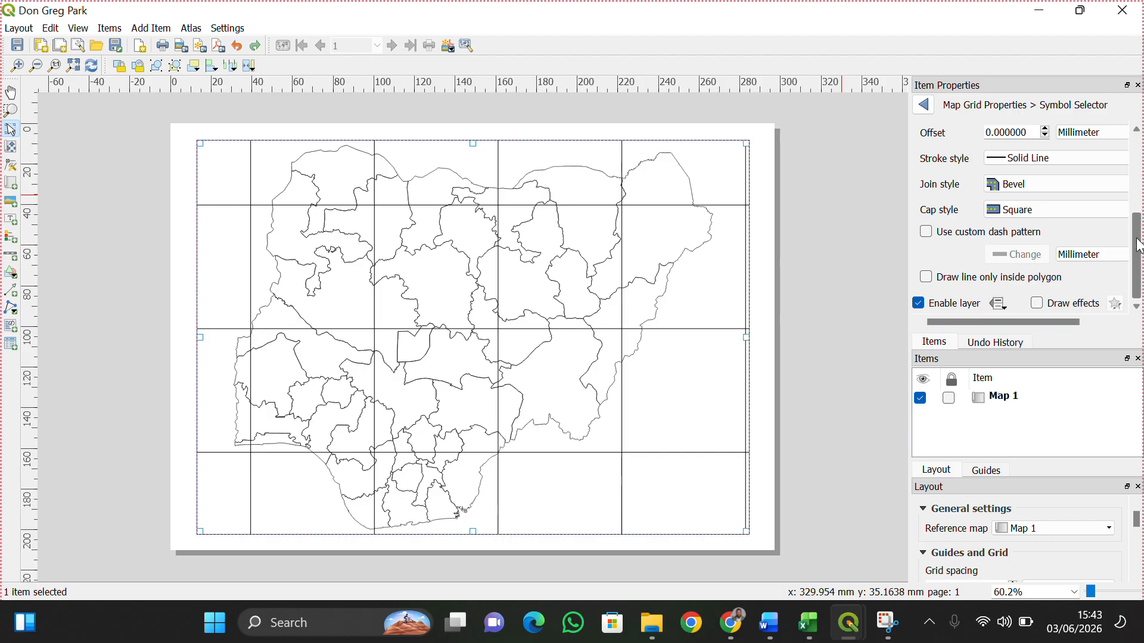
Raise the whole grid line symbol's opacity to 88.5% and return to the map grid properties.
left_click_drag(1139, 245, 1106, 153)
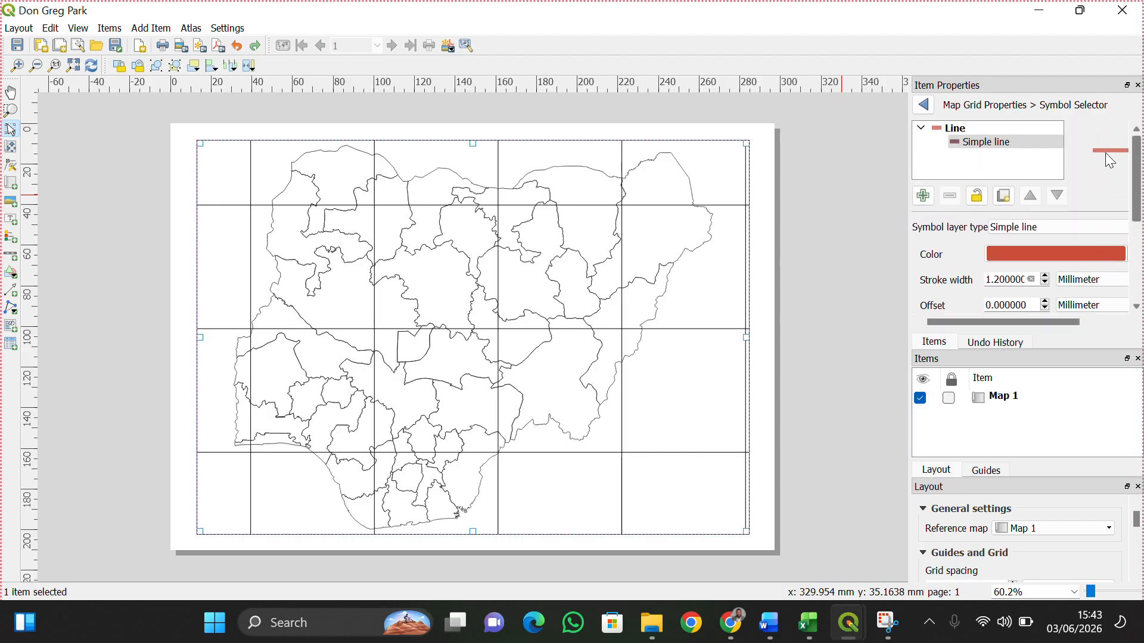
left_click(996, 130)
mouse_move(1031, 240)
left_mouse_down()
mouse_move(985, 239)
mouse_move(1050, 242)
left_mouse_up()
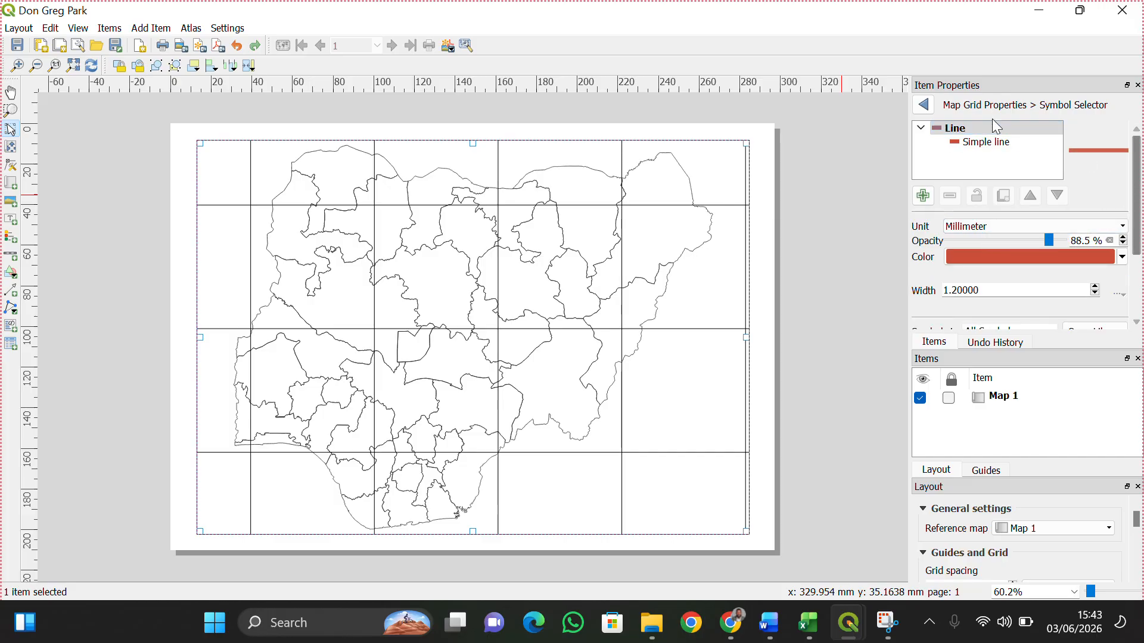
left_click(925, 107)
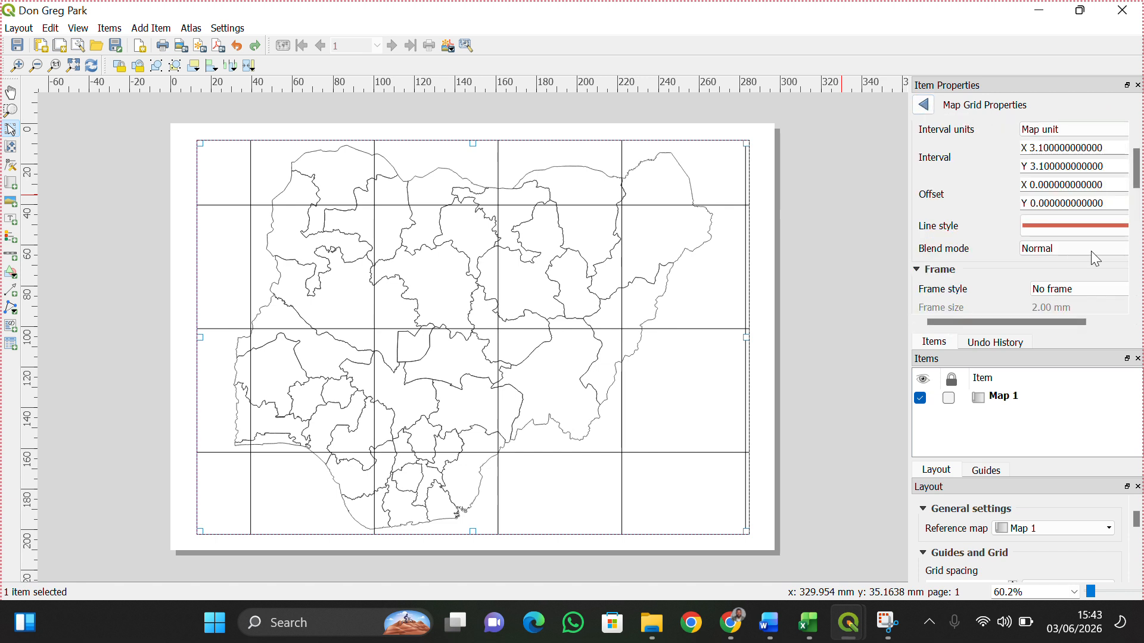
Try the Zebra, No frame, Interior ticks and Exterior ticks frame styles on the map grid.
left_click(1066, 285)
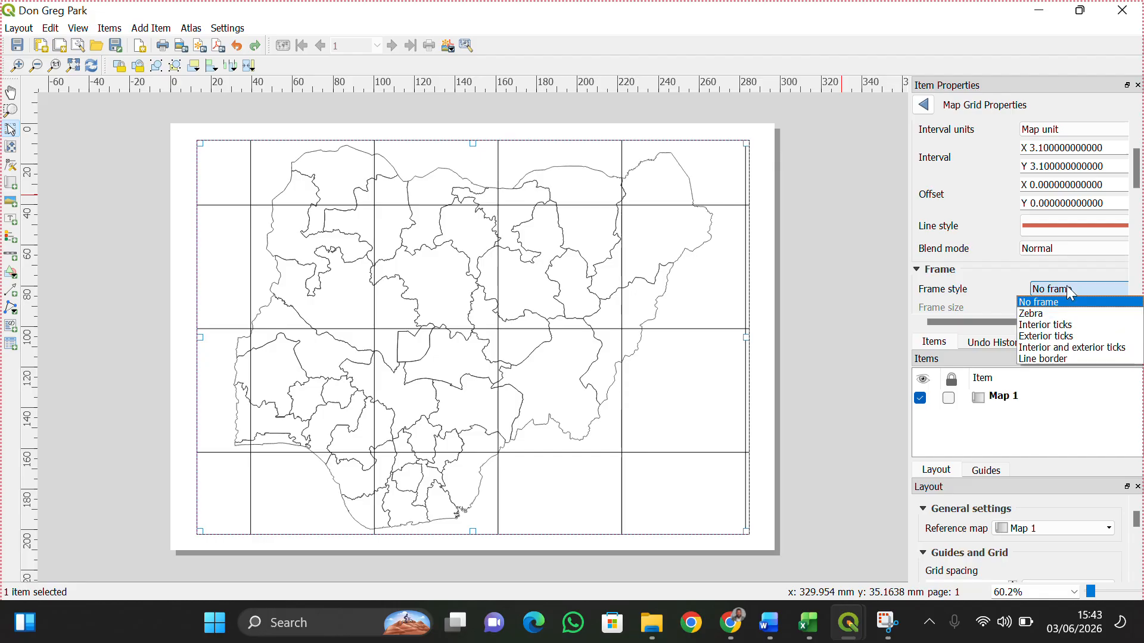
left_click(1052, 315)
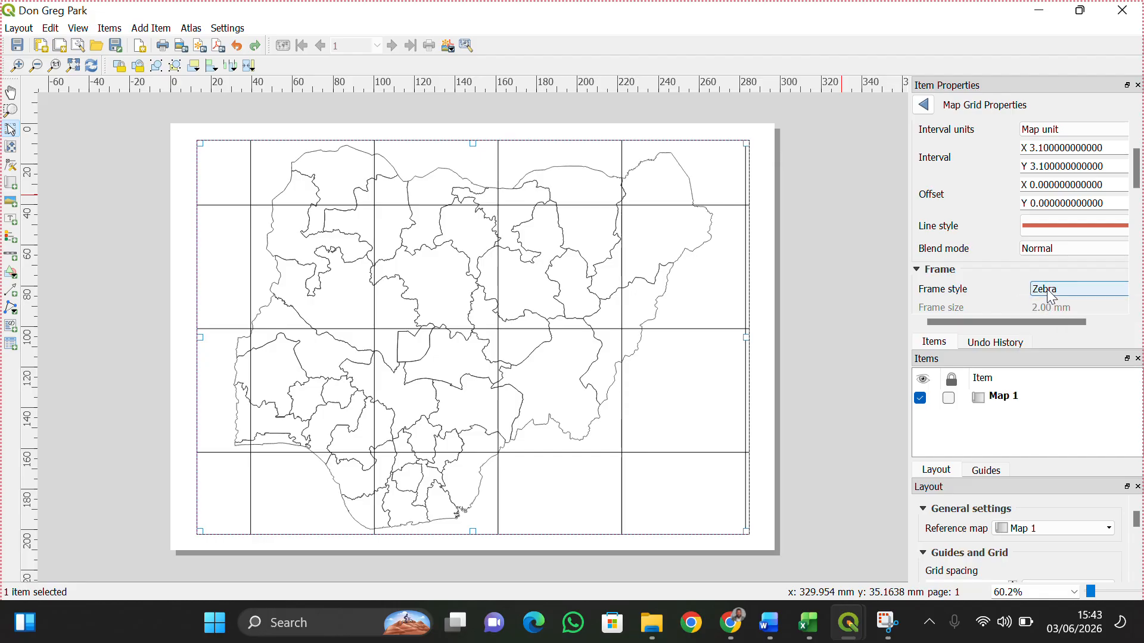
left_click(1046, 292)
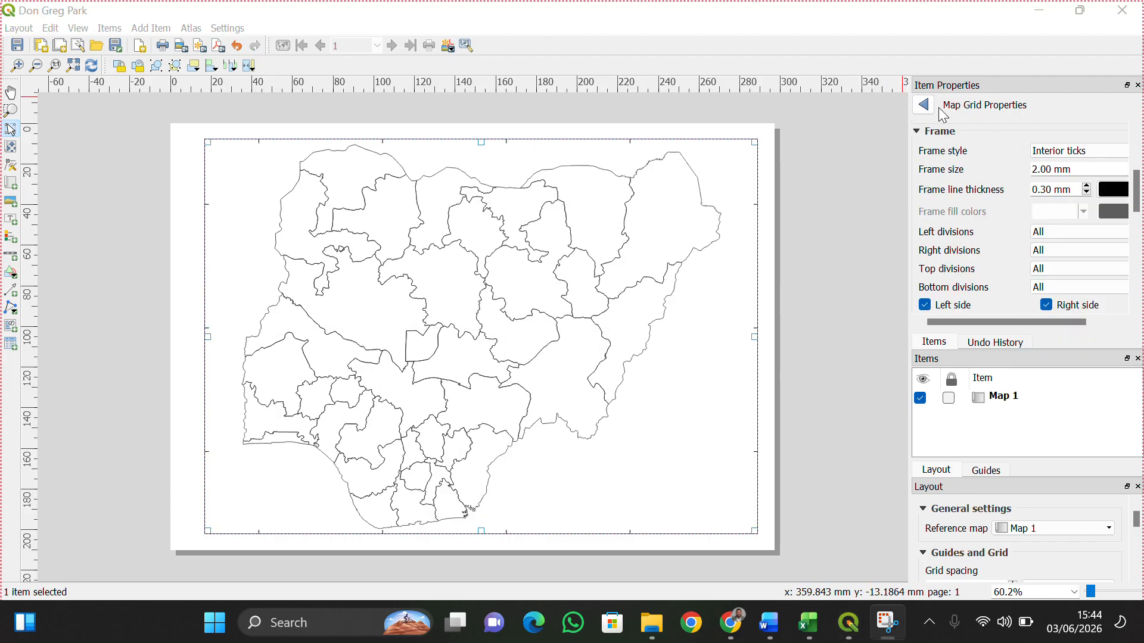
left_click(1099, 151)
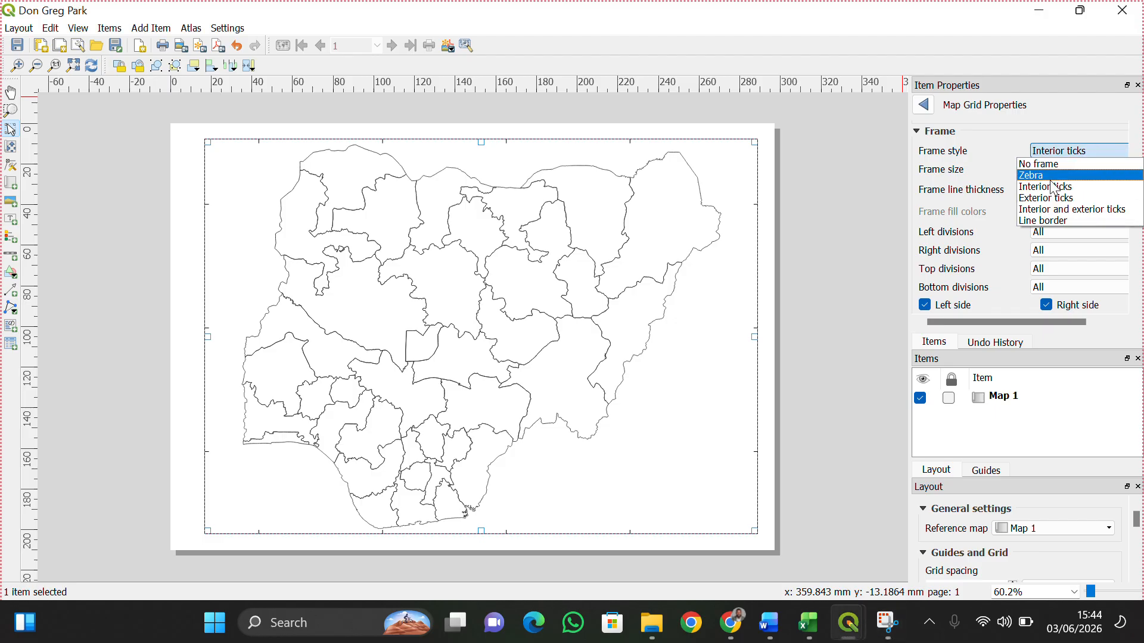
left_click(1053, 165)
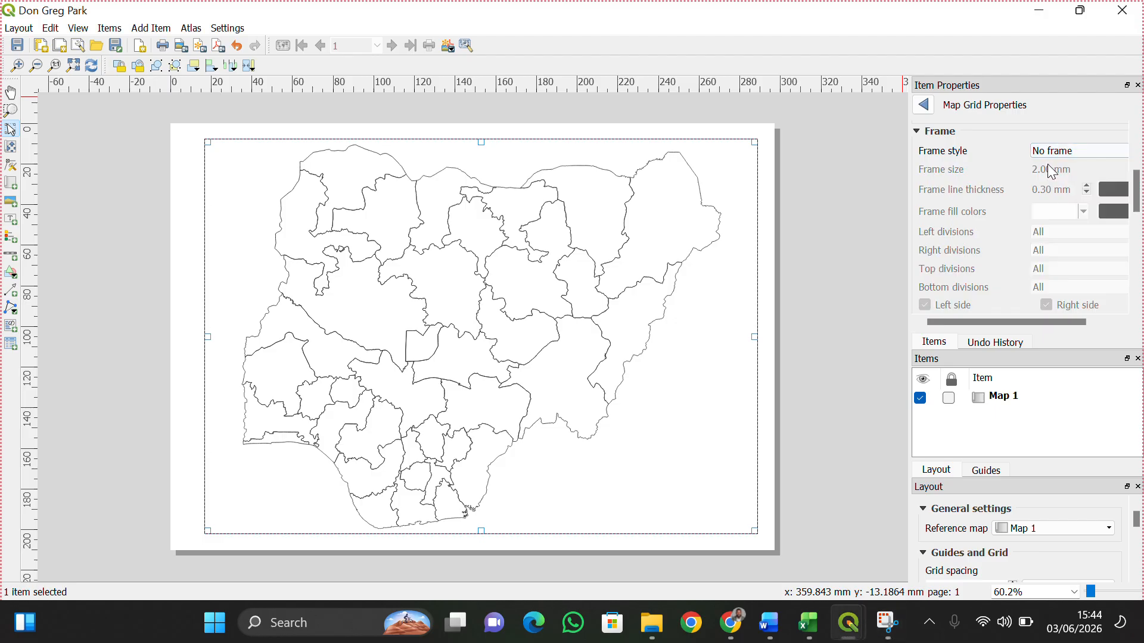
left_click(1046, 154)
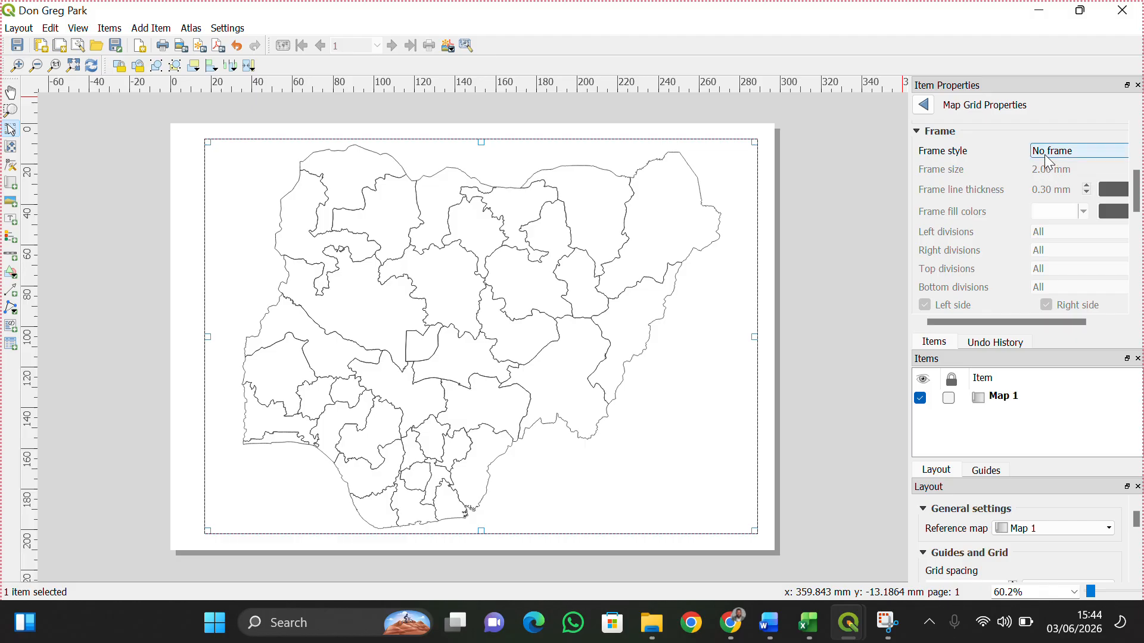
left_click(1044, 176)
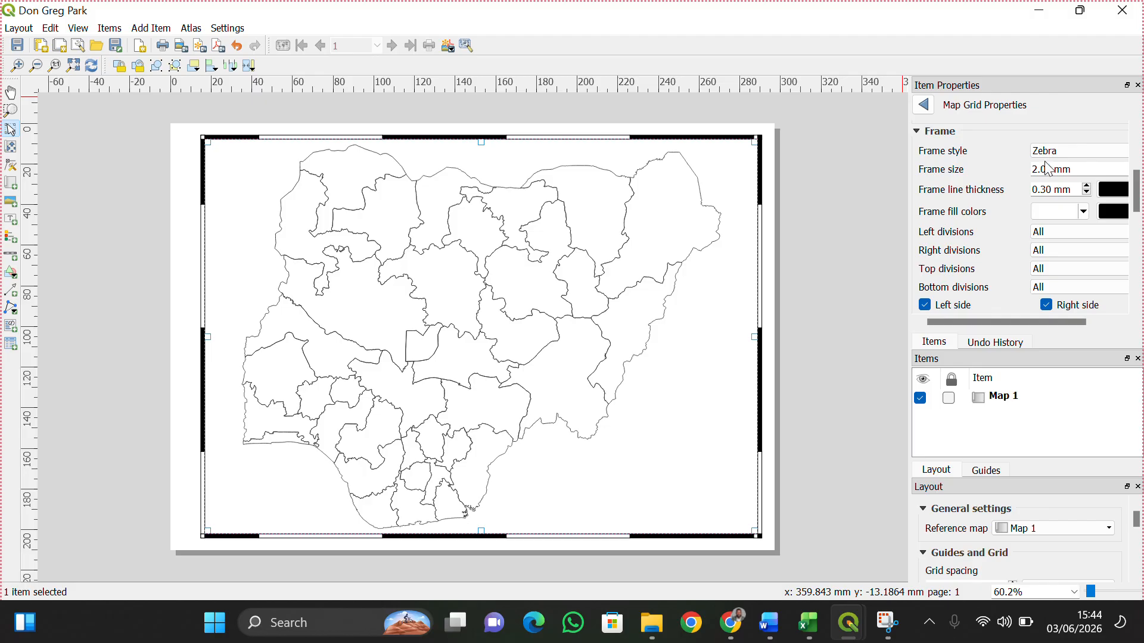
left_click(1048, 152)
left_click(1039, 180)
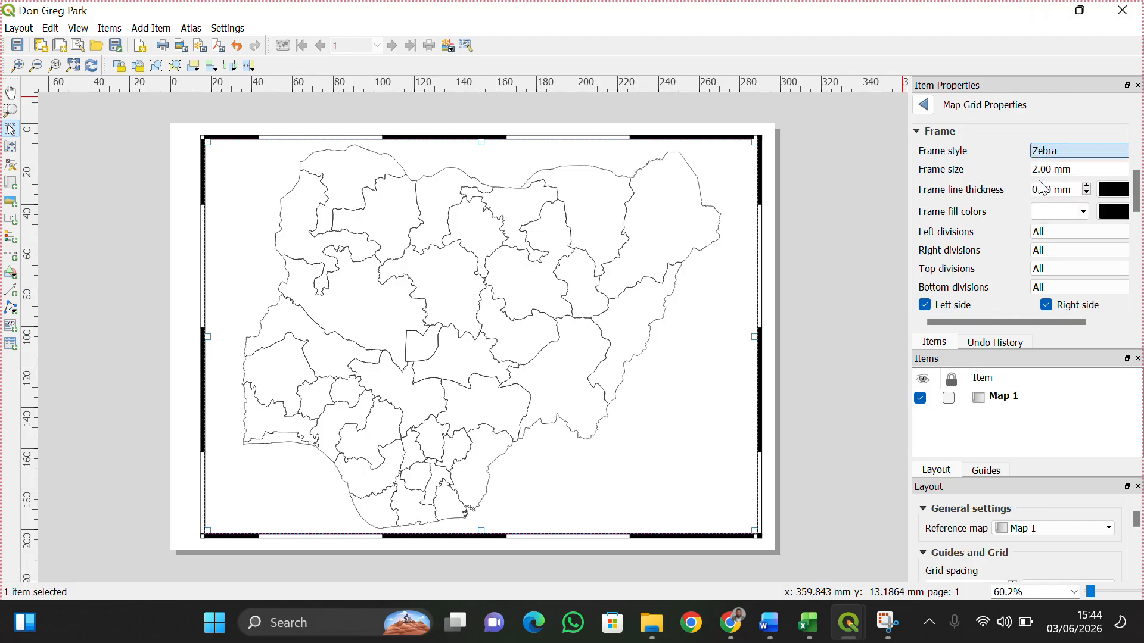
left_click(1044, 153)
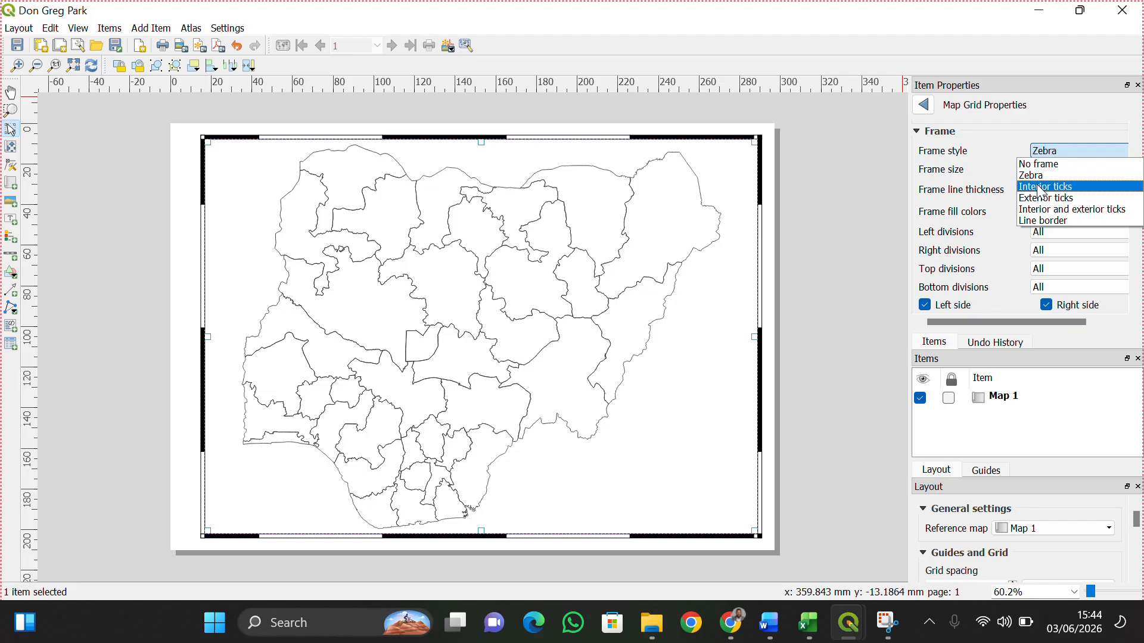
left_click(1040, 186)
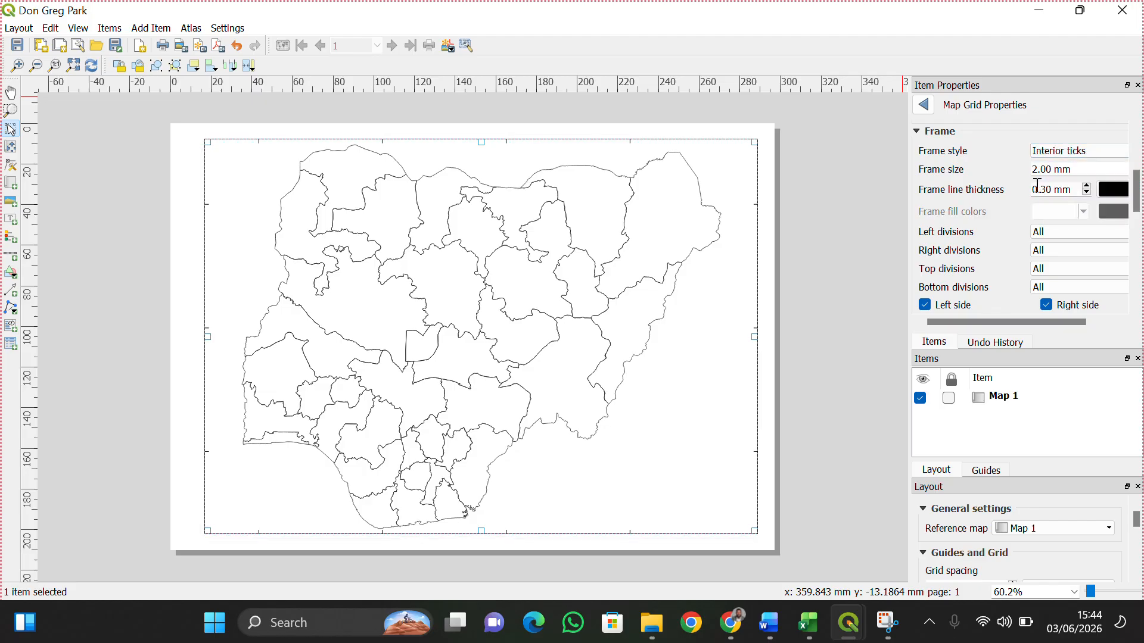
left_click(1045, 155)
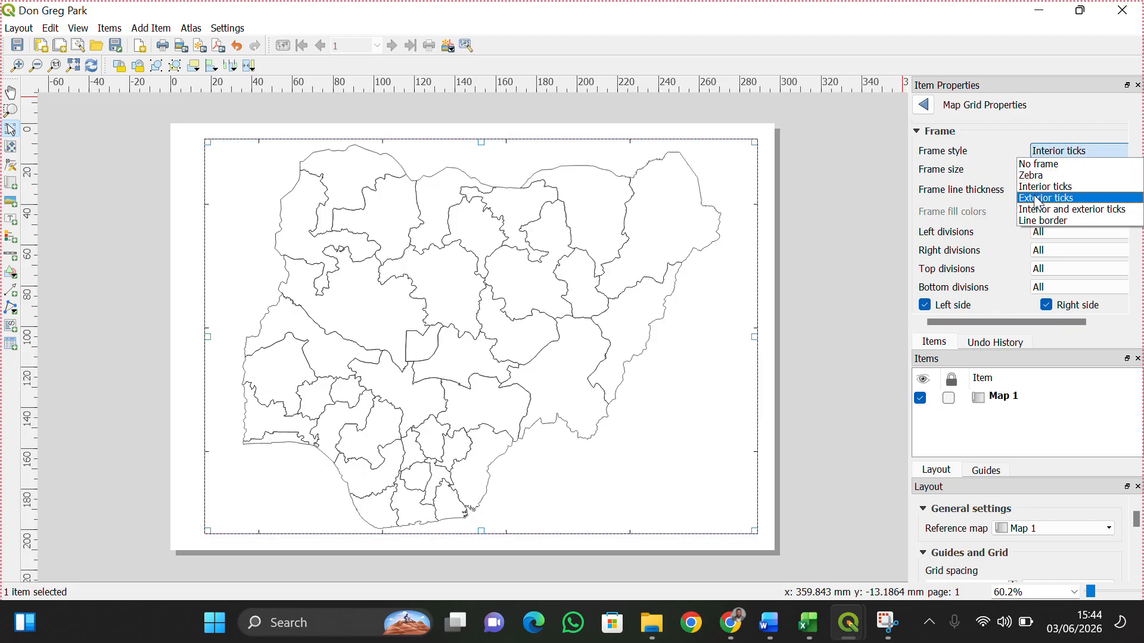
left_click(1038, 200)
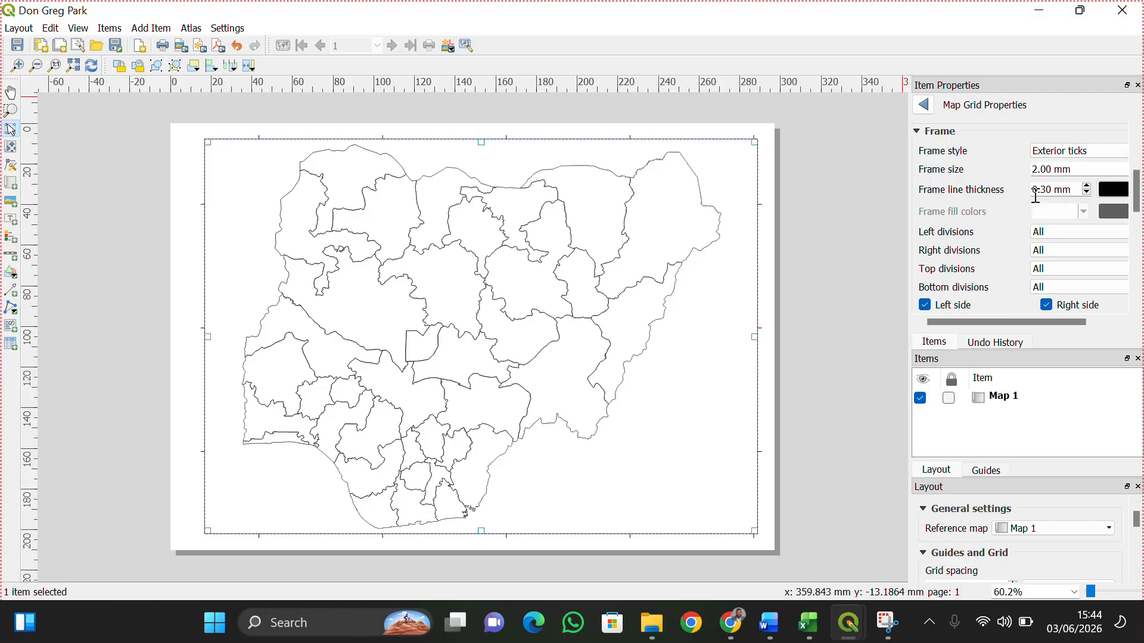
Set the map grid's frame style to Zebra.
left_click(1085, 149)
left_click(1073, 176)
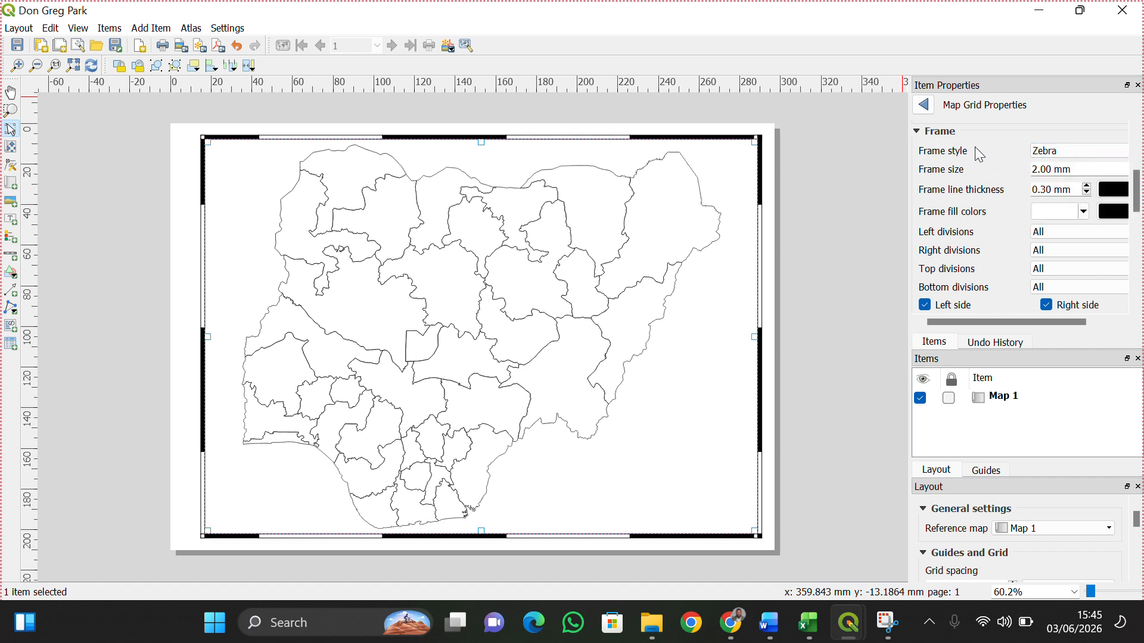
scroll(1015, 233, "down", 10)
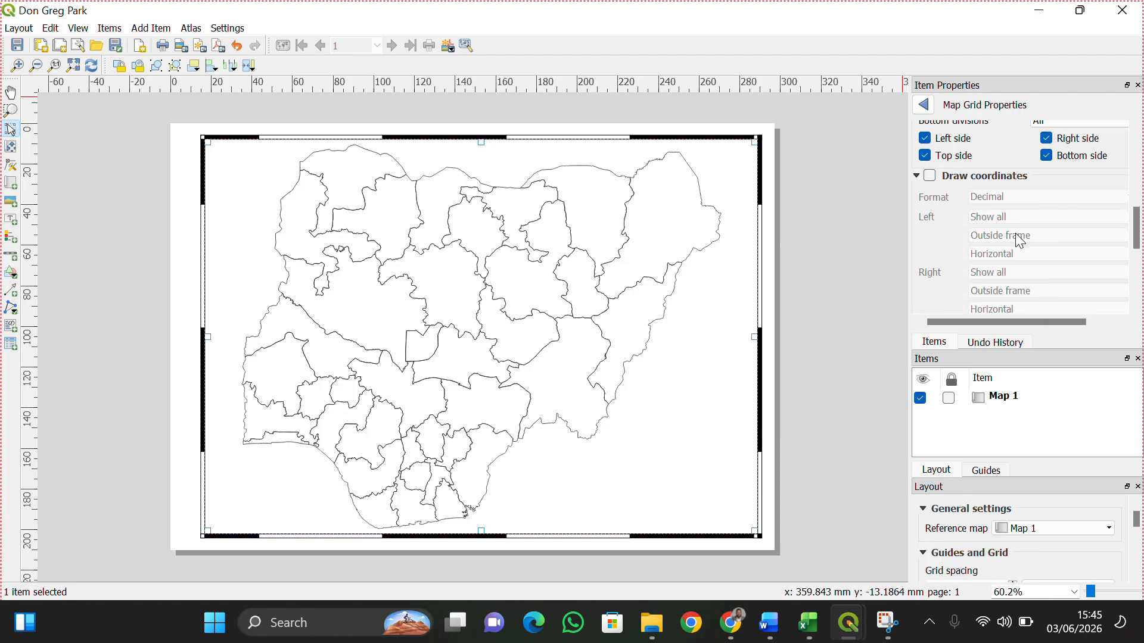
scroll(1015, 233, "down", 3)
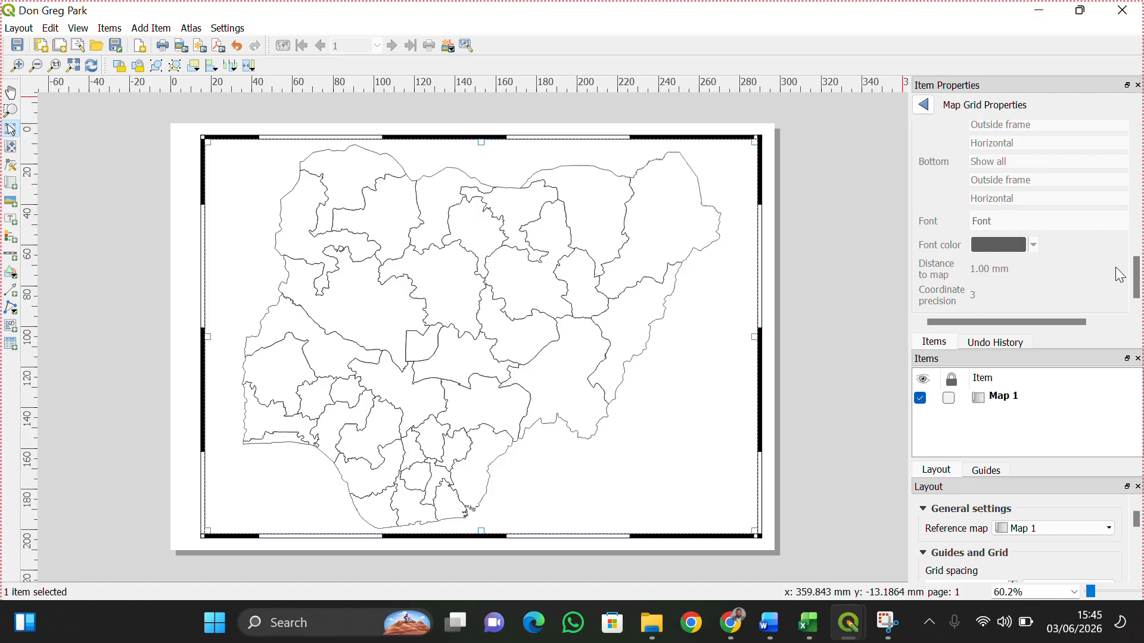
left_click_drag(1135, 292, 1135, 156)
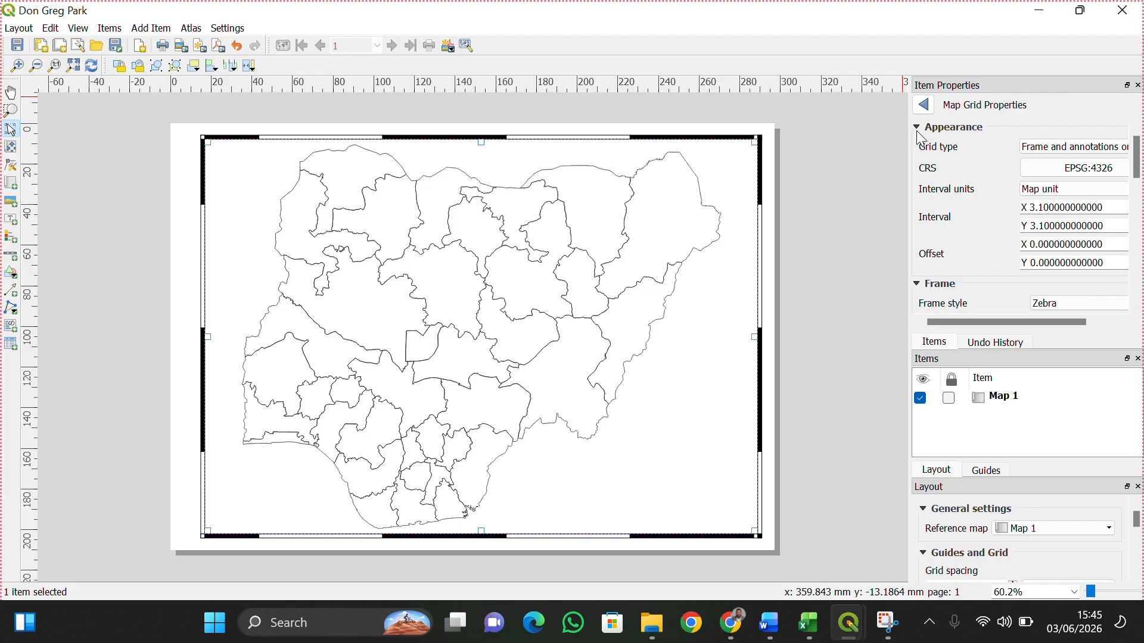
Return to Map 1's properties, reopen Grid 1's settings and turn on Draw coordinates.
left_click(924, 106)
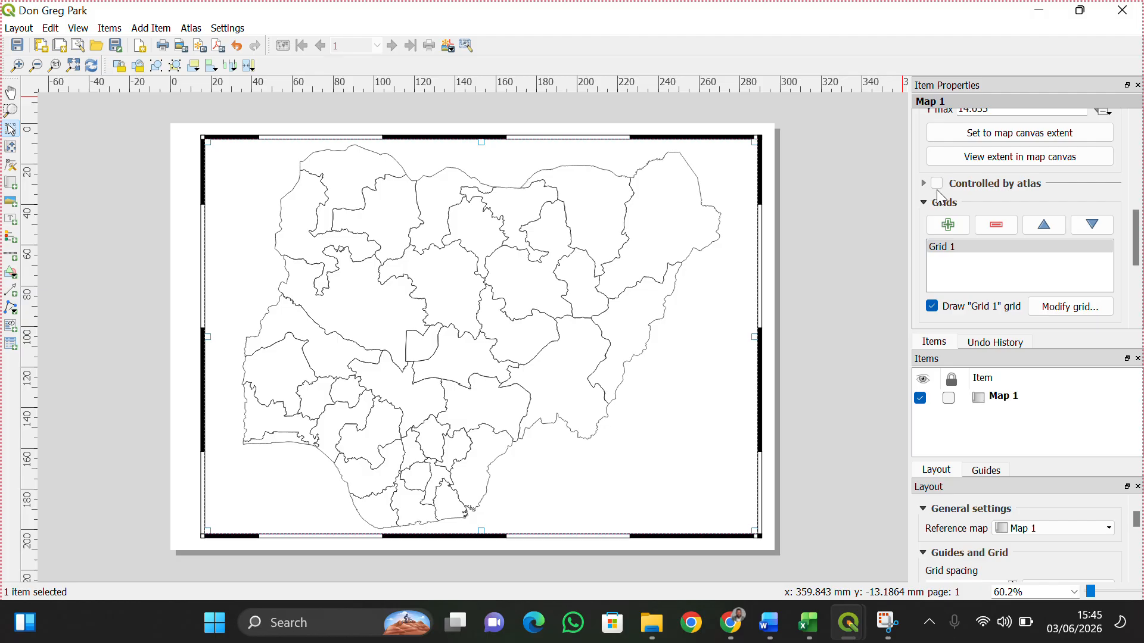
left_click(947, 246)
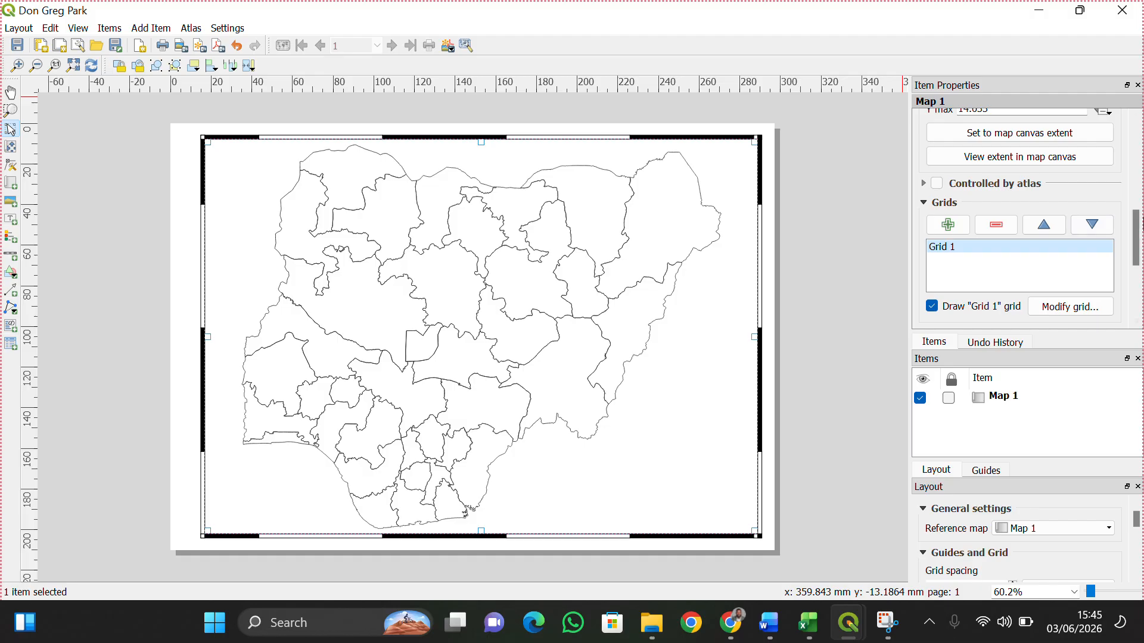
left_click_drag(1138, 229, 1140, 243)
scroll(1139, 243, "down", 3)
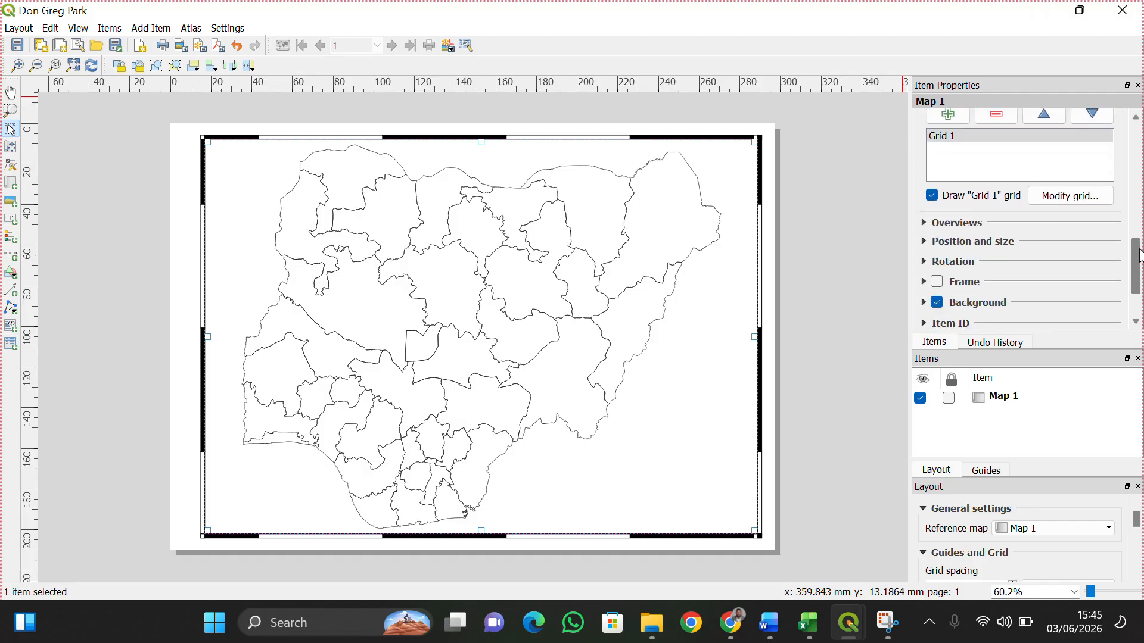
scroll(1006, 237, "up", 4)
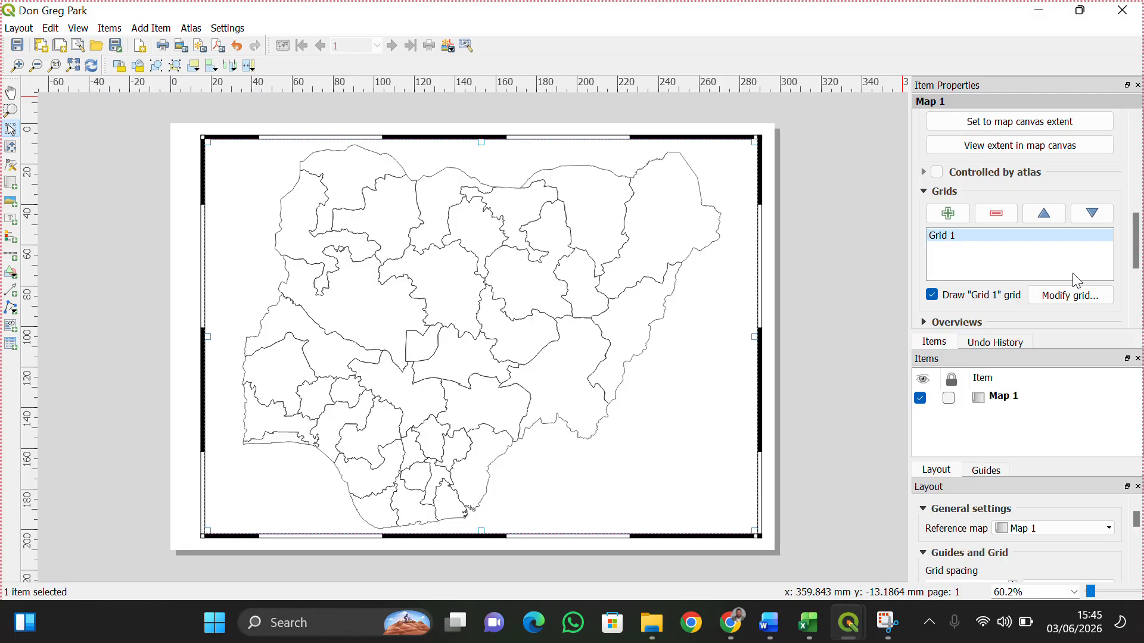
left_click(1069, 296)
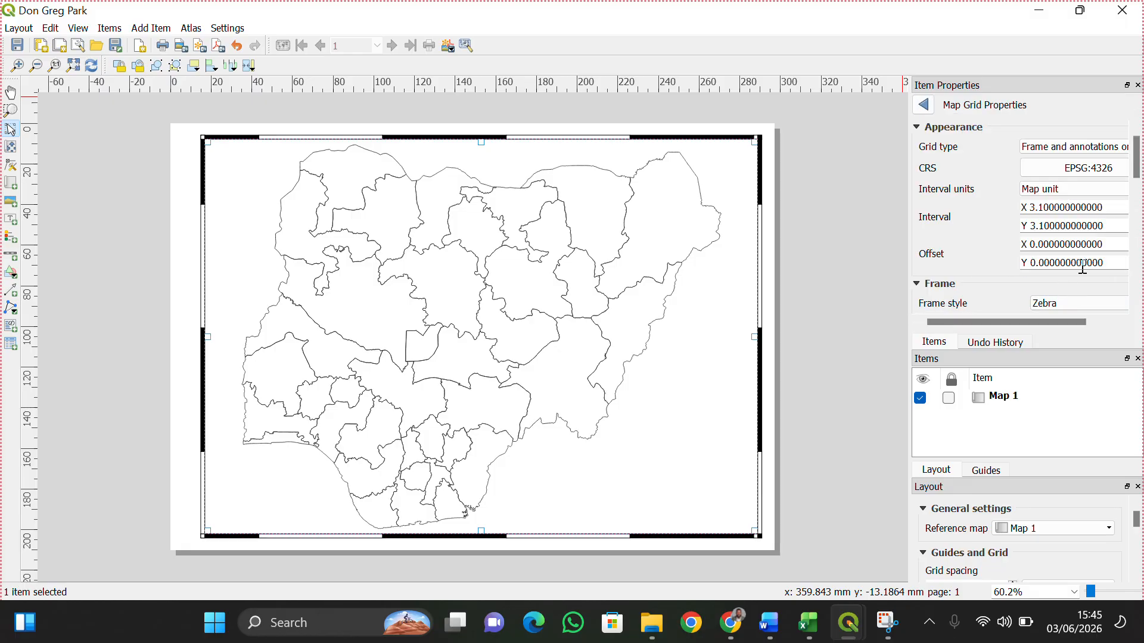
left_click_drag(1137, 161, 1137, 202)
left_click(917, 136)
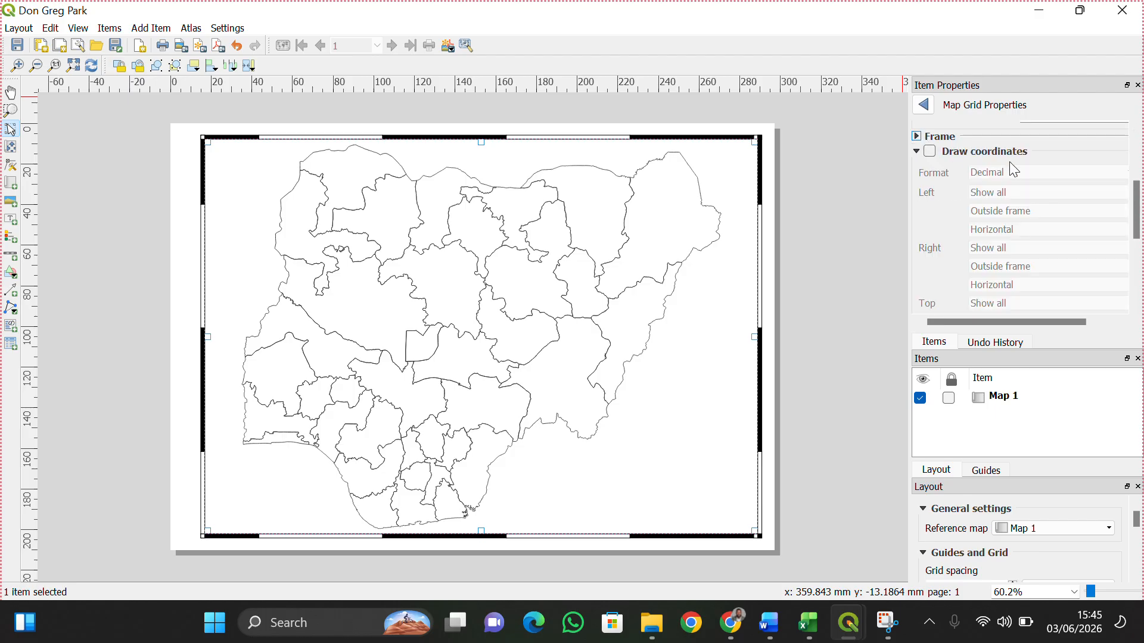
left_click(931, 153)
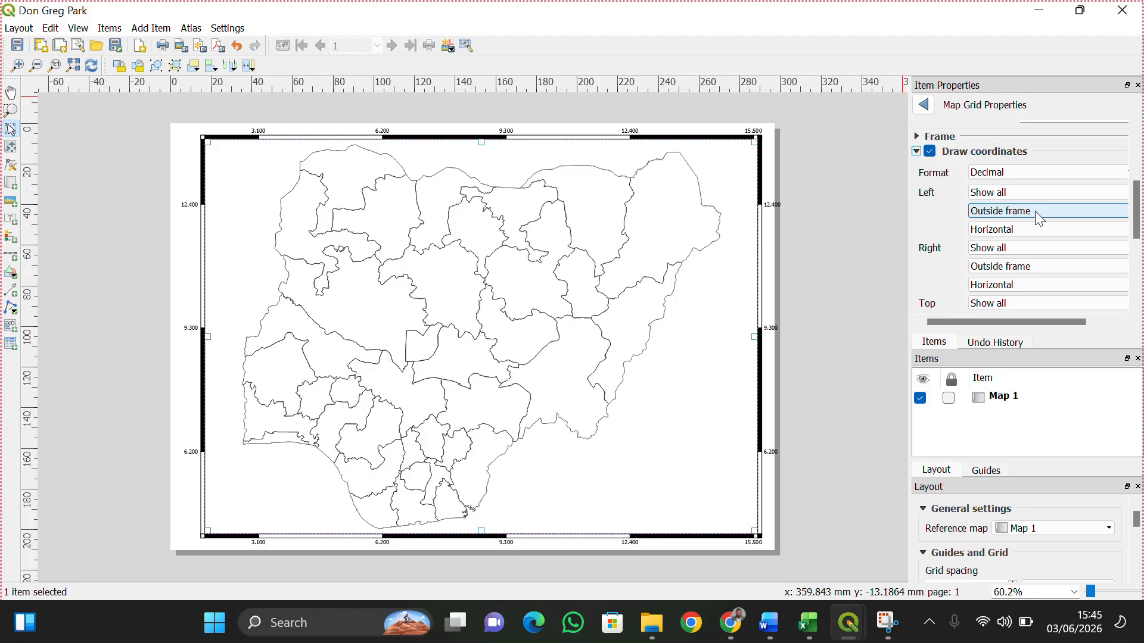
Set the map grid's left and right coordinate labels to Vertical ascending orientation.
left_click(1021, 230)
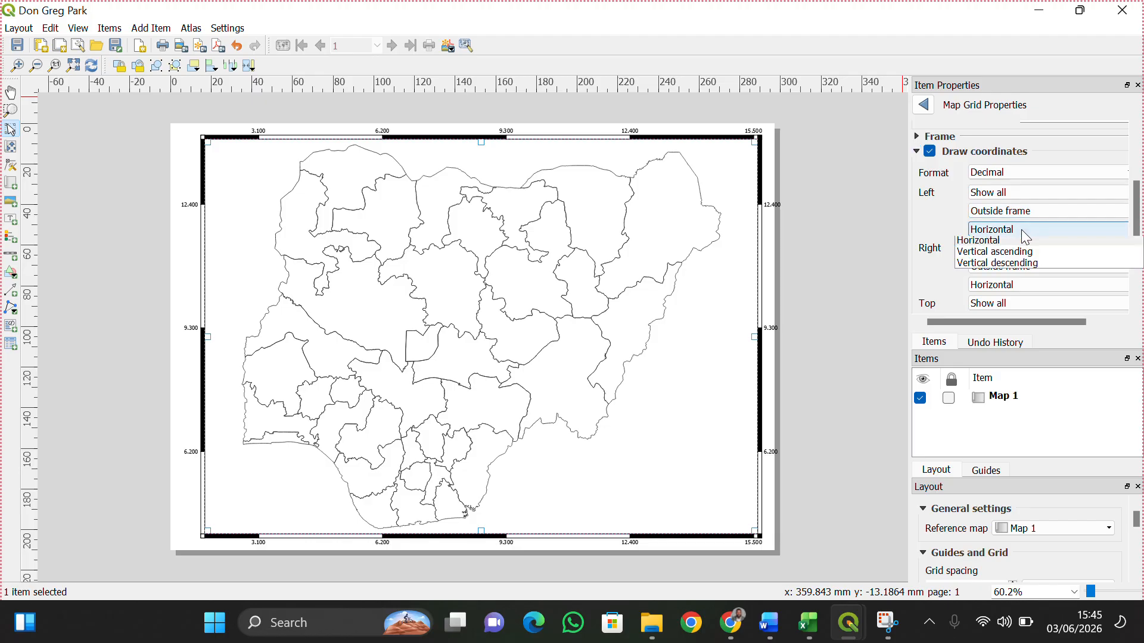
left_click(1002, 255)
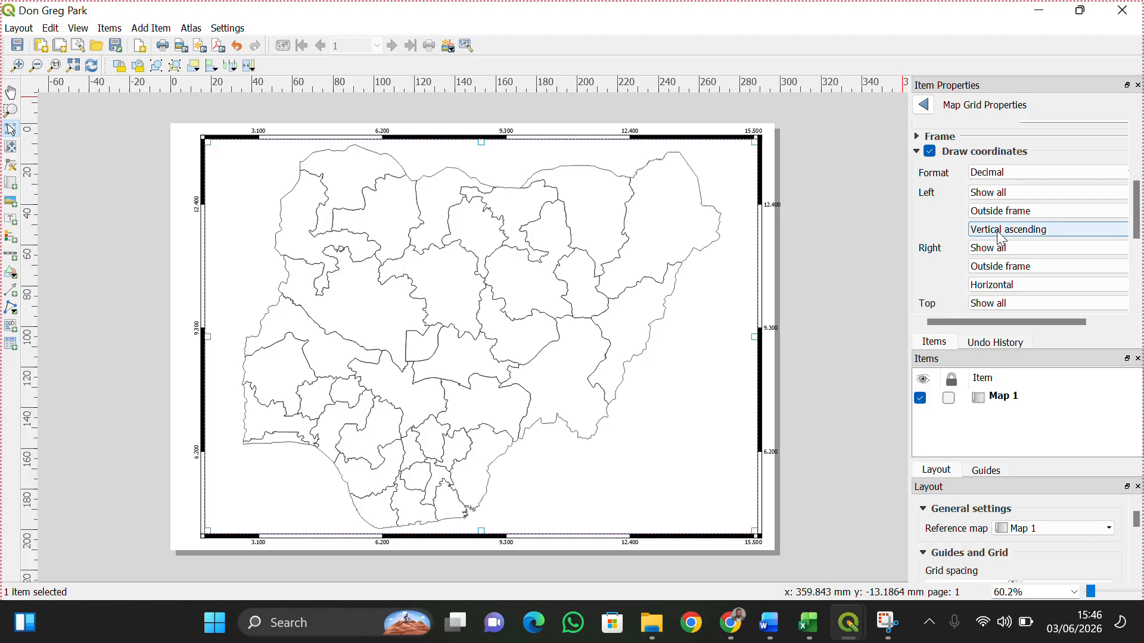
left_click(1021, 284)
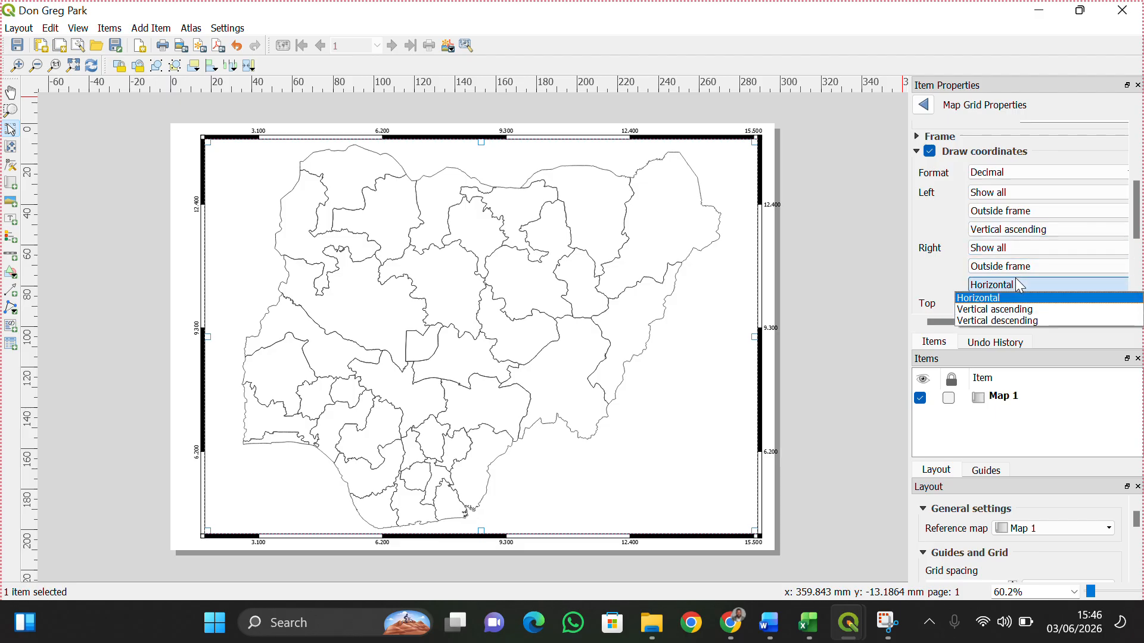
left_click(1004, 314)
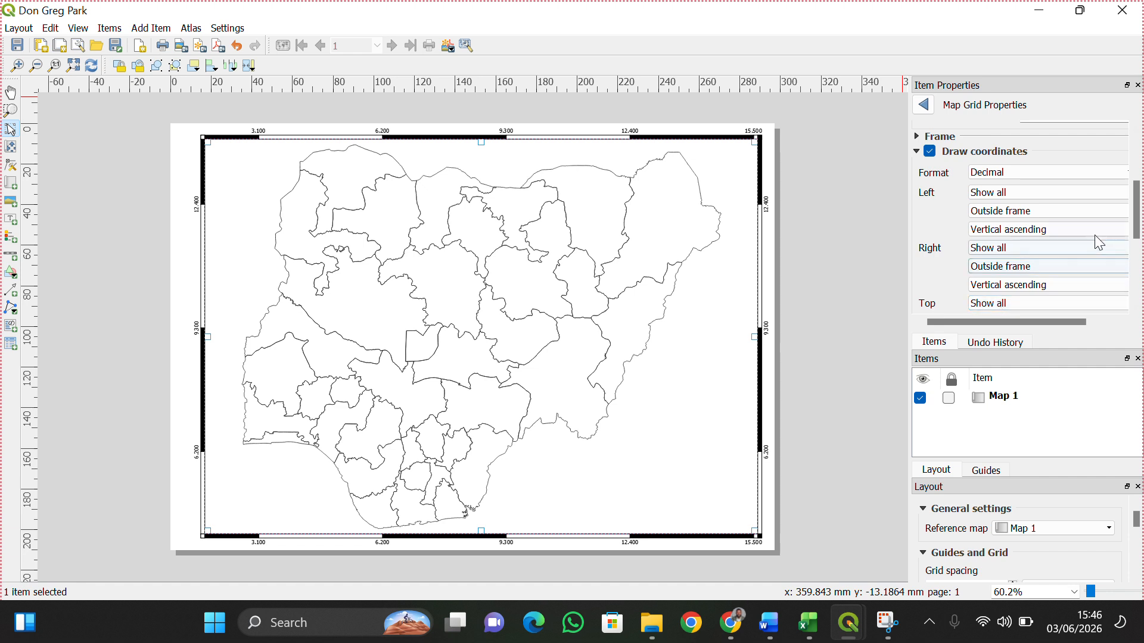
Set the font size of the map grid's coordinate labels to 18.
left_click_drag(1139, 208, 1139, 269)
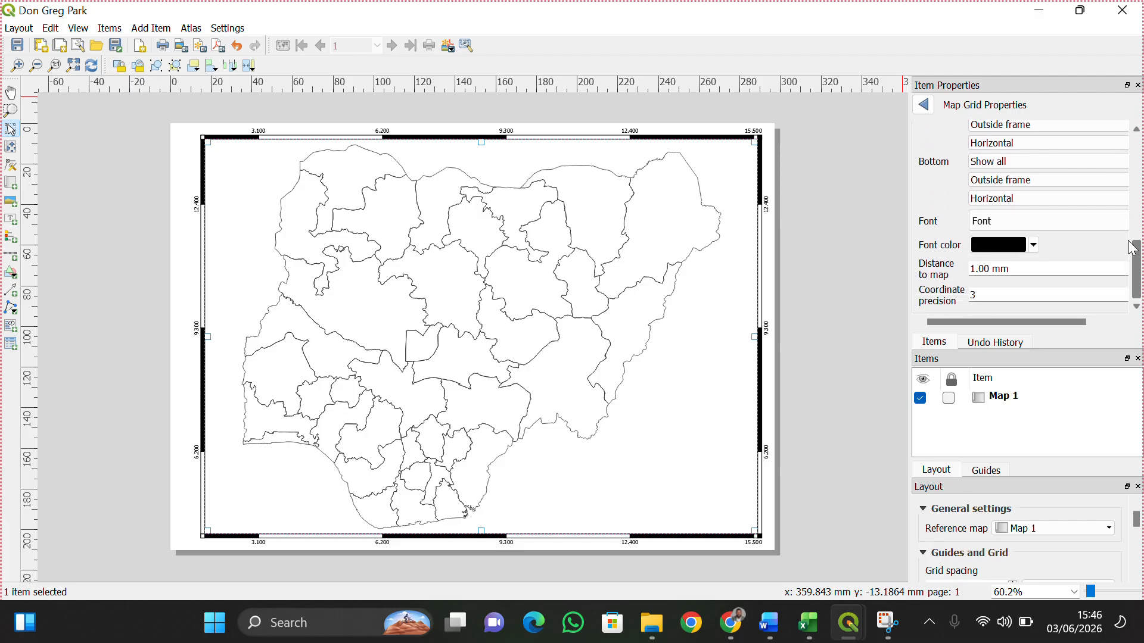
left_click(1058, 219)
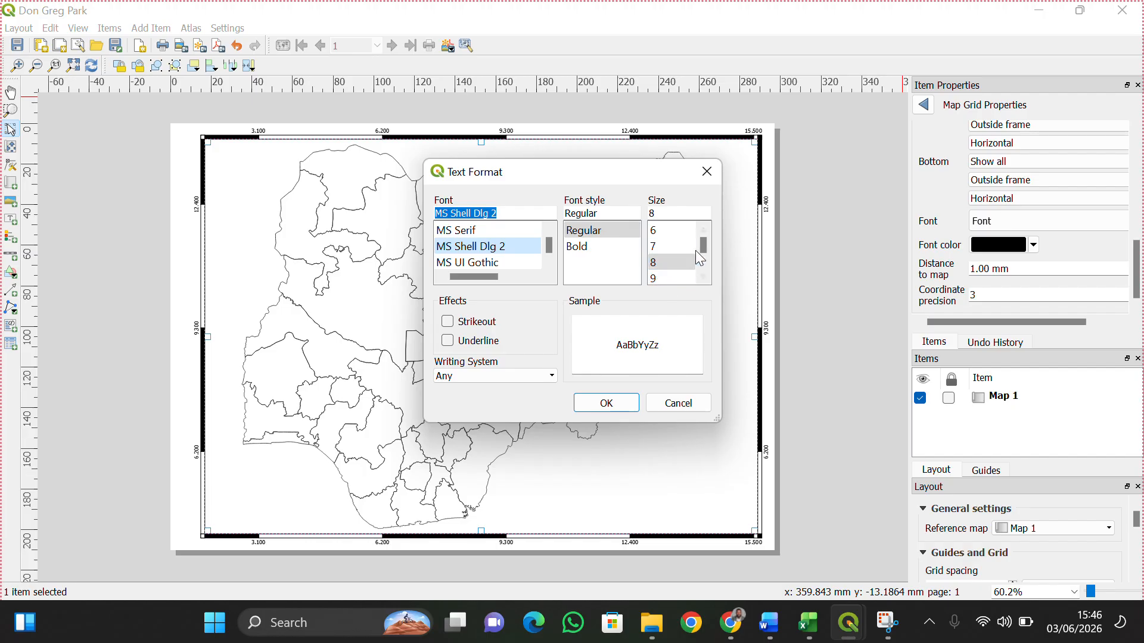
left_click_drag(704, 246, 702, 250)
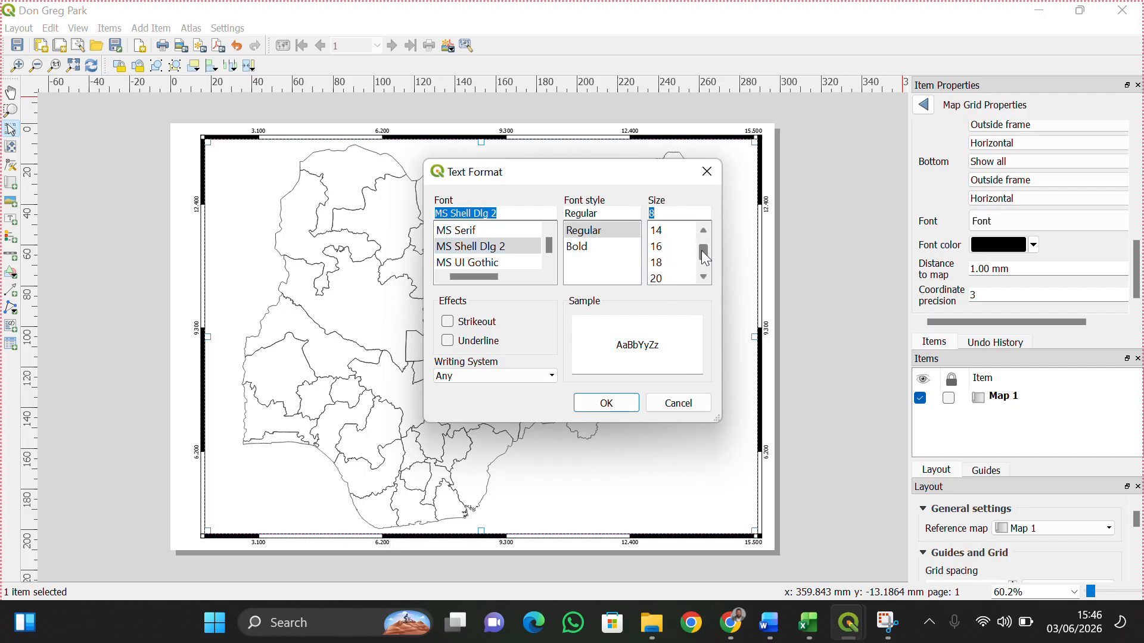
left_click(671, 271)
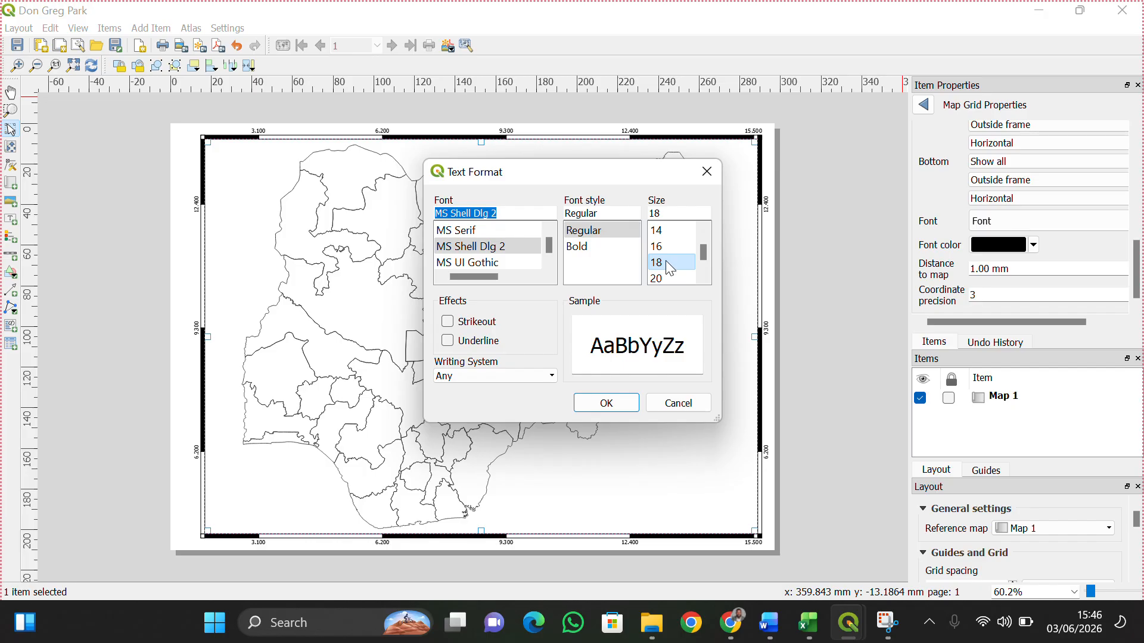
left_click(619, 407)
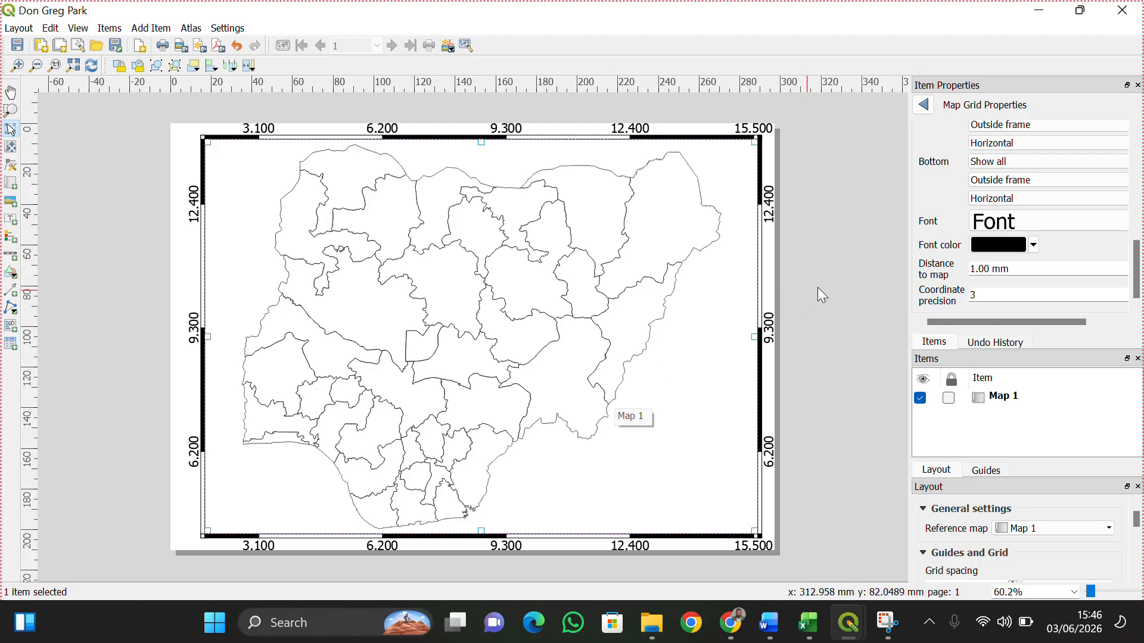
Reopen the coordinate labels' font settings and choose size 16, keeping the Regular style.
left_click(1019, 229)
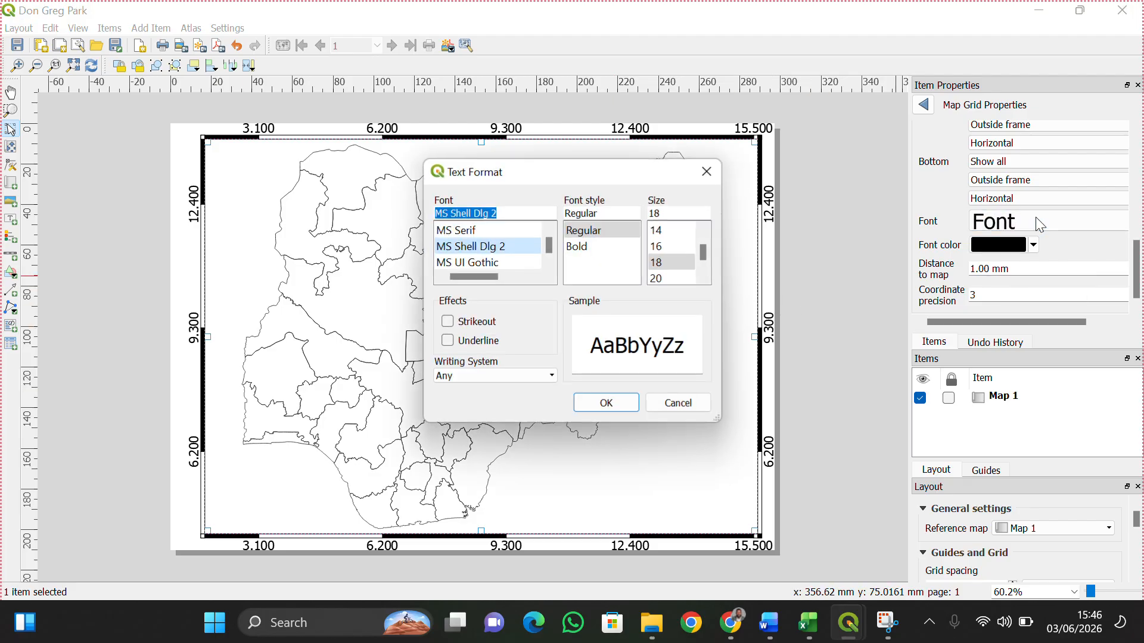
left_click(658, 247)
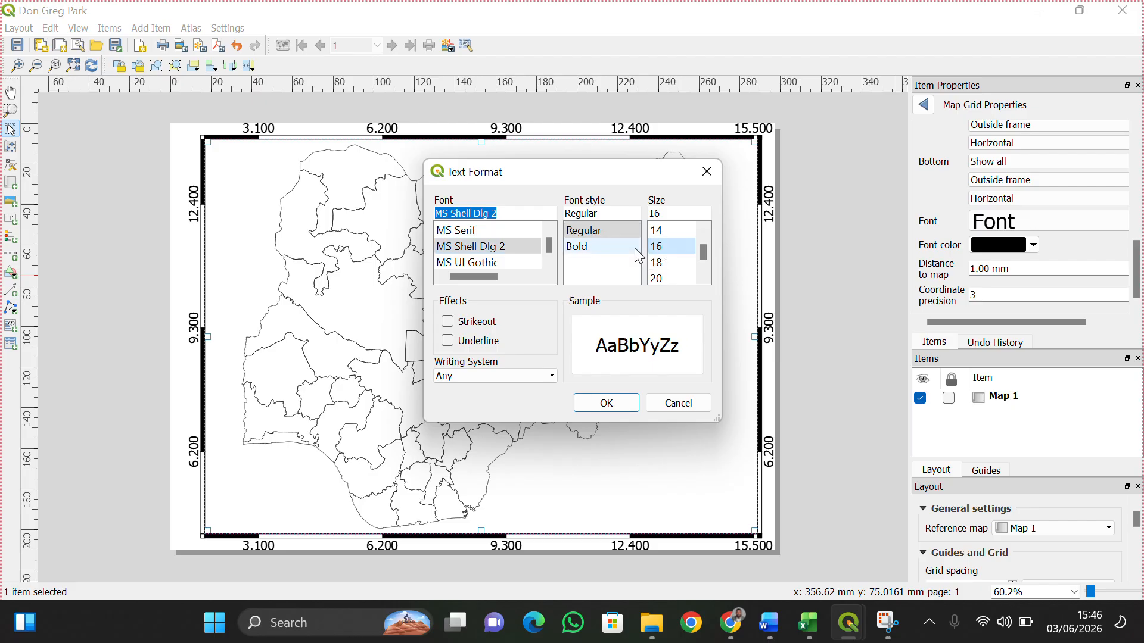
left_click(589, 249)
left_click(589, 231)
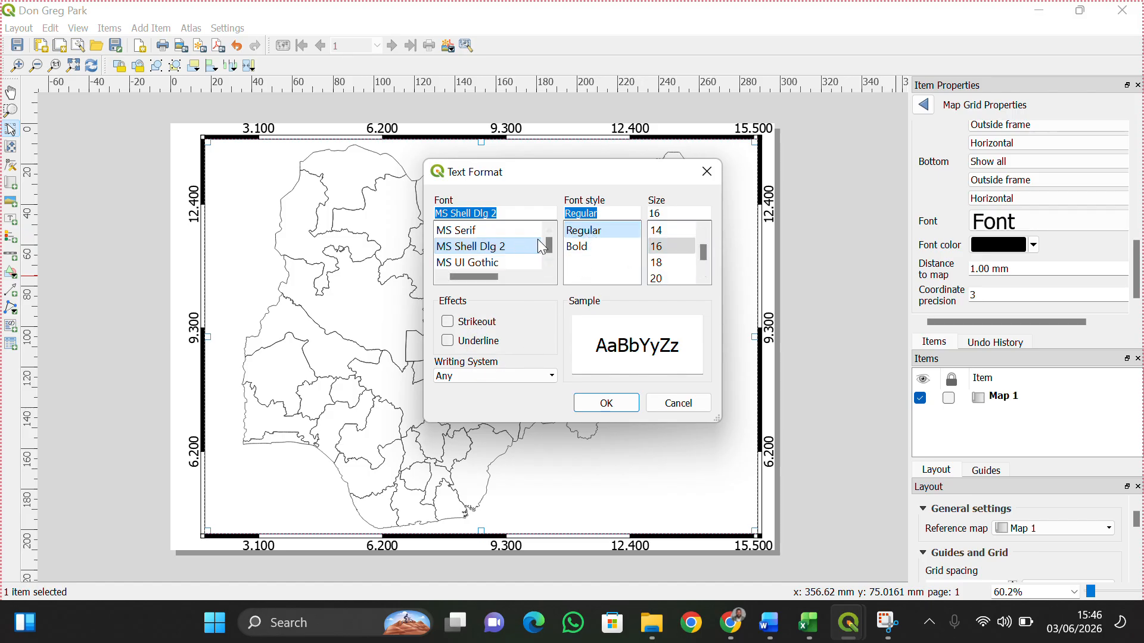
Choose Palatino Linotype as the coordinate labels' font and apply the text format.
scroll(541, 239, "up", 10)
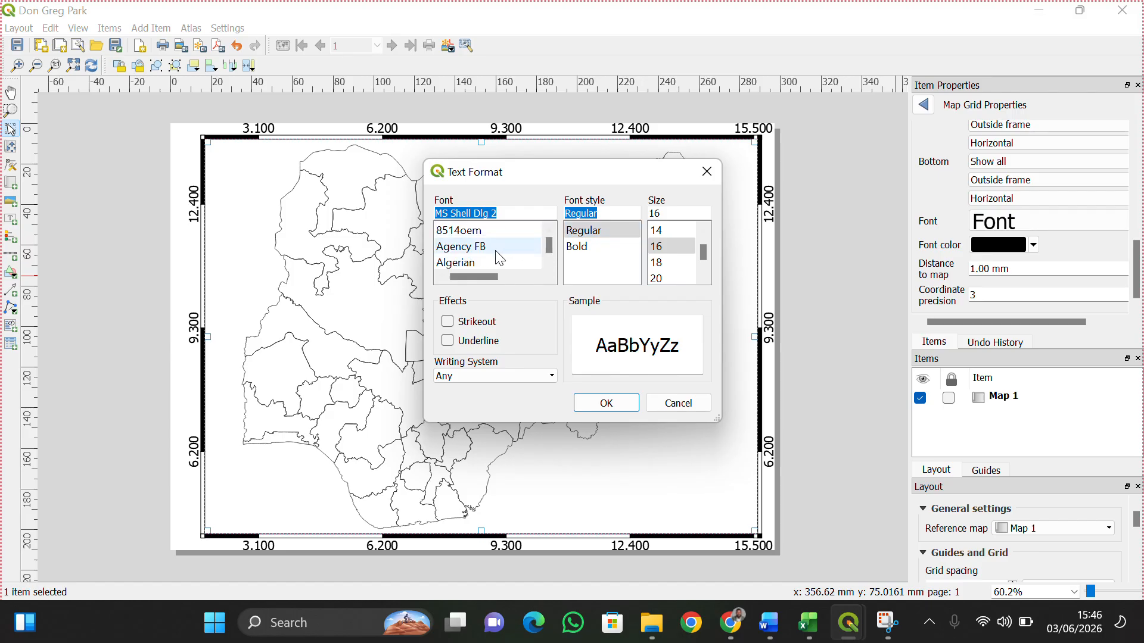
key("Down")
key("Down")
key("Down")
key("Down")
key("Down")
key("Down")
key("Down")
key("Down")
key("Down")
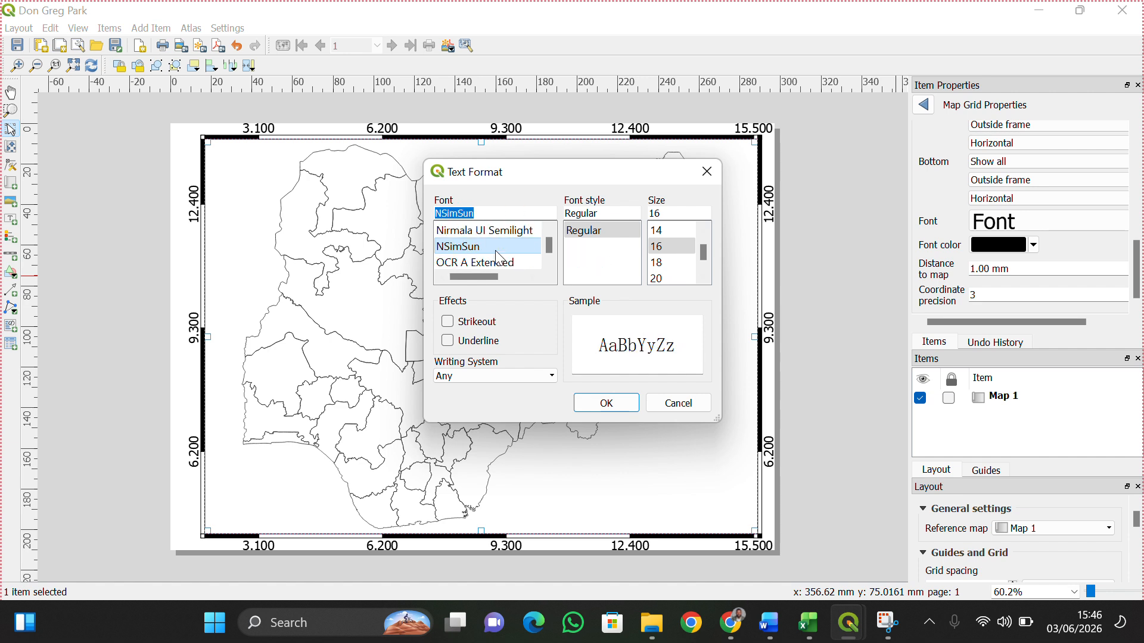
key("Down")
key("Down")
key("Down")
key("Down")
key("Down")
key("Down")
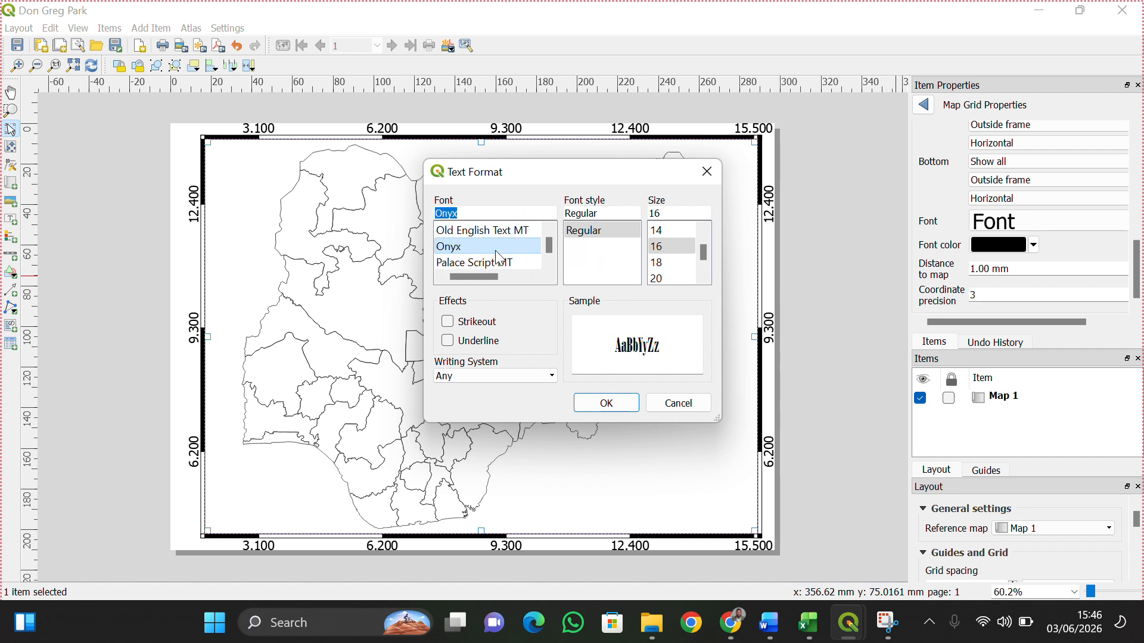
key("Up")
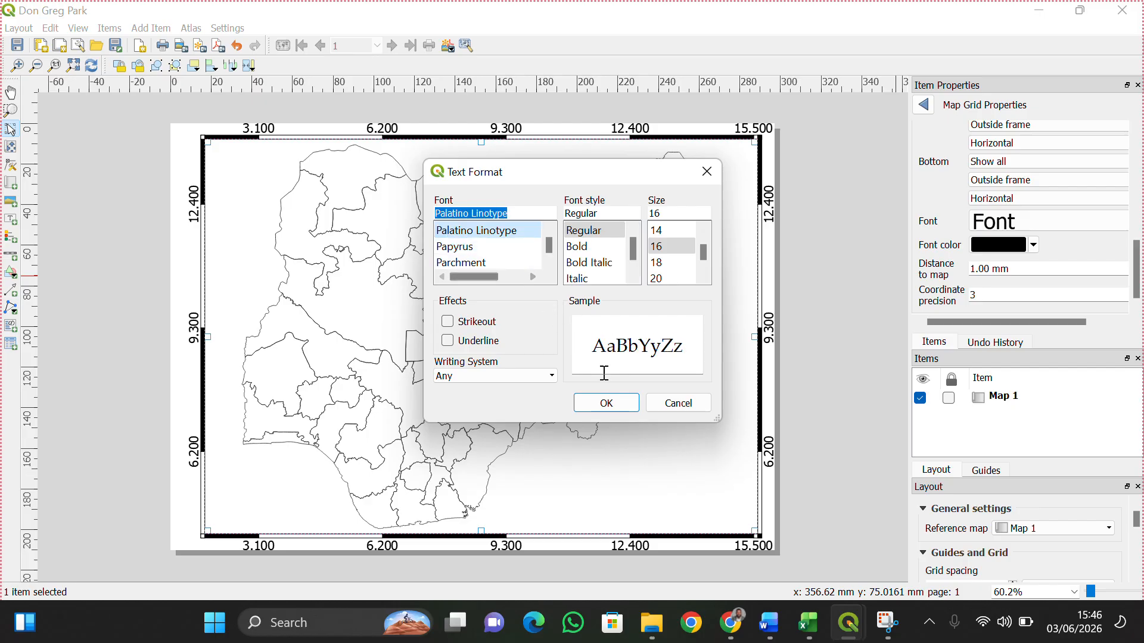
left_click(606, 403)
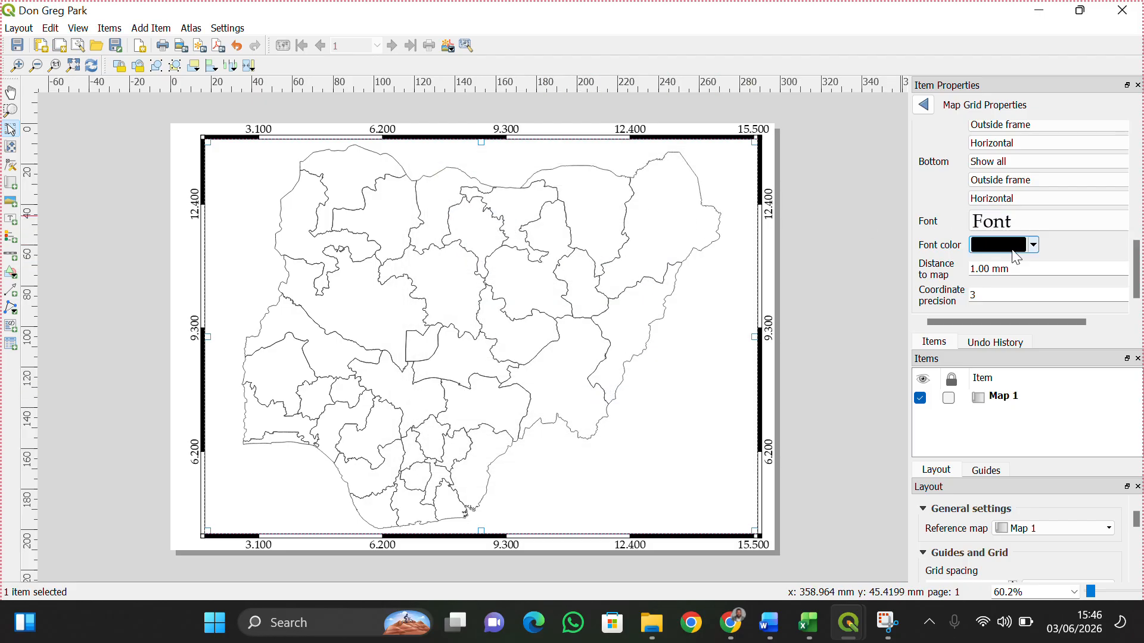
Set the coordinate labels' font style to Bold.
left_click(1019, 216)
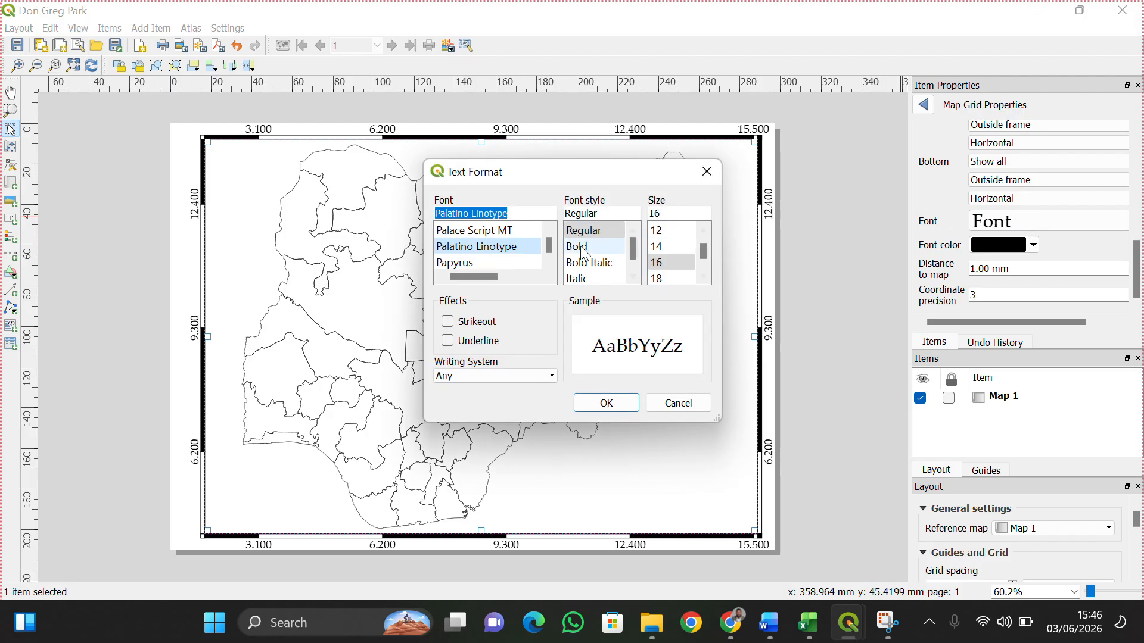
left_click(583, 247)
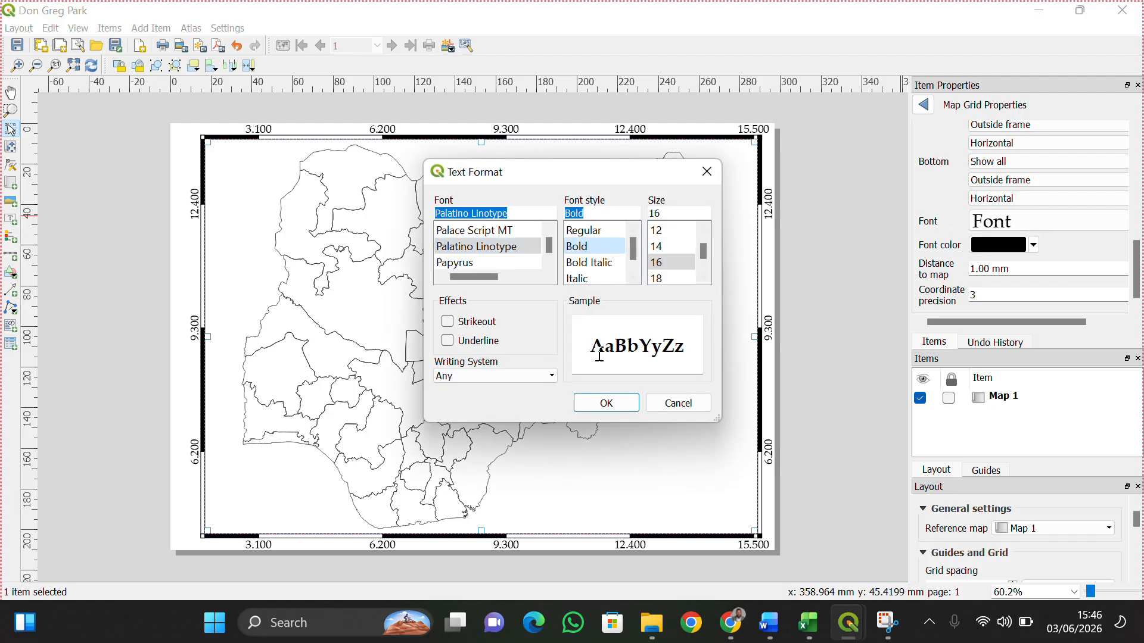
left_click(611, 403)
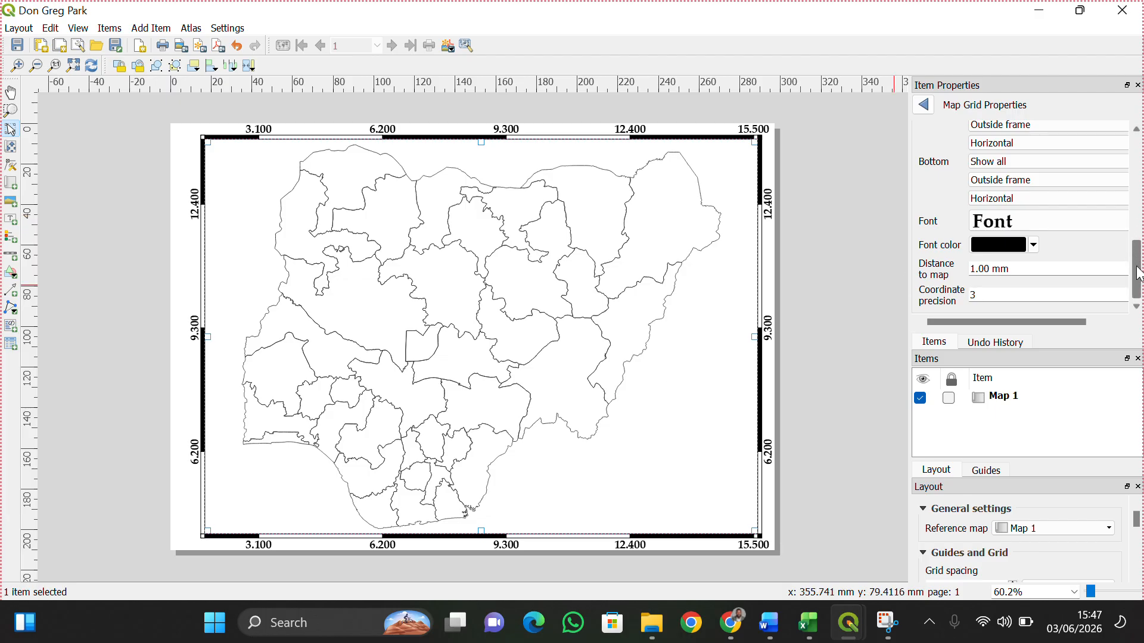
Set the map grid's coordinate format to Decimal with suffix.
left_click_drag(1143, 265, 1138, 197)
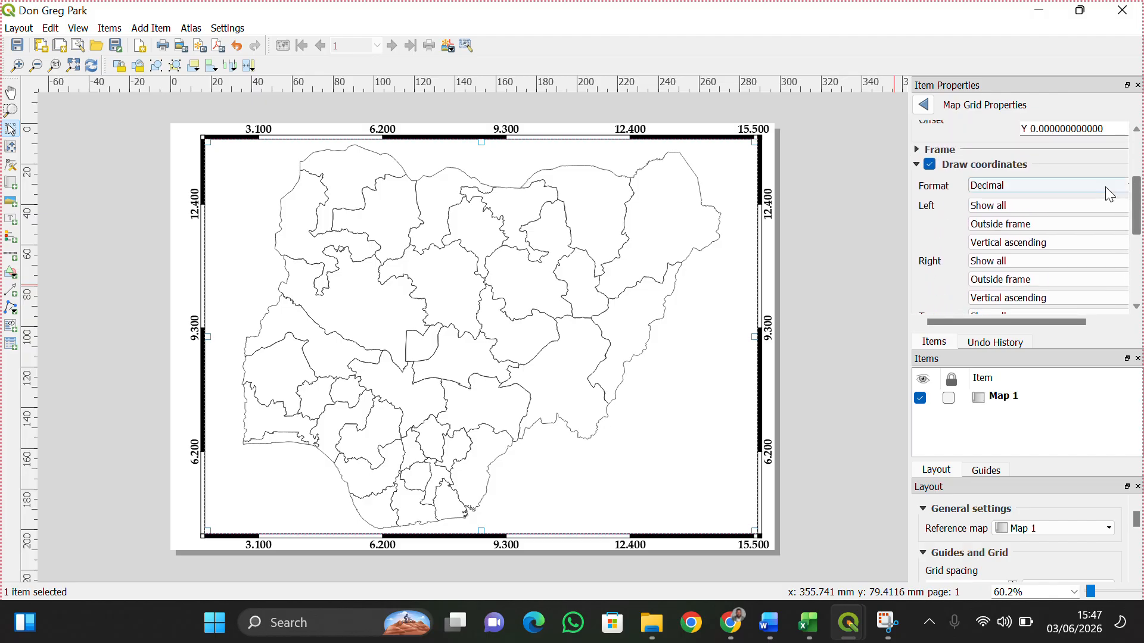
left_click(1073, 186)
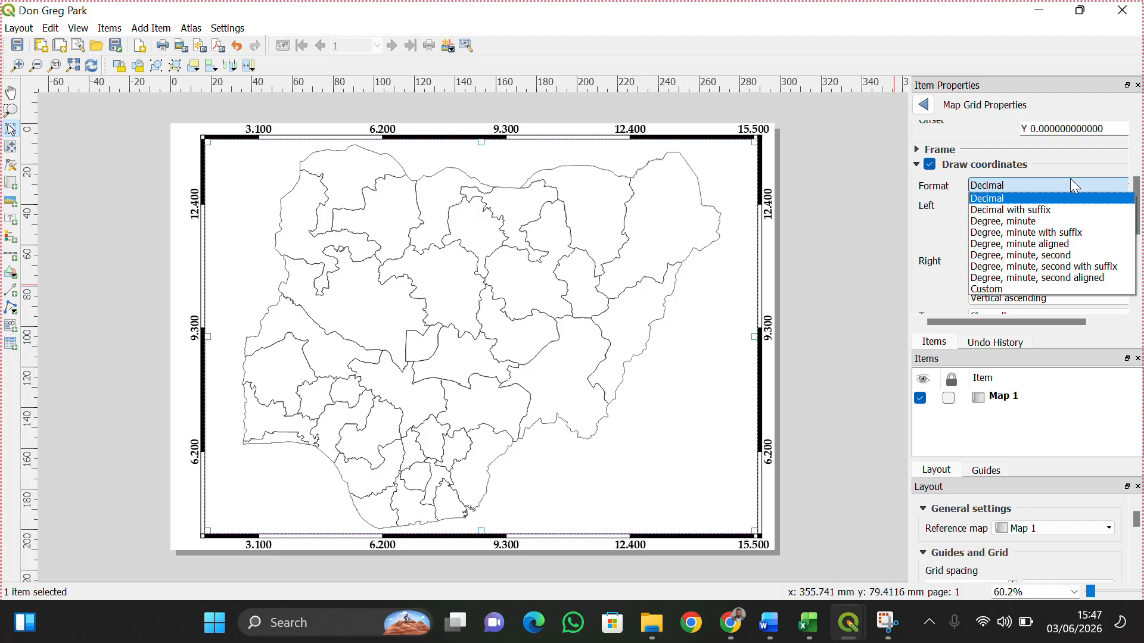
key("Down")
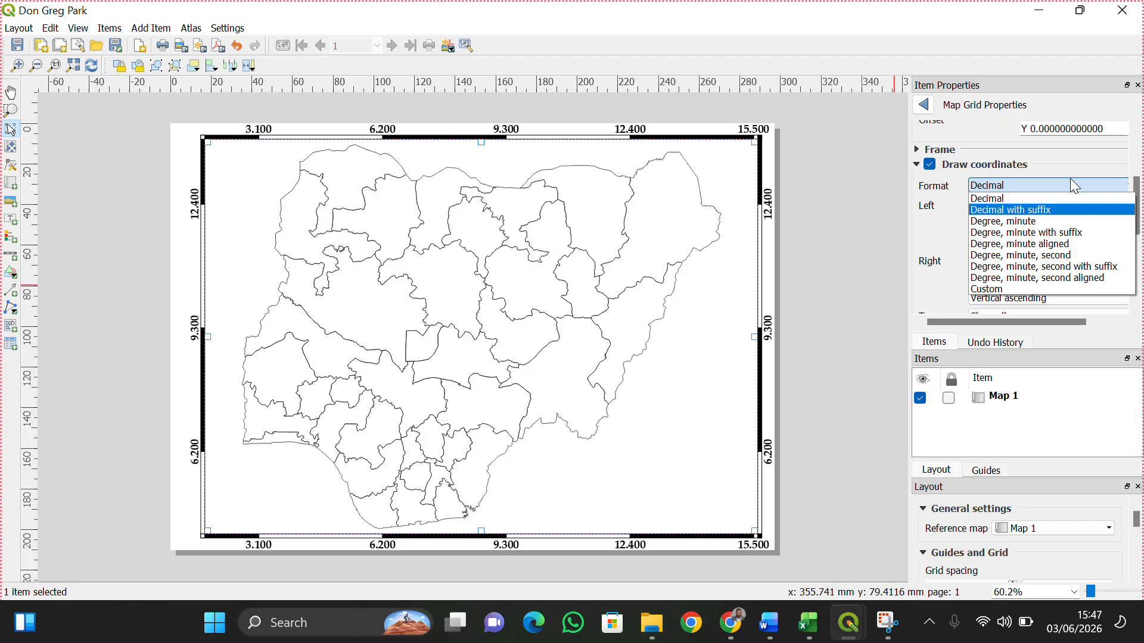
key("Return")
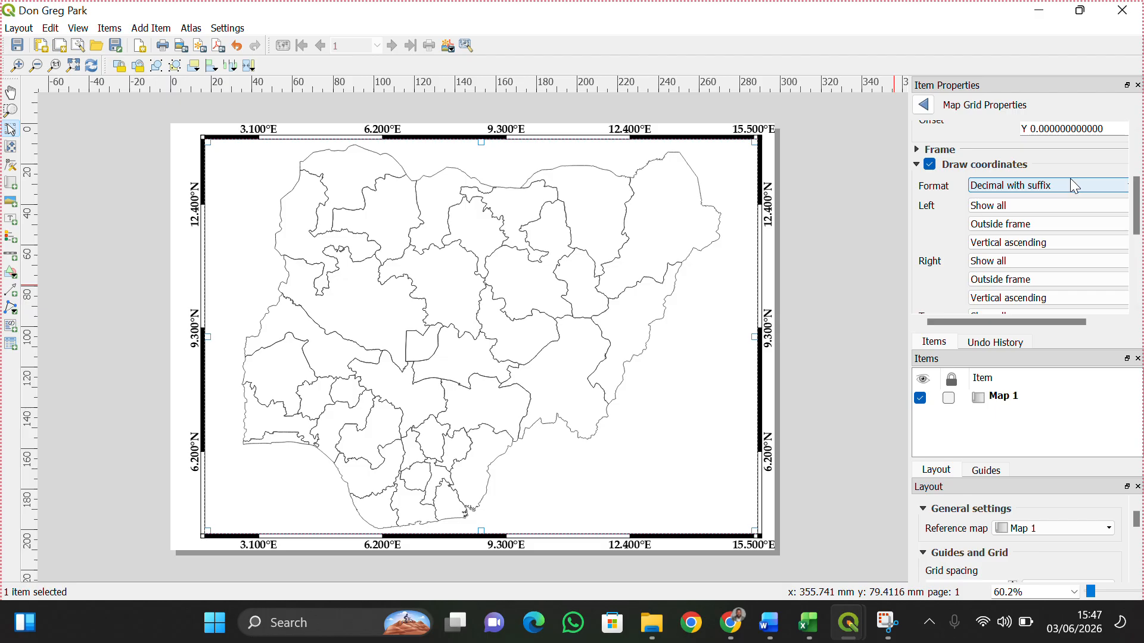
Try the Degree, minute and Degree, minute with suffix coordinate formats, and return the format to Decimal with suffix.
left_click(1072, 181)
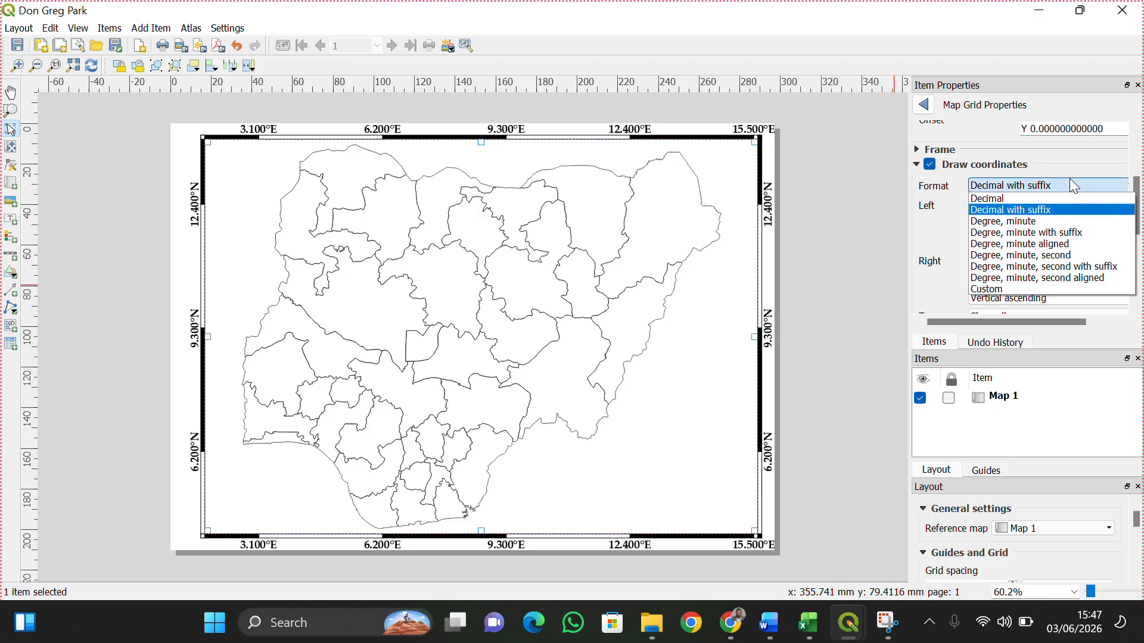
key("Up")
key("Return")
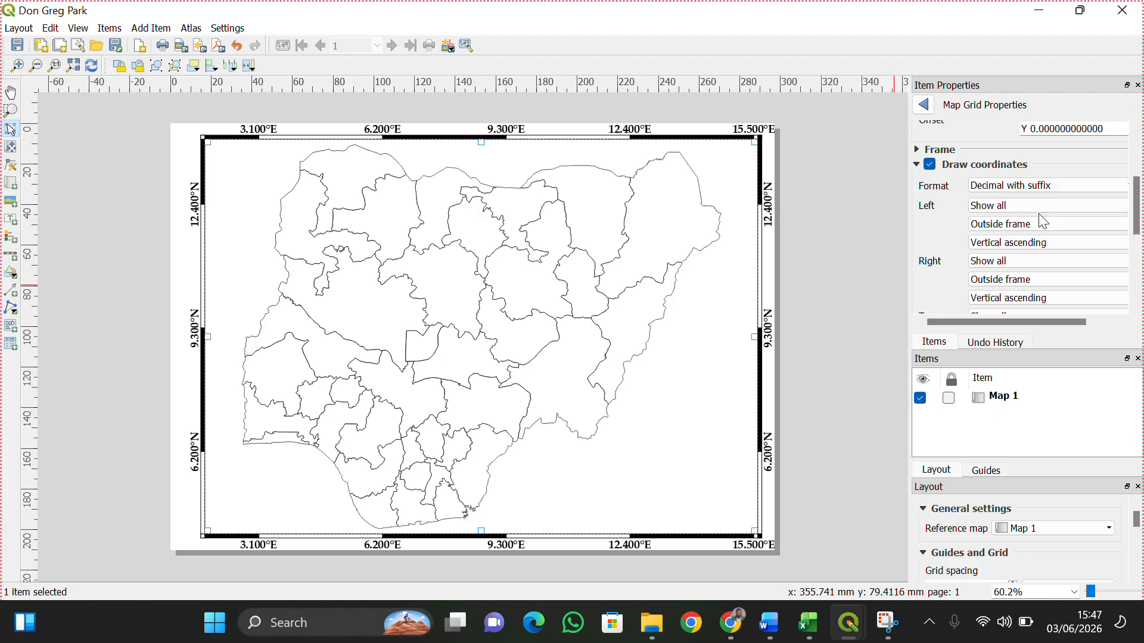
left_click(983, 187)
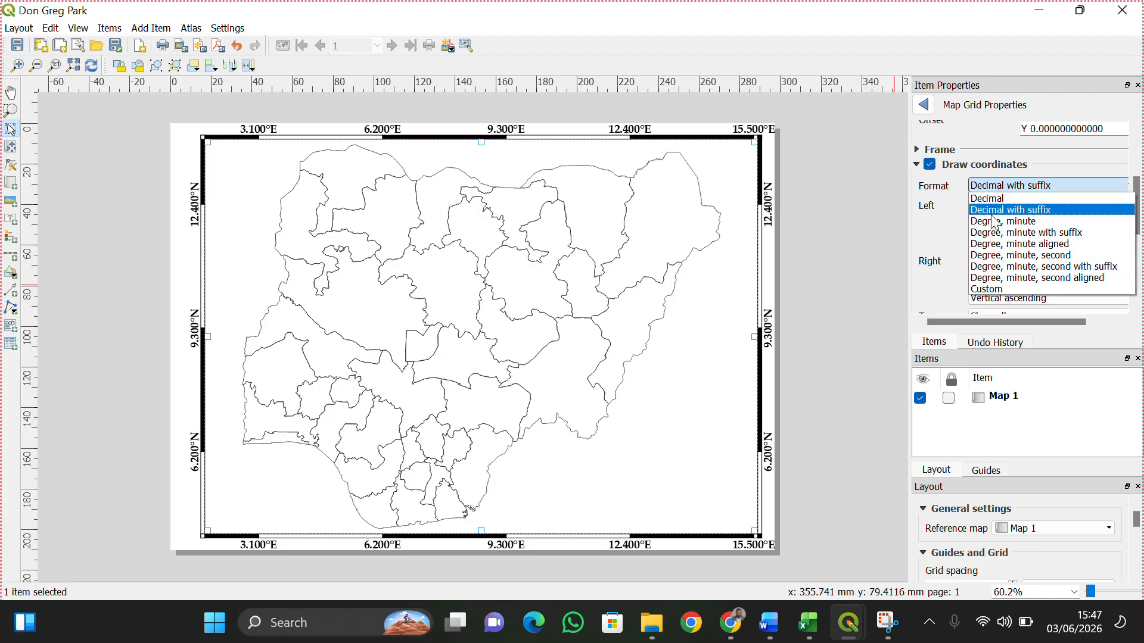
left_click(992, 221)
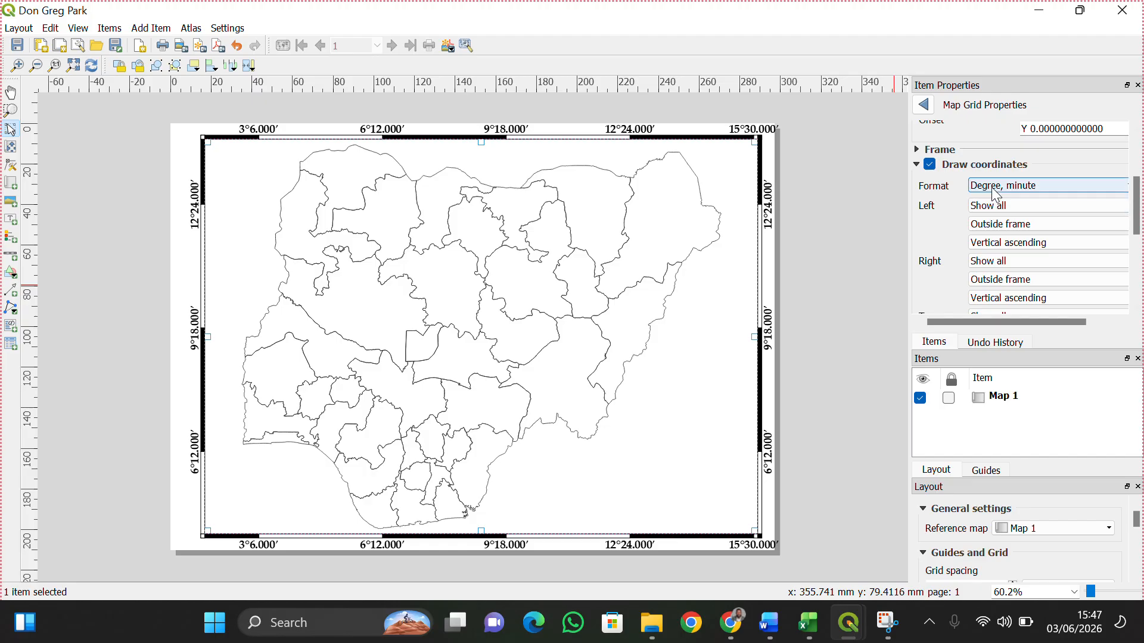
left_click(991, 187)
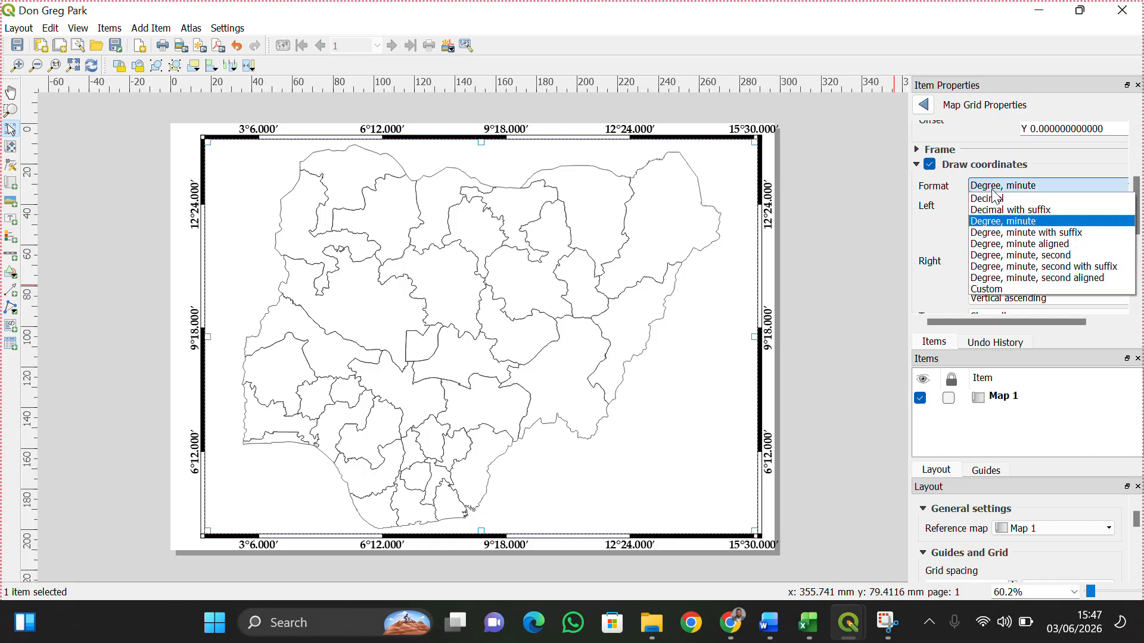
left_click(1006, 233)
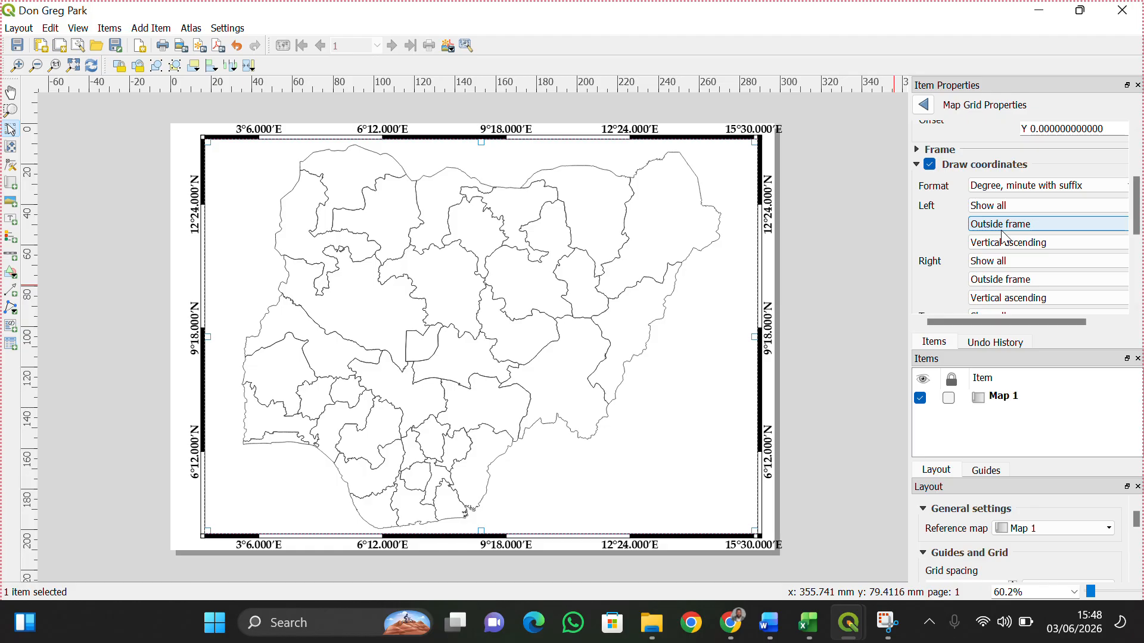
left_click(1011, 188)
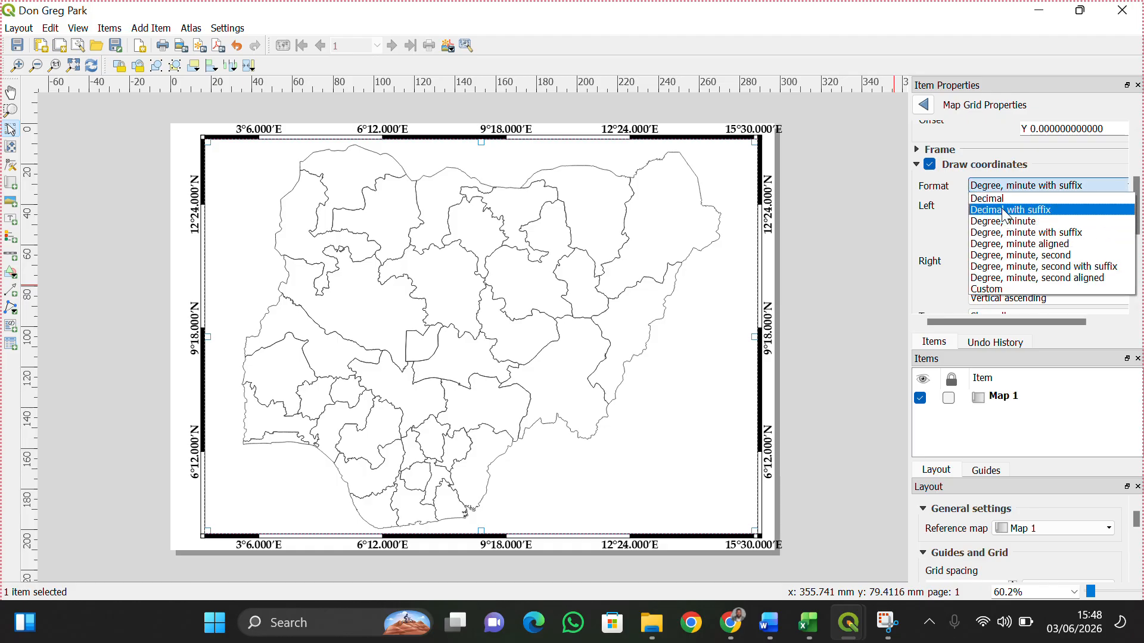
left_click(1005, 209)
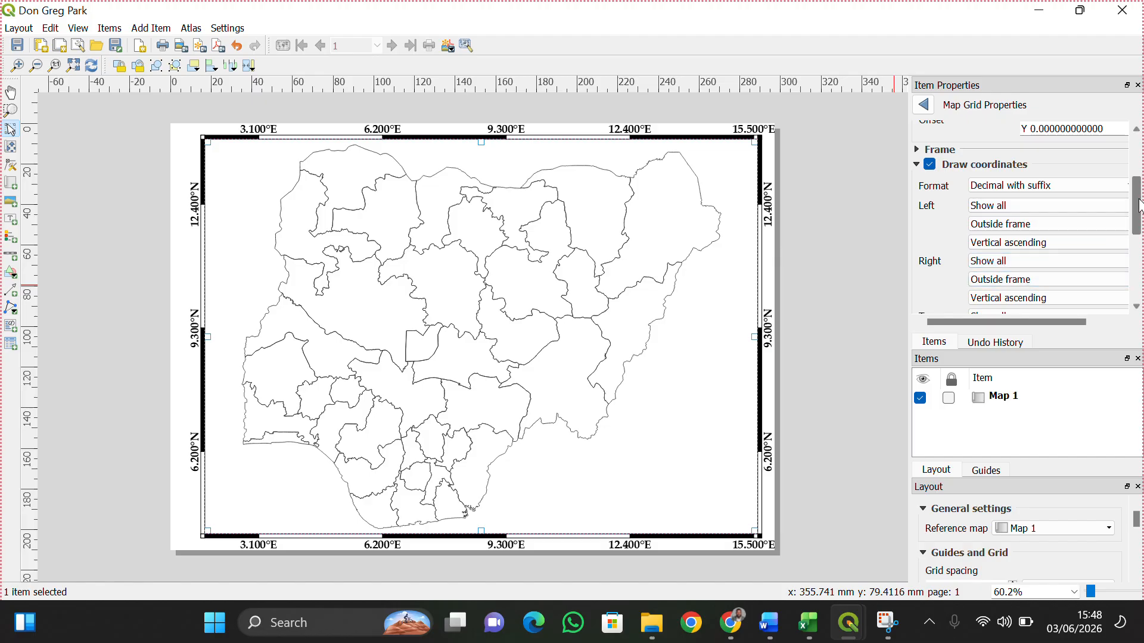
Set the grid's coordinate precision to 2.
left_click_drag(1139, 205, 1140, 274)
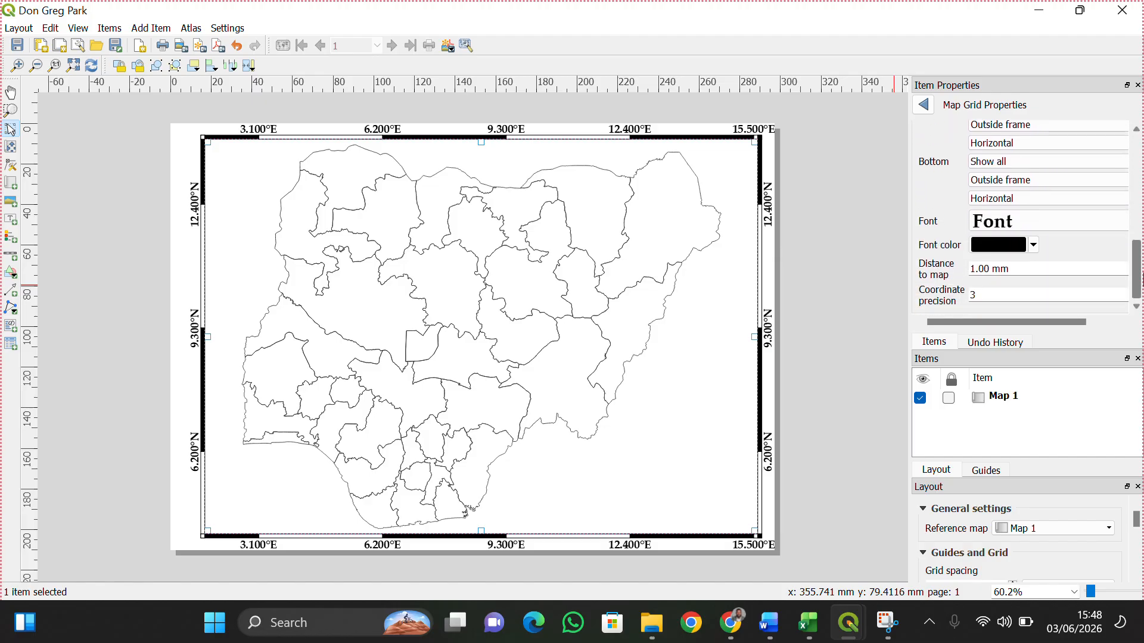
left_click(1026, 299)
left_click_drag(1026, 299, 968, 298)
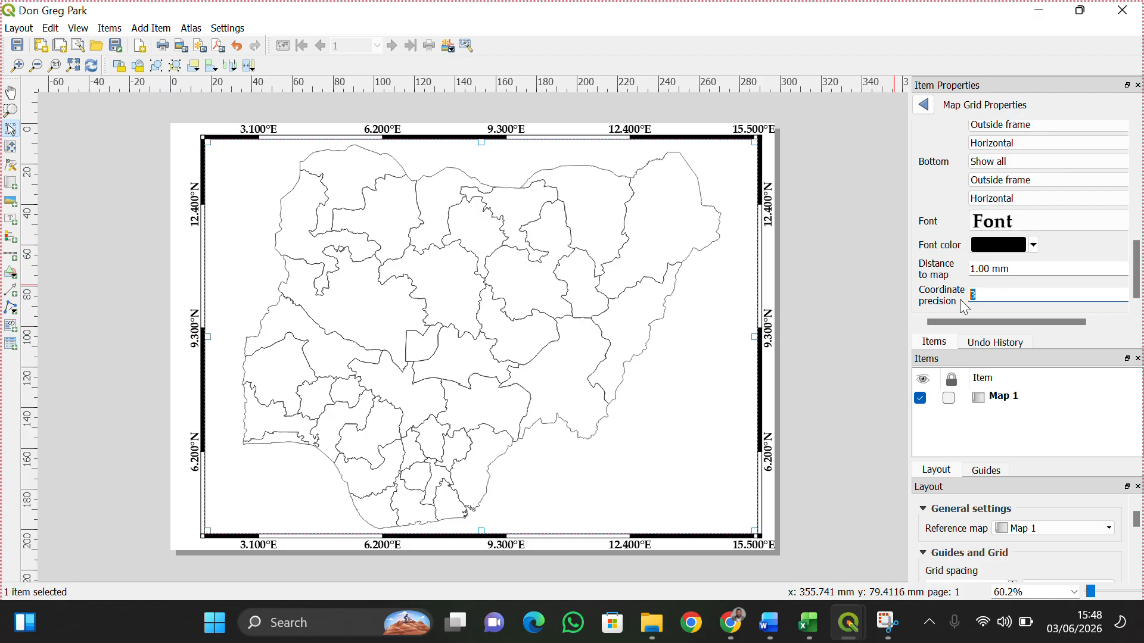
type("2")
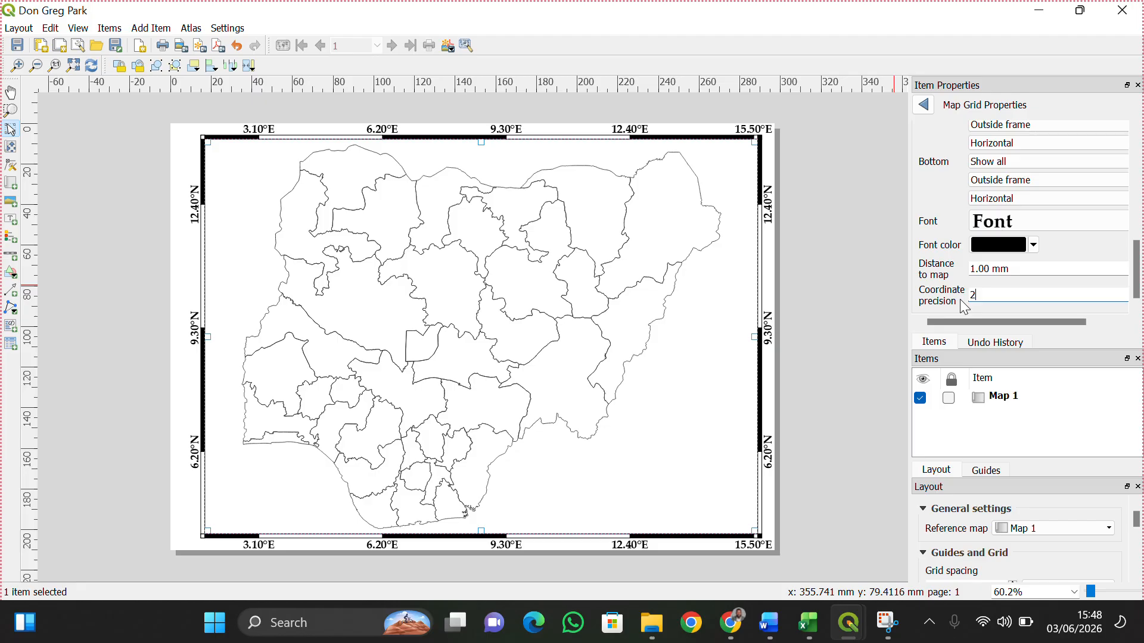
Try a coordinate precision of 1, and set the map grid's coordinate precision to 3.
key("BackSpace")
type("1")
key("Return")
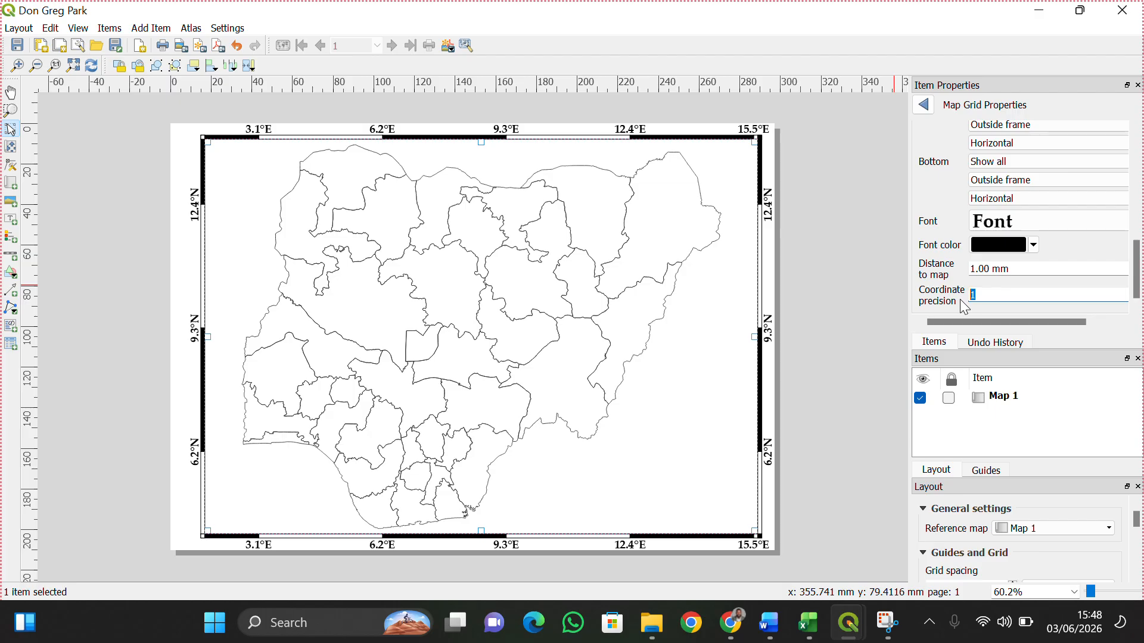
type("3")
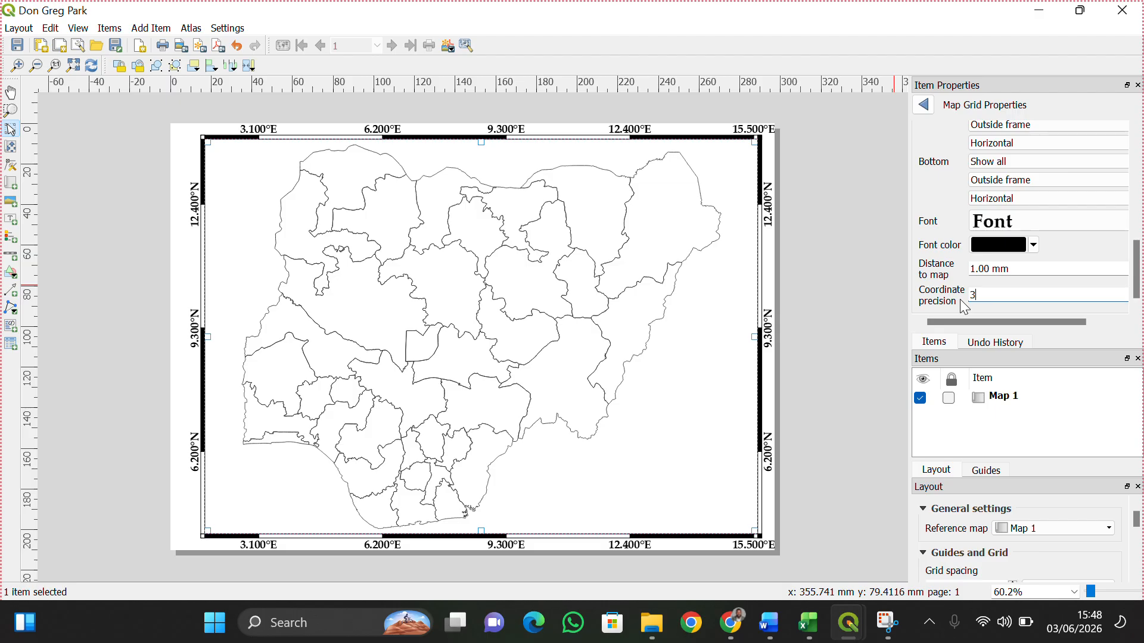
Try the Solid grid type for the map grid, and return it to Frame and annotations only.
left_click_drag(1138, 271, 1135, 168)
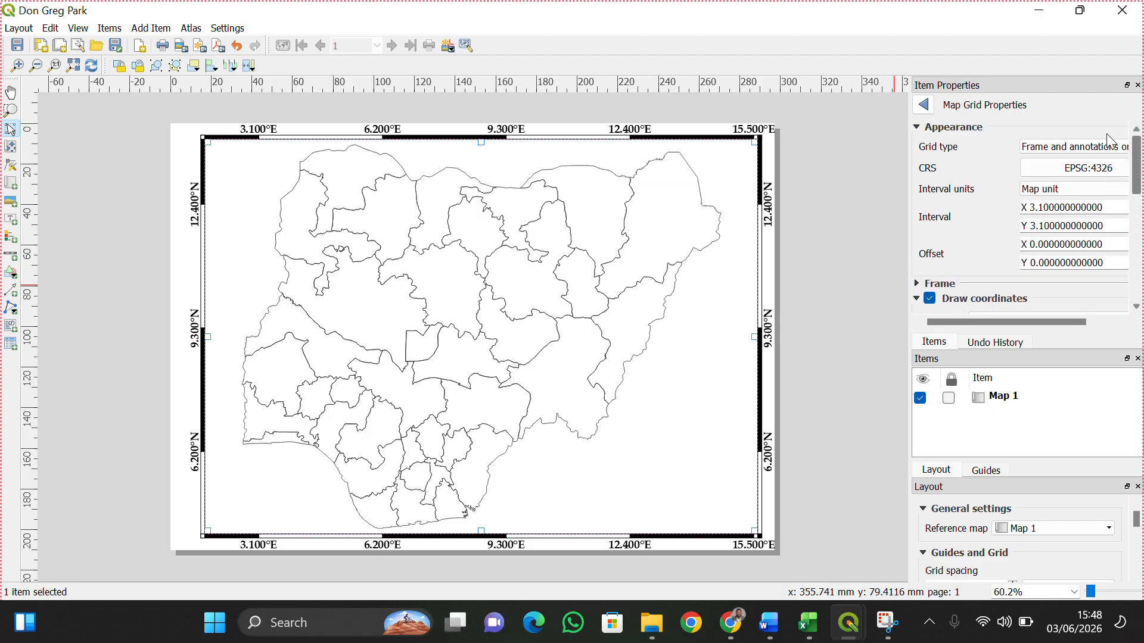
left_click(917, 127)
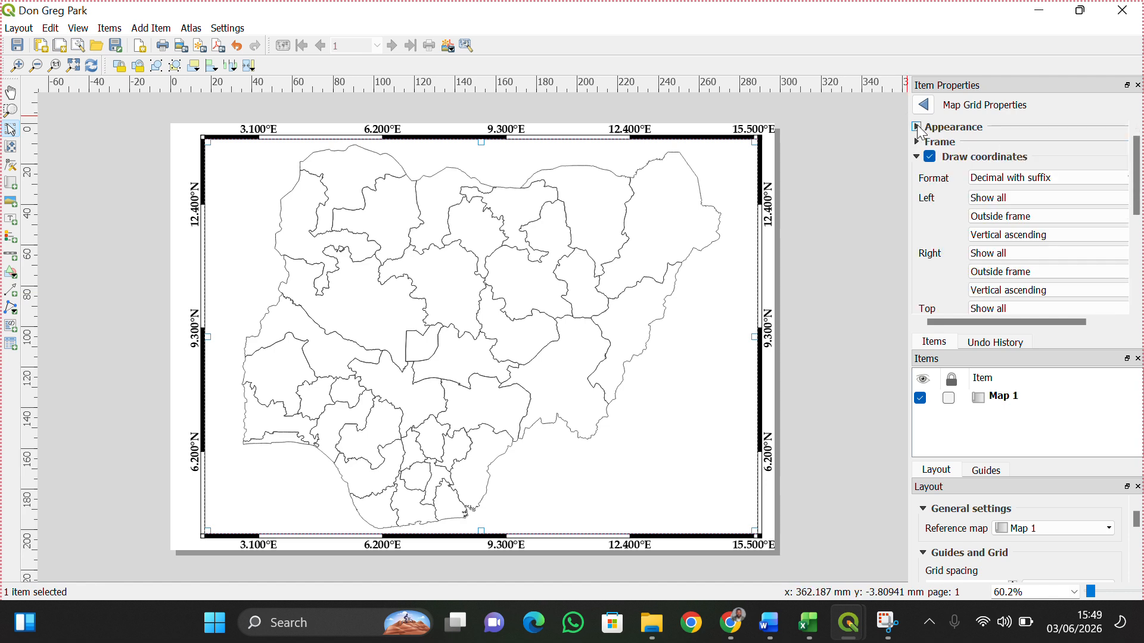
mouse_move(1138, 189)
left_mouse_down()
mouse_move(1140, 286)
mouse_move(1139, 203)
left_mouse_up()
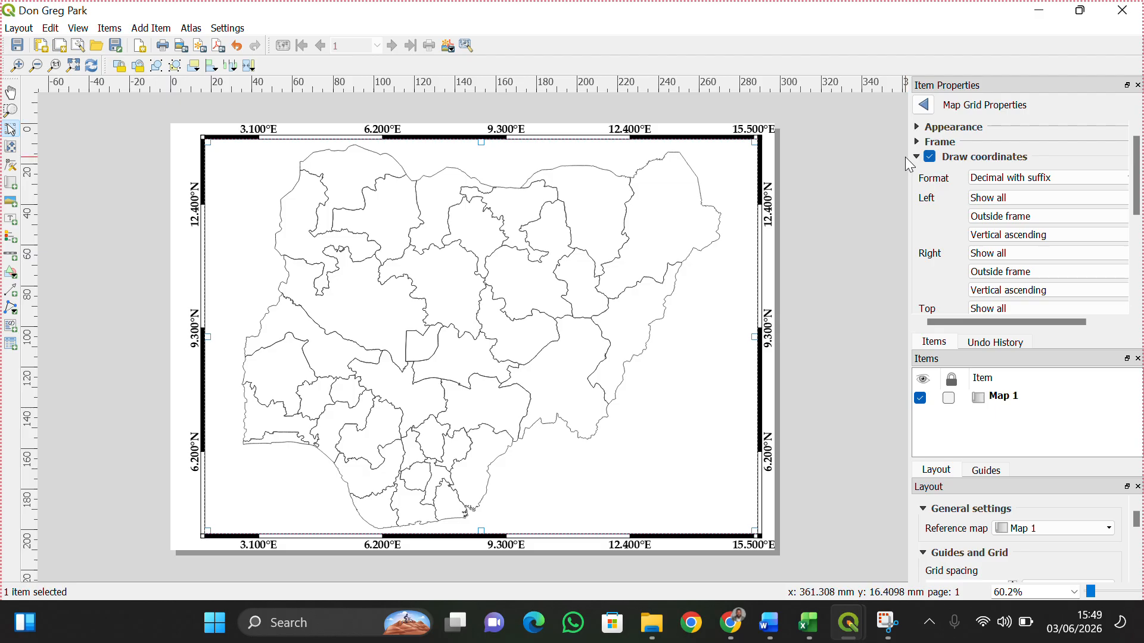
left_click(916, 156)
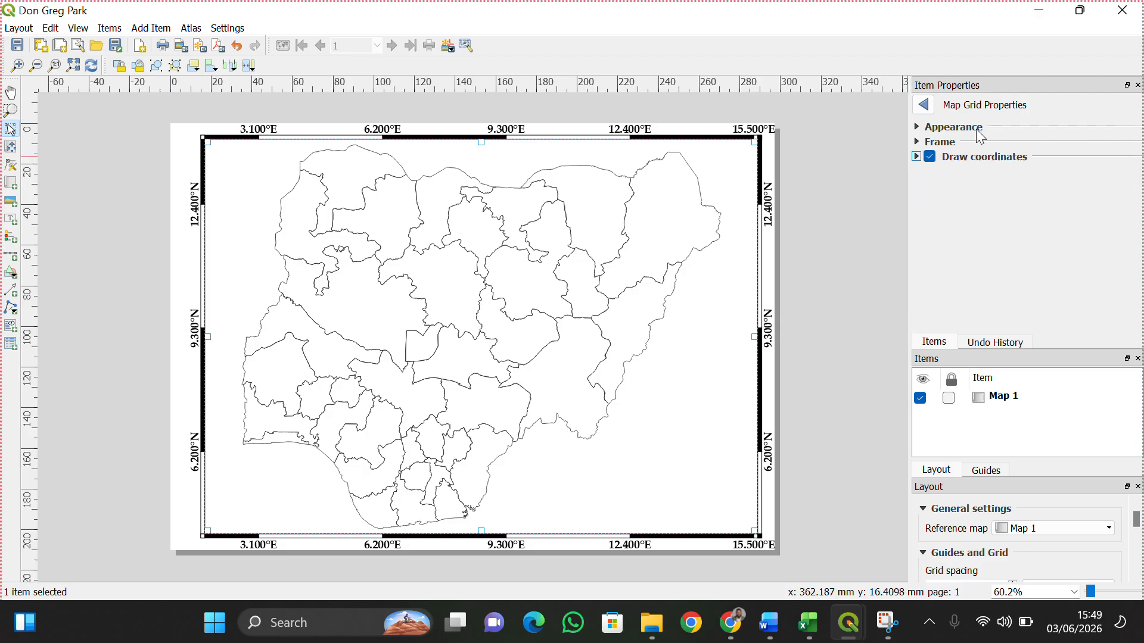
left_click(922, 128)
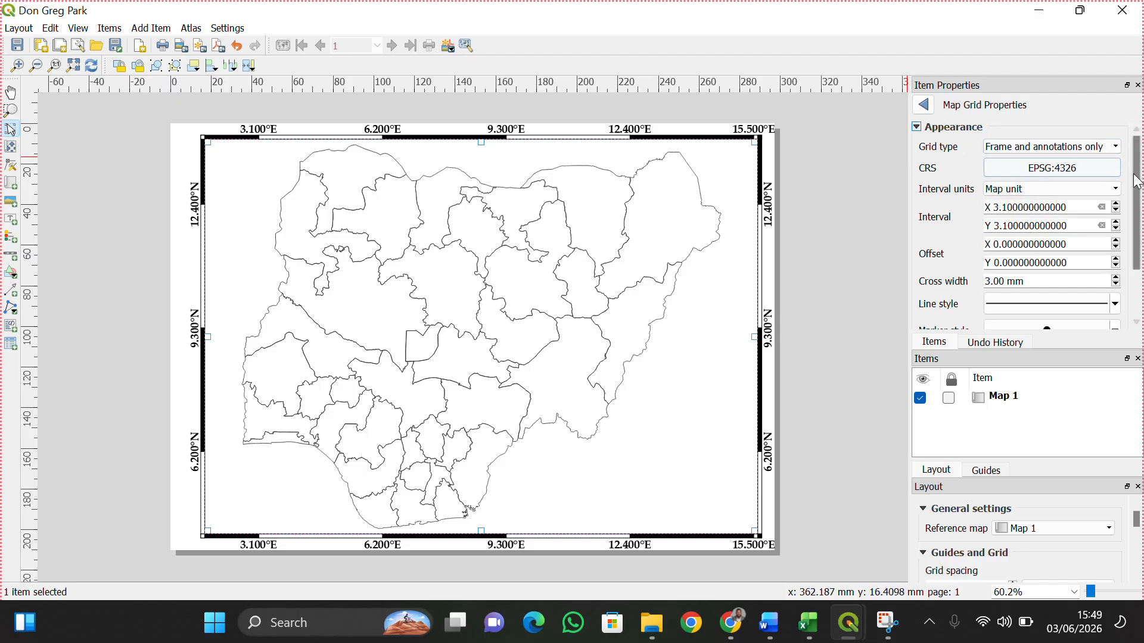
left_click(1106, 144)
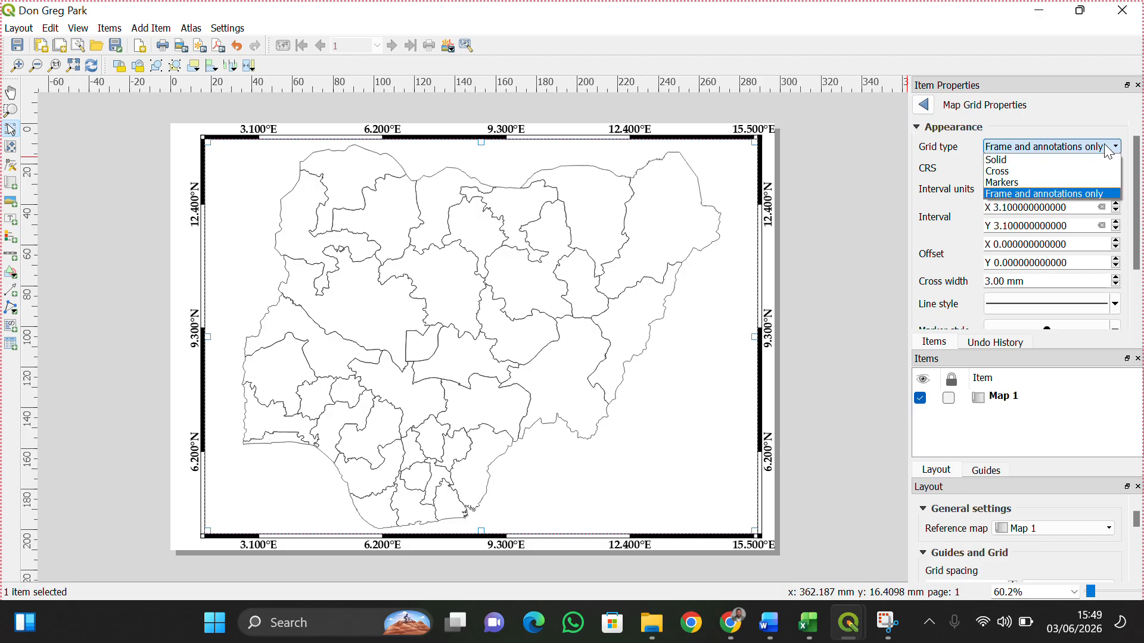
left_click(1062, 161)
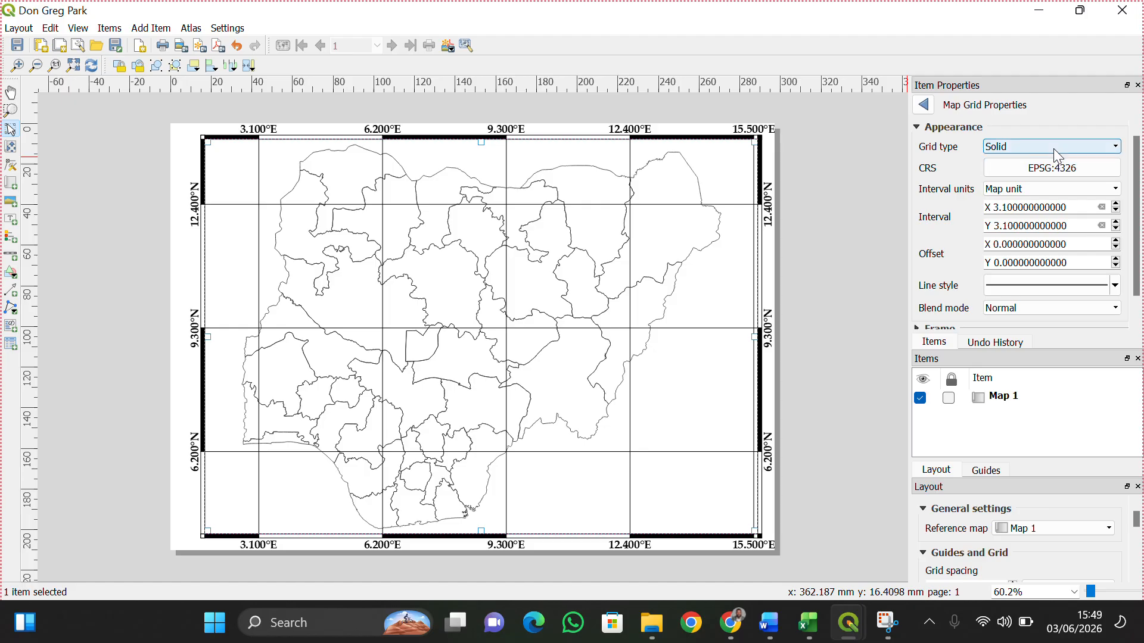
left_click(1050, 146)
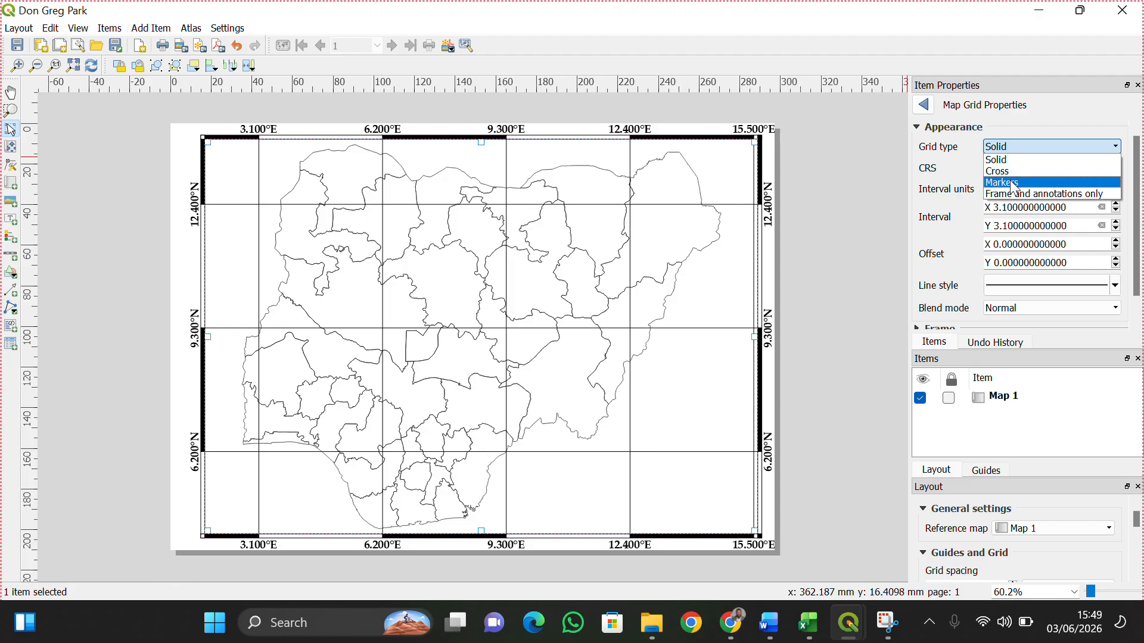
left_click(998, 194)
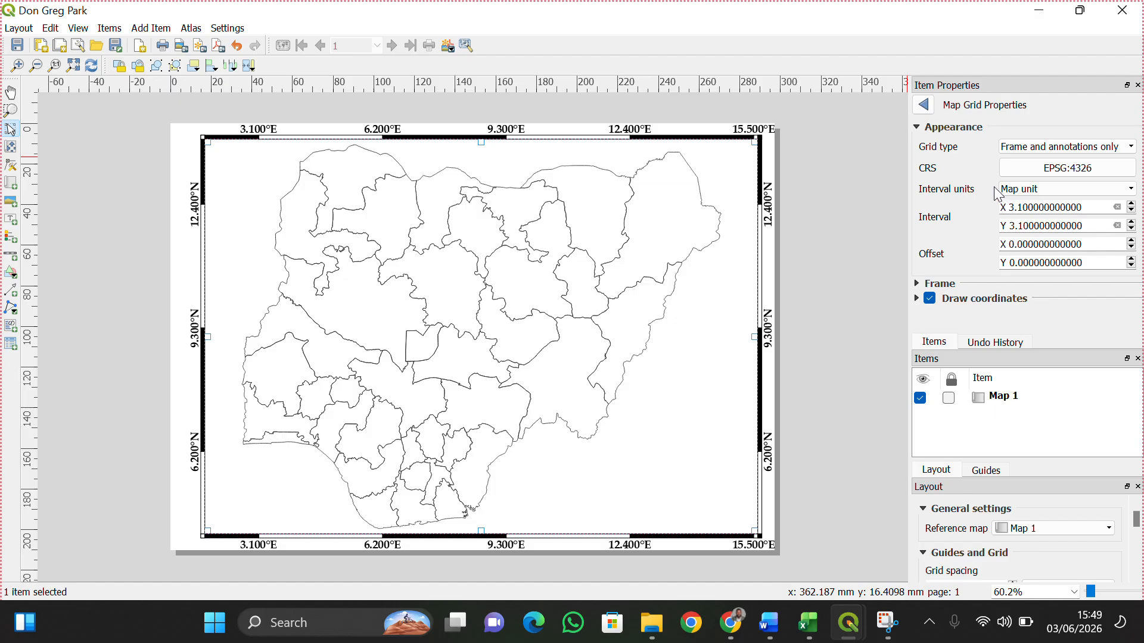
Export the layout as a JPEG image named Nigeria in the FOW 212 Practical folder at 600 dpi.
left_click(26, 30)
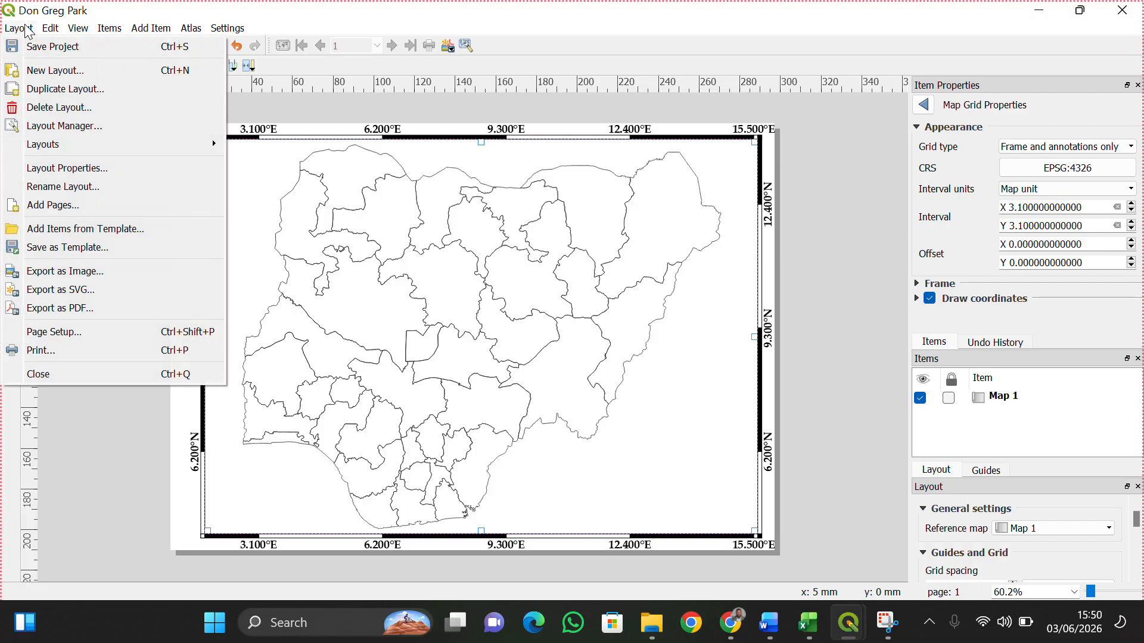
left_click(51, 271)
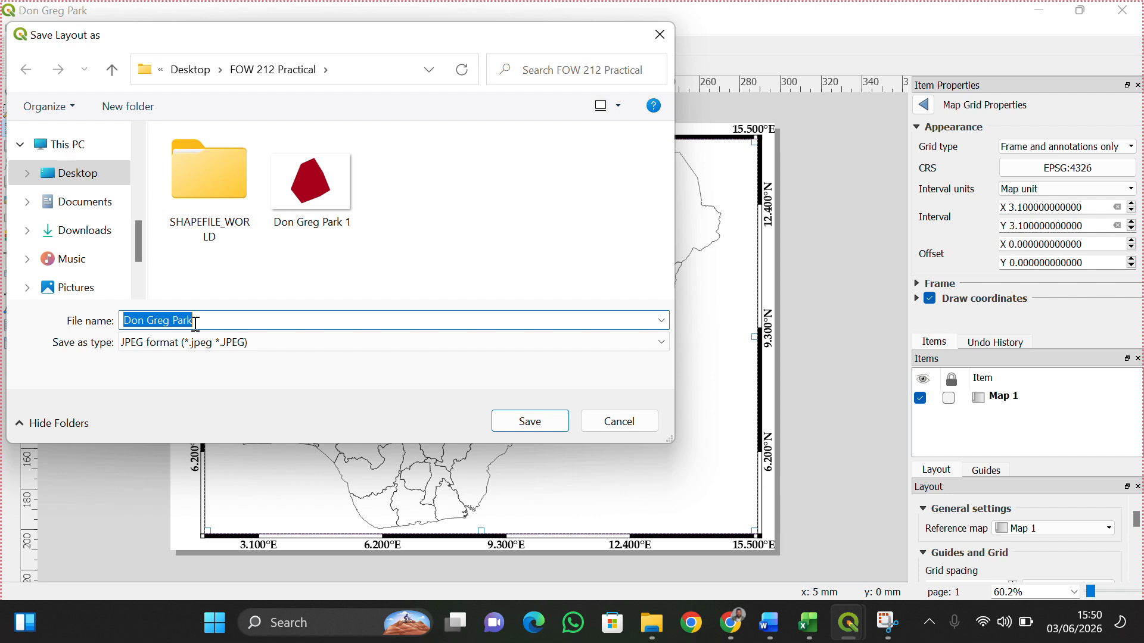
type("Nigeria")
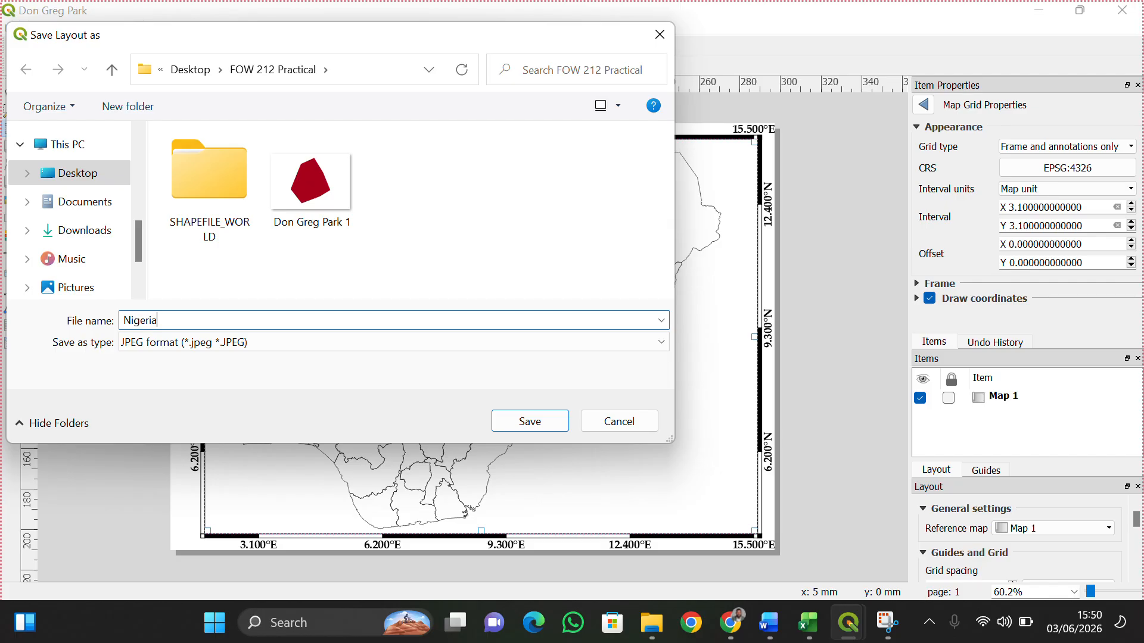
left_click(516, 424)
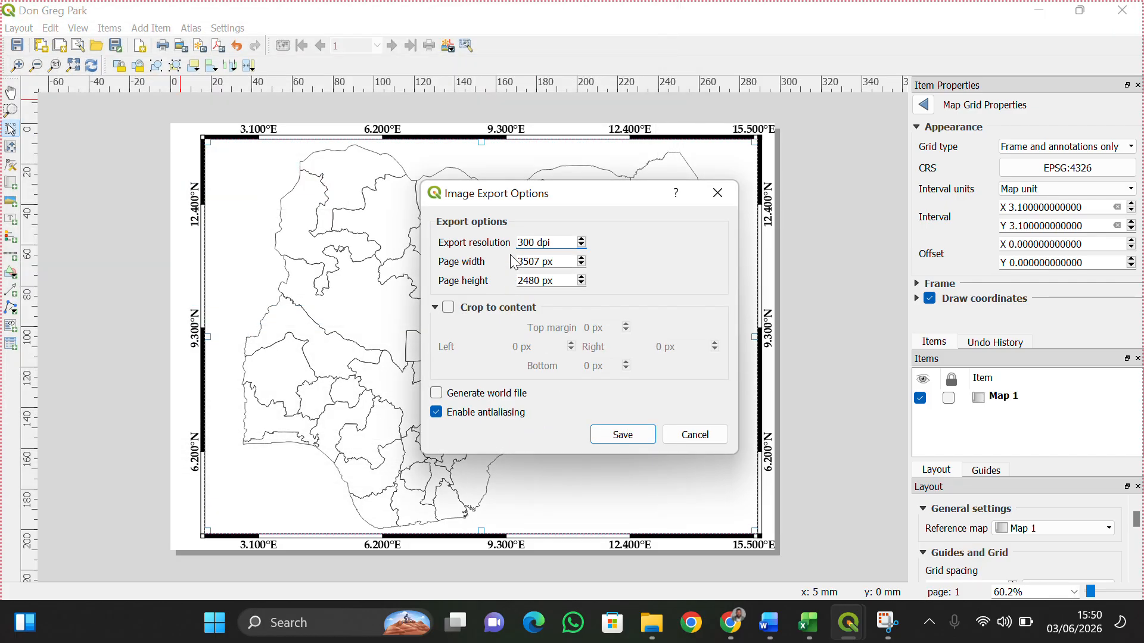
left_click_drag(525, 244, 520, 244)
type("6")
left_click(626, 436)
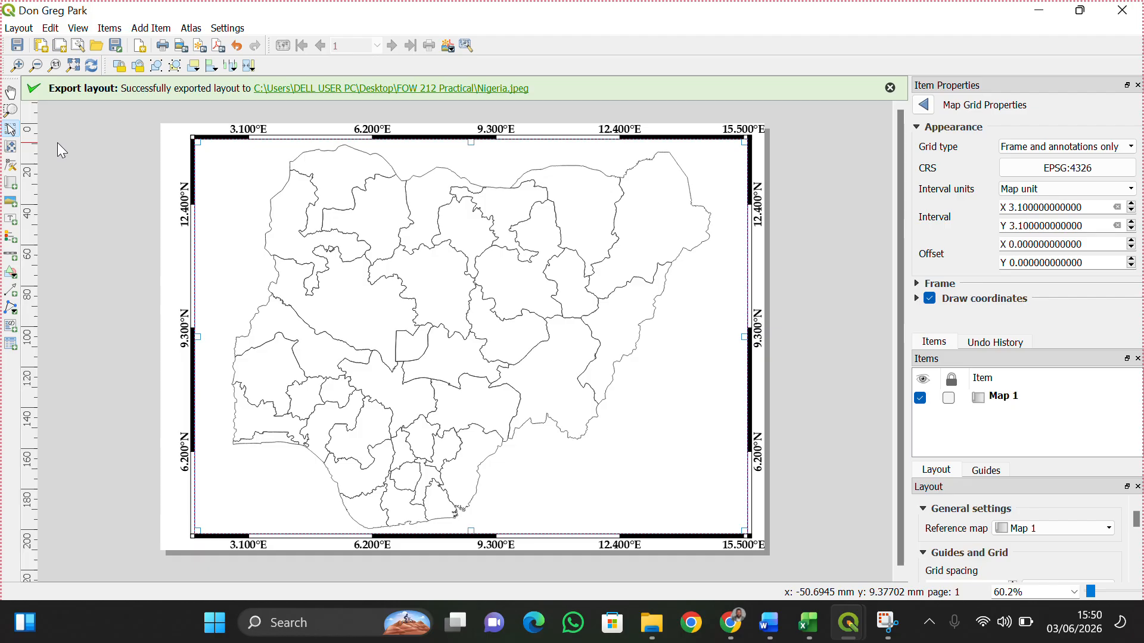
Switch to the main project window and display the World layer together with the Nigeria layer at full extent.
left_click(9, 29)
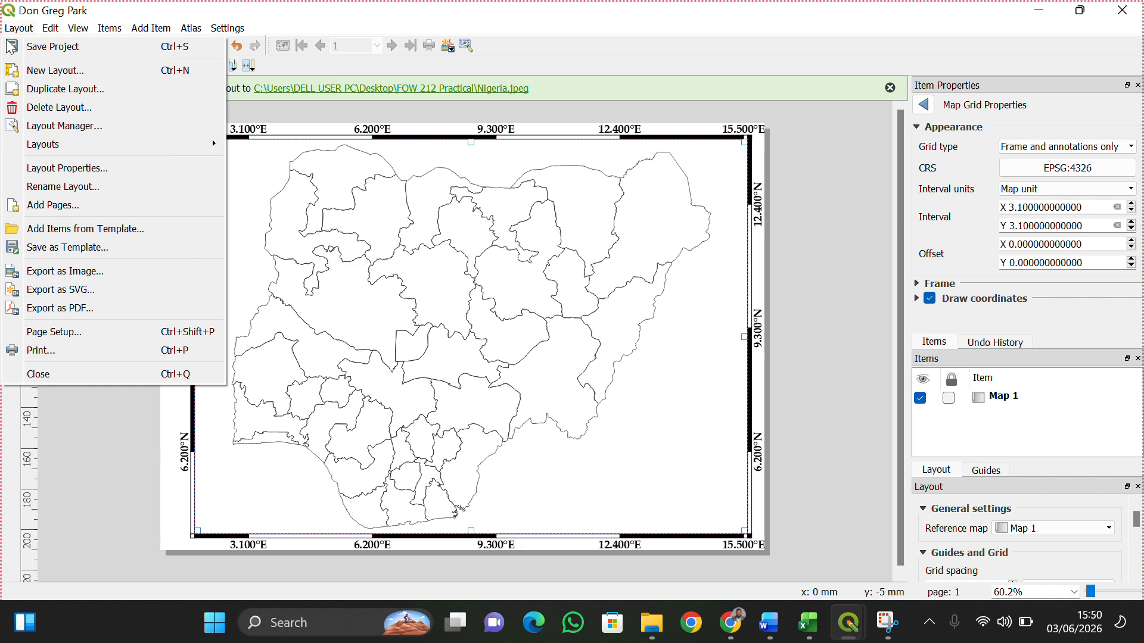
mouse_move(50, 28)
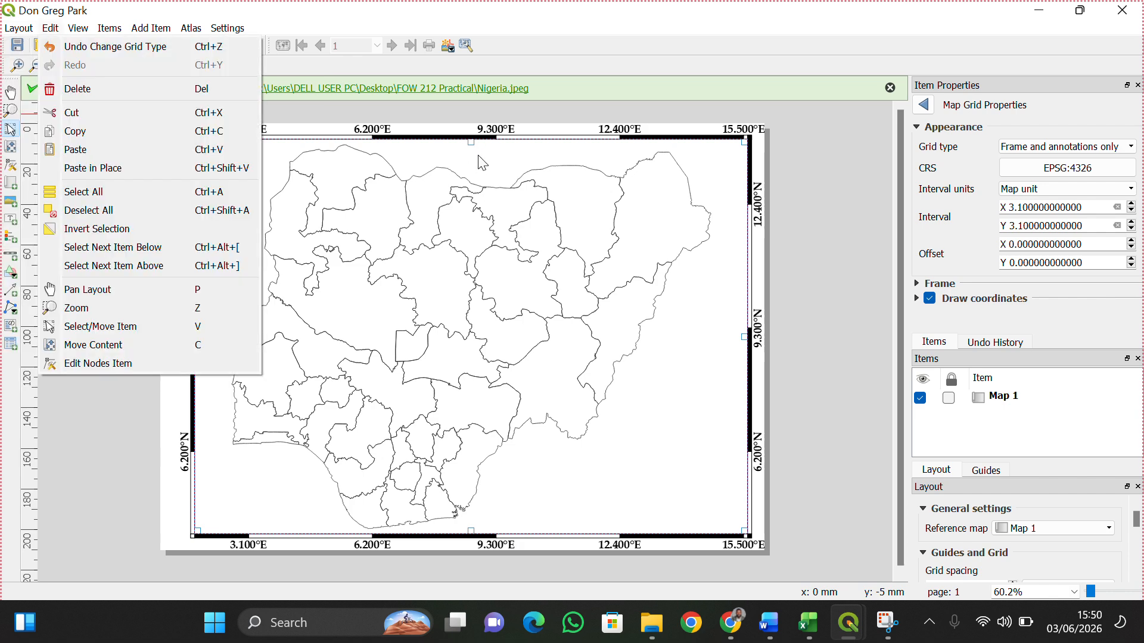
left_click(858, 623)
left_click(805, 571)
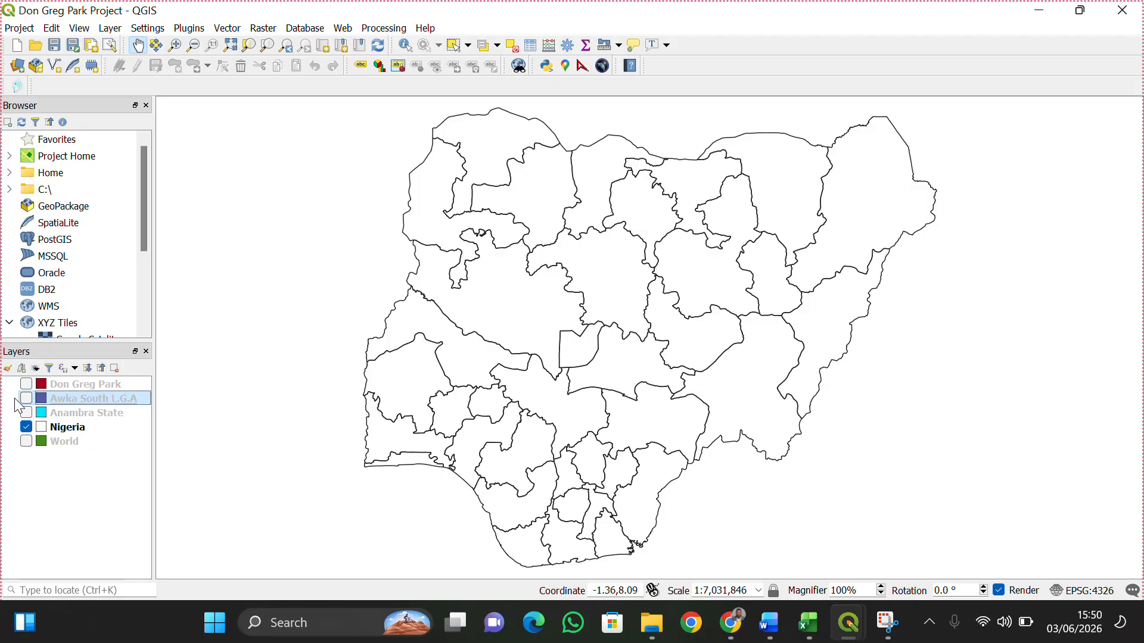
left_click(26, 428)
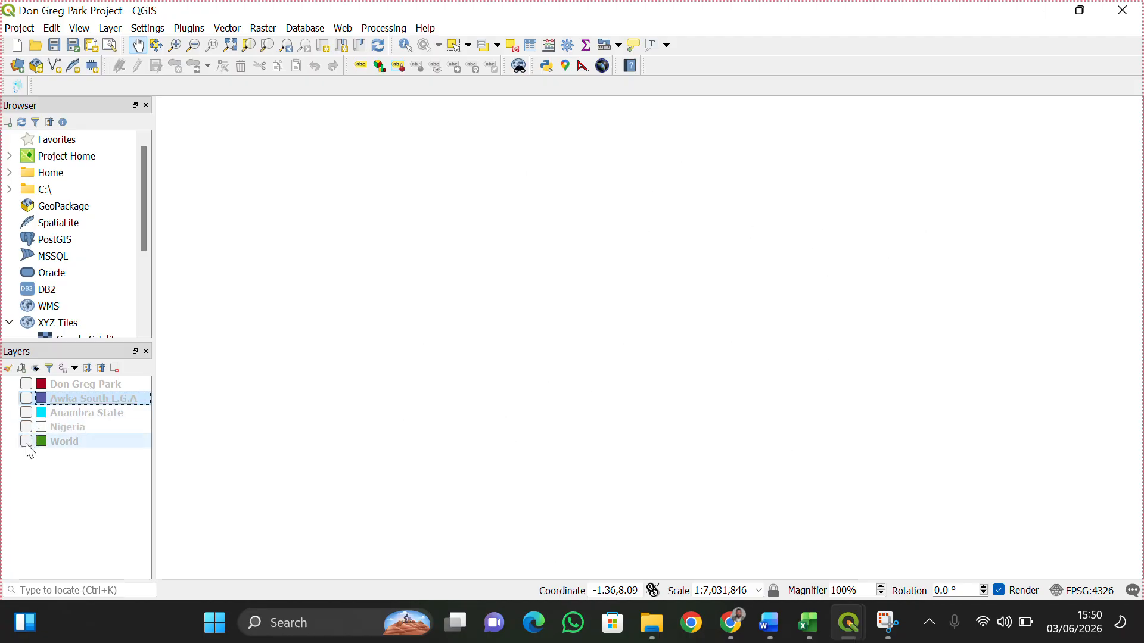
left_click(26, 442)
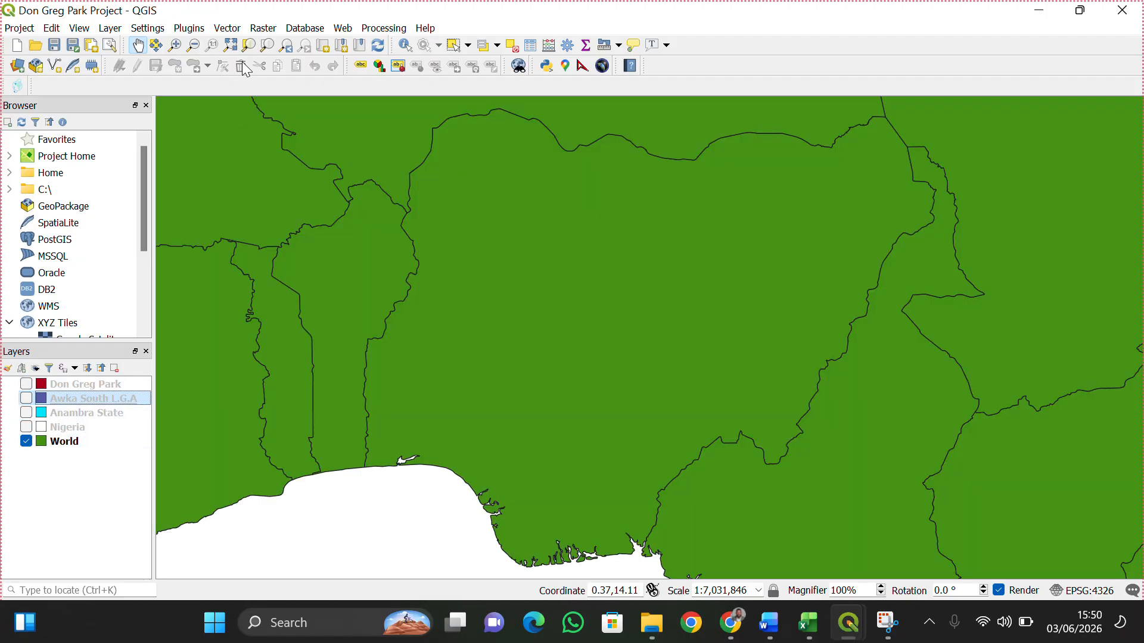
left_click(230, 48)
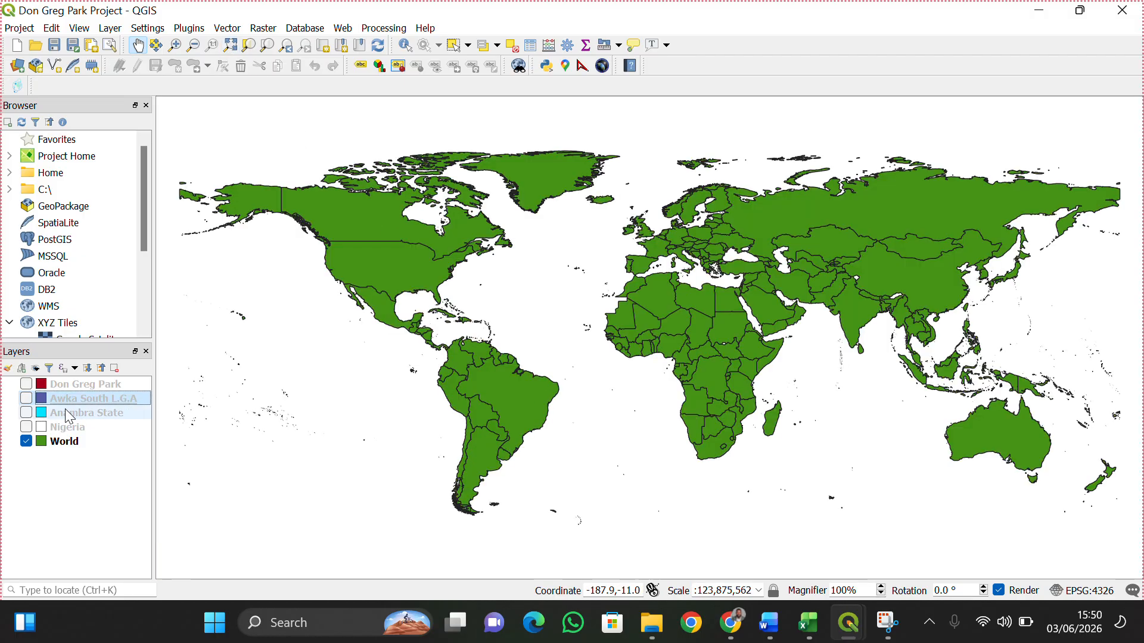
left_click(26, 427)
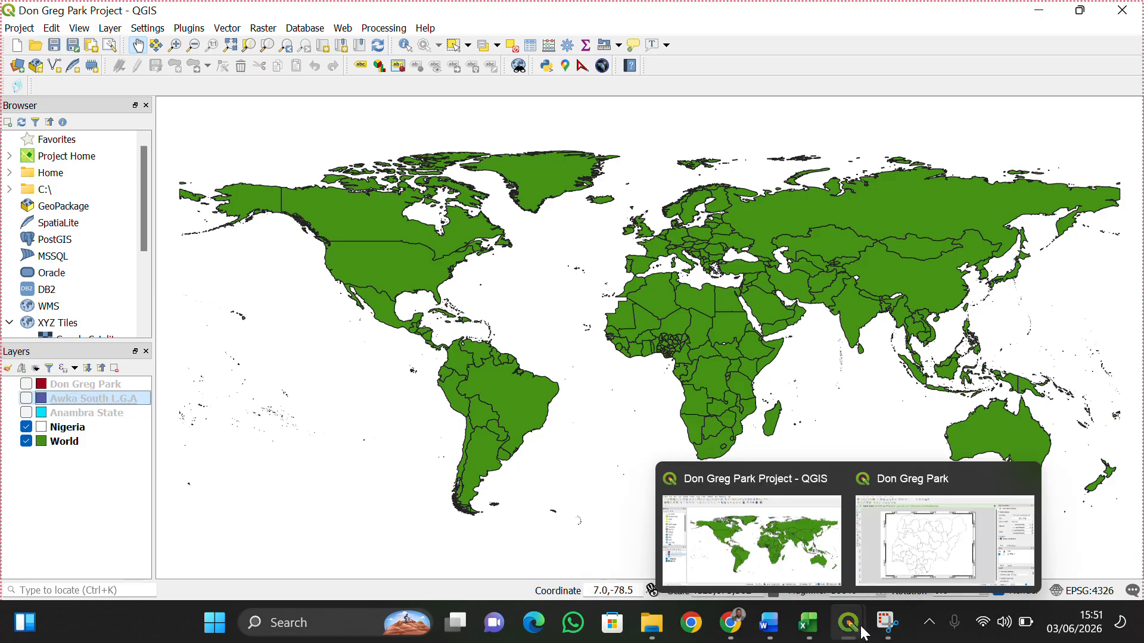
mouse_move(850, 627)
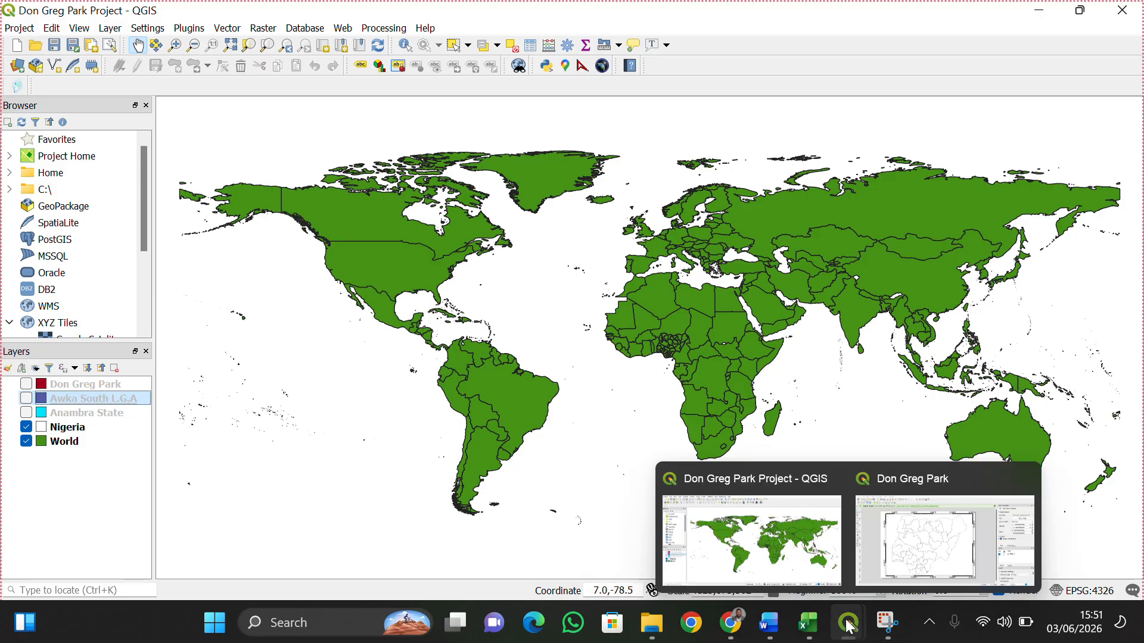
left_click(890, 553)
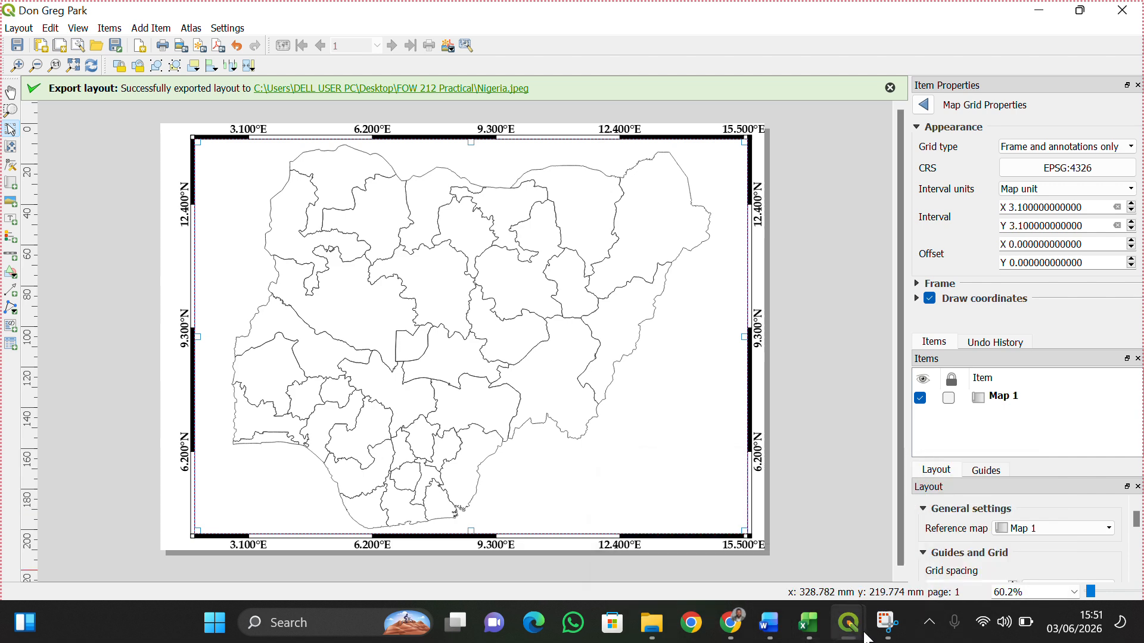
left_click(751, 536)
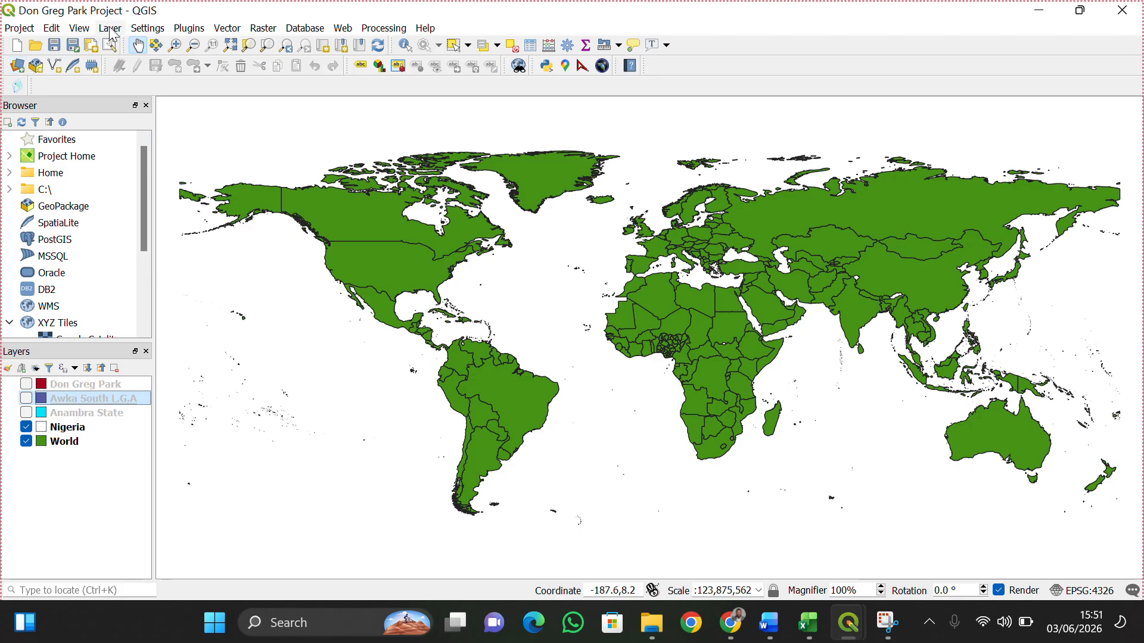
Create a new print layout titled "world".
left_click(91, 46)
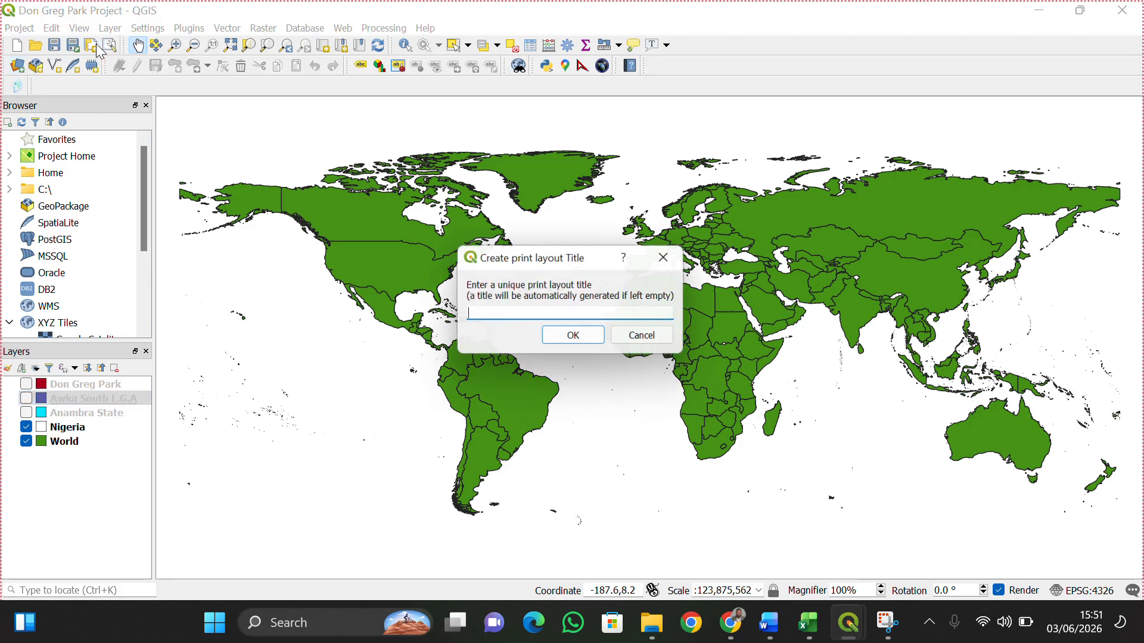
type("world")
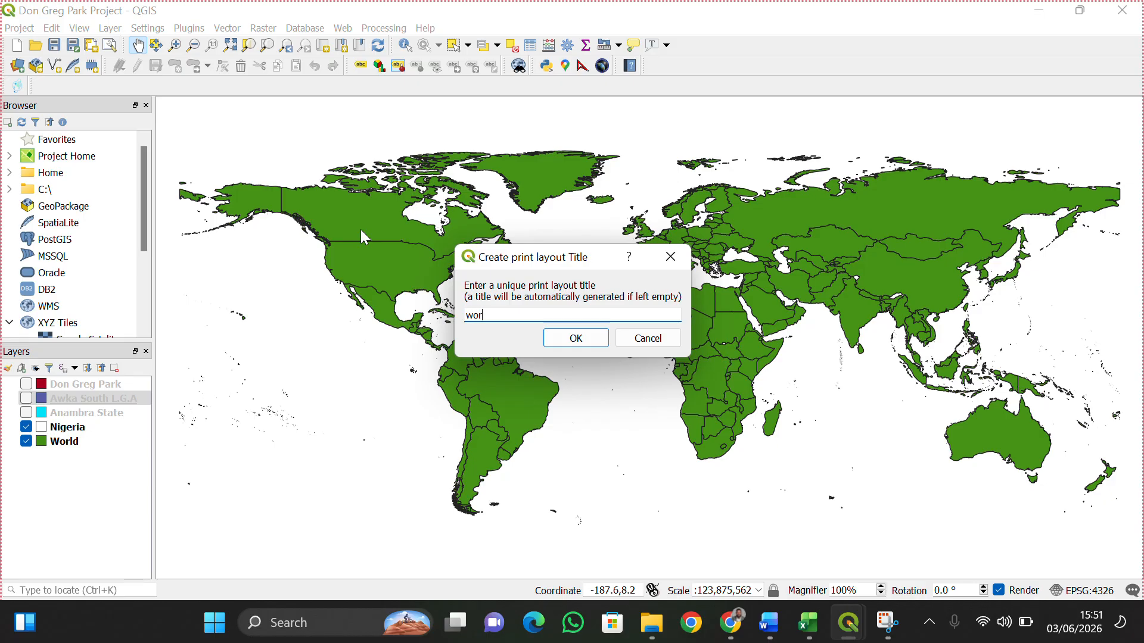
left_click(569, 338)
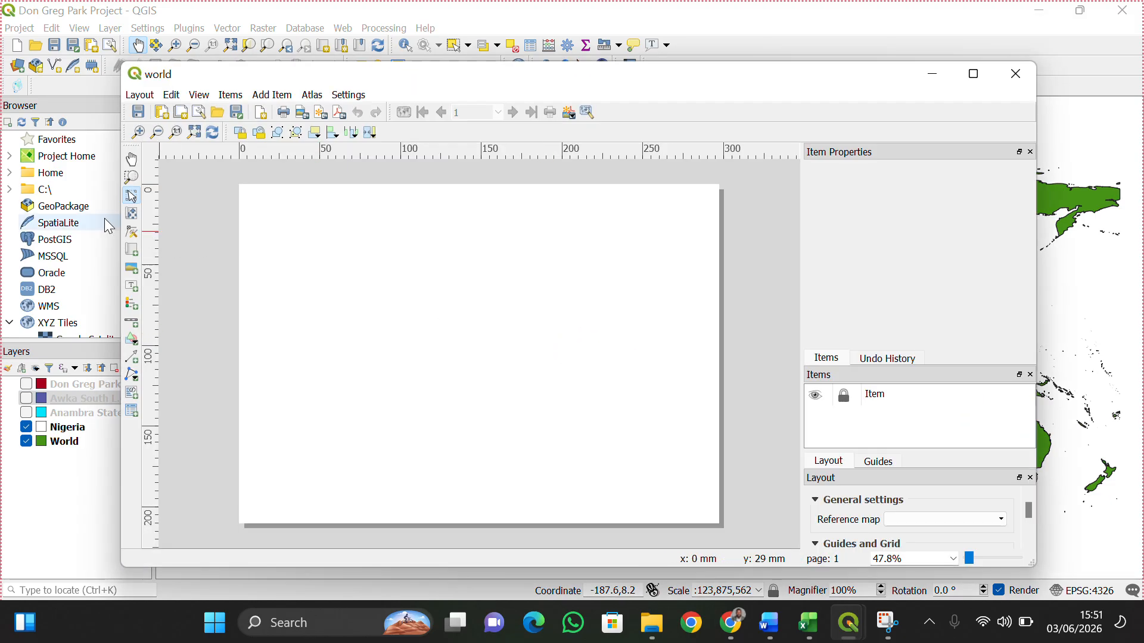
Add a map about 273 by 190 mm covering most of the layout page and keep it selected.
left_click(133, 250)
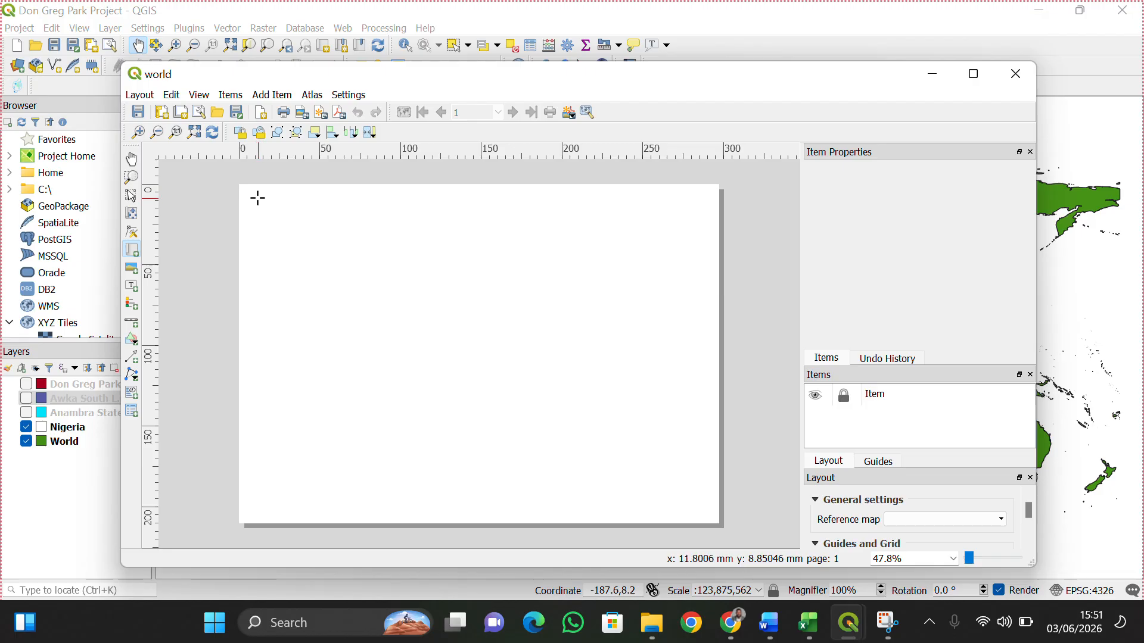
left_click_drag(258, 199, 700, 506)
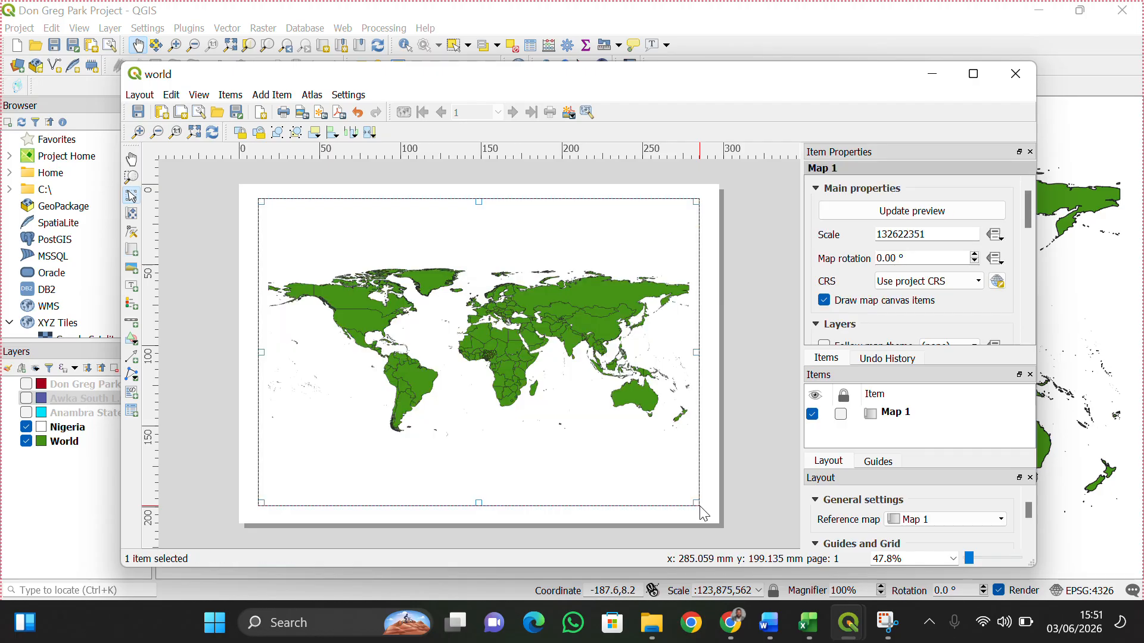
left_click(709, 370)
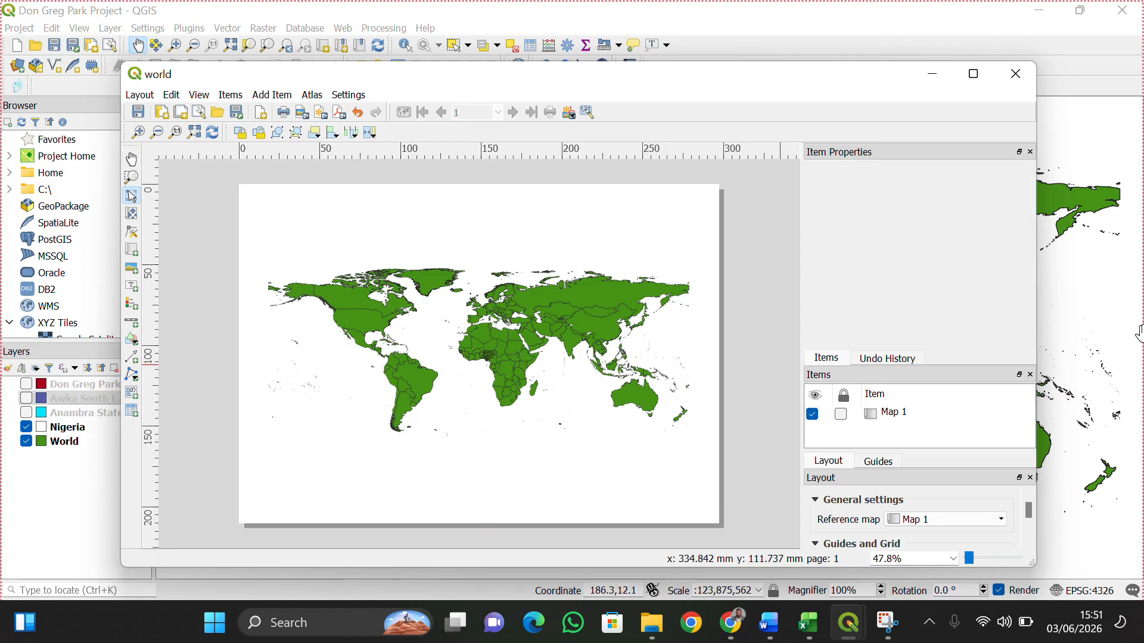
left_click(599, 325)
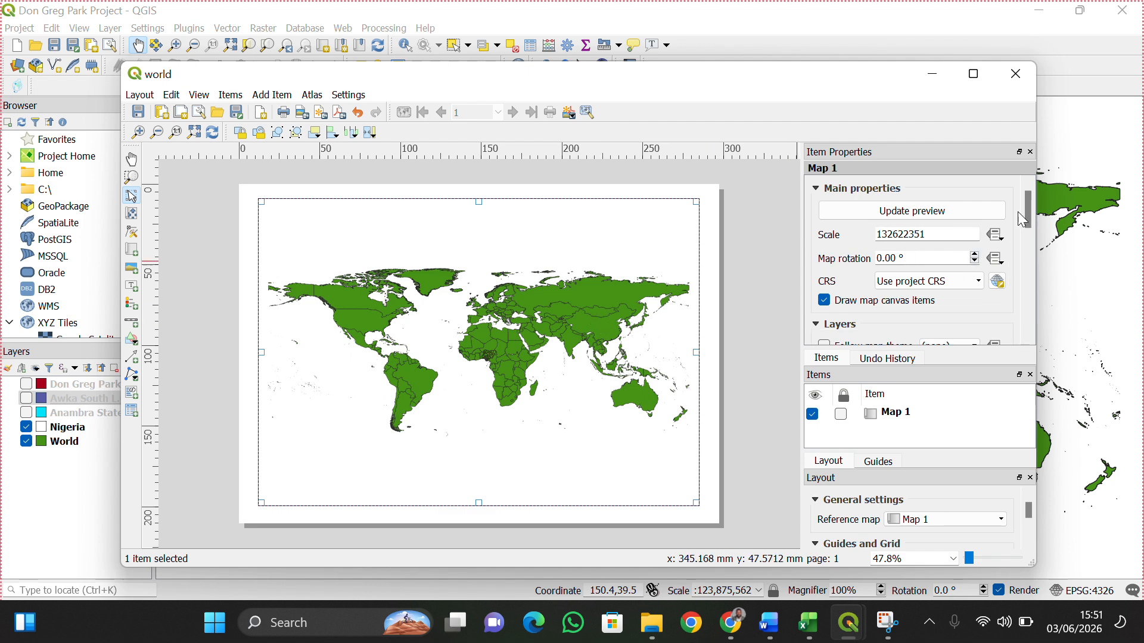
Add a new grid to the world map in its Grids settings.
left_click_drag(1027, 207, 1031, 301)
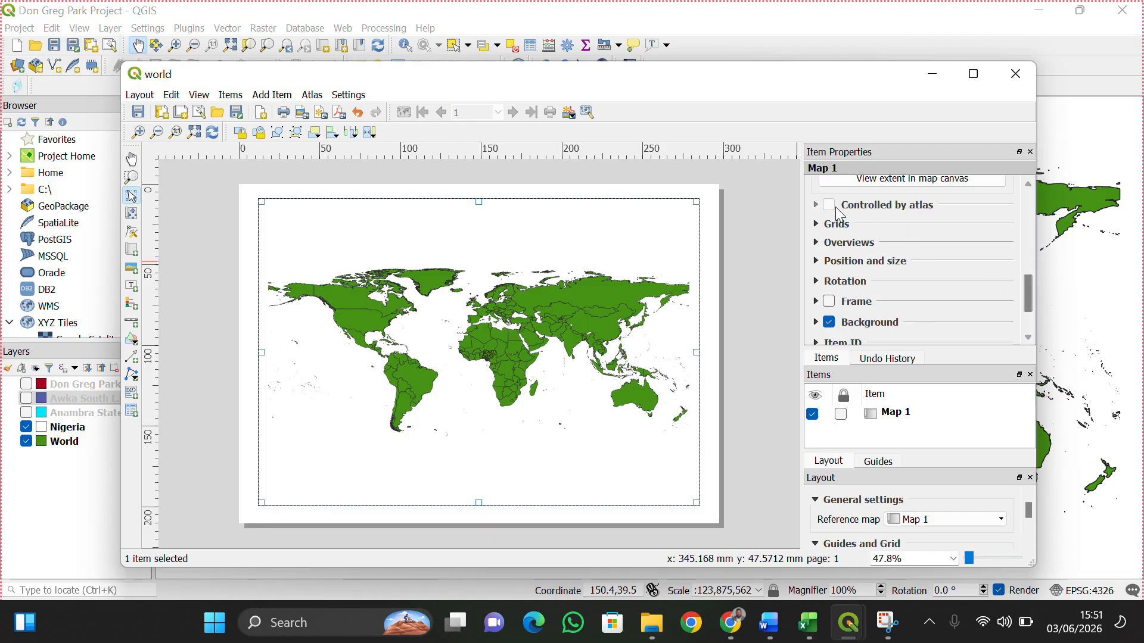
left_click(817, 224)
left_click(849, 246)
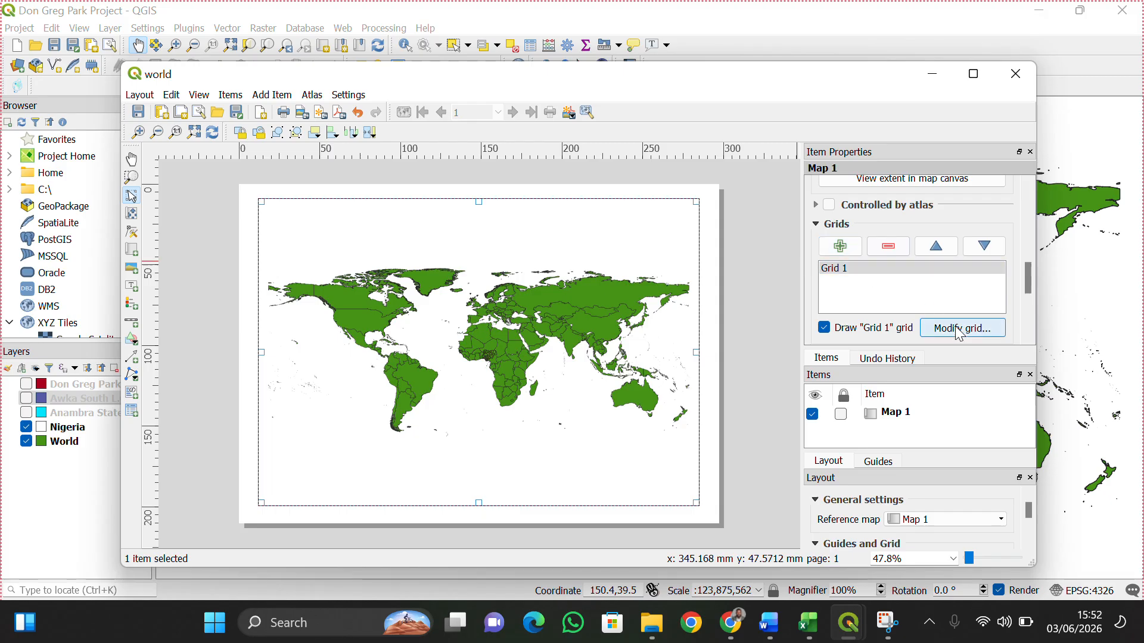
Set the world map grid's interval to 100 map units in X and Y, and shift the map content slightly up and left within its frame.
left_click(955, 327)
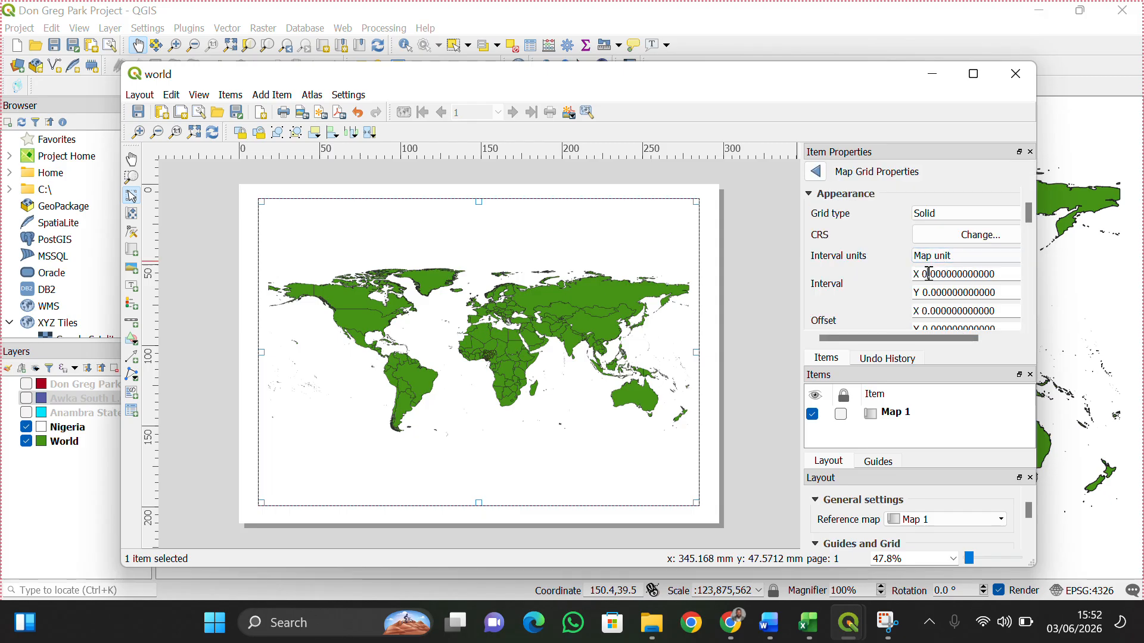
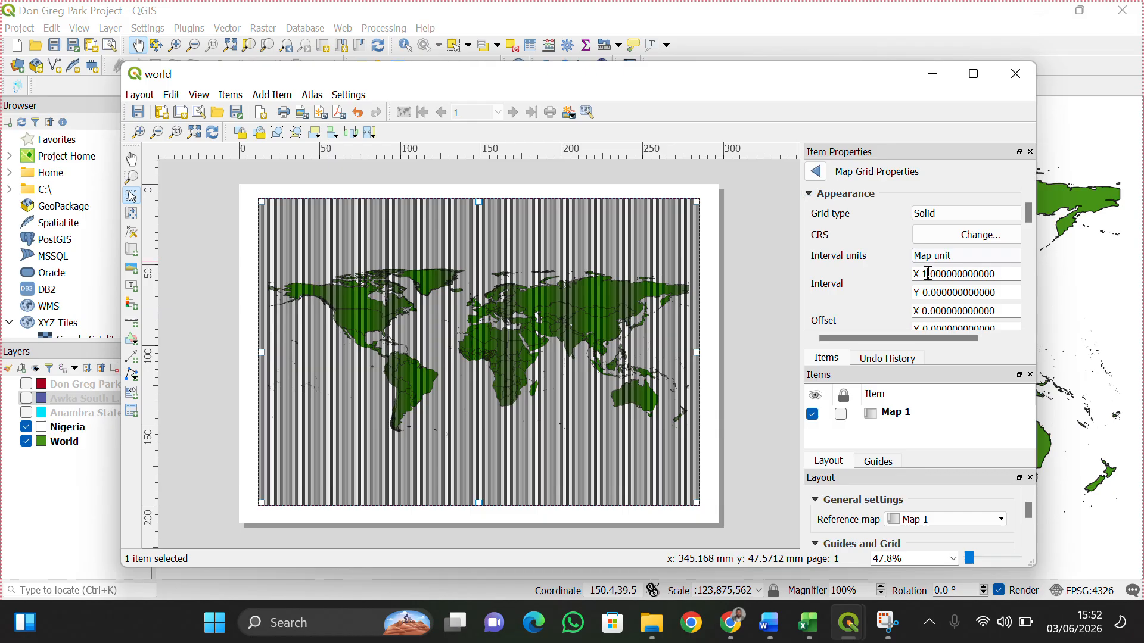
left_click(928, 274)
type("0")
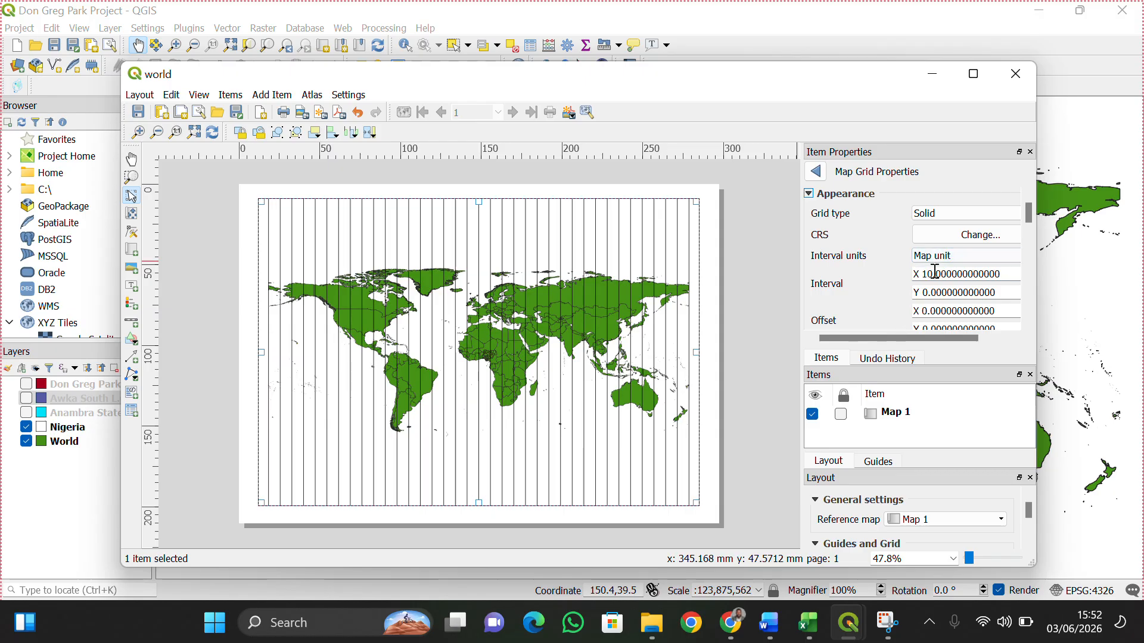
left_click_drag(927, 275, 931, 274)
type("00")
key("Return")
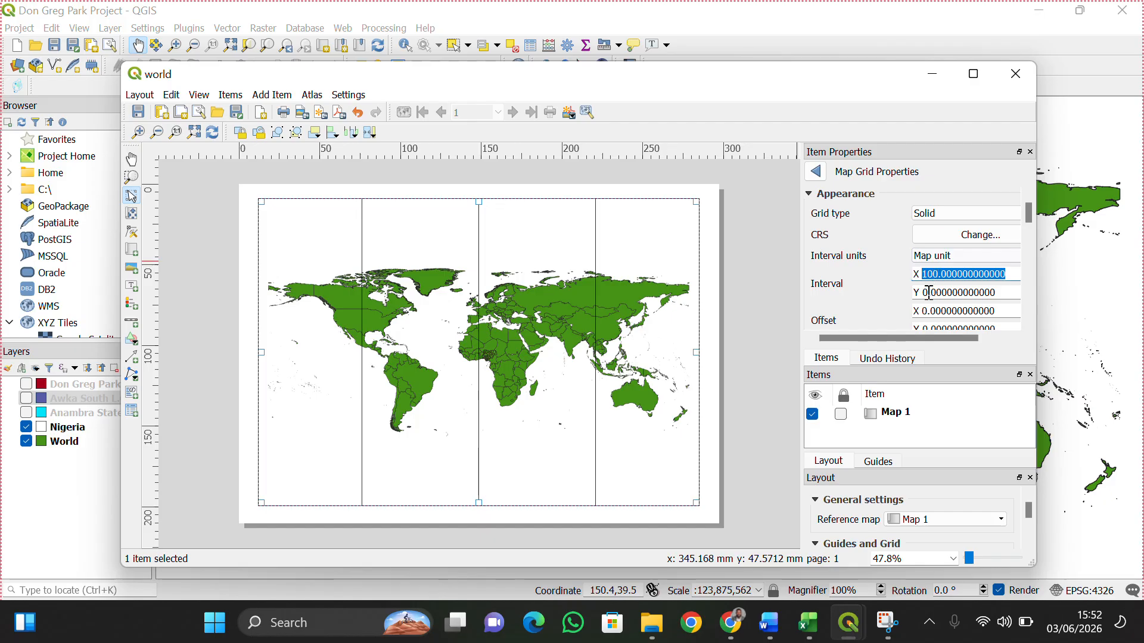
left_click(927, 293)
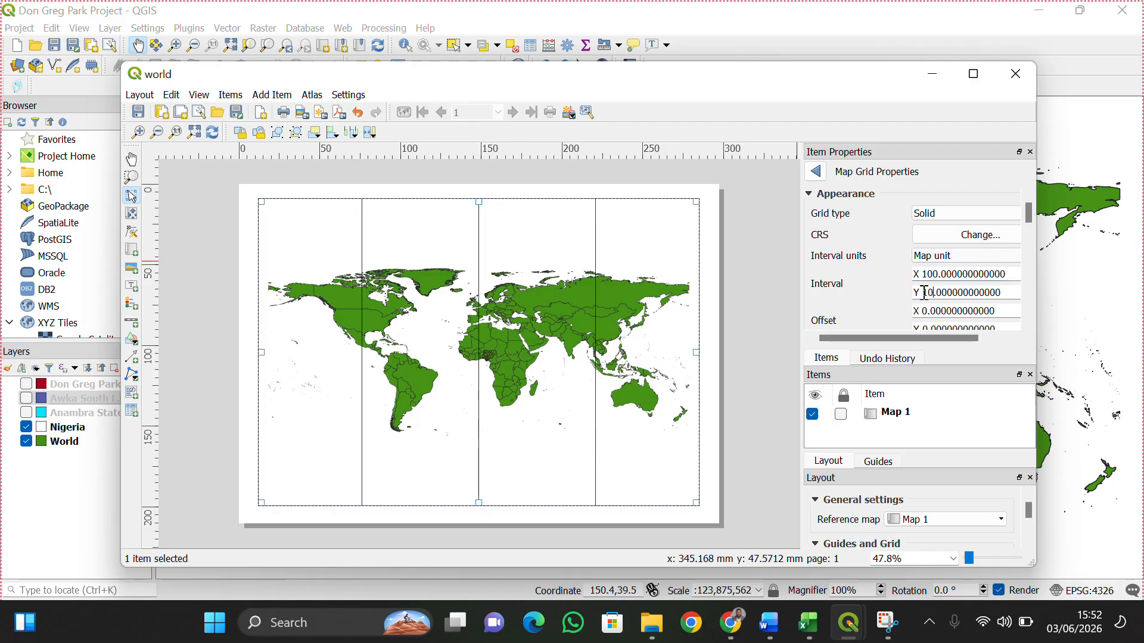
key("Return")
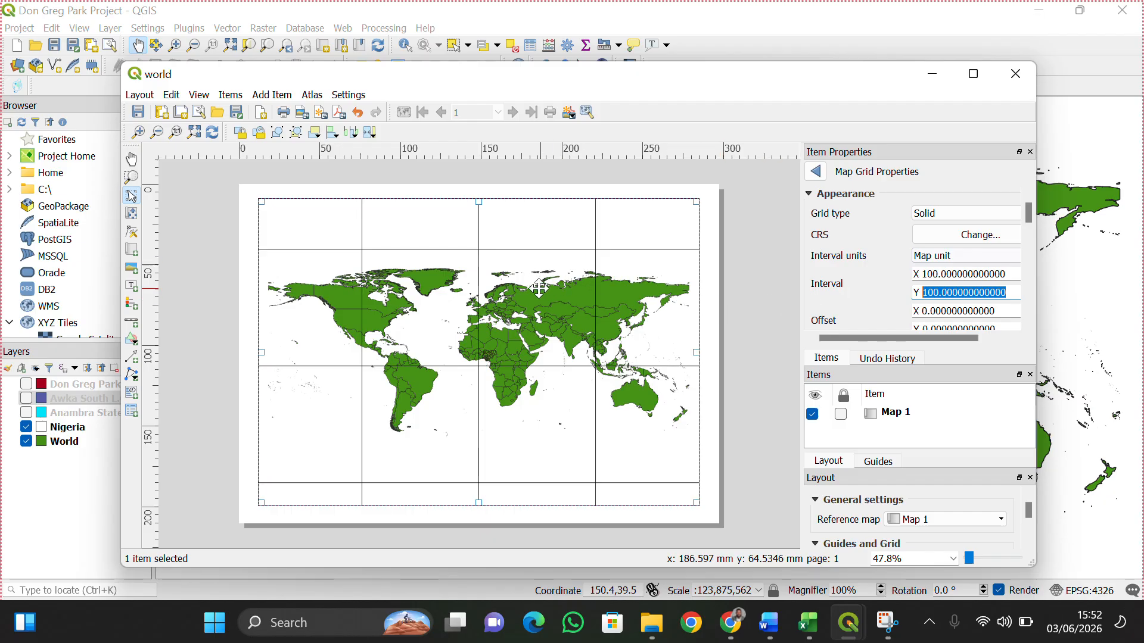
left_click(132, 215)
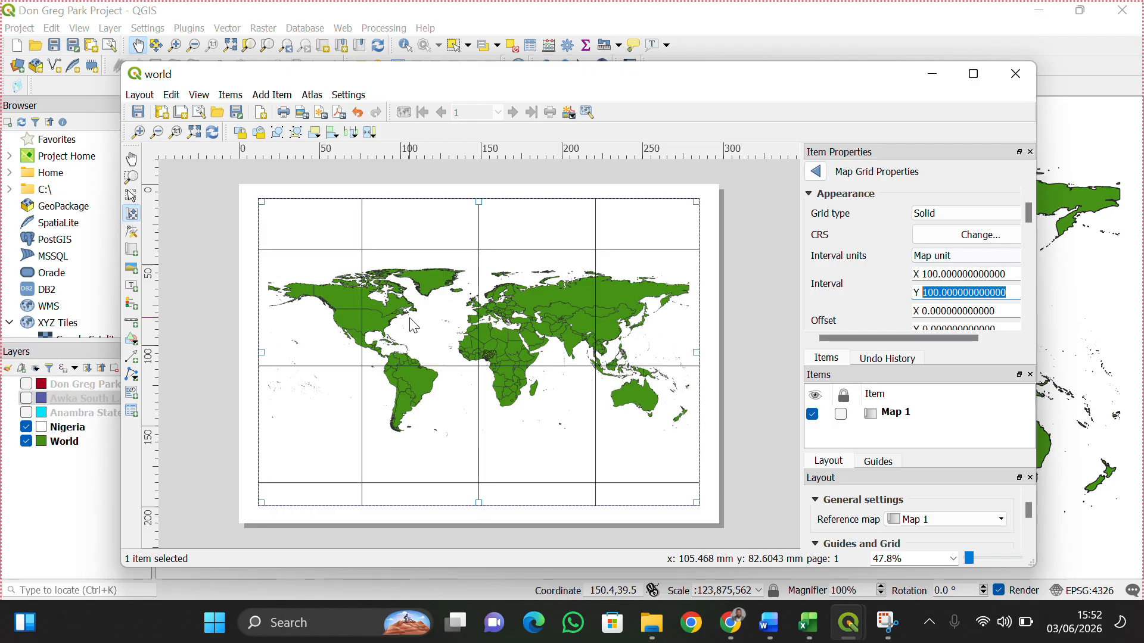
mouse_move(414, 327)
left_mouse_down()
mouse_move(406, 315)
mouse_move(405, 341)
mouse_move(408, 316)
left_mouse_up()
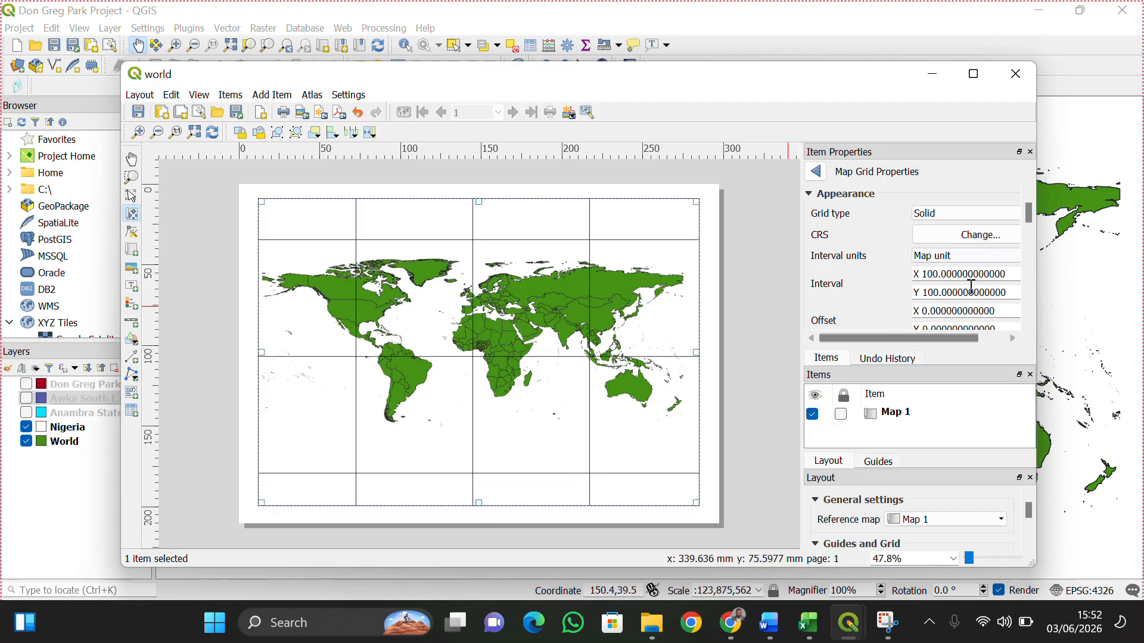
Enable grid coordinates on the world map and set the left and right labels to Vertical ascending.
left_click_drag(1025, 212, 1021, 267)
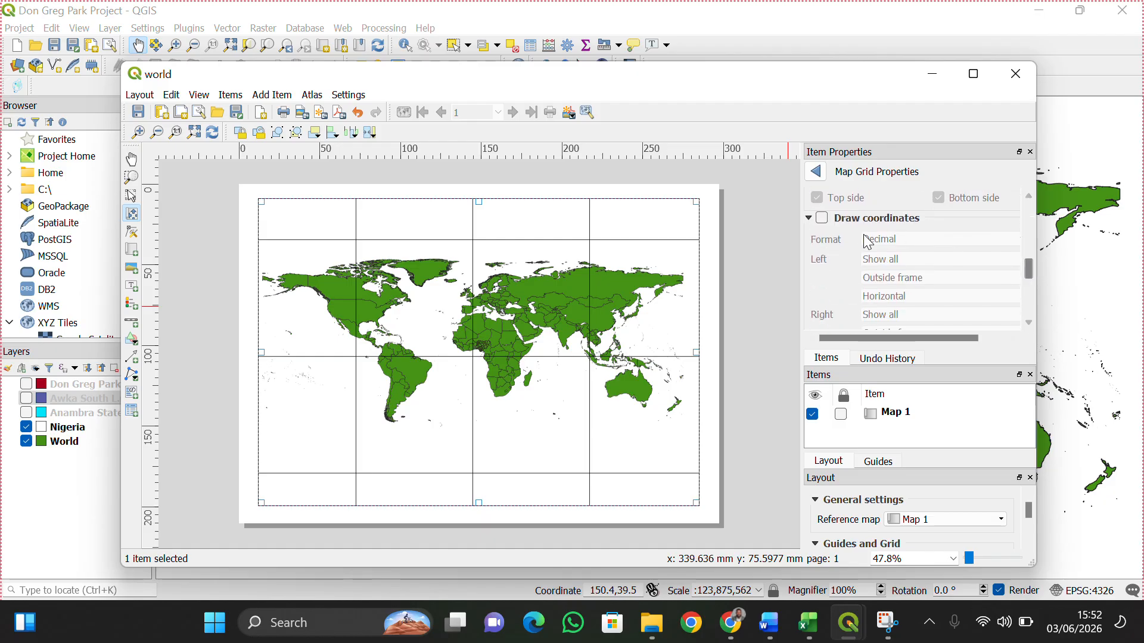
left_click(823, 219)
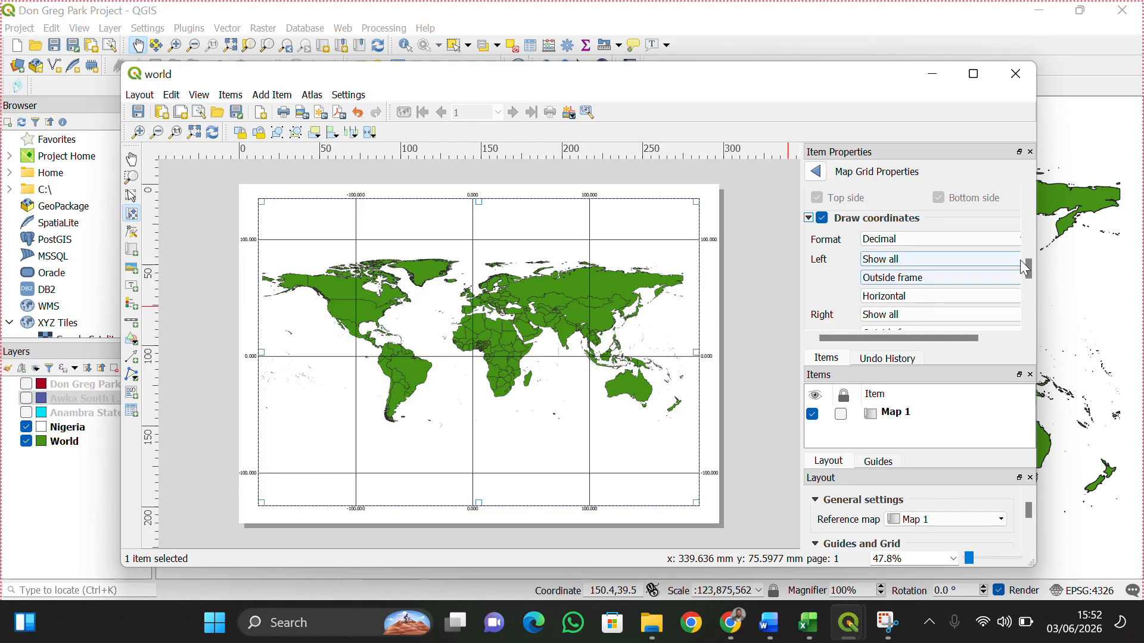
left_click(982, 279)
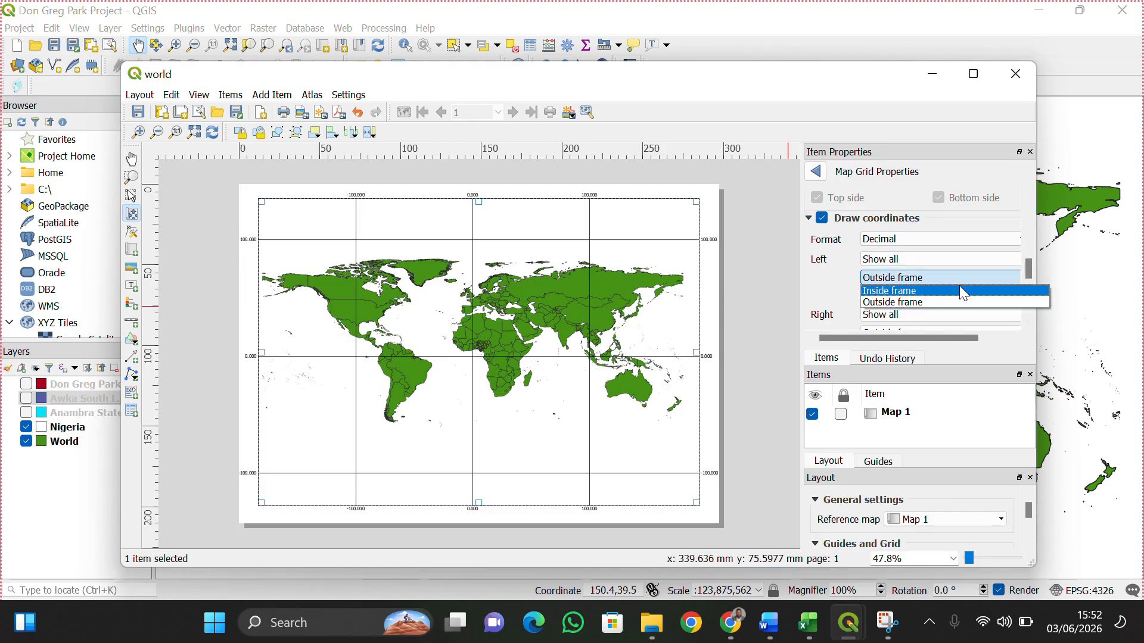
left_click(823, 298)
left_click(941, 297)
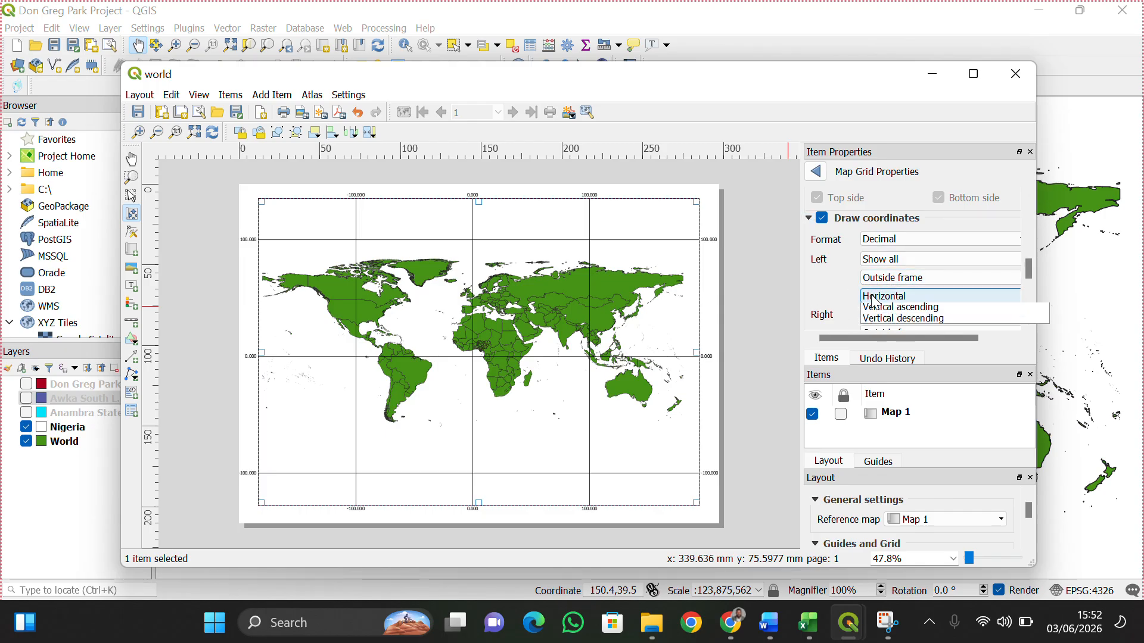
left_click(900, 307)
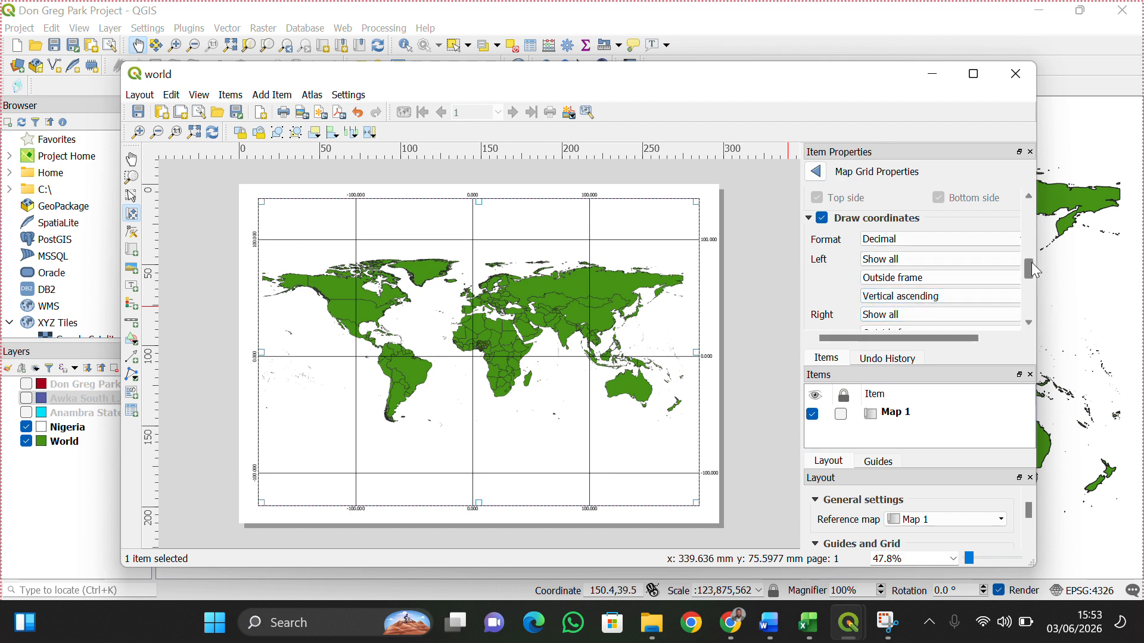
left_click_drag(1031, 262, 1034, 273)
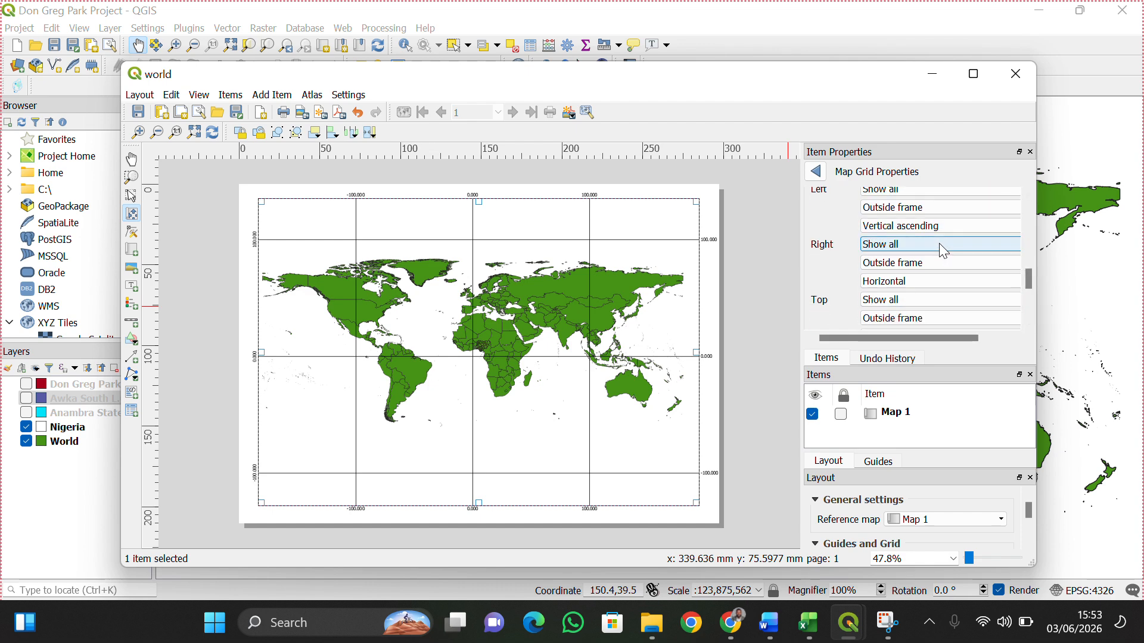
left_click(917, 279)
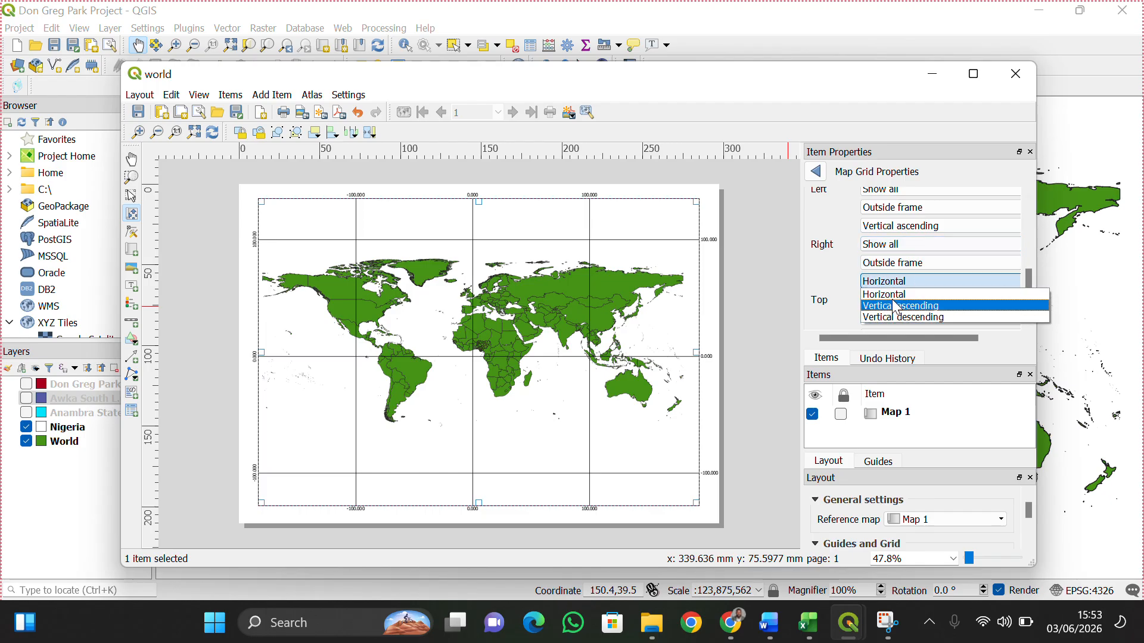
left_click(897, 307)
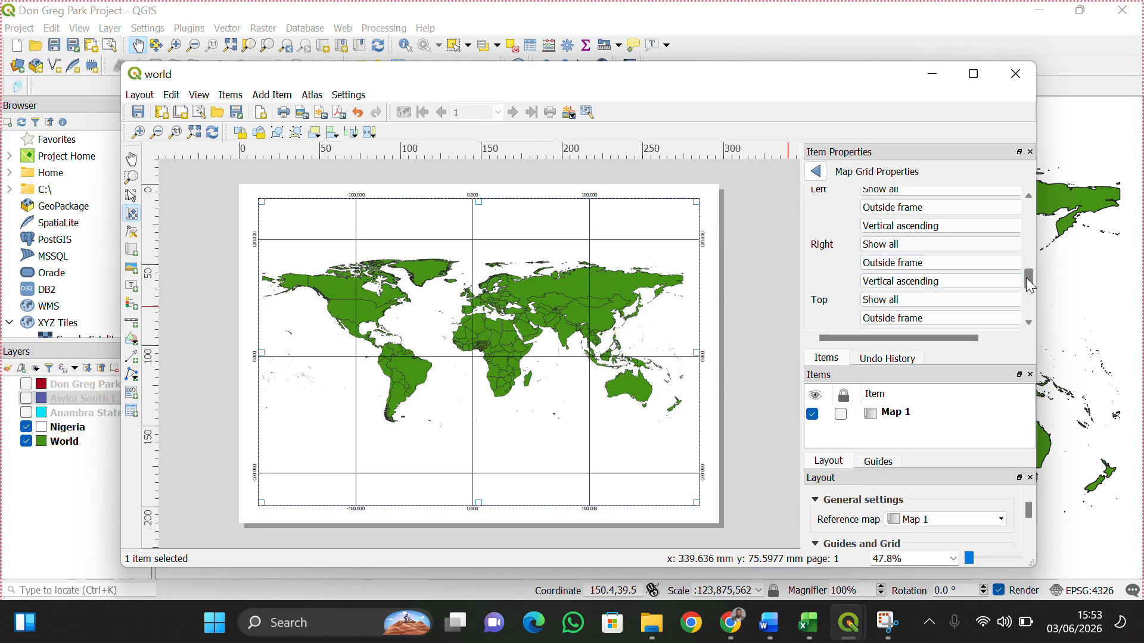
Set the grid coordinate labels' font size to 18.
left_click_drag(1026, 278, 1025, 290)
scroll(1029, 307, "down", 1)
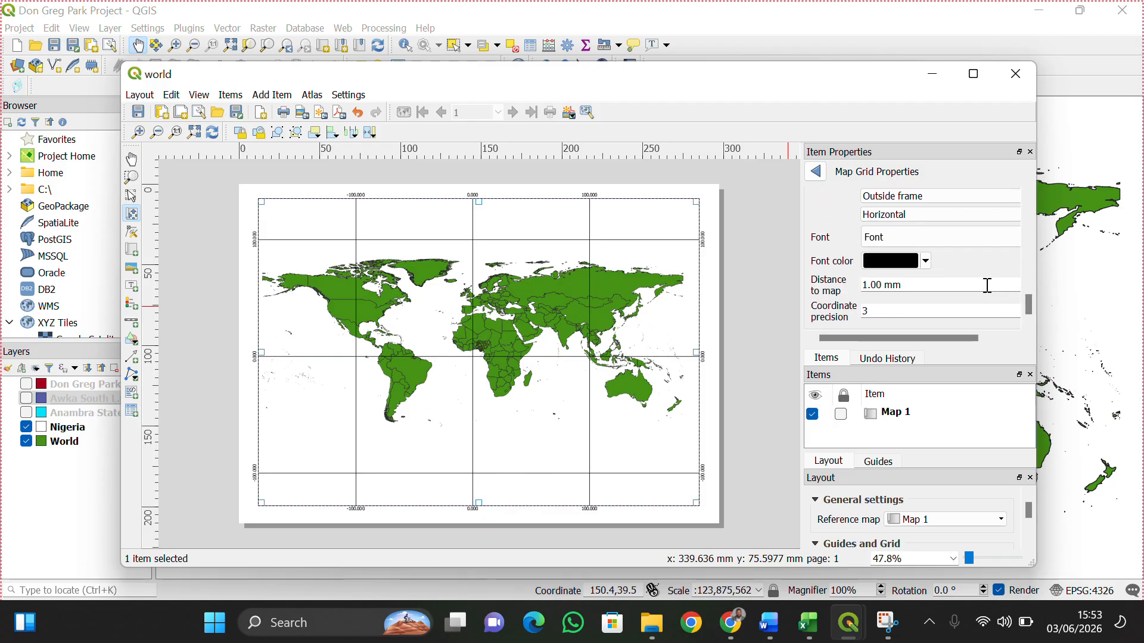
left_click(912, 234)
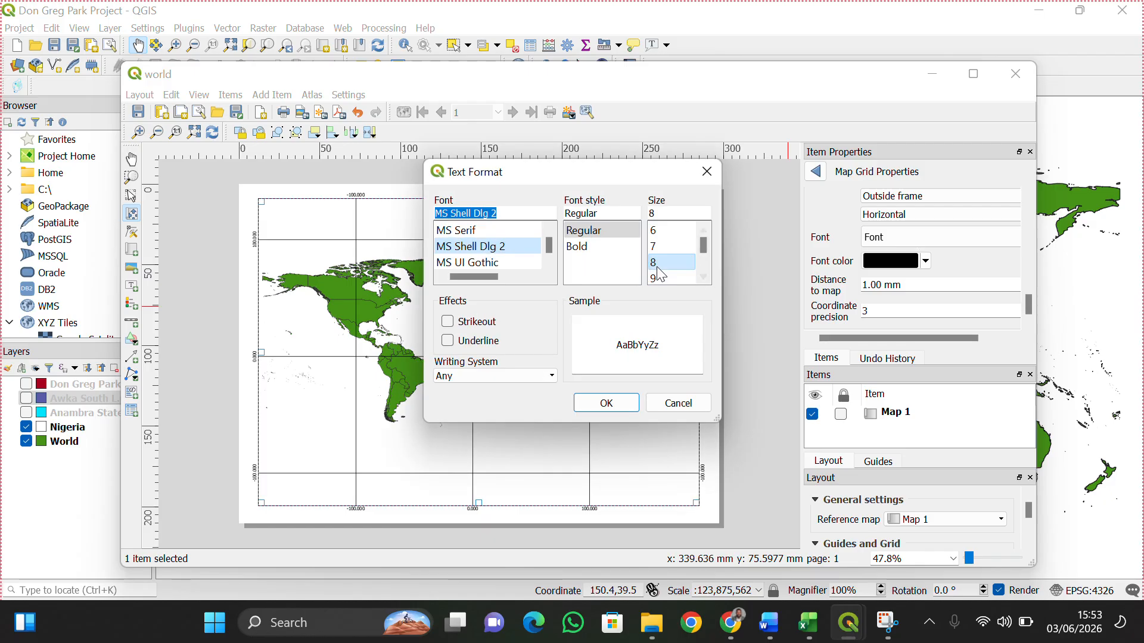
left_click_drag(702, 248, 695, 256)
left_click(672, 247)
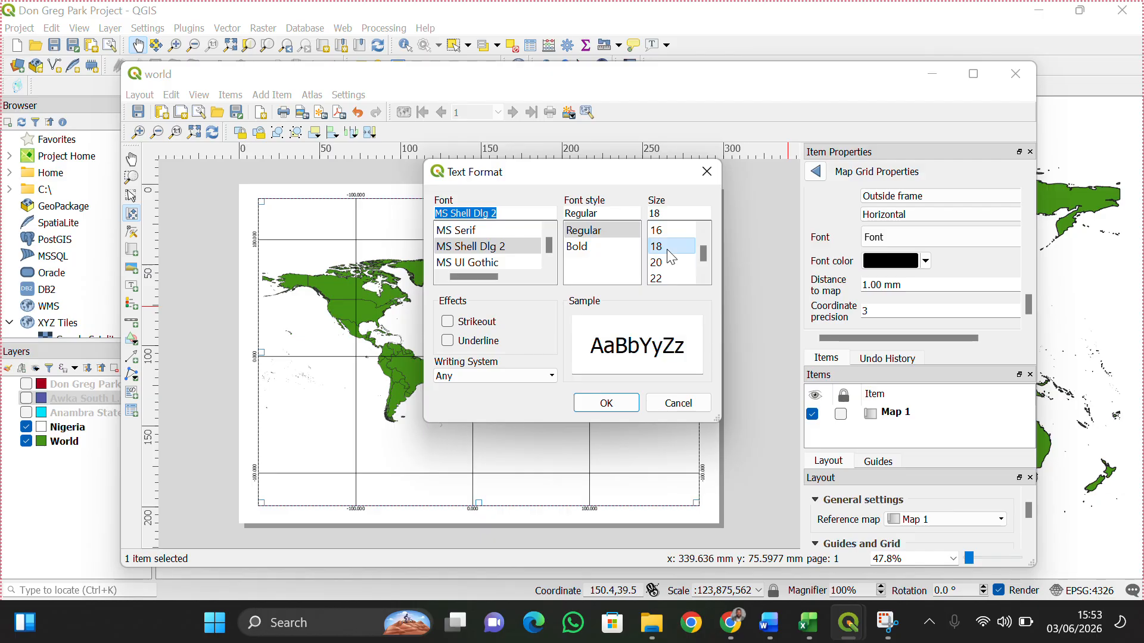
left_click(607, 404)
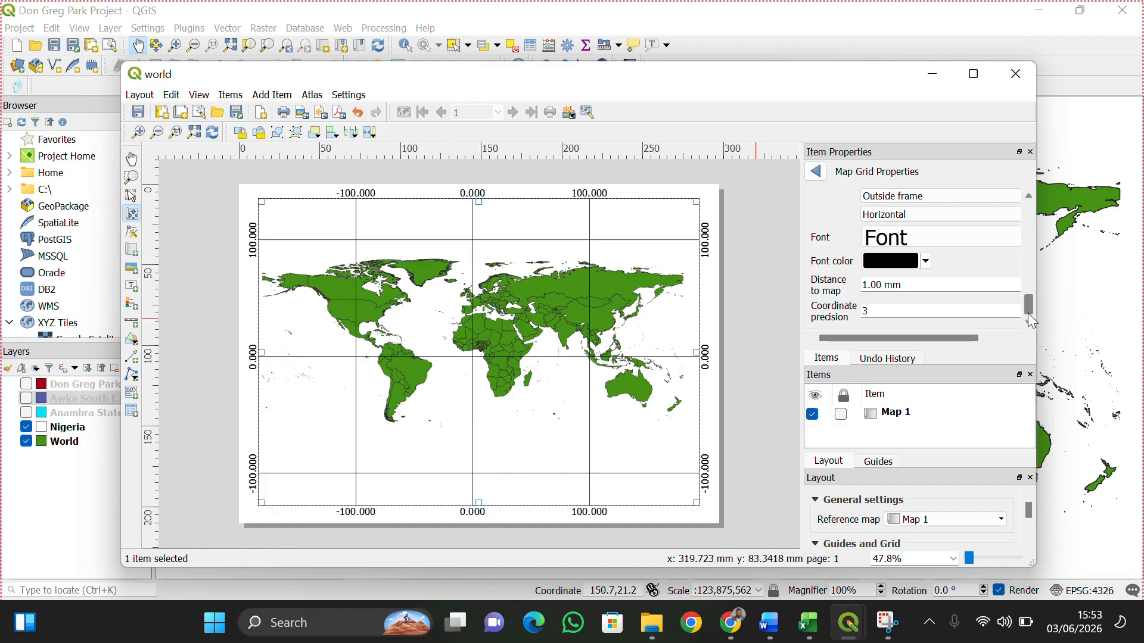
Change the world map's grid coordinate format to Decimal with suffix.
scroll(1029, 305, "up", 1)
left_click_drag(1032, 308, 976, 195)
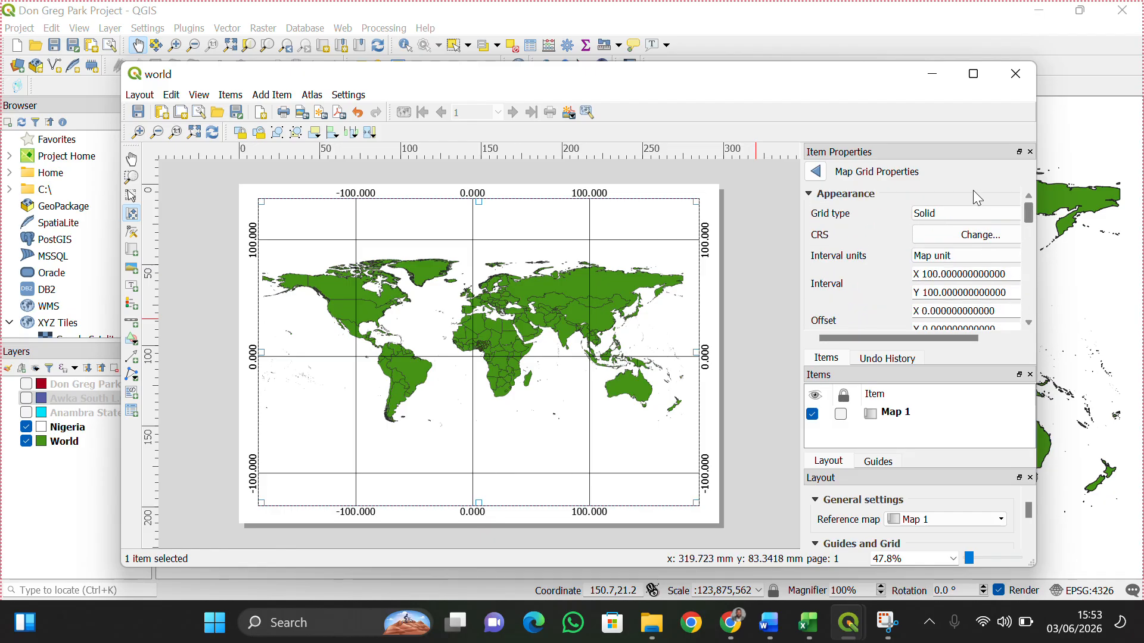
left_click(809, 194)
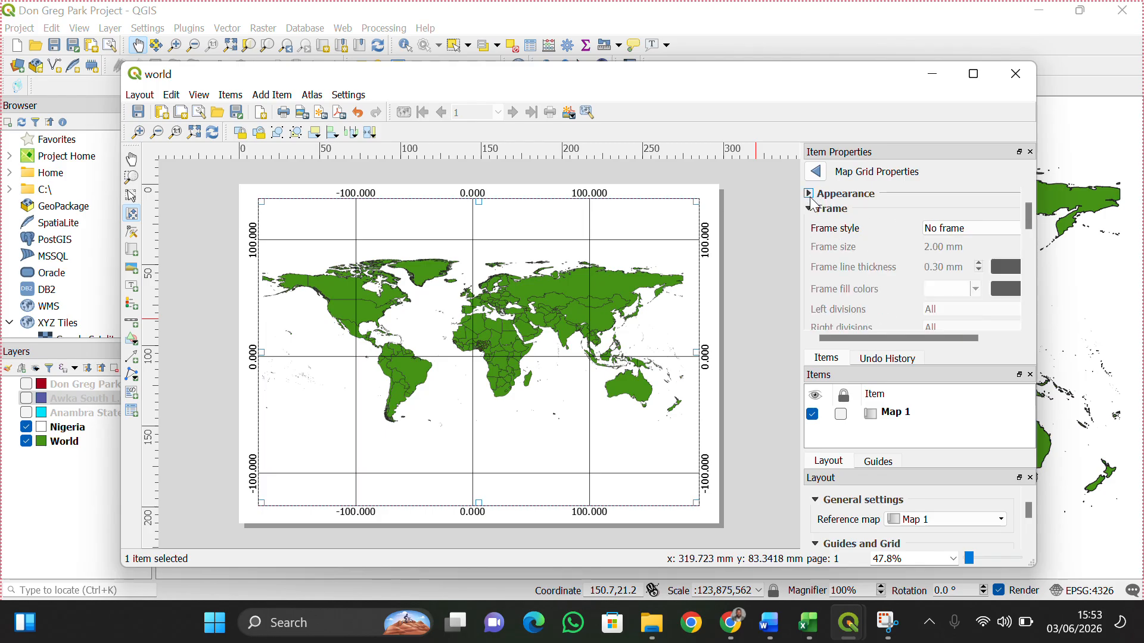
left_click(809, 195)
left_click(809, 194)
left_click(809, 208)
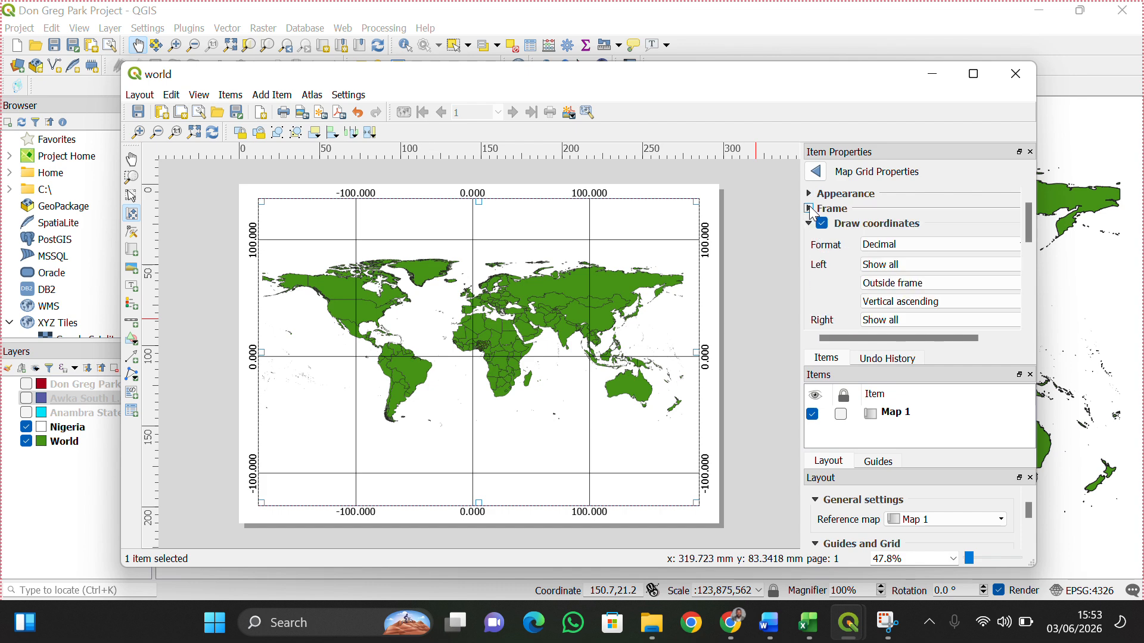
left_click(1018, 250)
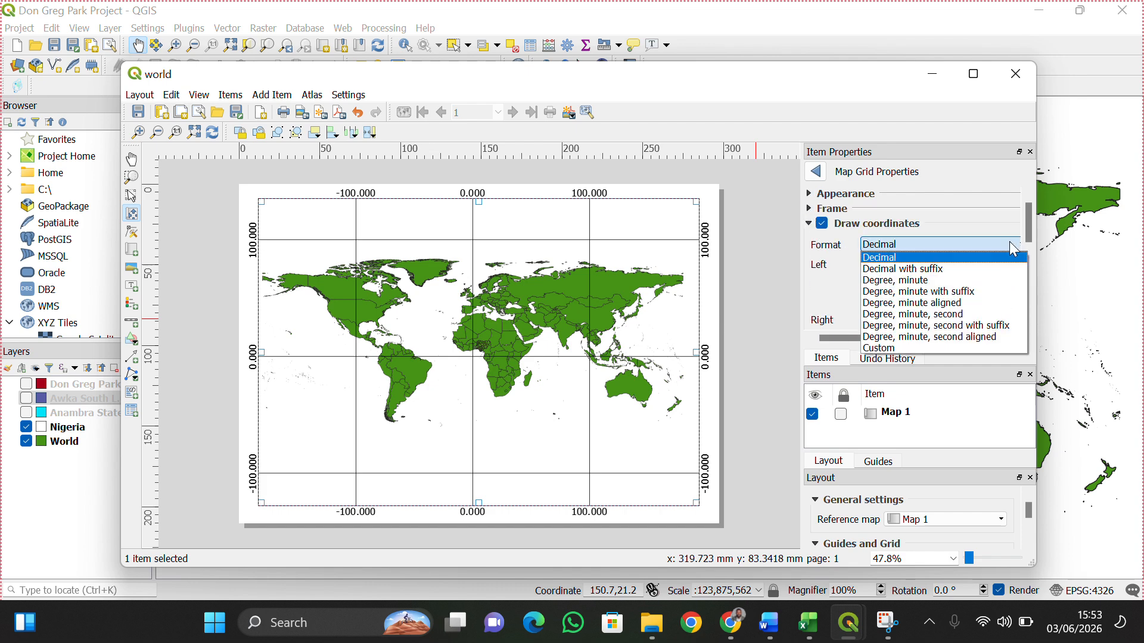
left_click(923, 269)
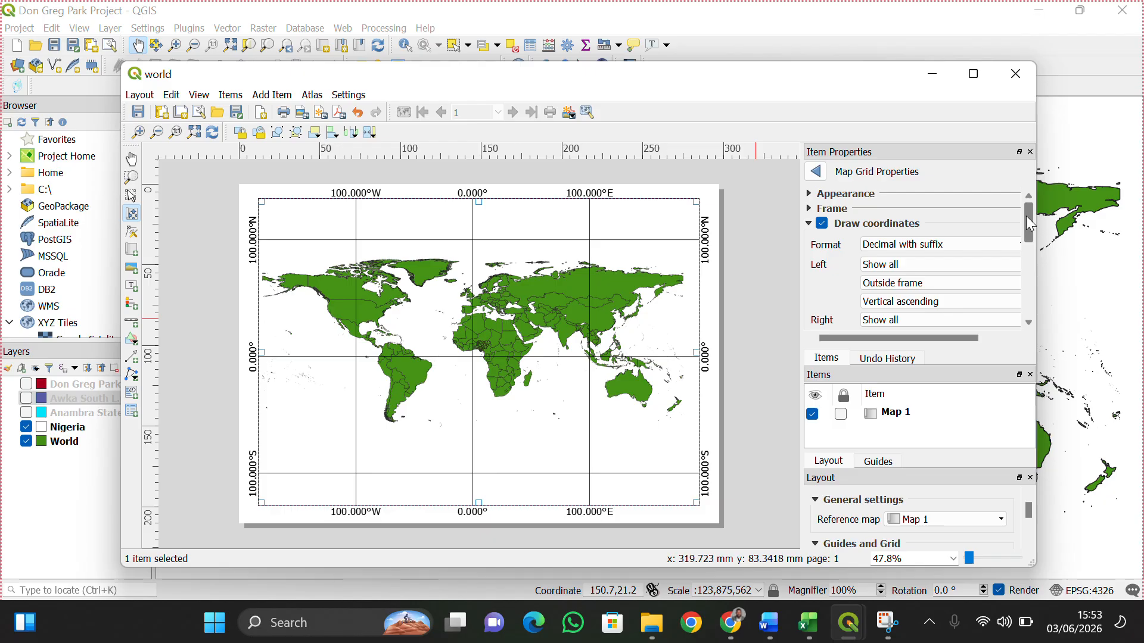
Set the world map grid's frame style to Zebra.
left_click(810, 194)
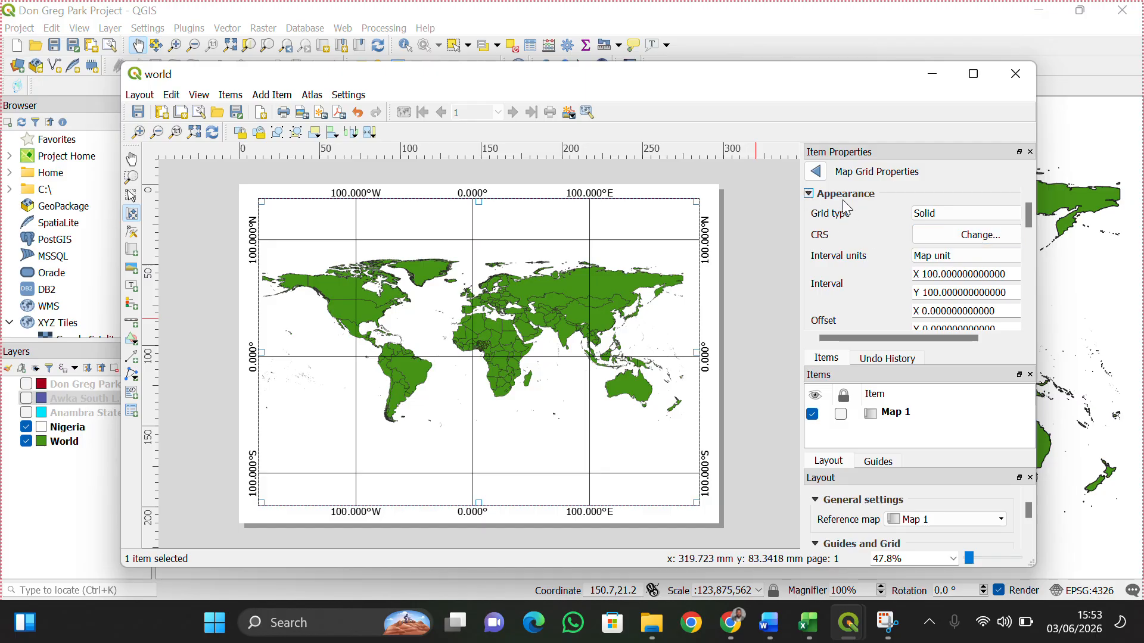
left_click(809, 194)
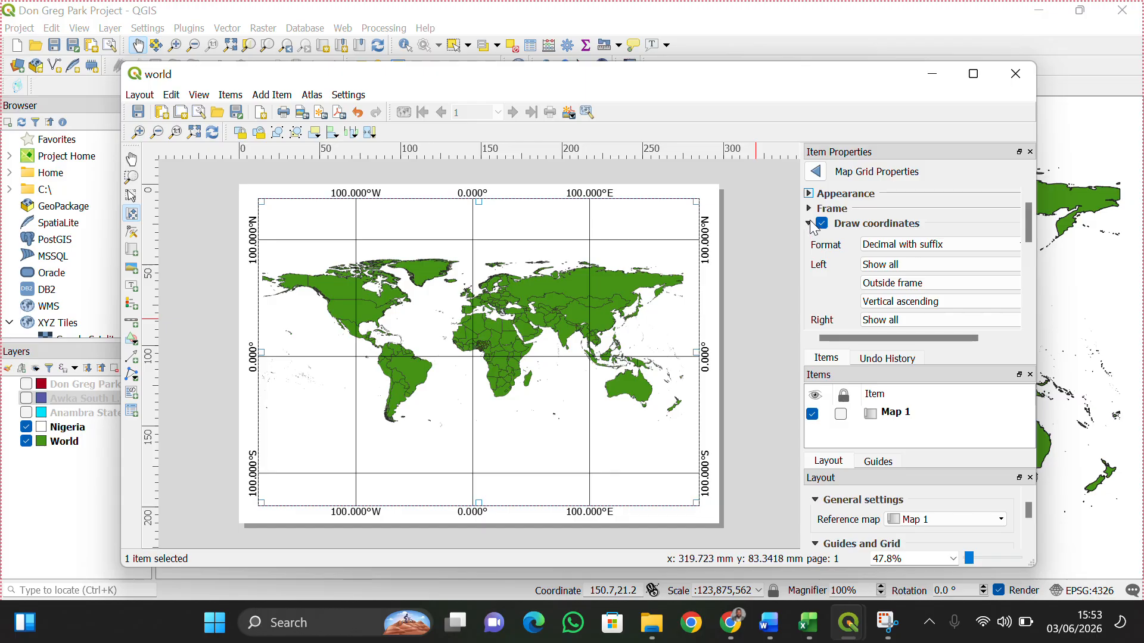
mouse_move(1027, 224)
left_mouse_down()
mouse_move(1026, 235)
mouse_move(1018, 221)
left_mouse_up()
left_click(812, 210)
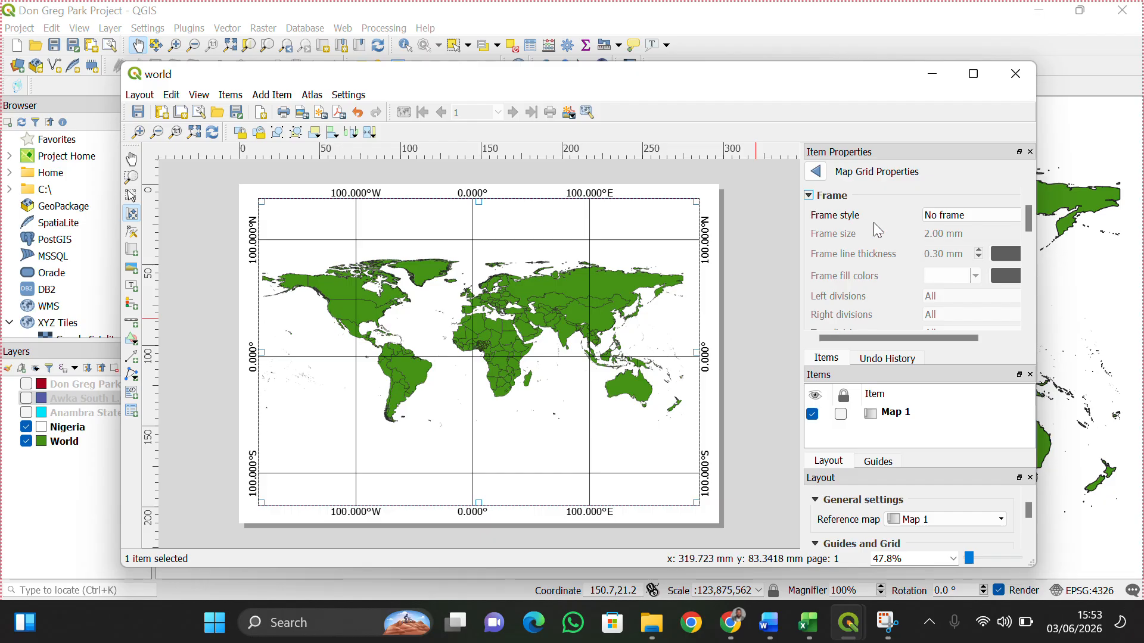
left_click(952, 216)
left_click(943, 241)
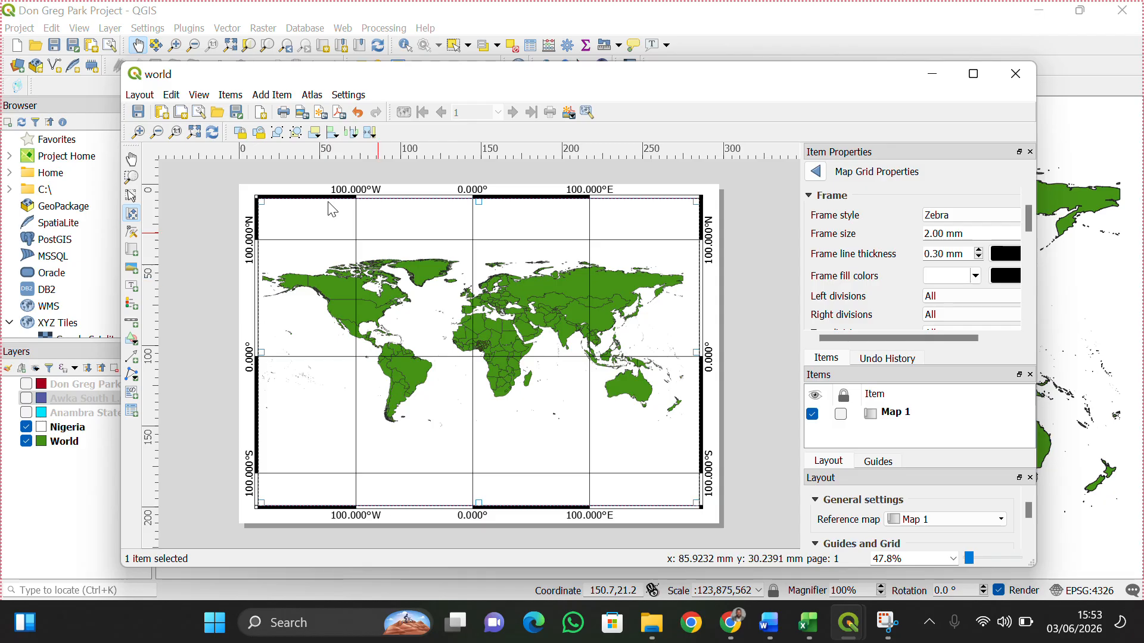
Export the world layout as a JPEG image named "world" in the FOW 212 Practical folder at 600 dpi.
left_click(129, 95)
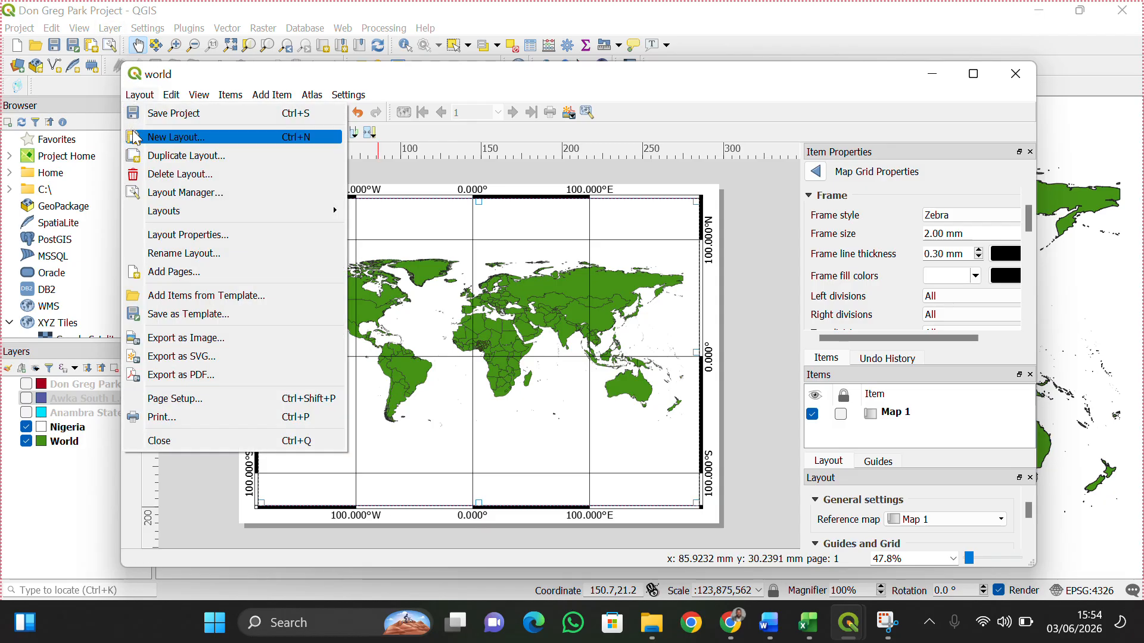
left_click(159, 336)
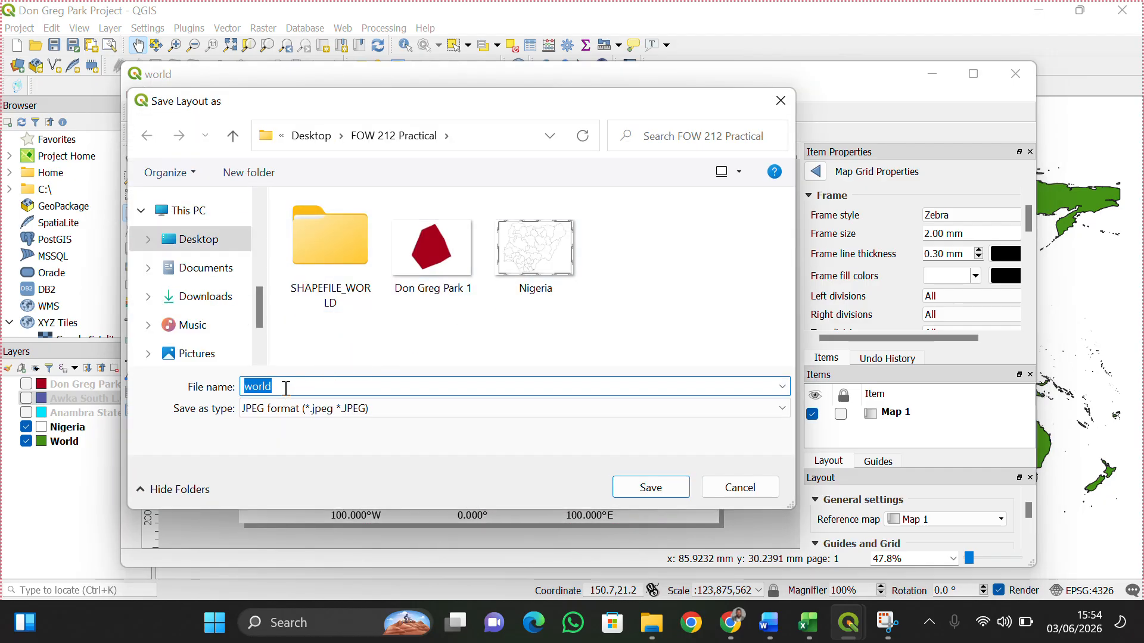
left_click(647, 486)
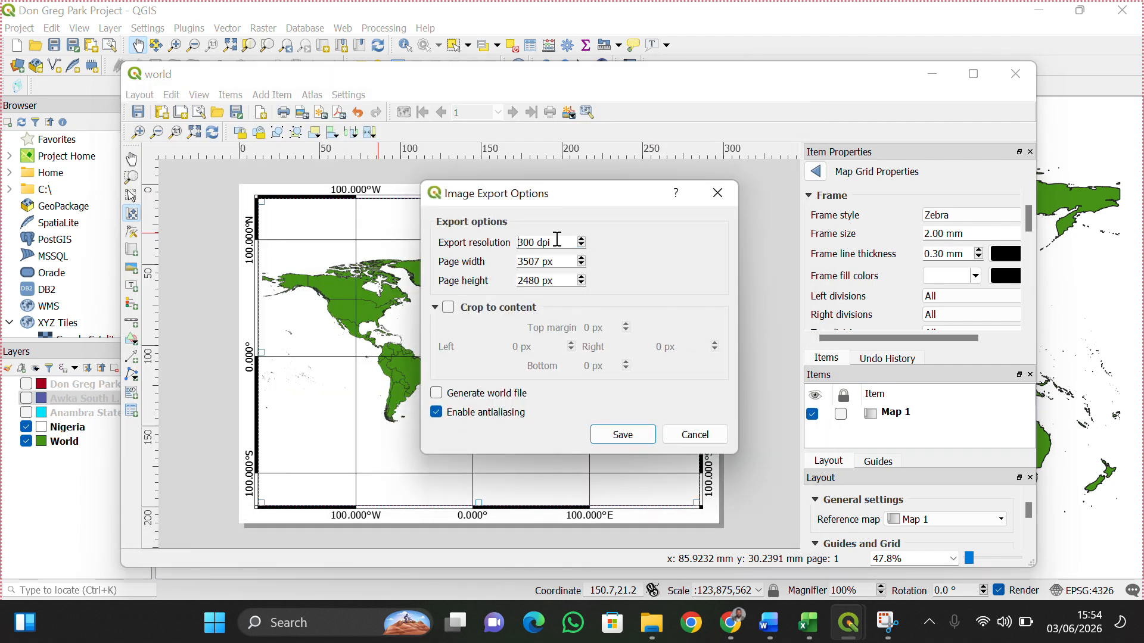
key("Delete")
type("6")
key("Return")
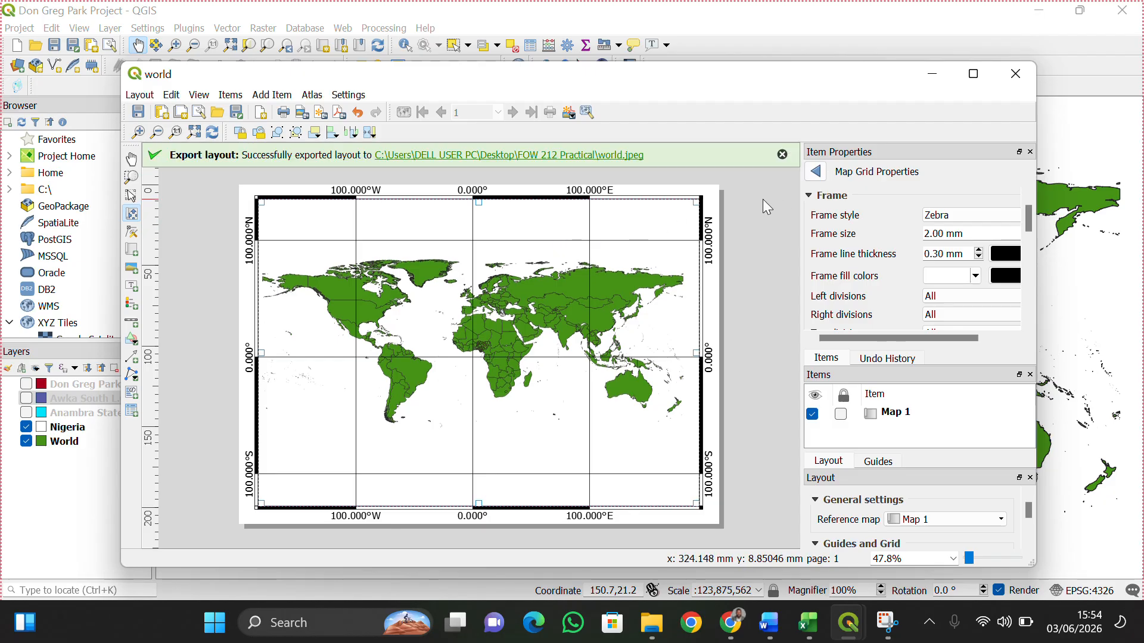
left_click(1000, 212)
left_click(1011, 217)
left_click(1029, 220)
left_click(809, 196)
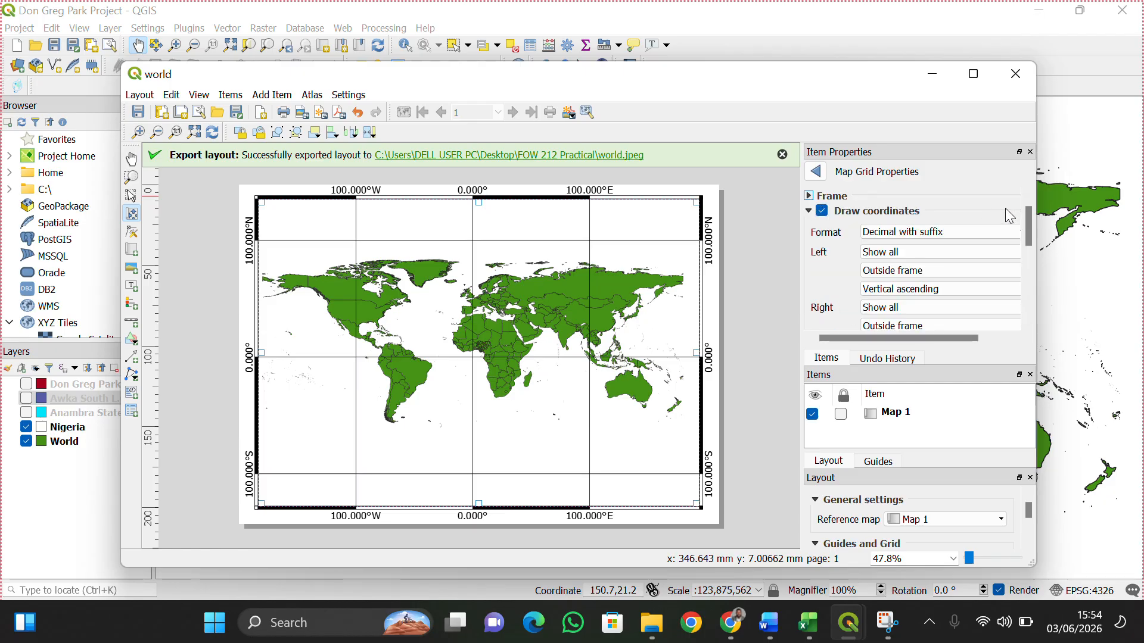
left_click_drag(1026, 229, 1017, 184)
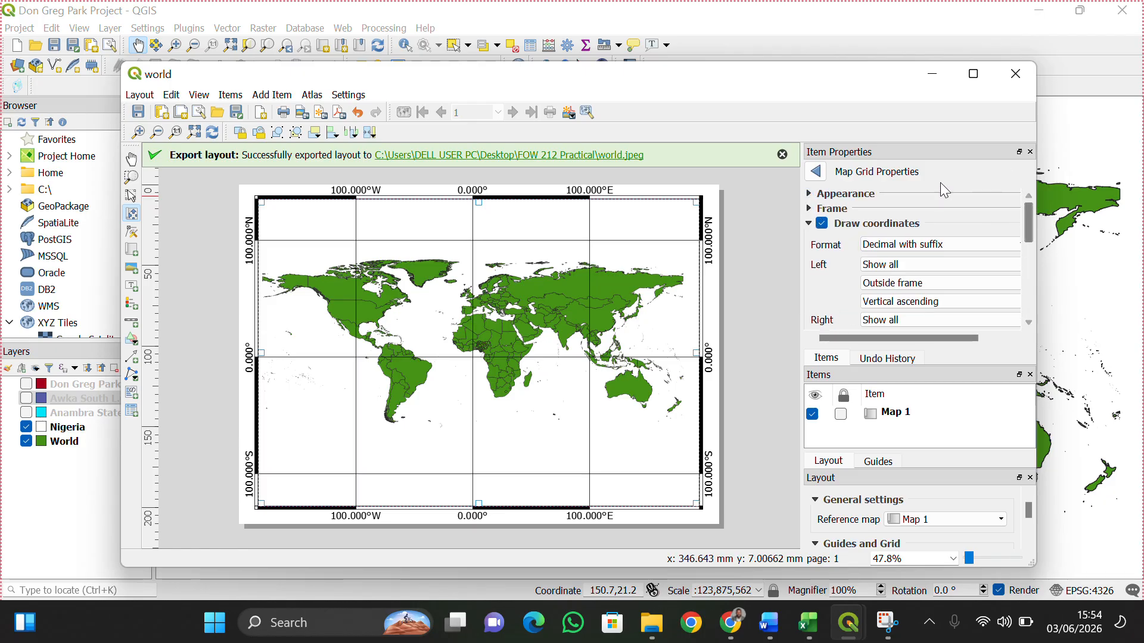
Set the world map's grid type to Frame and annotations only, and save the project.
left_click(810, 194)
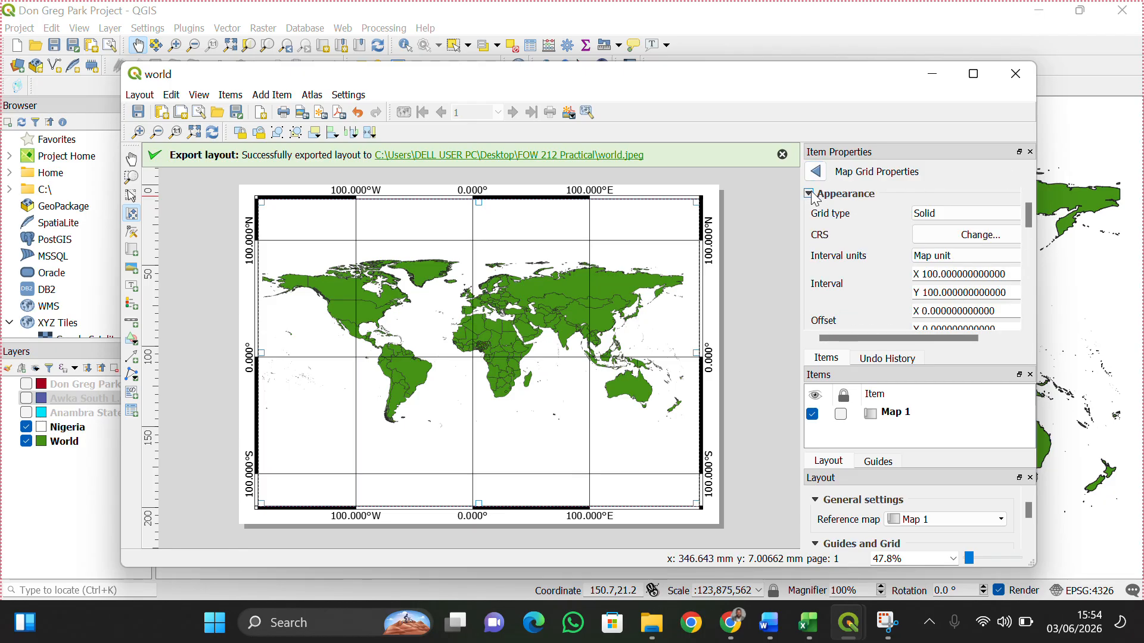
left_click(931, 213)
left_click(936, 262)
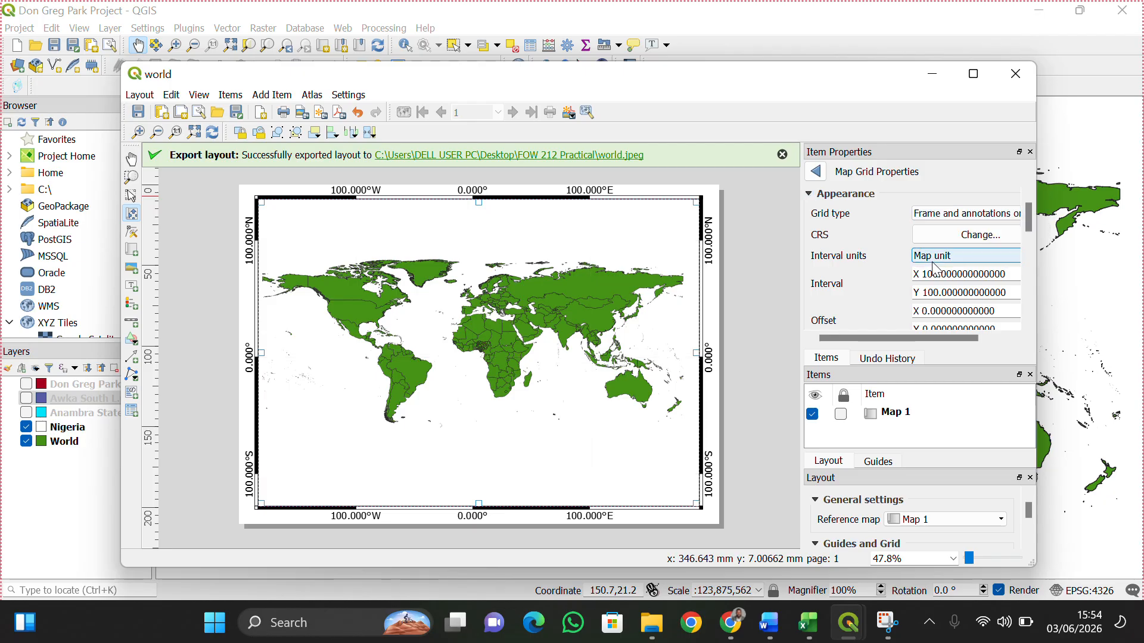
left_click(140, 113)
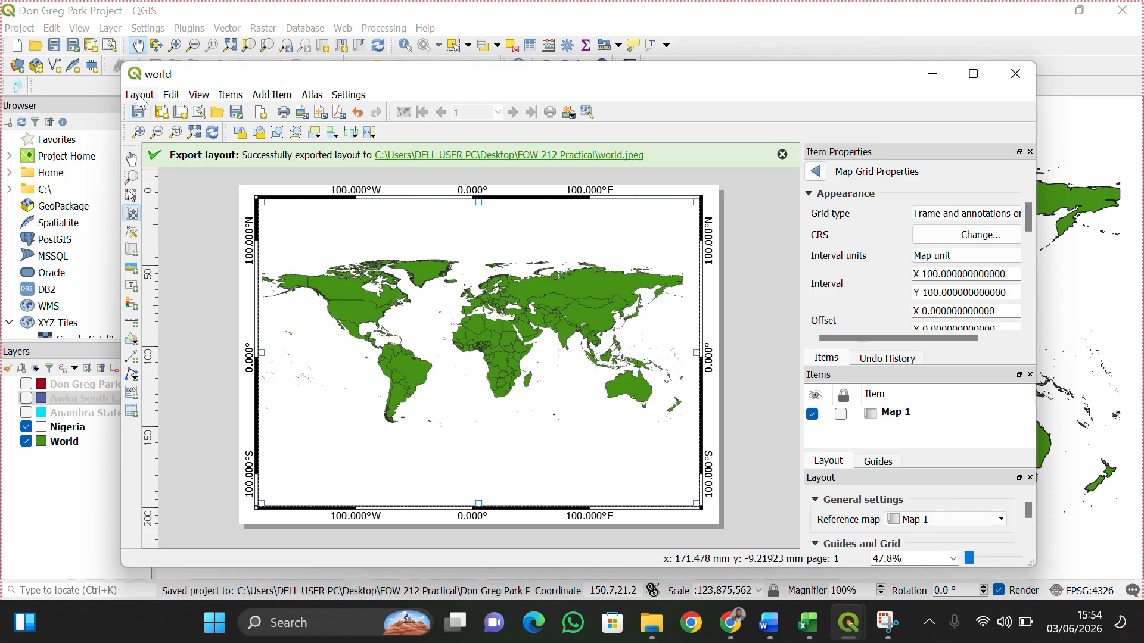
Re-export the world layout as the JPEG image "world" at 600 dpi, replacing the existing file.
left_click(139, 94)
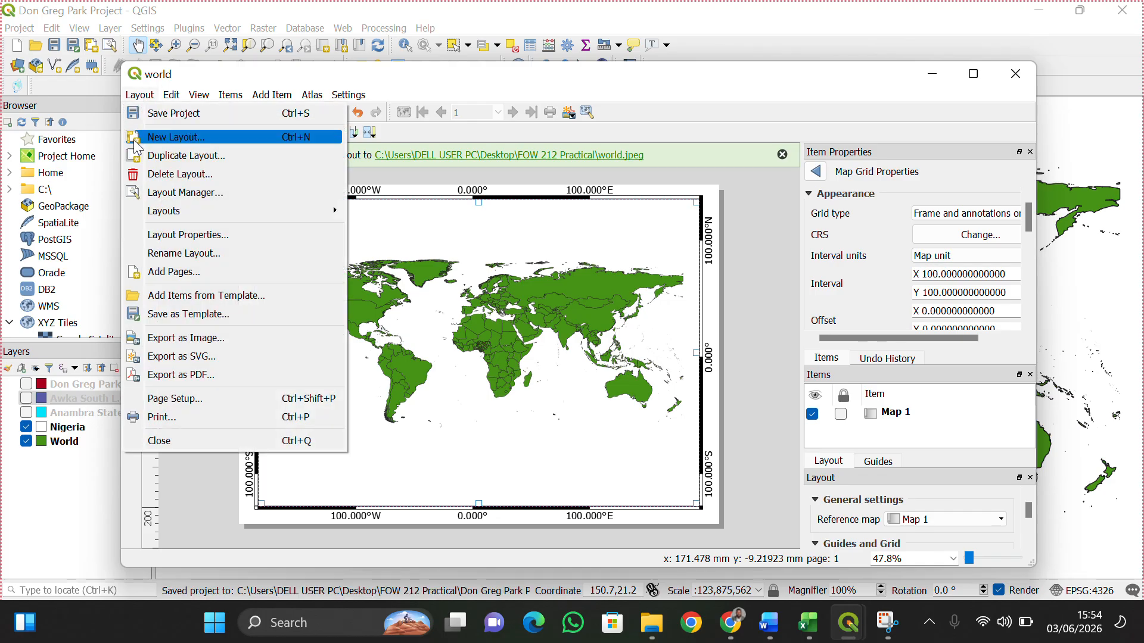
left_click(159, 338)
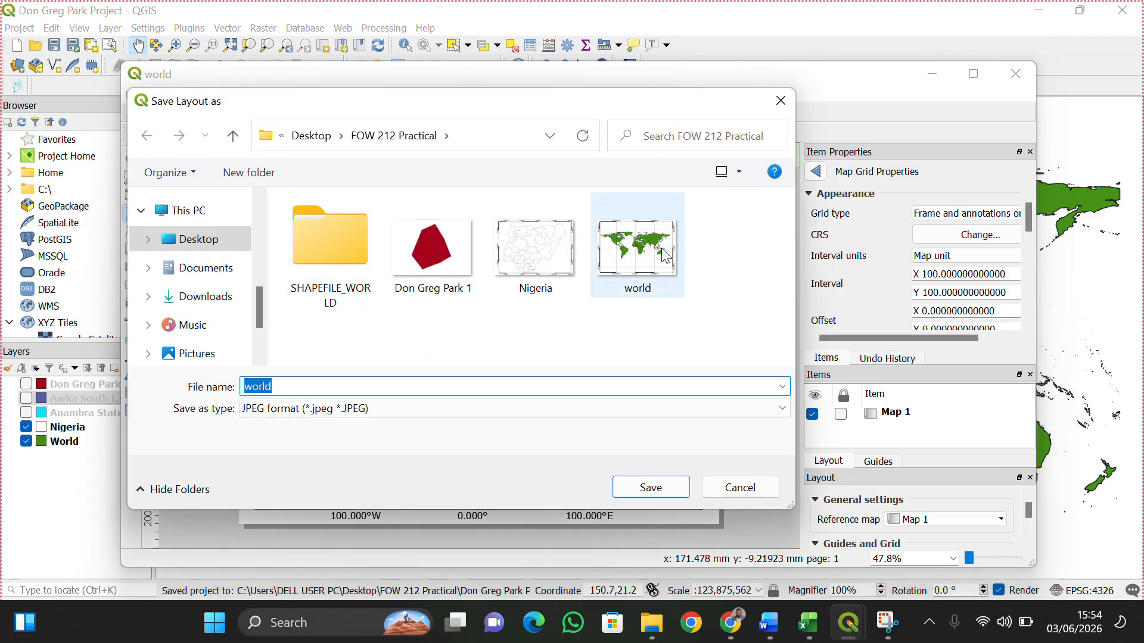
left_click(642, 490)
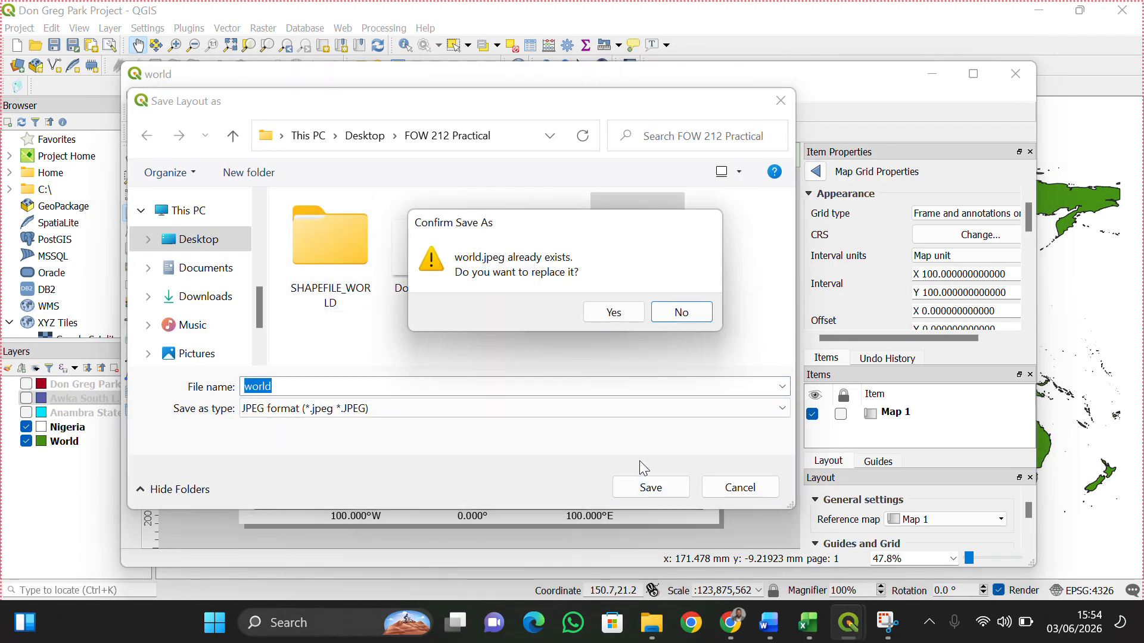
left_click(600, 317)
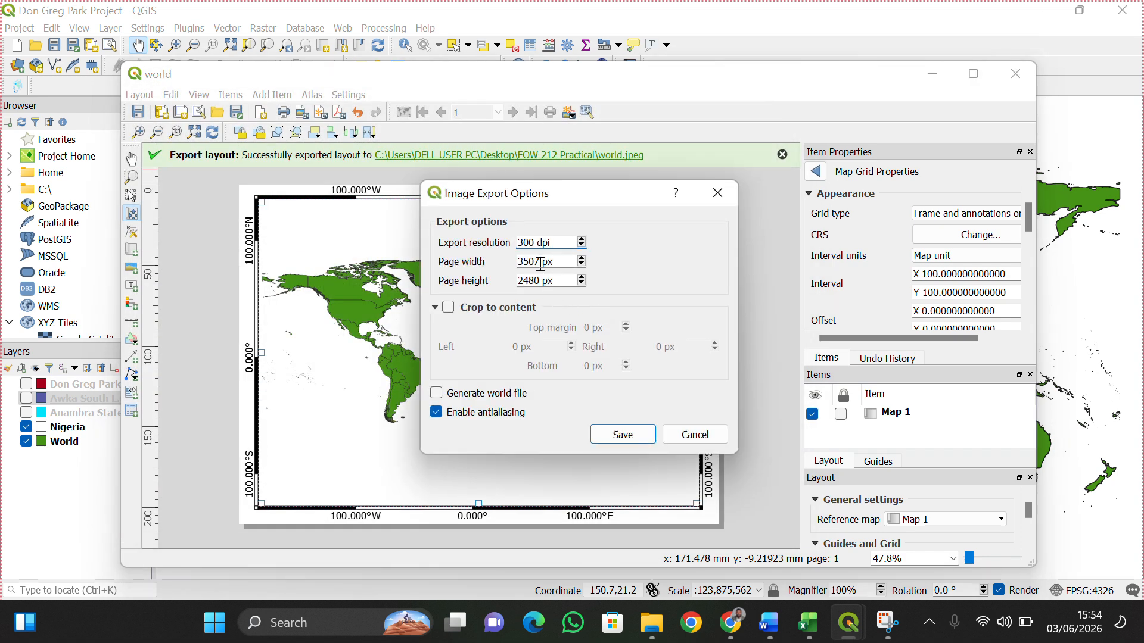
key("Delete")
type("6")
key("Return")
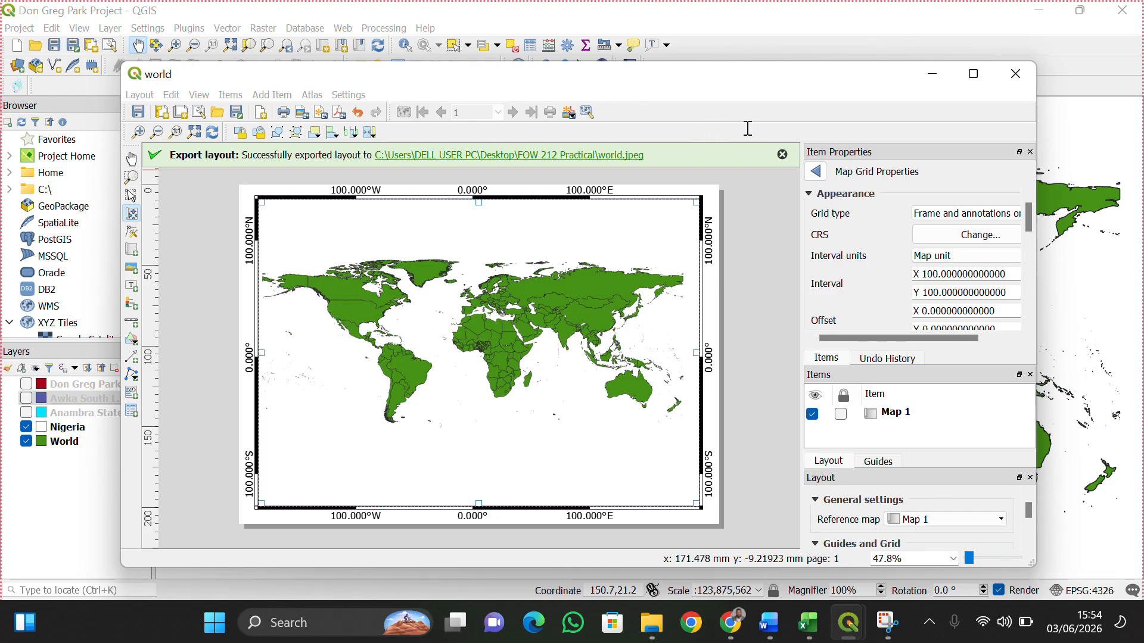
left_click(932, 74)
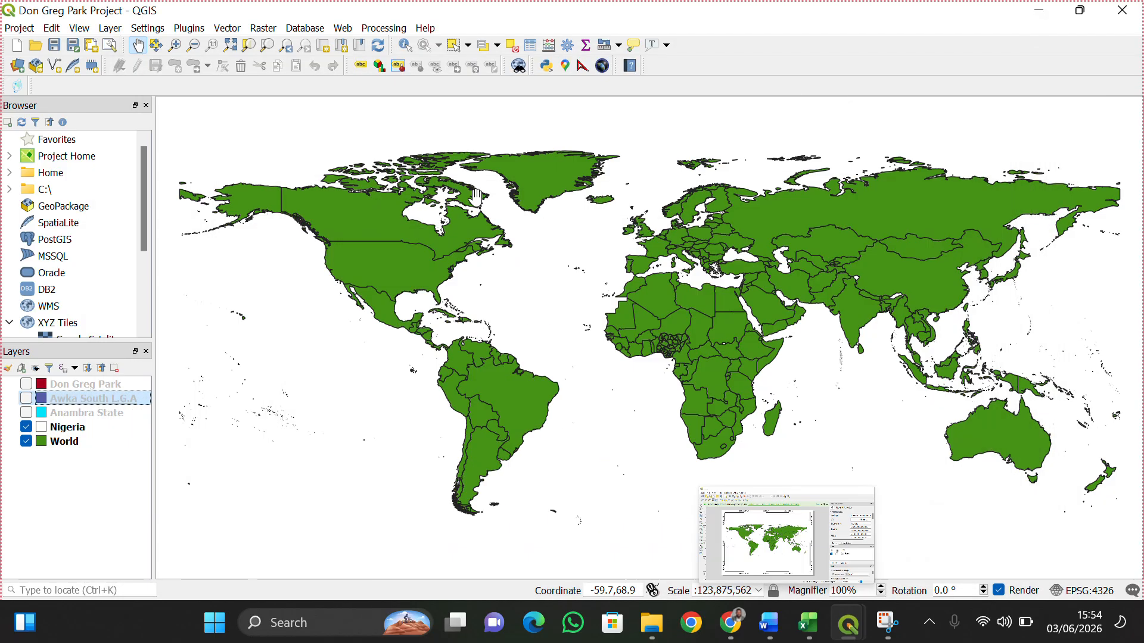
Show the Anambra State layer, hide the World layer, and fit the visible layers in the map canvas.
left_click(26, 414)
left_click(26, 442)
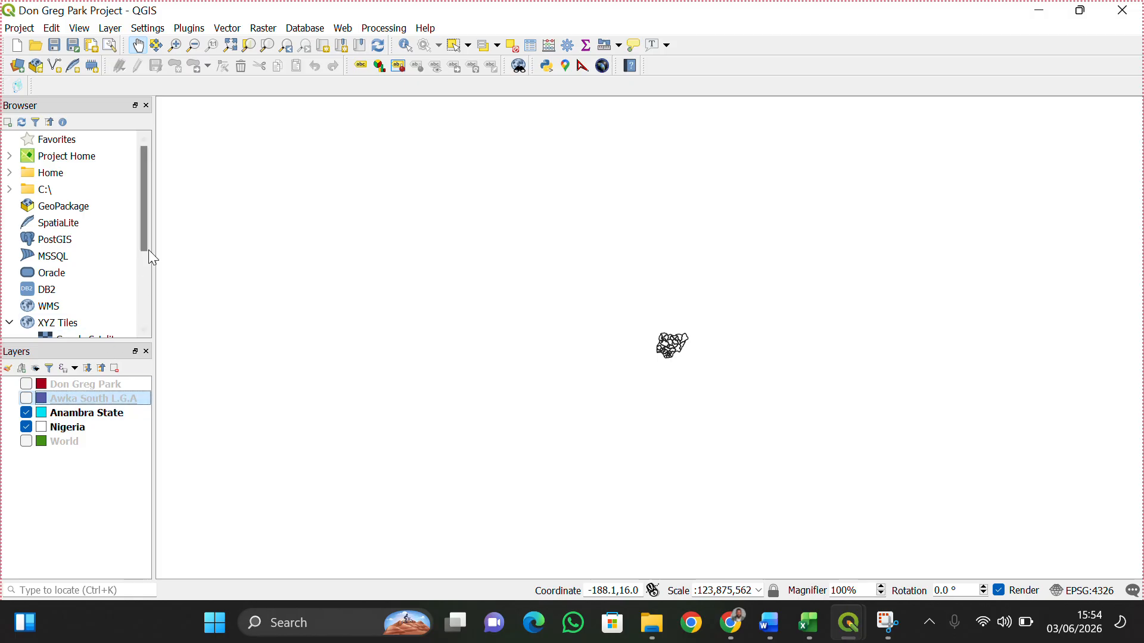
left_click(230, 47)
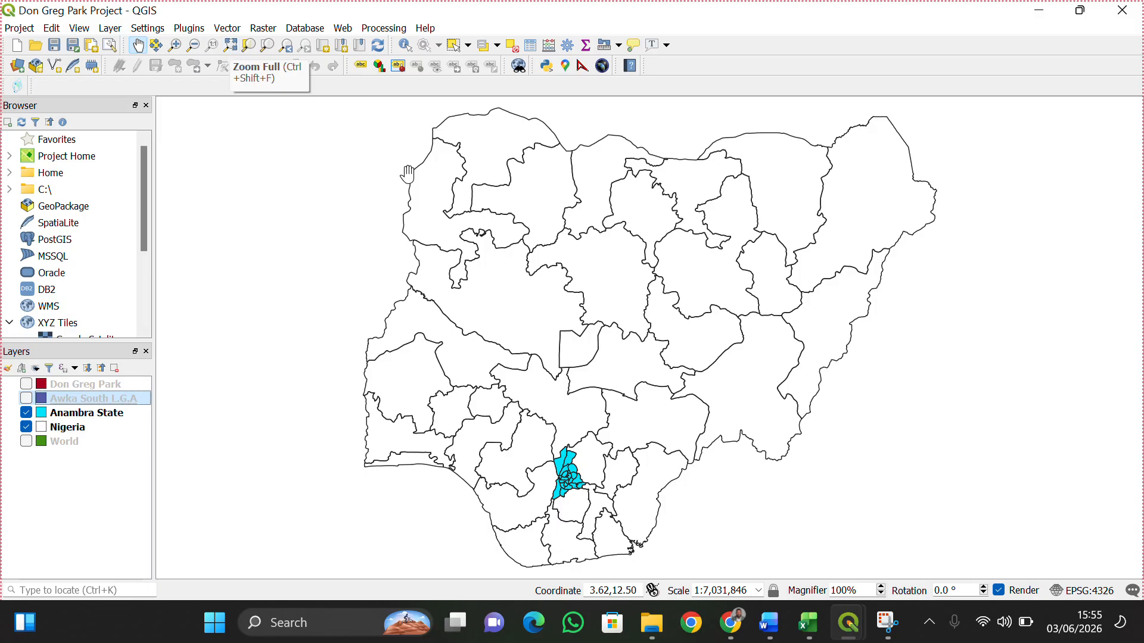
Switch to the Don Greg Park layout and update the Nigeria map's preview to include the Anambra State layer.
mouse_move(888, 622)
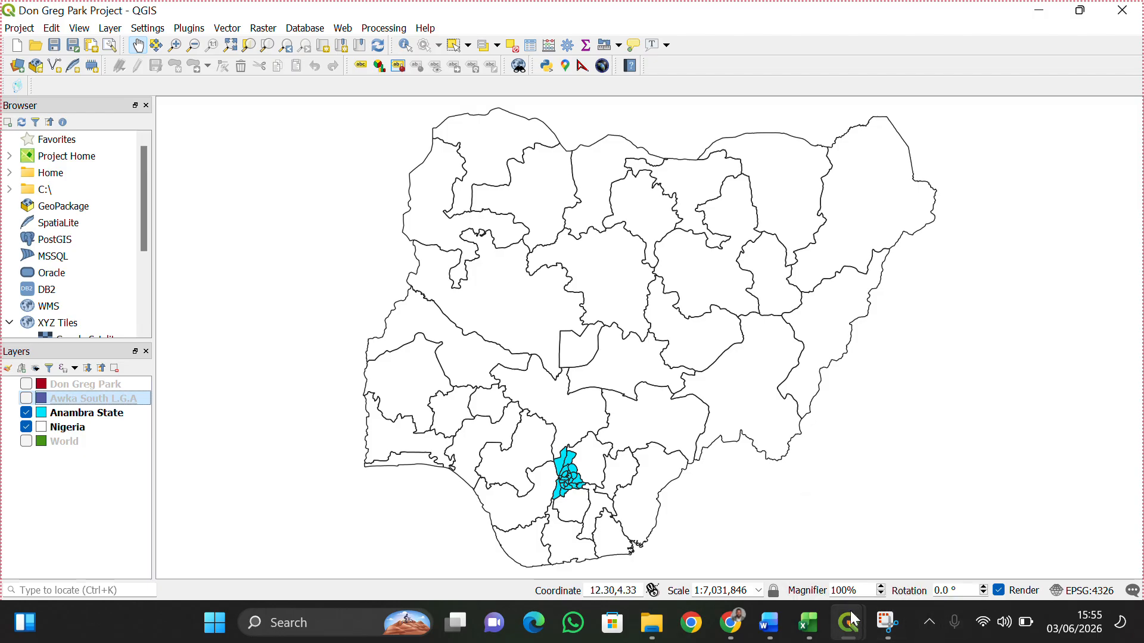
mouse_move(848, 622)
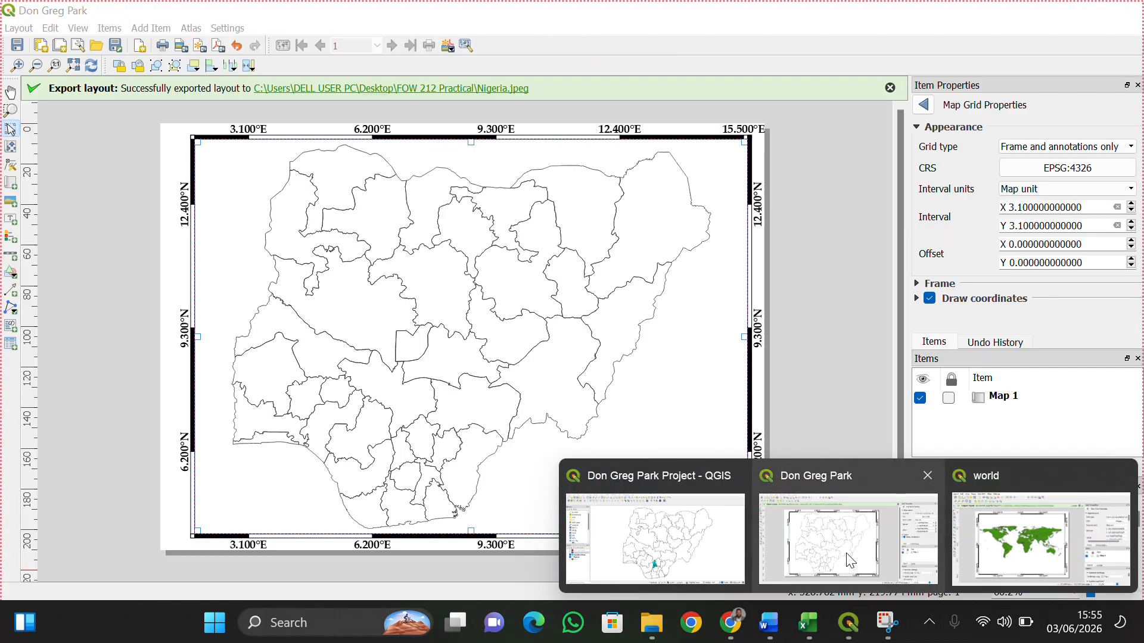
left_click(848, 557)
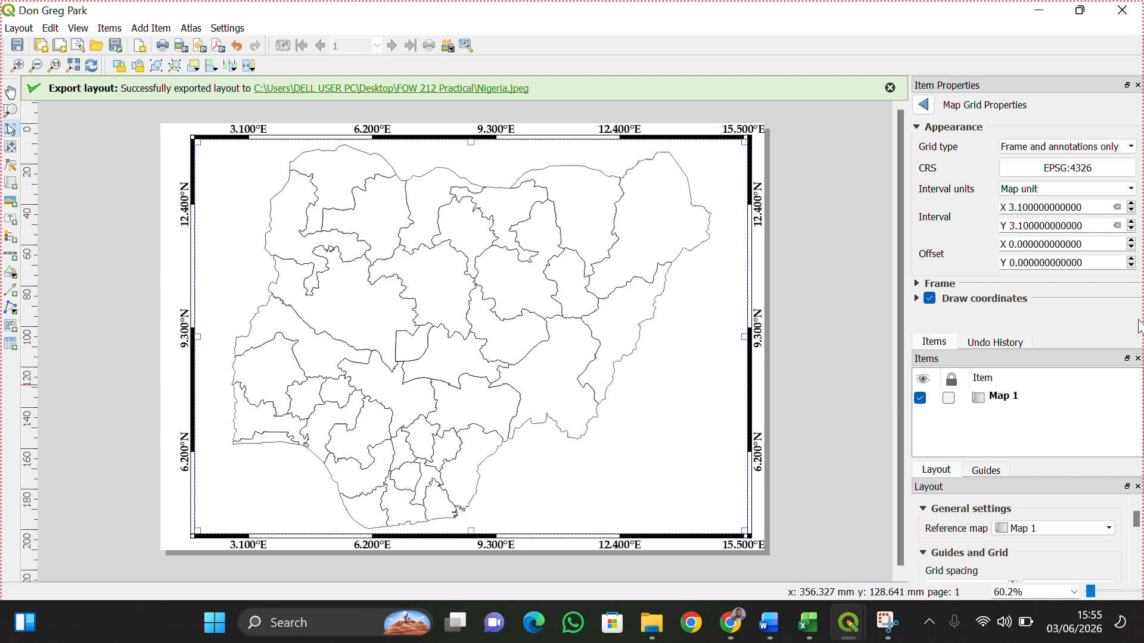
left_click(924, 106)
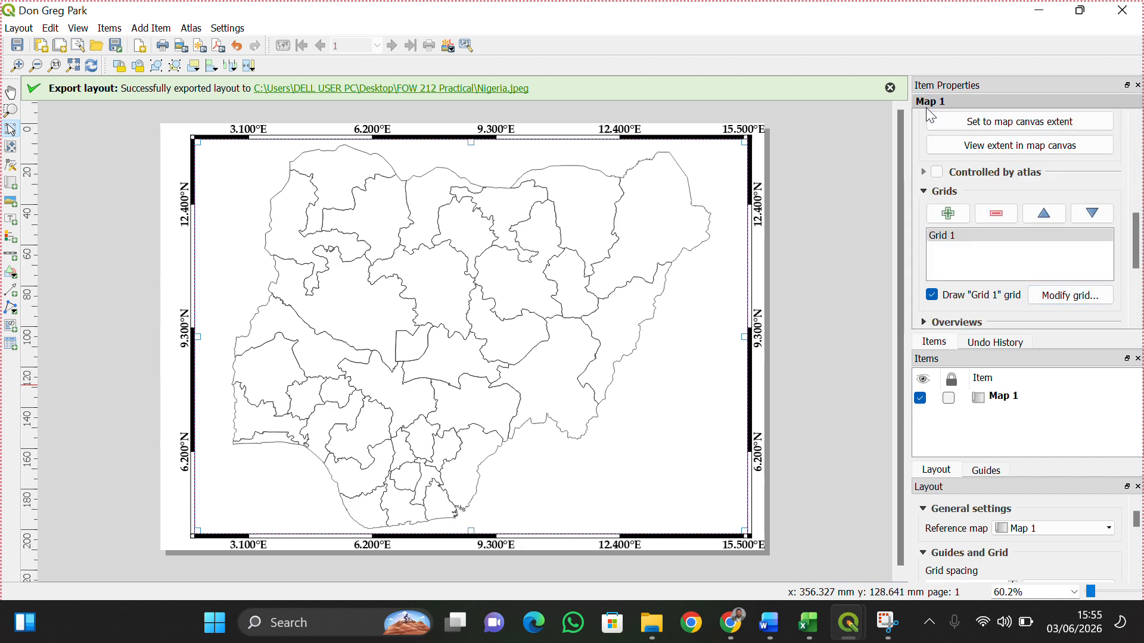
scroll(1014, 190, "up", 5)
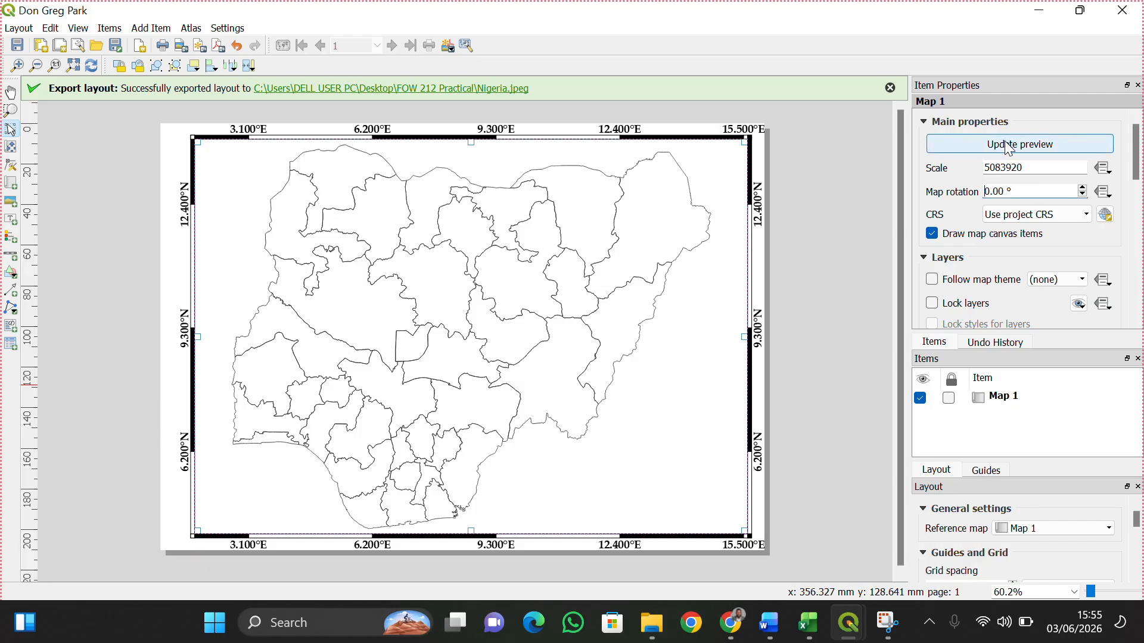
left_click(1010, 148)
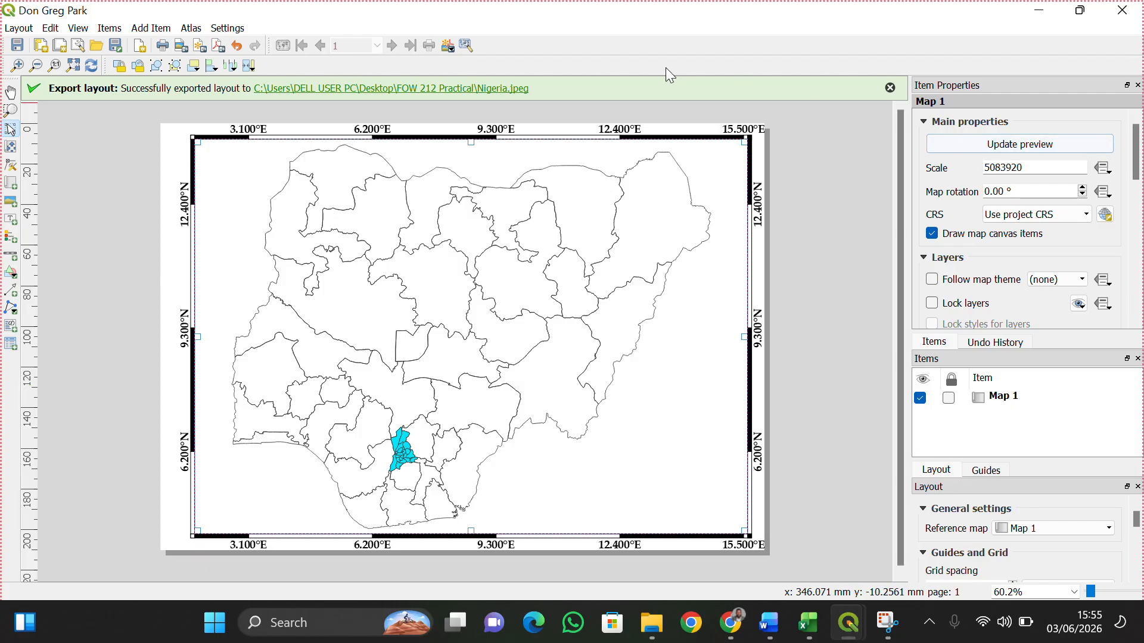
Re-export the Don Greg Park layout as the JPEG image "Nigeria" at 600 dpi, replacing the existing file.
left_click(19, 31)
left_click(34, 264)
left_click(420, 184)
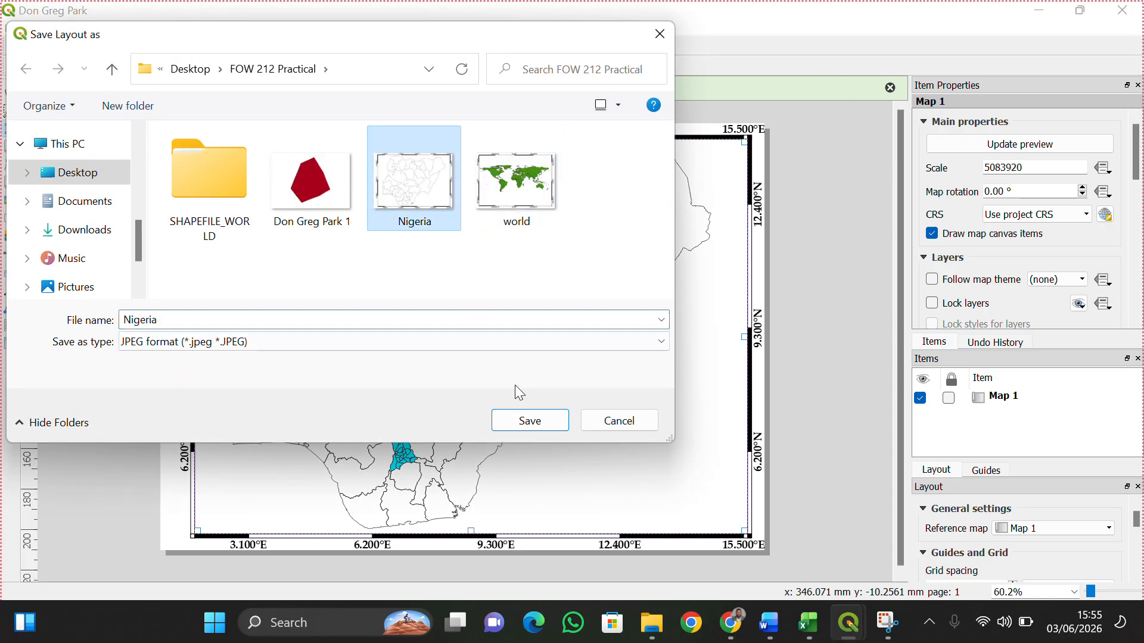
left_click(536, 428)
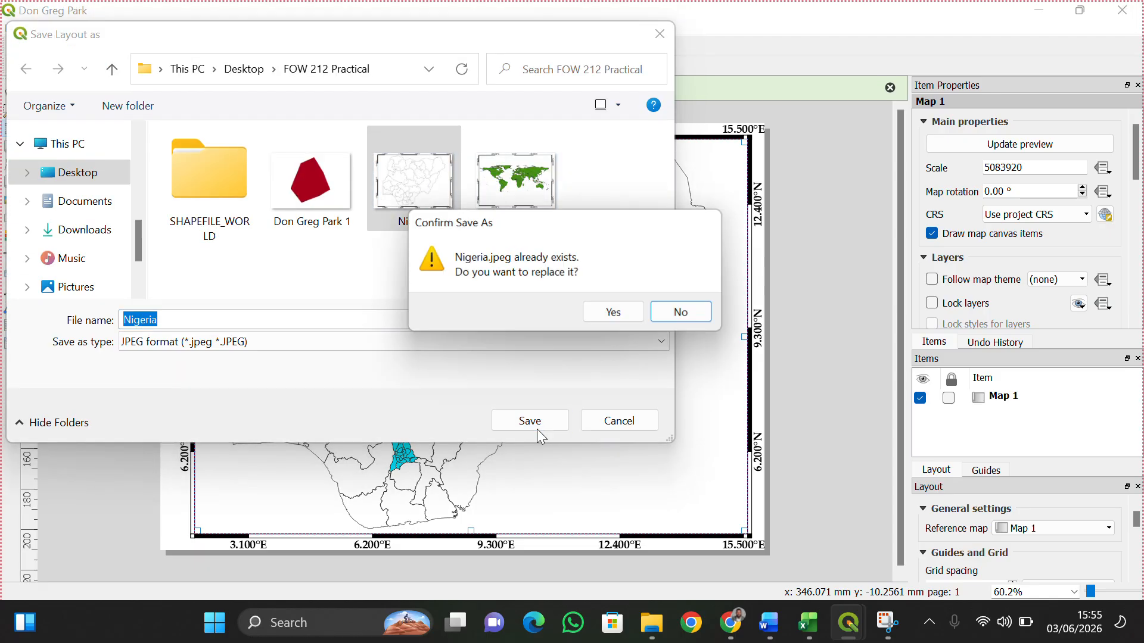
left_click(607, 312)
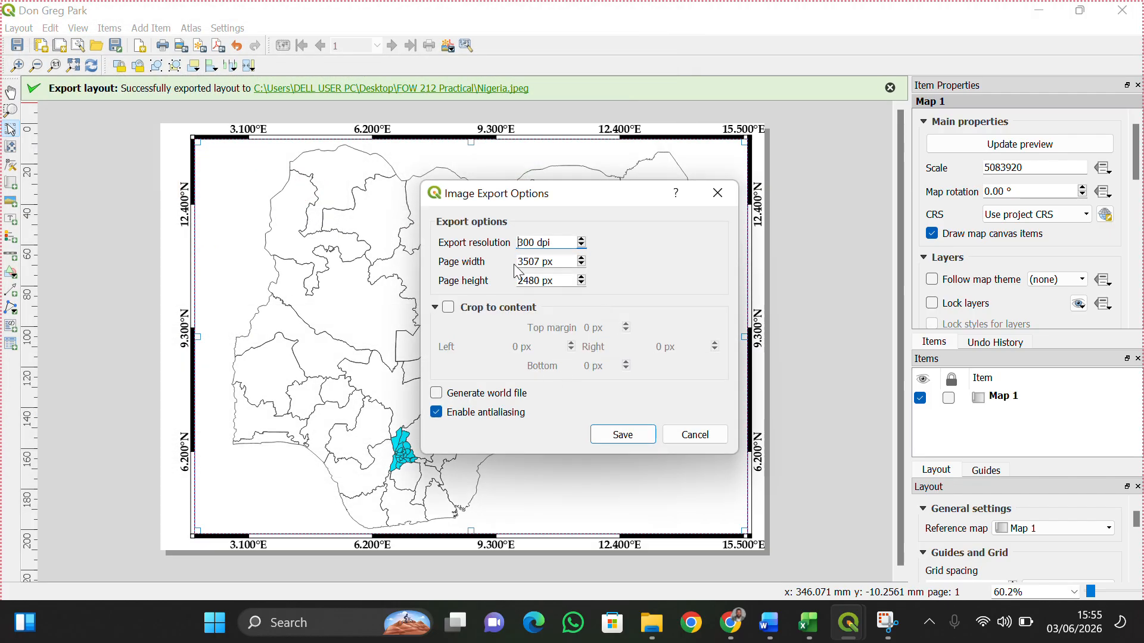
key("BackSpace")
type("6")
left_click(601, 437)
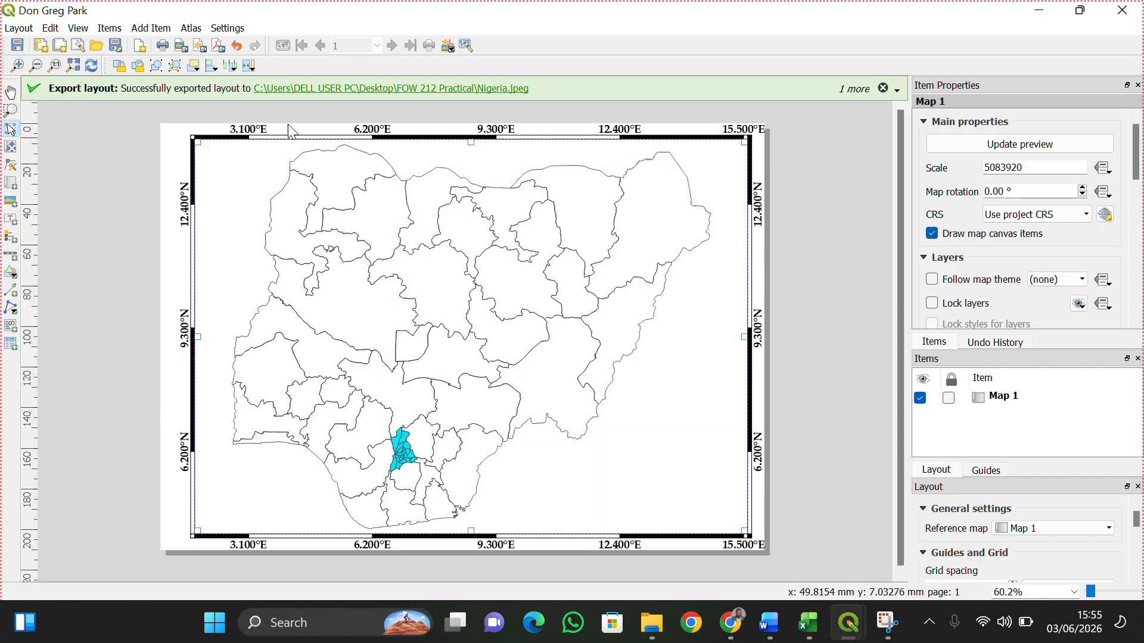
left_click(1044, 11)
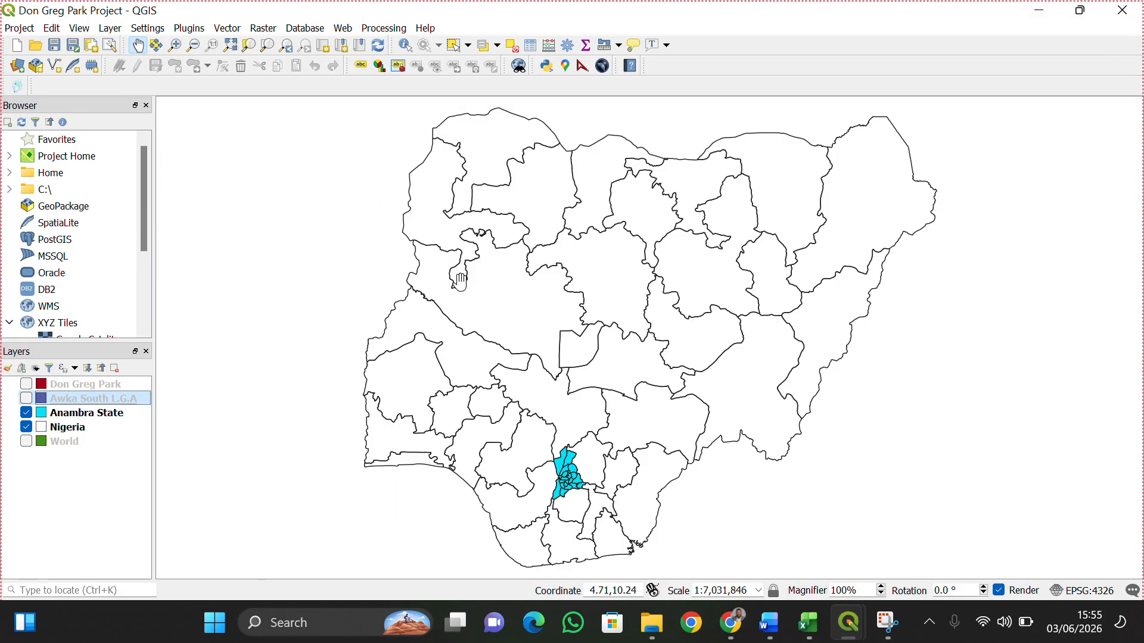
Hide the Nigeria layer, show the Awka South L.G.A layer, and fit the visible layers in the map canvas.
left_click(26, 427)
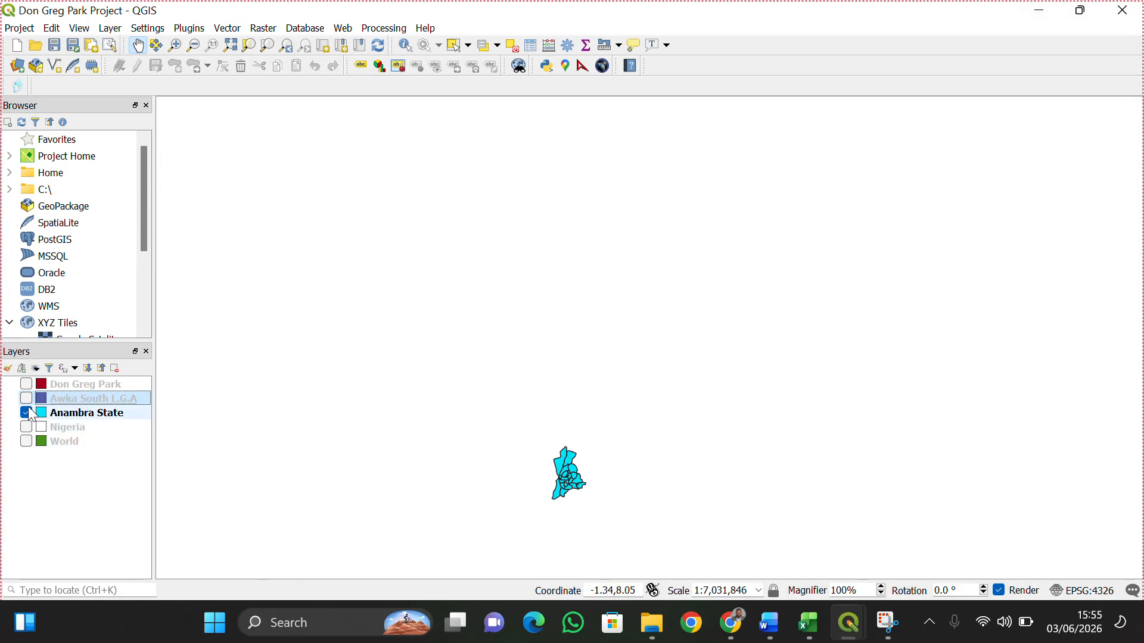
left_click(27, 400)
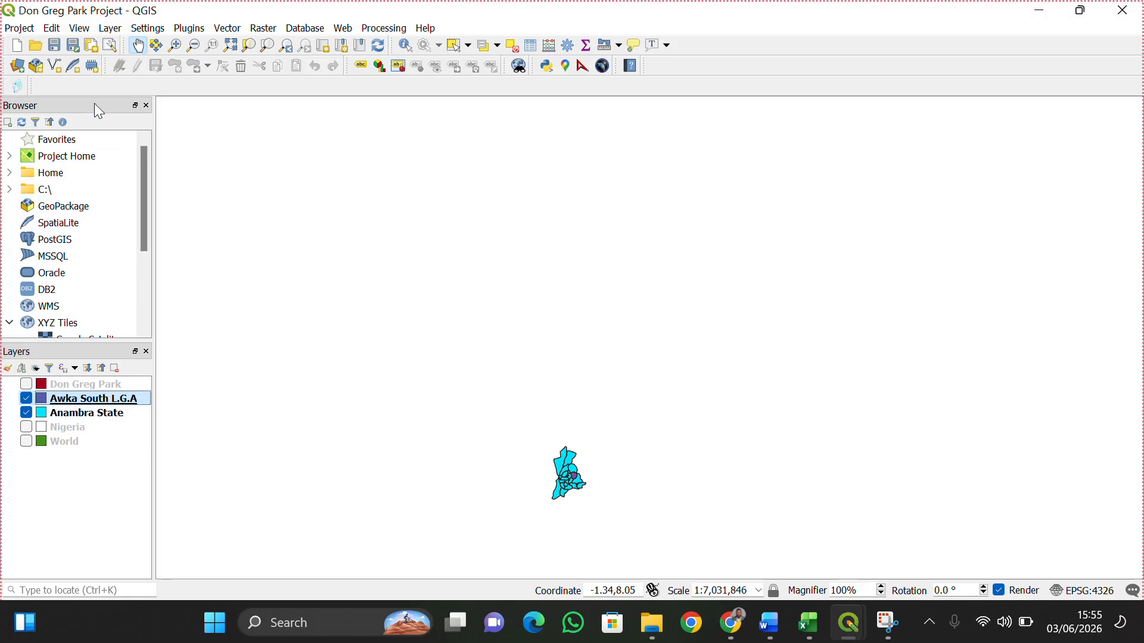
left_click(236, 47)
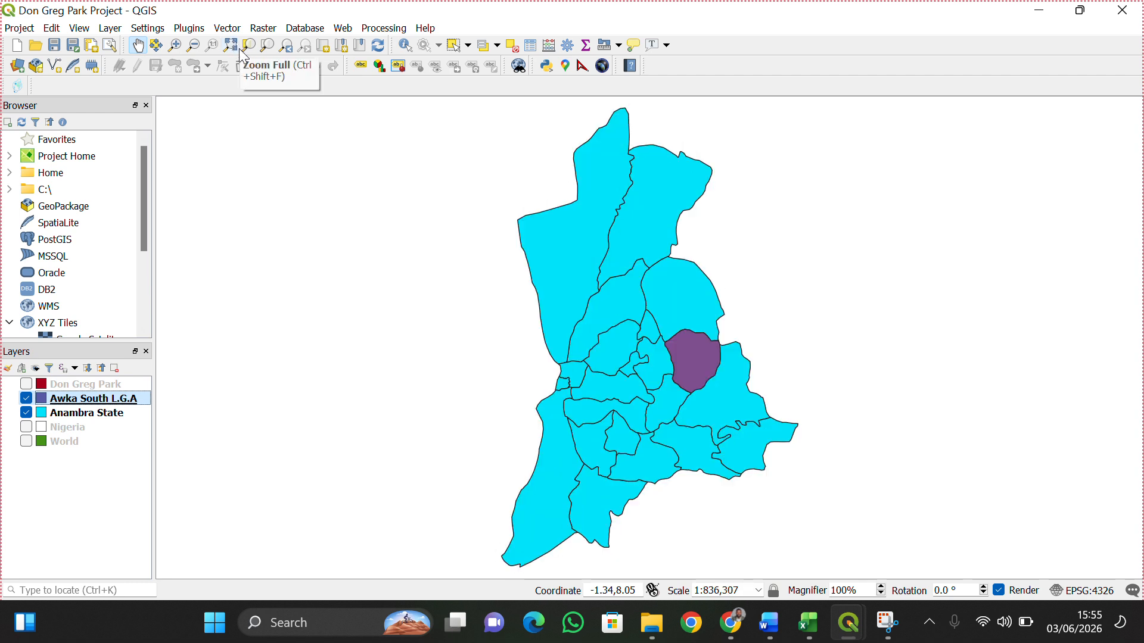
Create a new print layout titled "Anambra" and maximize its window.
left_click(89, 47)
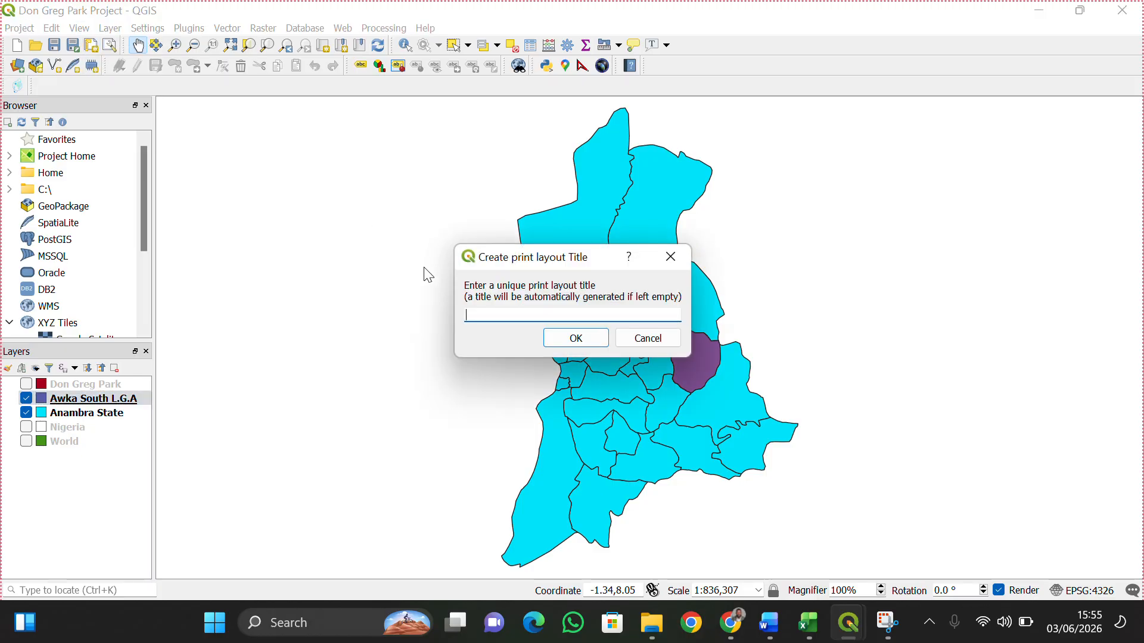
type("Am")
type("ambra")
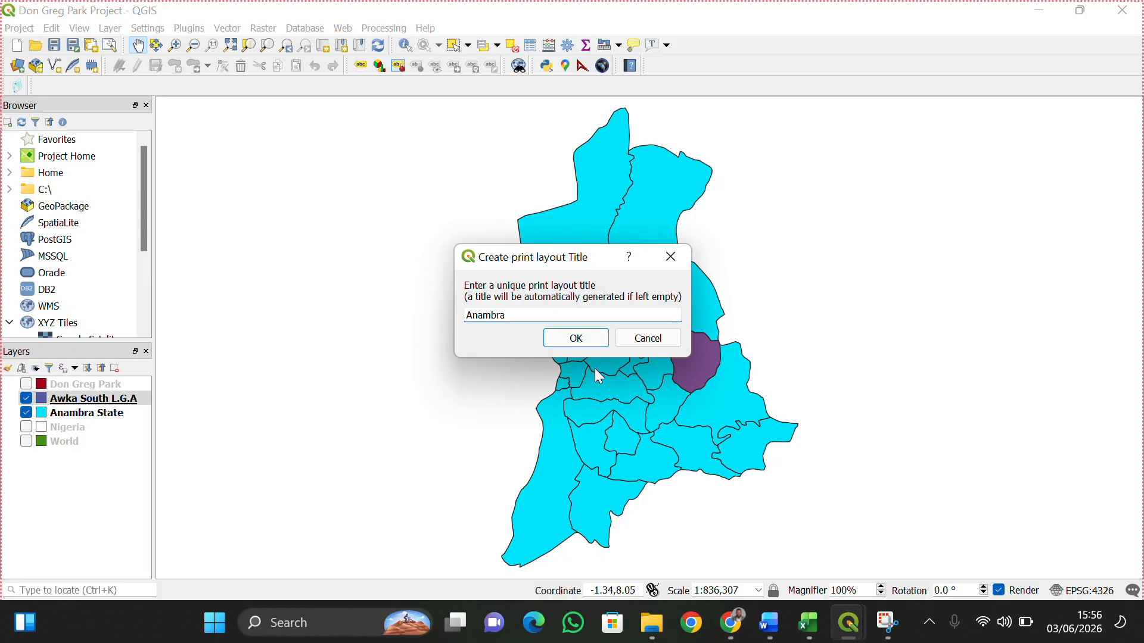
left_click(582, 342)
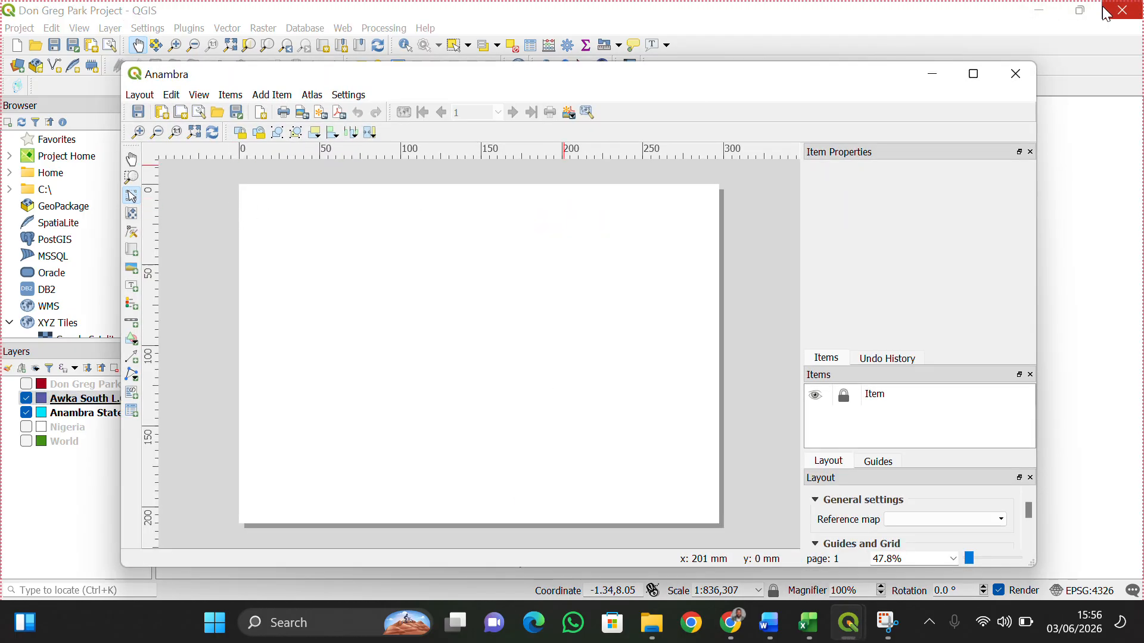
left_click(972, 75)
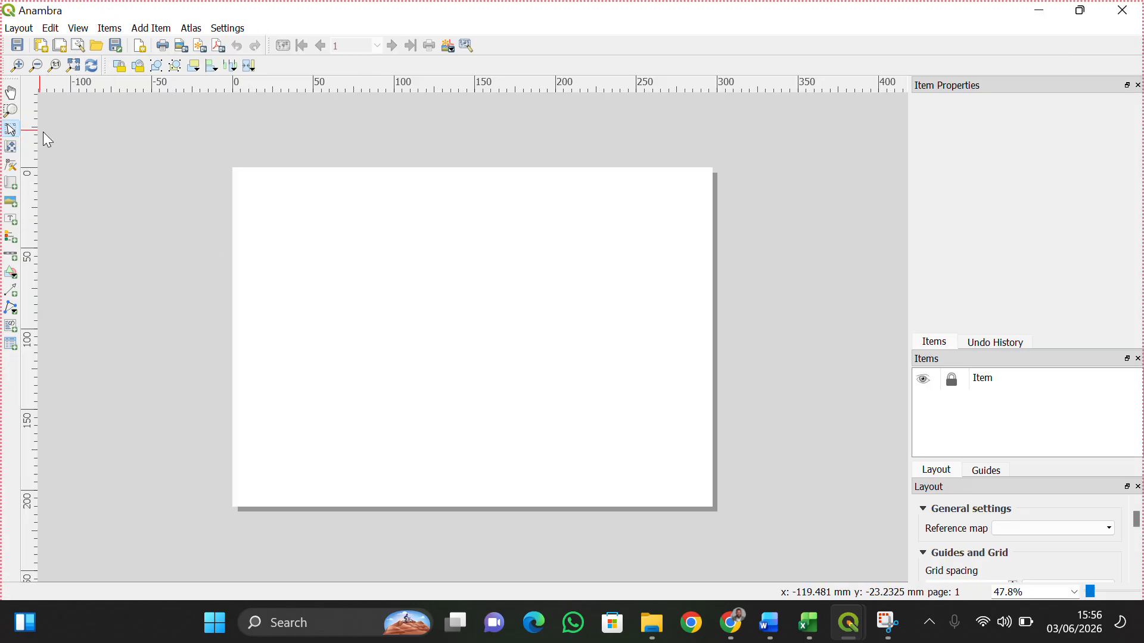
Add a map nearly filling the Anambra layout page and set its scale to 655626.
left_click(13, 183)
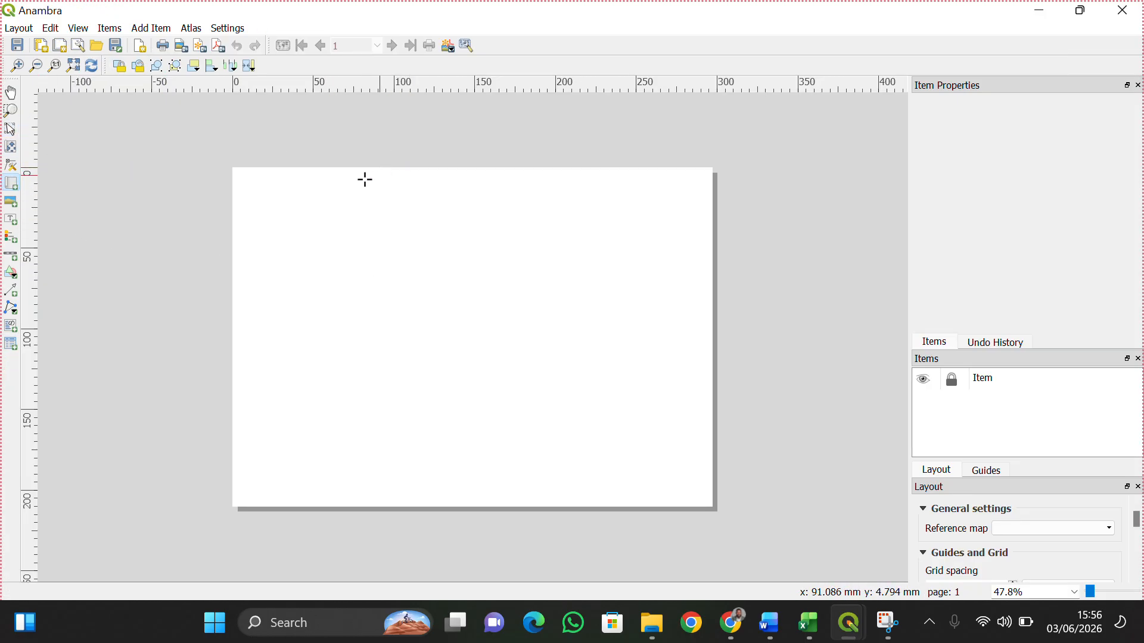
left_click_drag(250, 182, 697, 491)
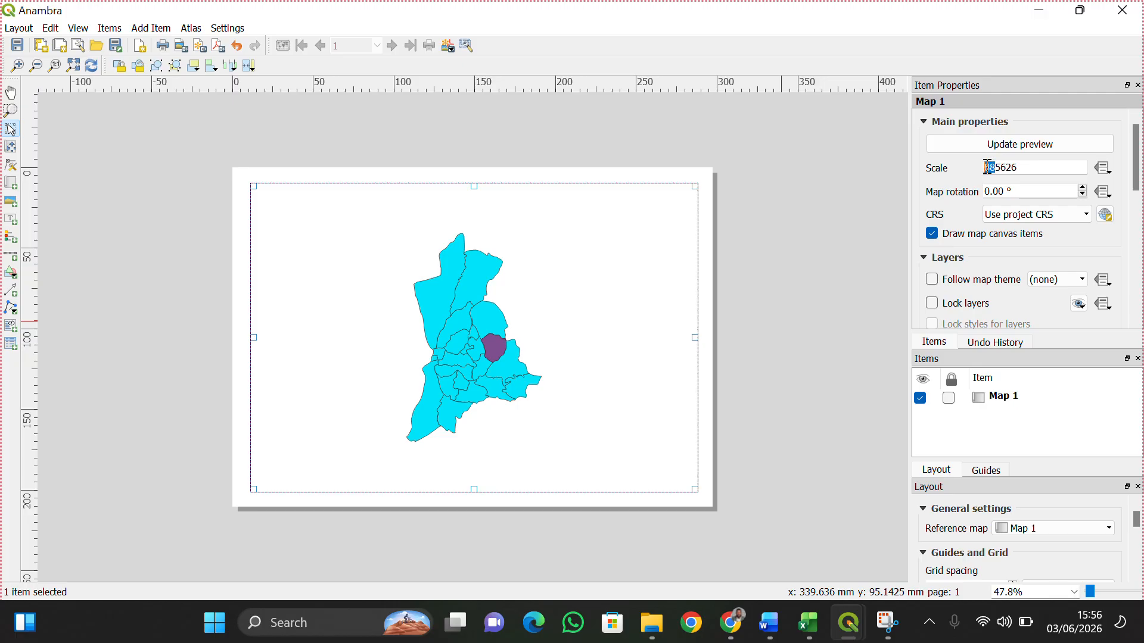
type("75")
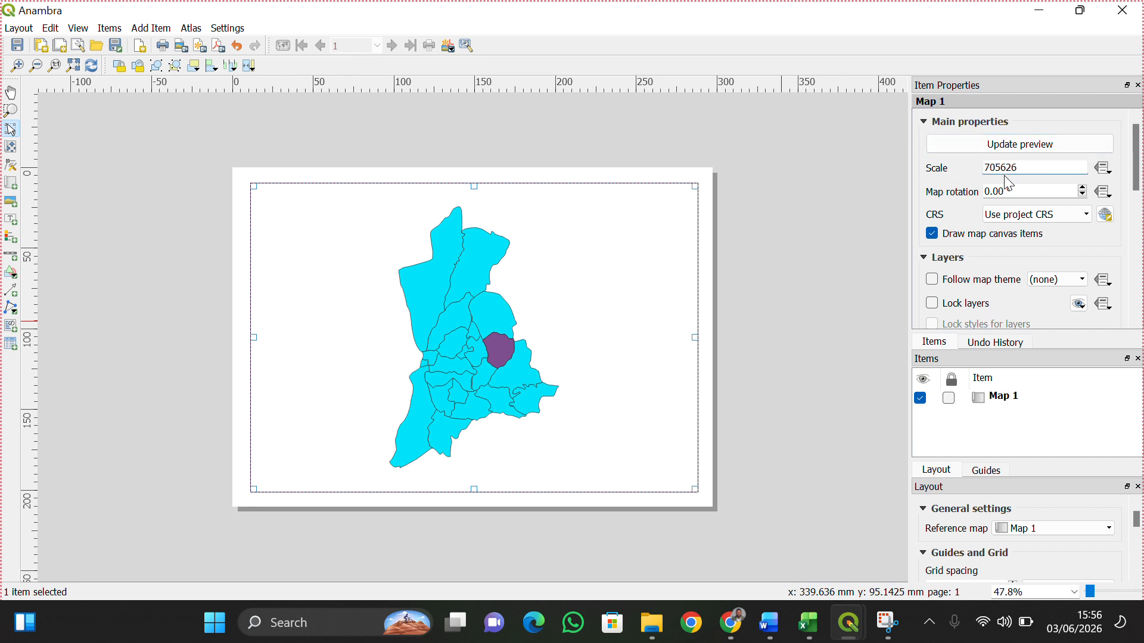
type("65")
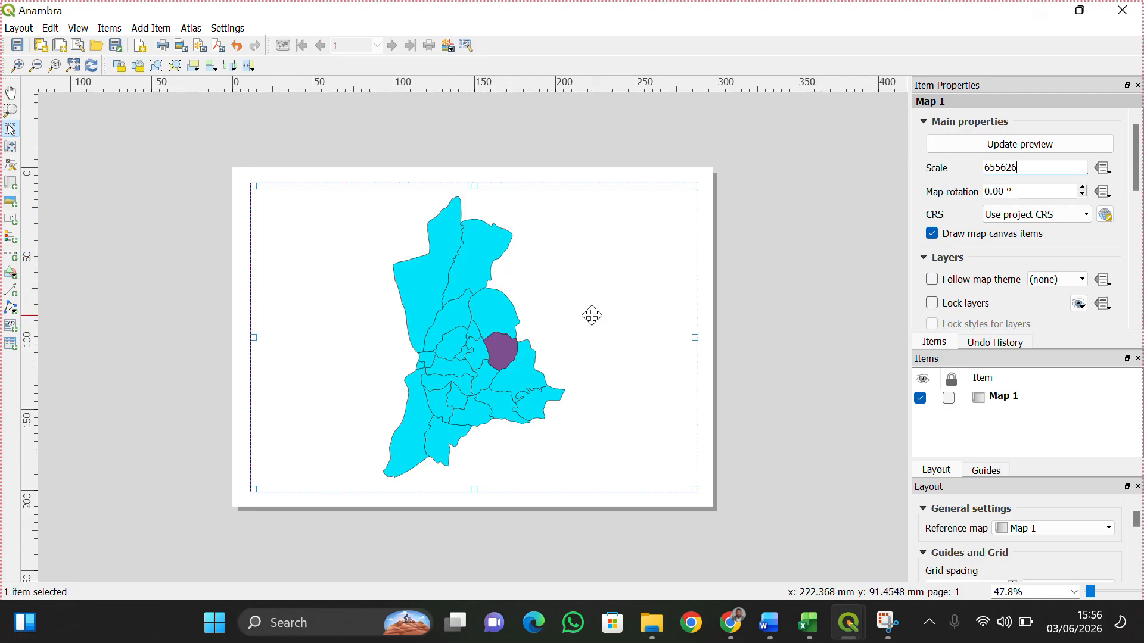
Add a grid to the Anambra map and open the new grid's properties for modification.
left_click_drag(1139, 161, 1141, 260)
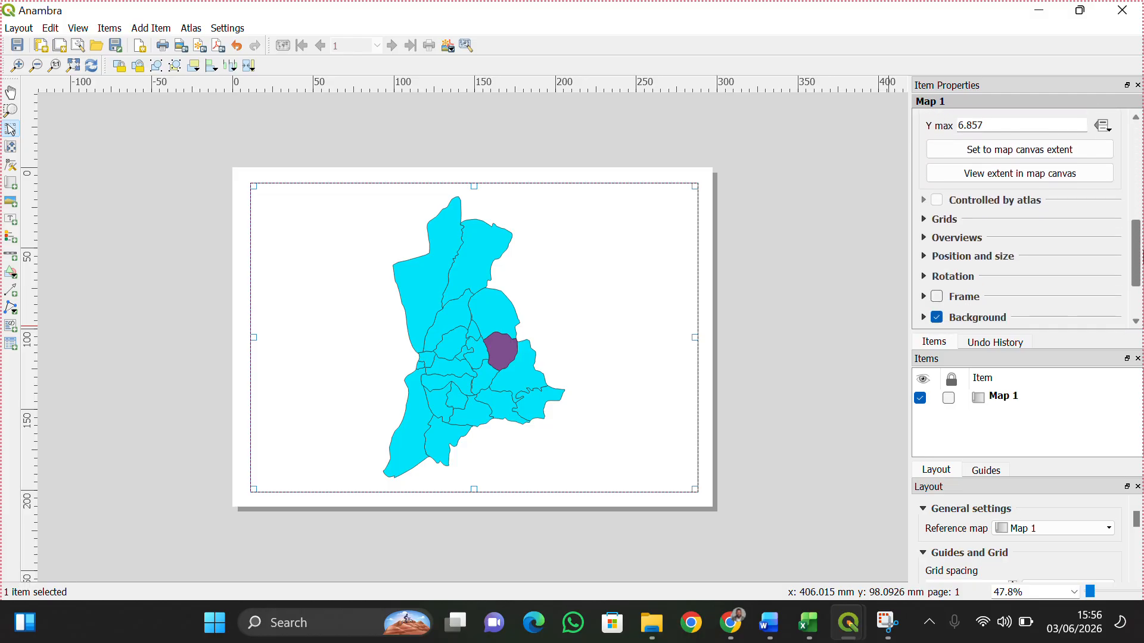
left_click(926, 217)
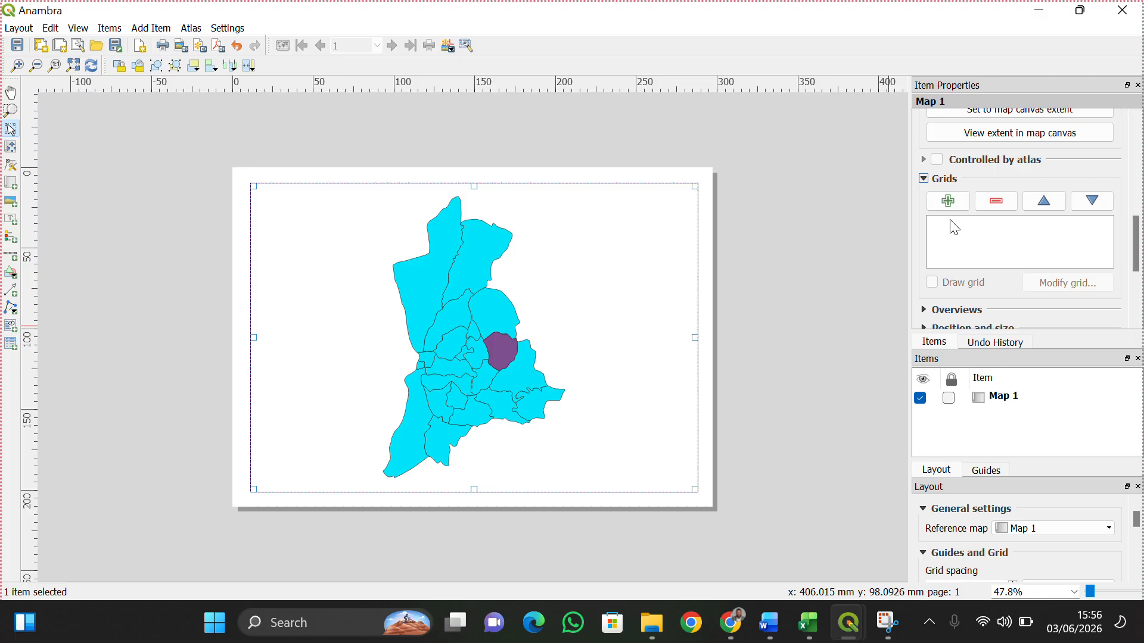
left_click(948, 202)
left_click(1067, 283)
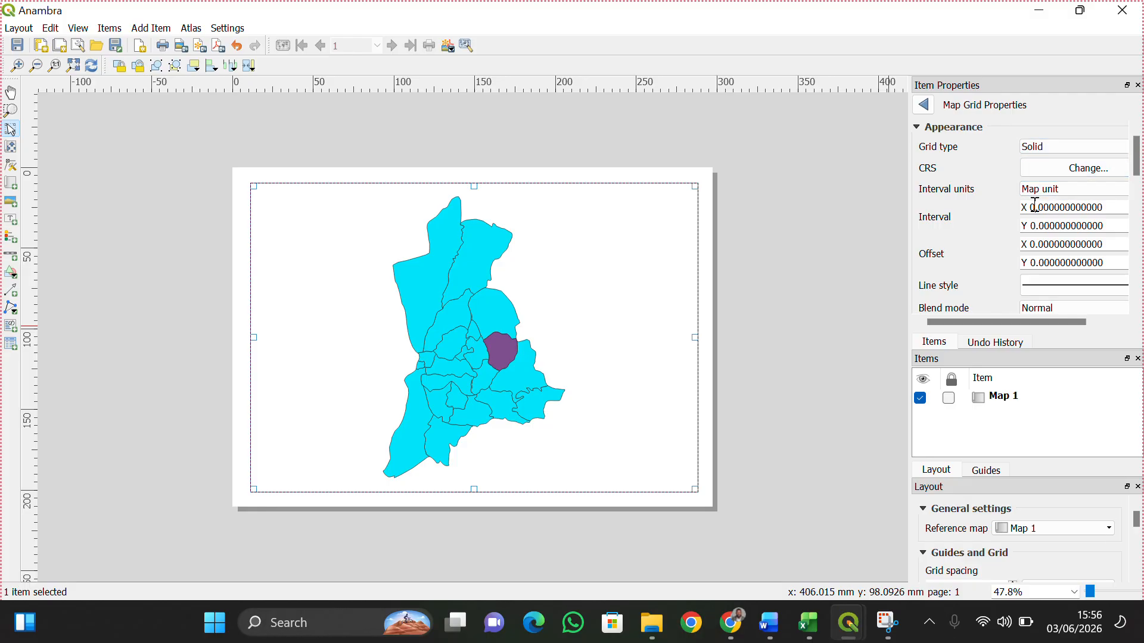
Set the map grid's X and Y intervals to 0.5 map units.
left_click(1006, 219)
left_click(1032, 206)
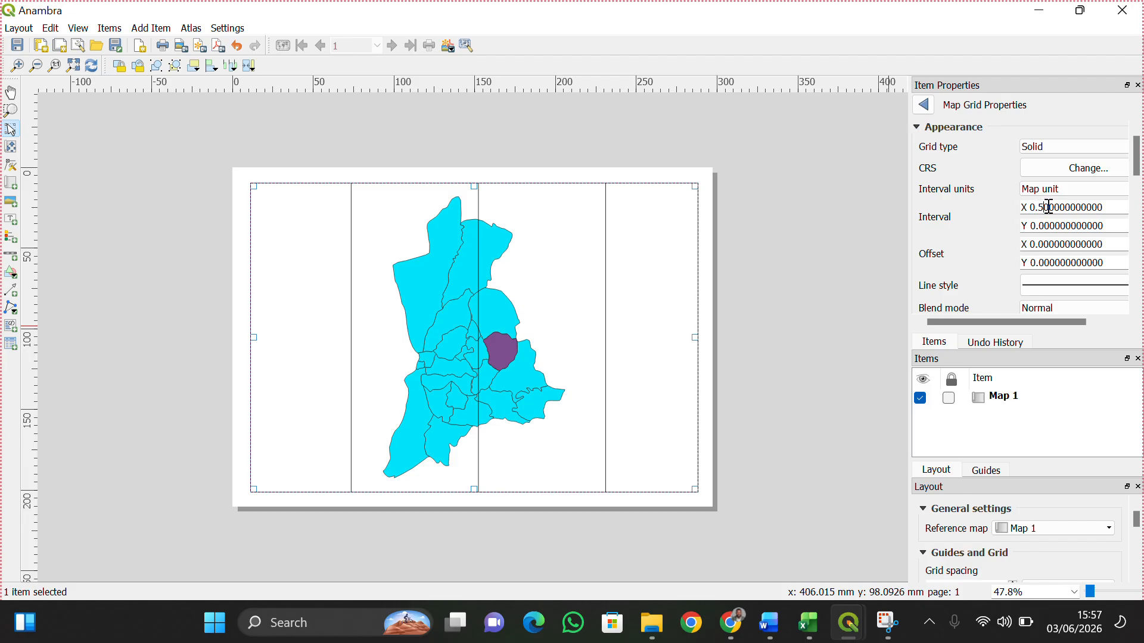
left_click_drag(1045, 207, 1052, 206)
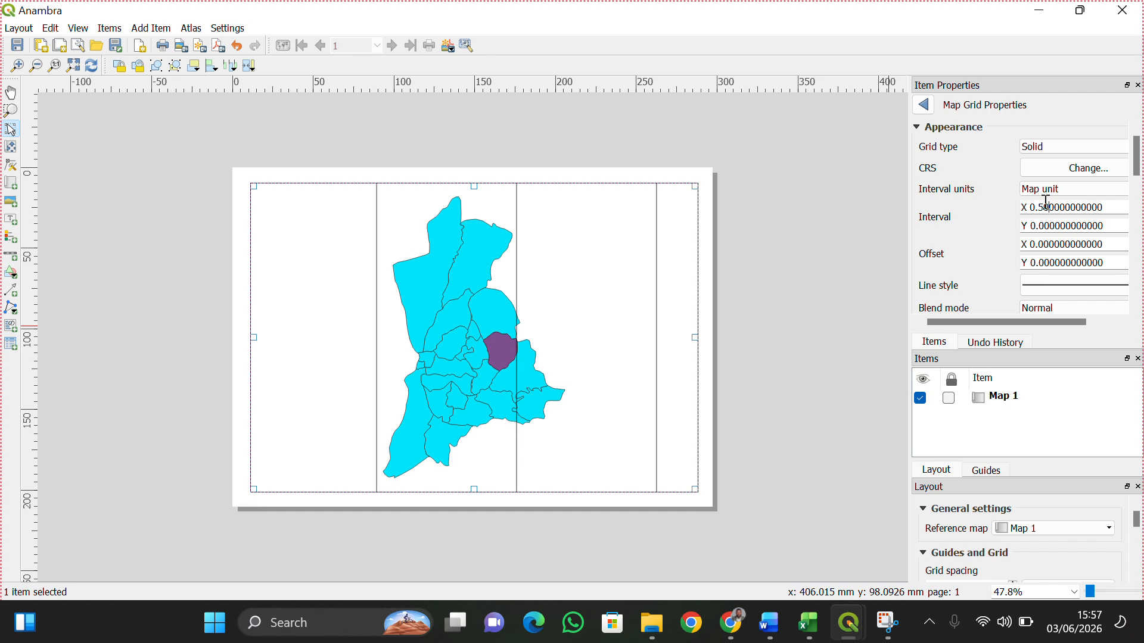
key("BackSpace")
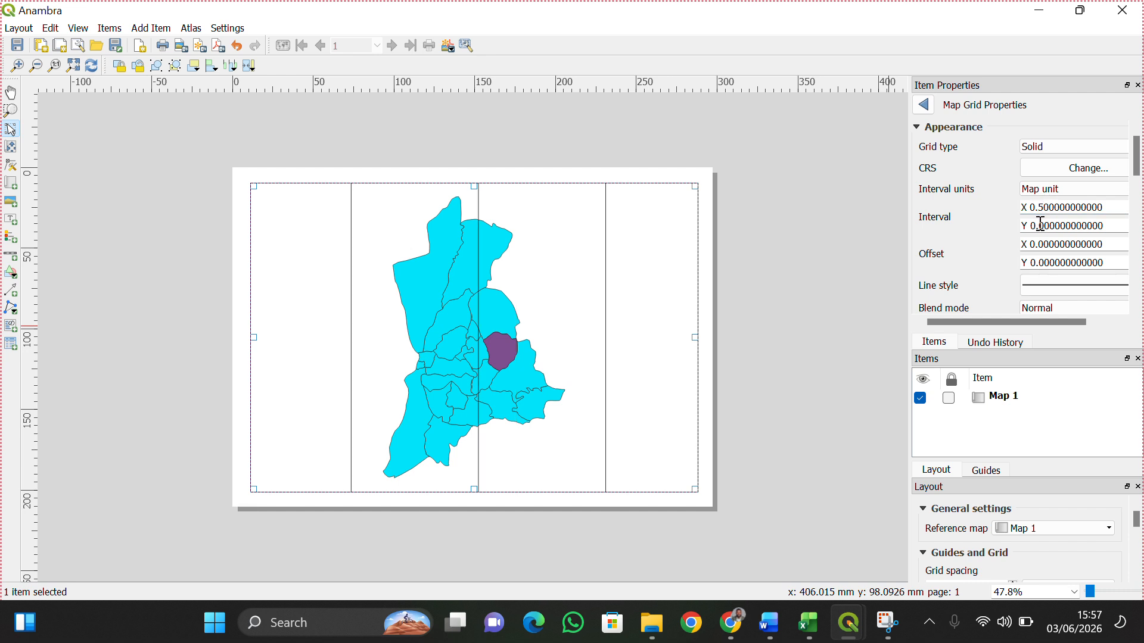
left_click_drag(1041, 224, 1047, 223)
type("5")
key("Return")
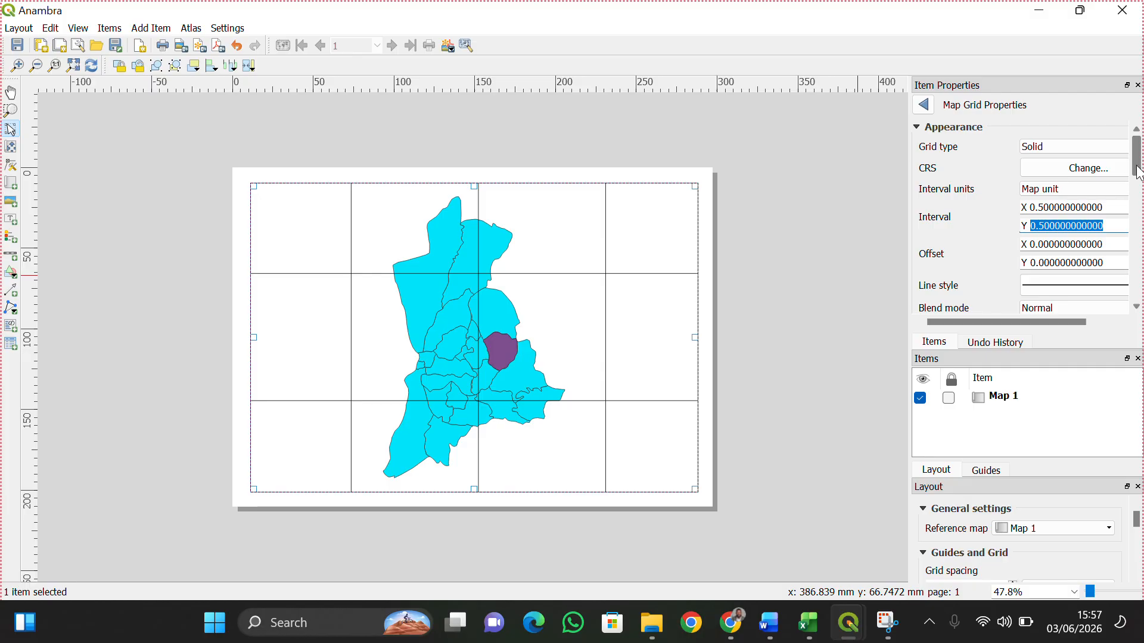
Apply the Zebra frame style to the Anambra map grid.
scroll(1140, 199, "down", 5)
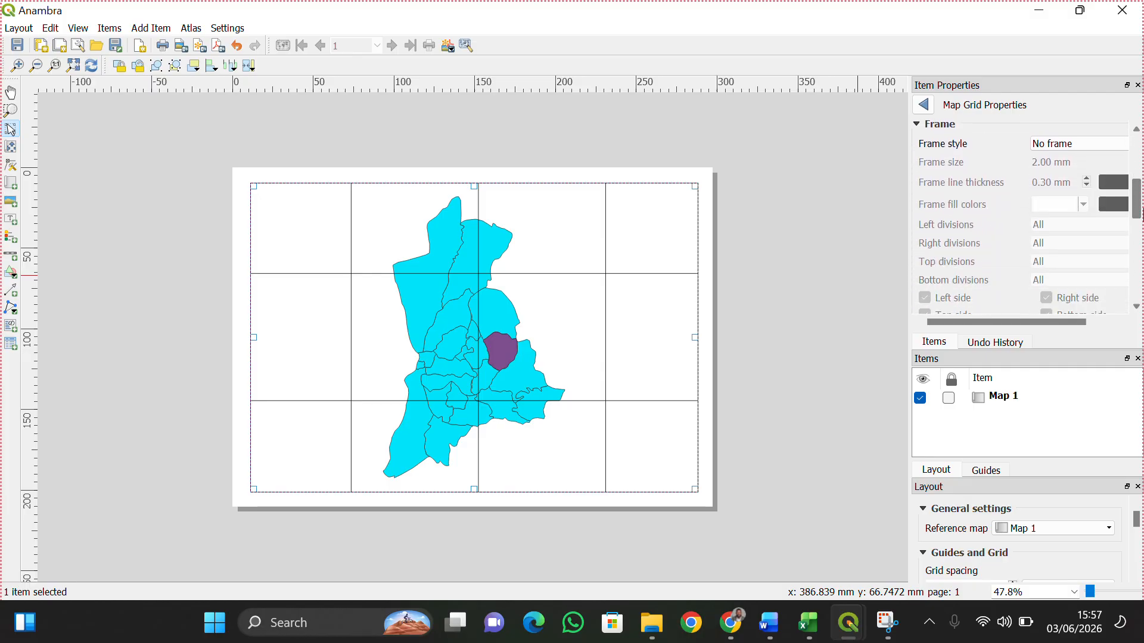
scroll(1139, 203, "down", 1)
left_click(1098, 167)
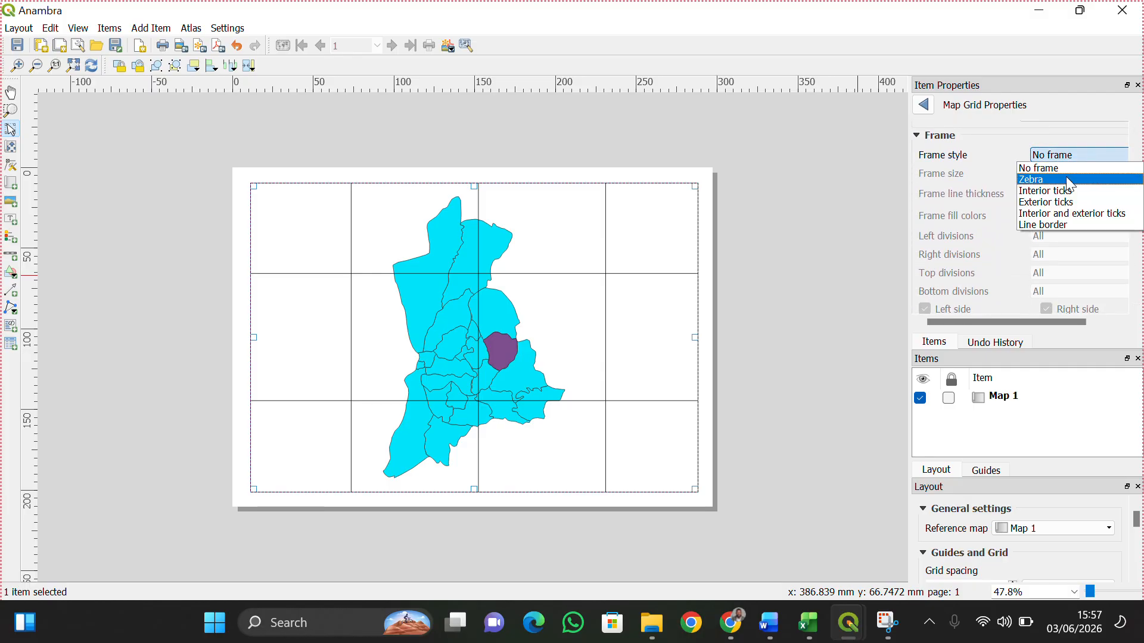
left_click(1067, 177)
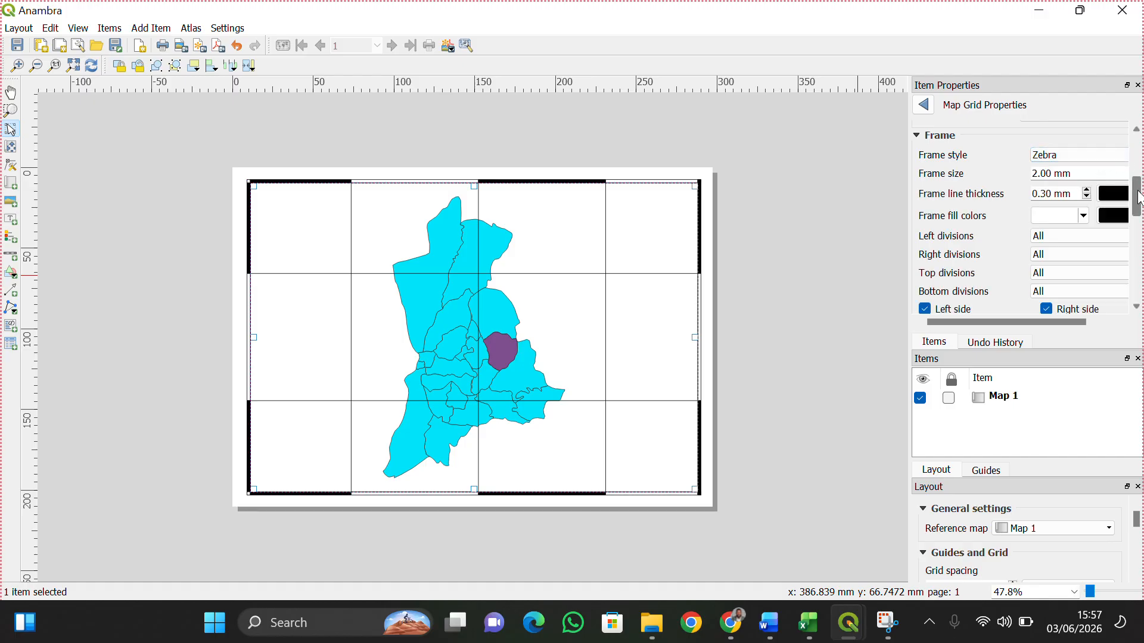
Enable coordinate drawing on the map grid and format the coordinates as Decimal with suffix.
scroll(1139, 199, "down", 4)
left_click(937, 204)
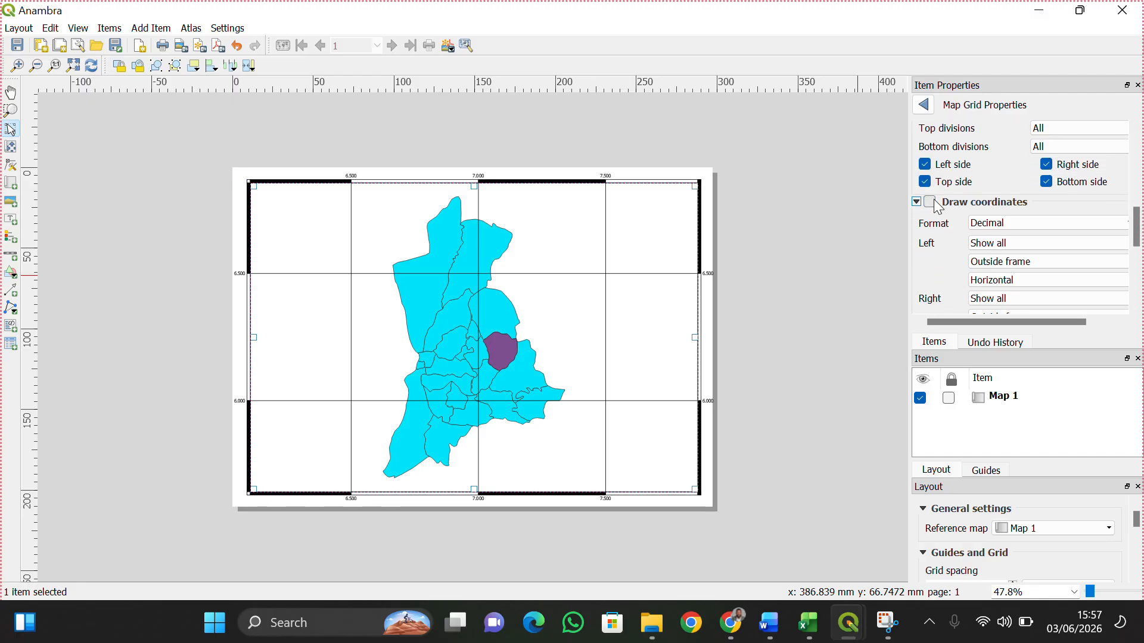
left_click(1013, 224)
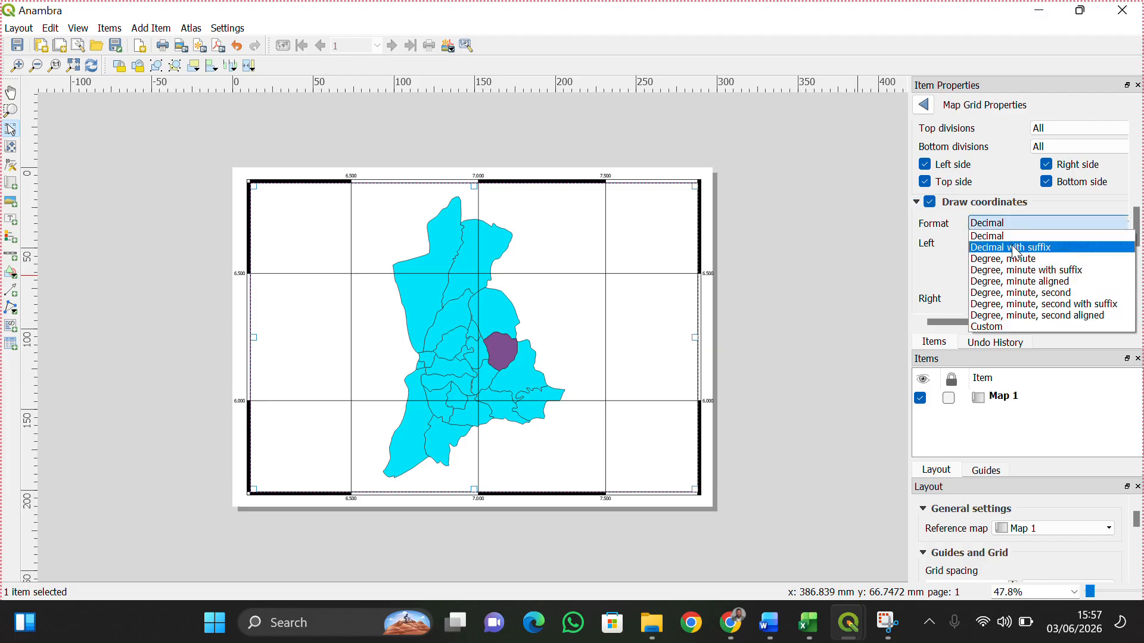
left_click(1016, 249)
Orient the coordinate labels on the map's left and right sides as Vertical ascending.
scroll(1139, 239, "down", 3)
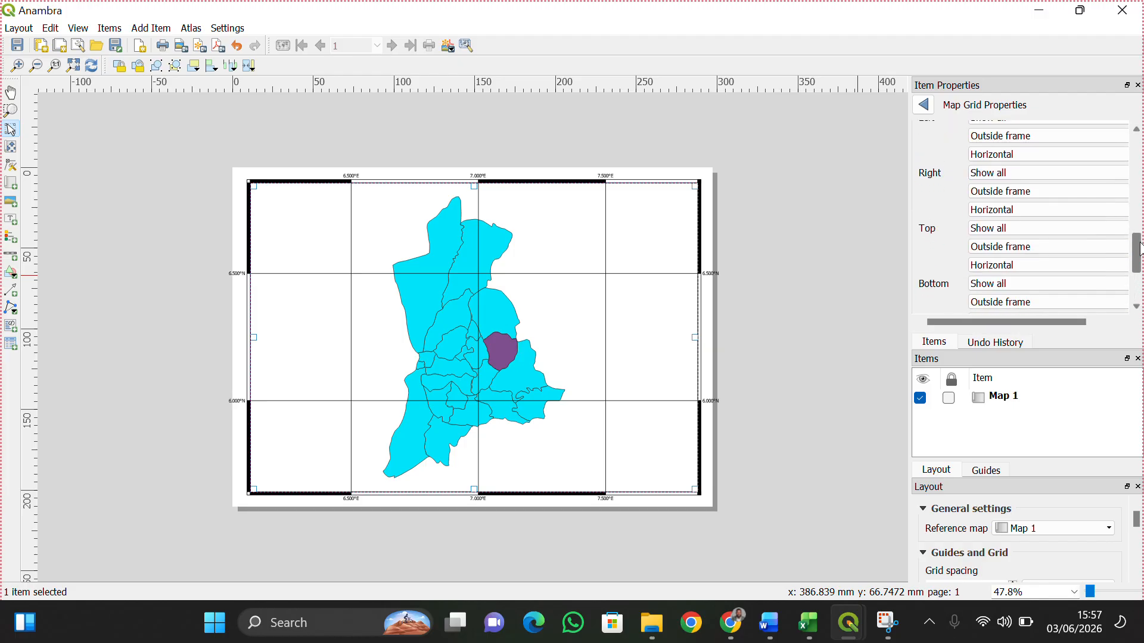
left_click(1060, 153)
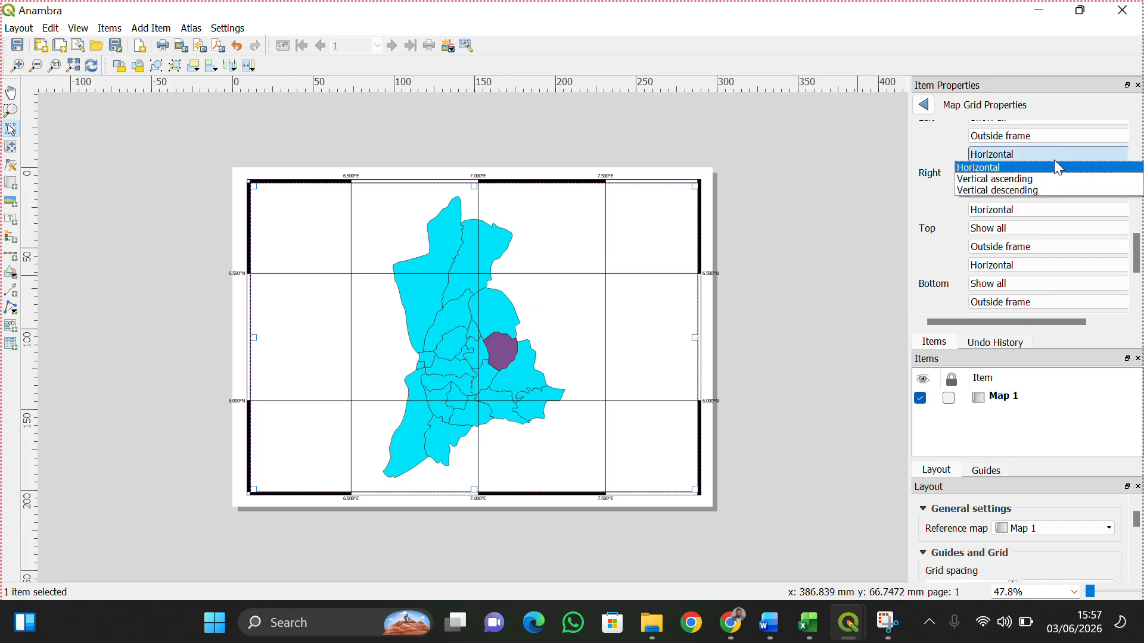
left_click(1025, 179)
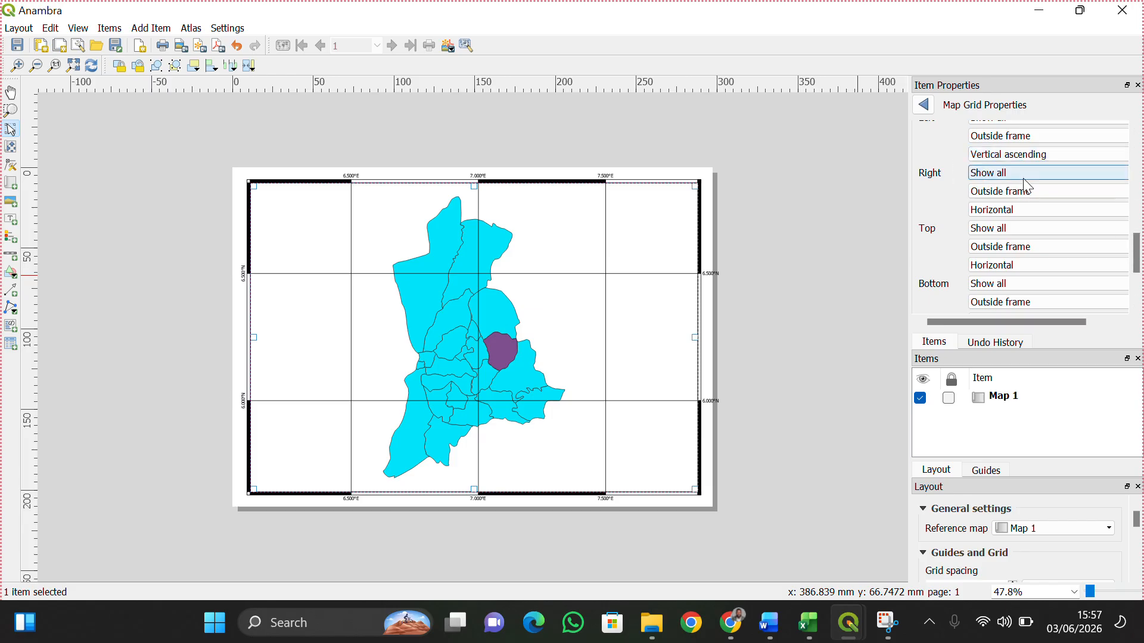
left_click(1013, 210)
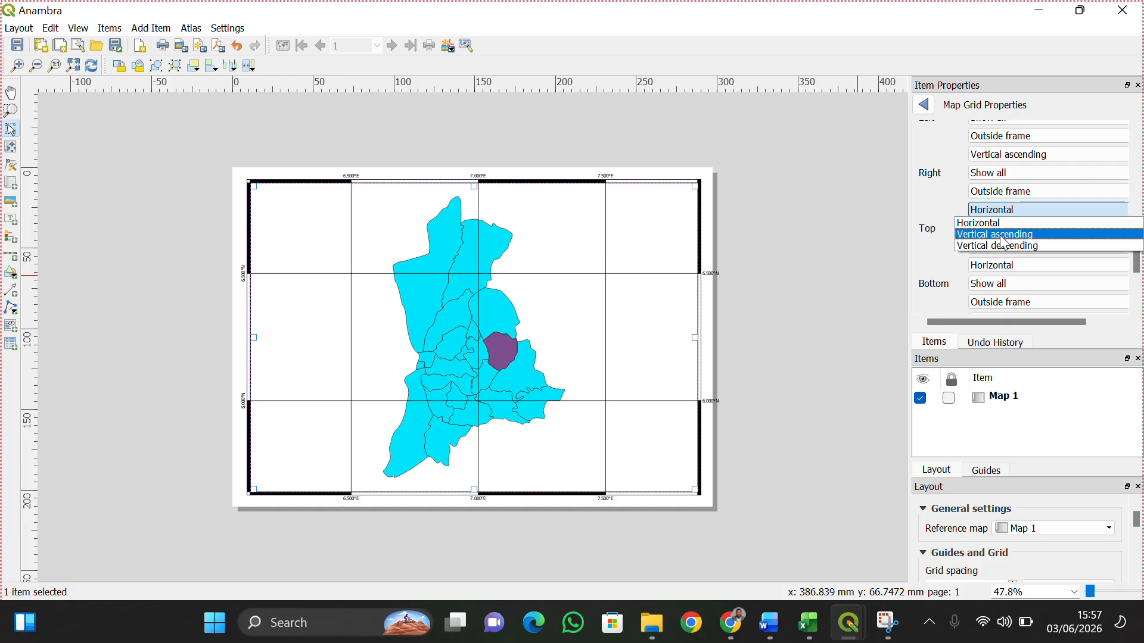
left_click(1004, 238)
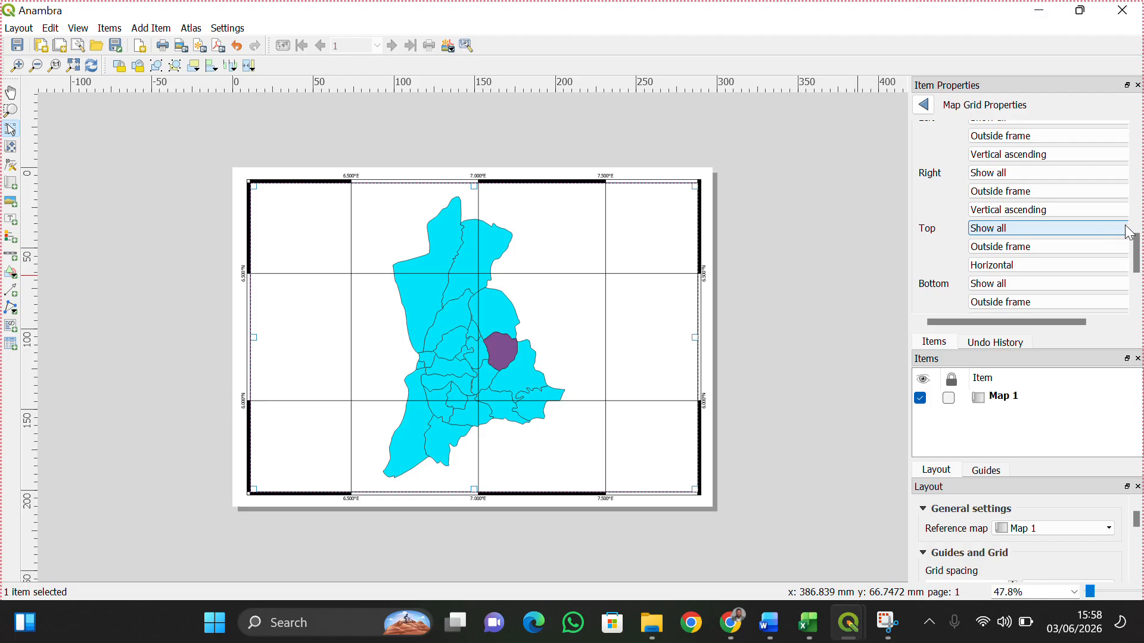
Open the text format settings for the grid coordinate font.
left_click_drag(1138, 250, 1139, 275)
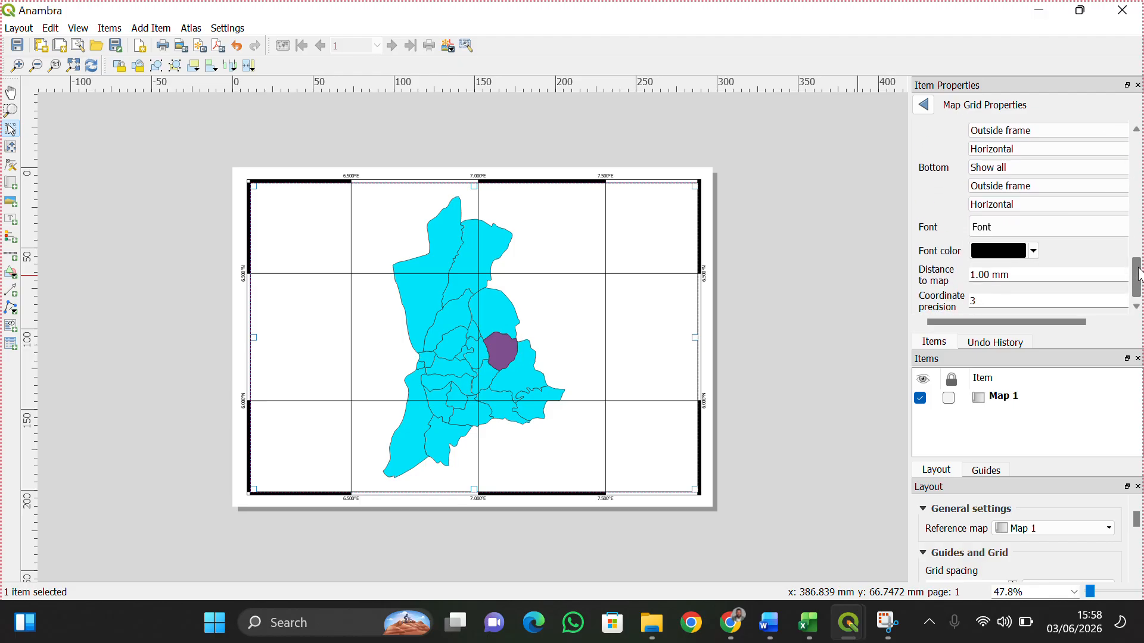
left_click(1038, 230)
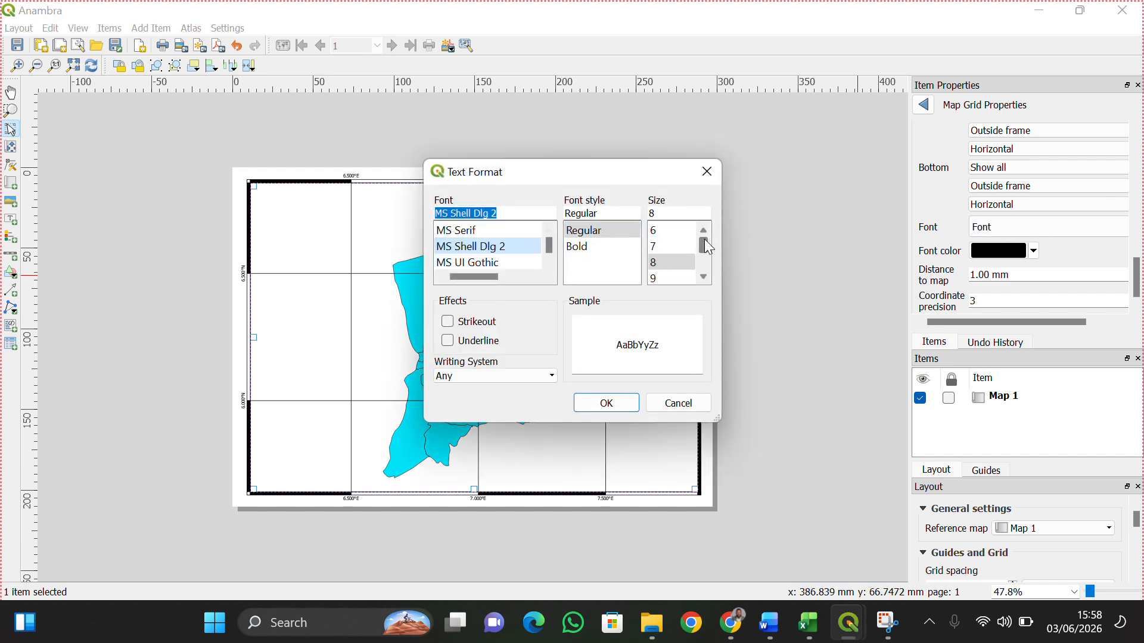
Set the font size of the map grid's coordinate labels to 18.
mouse_move(705, 239)
left_mouse_down()
mouse_move(712, 250)
mouse_move(701, 246)
left_mouse_up()
left_click(704, 277)
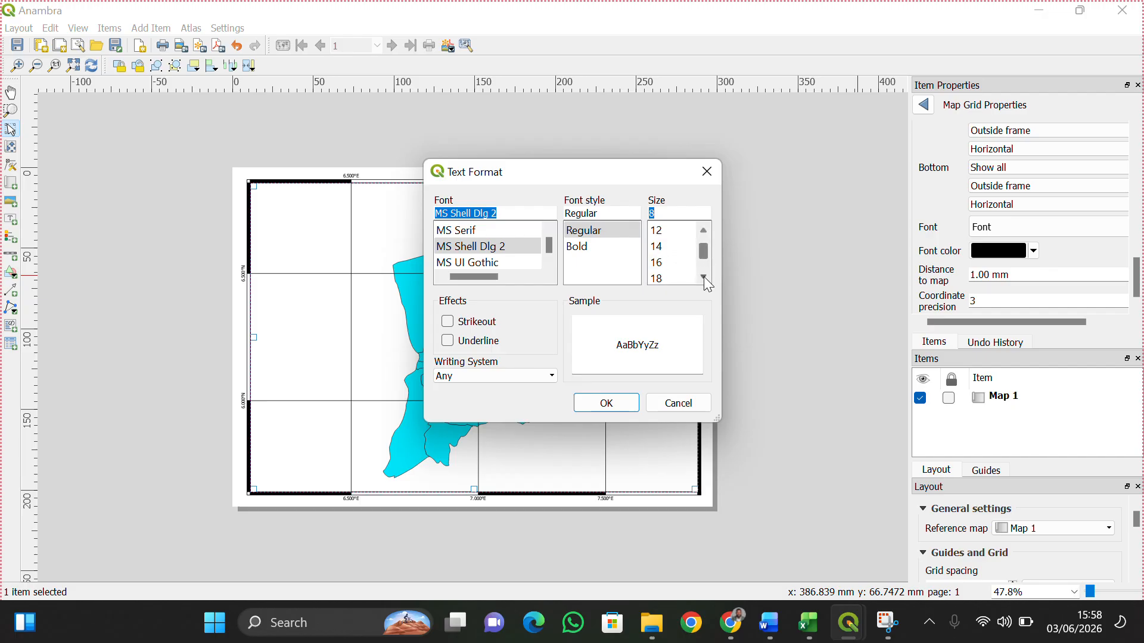
left_click(662, 275)
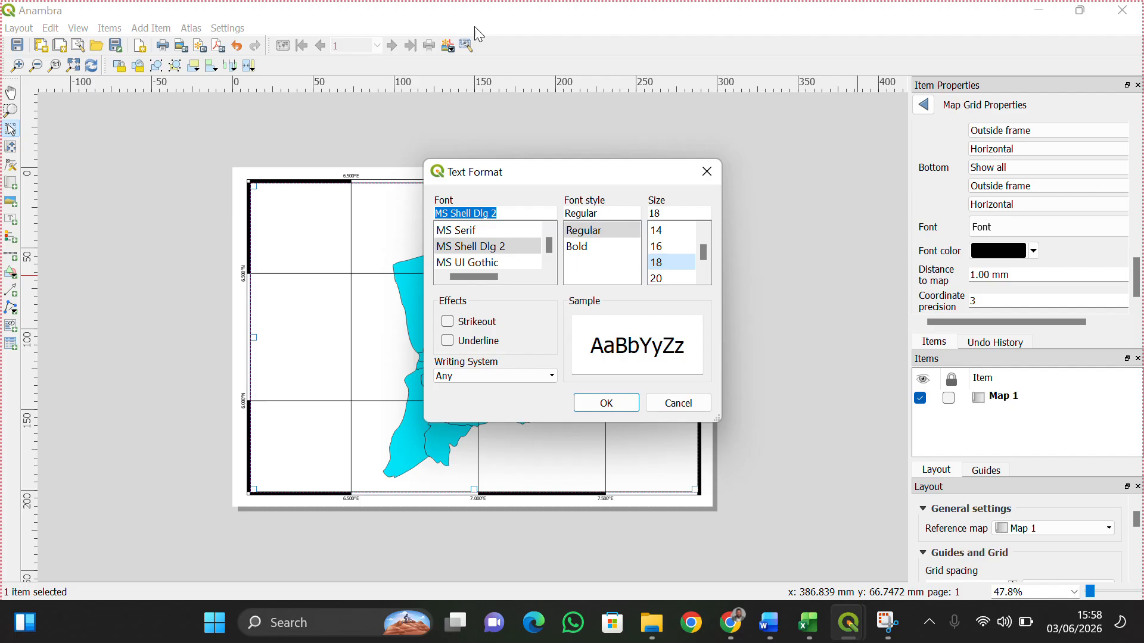
left_click(608, 405)
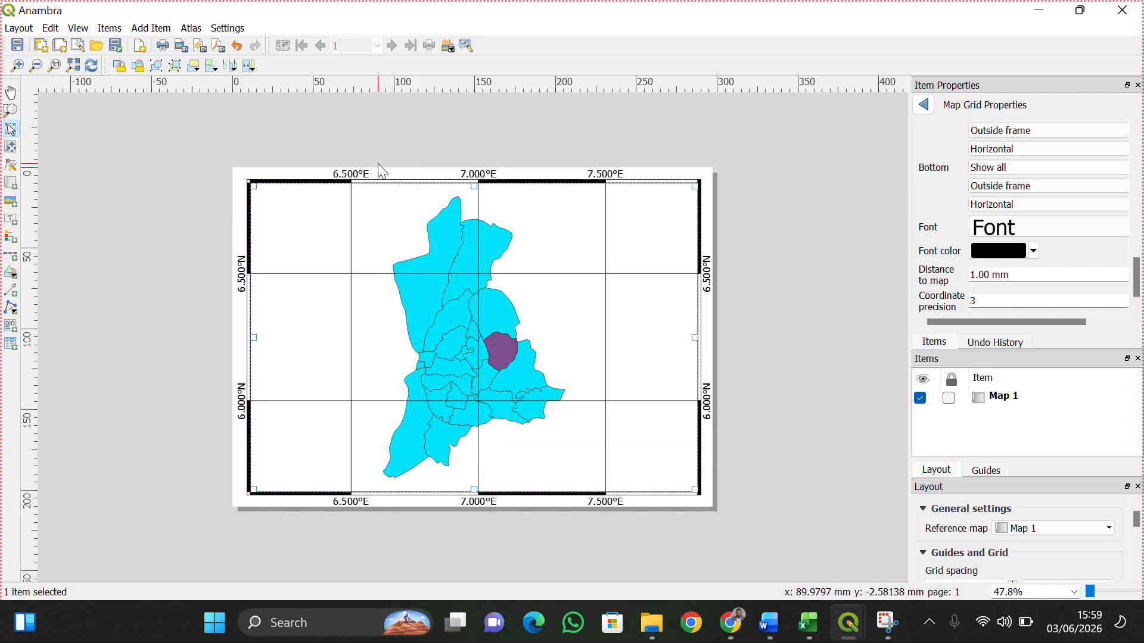
Export the layout as the JPEG image Anambra in the FOW 212 Practical folder at 600 dpi.
left_click(18, 28)
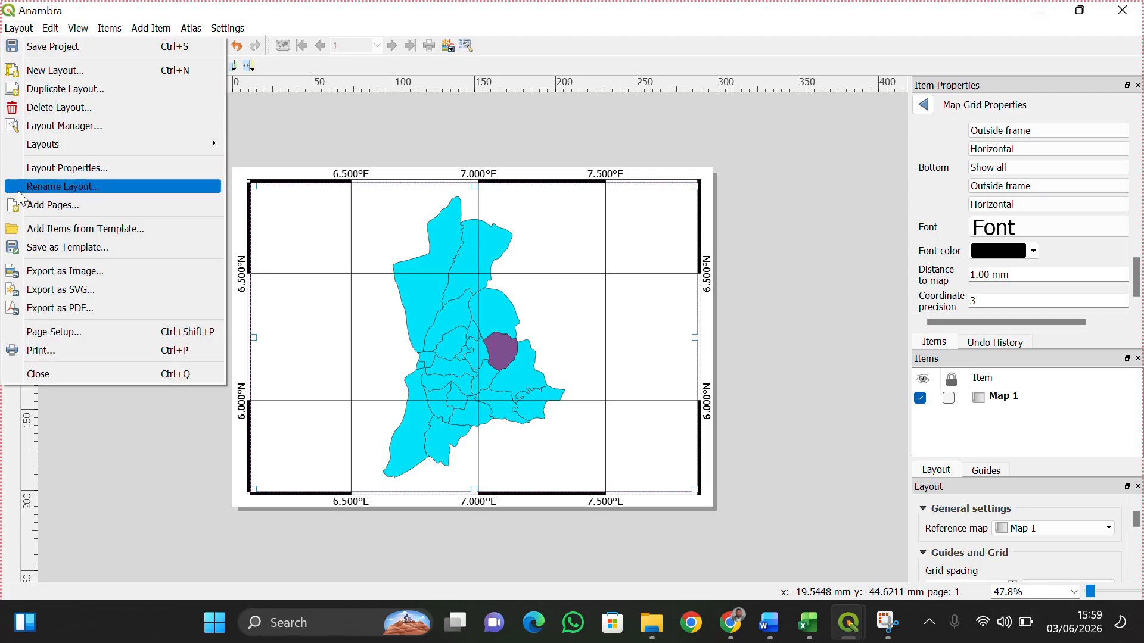
left_click(24, 272)
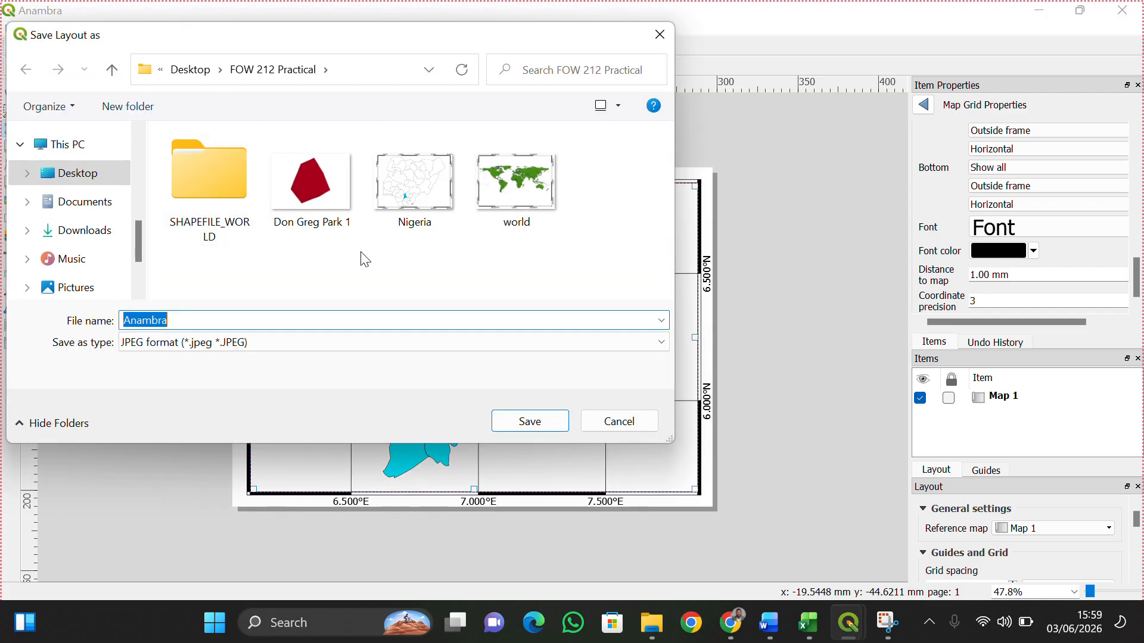
left_click(537, 424)
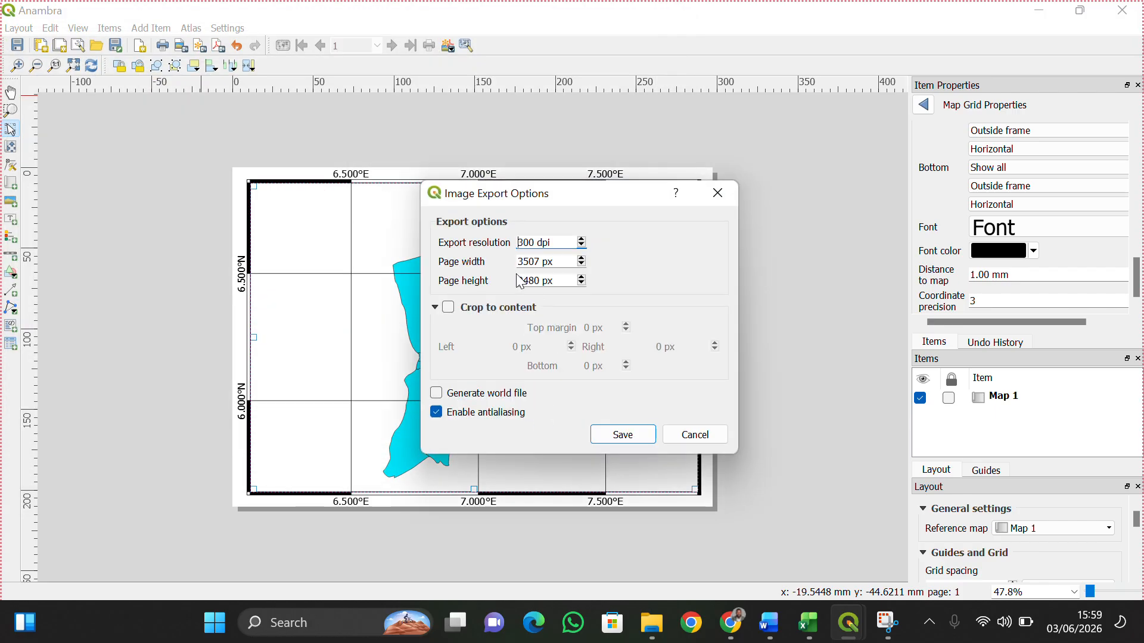
key("Delete")
type("6")
left_click(615, 435)
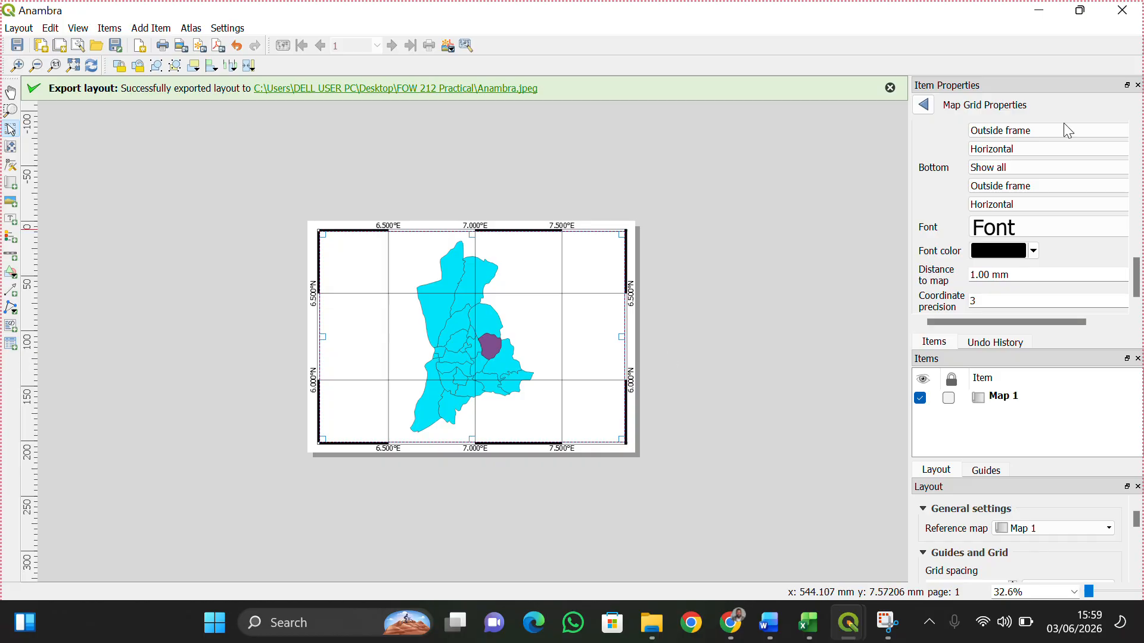
Change the map grid's type from solid lines to frame and annotations only.
scroll(1122, 179, "up", 10)
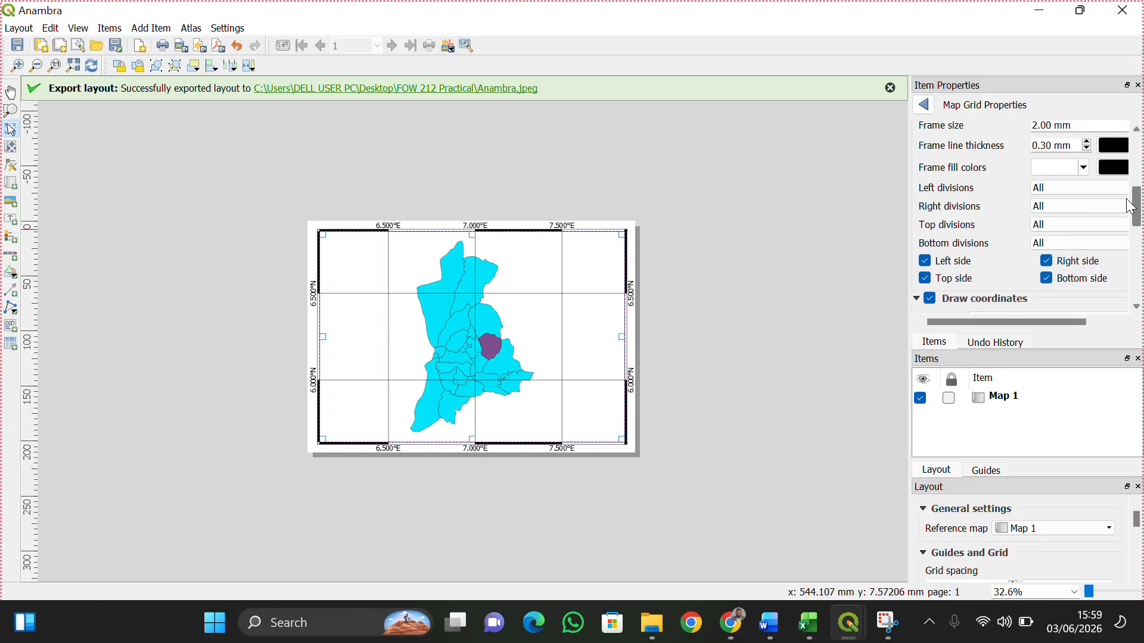
scroll(1114, 143, "up", 2)
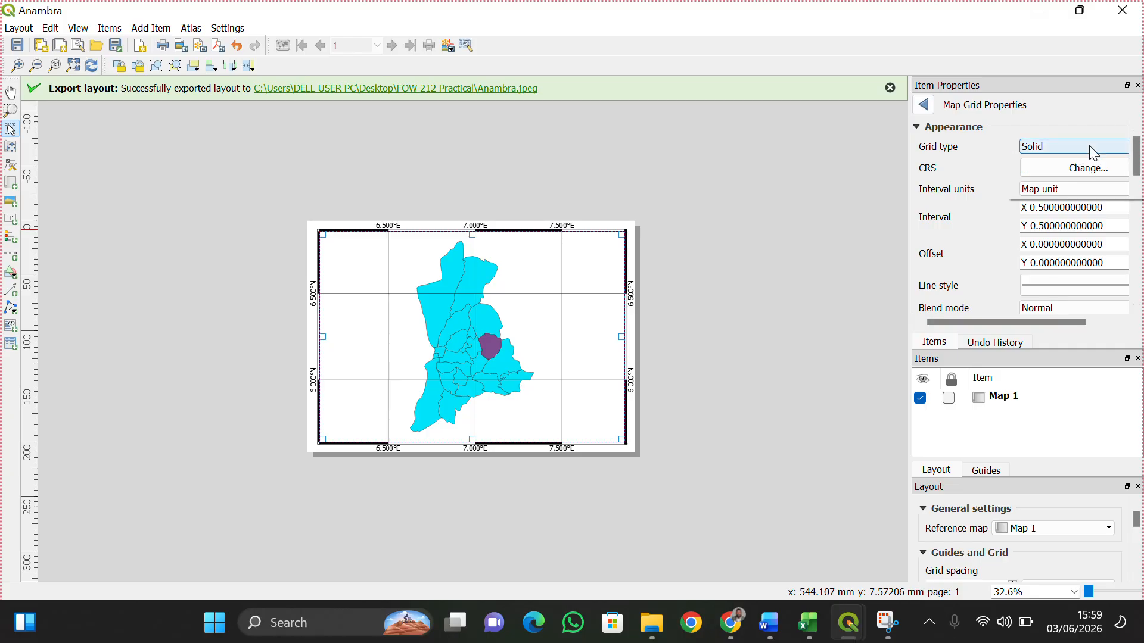
left_click(1093, 147)
left_click(1067, 194)
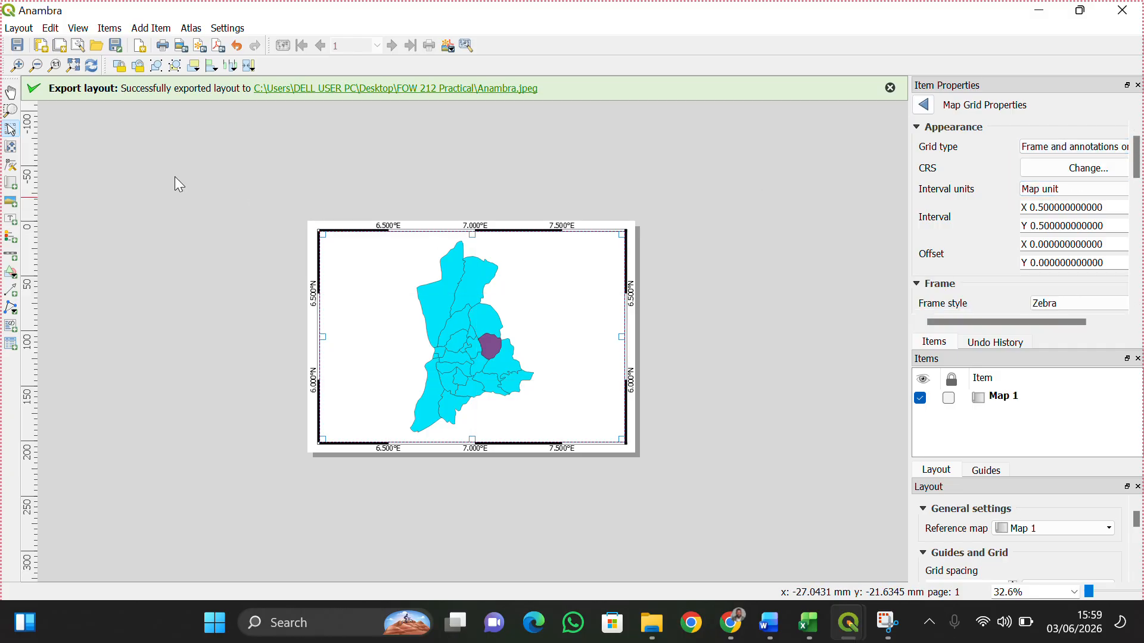
Export the layout as a JPEG image again at 600 dpi, replacing the existing Anambra.jpeg.
left_click(19, 28)
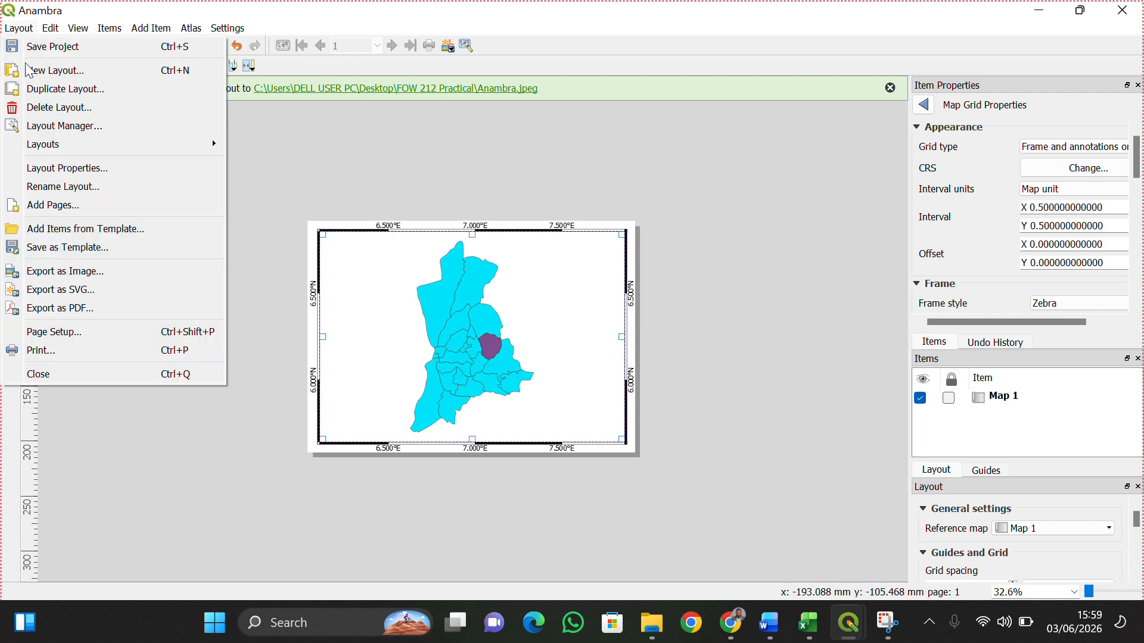
left_click(57, 271)
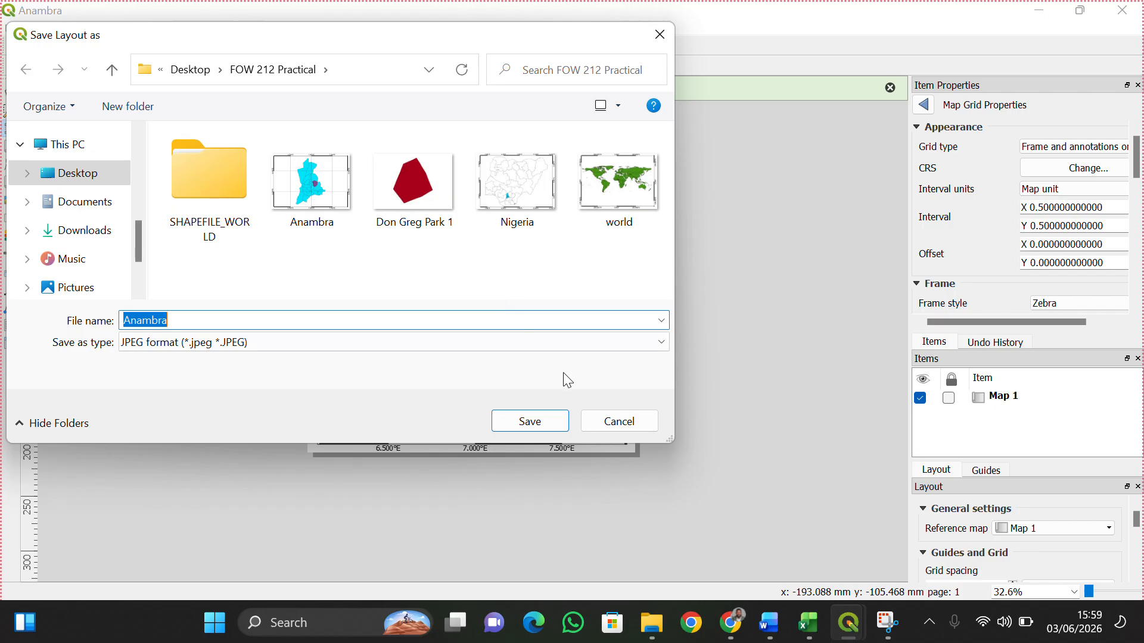
left_click(542, 426)
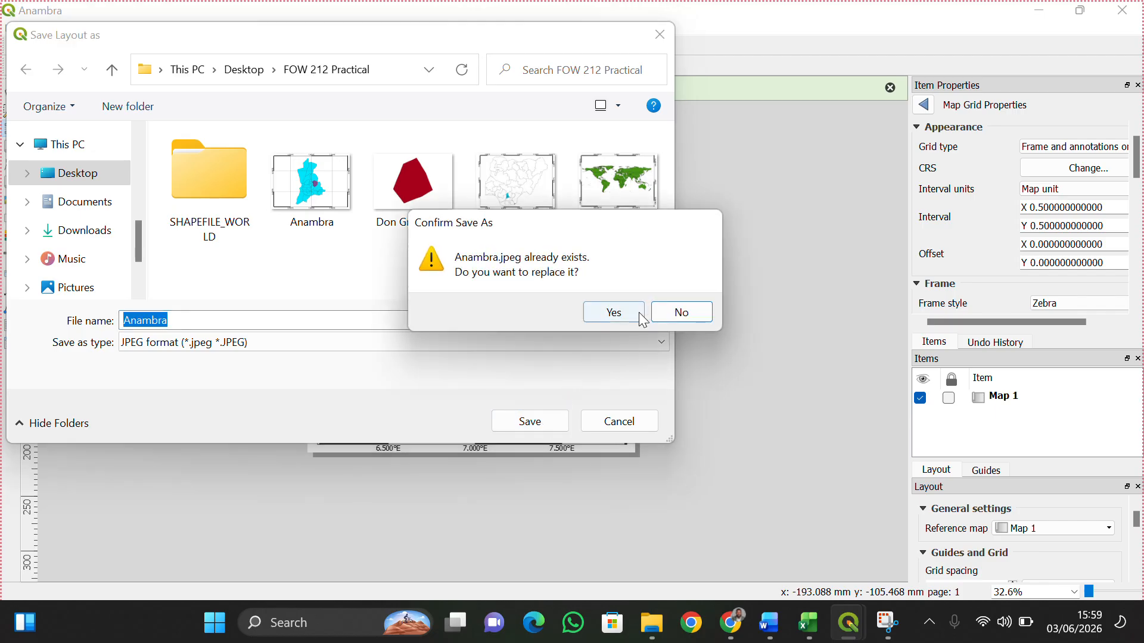
left_click(633, 316)
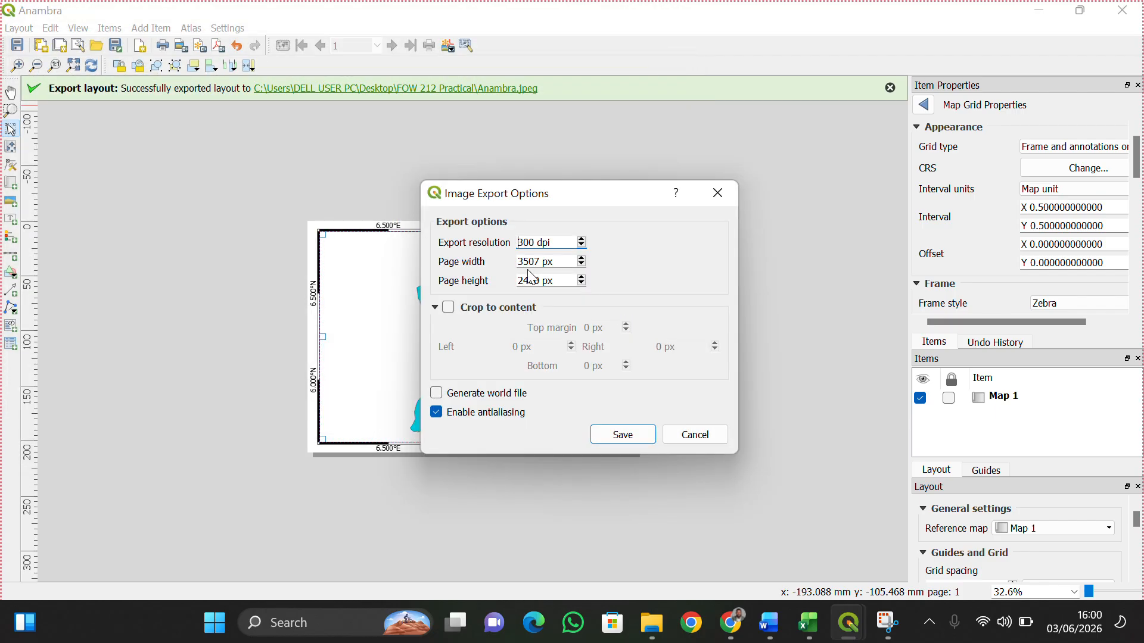
key("Delete")
type("6")
left_click(603, 441)
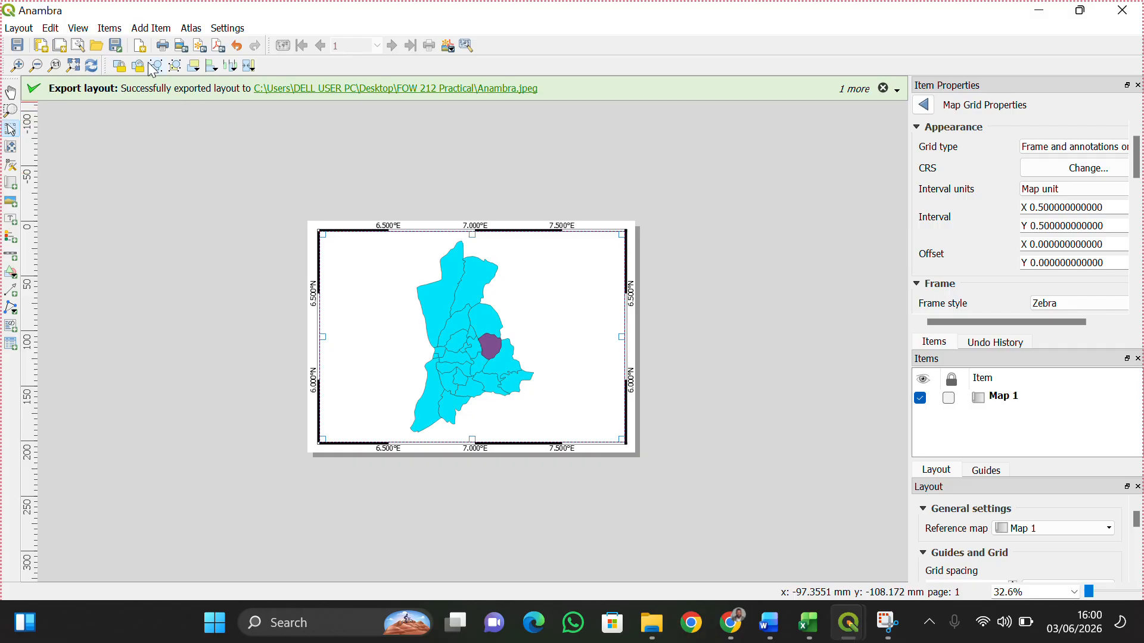
left_click(73, 66)
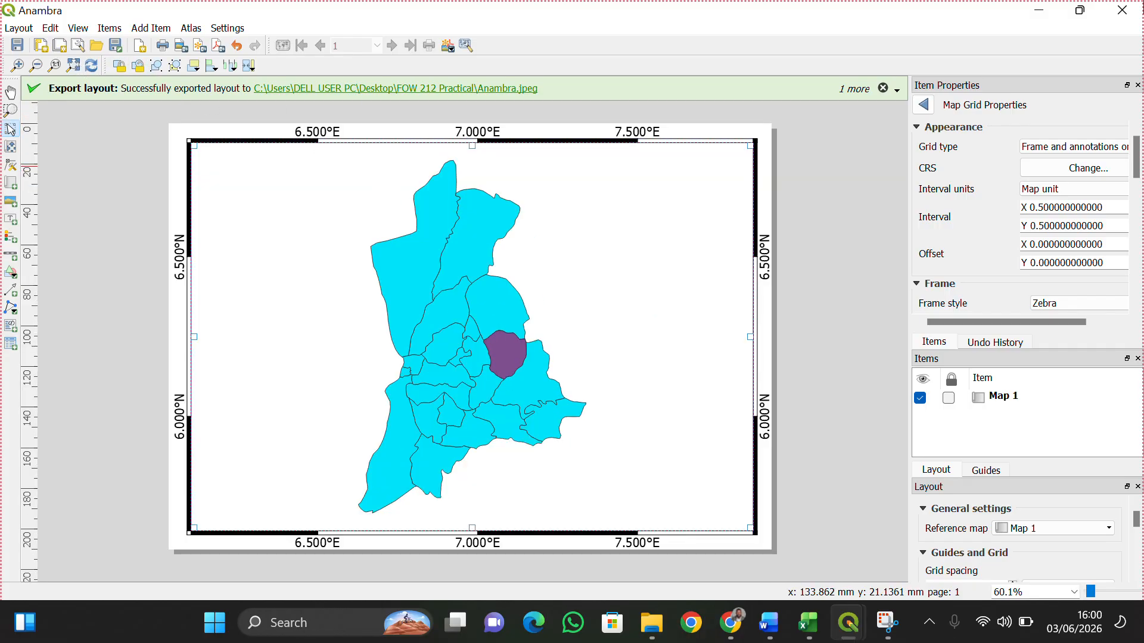
In the main project window, hide the Anambra State layer, show Don Greg Park, and fit the visible layers to the canvas.
left_click(1040, 11)
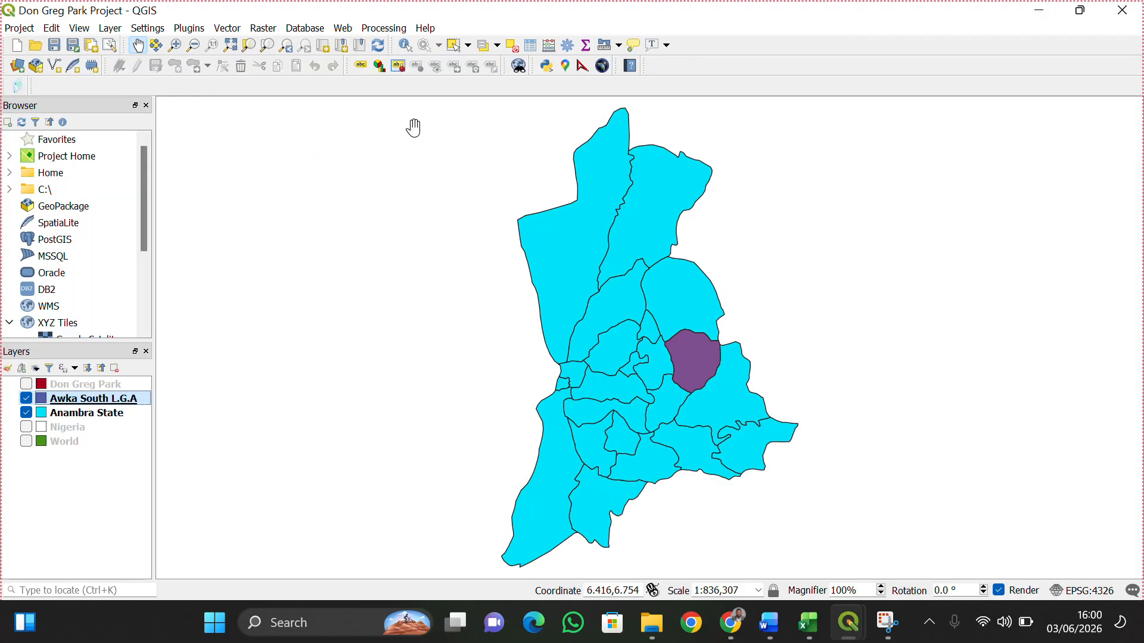
left_click(26, 413)
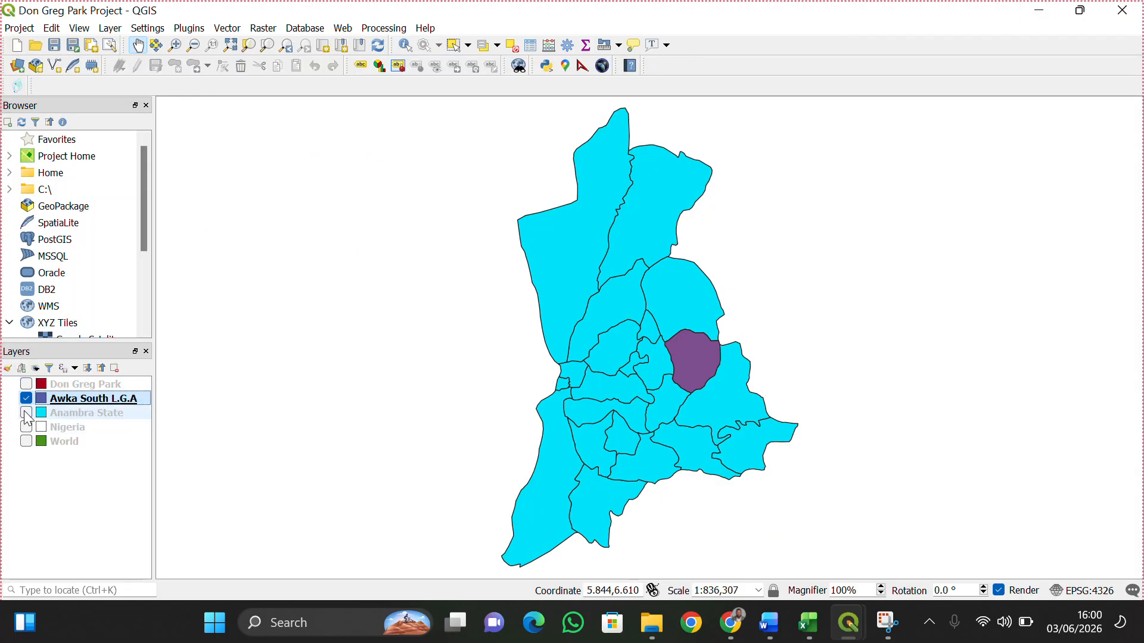
left_click(27, 386)
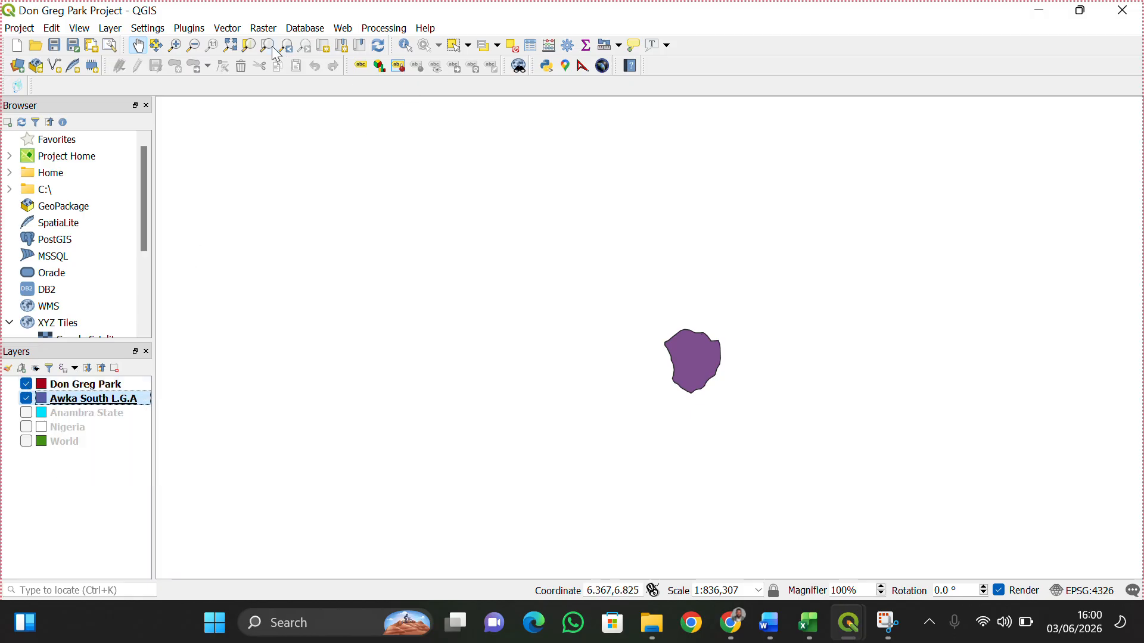
left_click(232, 46)
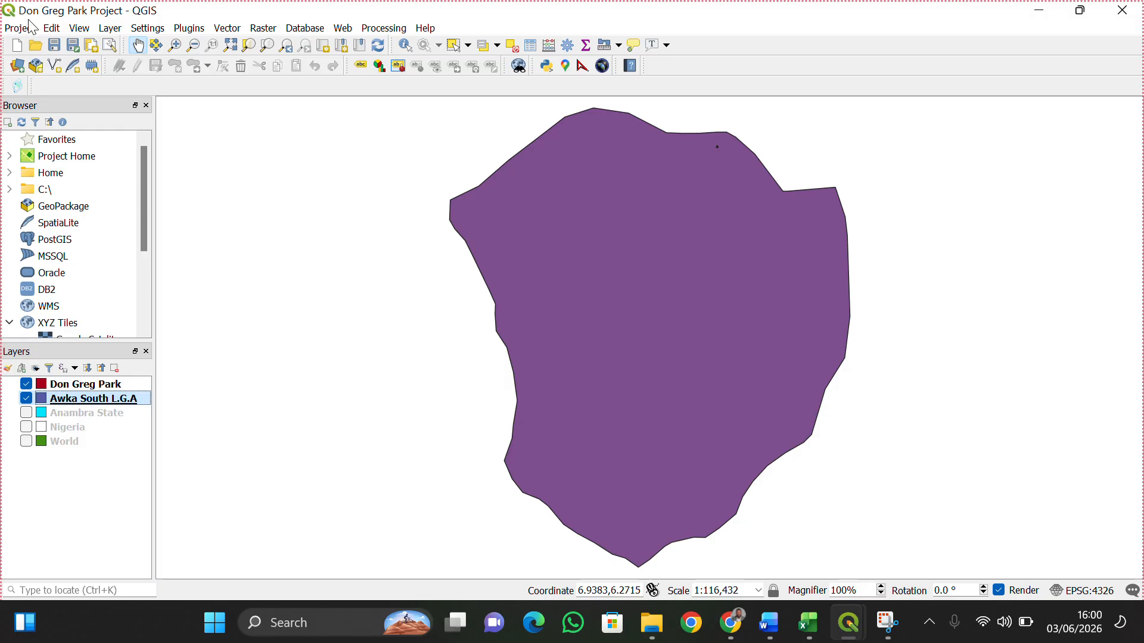
Create a print layout titled "Awka South" and maximize its window.
left_click(92, 47)
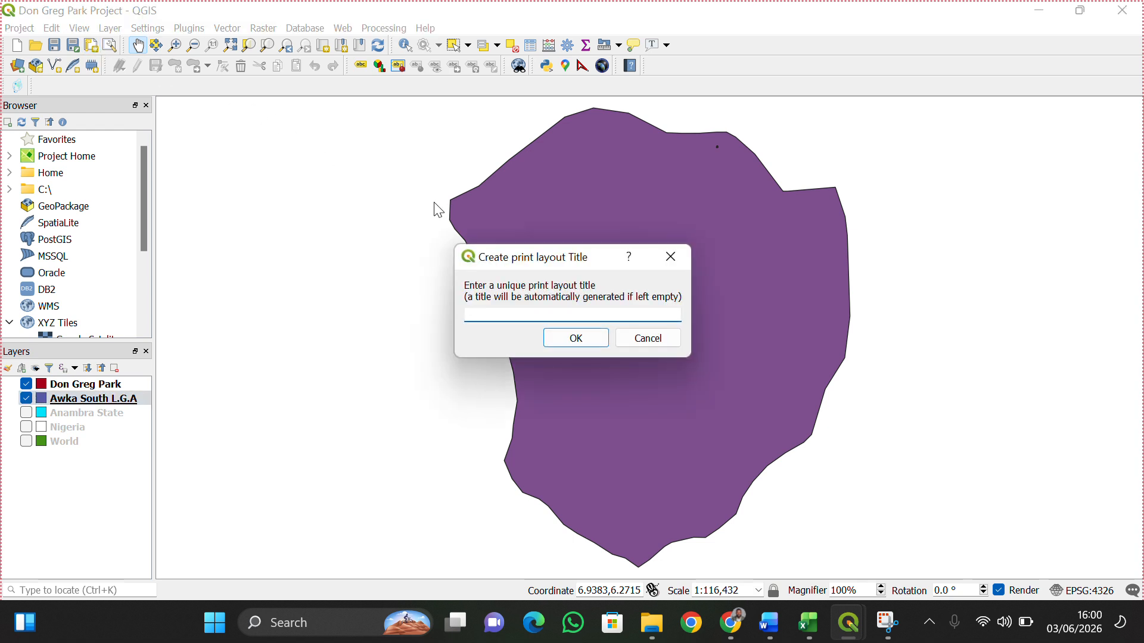
type("Awka South")
left_click(572, 339)
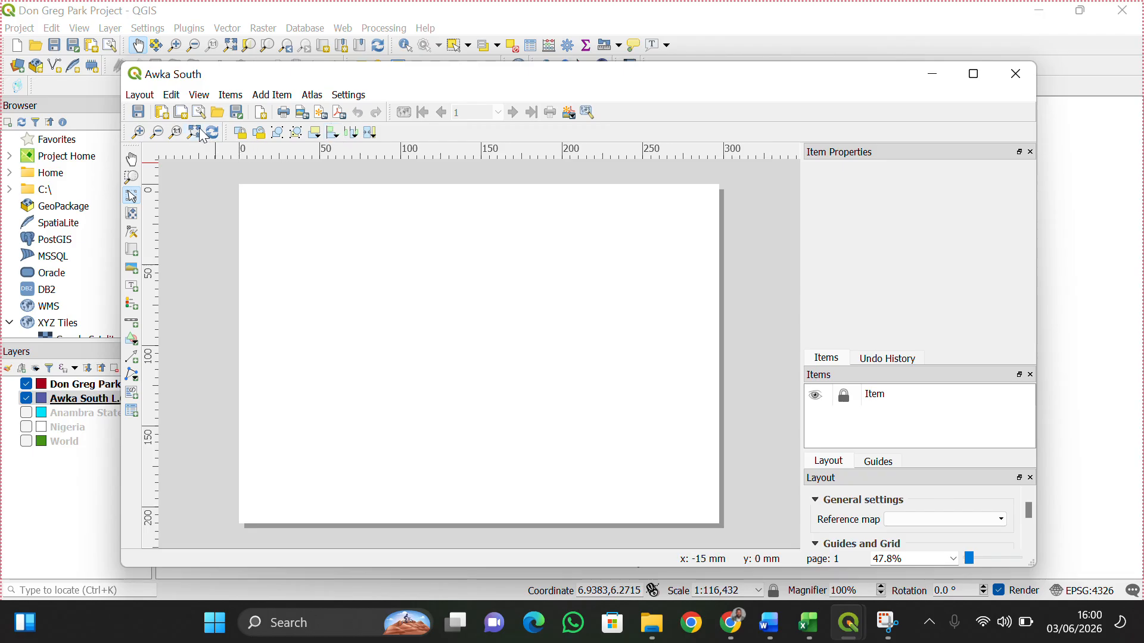
left_click(974, 75)
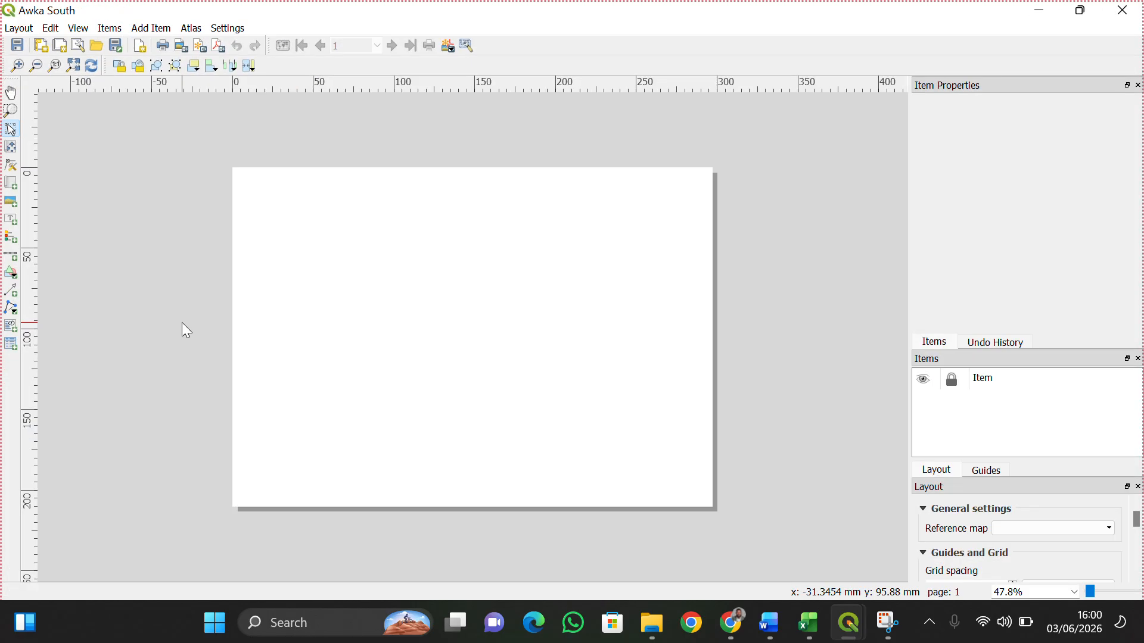
Add a map covering most of the page and set its scale to 86978.
left_click(12, 183)
left_click_drag(256, 184, 689, 487)
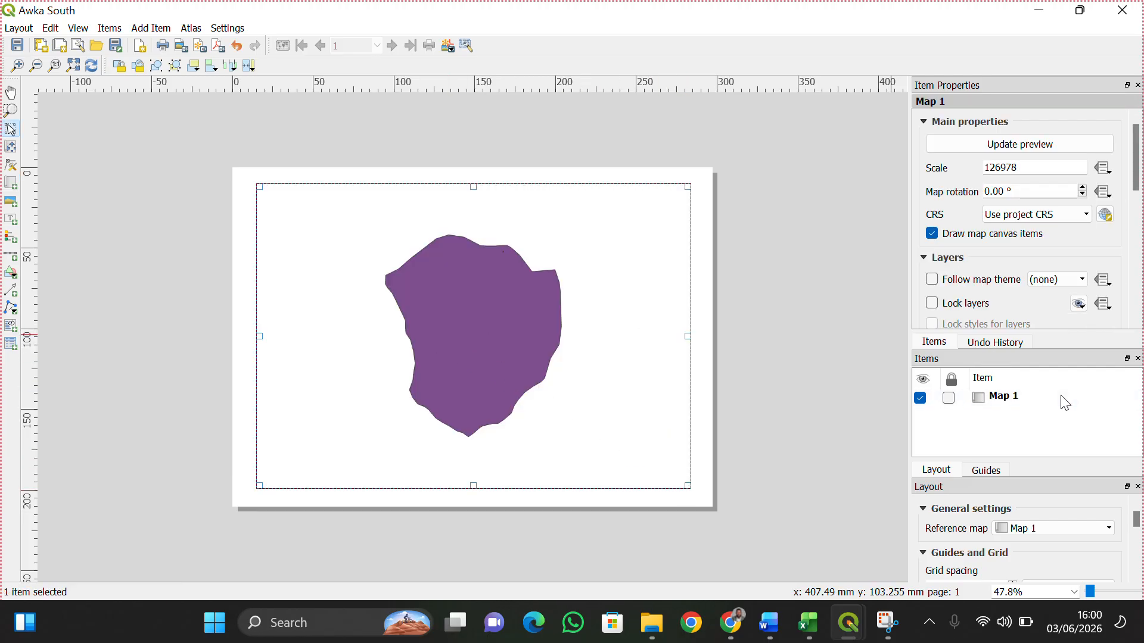
left_click_drag(1001, 167, 997, 167)
type("9")
key("Return")
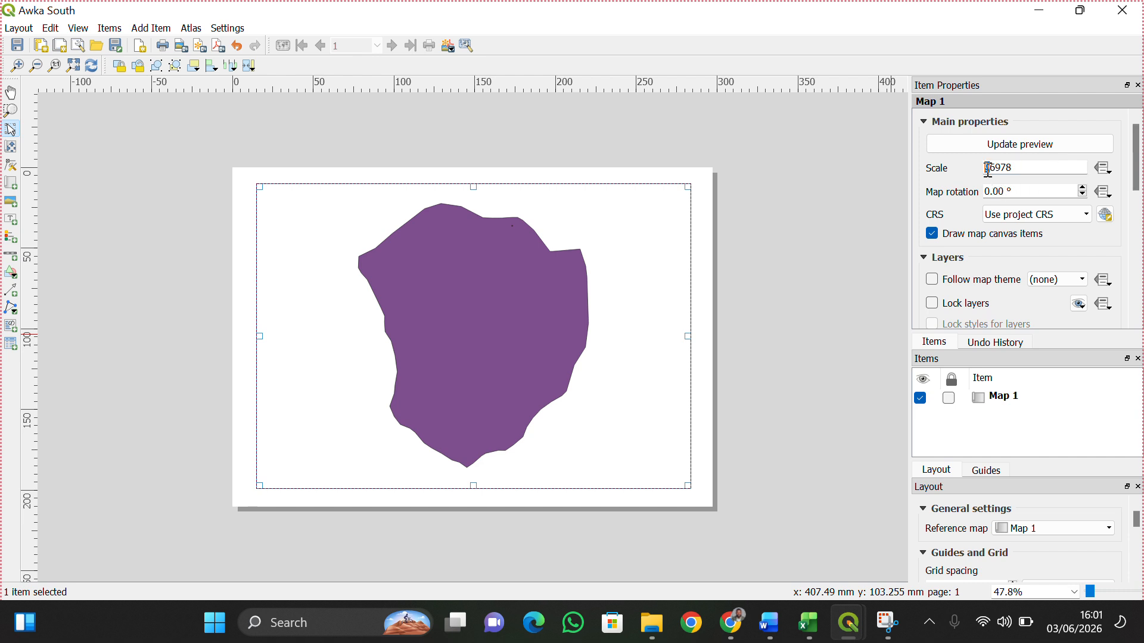
key("Return")
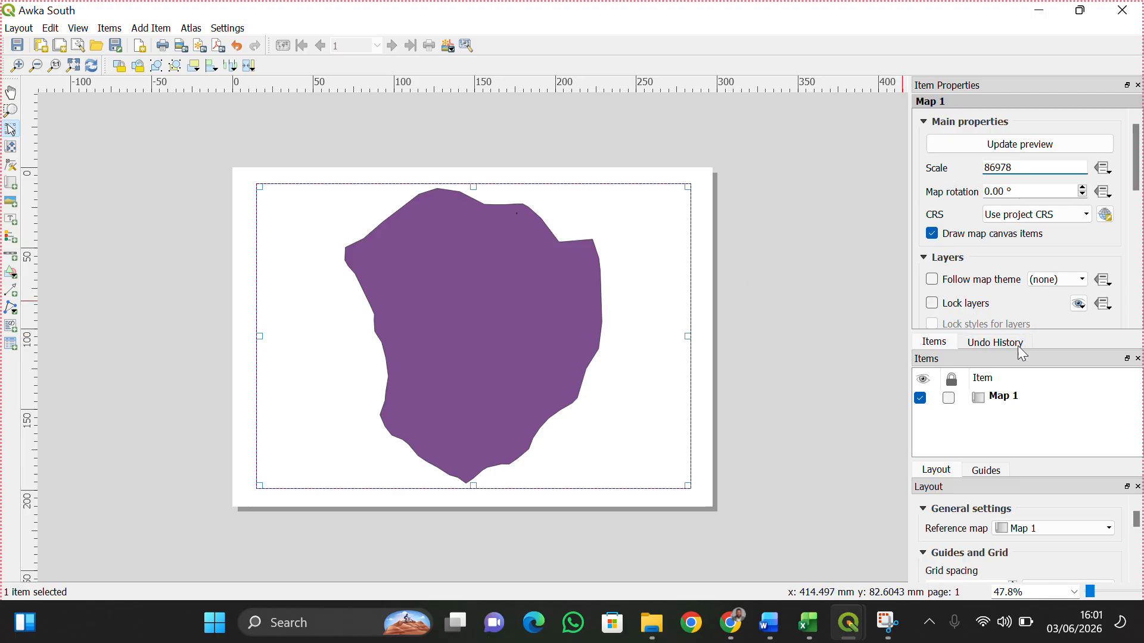
Add a grid to the map with X and Y intervals of 0.05 map units.
left_click_drag(1139, 178, 1139, 273)
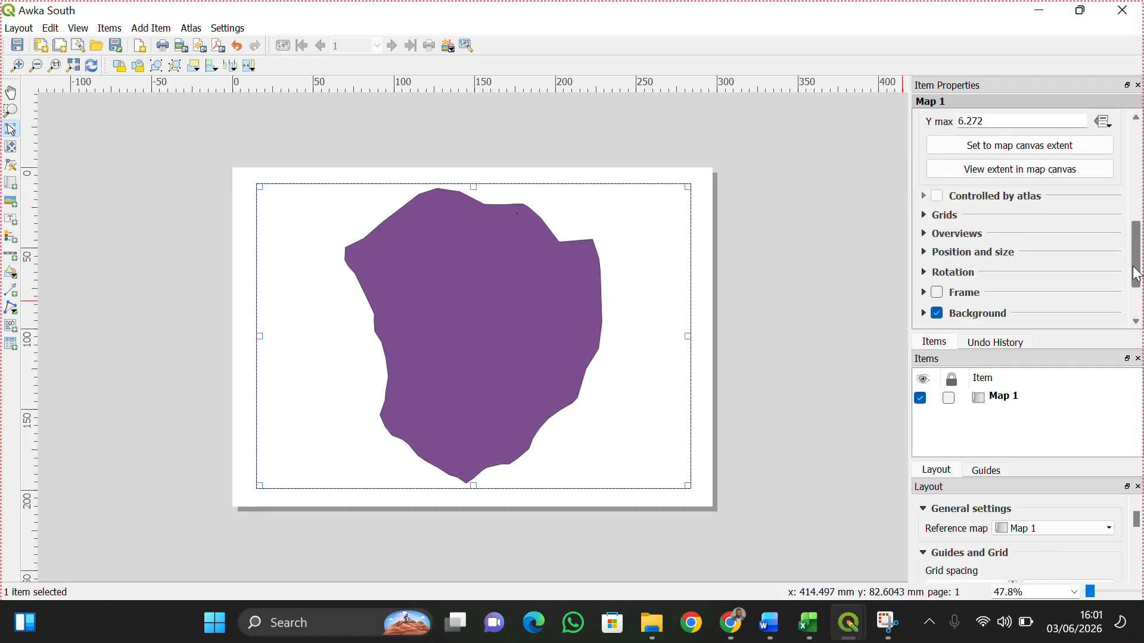
left_click(932, 218)
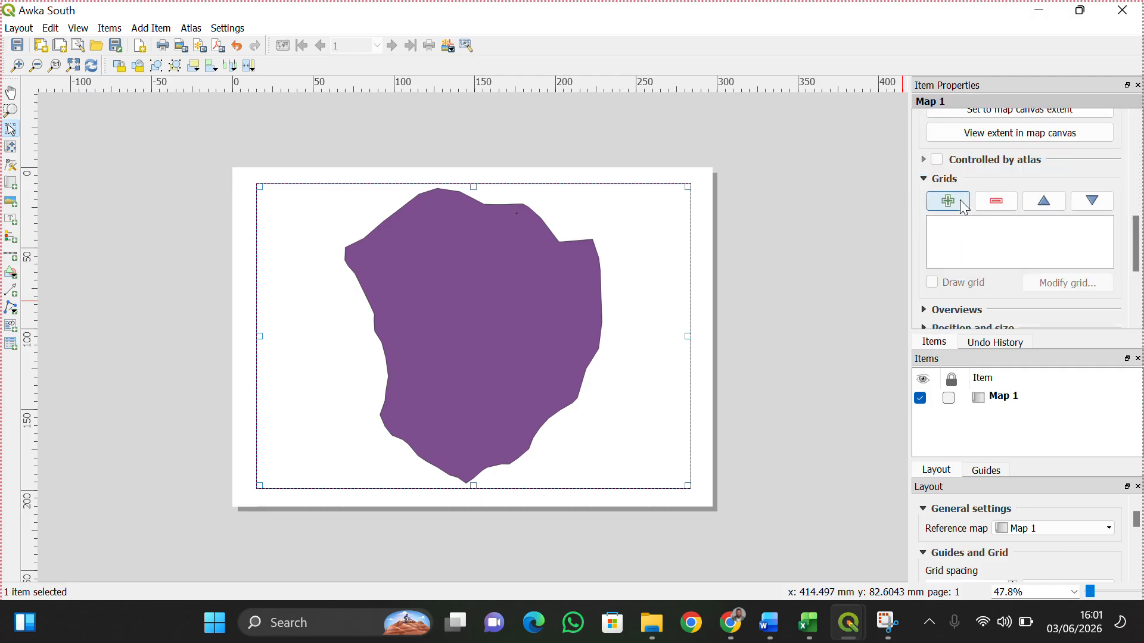
left_click(947, 200)
left_click(1065, 282)
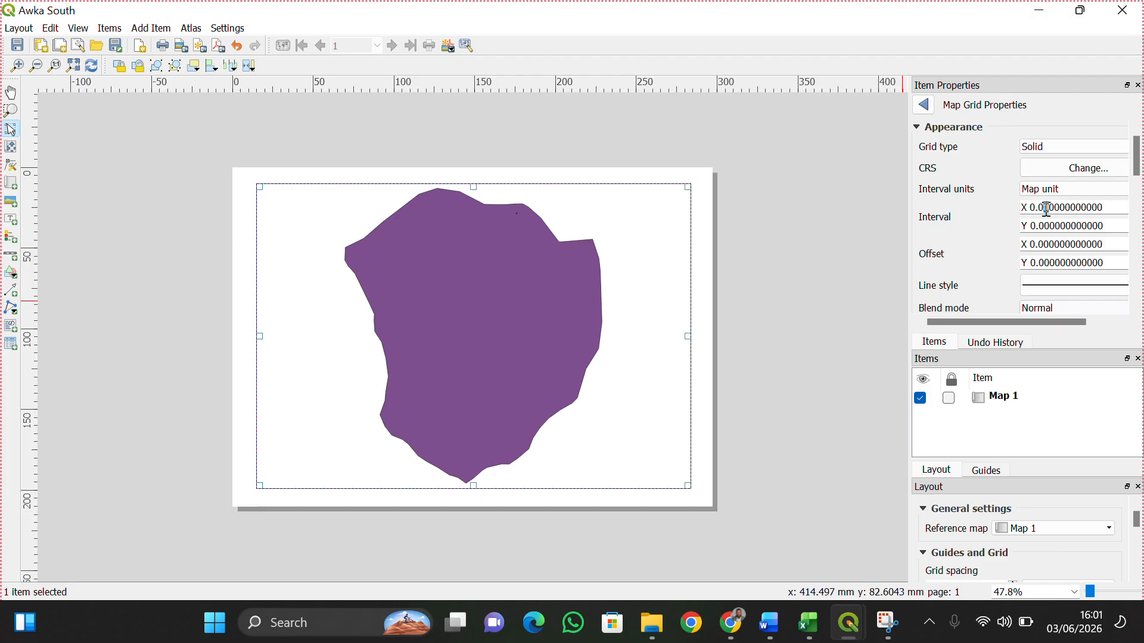
left_click(1071, 243)
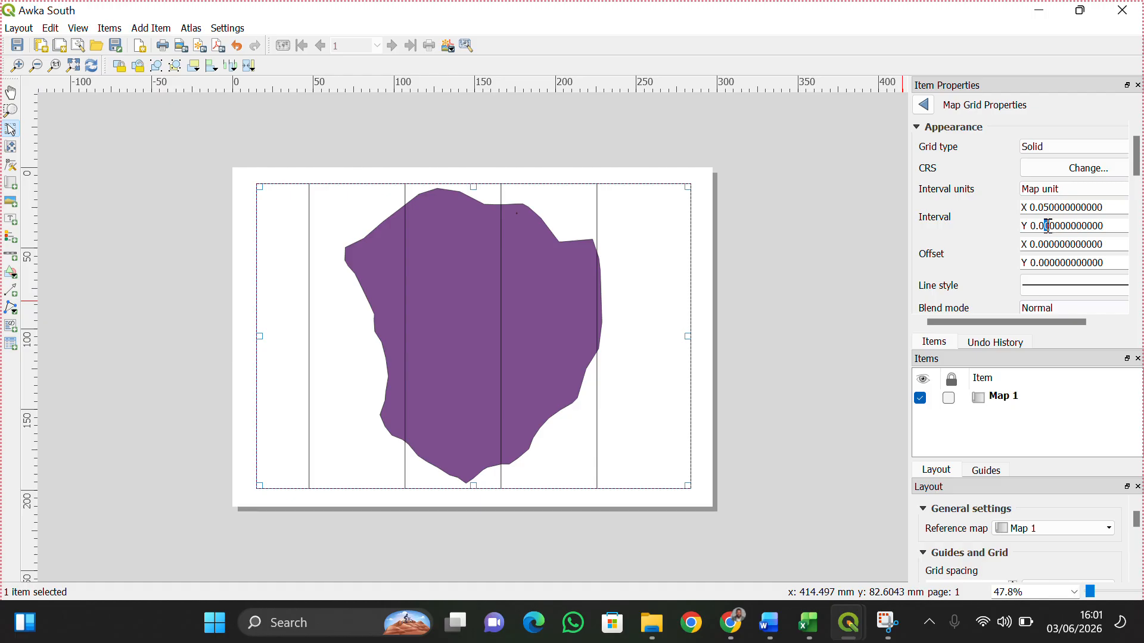
double_click(1048, 226)
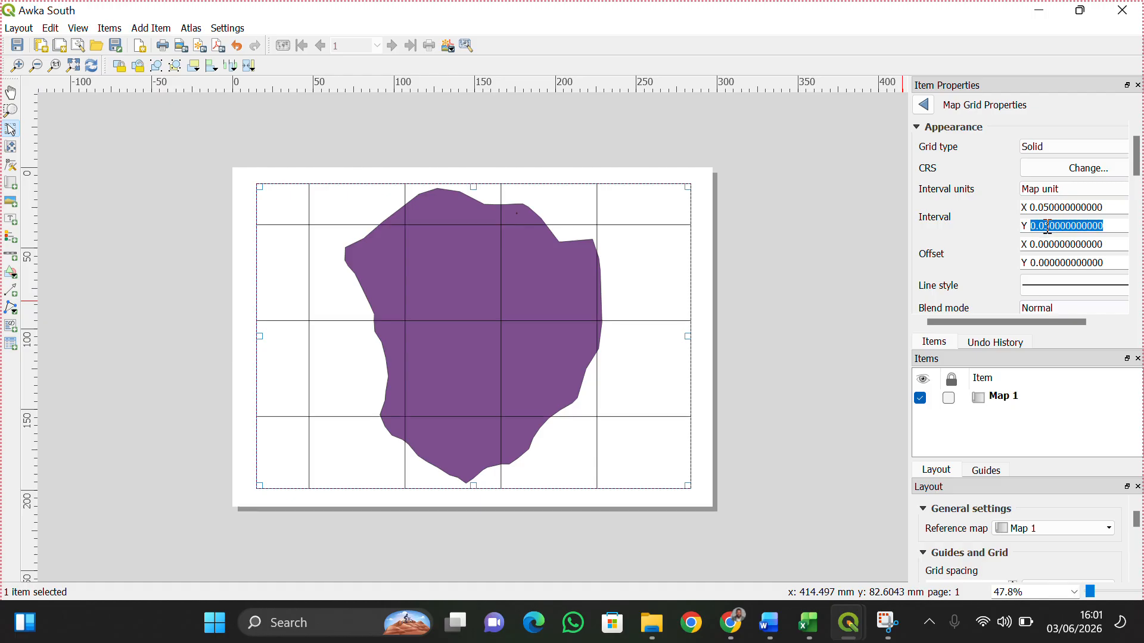
Set the map grid's frame style to Zebra.
left_click_drag(1138, 167, 1139, 200)
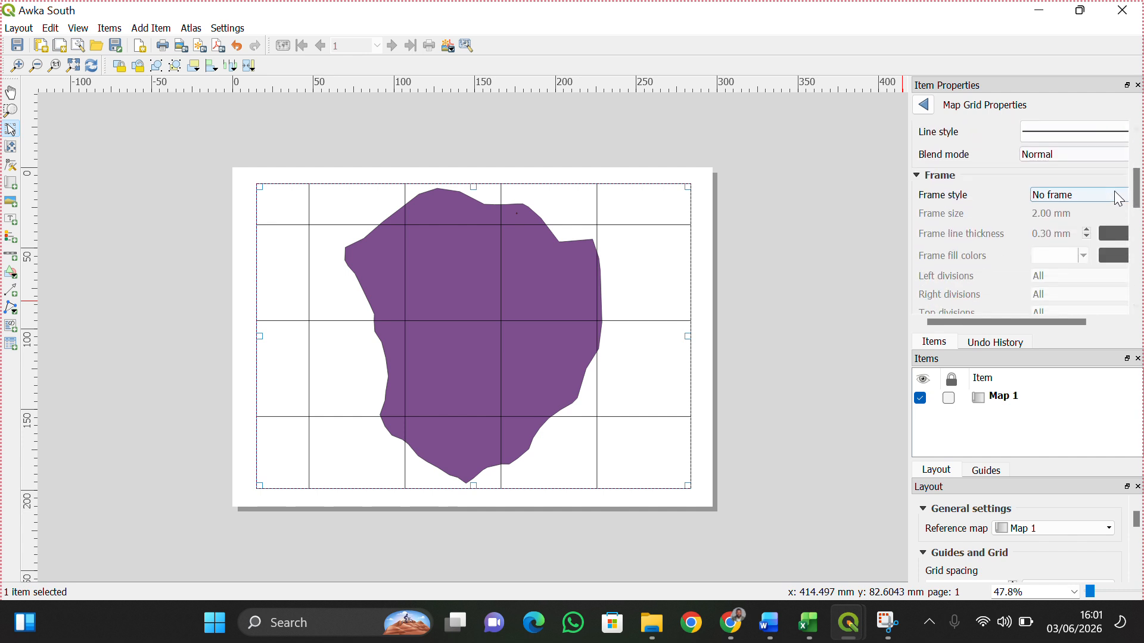
left_click(1119, 197)
left_click(1085, 219)
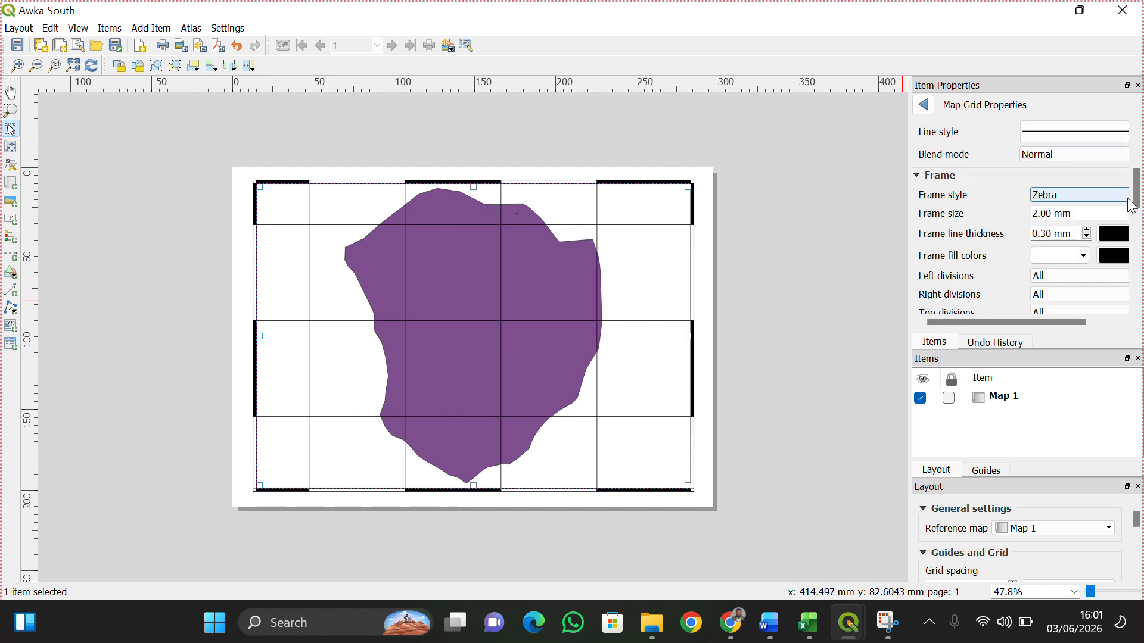
Enable drawn coordinates on the map grid and set their format to Decimal with suffix.
mouse_move(1139, 196)
left_mouse_down()
mouse_move(1141, 287)
mouse_move(1138, 238)
left_mouse_up()
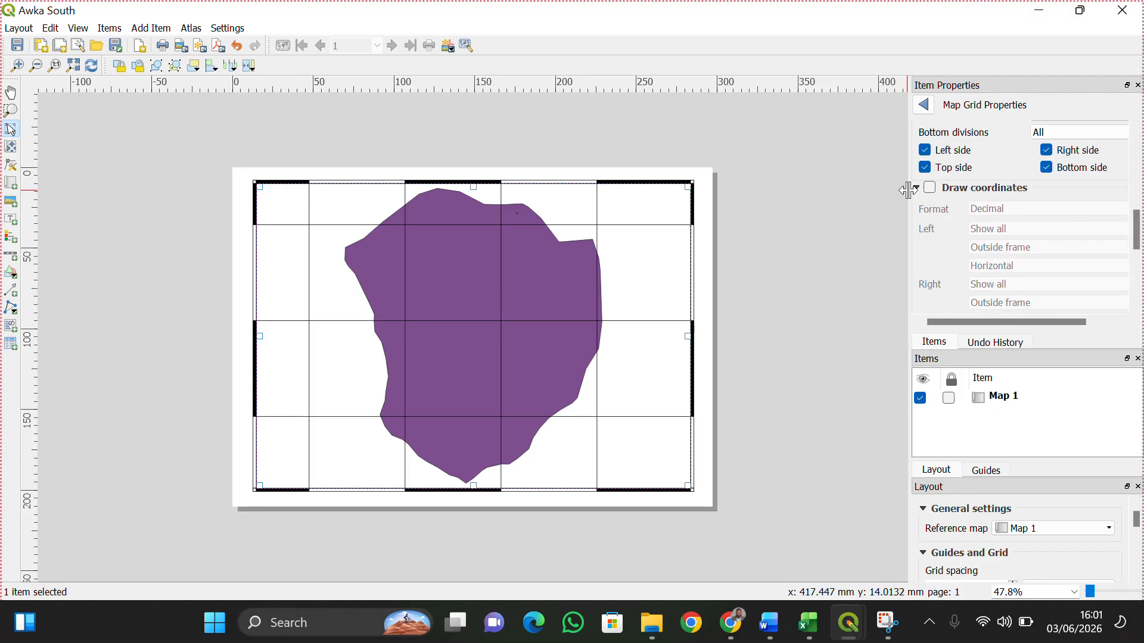
left_click(929, 188)
left_click(1109, 208)
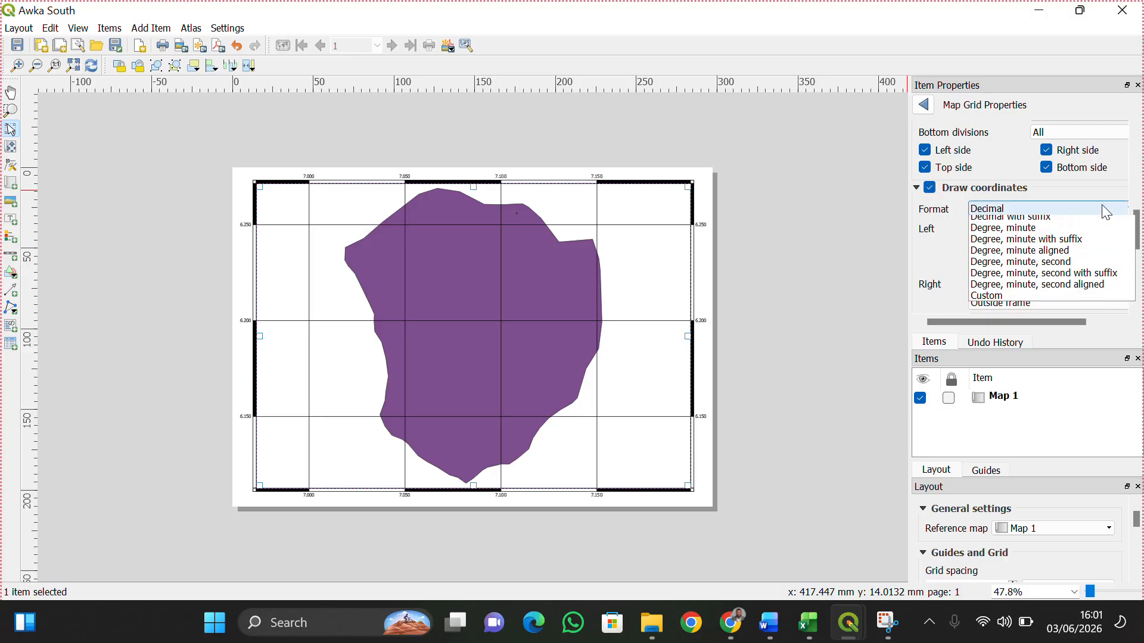
left_click(1058, 237)
Set the grid's right and top coordinate labels to Vertical ascending.
left_click_drag(1139, 234, 1141, 281)
scroll(1141, 280, "up", 3)
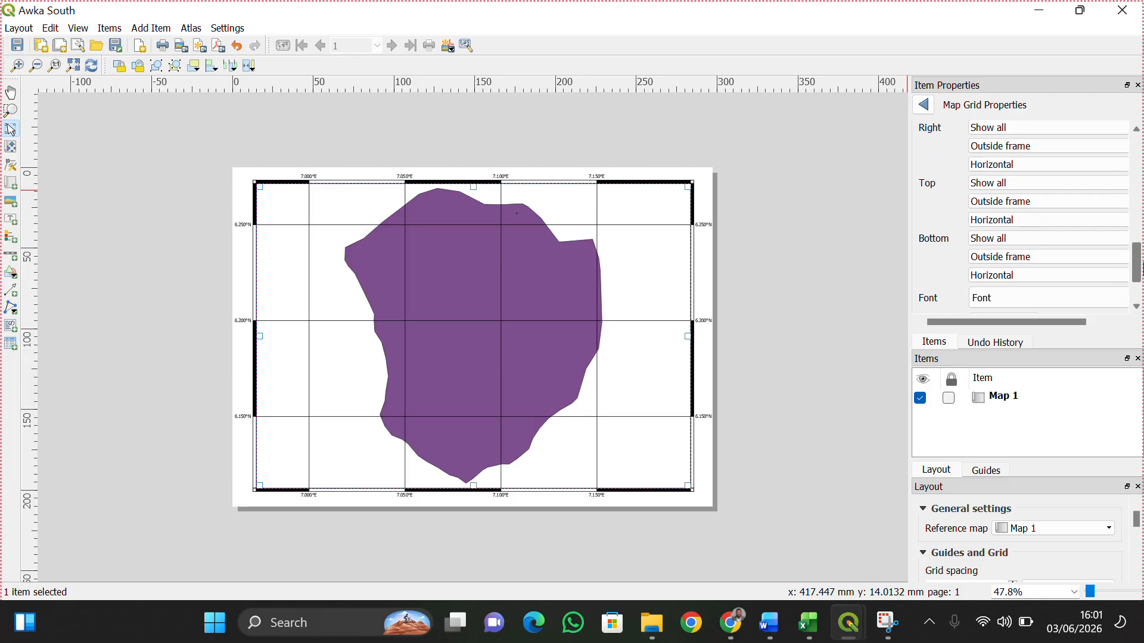
left_click(1034, 164)
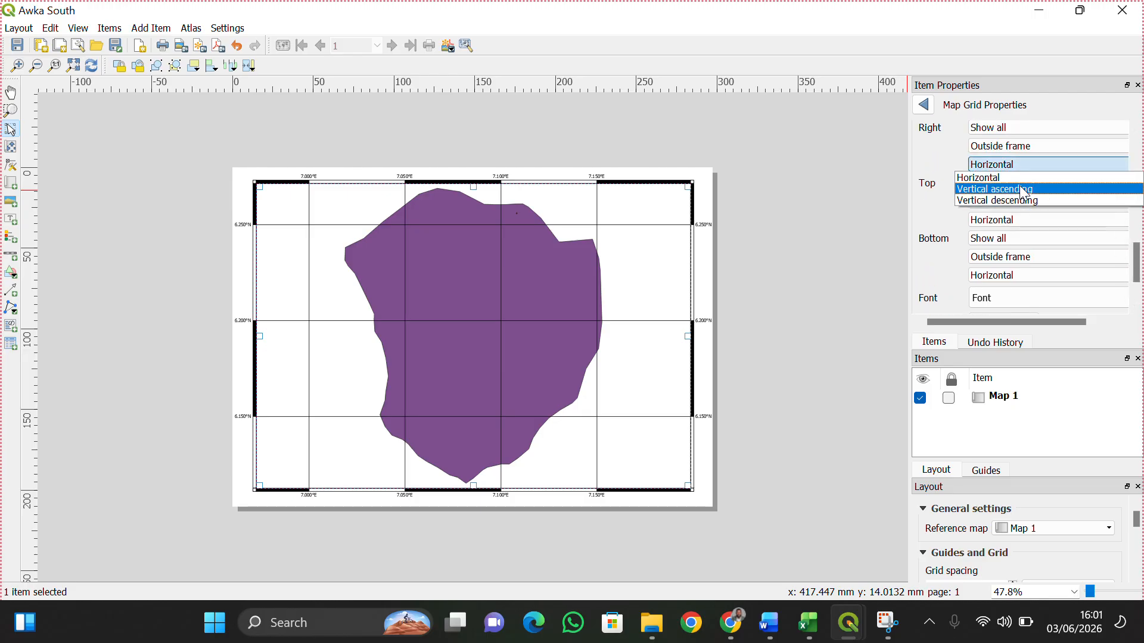
left_click(1020, 185)
left_click(1008, 224)
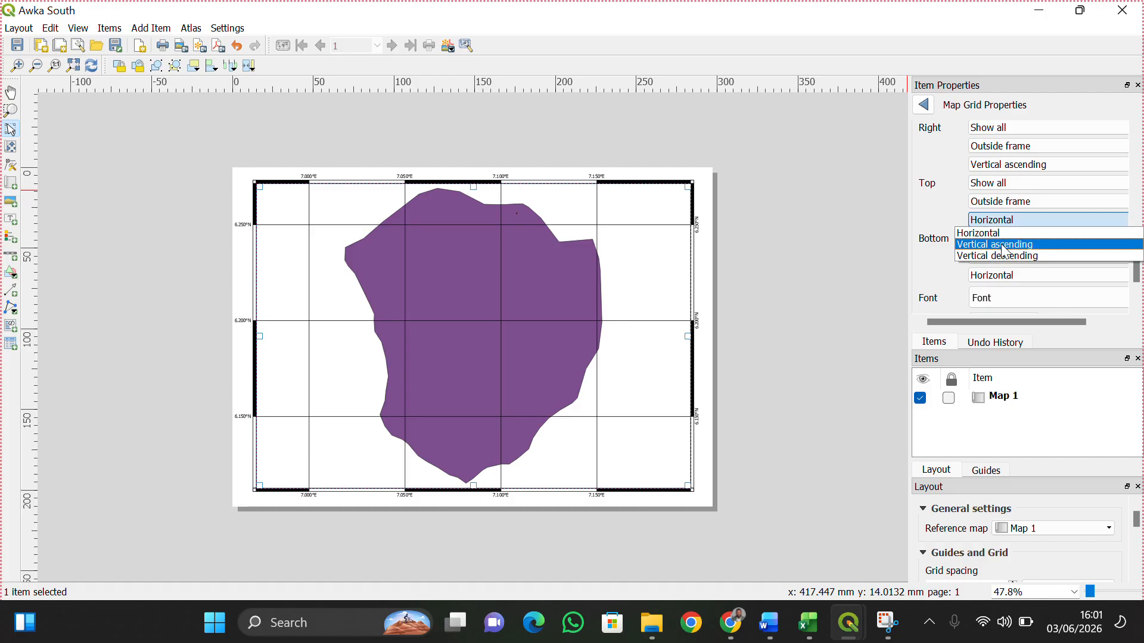
left_click(1001, 245)
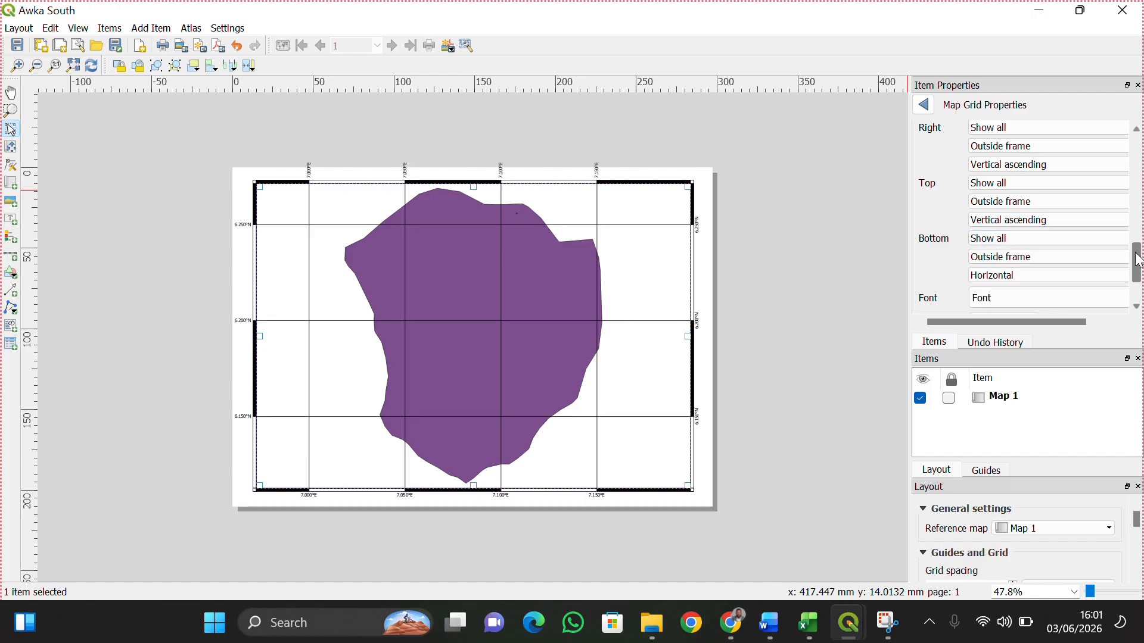
Set the grid coordinate font size to 18.
left_click_drag(1138, 260, 1139, 288)
left_click(1053, 222)
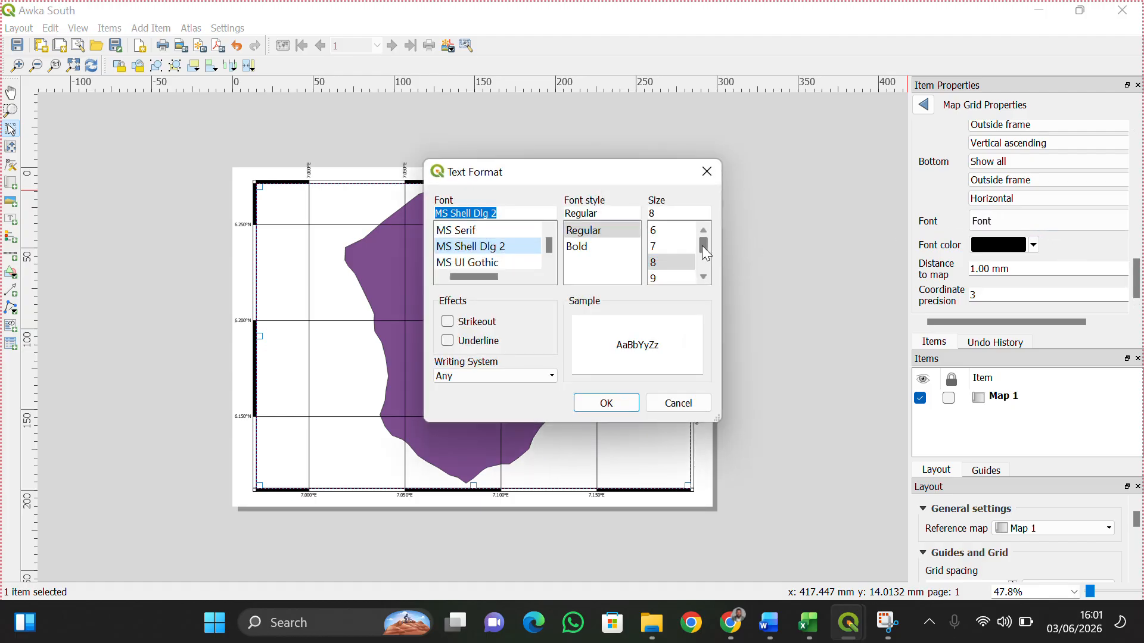
left_click_drag(704, 245, 700, 250)
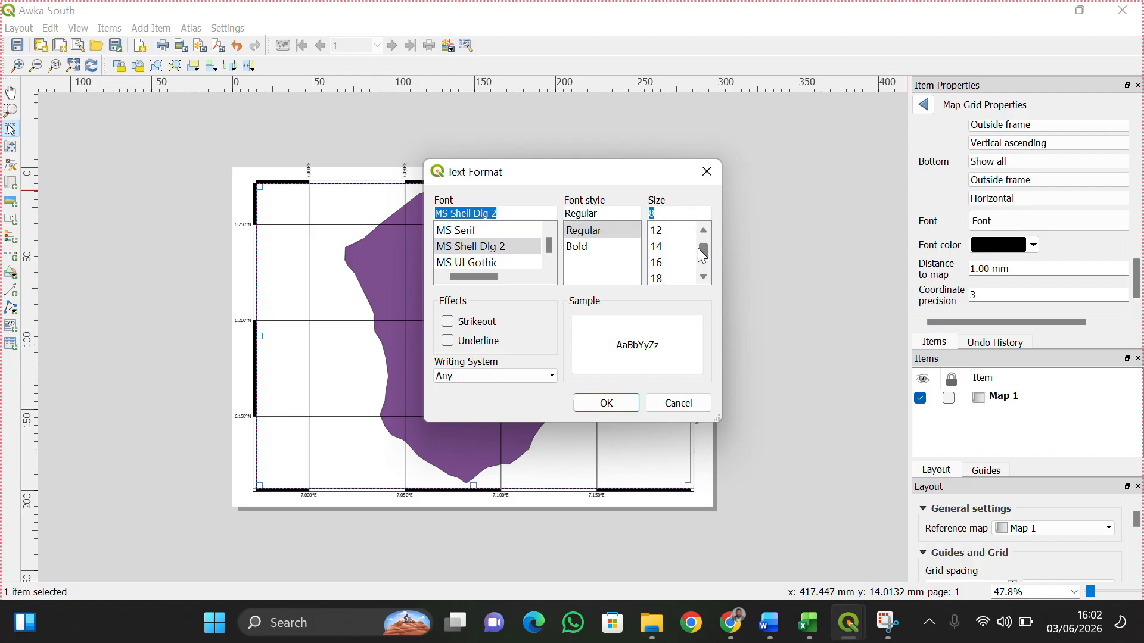
left_click(666, 278)
left_click(616, 405)
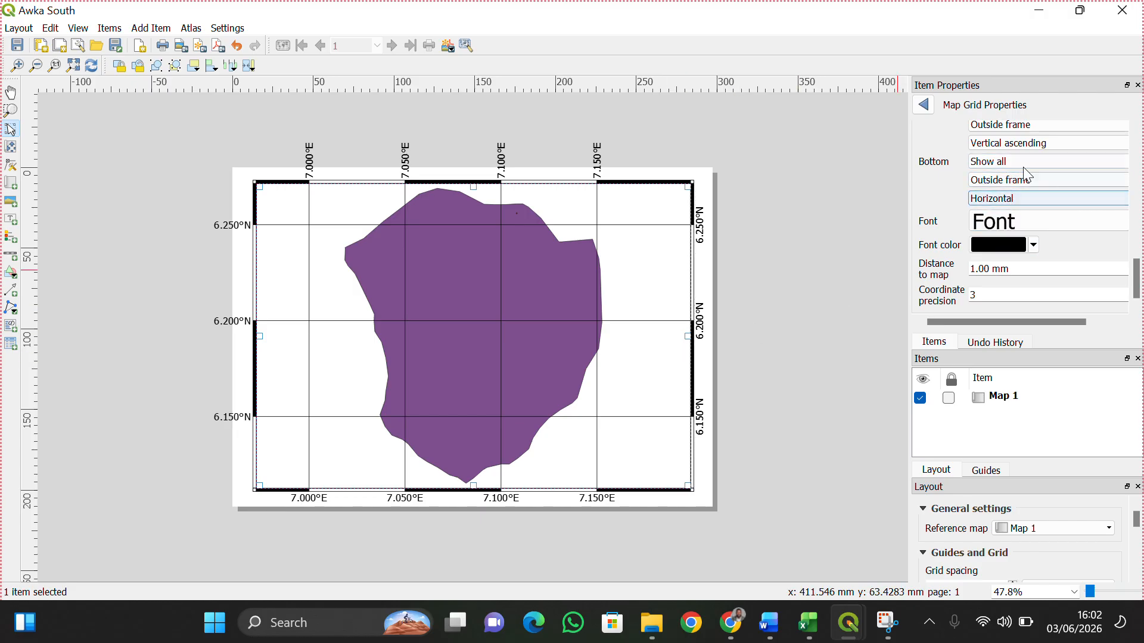
Set the grid's top coordinate labels to Horizontal.
scroll(1023, 152, "up", 1)
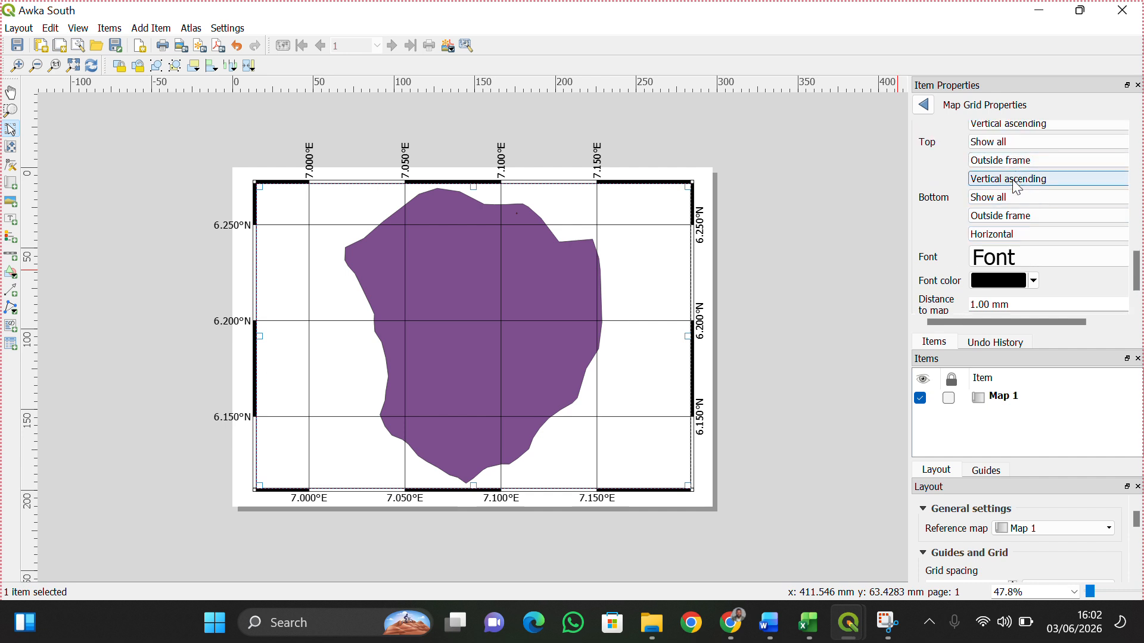
left_click(1021, 178)
left_click(1000, 196)
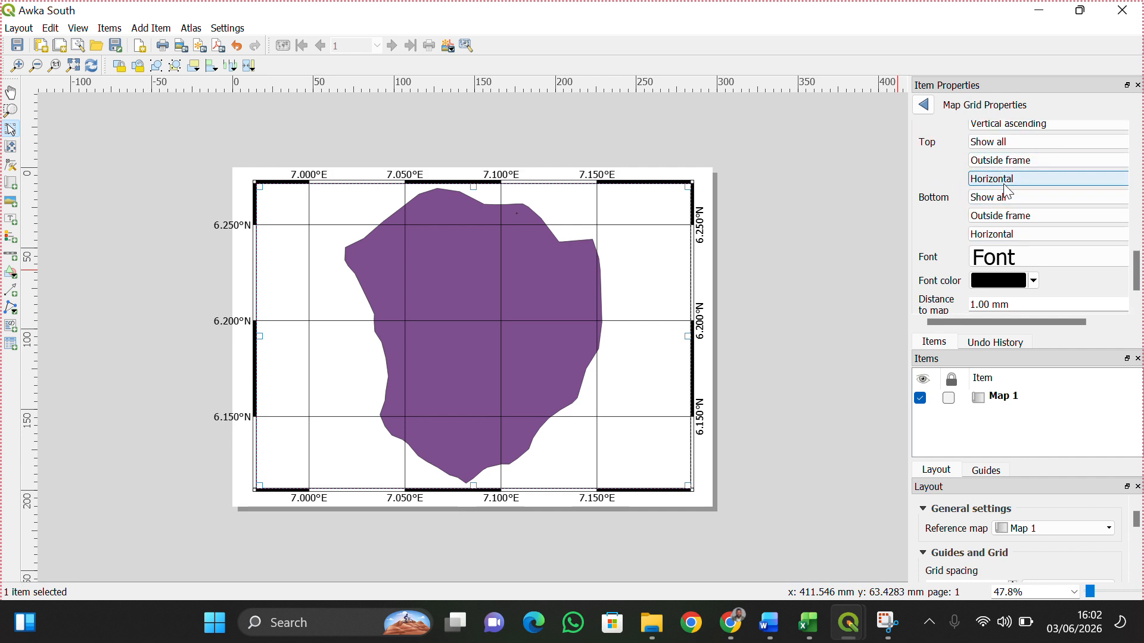
Try the top coordinate labels with Inside frame placement and return them to Outside frame.
scroll(1003, 165, "up", 1)
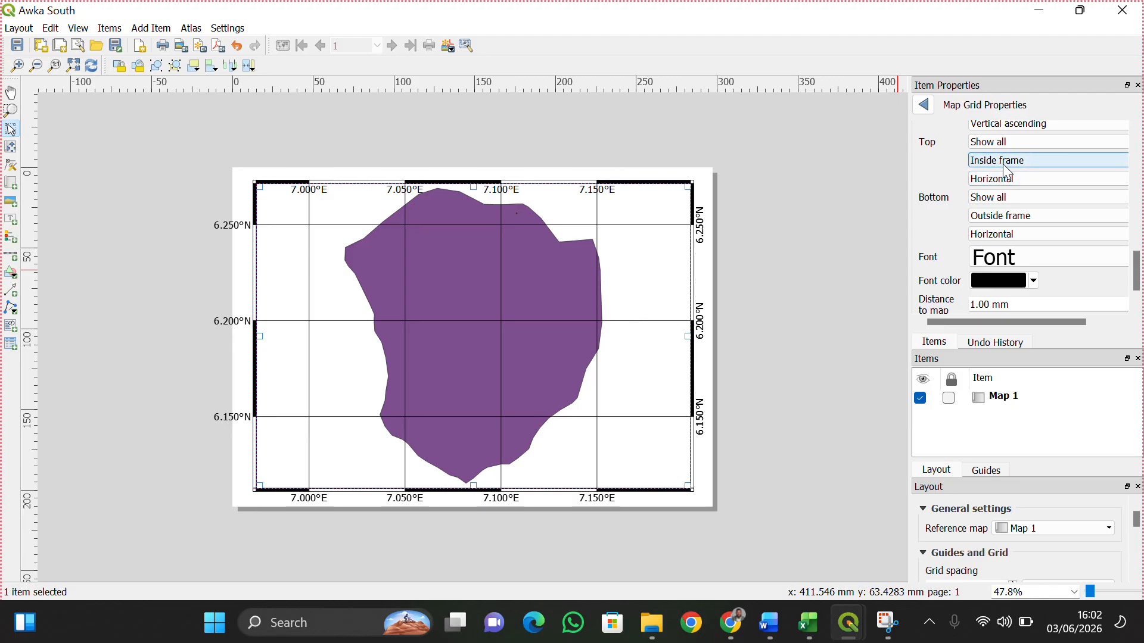
left_click(1007, 162)
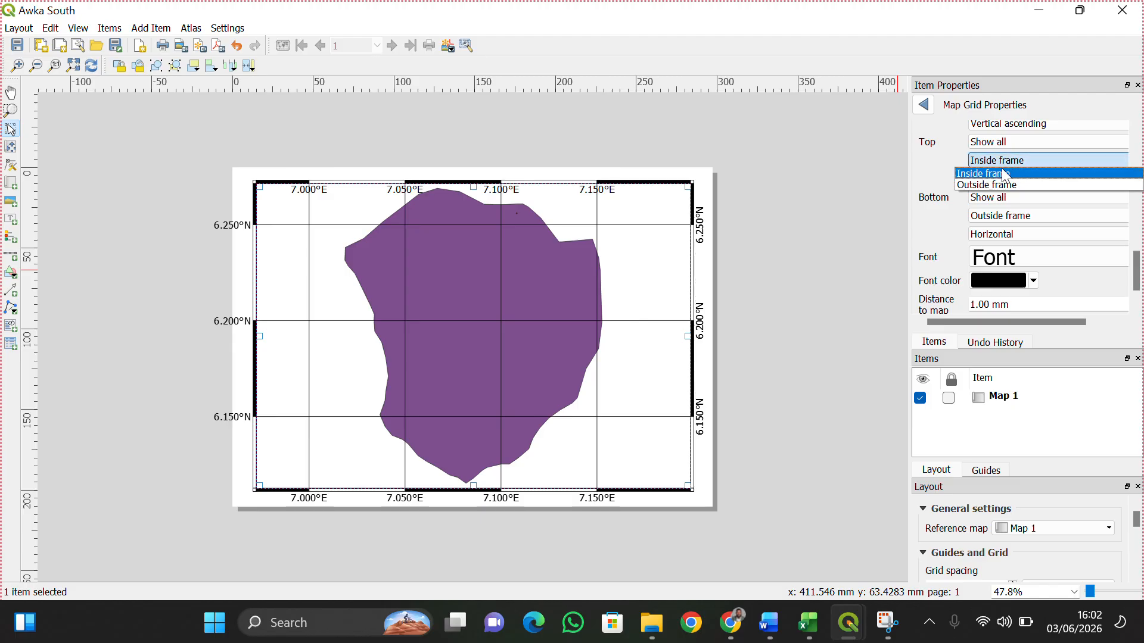
left_click(996, 185)
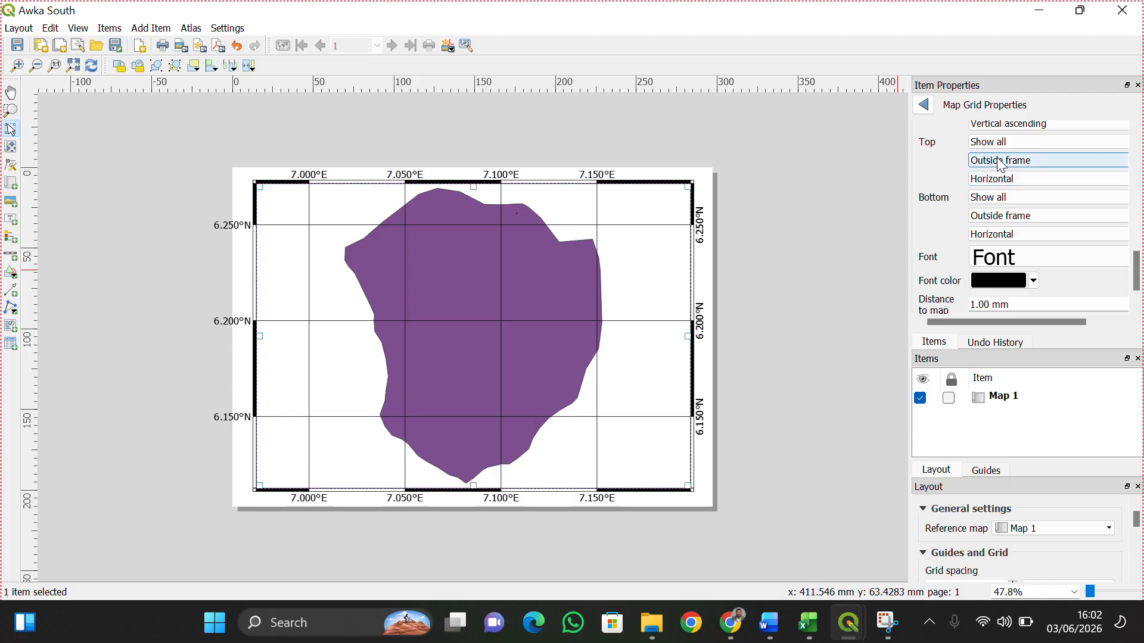
left_click(1002, 162)
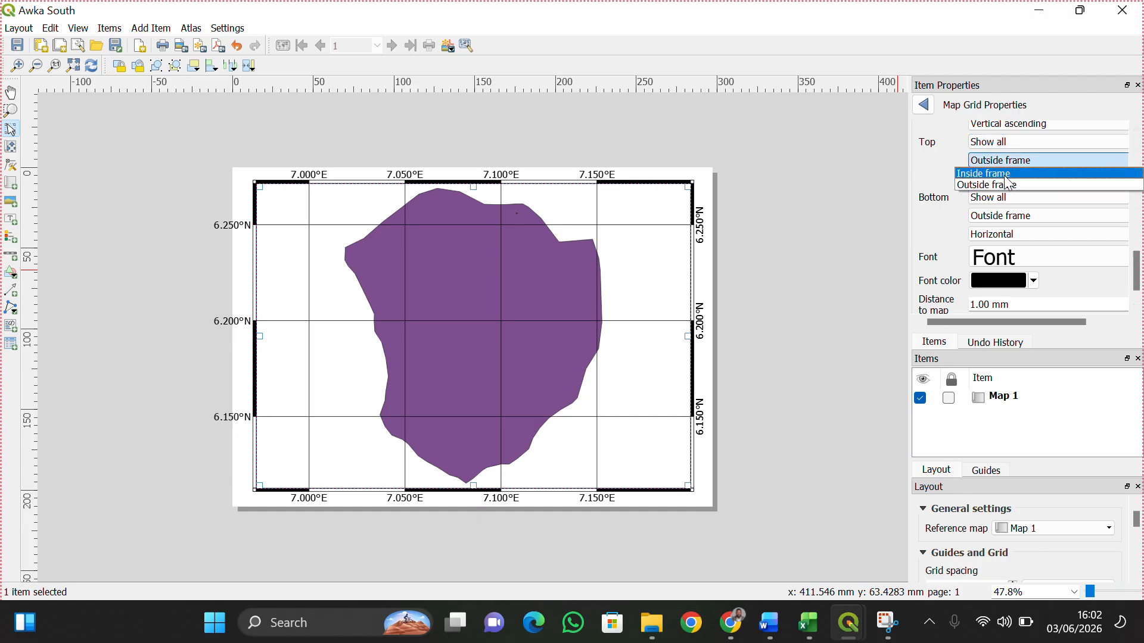
left_click(1006, 174)
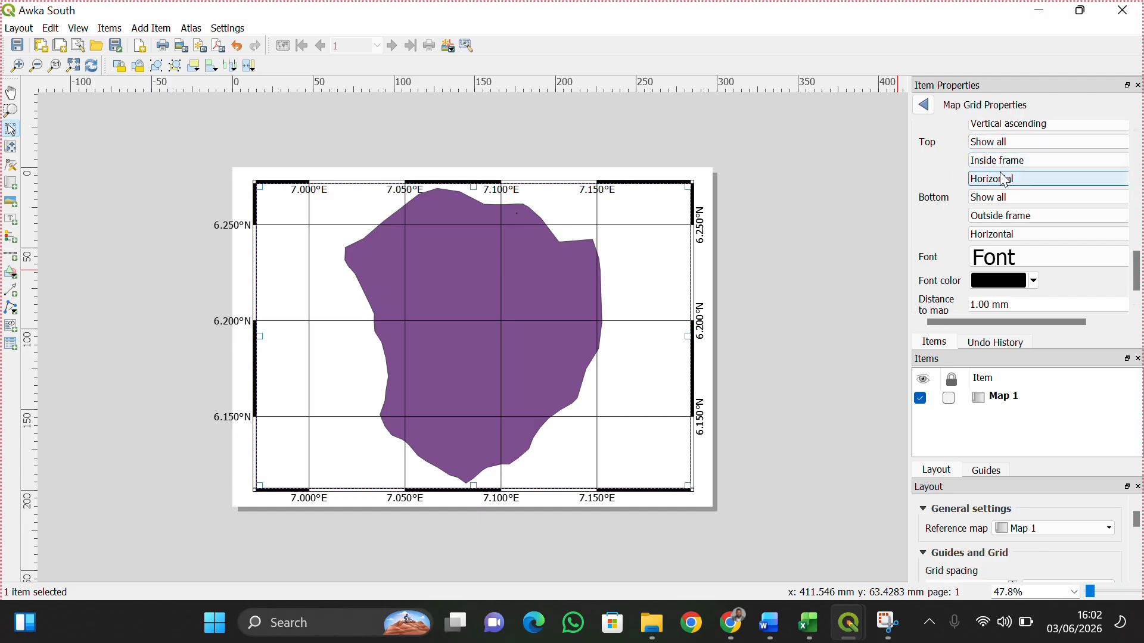
left_click(1001, 159)
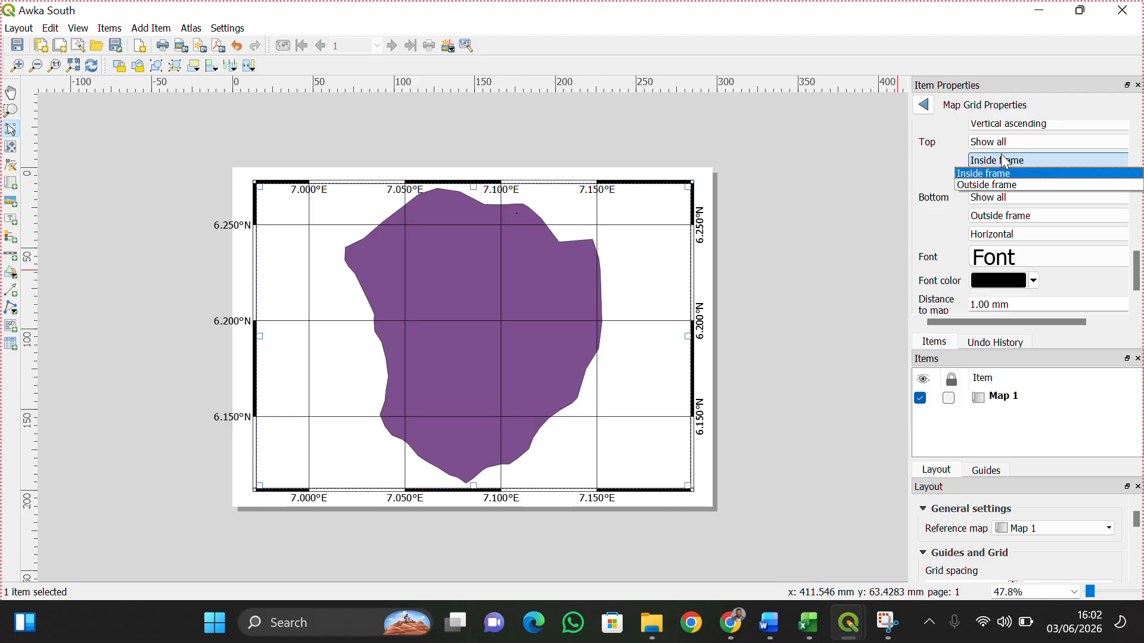
left_click(988, 186)
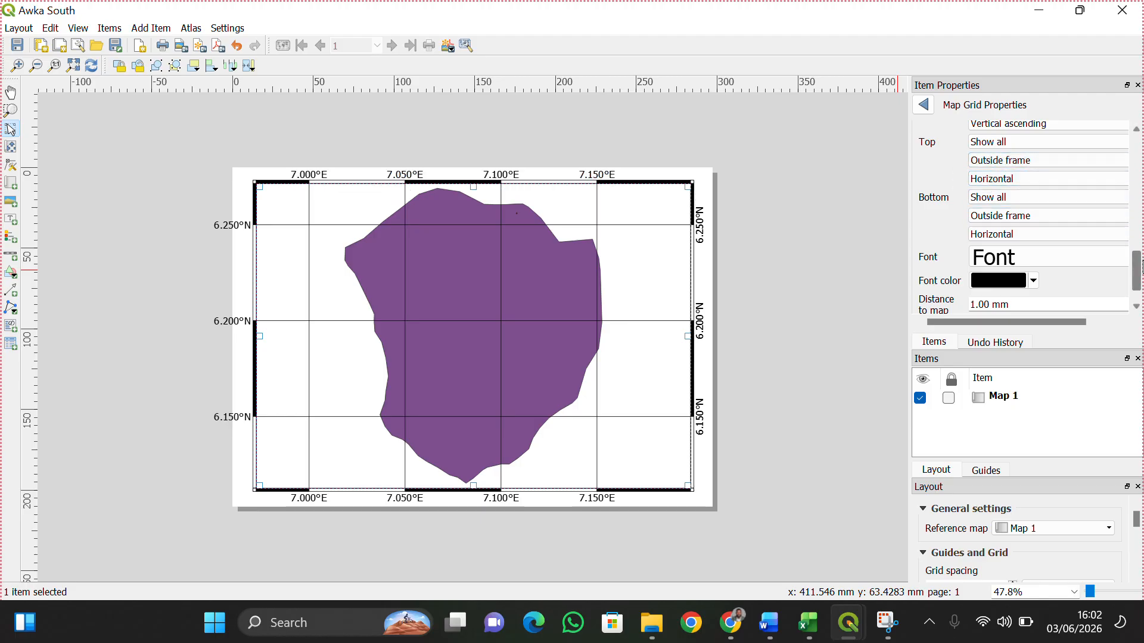
Set the grid's left coordinate labels to Vertical ascending.
left_click_drag(1135, 270, 1133, 231)
left_click(1049, 235)
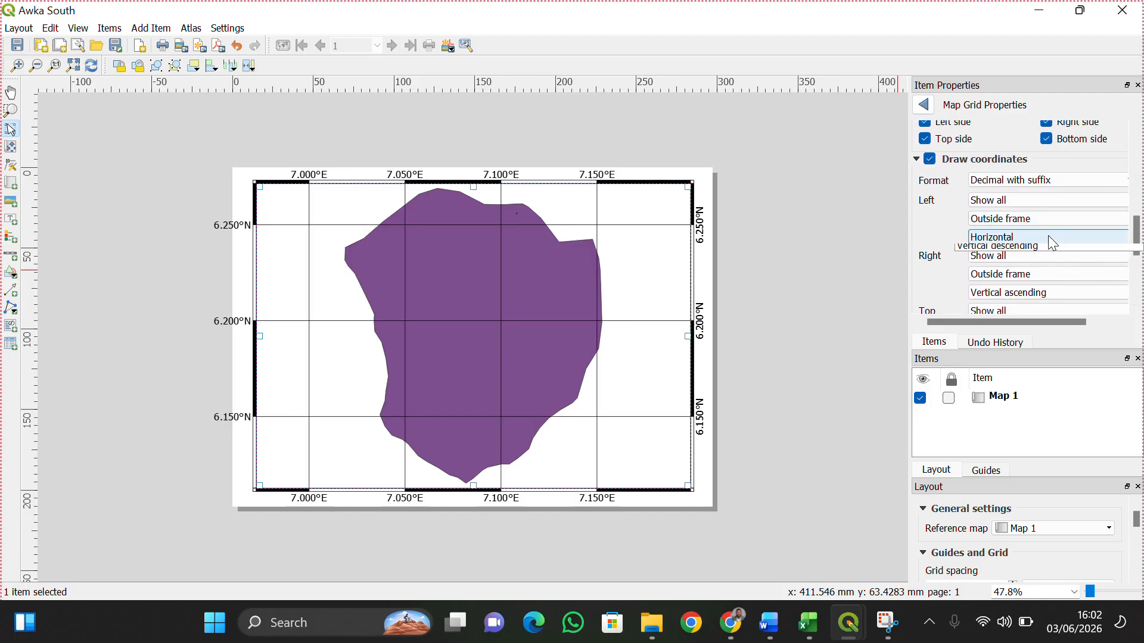
left_click(997, 262)
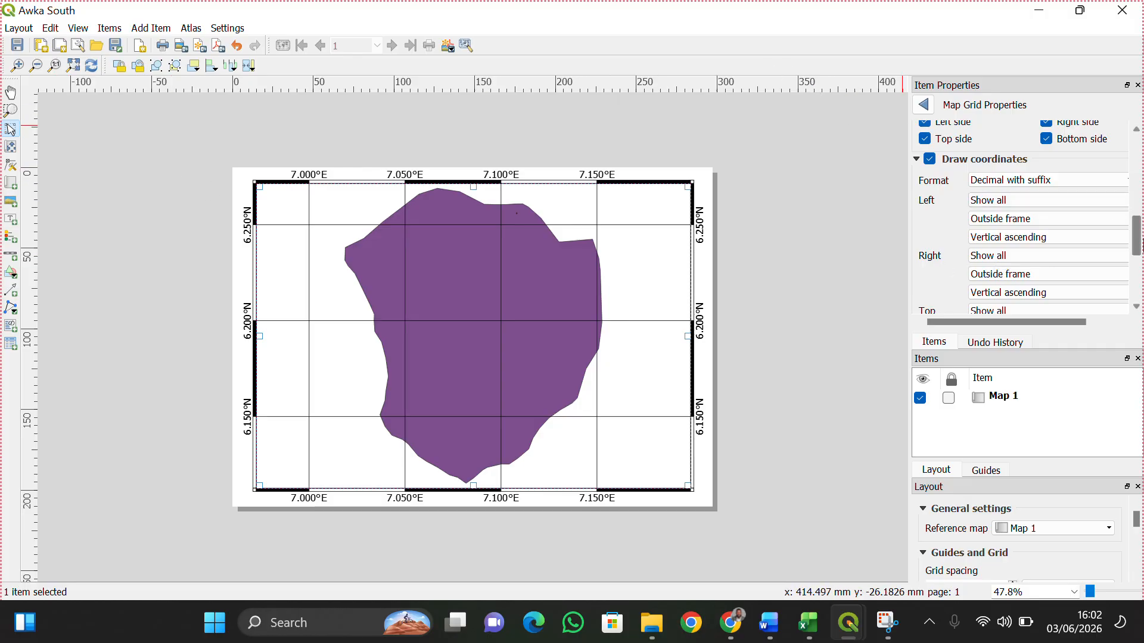
Change the grid type to Frame and annotations only.
scroll(1133, 254, "up", 10)
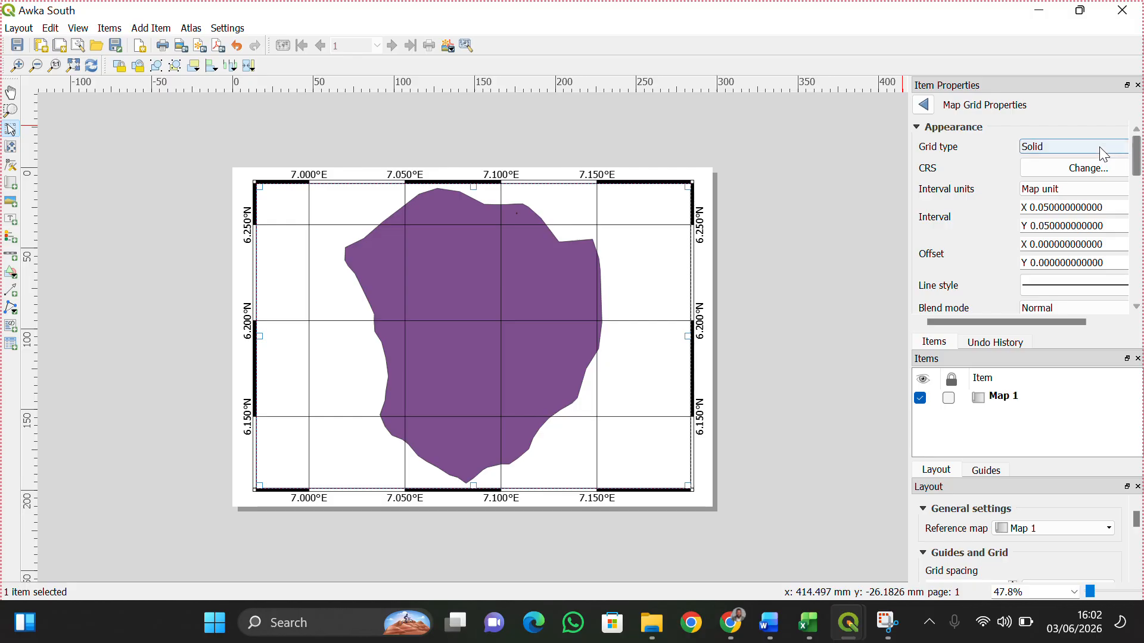
left_click(1096, 148)
left_click(1066, 194)
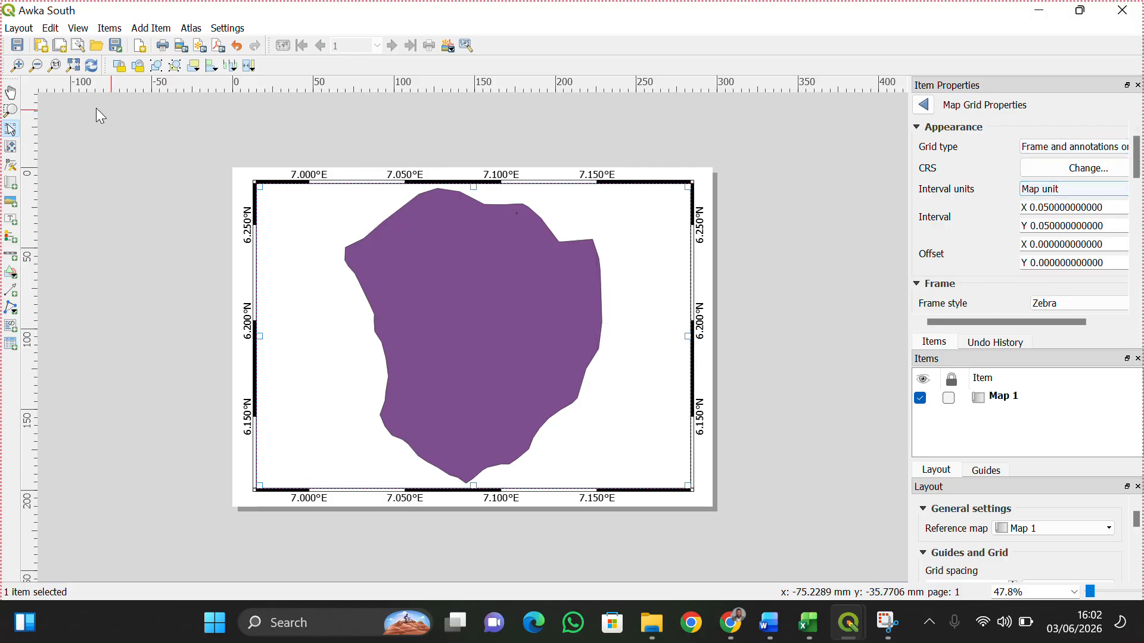
Export the layout as the JPEG image "Awka South" in the FOW 212 Practical folder at 600 dpi.
left_click(19, 28)
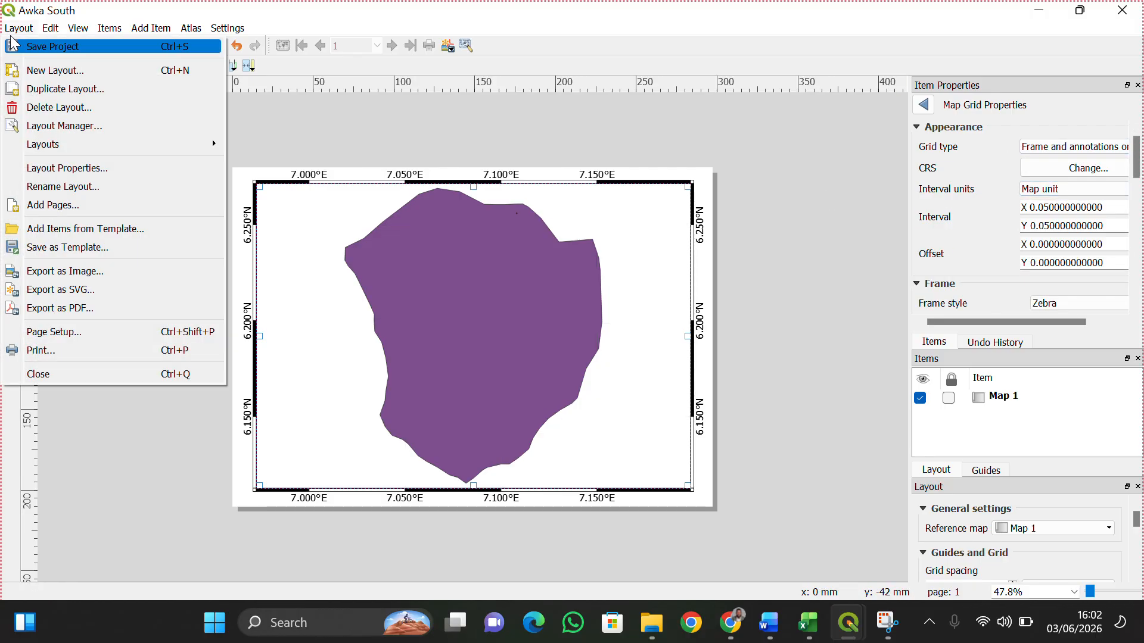
left_click(50, 270)
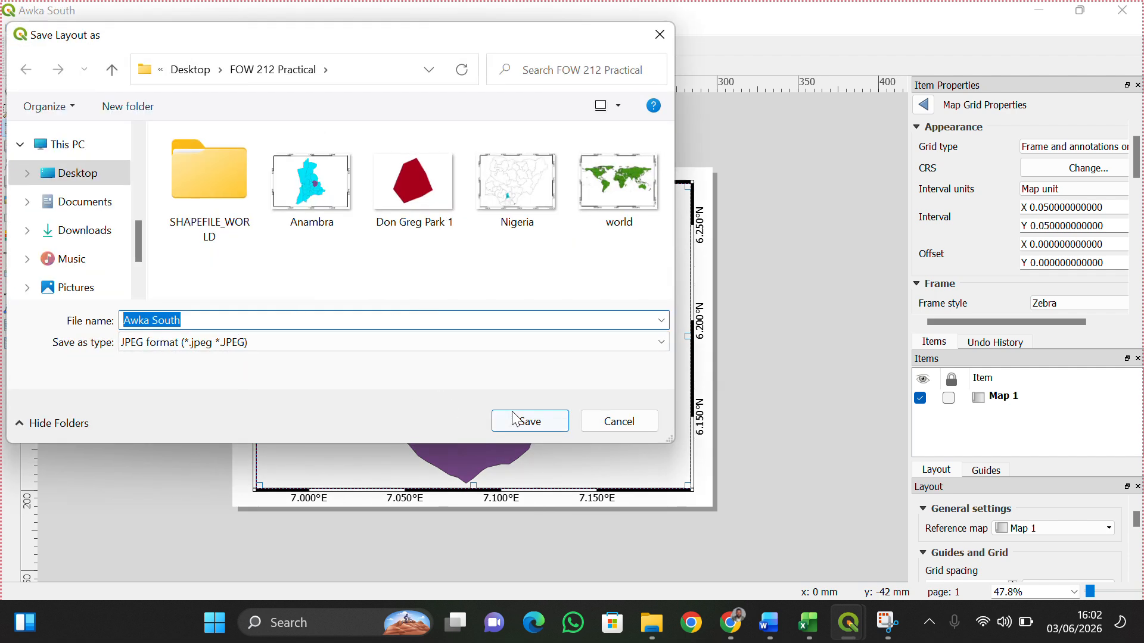
left_click(516, 420)
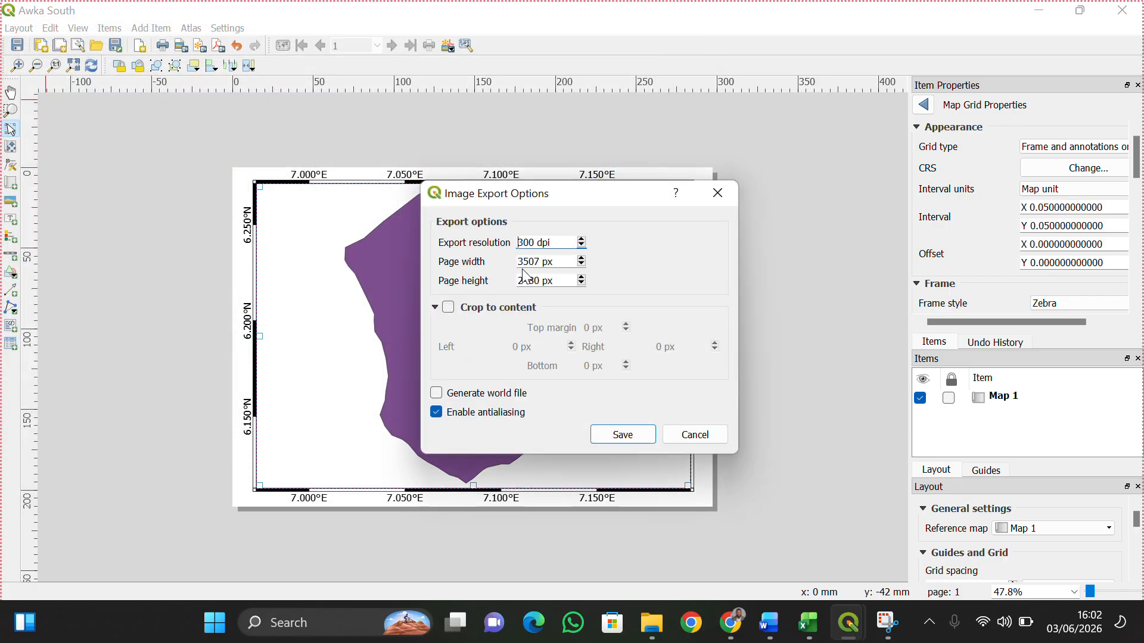
key("Delete")
type("6")
left_click(619, 433)
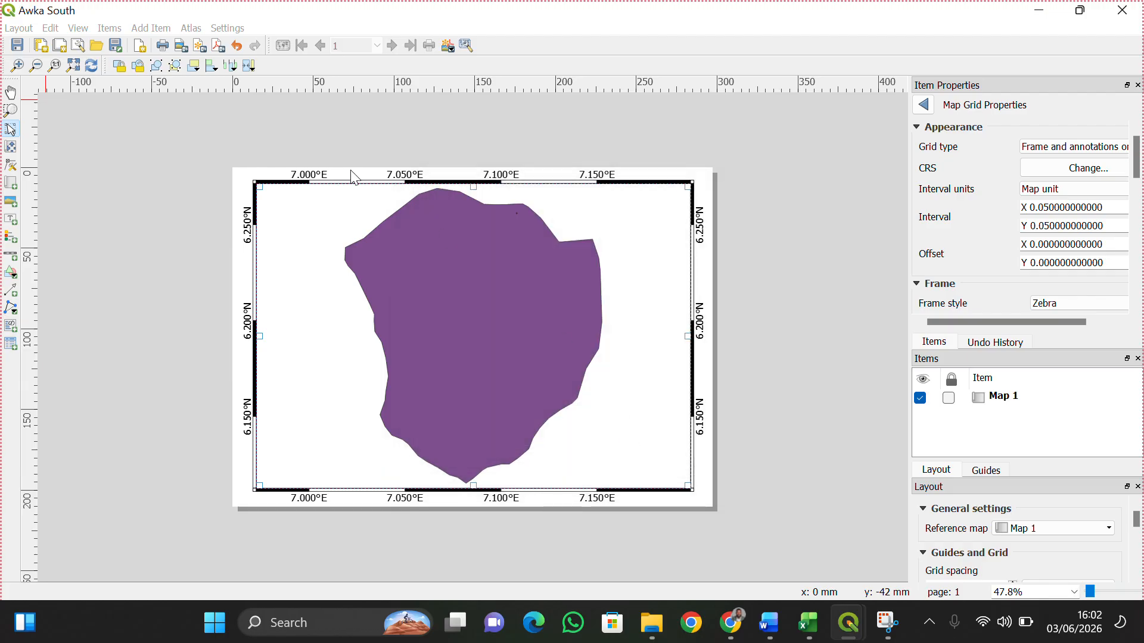
left_click(18, 29)
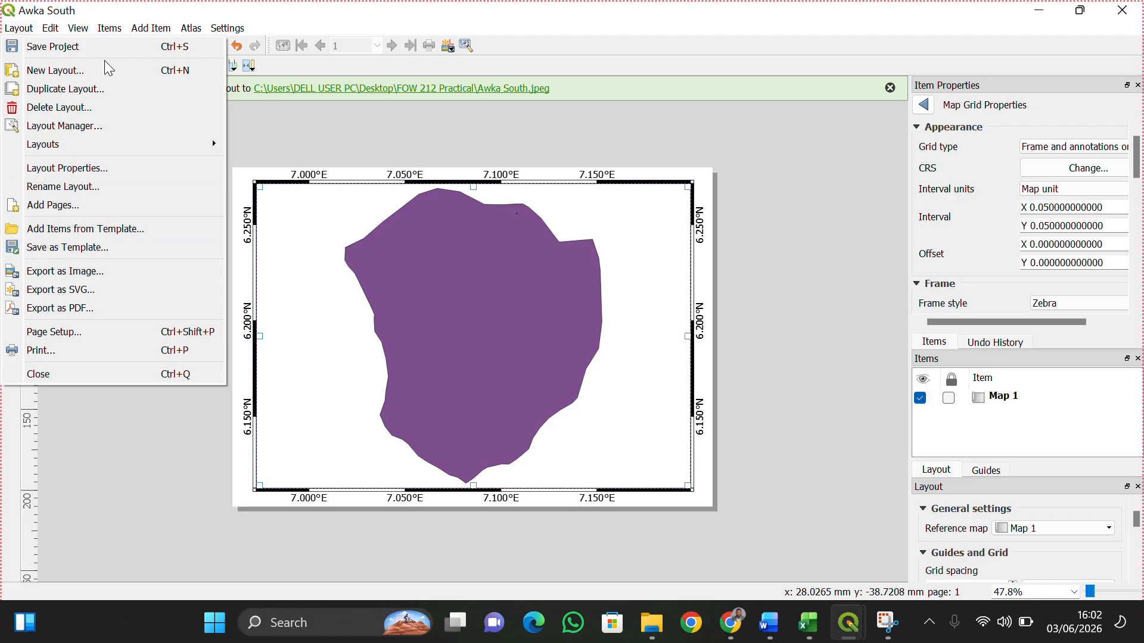
left_click(487, 148)
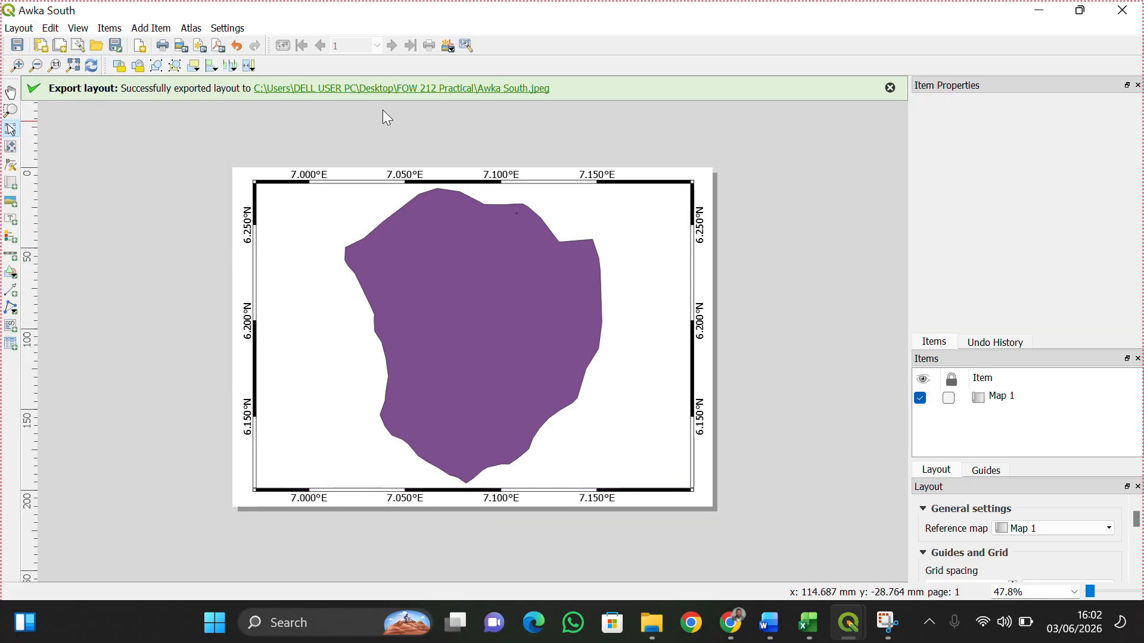
Minimize the layout window, hide the Awka South L.G.A layer in the main project and zoom to the full extent of Don Greg Park.
left_click(1051, 19)
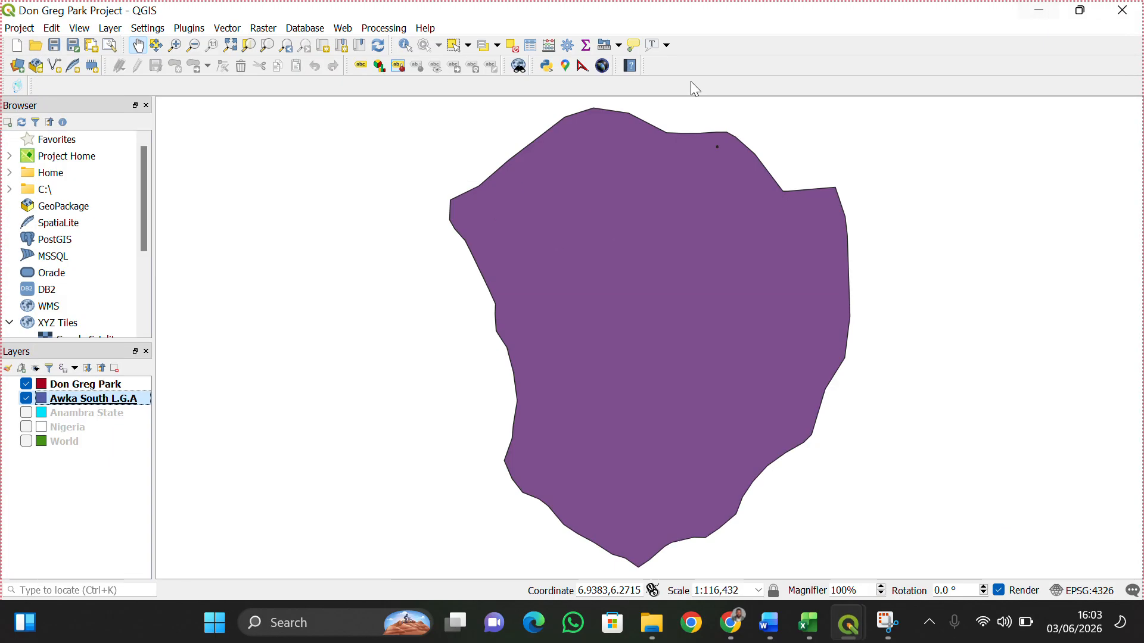
left_click(26, 399)
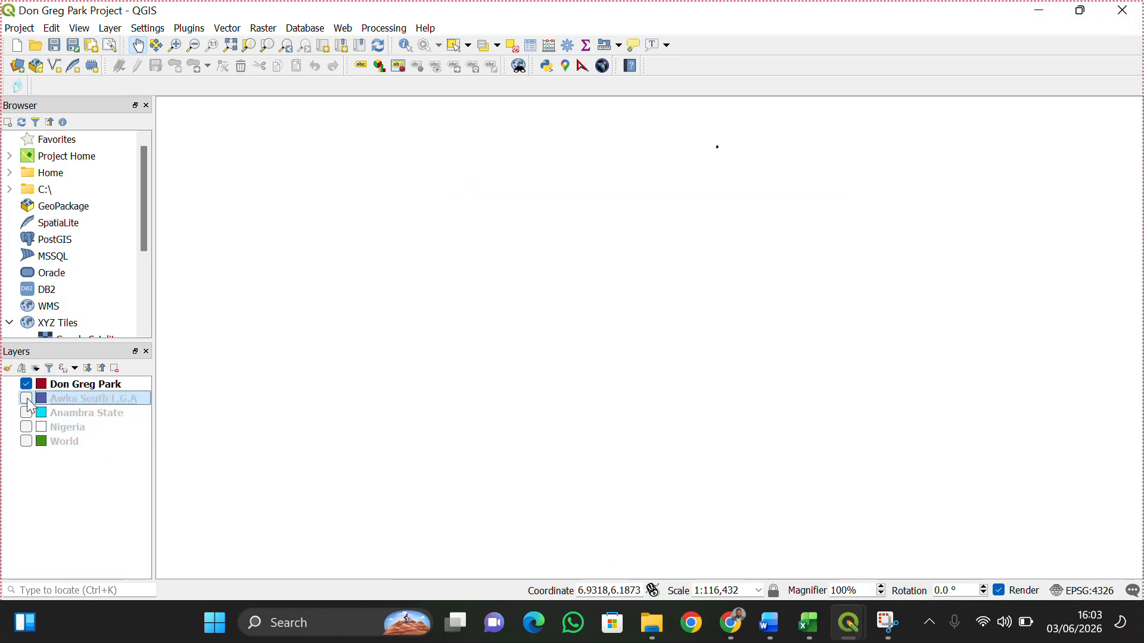
left_click(231, 49)
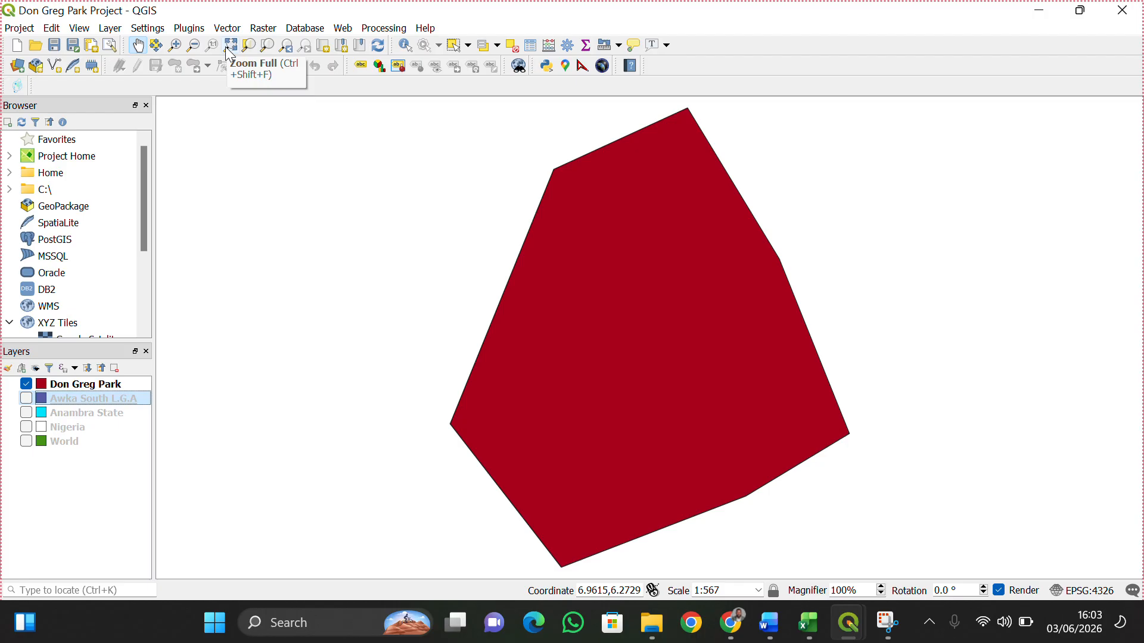
Create a print layout titled "Don Greg Park1" and maximize its window.
left_click(97, 49)
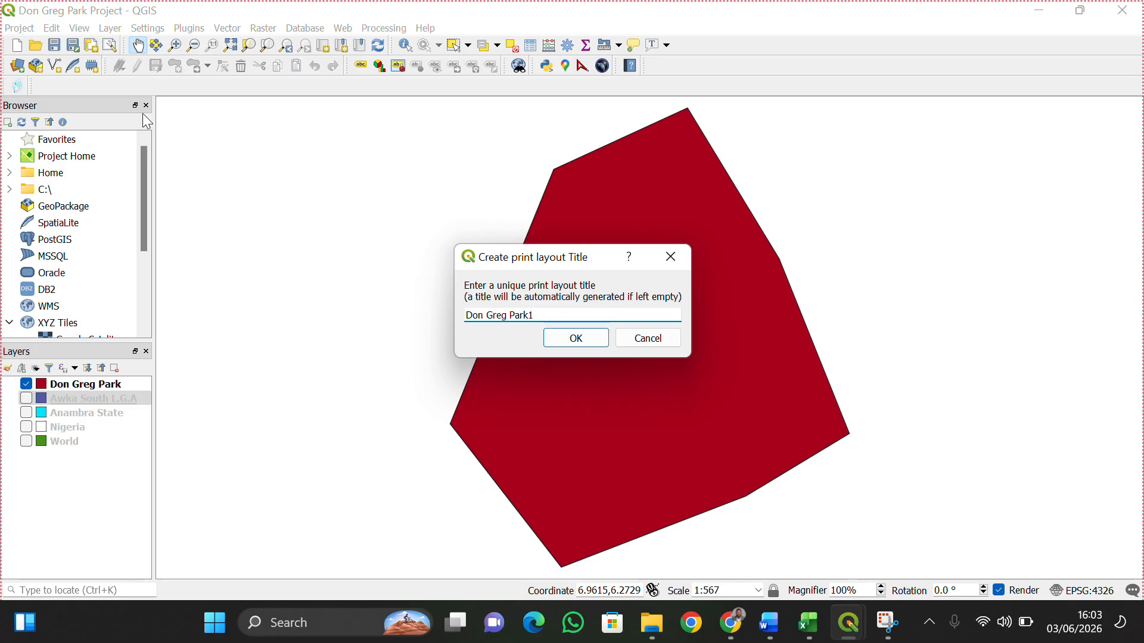
left_click(587, 340)
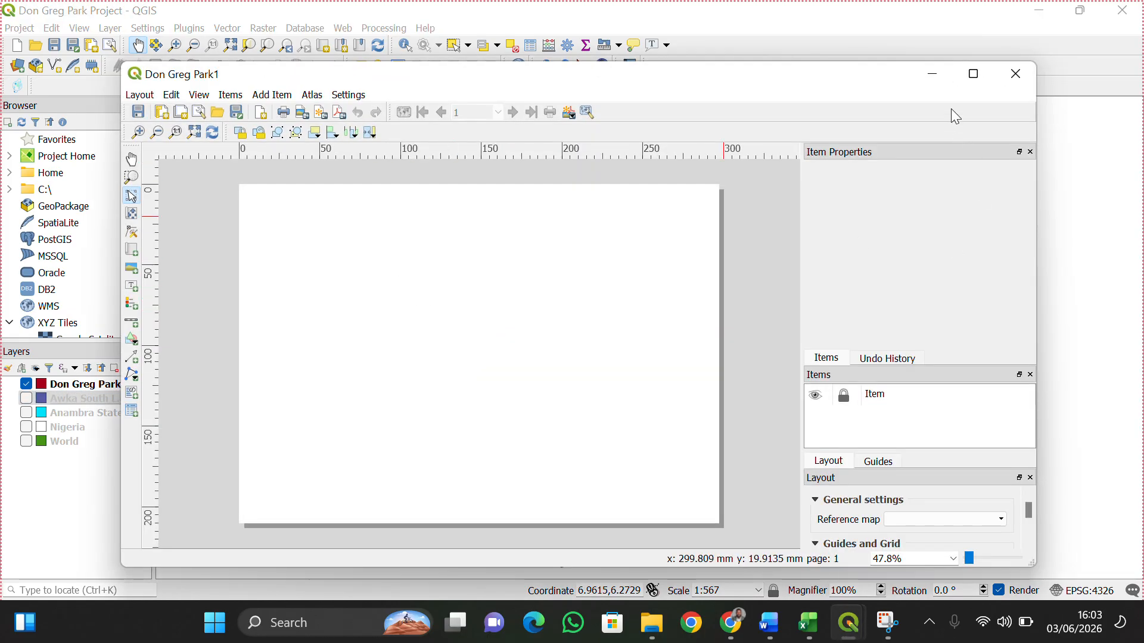
left_click(973, 74)
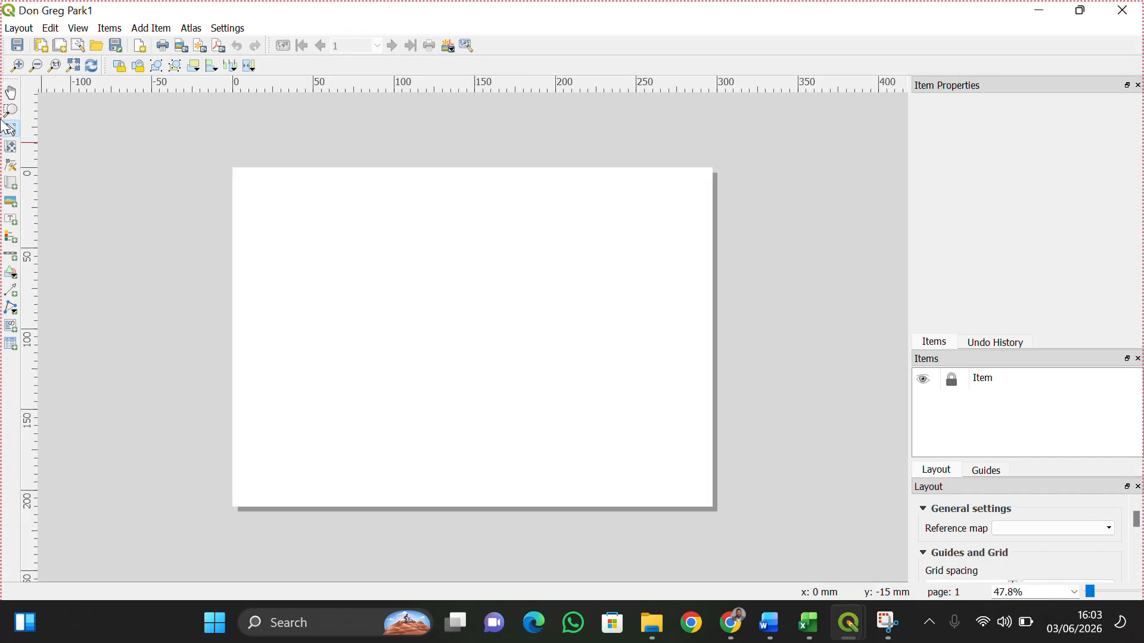
Add a map of the park to the upper-left part of the page and set its scale to 557.
left_click(11, 183)
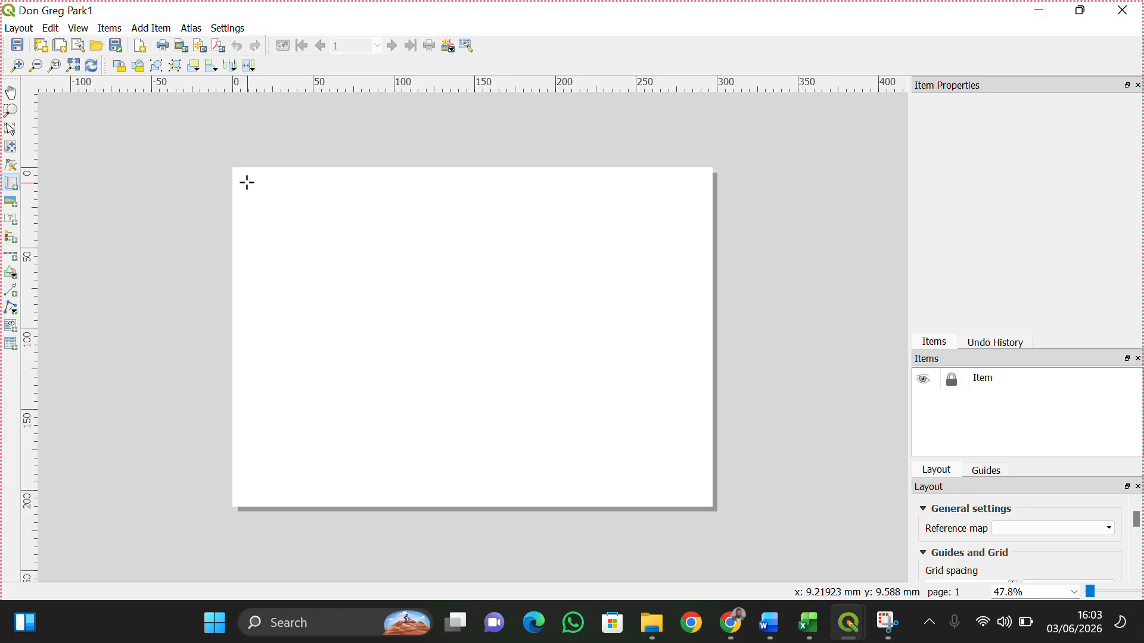
left_click_drag(247, 182, 464, 412)
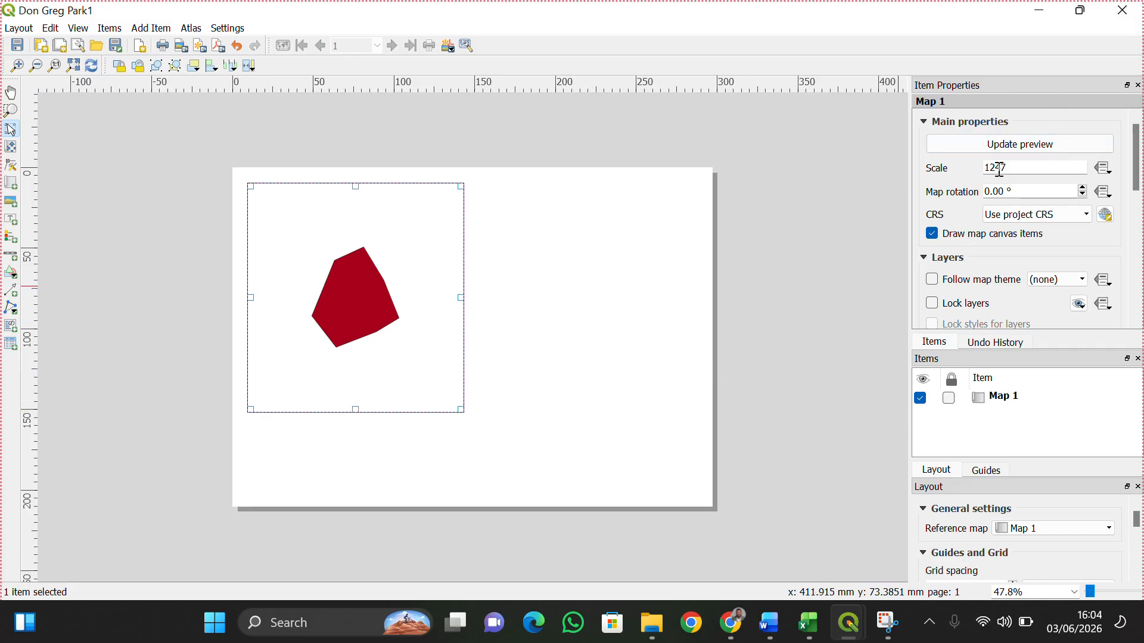
left_click_drag(995, 167, 987, 168)
type("9")
key("Return")
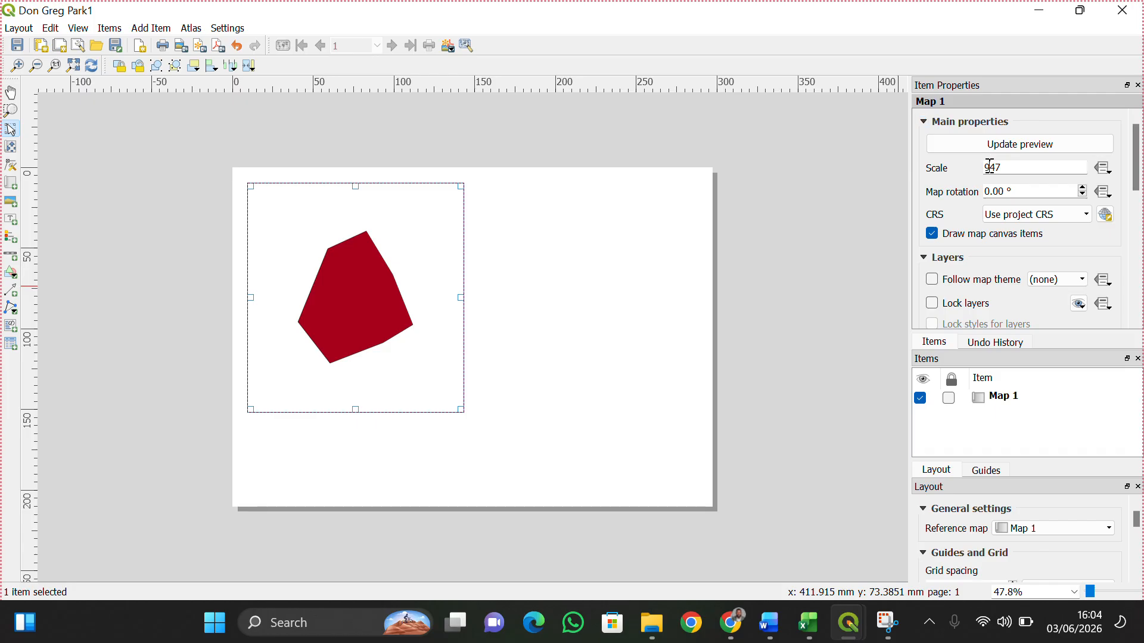
left_click_drag(990, 167, 982, 167)
type("5")
key("Return")
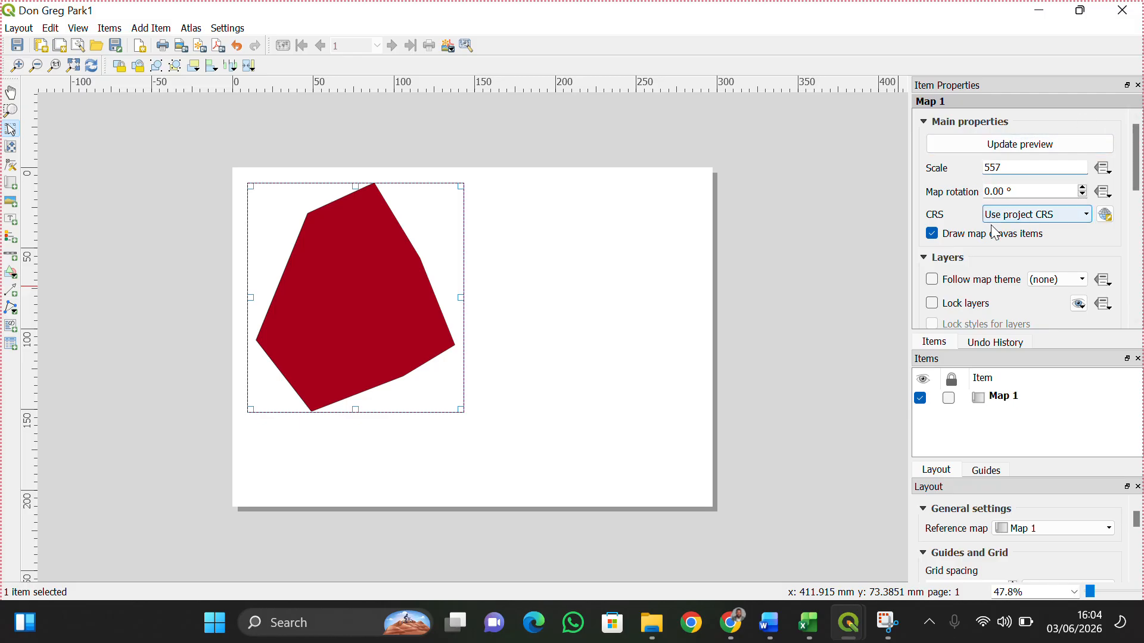
left_click(1010, 258)
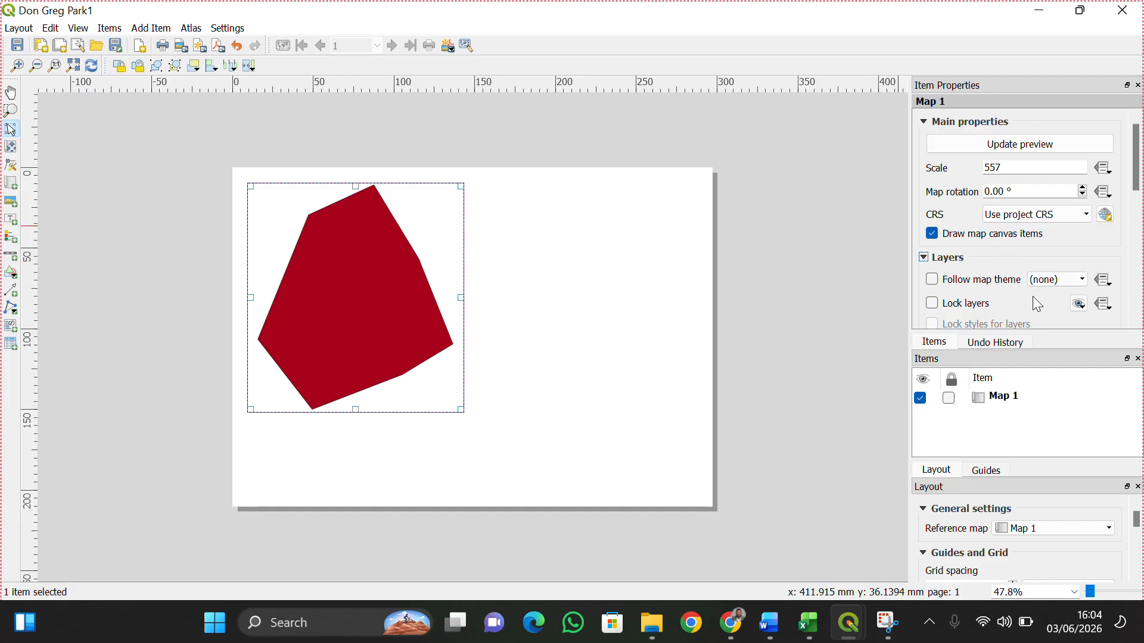
Add a grid to the map and open its properties for modification.
left_click_drag(1138, 178, 1093, 262)
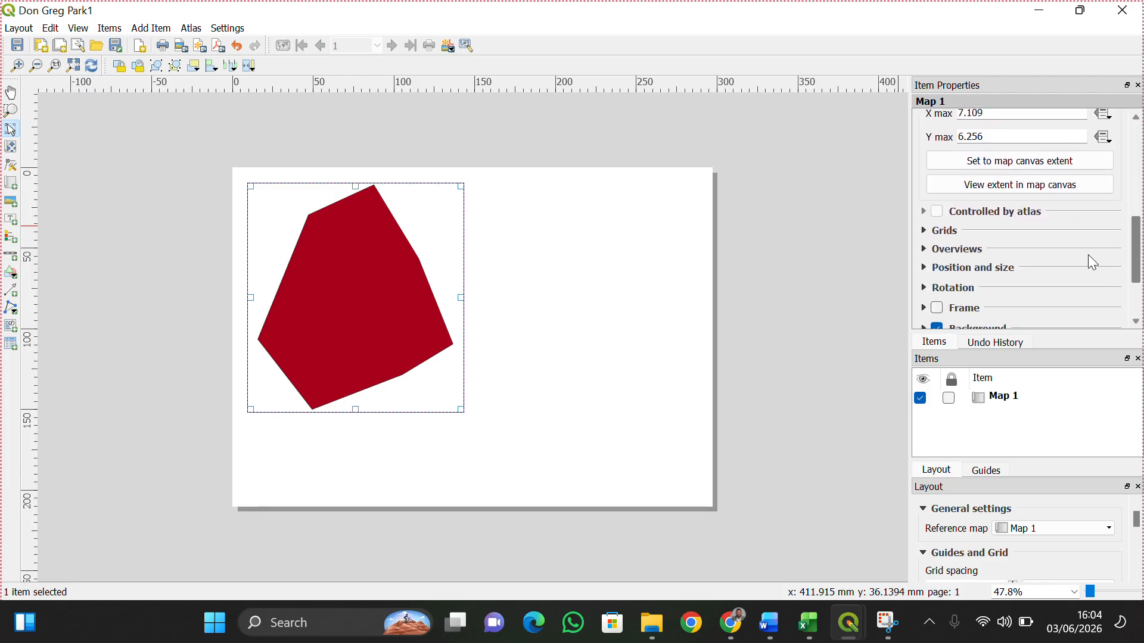
left_click(924, 235)
left_click(949, 202)
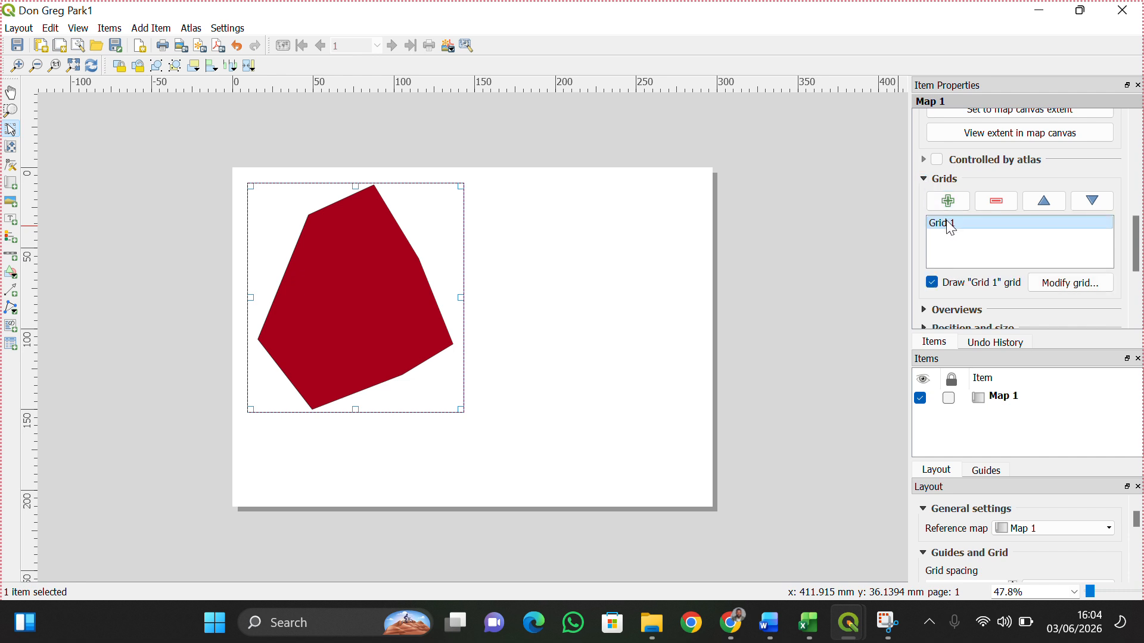
left_click(1053, 289)
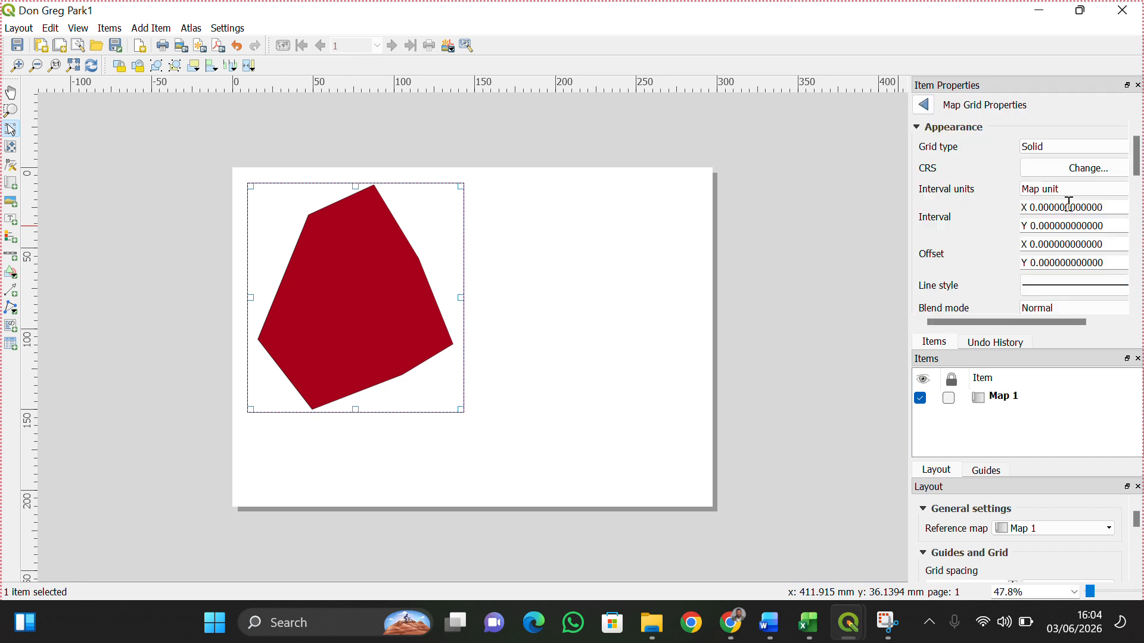
Try several small X intervals for the grid, ending with 0.0001 map units.
left_click_drag(1054, 207, 1051, 208)
type("5")
left_click_drag(1049, 209, 1052, 208)
type("1")
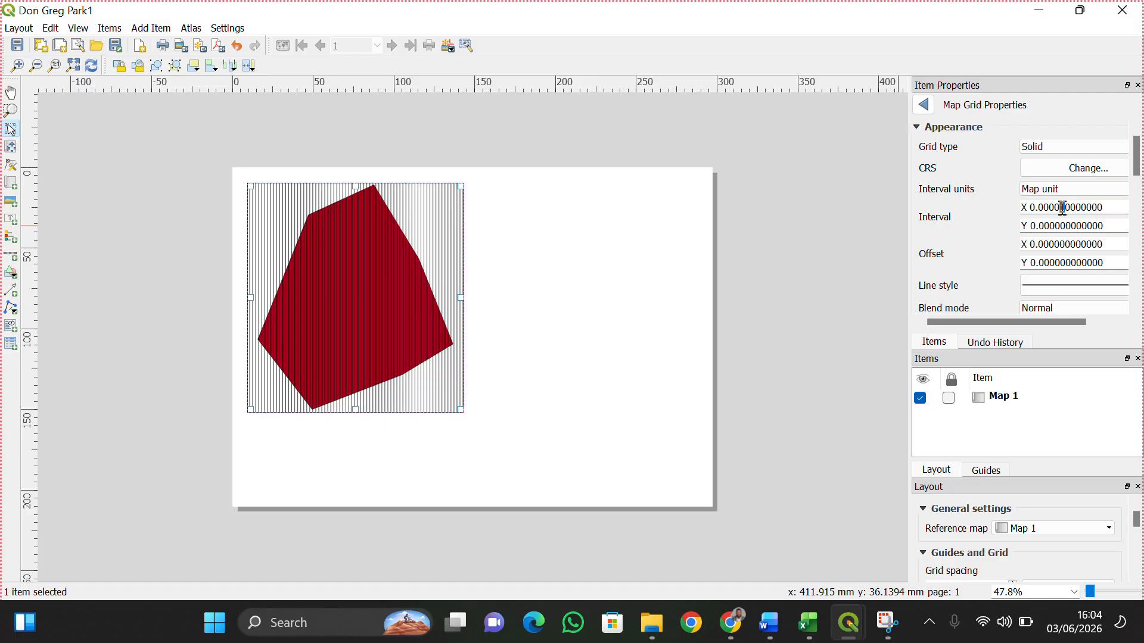
key("BackSpace")
type("9")
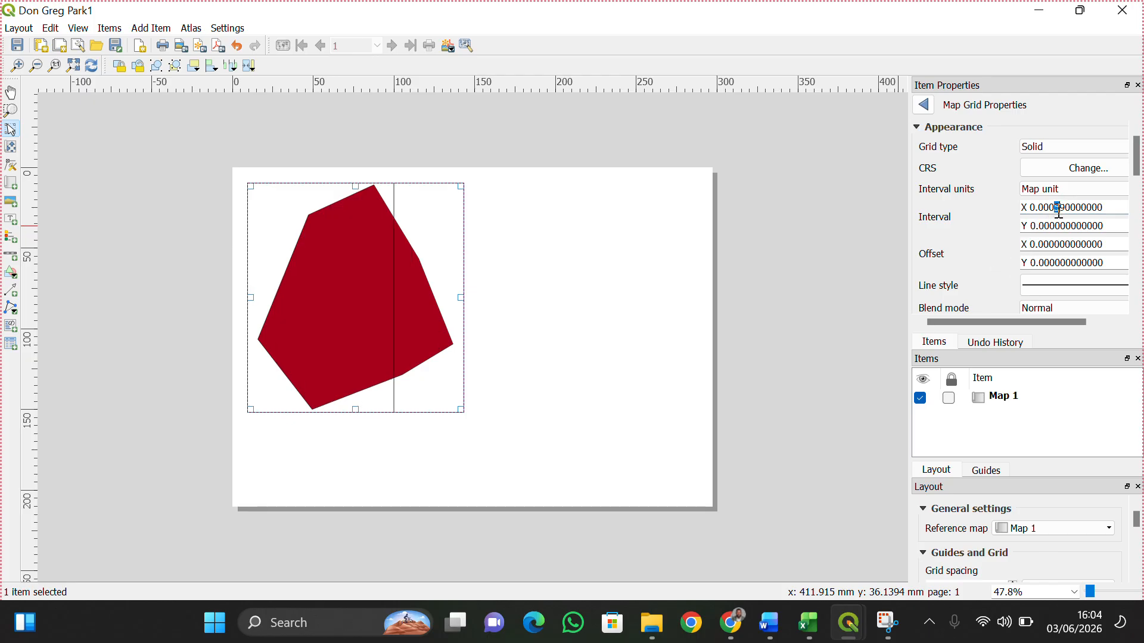
left_click(1005, 221)
left_click_drag(1059, 212, 1065, 214)
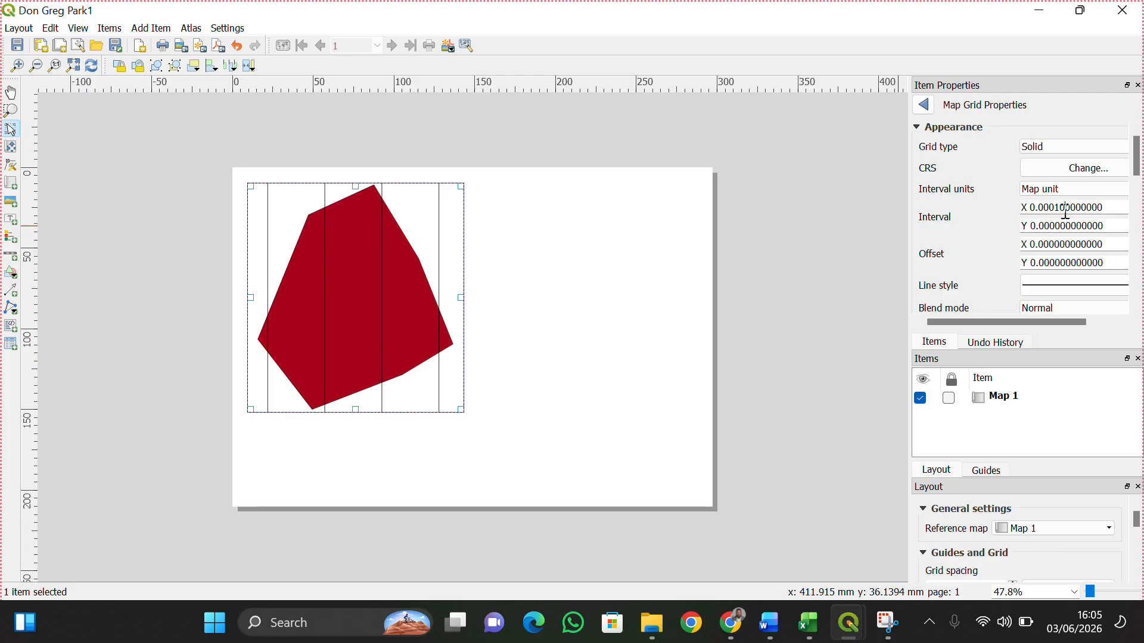
type("0")
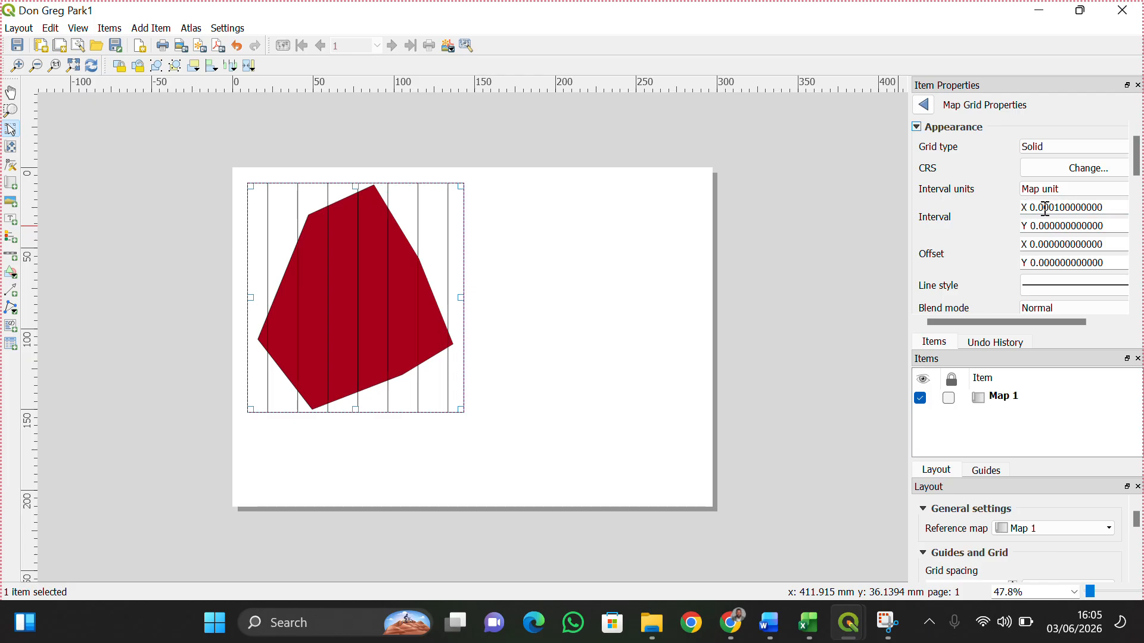
Try a grid X interval of 0.0007 map units and return it to 0.0001.
left_click_drag(1056, 209, 1059, 212)
type("7")
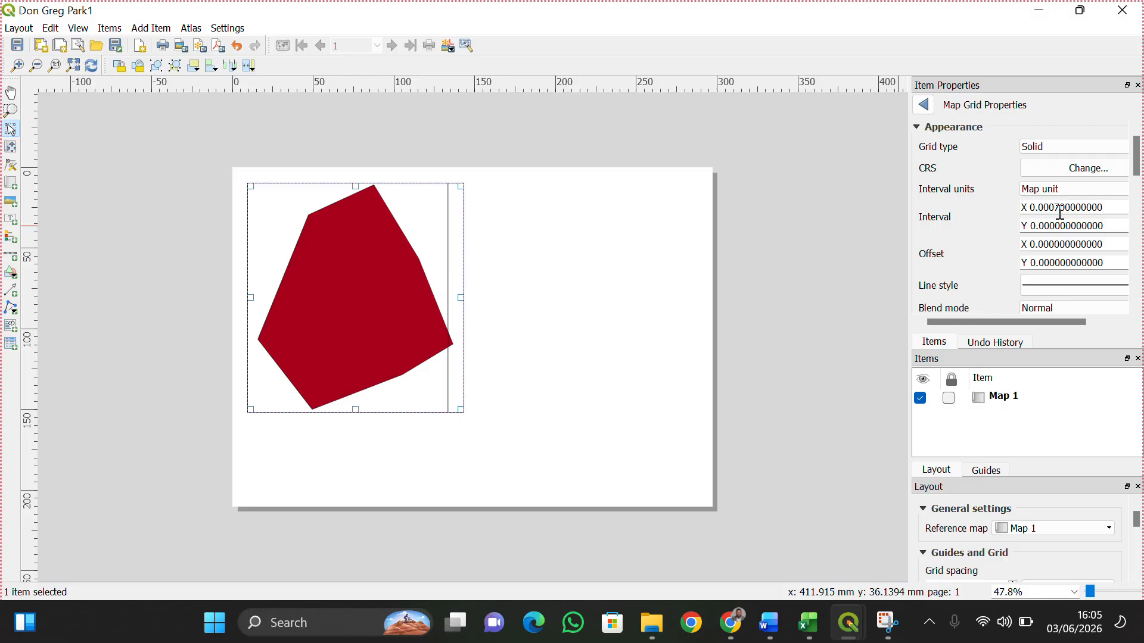
left_click_drag(1060, 210, 1058, 211)
type("1")
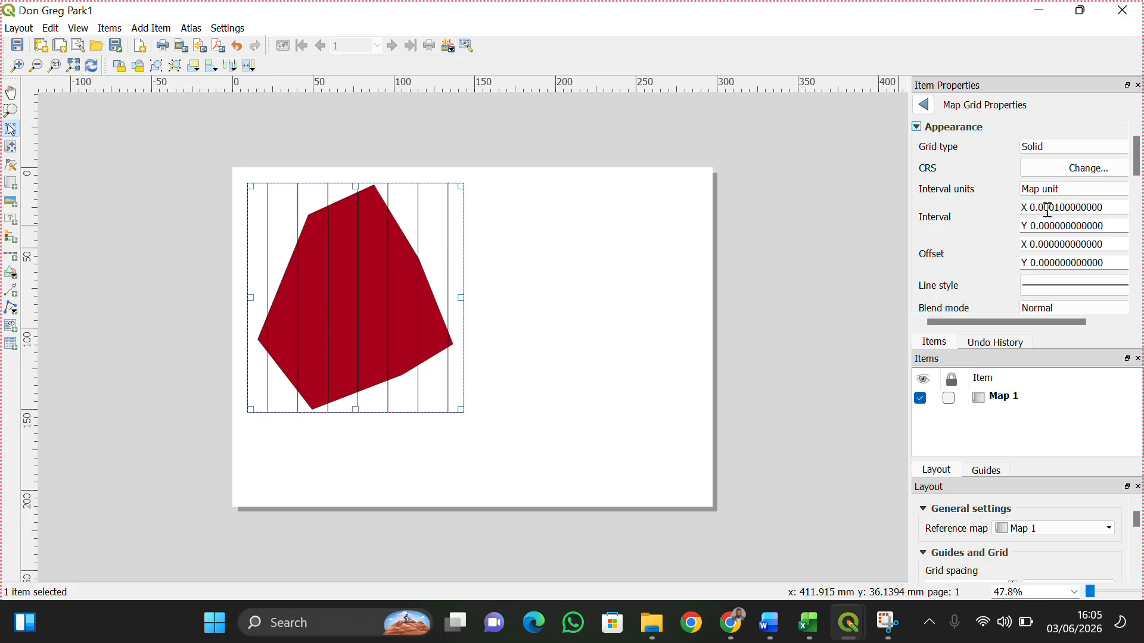
Set both the X and Y grid intervals to 0.0002 map units.
left_click_drag(1067, 209, 1063, 208)
left_click(946, 242)
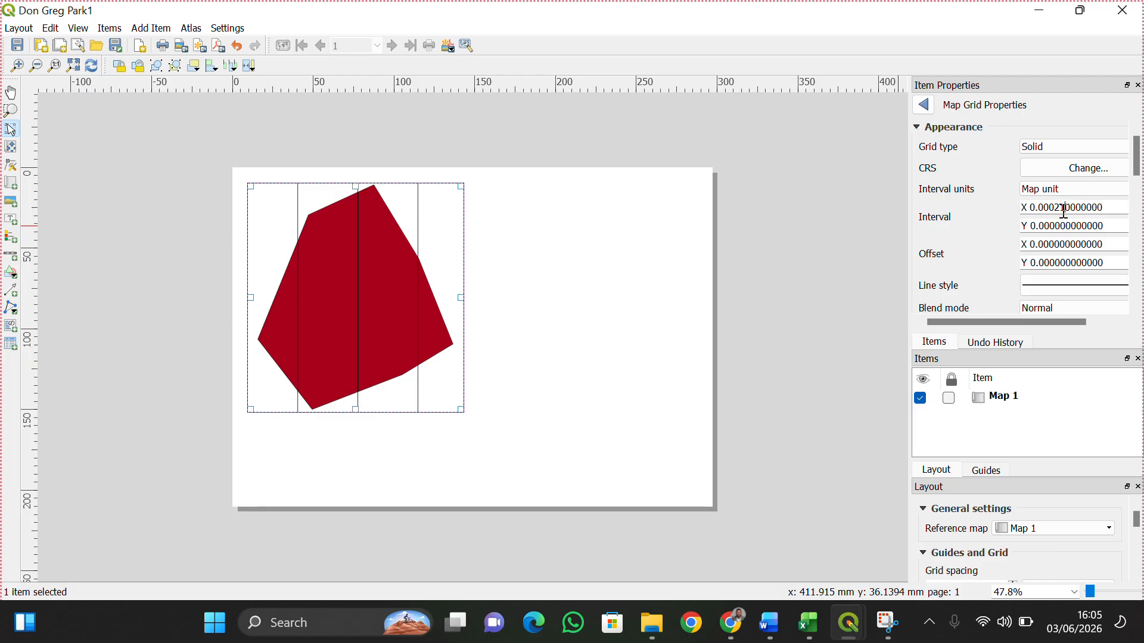
left_click(1011, 231)
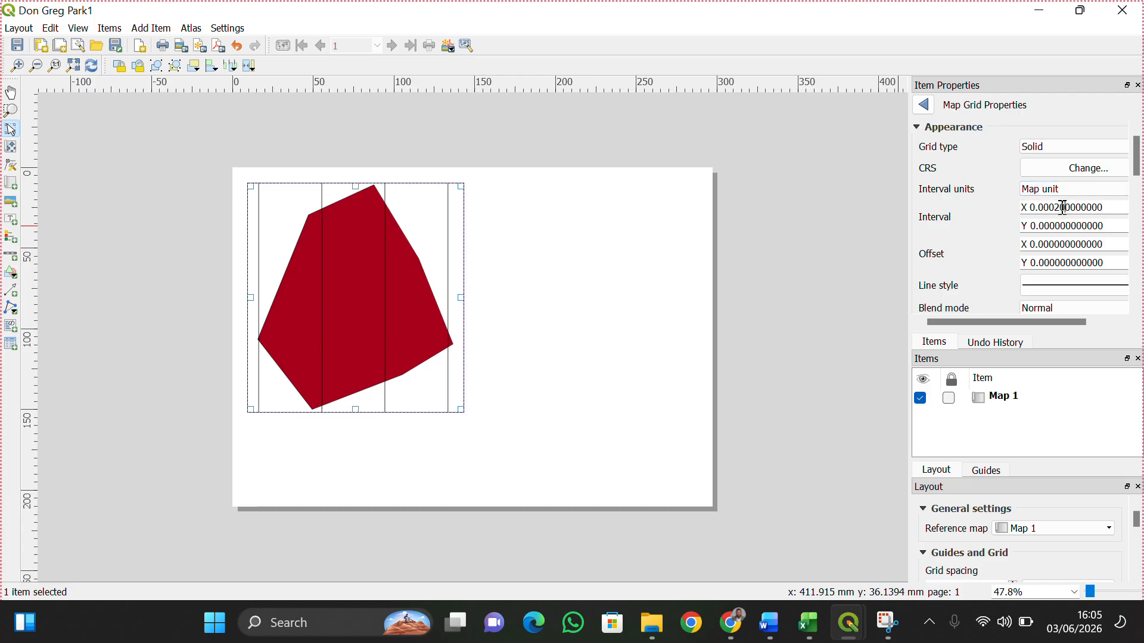
left_click(1019, 230)
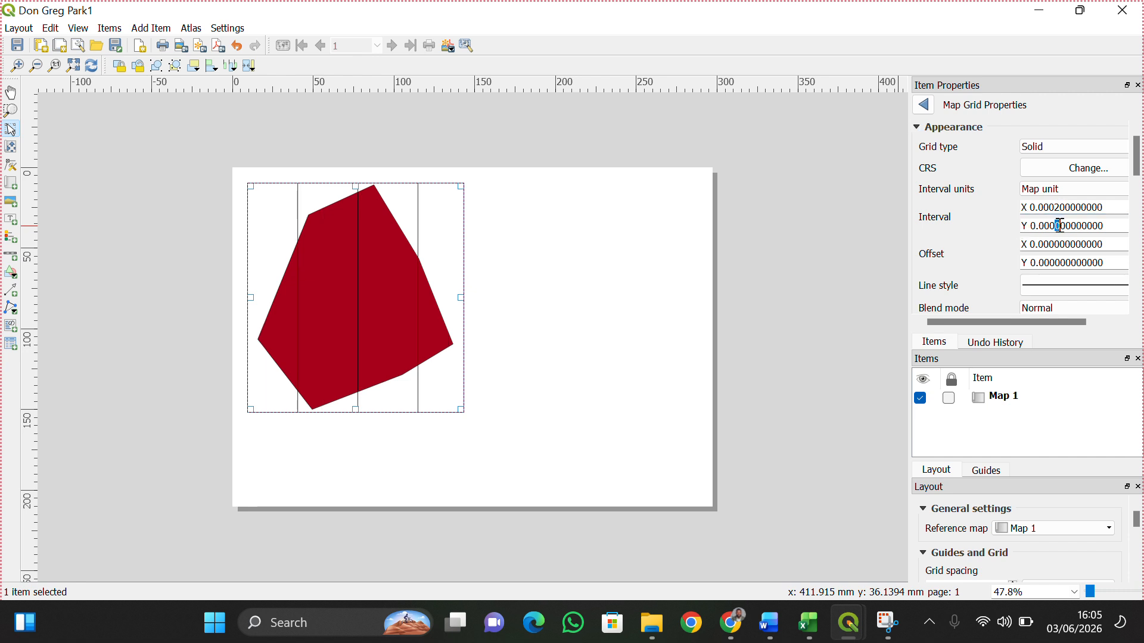
left_click(1004, 238)
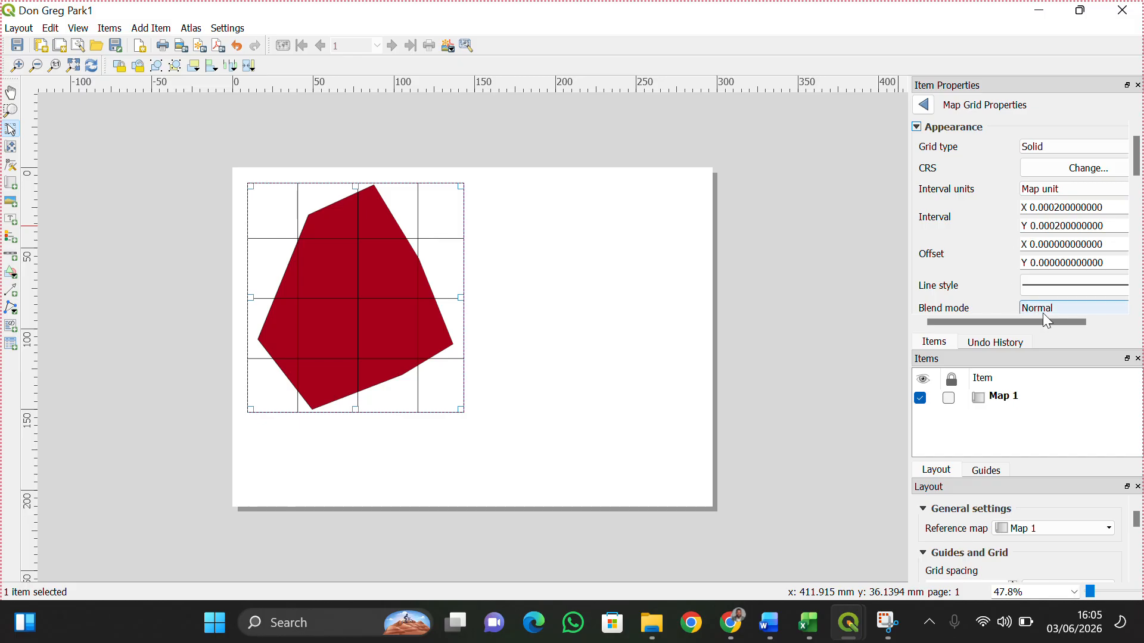
Enable coordinate labels for the grid and set their format to Decimal with suffix.
left_click_drag(1137, 163, 1140, 238)
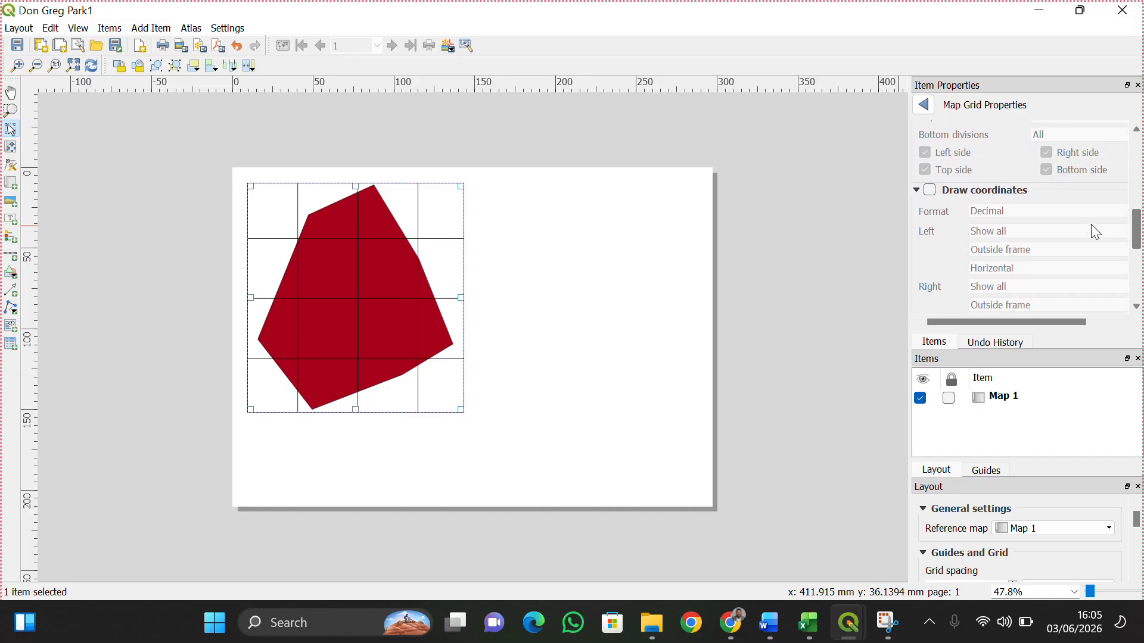
left_click(963, 192)
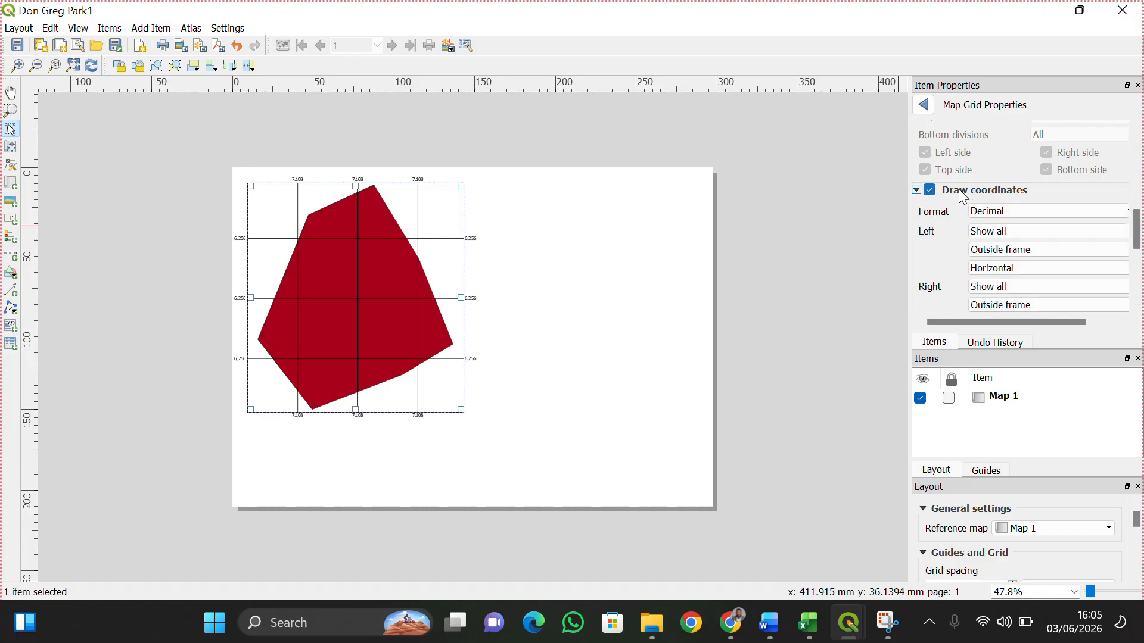
left_click(983, 212)
left_click(991, 236)
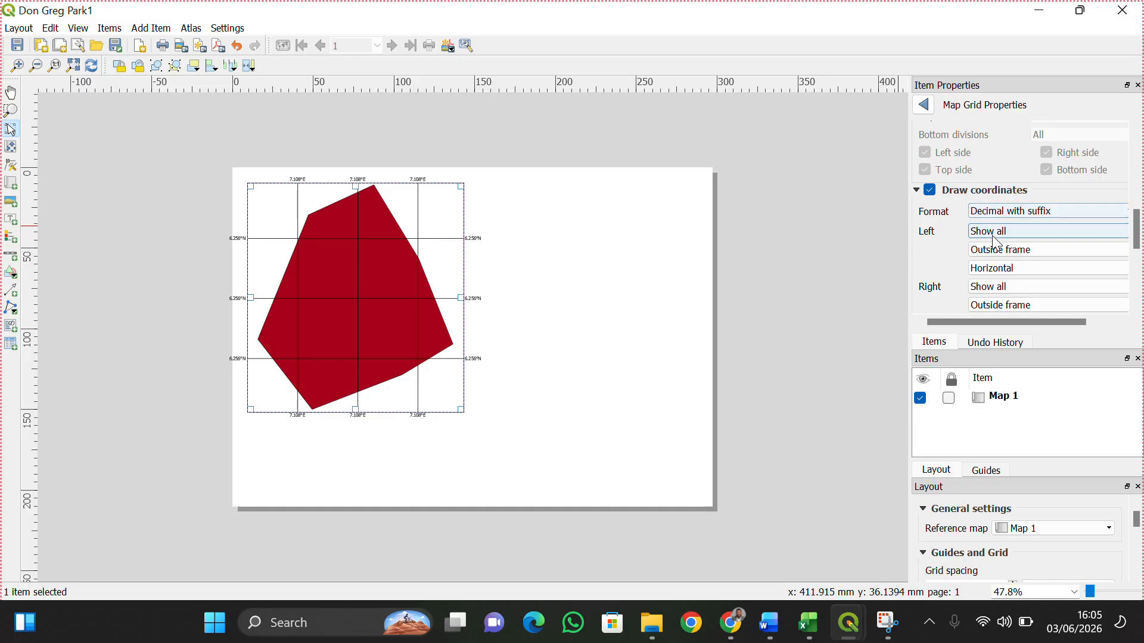
Set the coordinate labels on the map's left and right sides to Vertical ascending.
mouse_move(1139, 230)
left_mouse_down()
mouse_move(1139, 255)
mouse_move(1139, 244)
left_mouse_up()
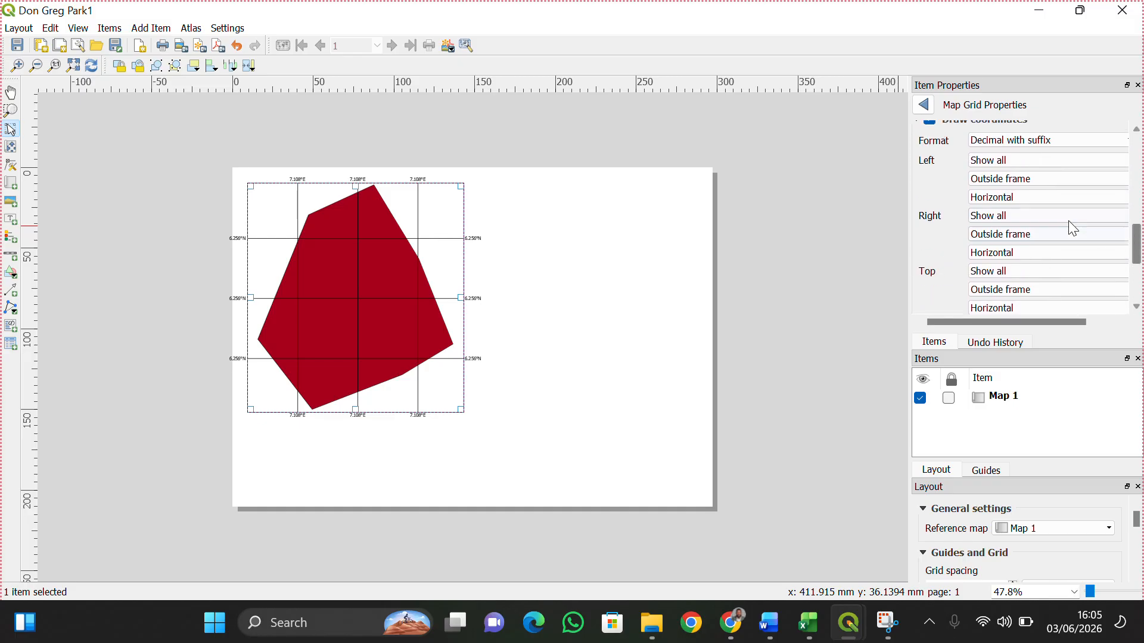
left_click(1048, 194)
left_click(983, 221)
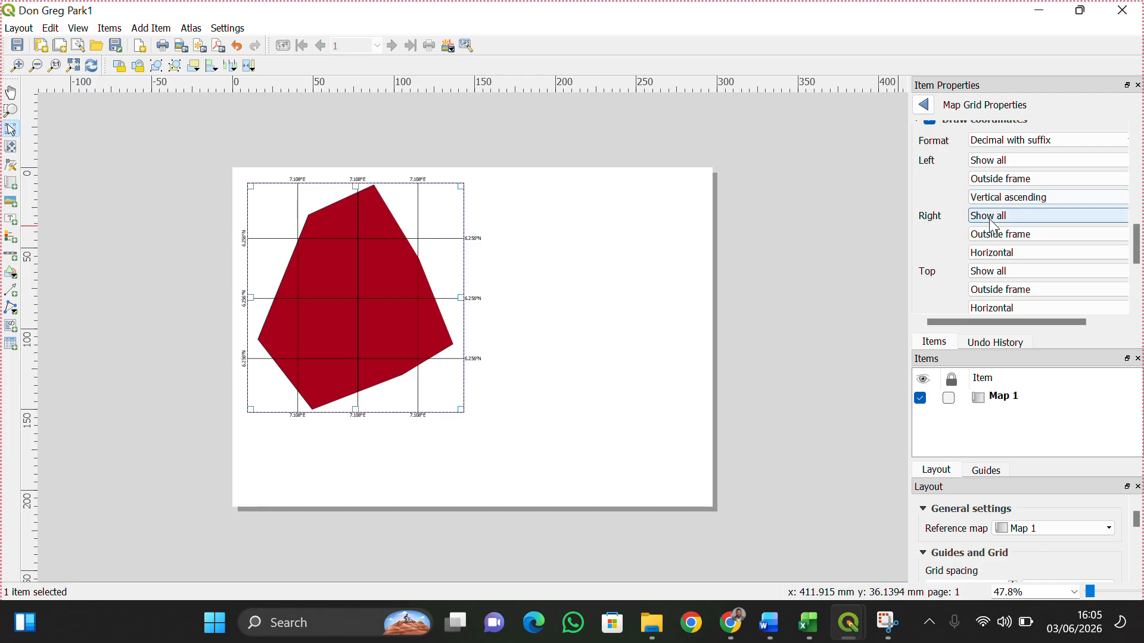
left_click(1015, 254)
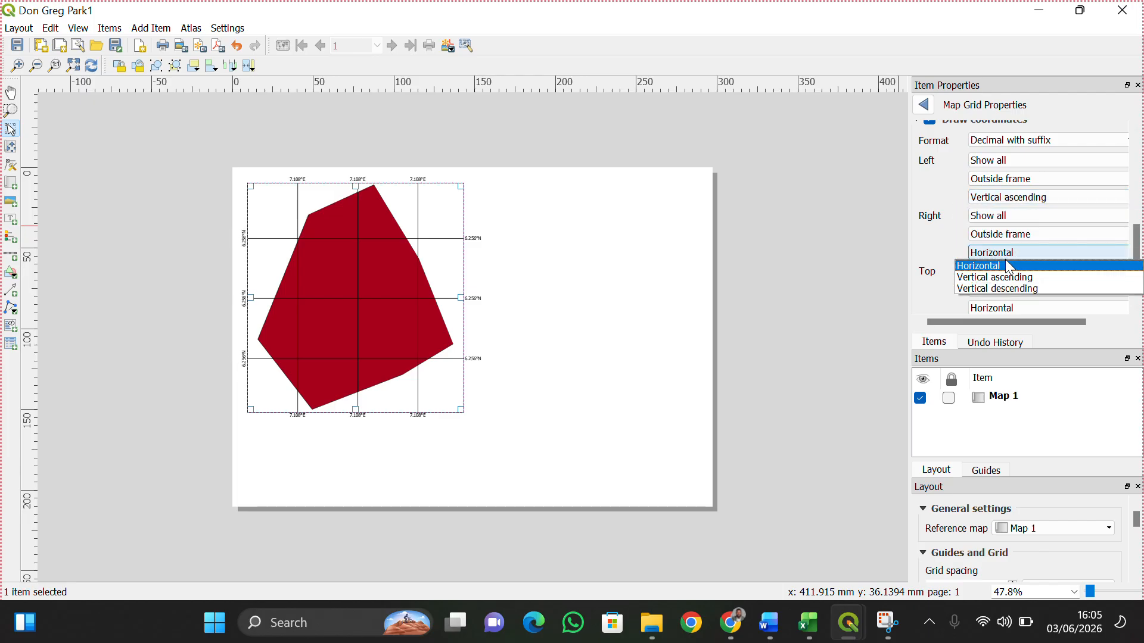
left_click(1010, 280)
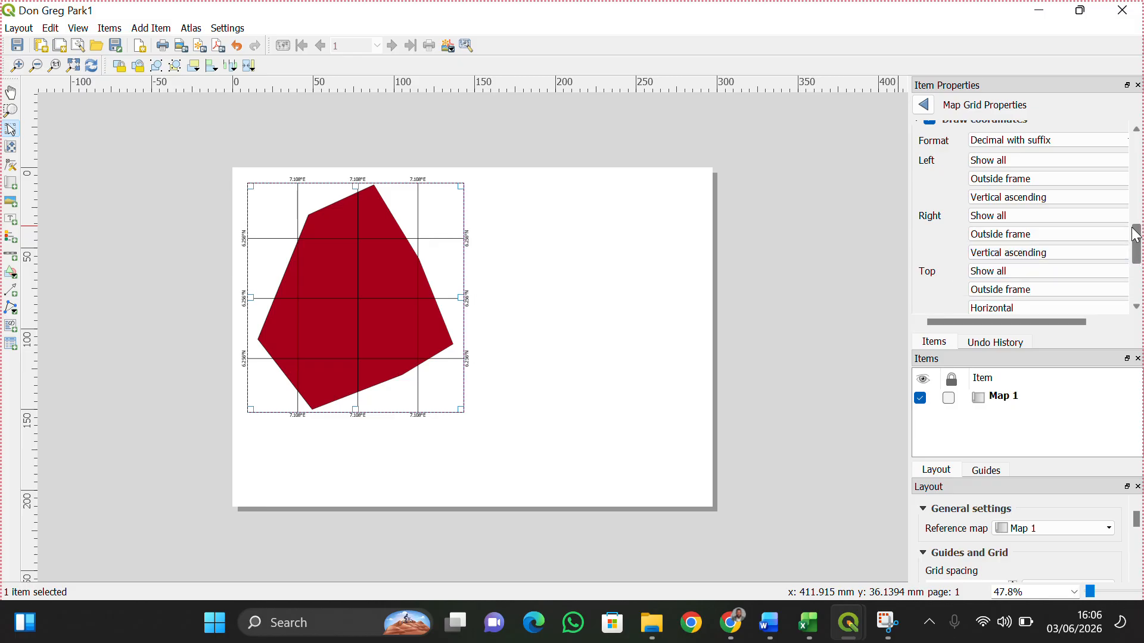
Set the grid coordinate labels' font size to 18.
left_click_drag(1143, 226, 1142, 273)
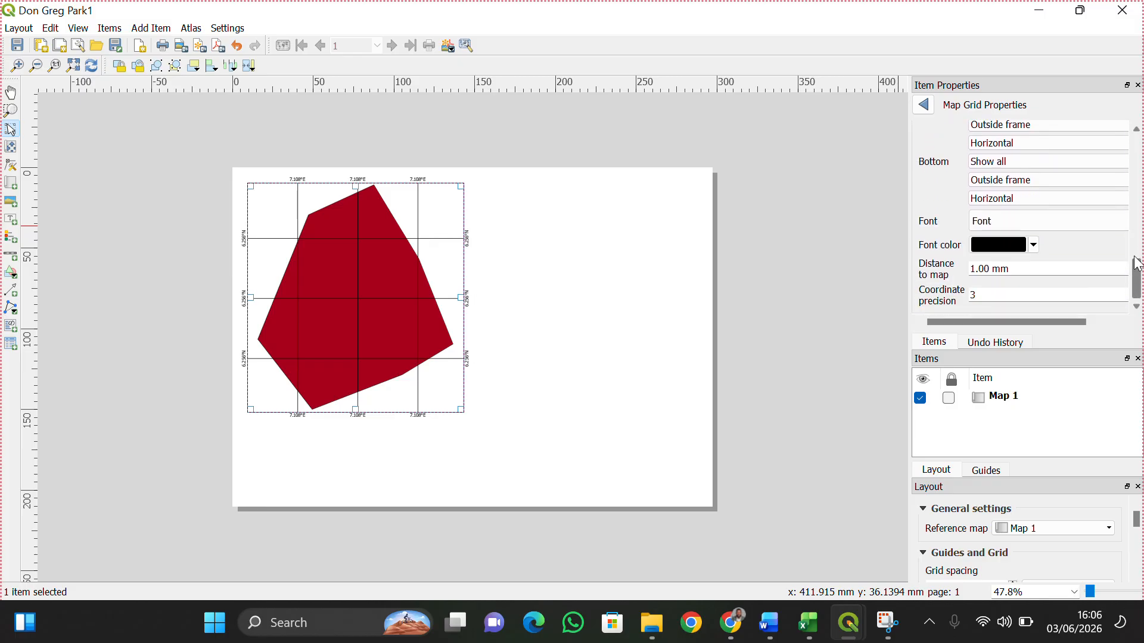
left_click(1066, 218)
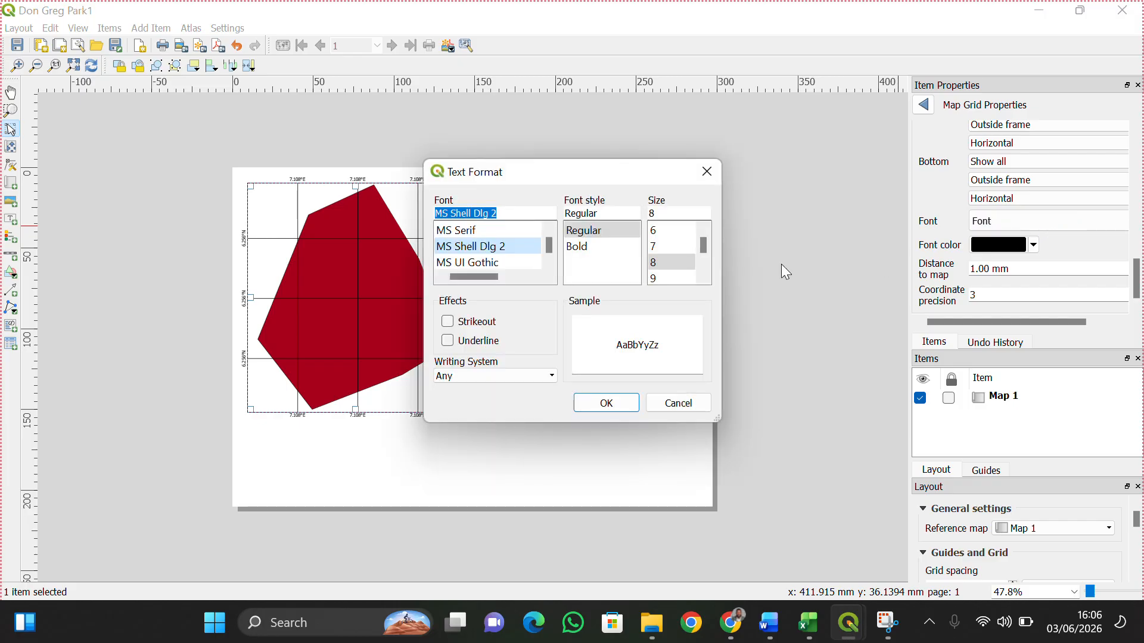
left_click_drag(703, 246, 702, 250)
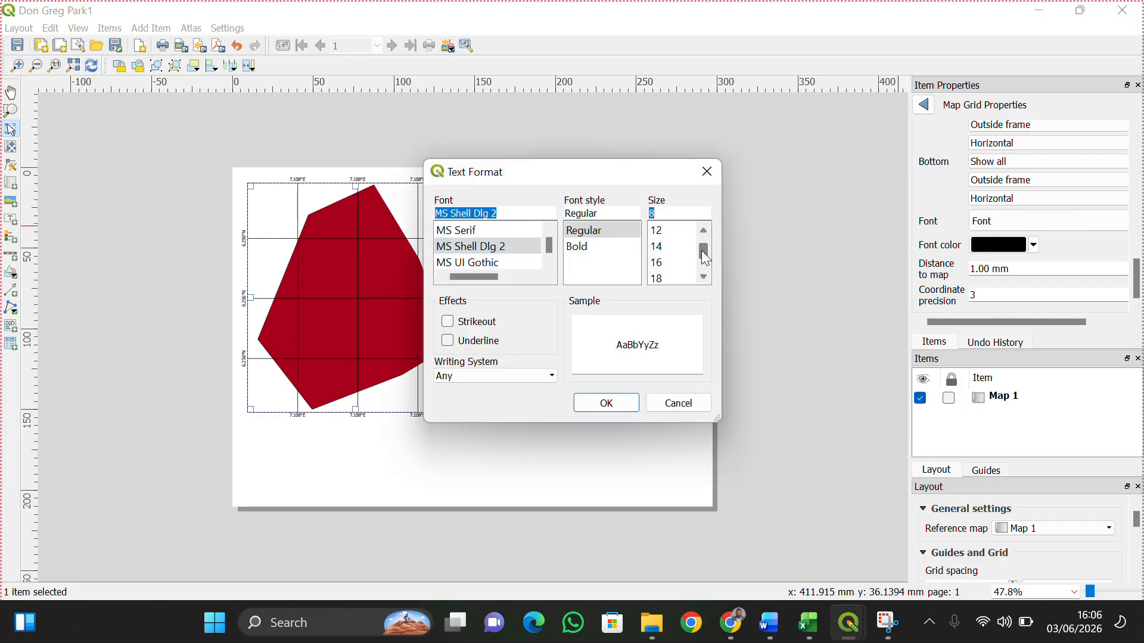
left_click(664, 284)
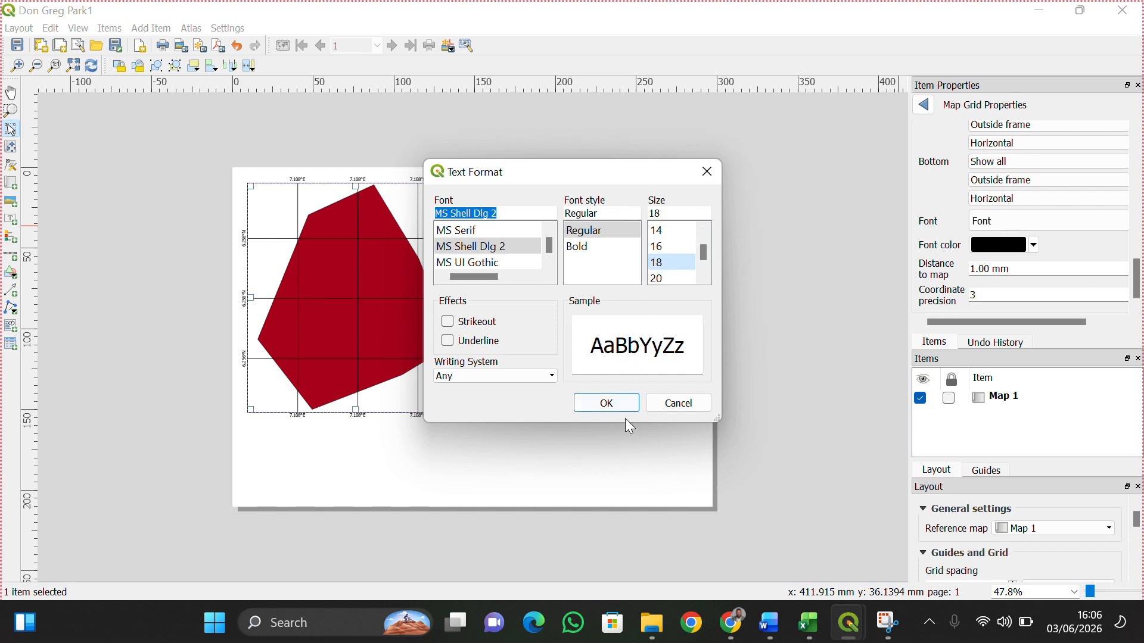
left_click(620, 404)
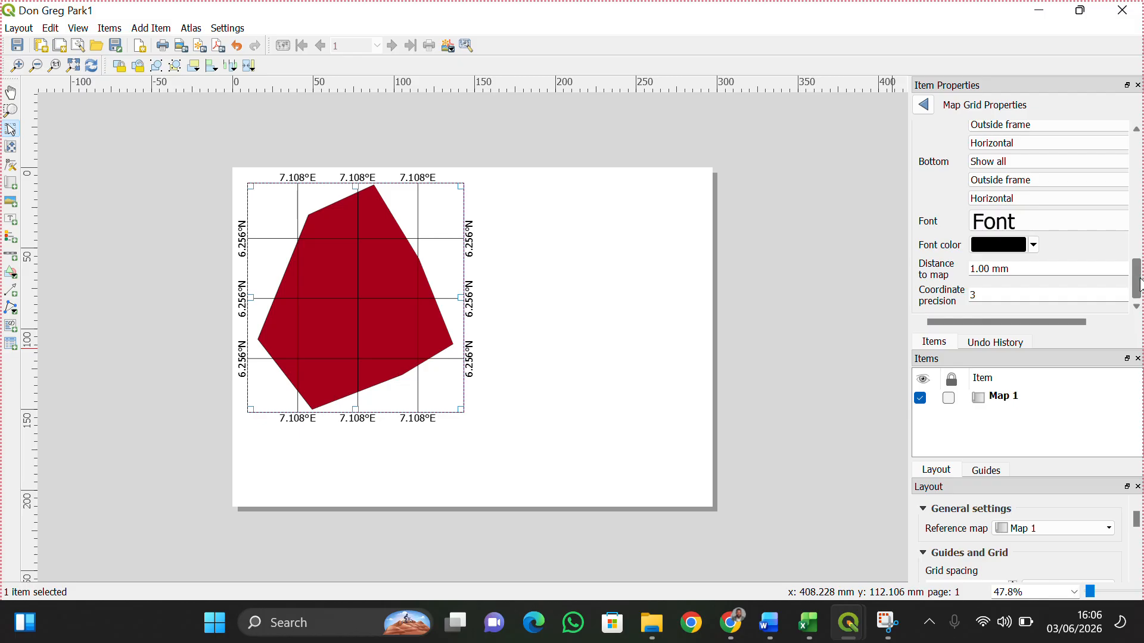
Give the map grid a frame in the Zebra style.
scroll(1120, 239, "up", 10)
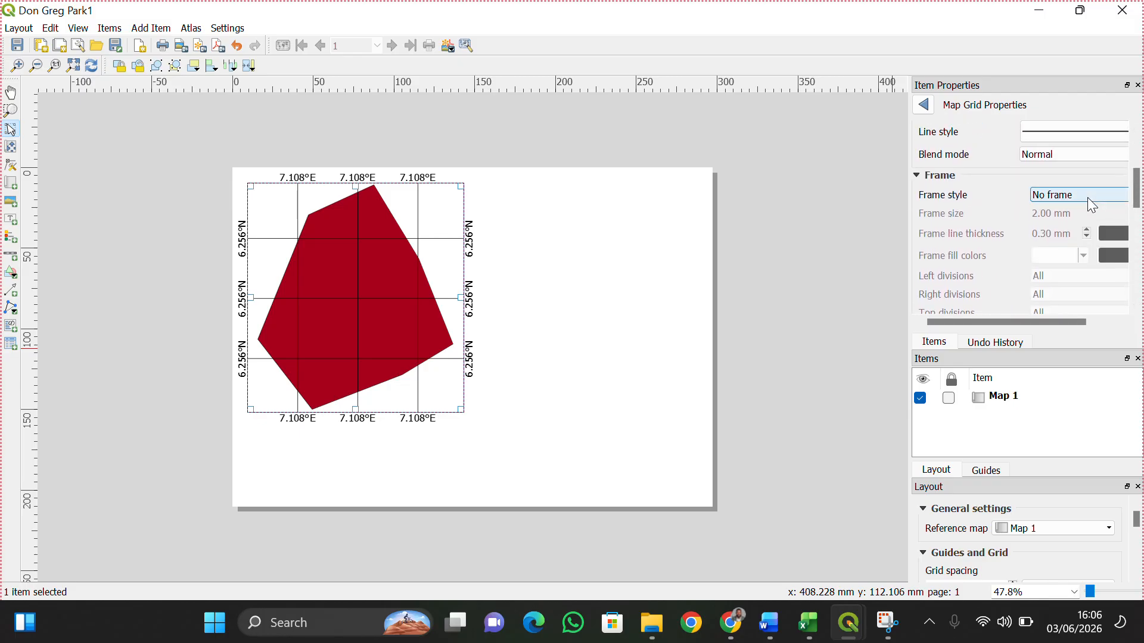
left_click(1092, 205)
left_click(1055, 217)
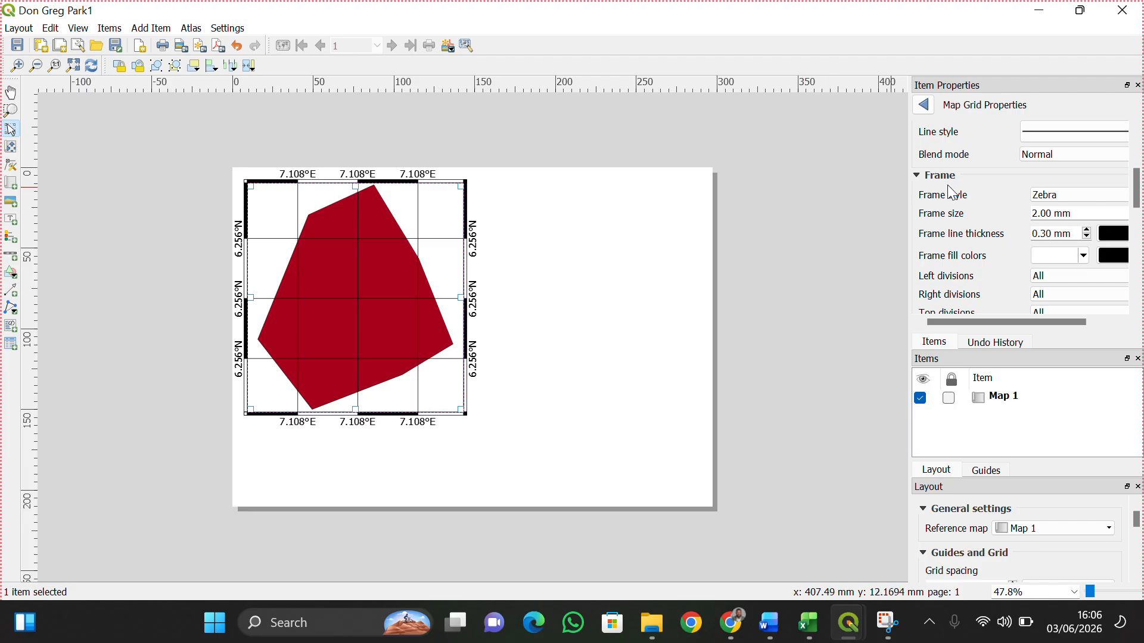
Set the map grid's line width to 0.1 mm and return to the main properties of Map 1.
left_click_drag(1139, 186, 1123, 140)
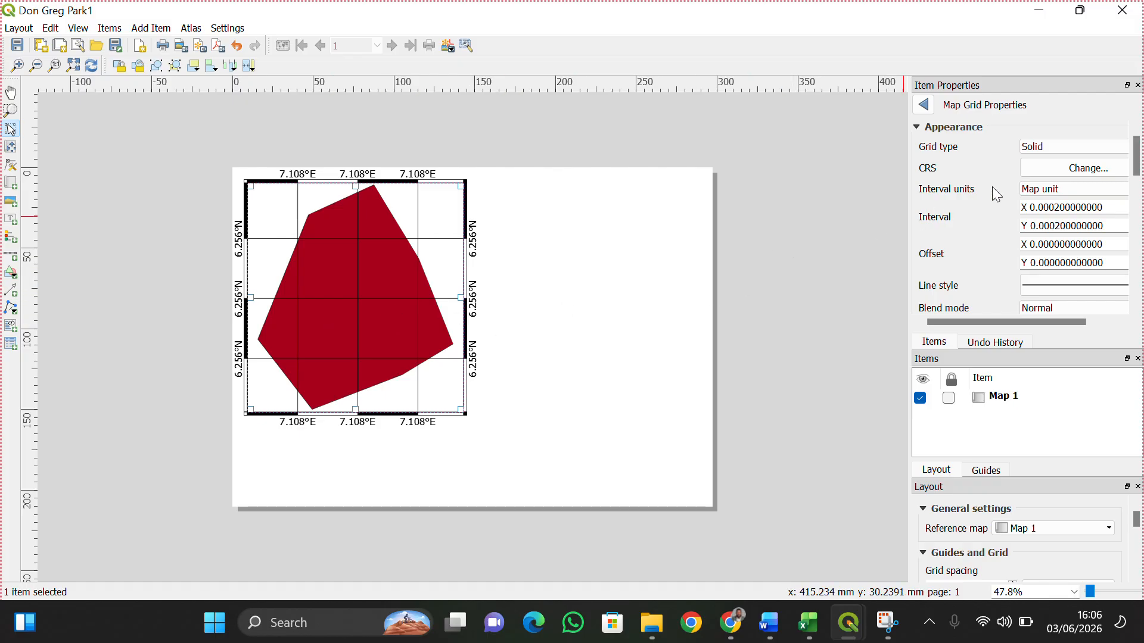
left_click_drag(1138, 158, 1138, 181)
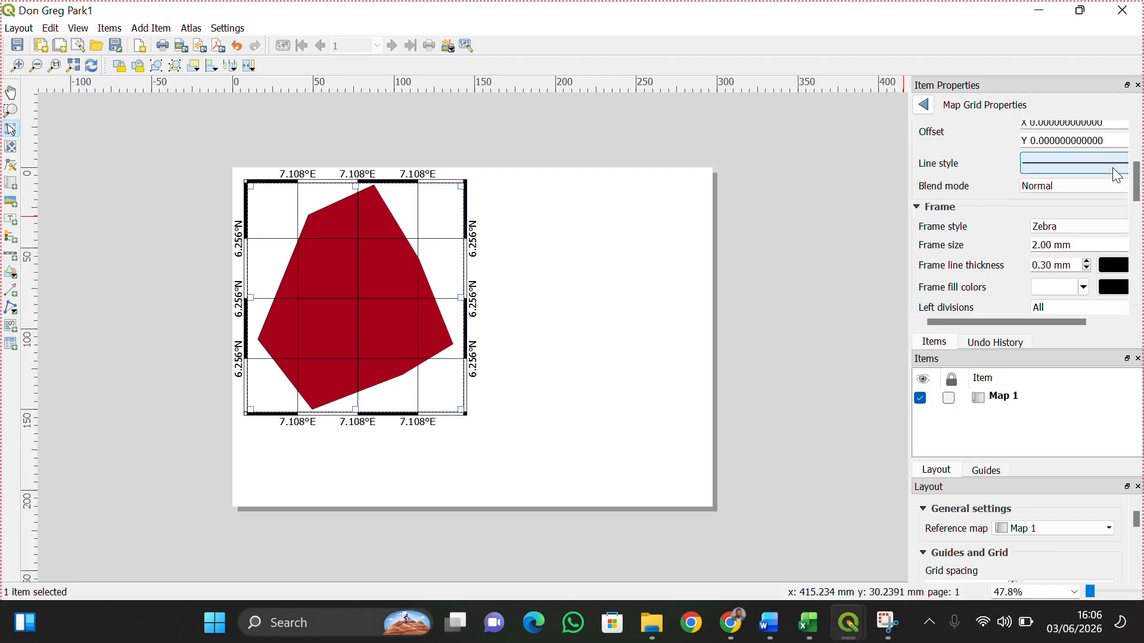
left_click(1113, 168)
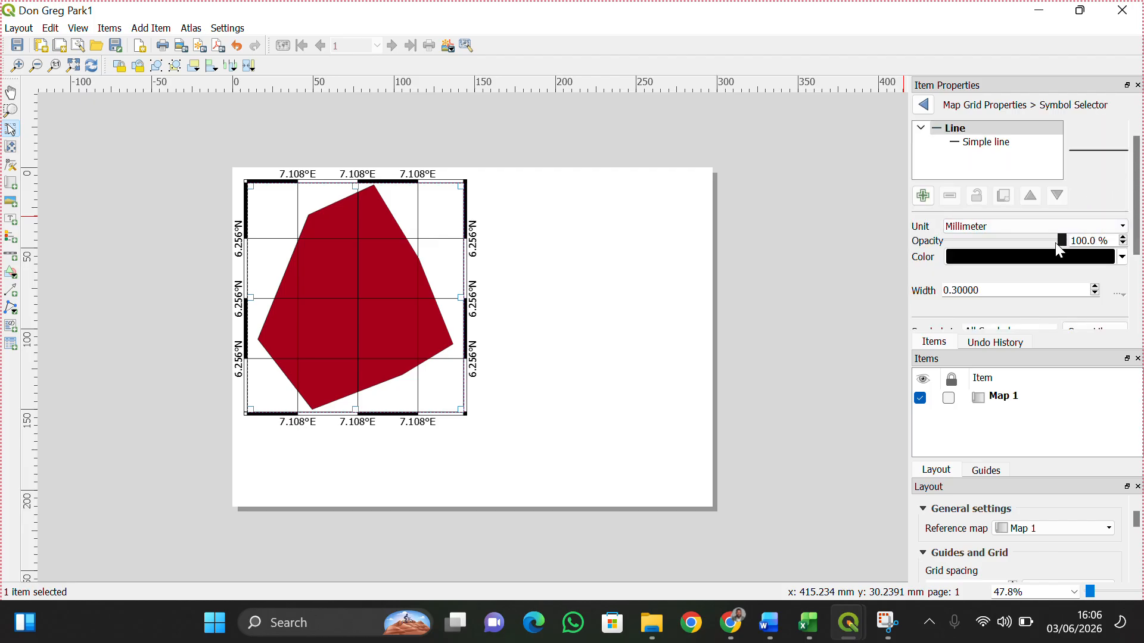
left_click(1095, 293)
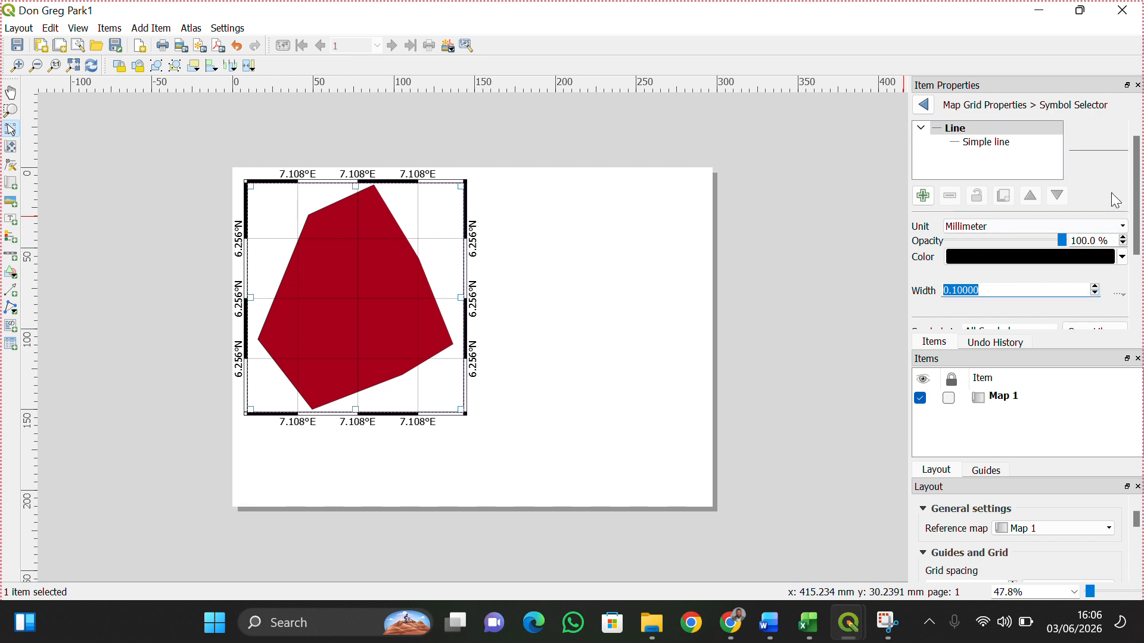
left_click(924, 105)
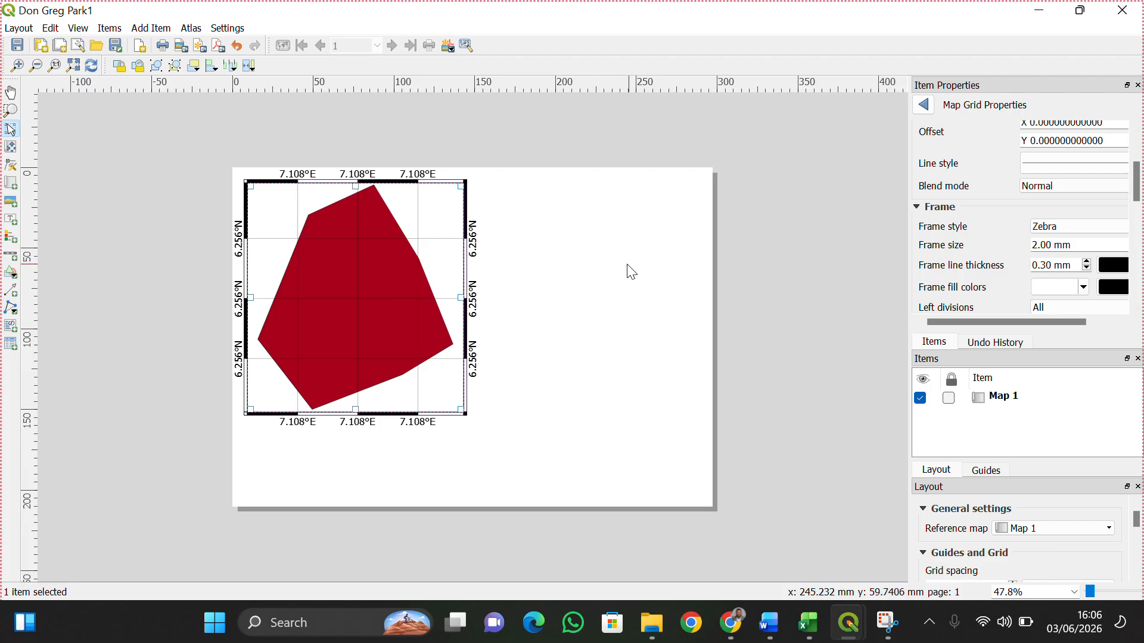
left_click(414, 269)
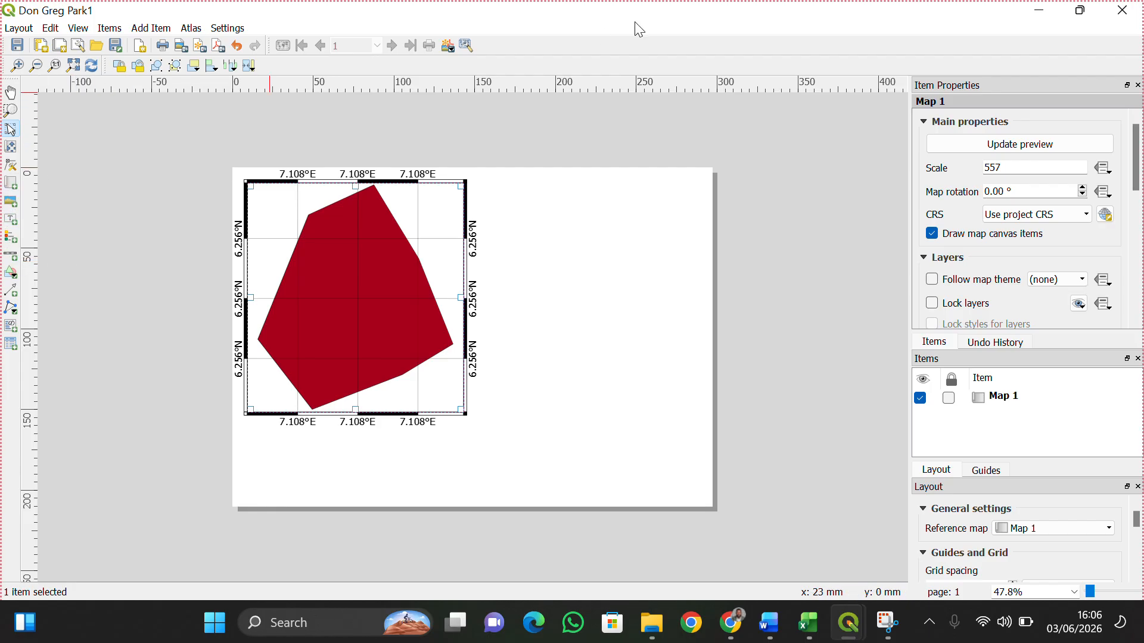
left_click(1081, 8)
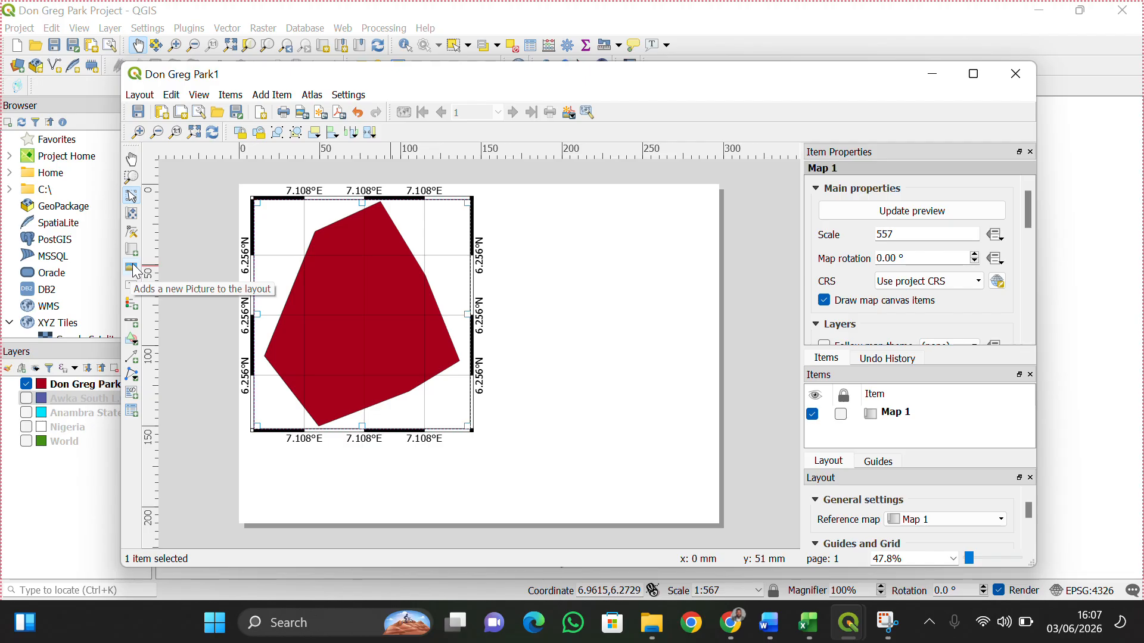
left_click(976, 74)
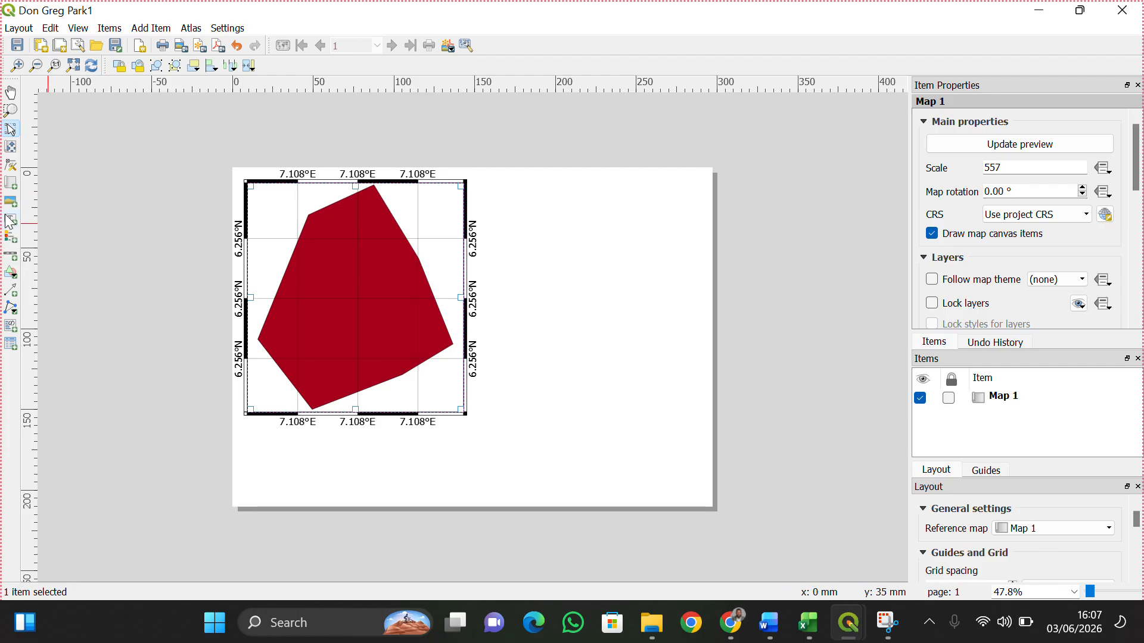
Add a picture to the right of the park map using world.jpeg from the FOW 212 Practical folder.
left_click(11, 202)
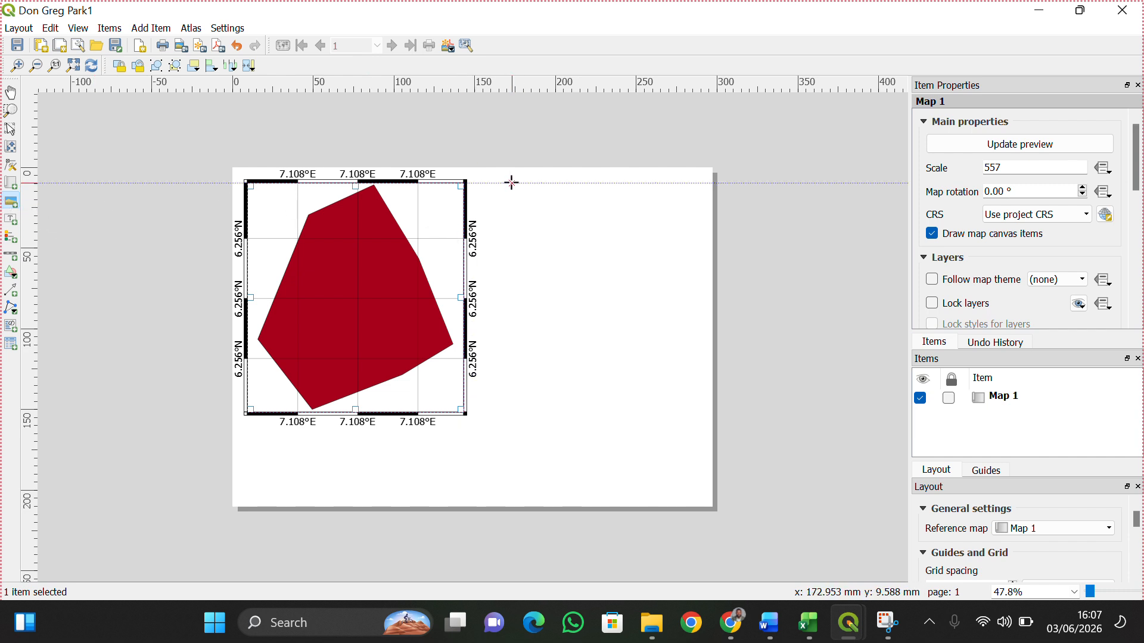
left_click_drag(514, 190, 659, 258)
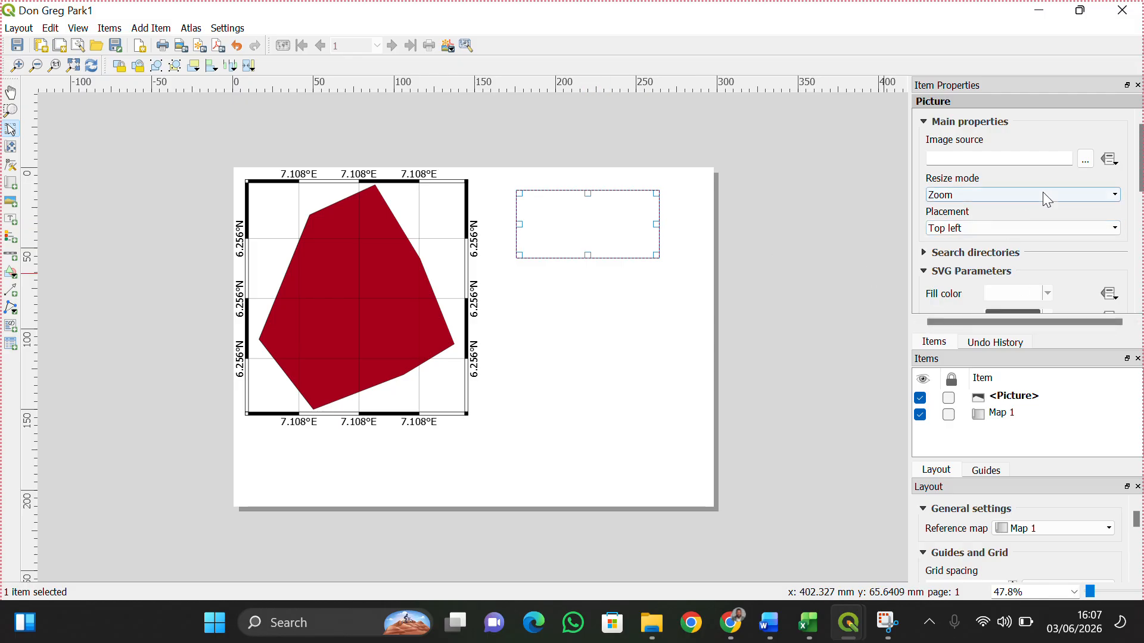
left_click(1085, 159)
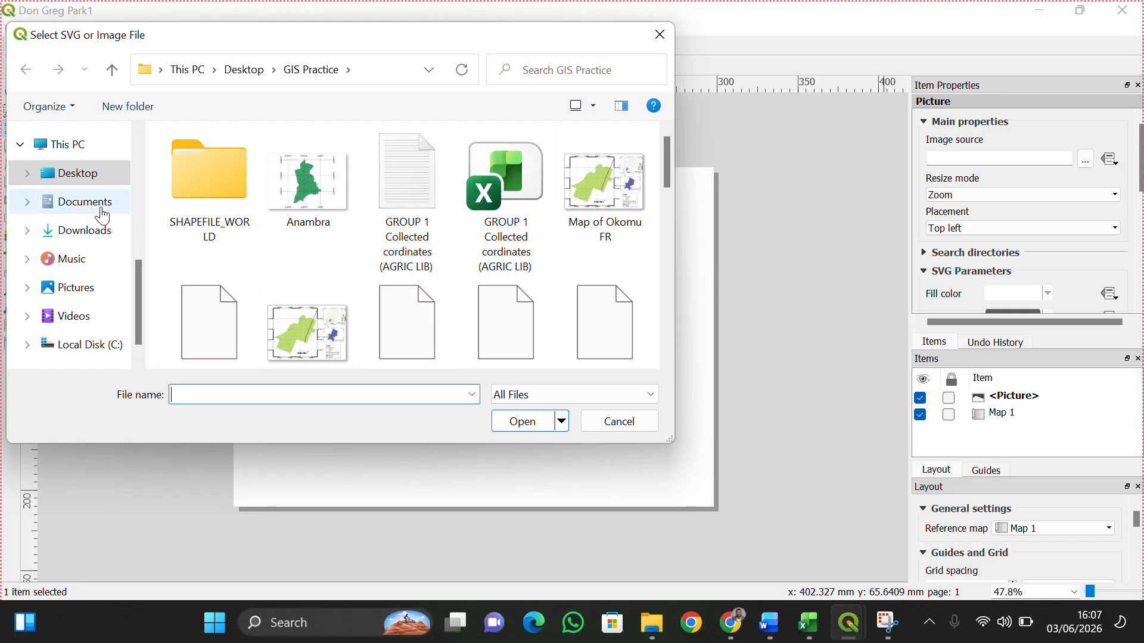
left_click_drag(139, 270, 136, 217)
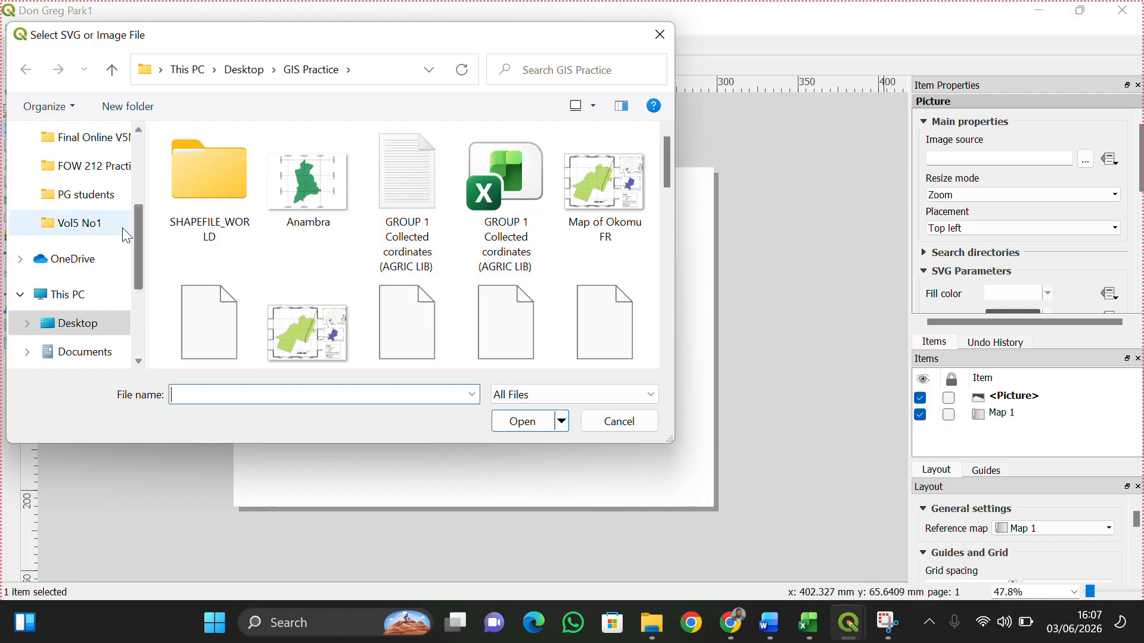
left_click(79, 166)
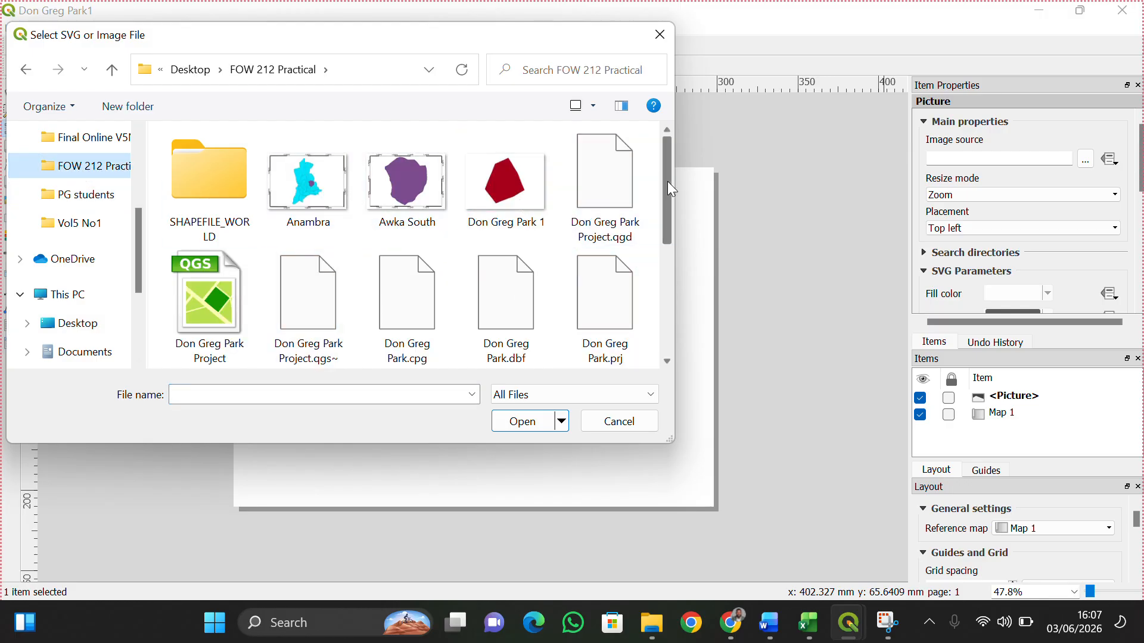
left_click_drag(661, 176, 675, 290)
left_click(308, 314)
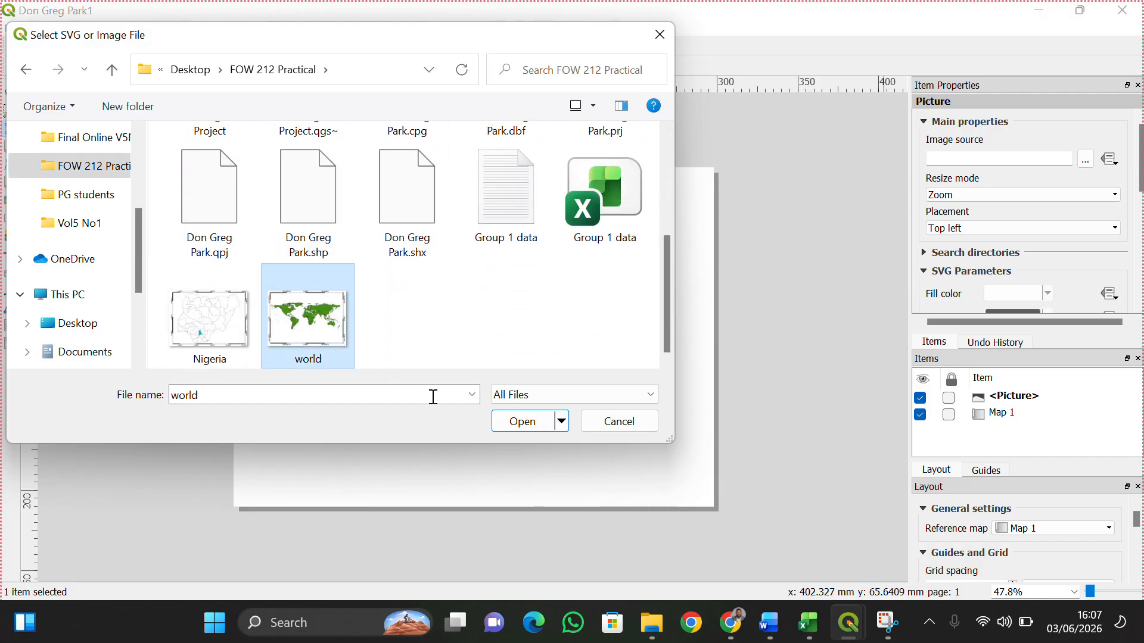
left_click(519, 421)
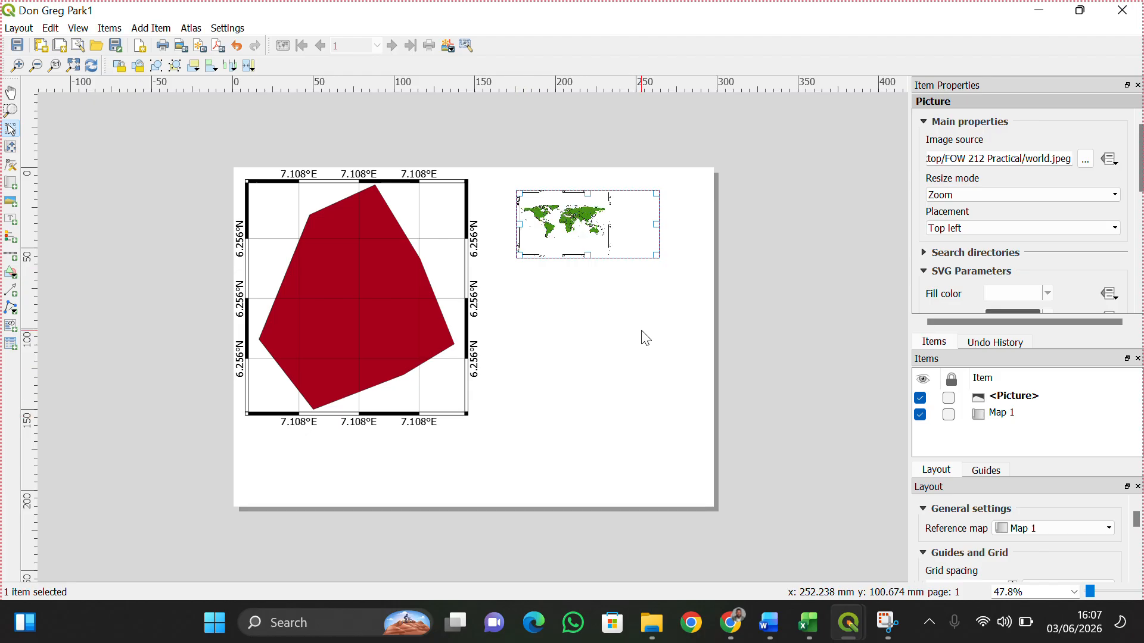
Narrow the world picture's frame to fit its image and move it closer to the page's right edge.
left_click_drag(659, 258, 615, 254)
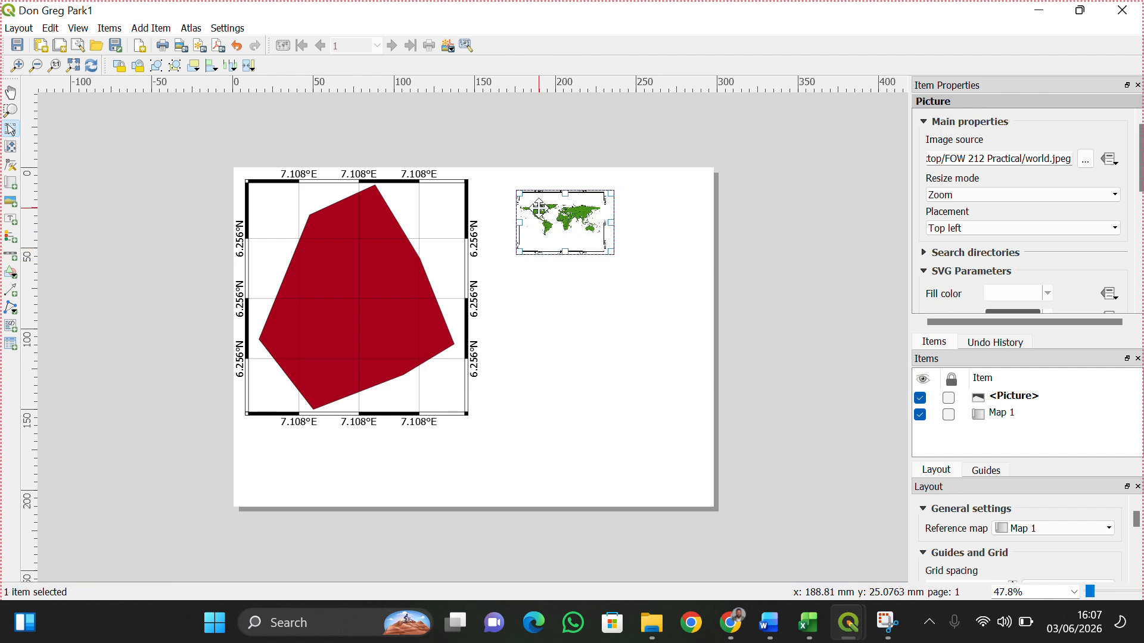
scroll(392, 188, "up", 5)
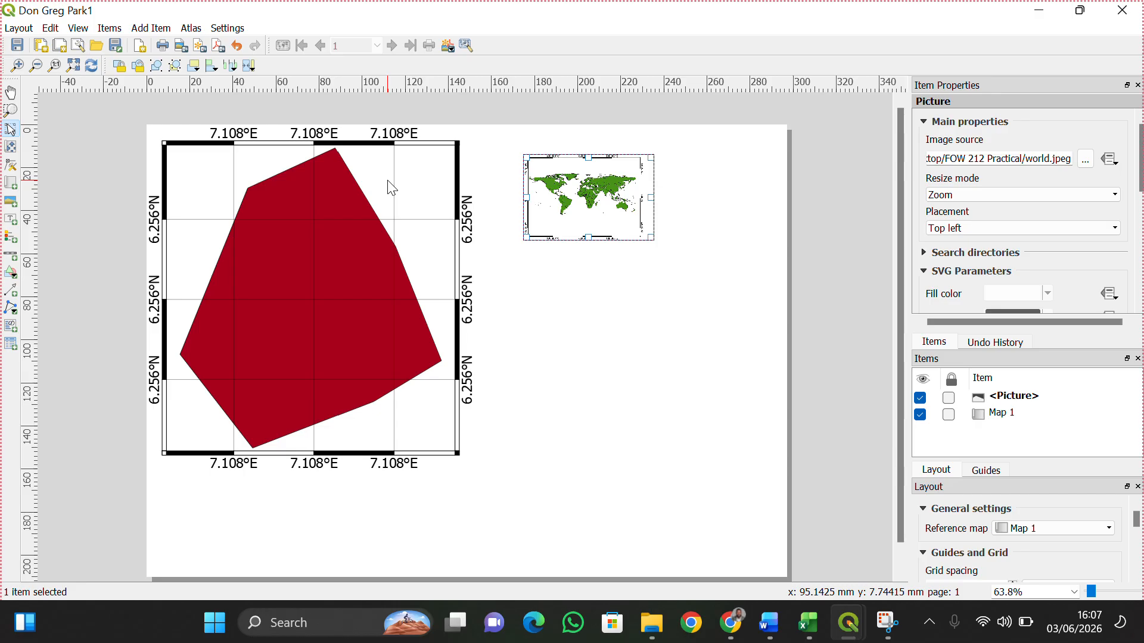
scroll(392, 189, "up", 1)
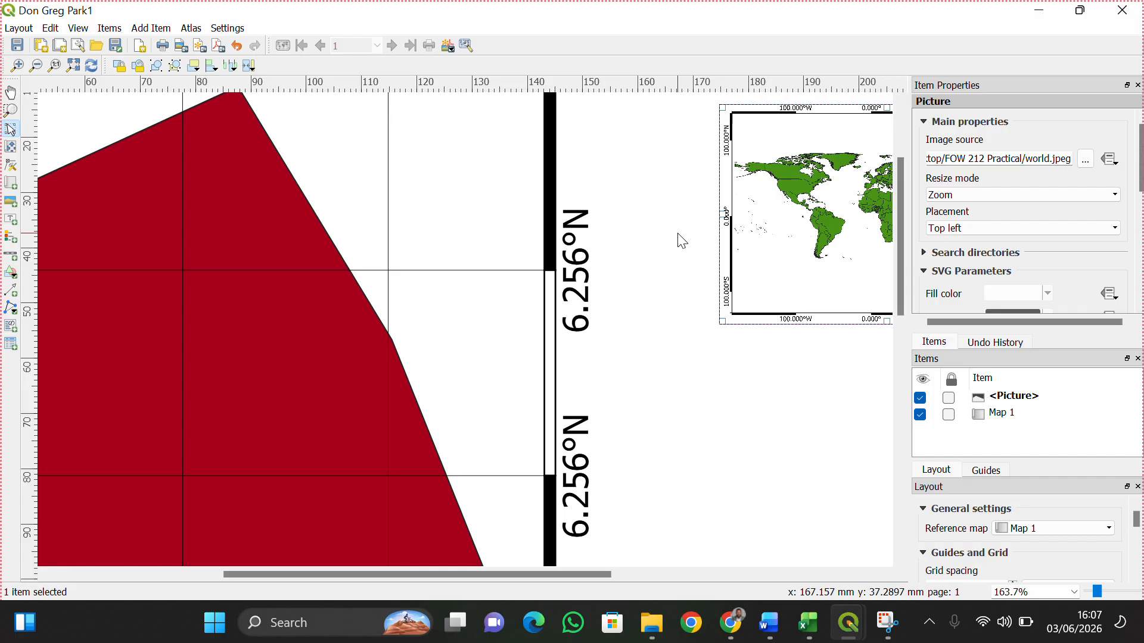
scroll(682, 241, "down", 4)
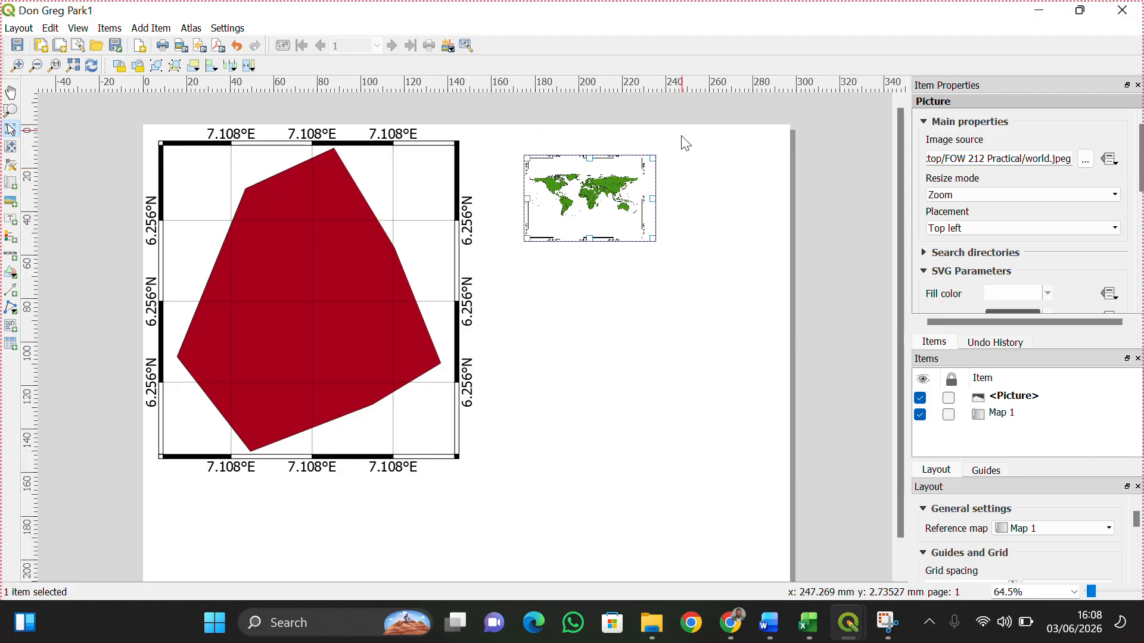
left_click_drag(614, 193, 680, 197)
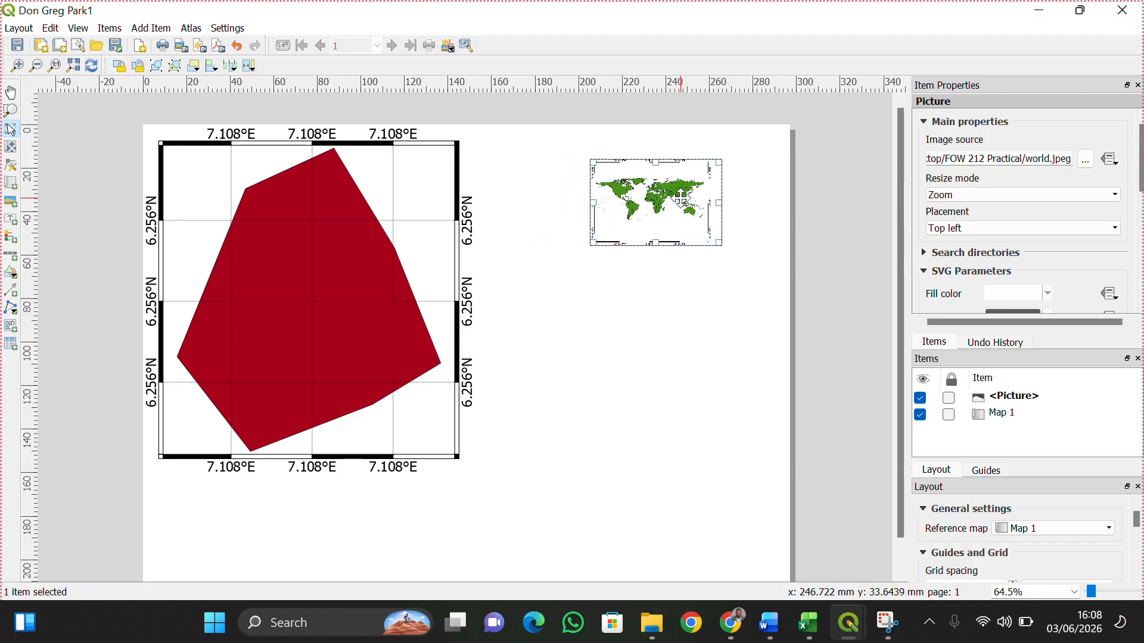
Add a second picture directly below the world map using Nigeria.jpeg from the FOW 212 Practical folder.
left_click(11, 202)
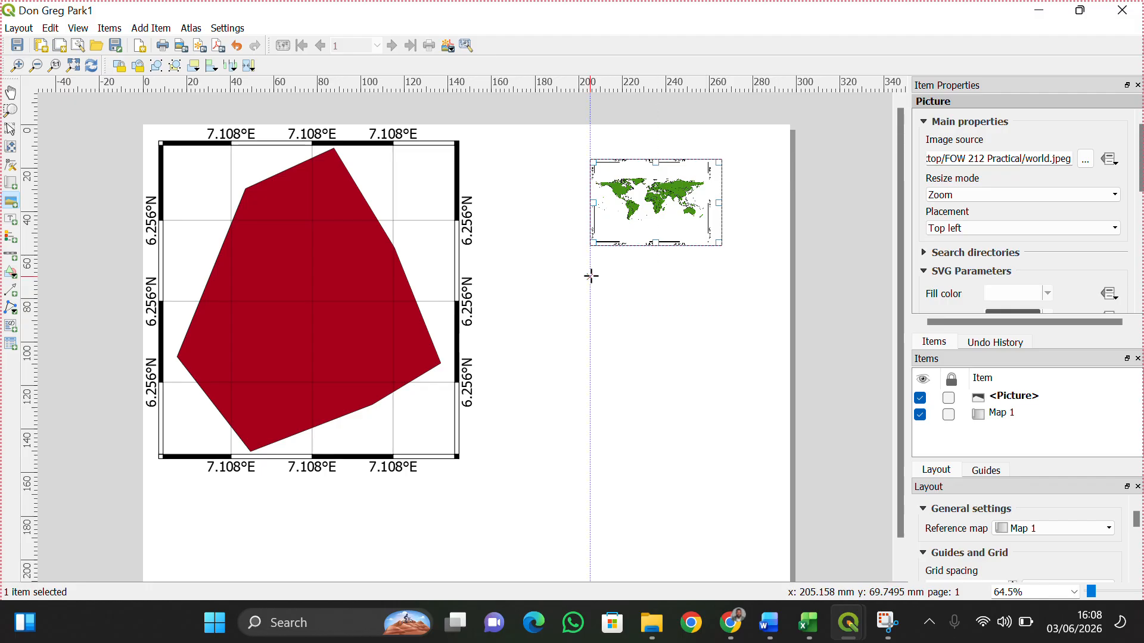
left_click_drag(590, 274, 725, 352)
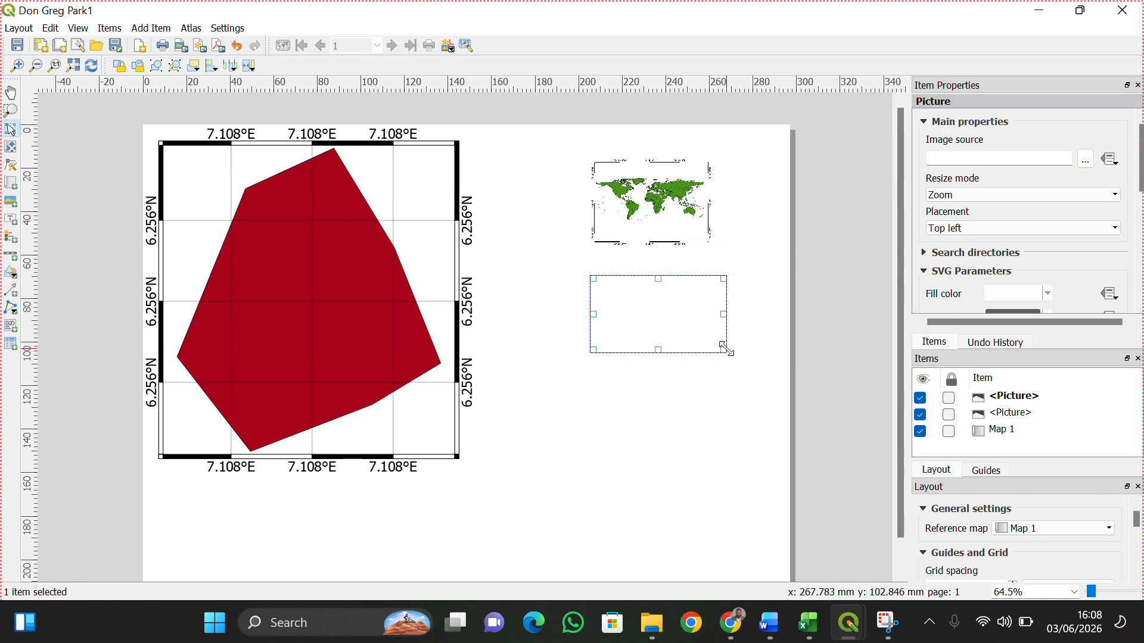
left_click(1088, 160)
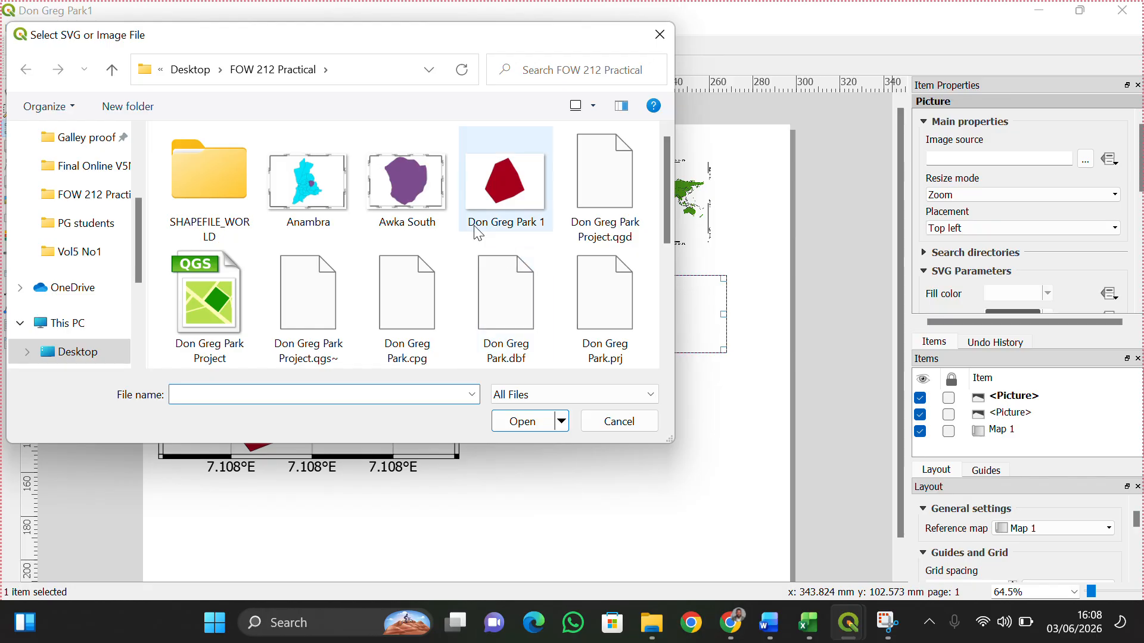
left_click_drag(666, 180, 658, 283)
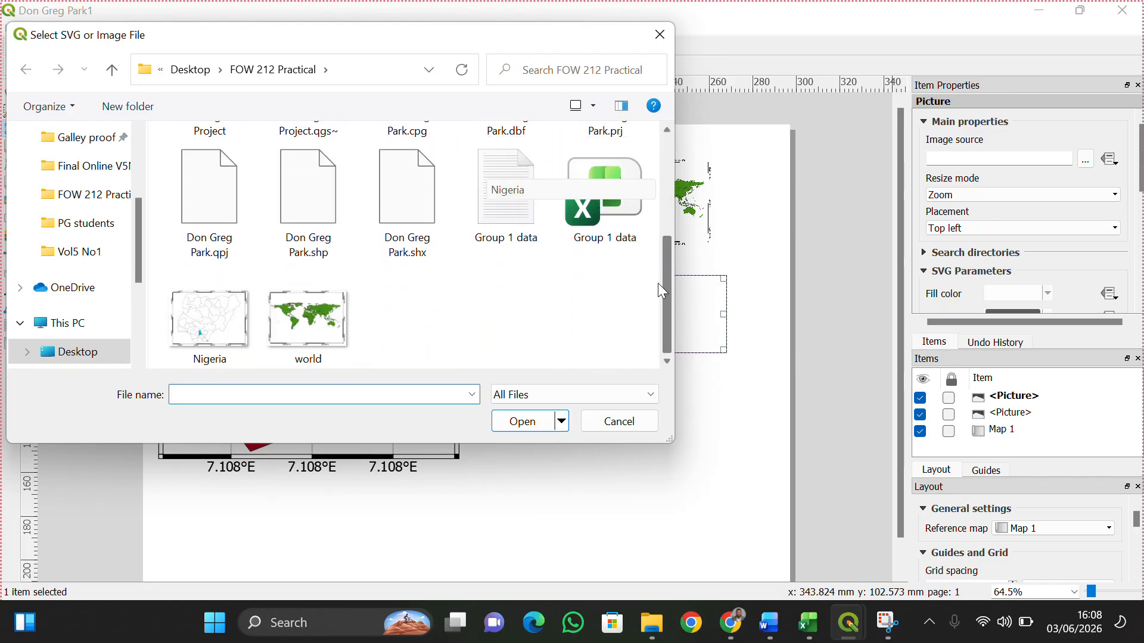
left_click(212, 334)
left_click(519, 422)
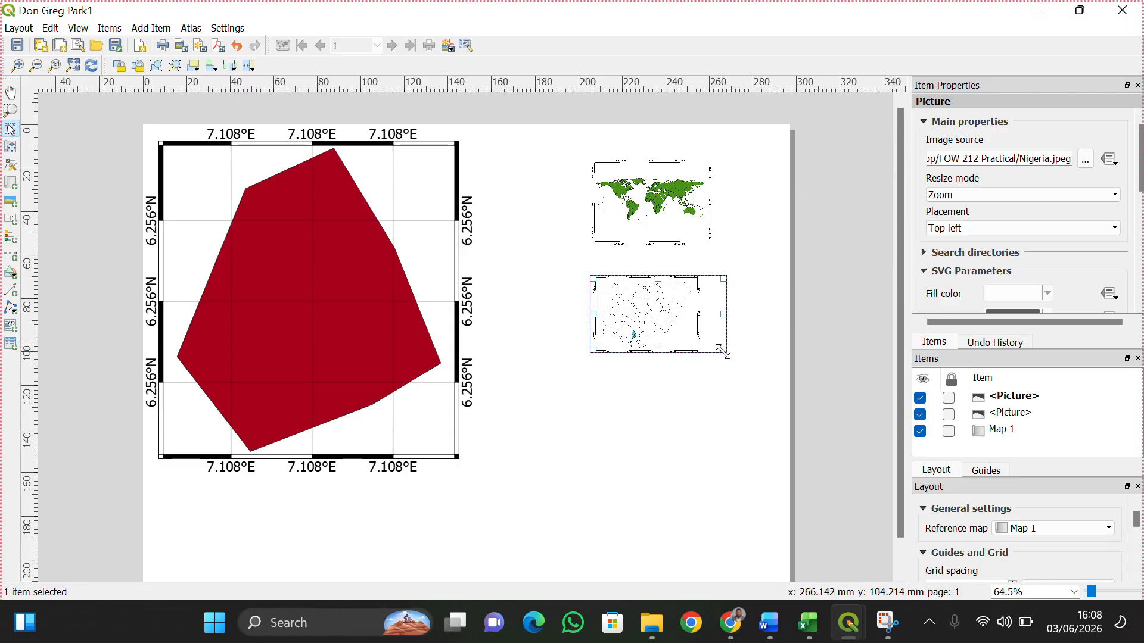
Narrow the Nigeria picture's frame to fit its image and align it beneath the world map.
left_click_drag(724, 351, 700, 351)
left_click_drag(651, 301, 651, 313)
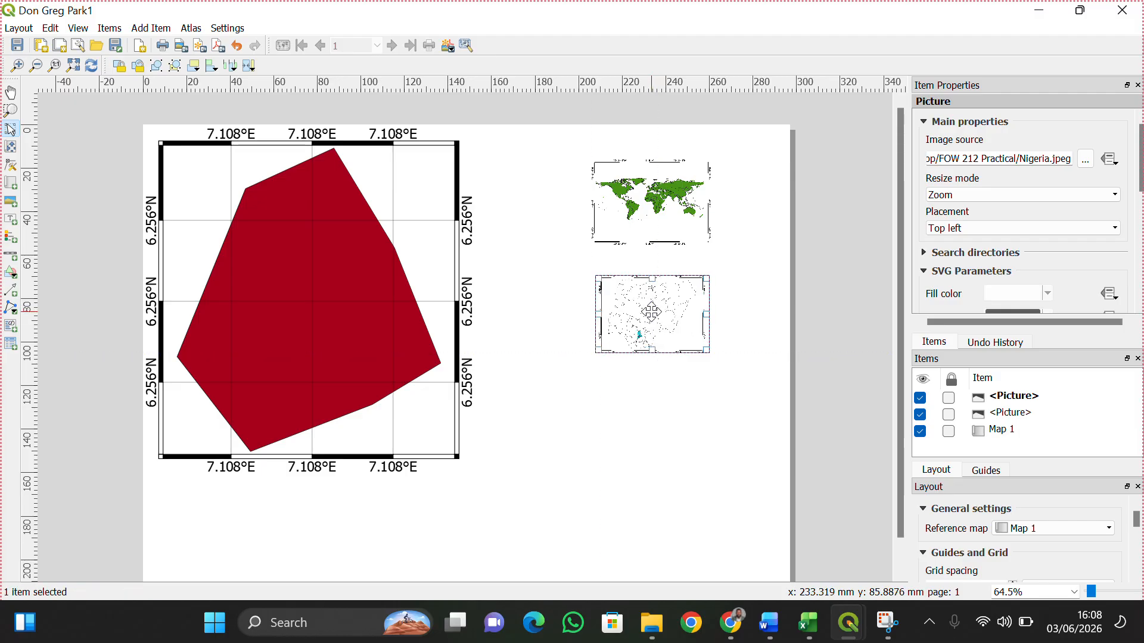
left_click(677, 421)
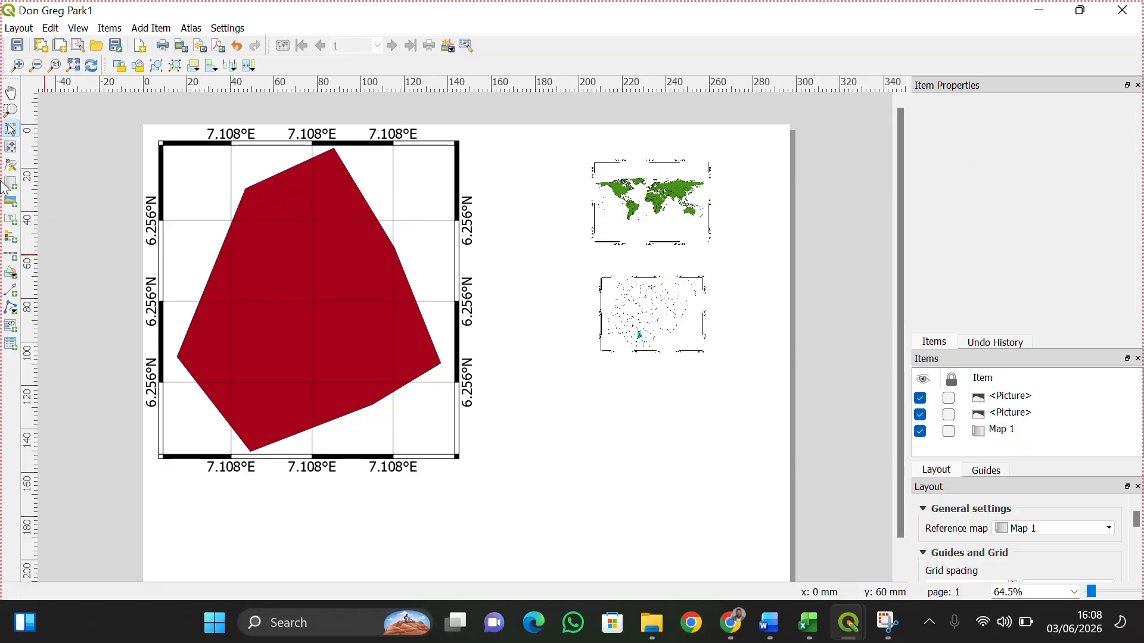
Add a third picture below the Nigeria map using Anambra.jpeg from the FOW 212 Practical folder.
left_click(11, 202)
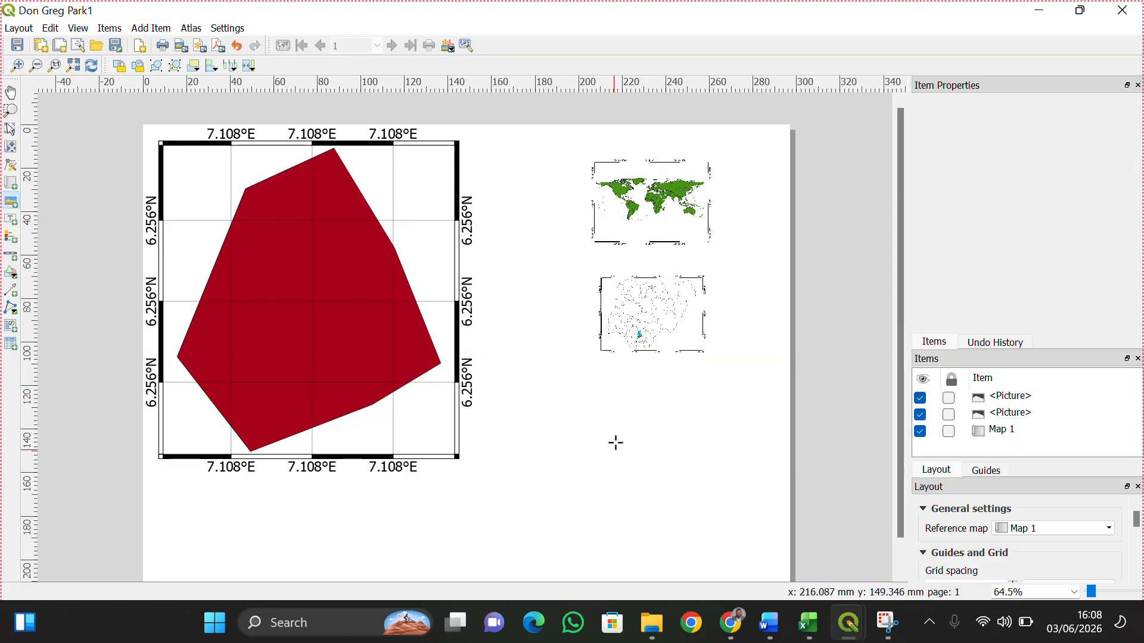
left_click_drag(601, 370, 705, 438)
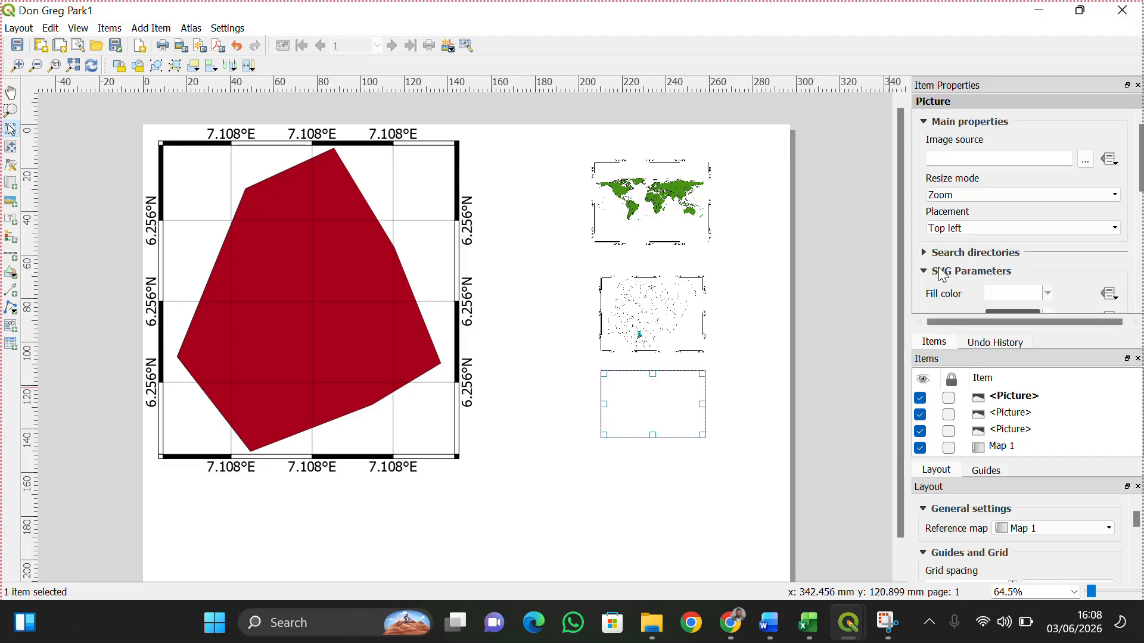
left_click(1084, 160)
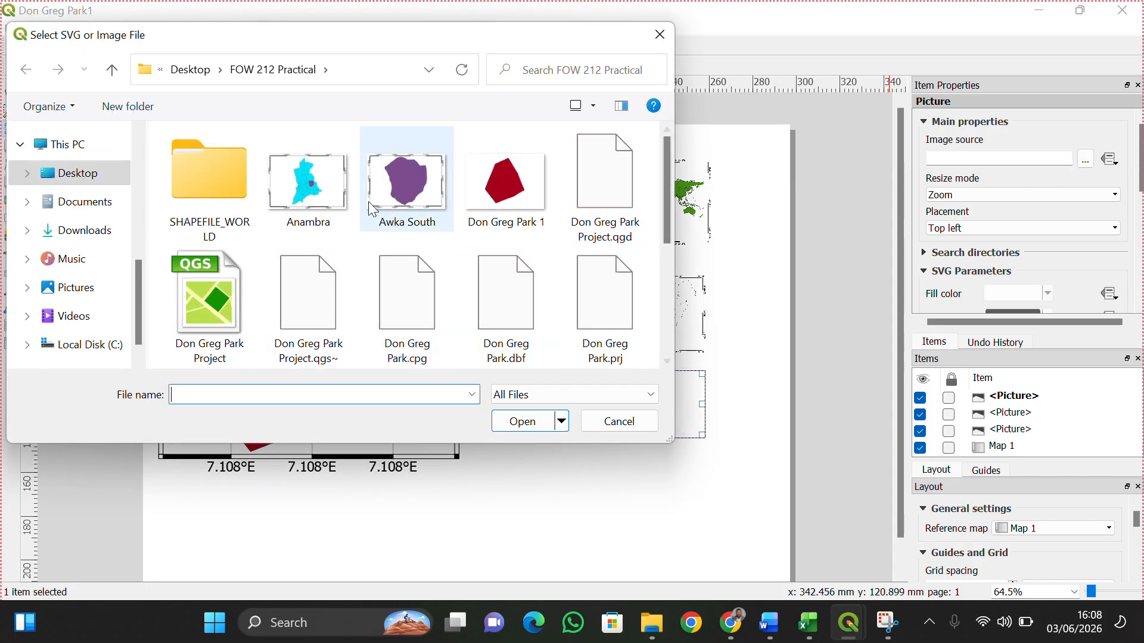
left_click(325, 200)
left_click(524, 422)
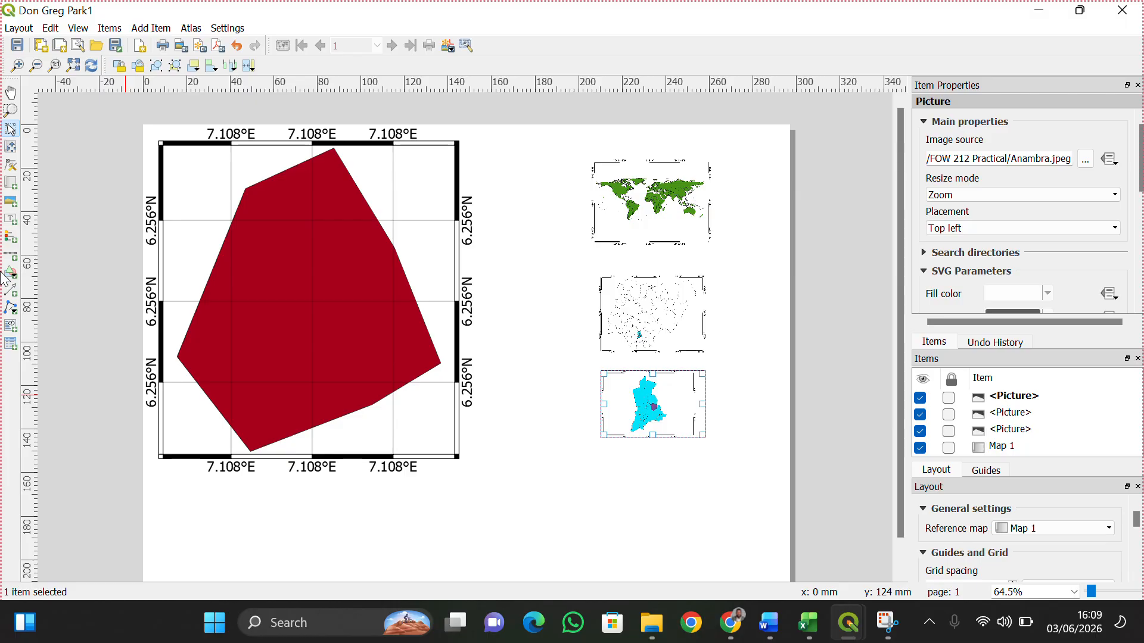
Add a fourth picture below the Anambra map using Awka South.jpeg from the FOW 212 Practical folder.
left_click(7, 205)
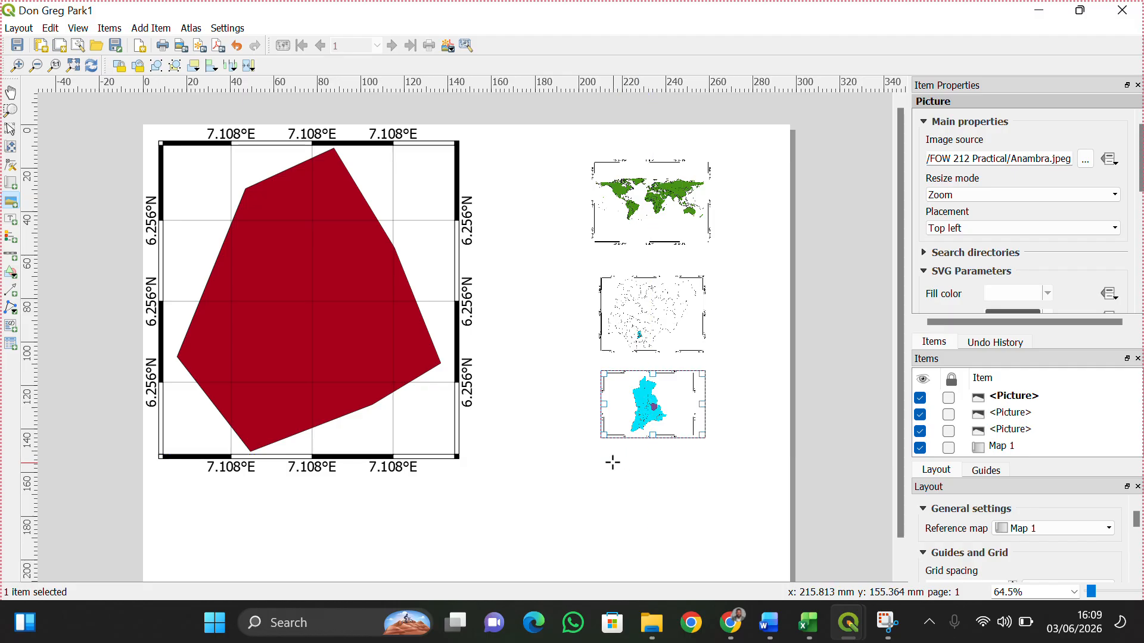
left_click_drag(610, 459, 709, 543)
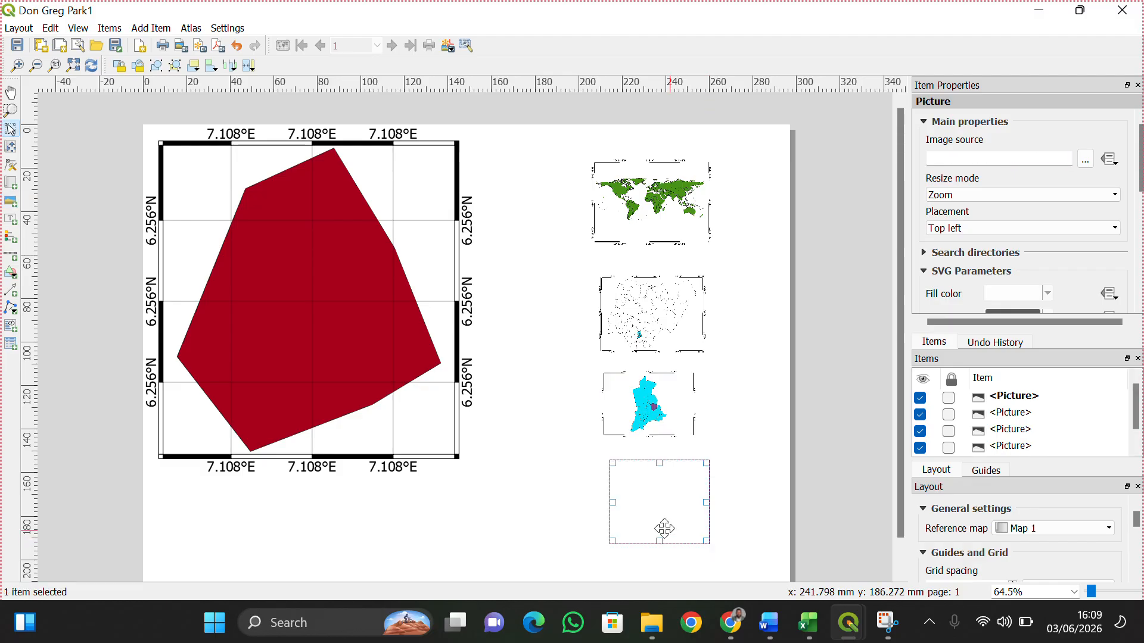
left_click_drag(652, 517, 645, 515)
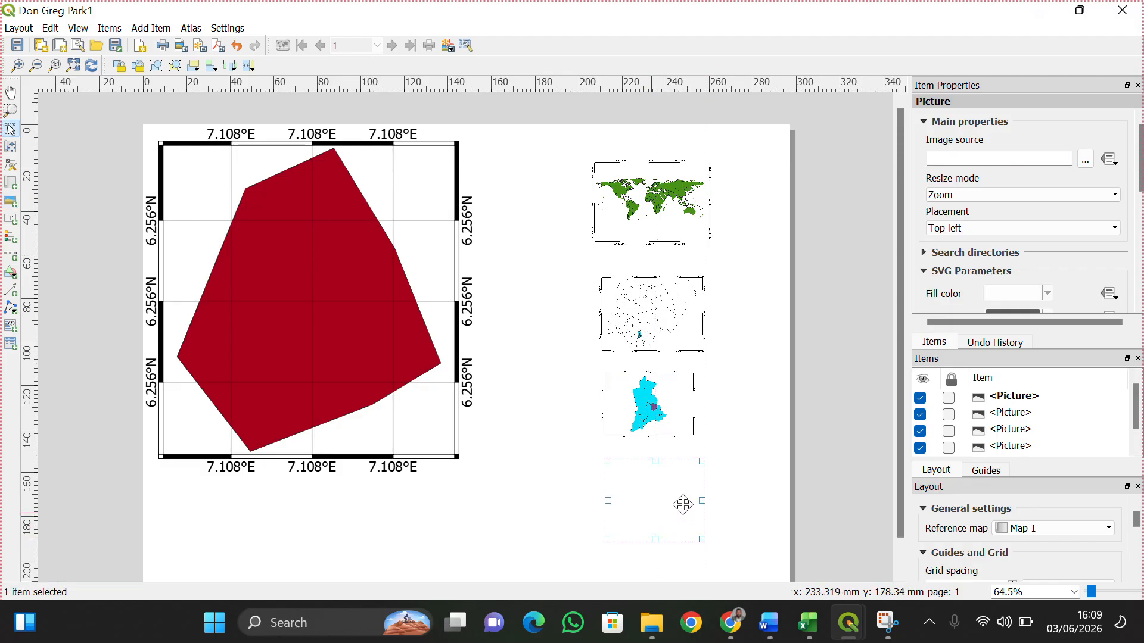
left_click(1089, 162)
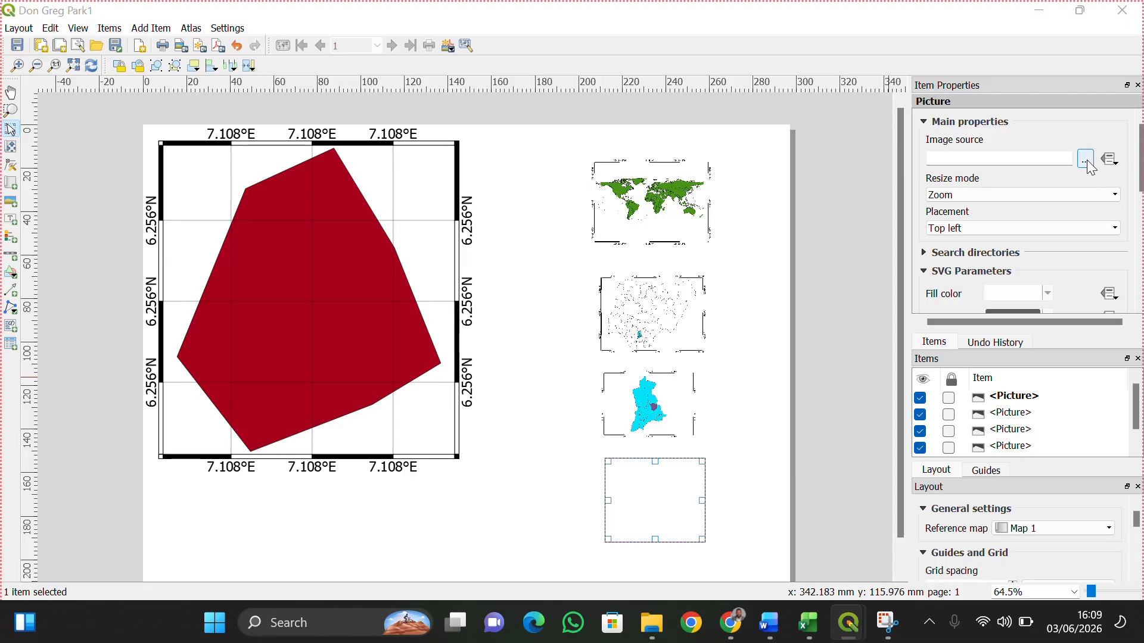
left_click(365, 218)
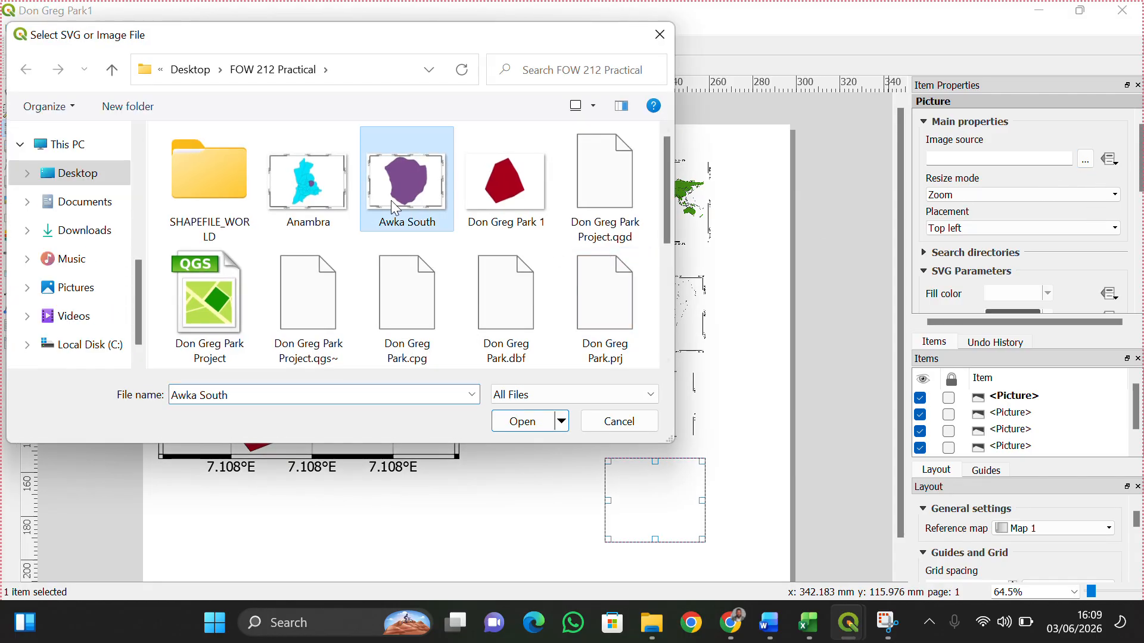
left_click(535, 424)
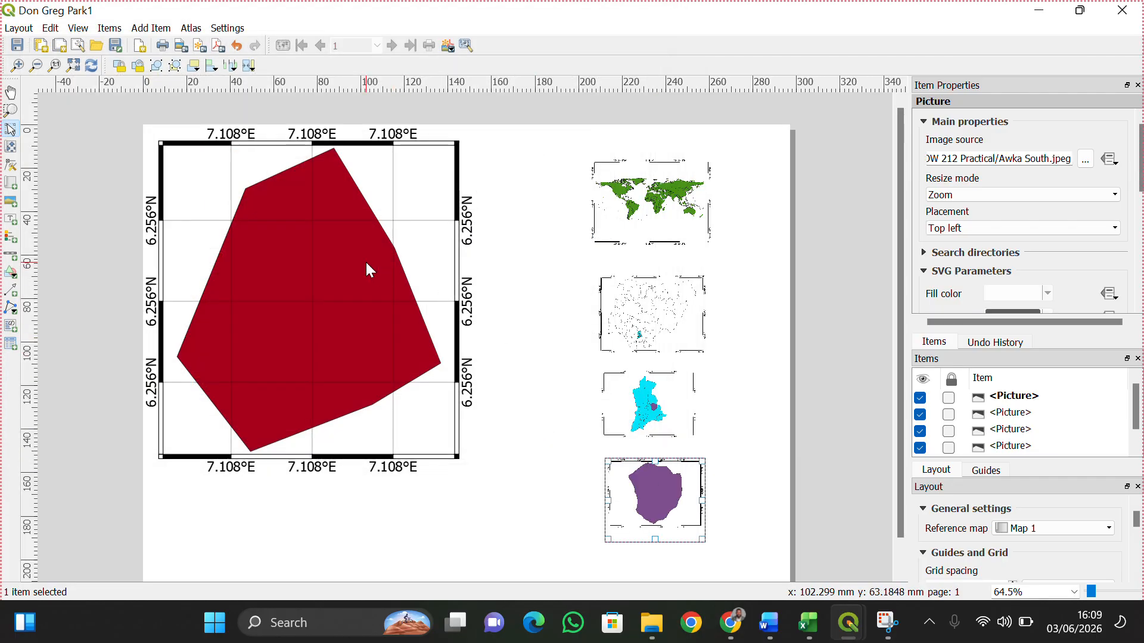
Enlarge the Don Greg Park map's frame and reposition it to fill the space between the page's left edge and the inset pictures.
left_click_drag(332, 262, 377, 281)
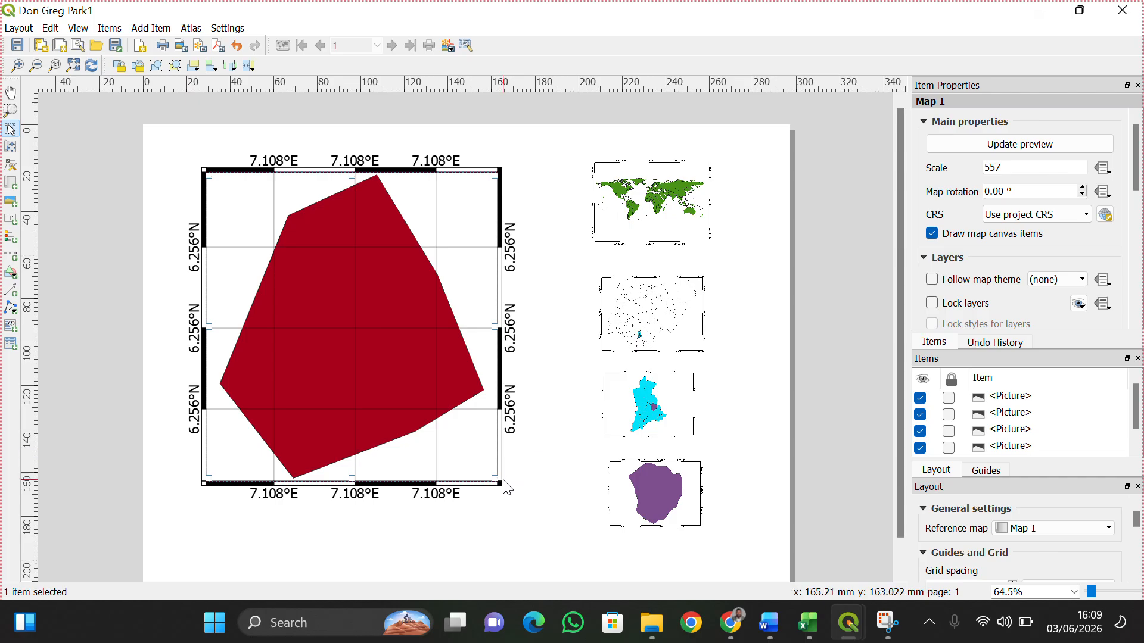
left_click_drag(495, 479, 549, 519)
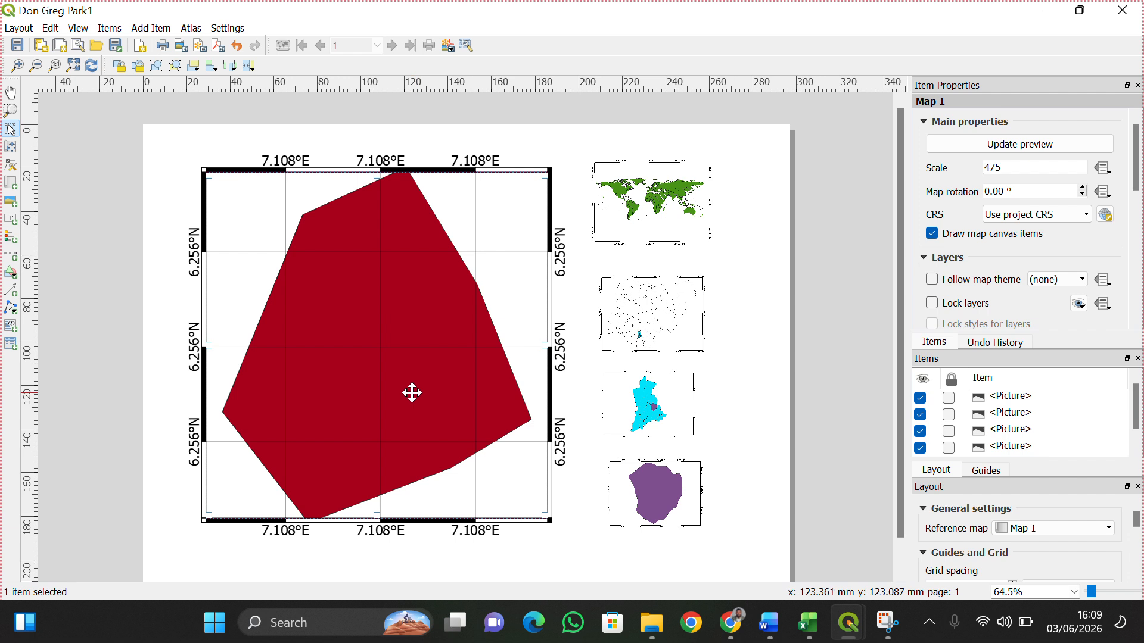
left_click_drag(411, 391, 393, 384)
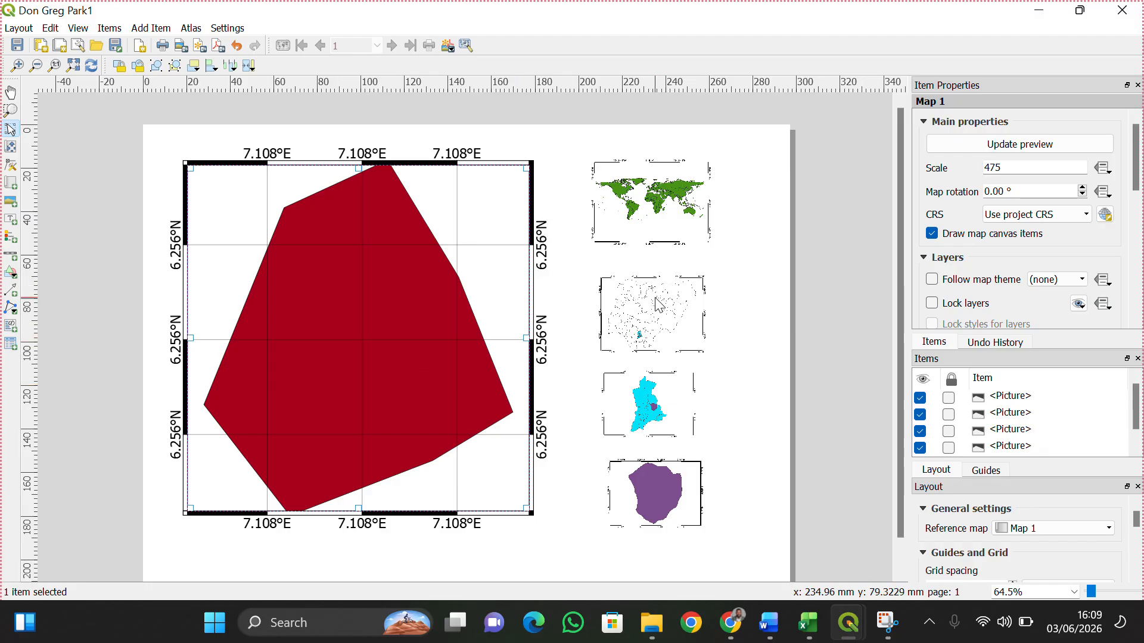
Shift the Nigeria, Anambra and Awka South pictures slightly upward to space them evenly in a column beneath the world map.
left_click_drag(656, 300, 655, 295)
left_click(650, 398)
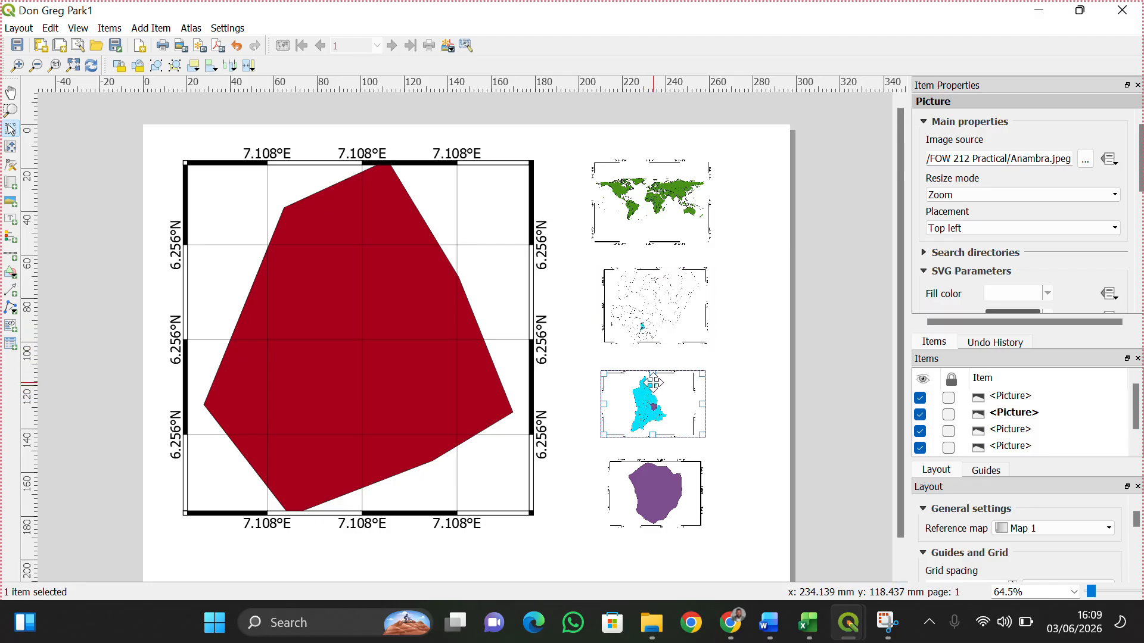
left_click_drag(654, 382, 657, 376)
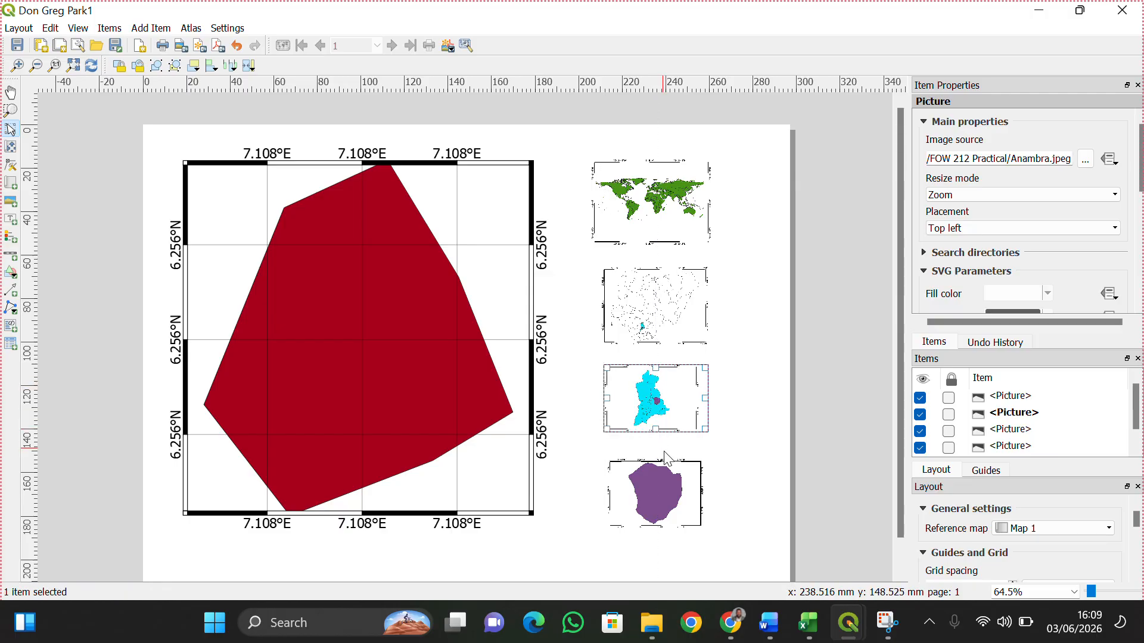
left_click(659, 473)
left_click_drag(659, 473, 671, 462)
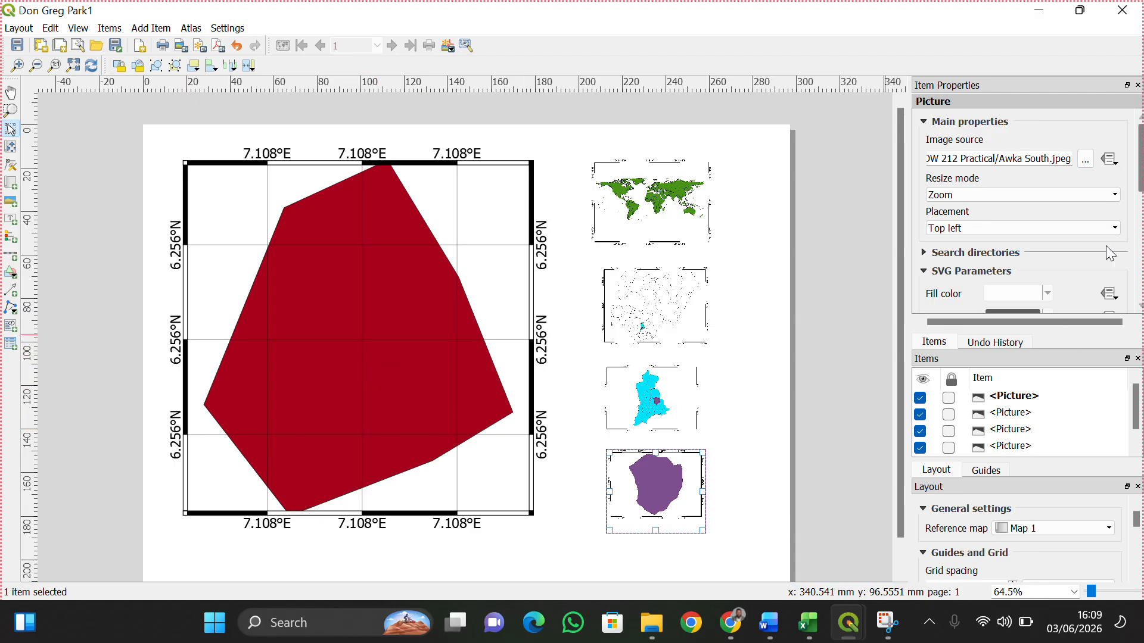
Set the Don Greg Park map's scale to 505 so the whole polygon fits inside the frame.
left_click(502, 317)
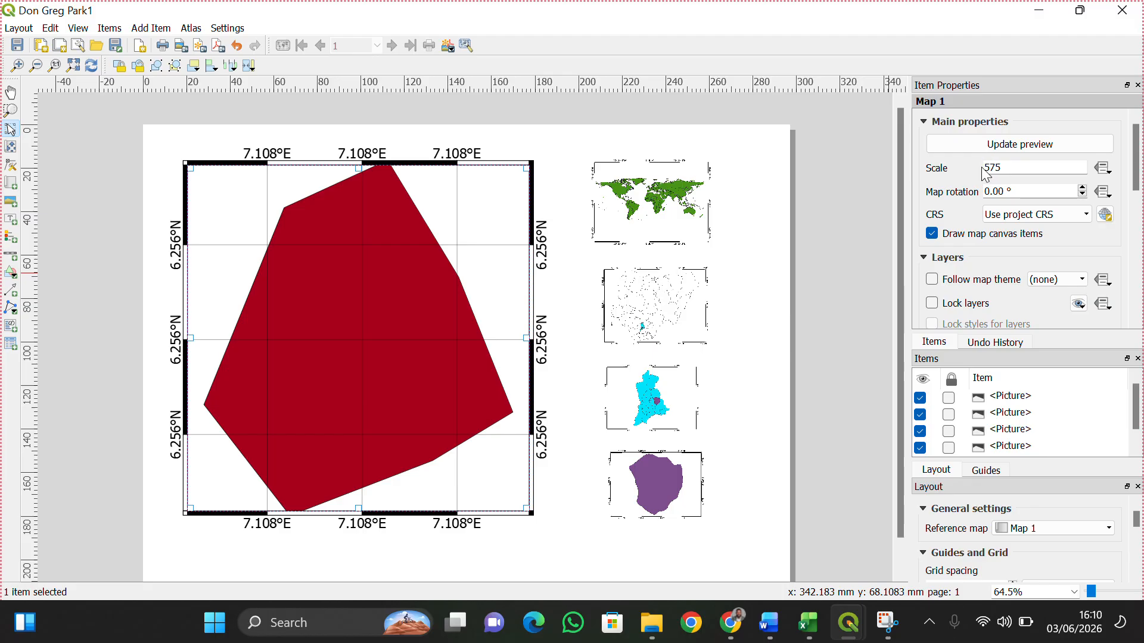
key("Return")
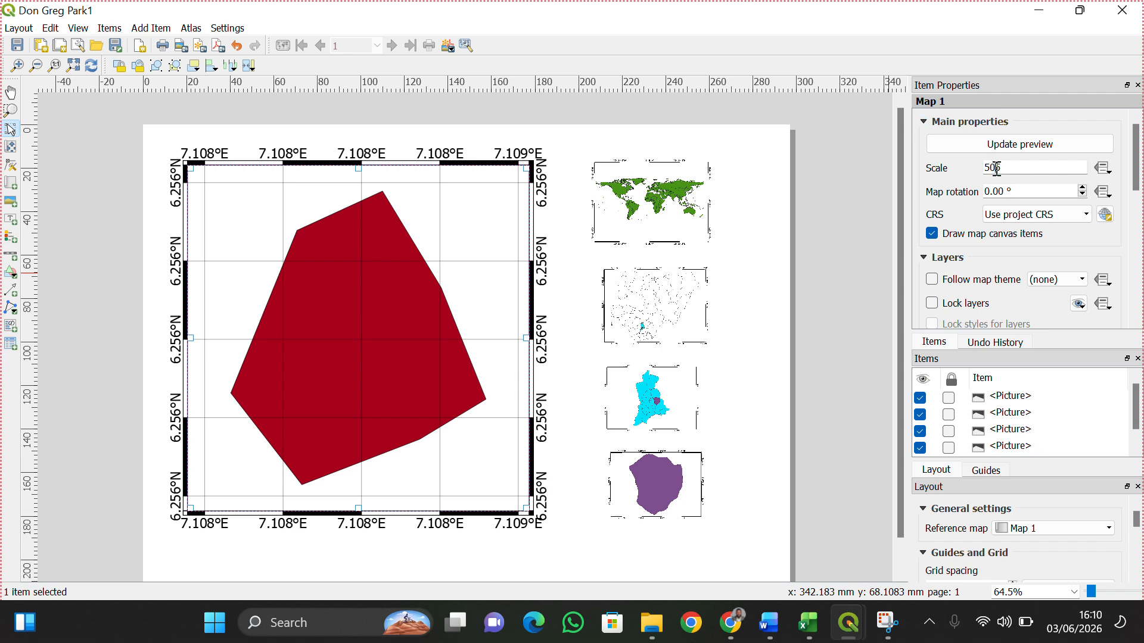
key("Return")
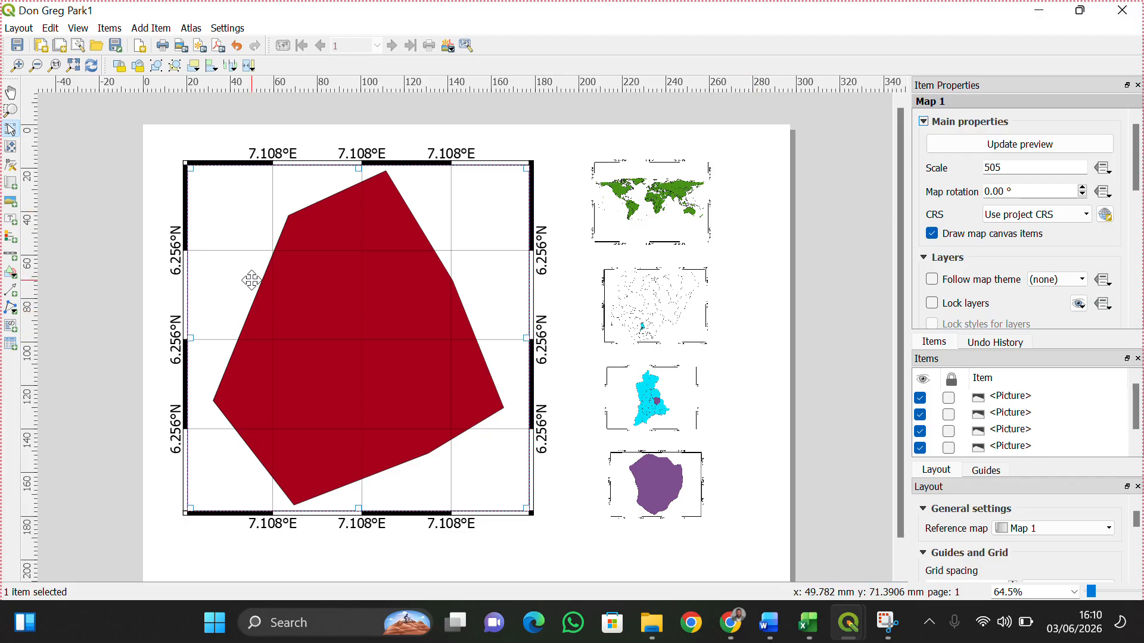
Draw a vertical arrow from Africa on the world map down to the upper edge of the Nigeria picture.
left_click(14, 291)
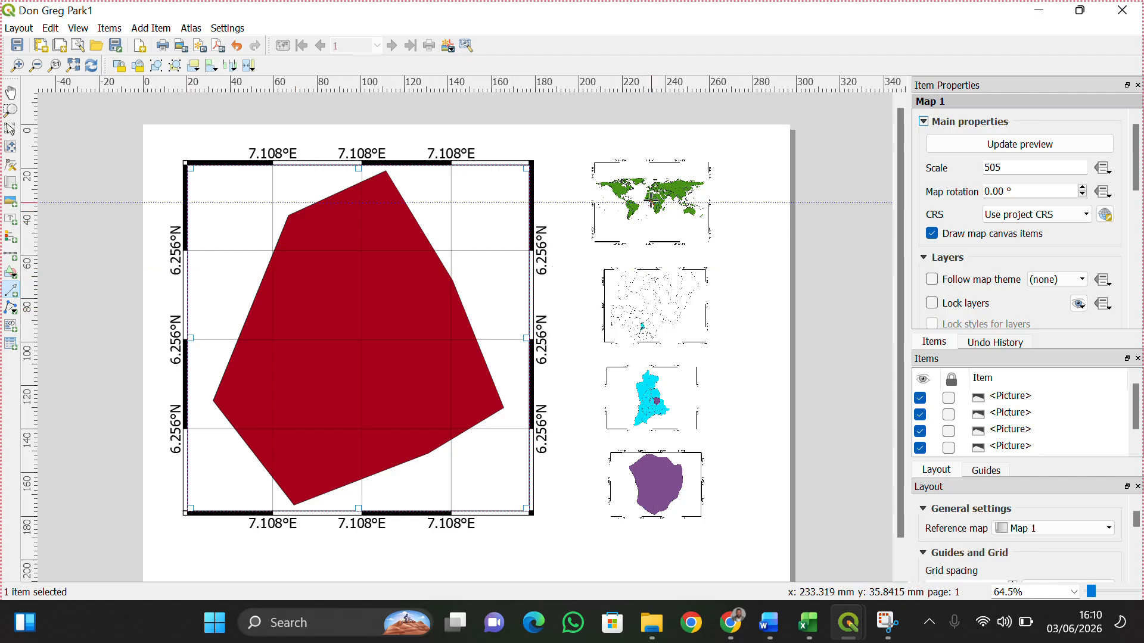
left_click(651, 203)
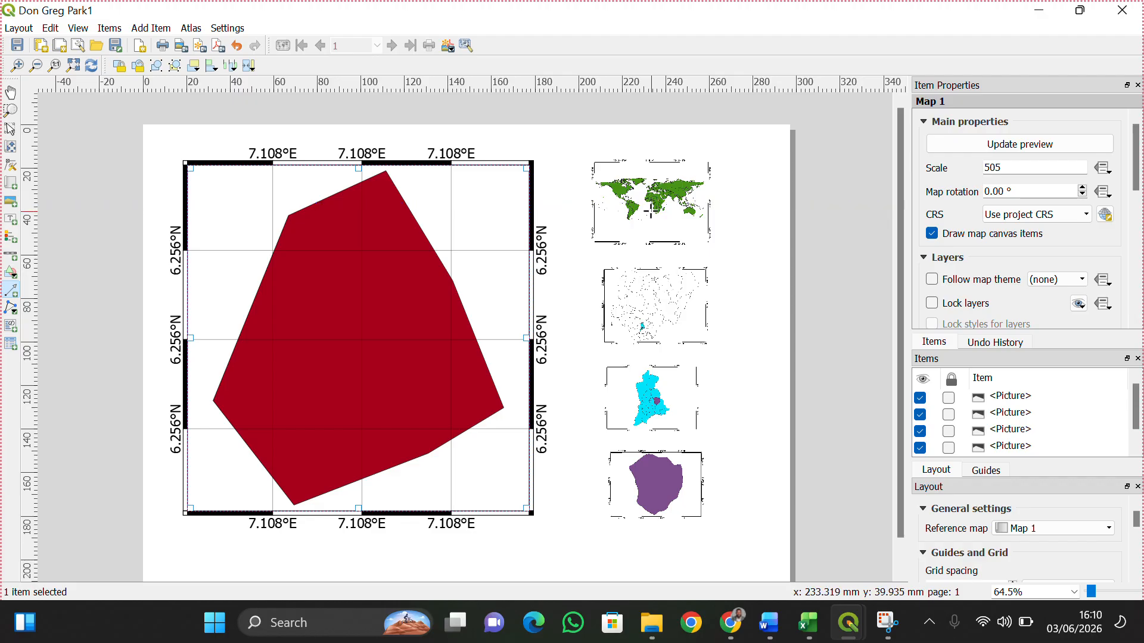
left_click(652, 262)
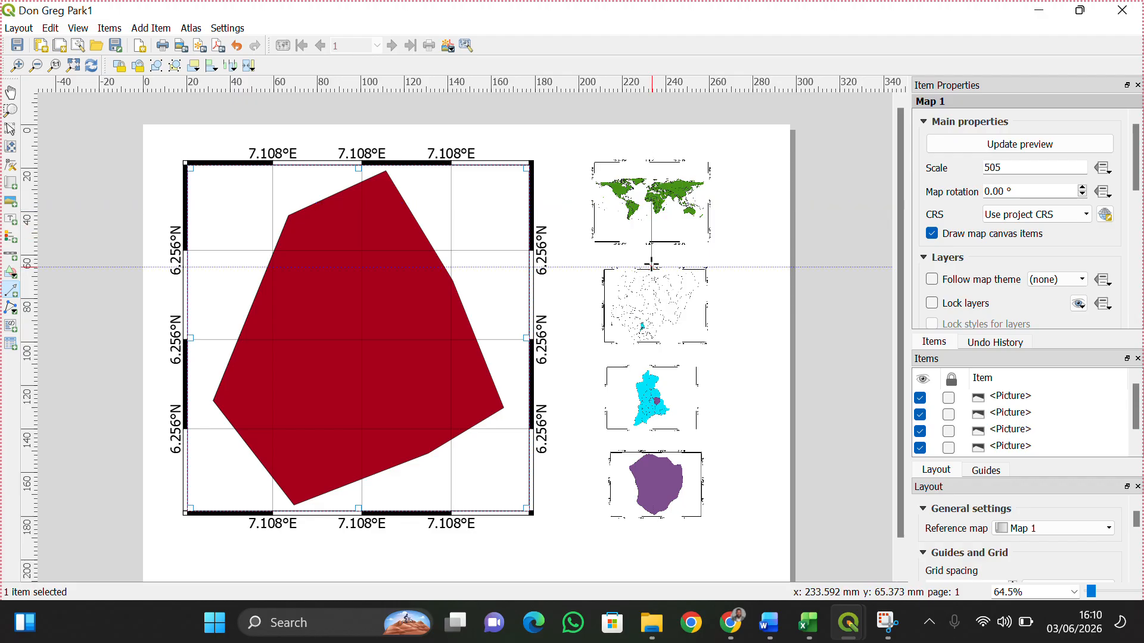
right_click(652, 263)
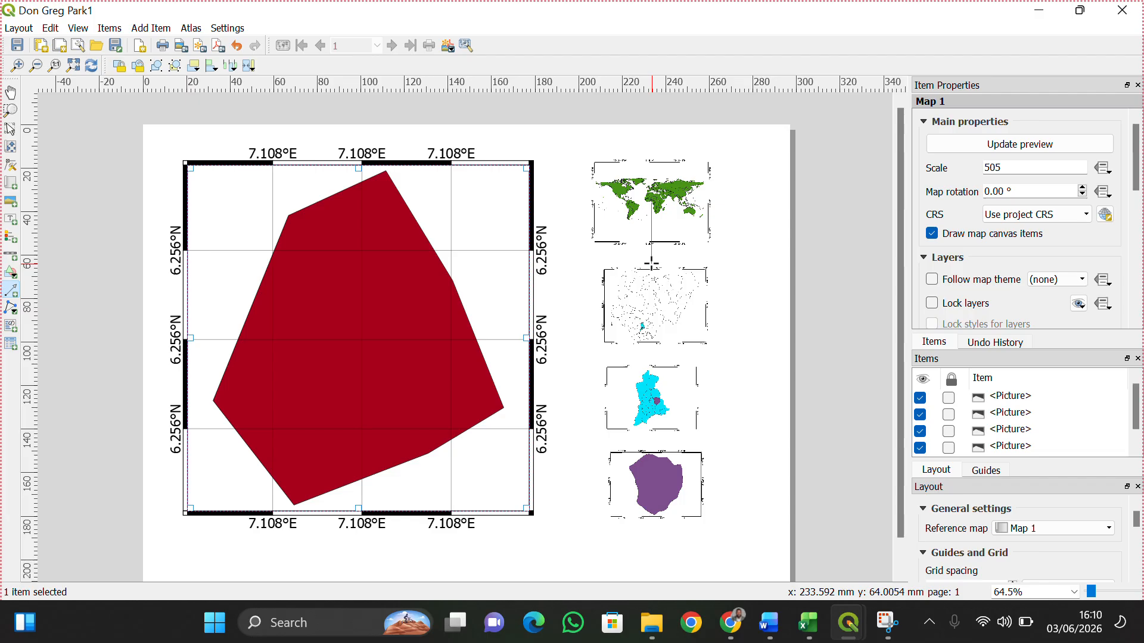
right_click(652, 262)
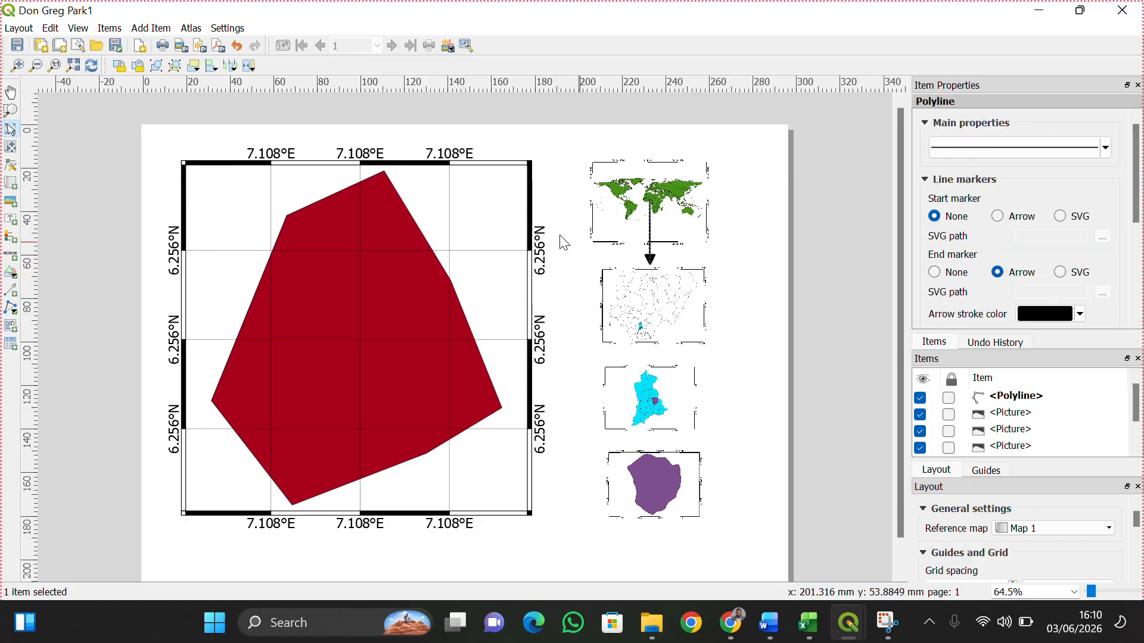
Try to draw an arrow from the highlighted state in the Nigeria picture to the Anambra picture, and undo it.
left_click(12, 293)
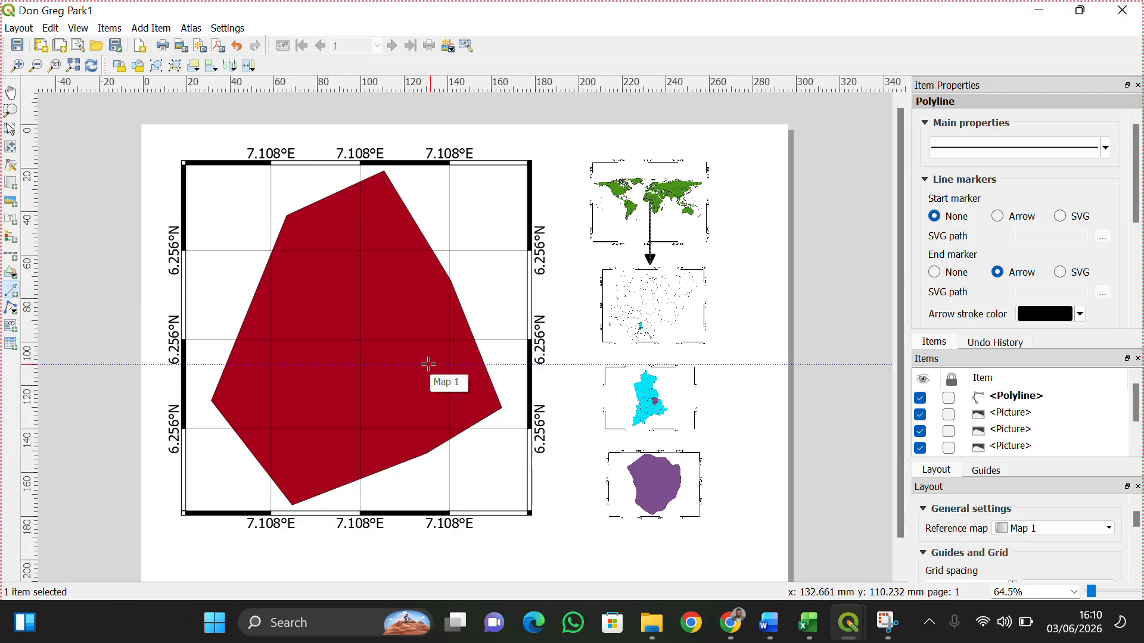
left_click(641, 328)
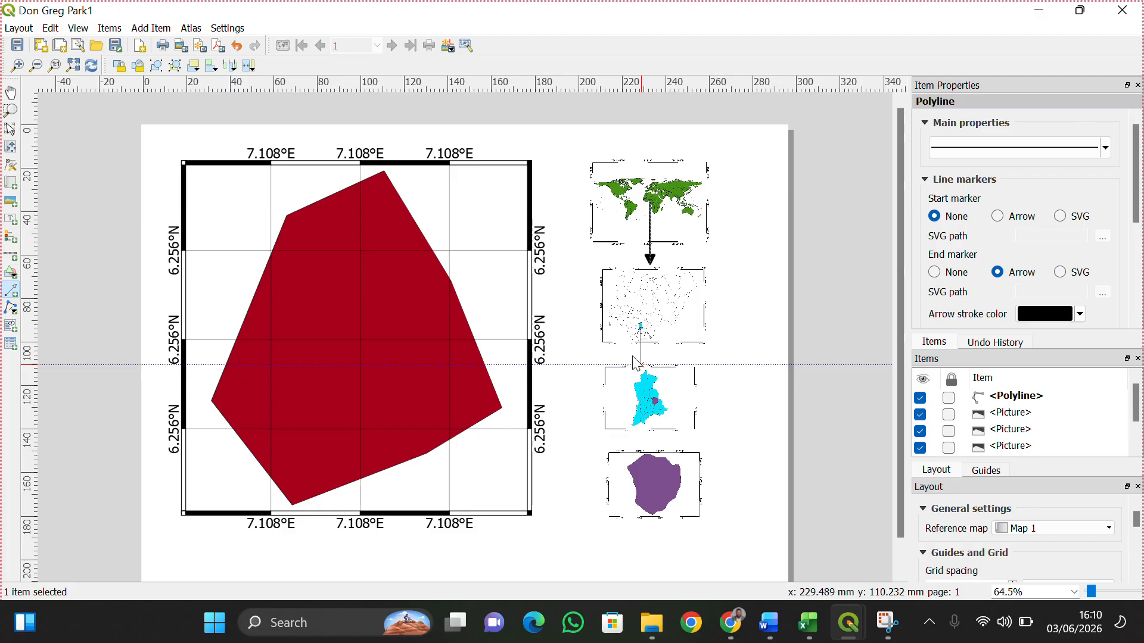
right_click(642, 365)
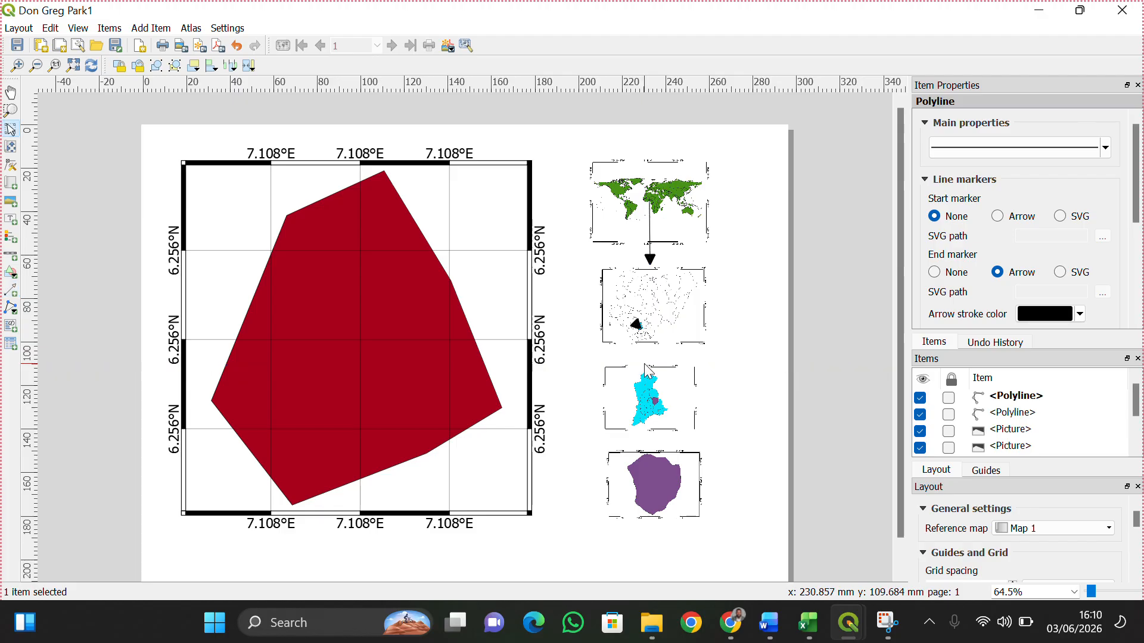
left_click(638, 323)
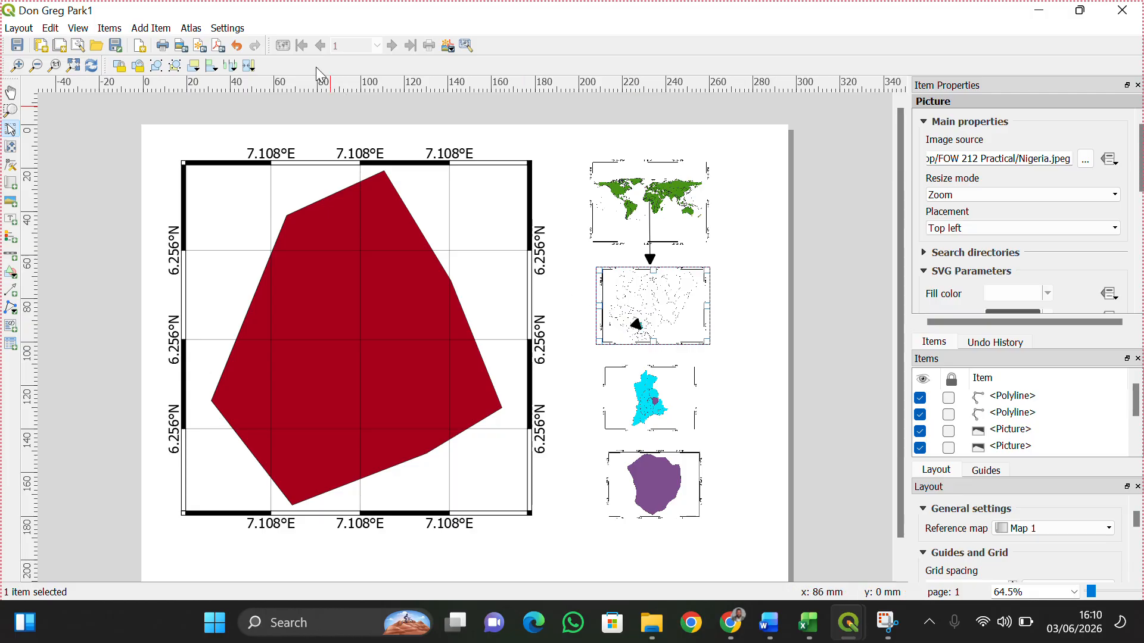
left_click(235, 45)
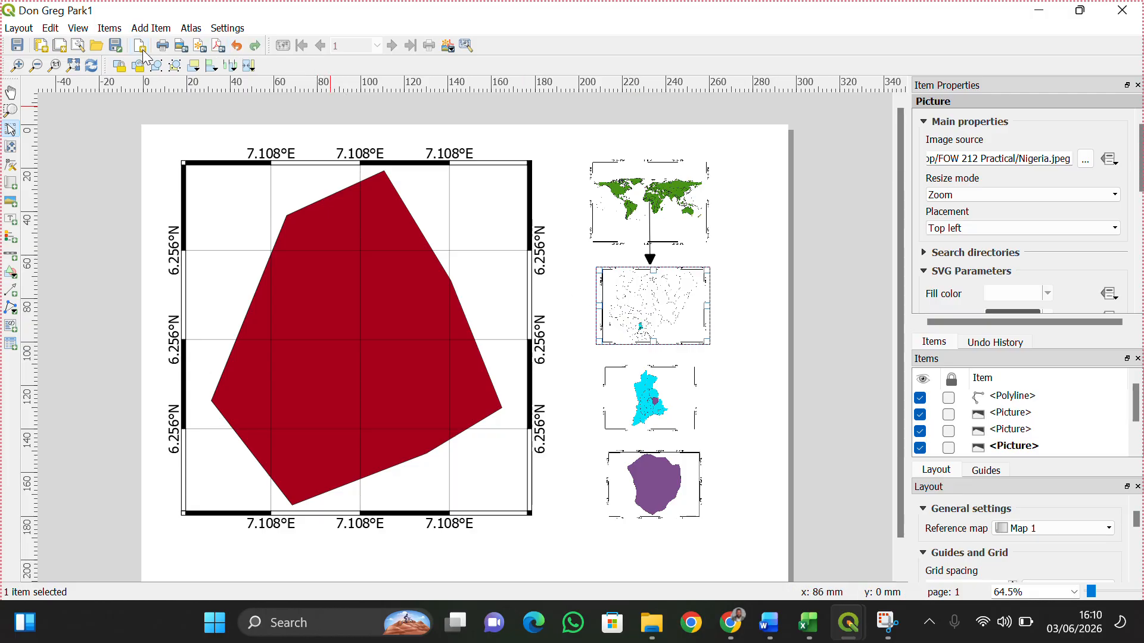
Draw an arrow line from just below the highlighted state in the Nigeria picture to just above the Anambra picture.
left_click(10, 290)
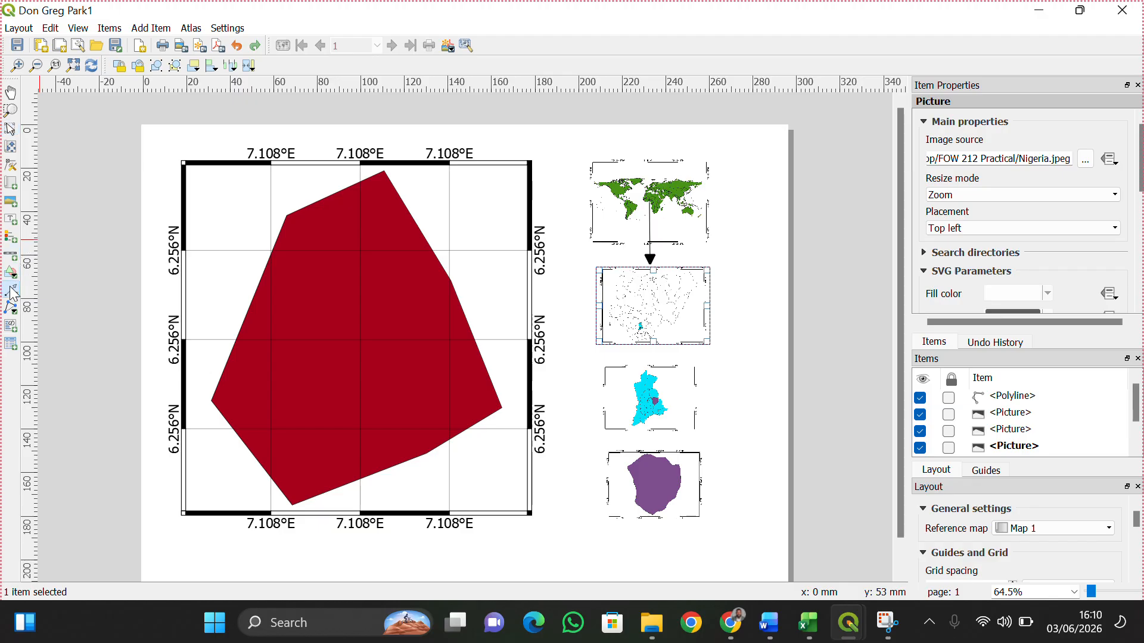
left_click(640, 334)
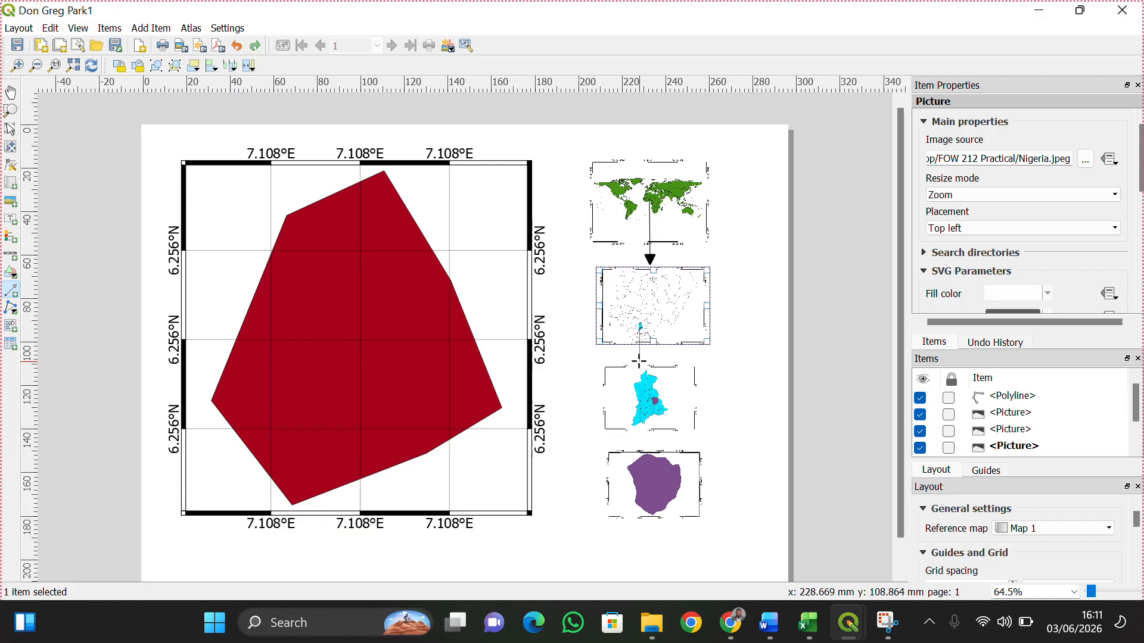
right_click(639, 361)
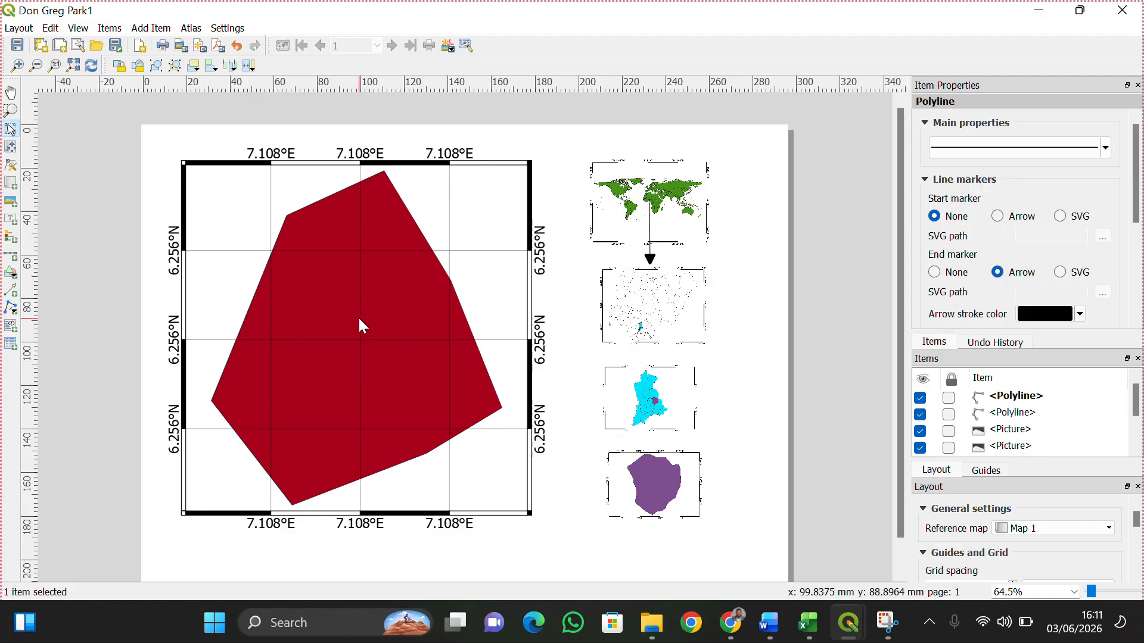
Try another arrow from the highlighted state straight down to the Anambra picture's upper edge, and undo it.
left_click(11, 290)
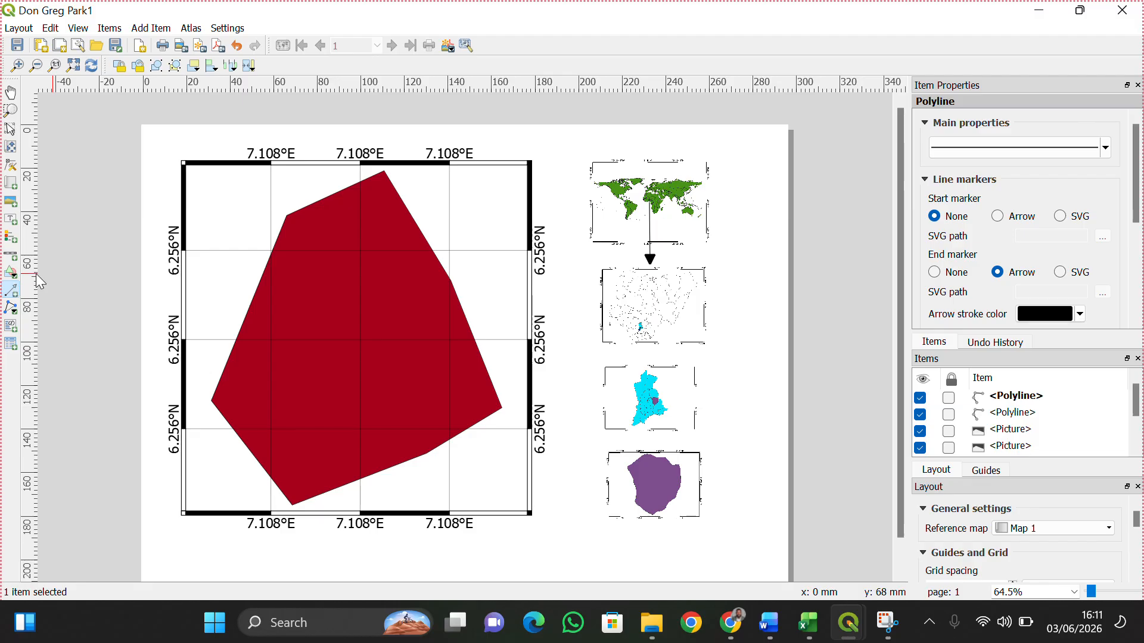
left_click(640, 329)
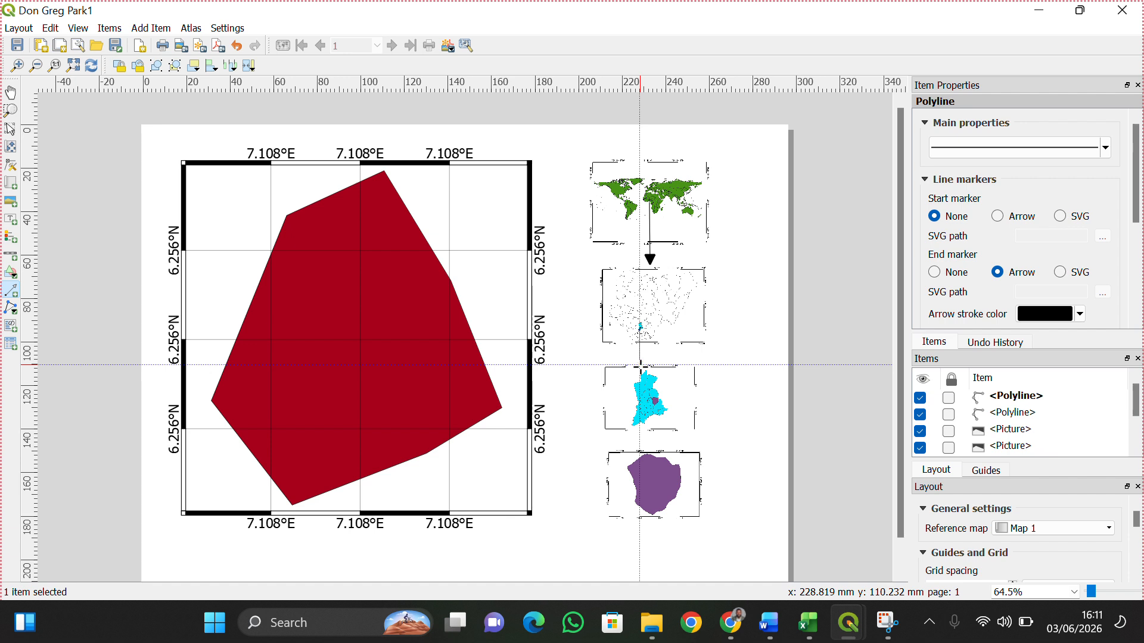
right_click(640, 365)
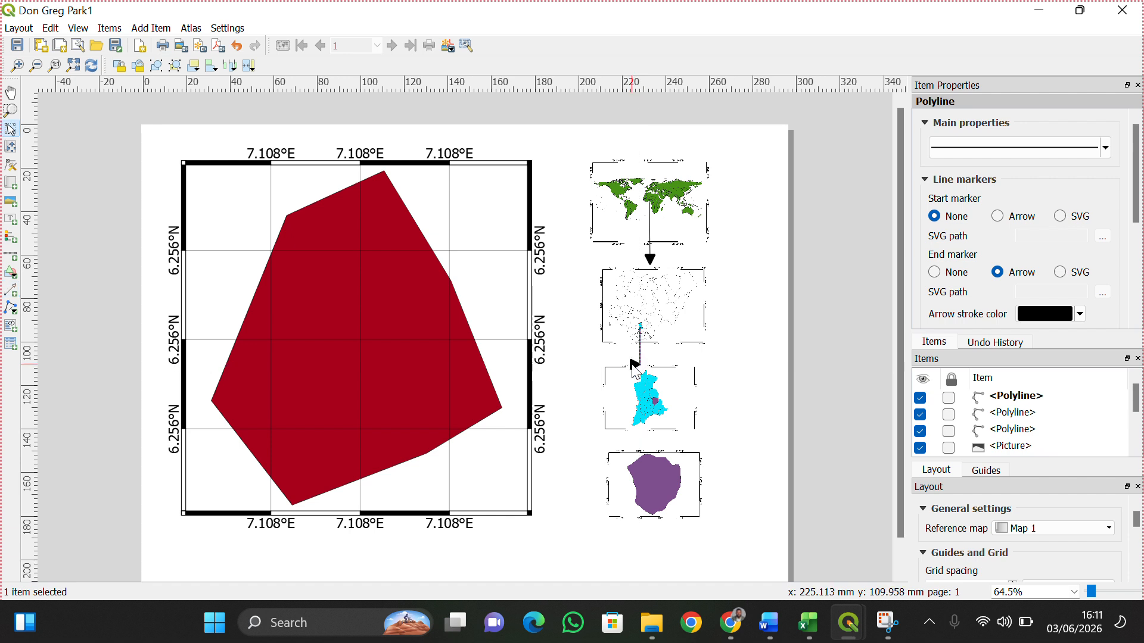
left_click(236, 45)
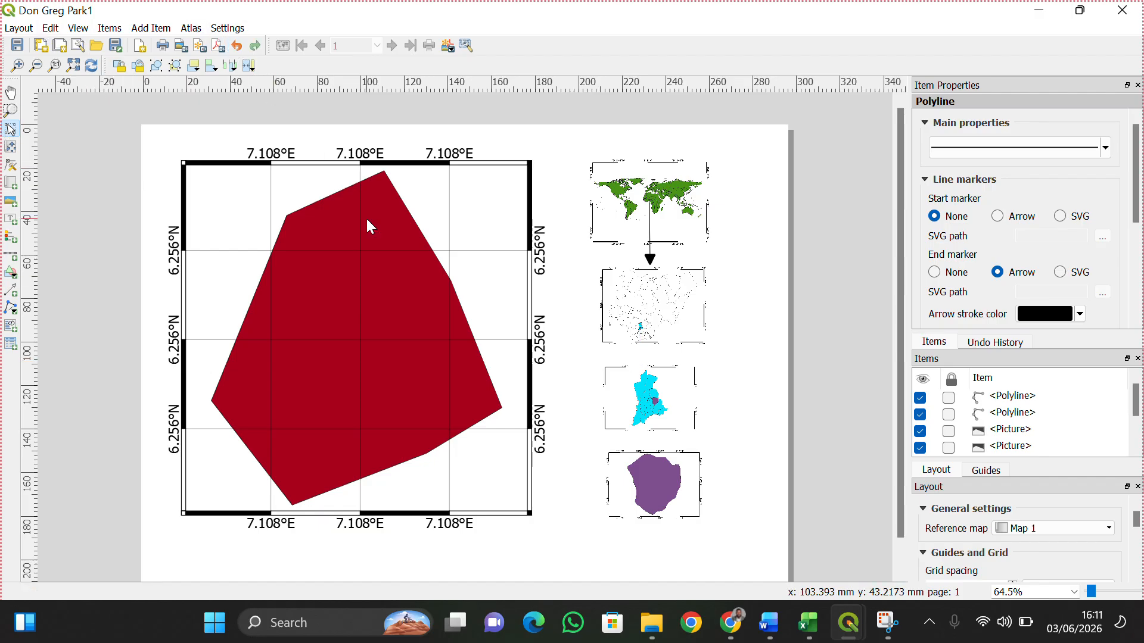
scroll(368, 220, "up", 2)
scroll(371, 227, "up", 2)
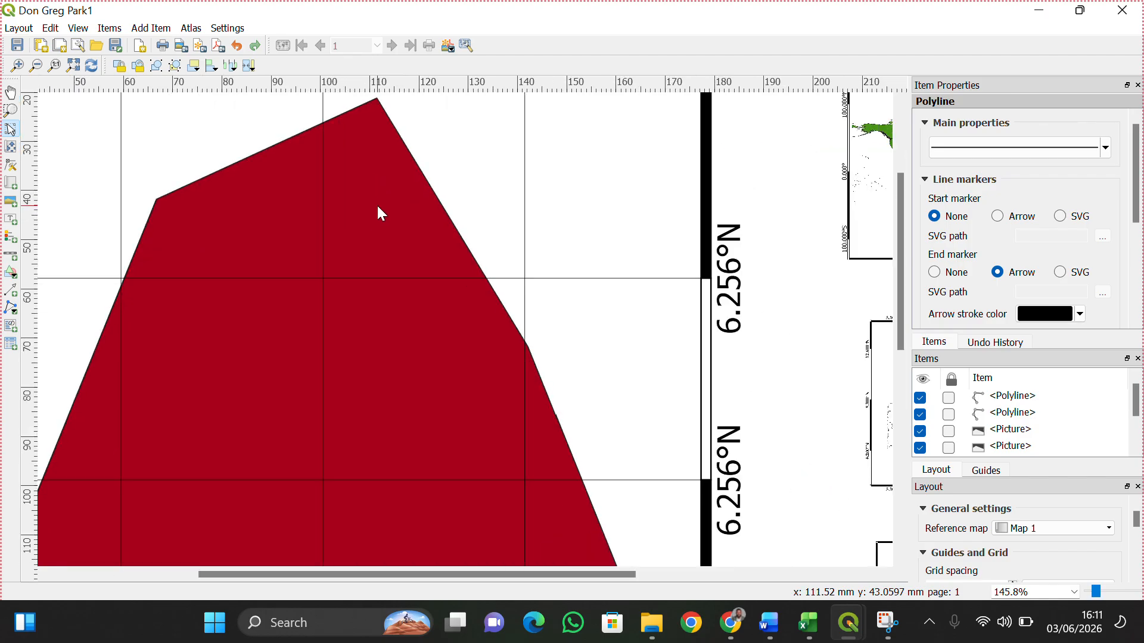
scroll(379, 213, "up", 1)
scroll(377, 211, "up", 1)
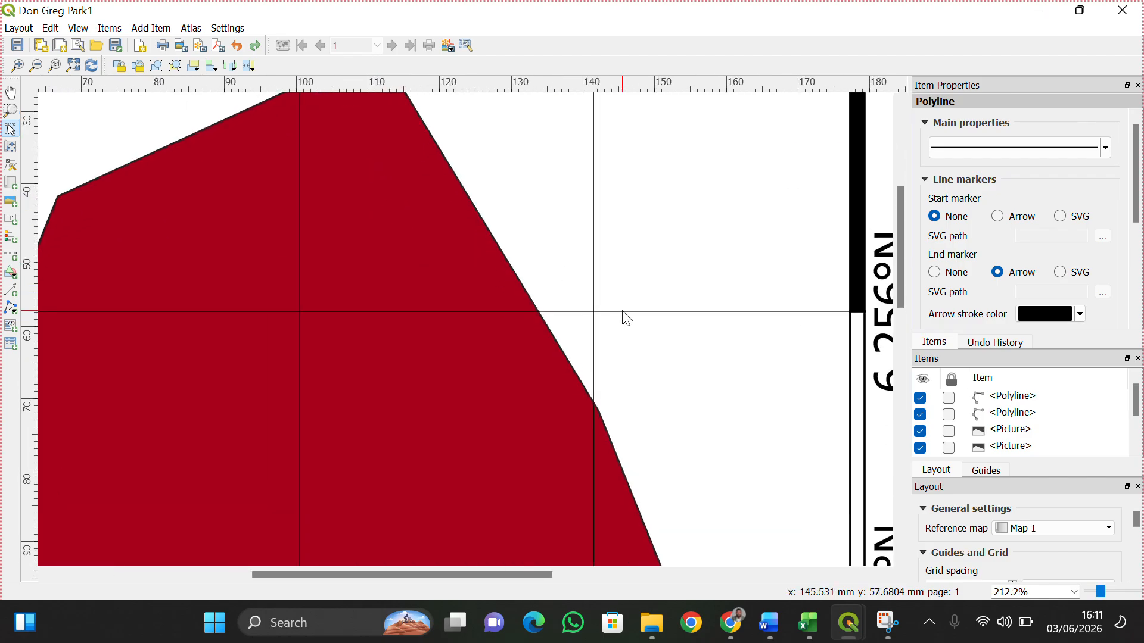
left_click(642, 387)
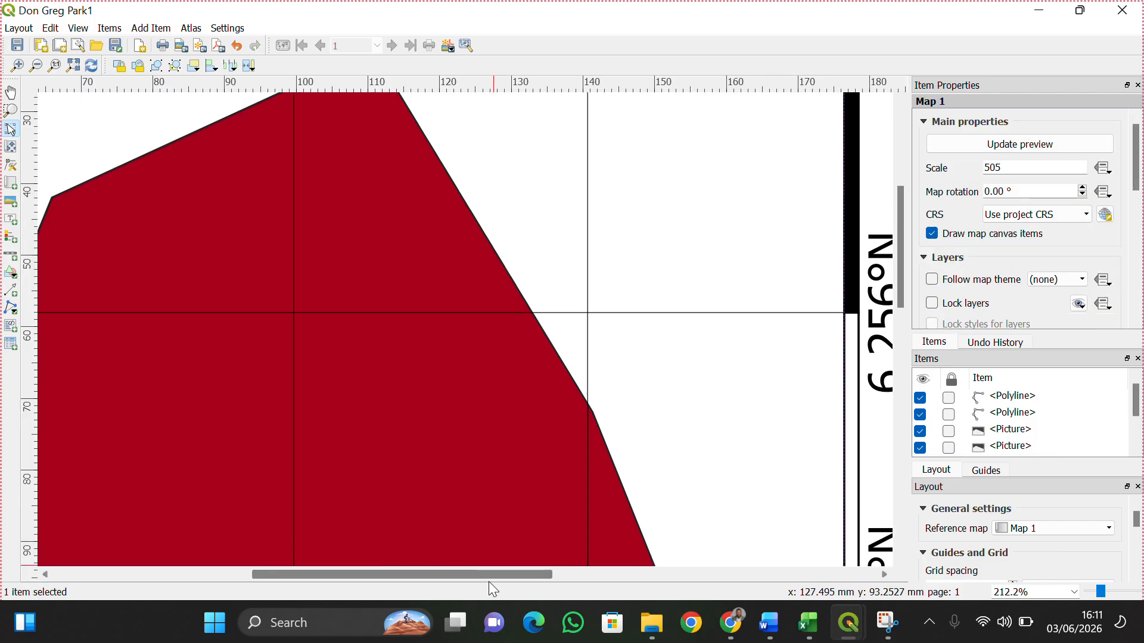
Draw a vertical arrow from the highlighted state in the Nigeria picture down to just above the Anambra picture.
left_click_drag(525, 578, 725, 569)
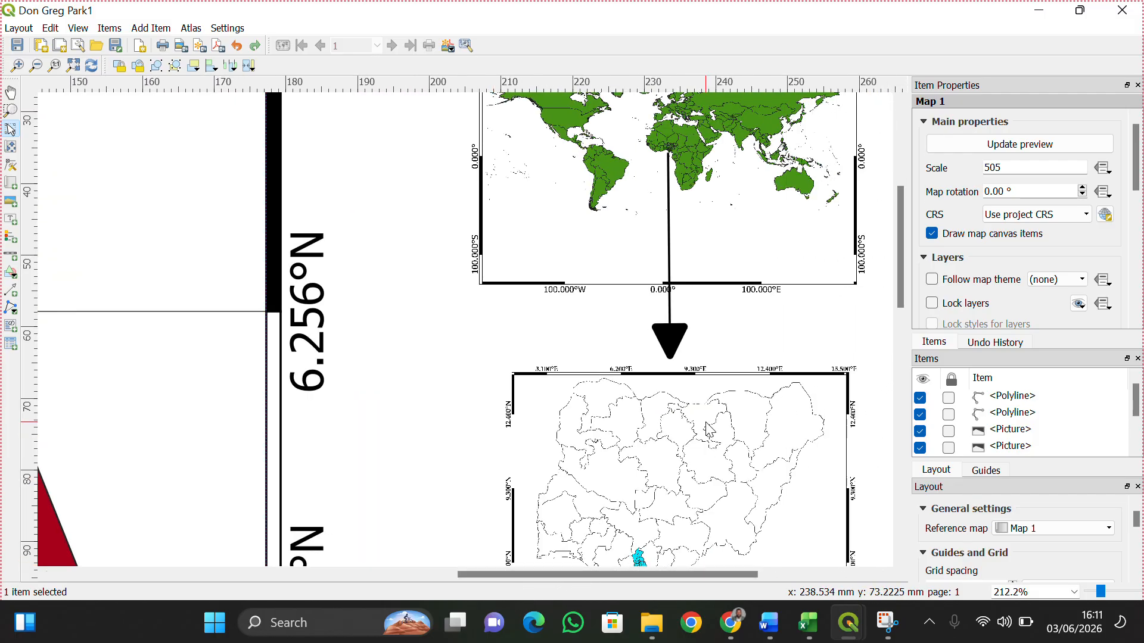
scroll(709, 429, "down", 1)
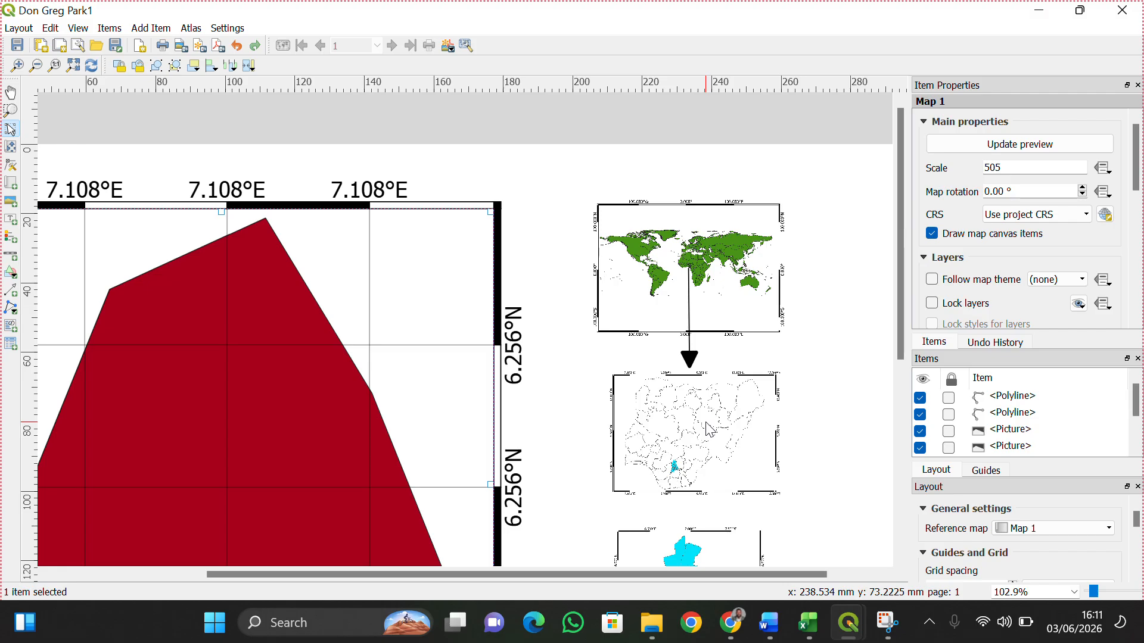
right_click(709, 429)
left_click_drag(903, 298, 907, 372)
scroll(591, 361, "up", 1)
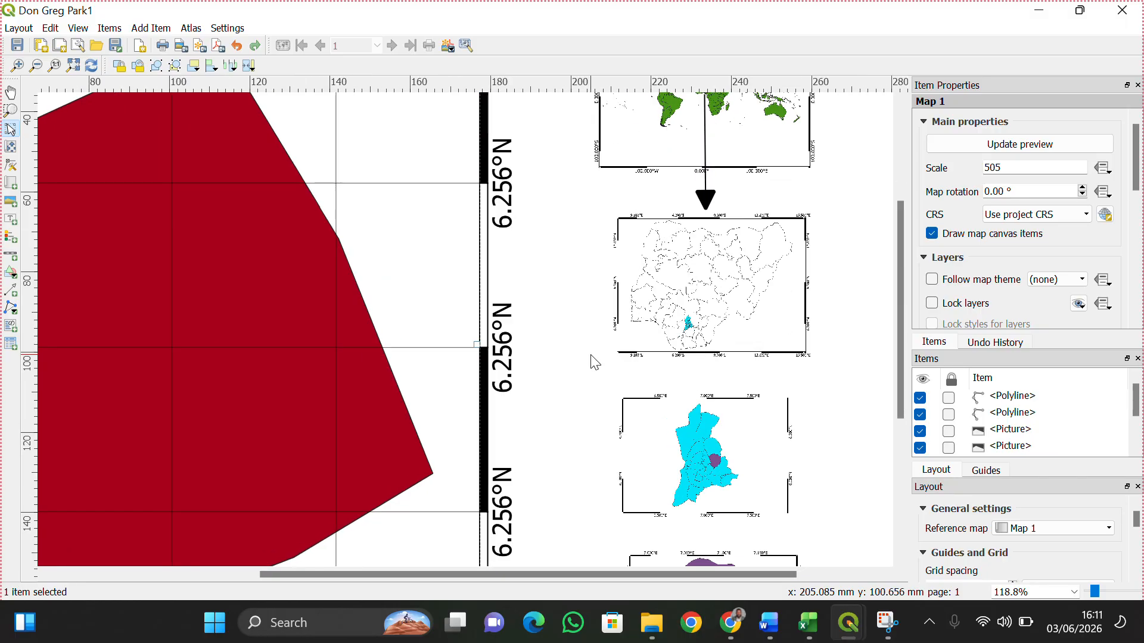
scroll(640, 346, "up", 1)
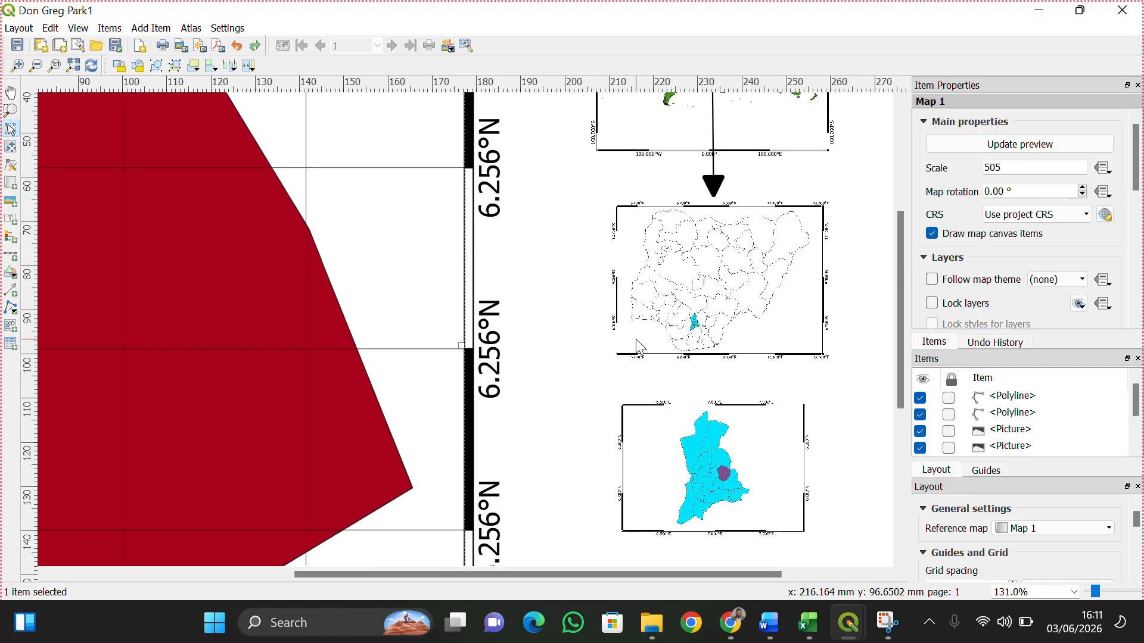
left_click(10, 290)
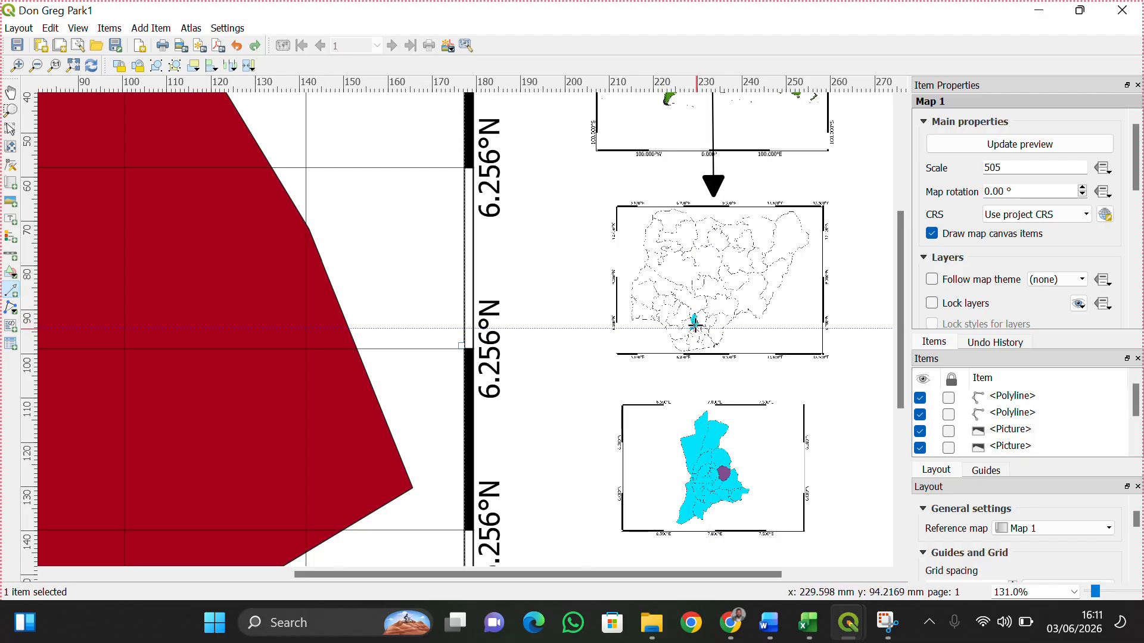
left_click(694, 325)
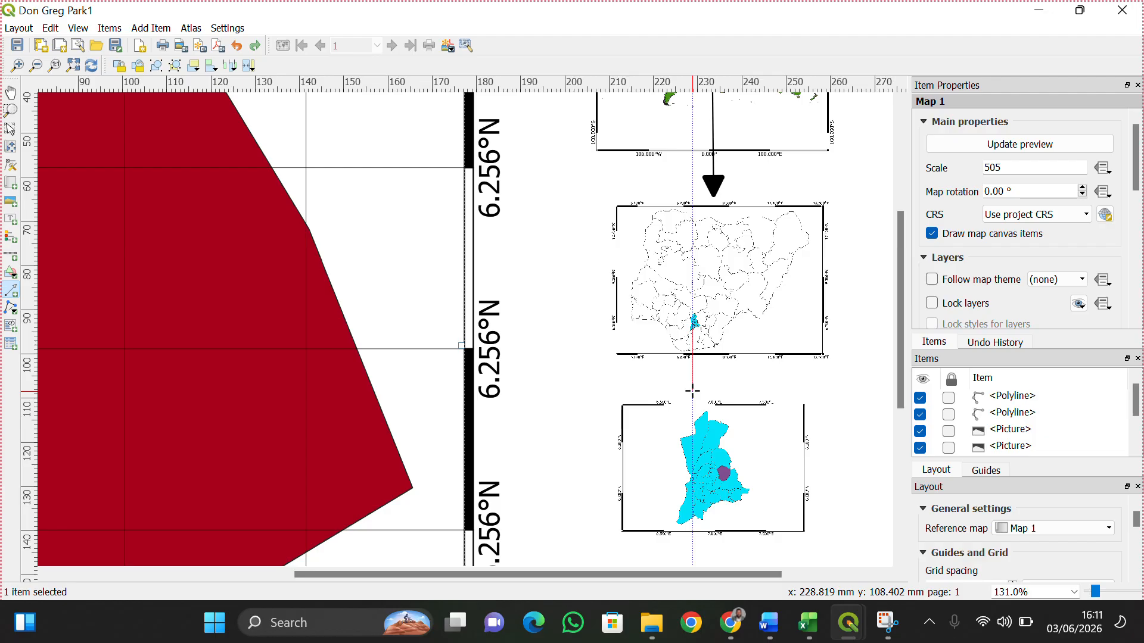
left_click(692, 391)
right_click(693, 390)
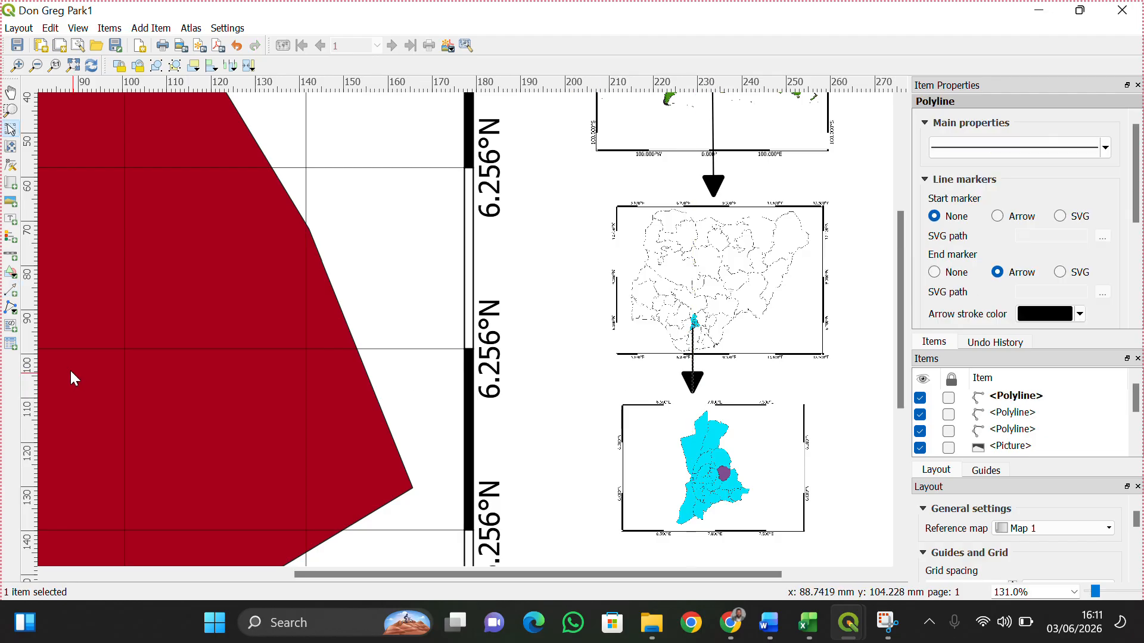
Draw a vertical arrow from the purple area in the Anambra picture down to just above the Awka South picture.
left_click(11, 290)
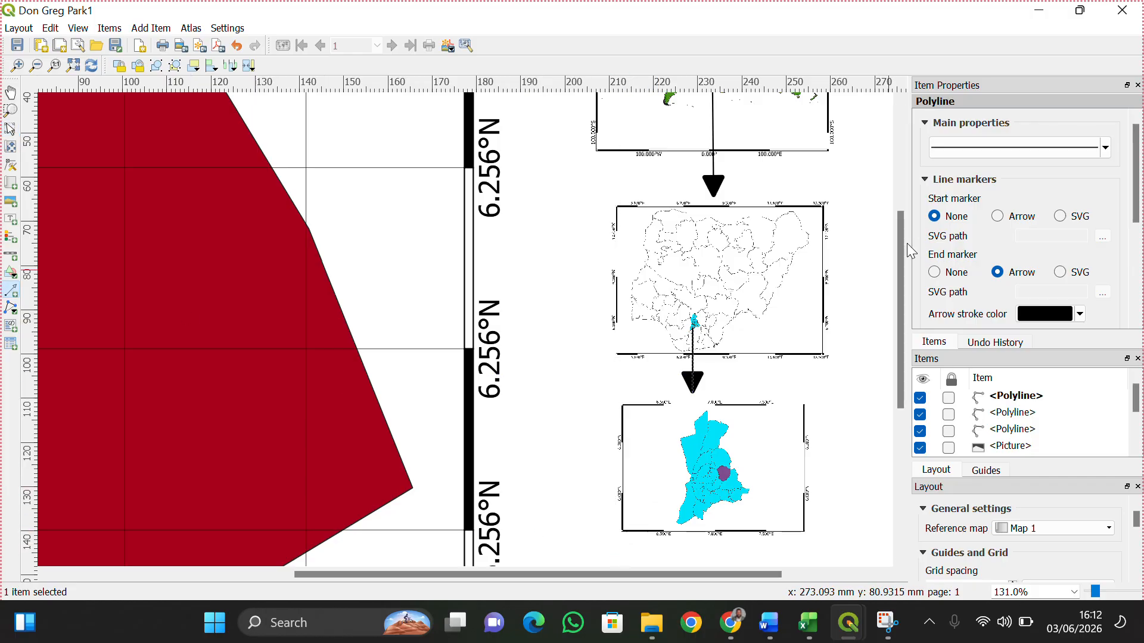
left_click_drag(902, 240, 904, 320)
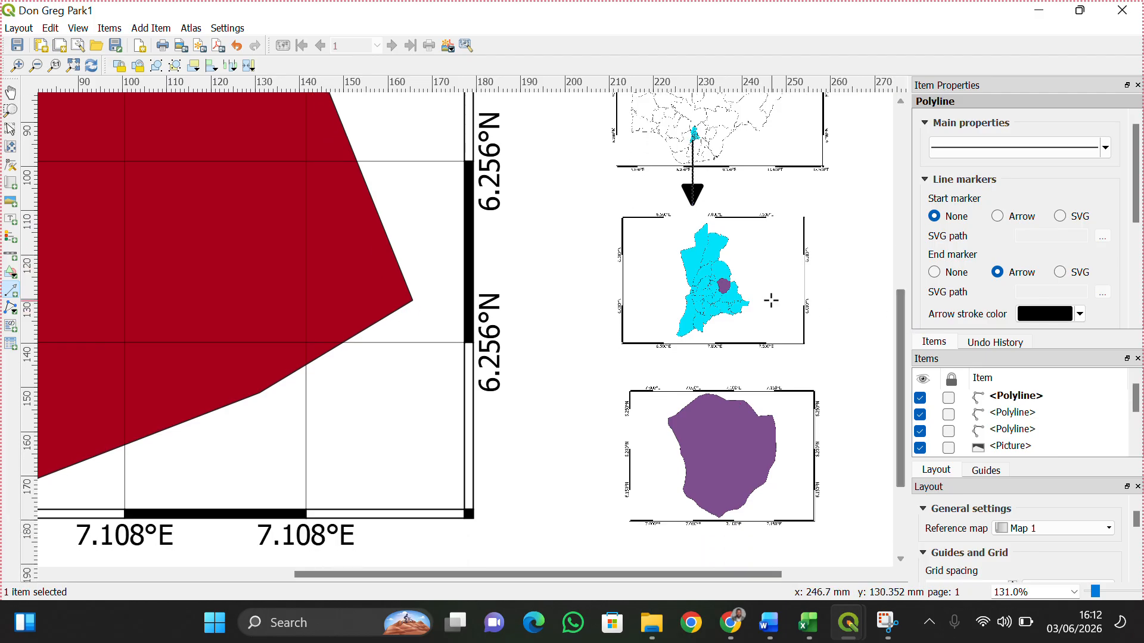
left_click(724, 291)
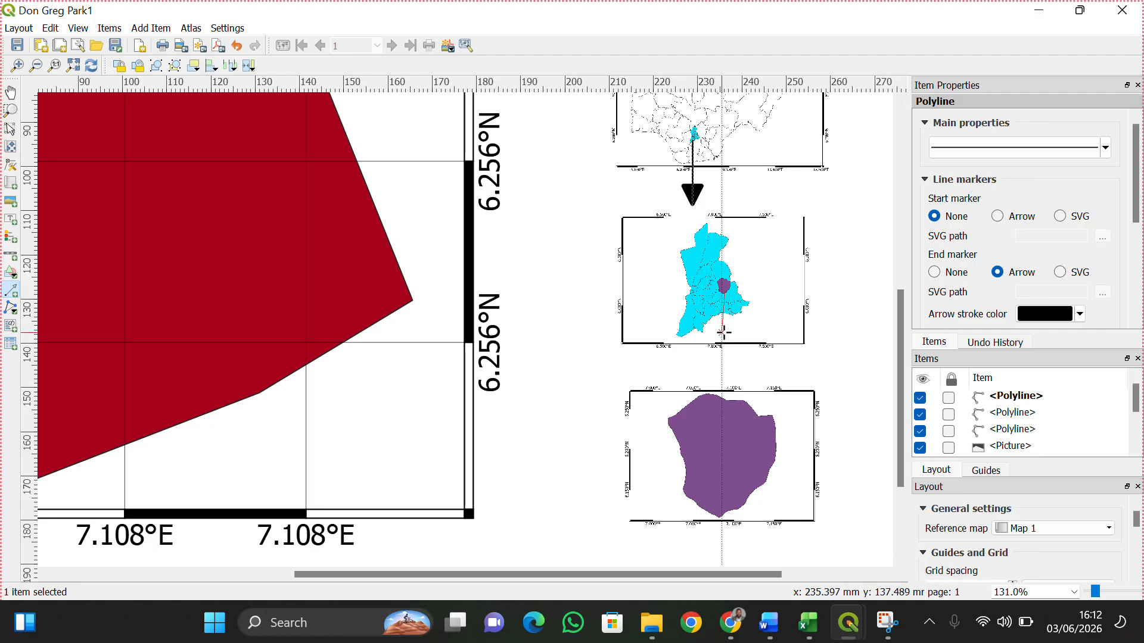
right_click(724, 380)
key("v")
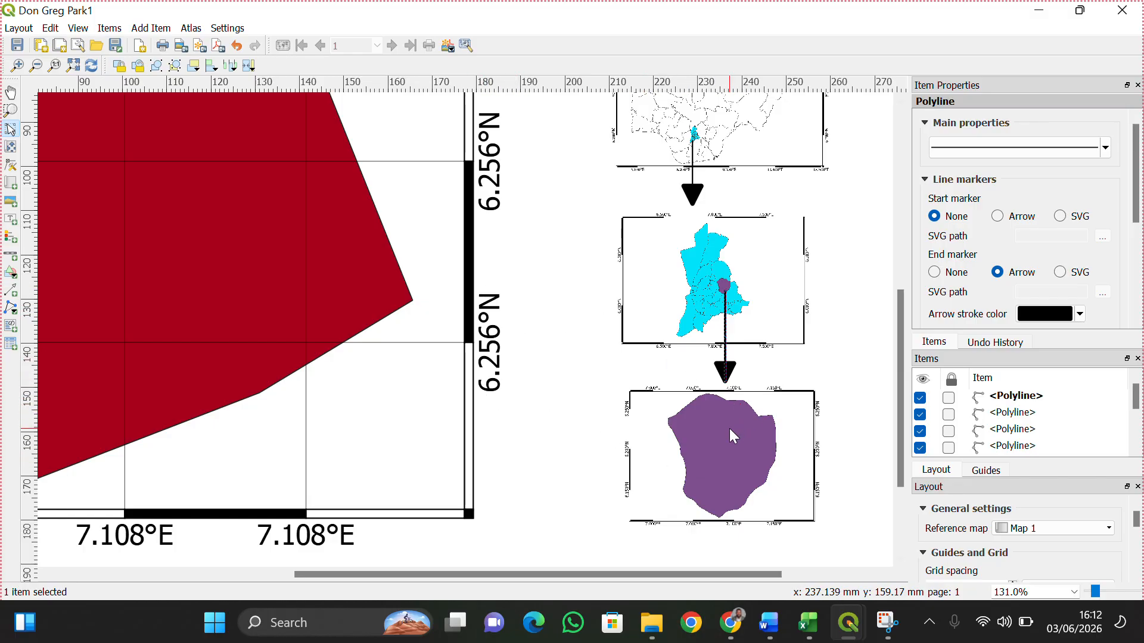
Draw an arrow from the small park dot in the Awka South picture across to the Don Greg Park map's frame.
scroll(729, 427, "up", 3)
scroll(733, 436, "up", 1)
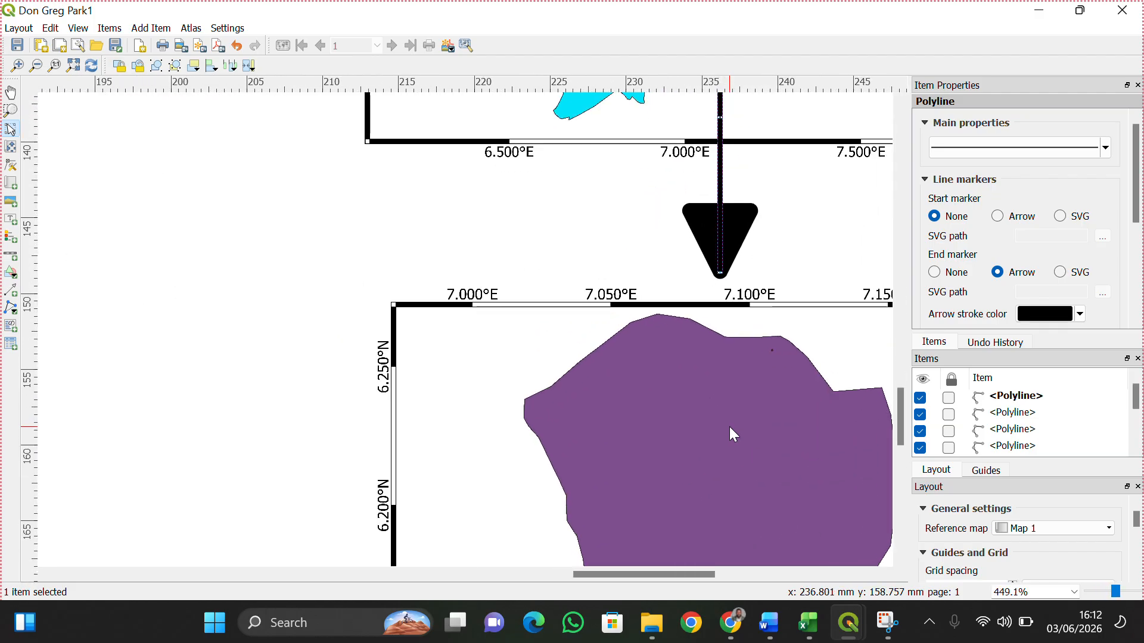
scroll(729, 428, "up", 2)
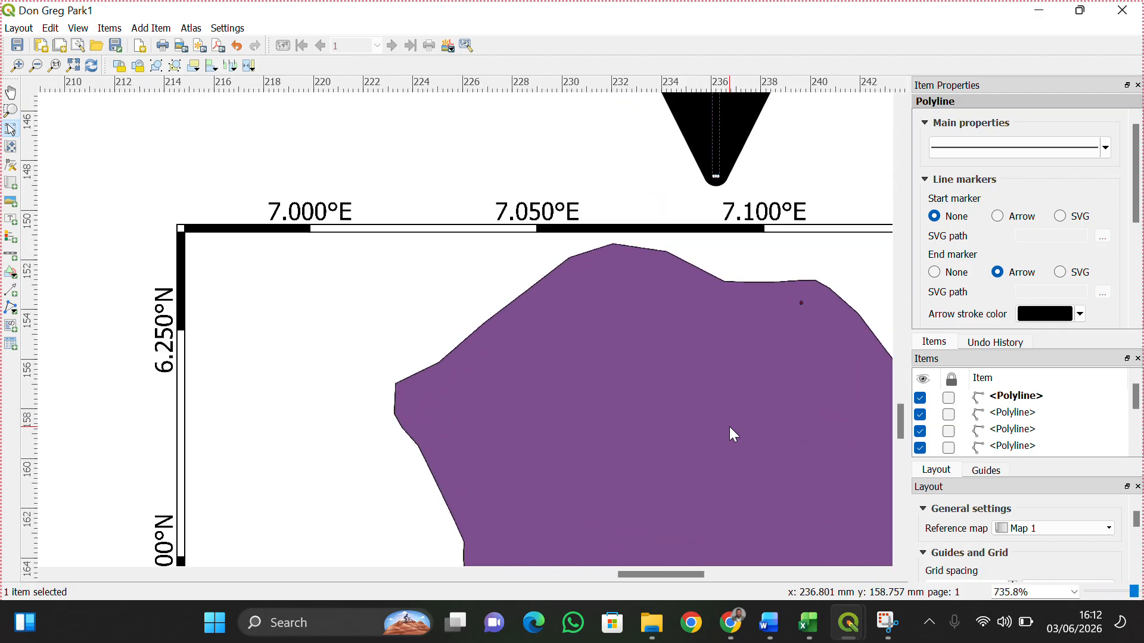
scroll(730, 428, "down", 3)
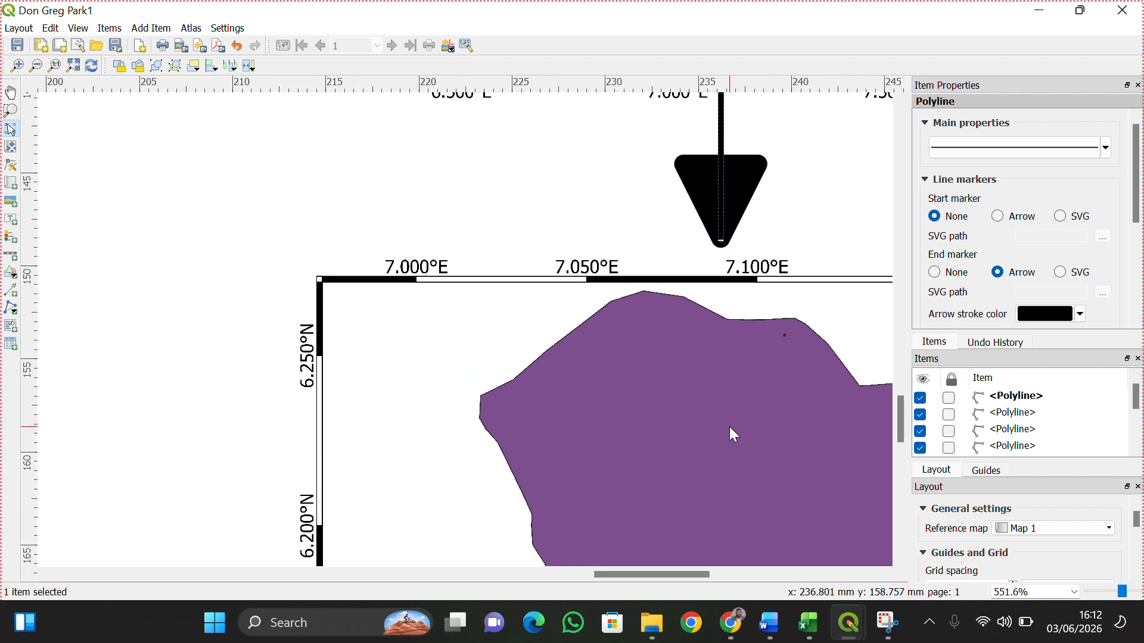
scroll(730, 427, "down", 2)
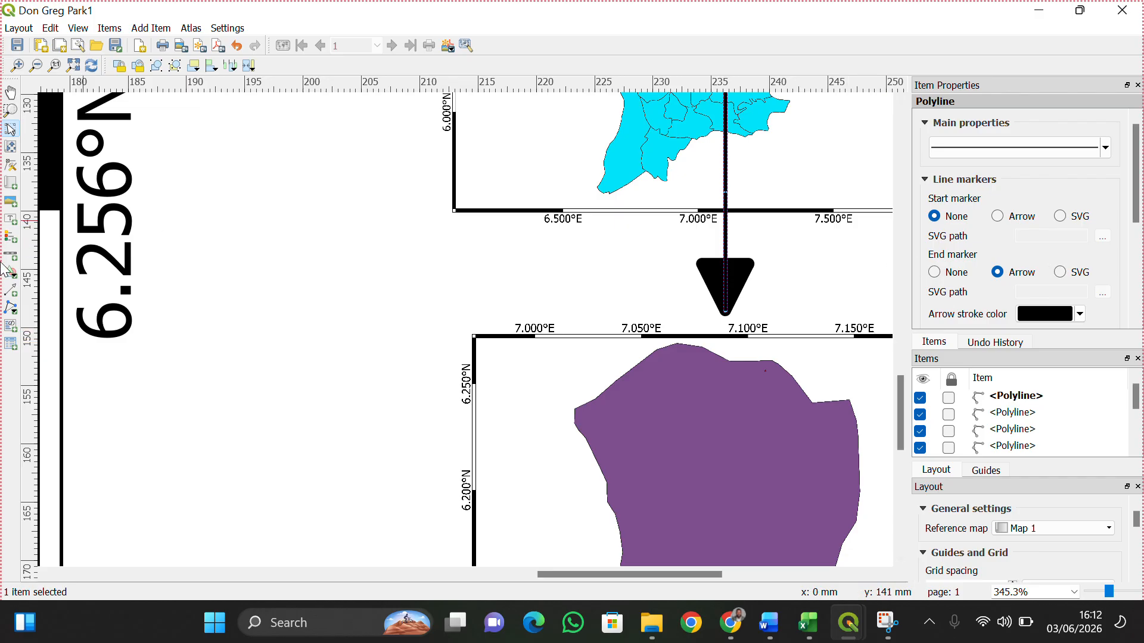
left_click(10, 291)
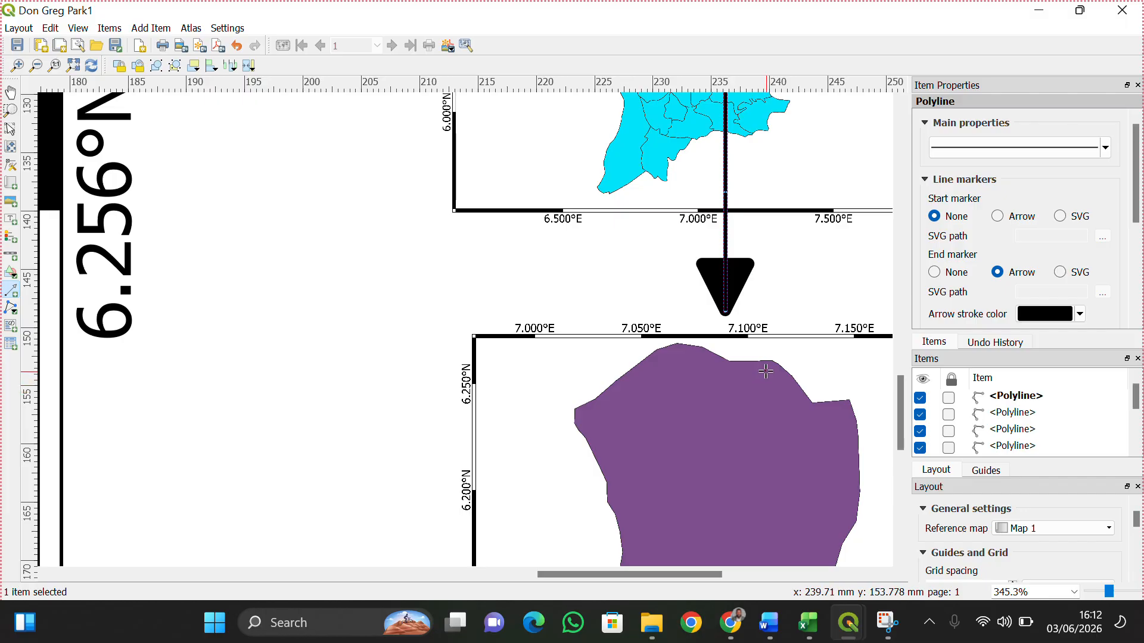
left_click(765, 371)
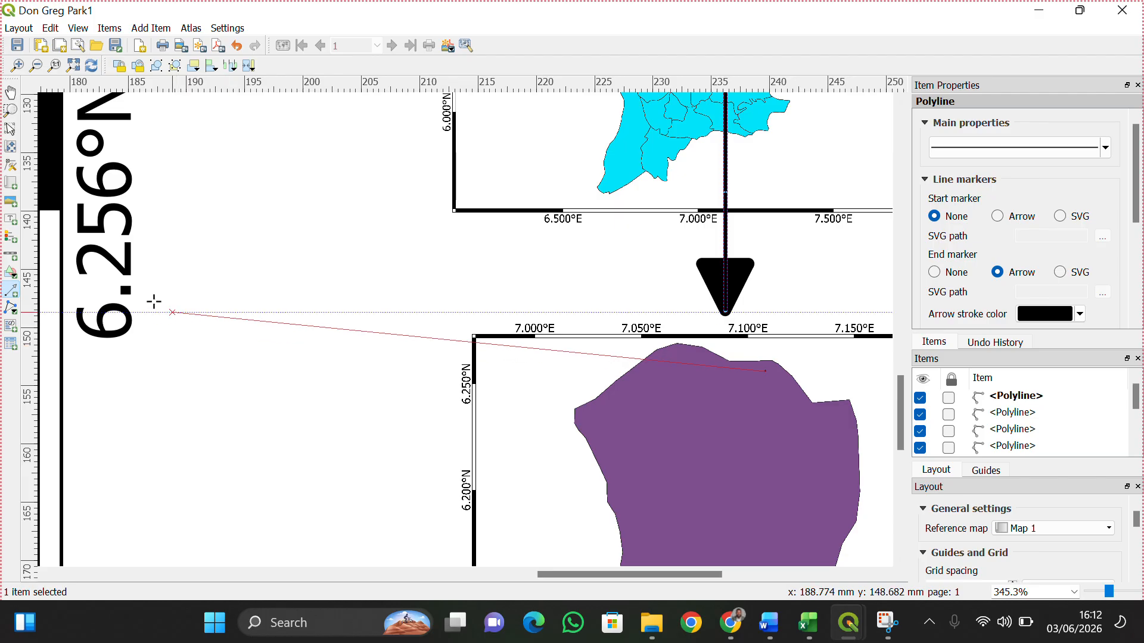
left_click(79, 289)
right_click(78, 290)
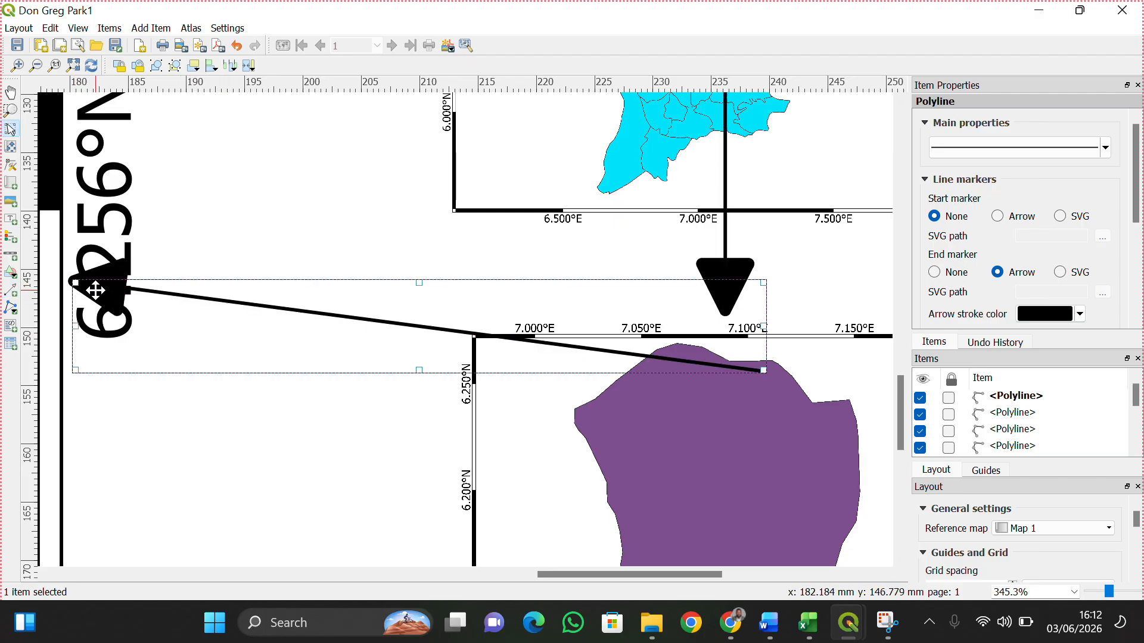
Move the park arrow down so its head meets the map frame, and bring its tail back onto the park dot.
left_click_drag(94, 294, 84, 352)
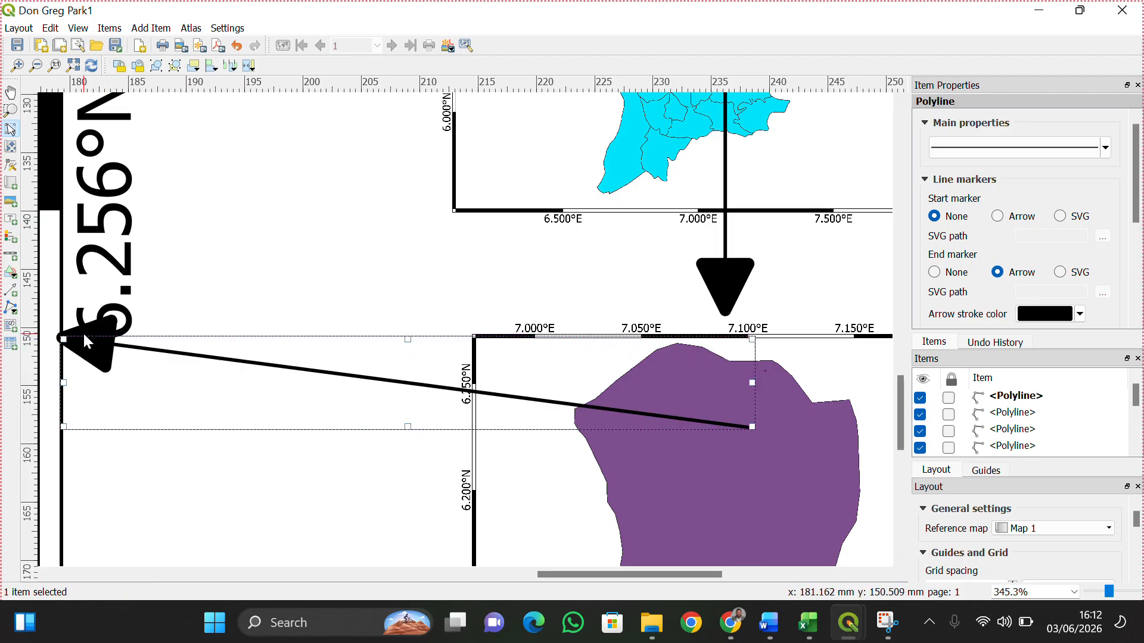
left_click_drag(83, 352, 86, 373)
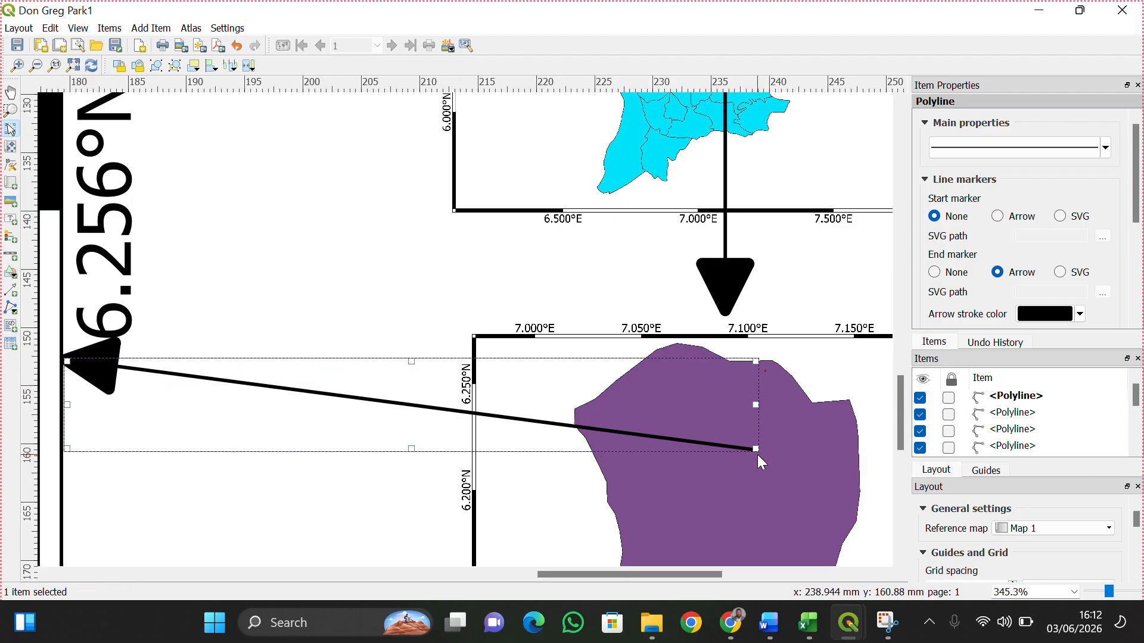
left_click_drag(757, 444, 755, 408)
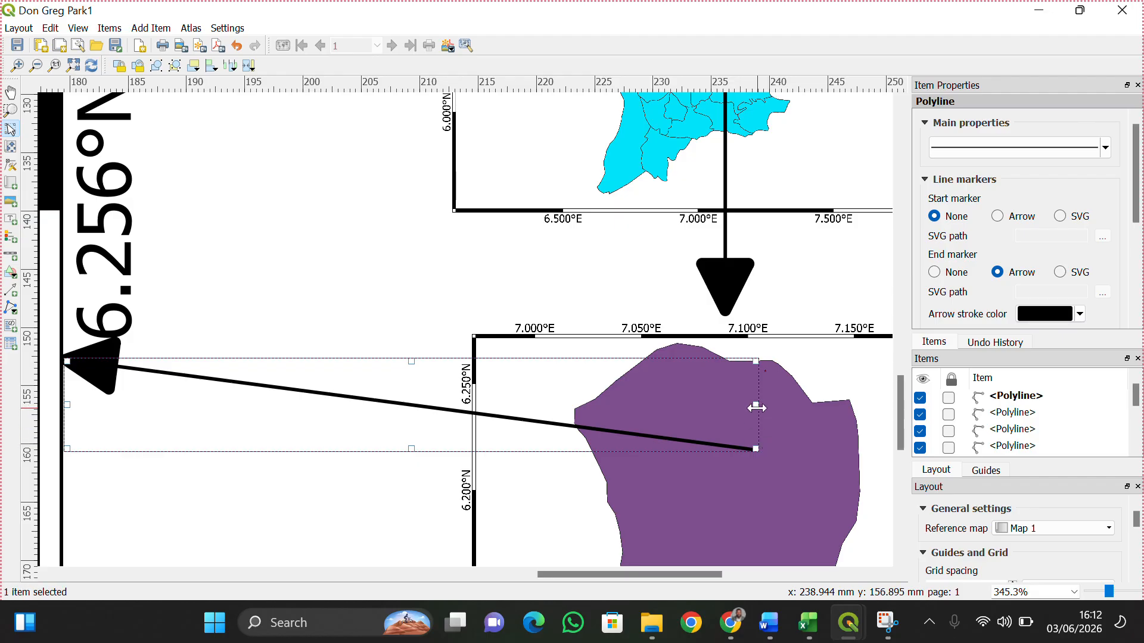
left_click_drag(753, 450, 762, 371)
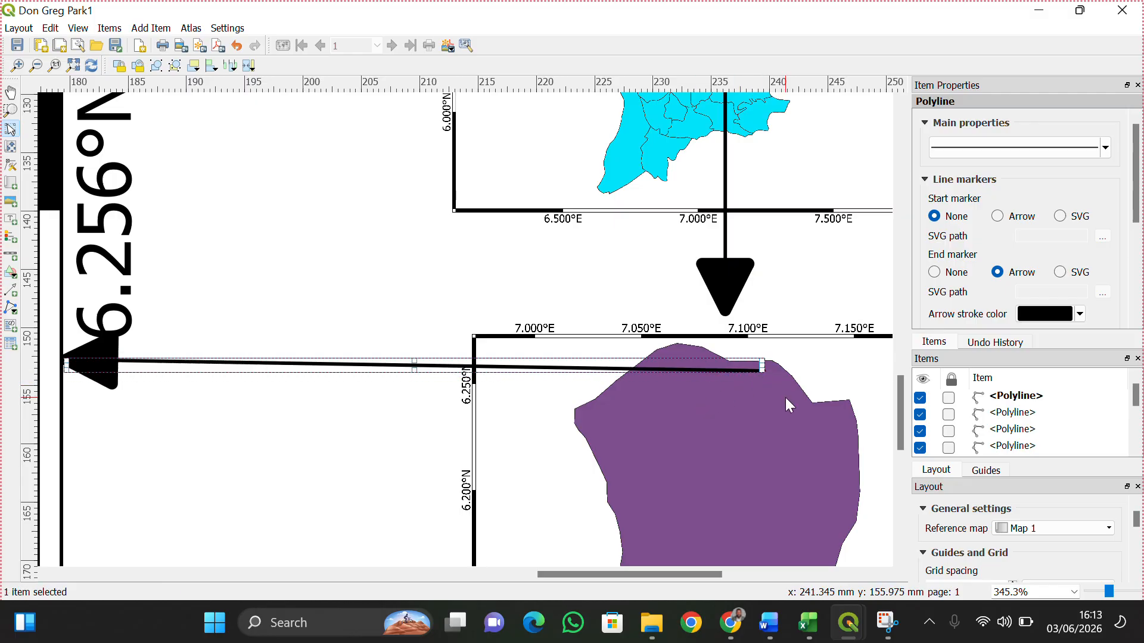
left_click(811, 366)
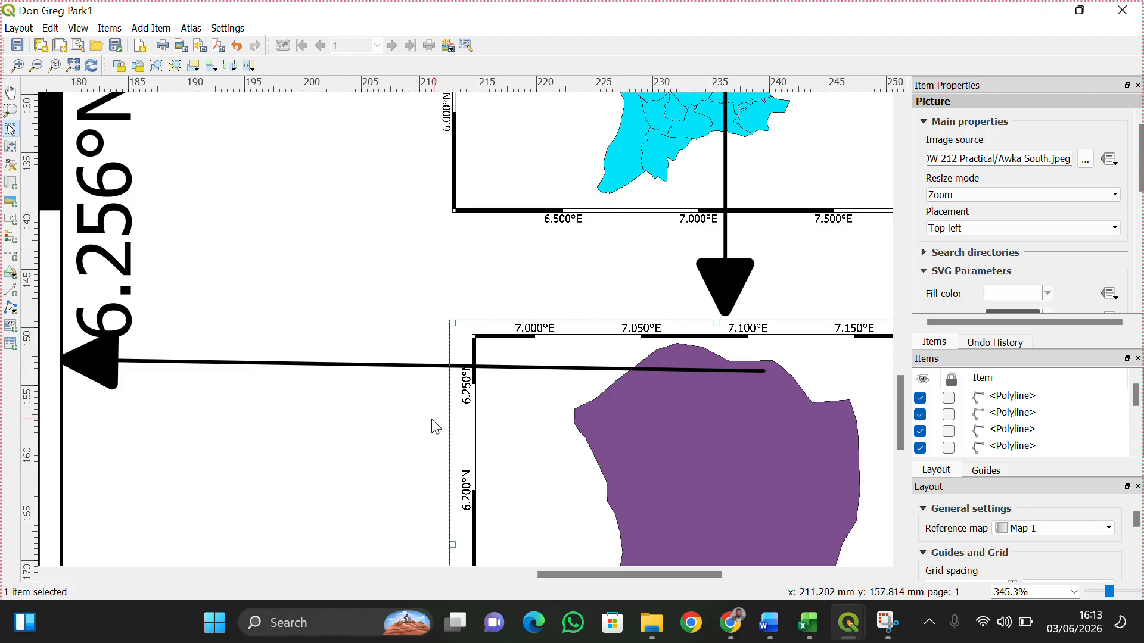
Add a picture item beside the world map and fill it with the circled north arrow from the SVG symbols.
scroll(537, 361, "down", 5)
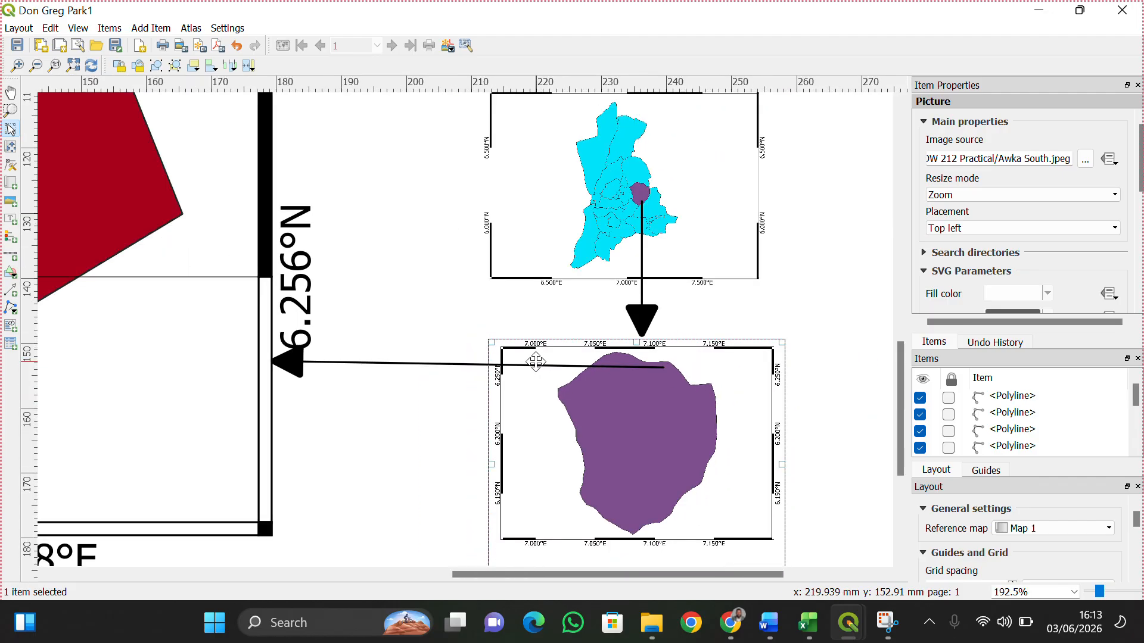
scroll(539, 369, "down", 3)
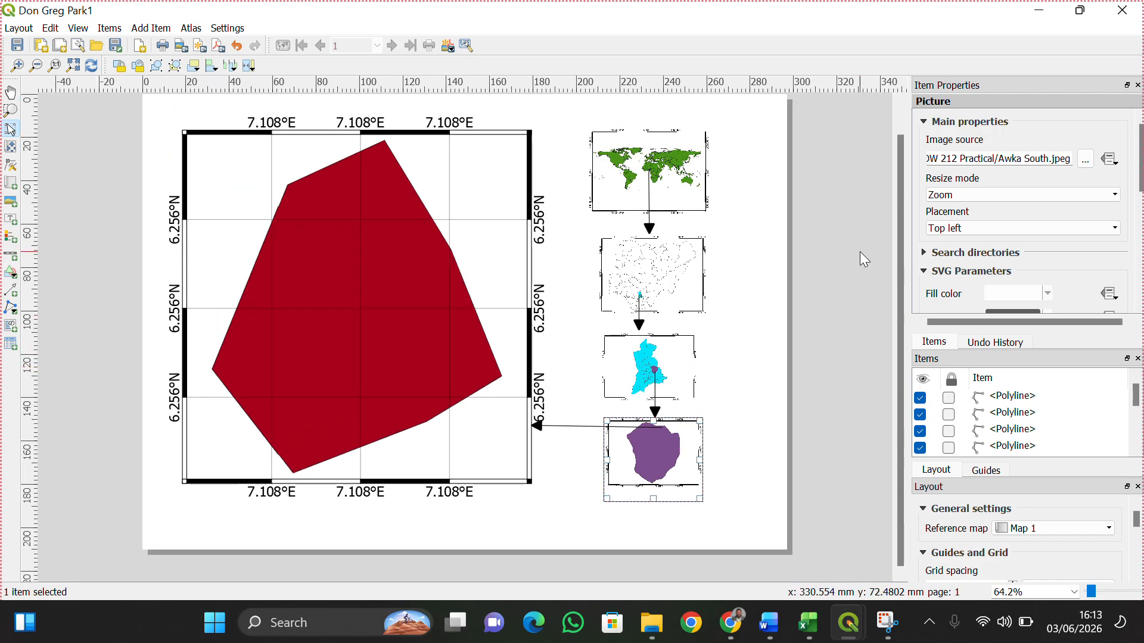
scroll(872, 256, "down", 1)
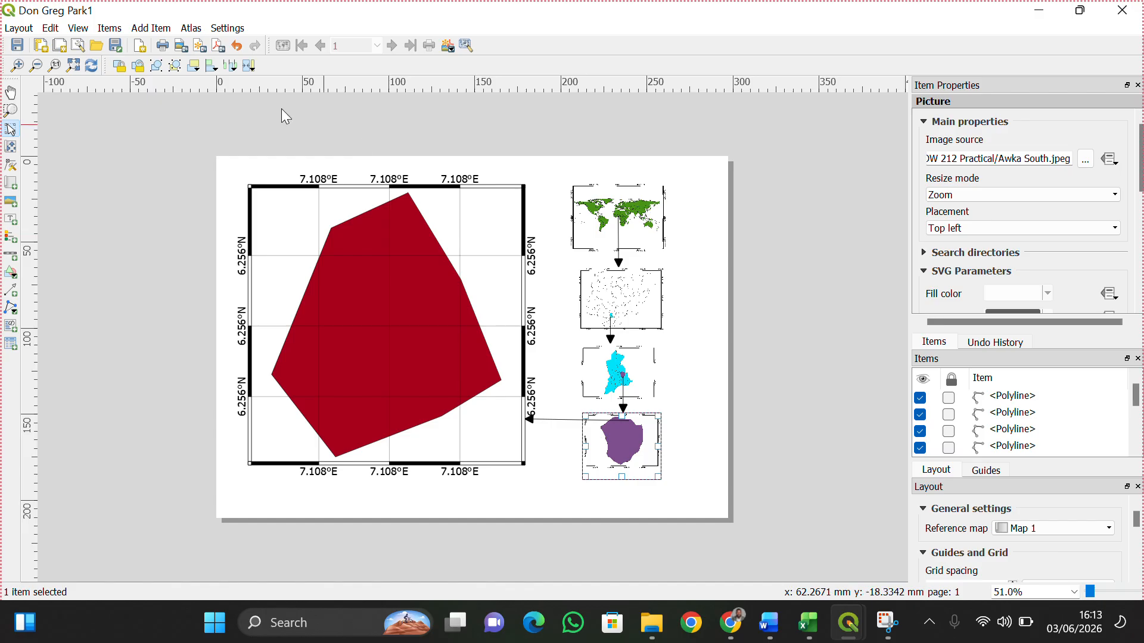
left_click(11, 204)
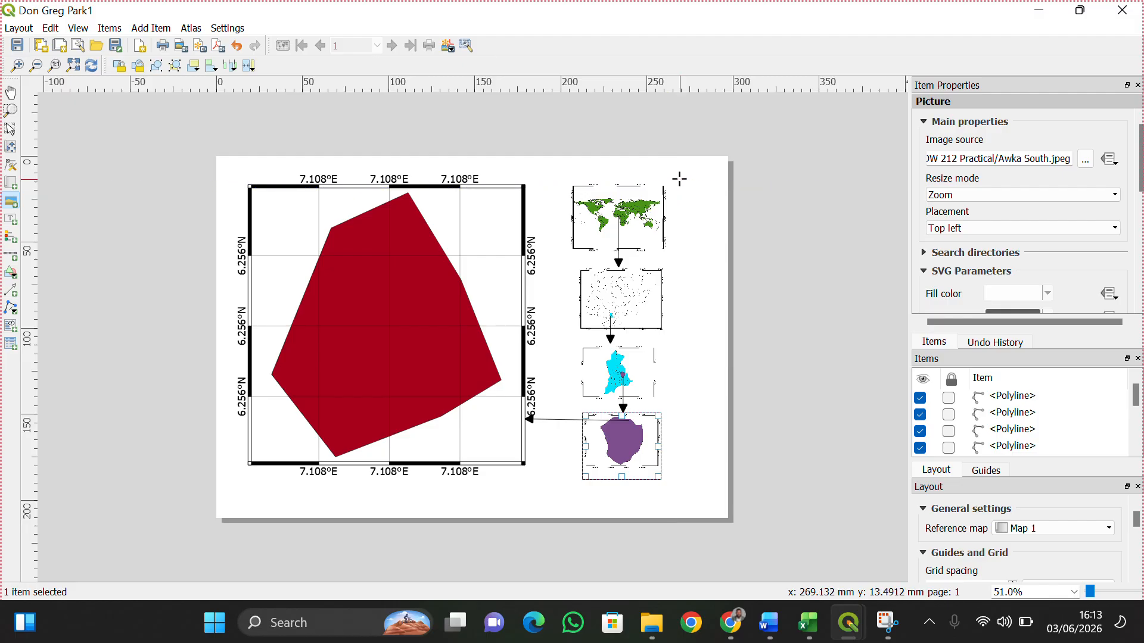
left_click_drag(682, 180, 720, 230)
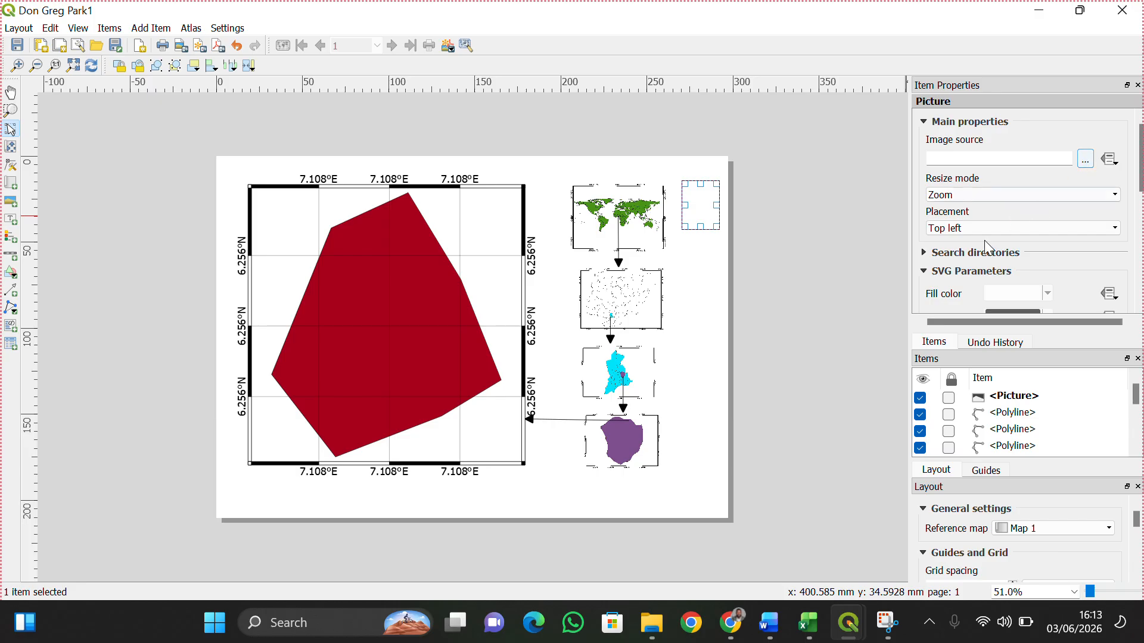
left_click(926, 254)
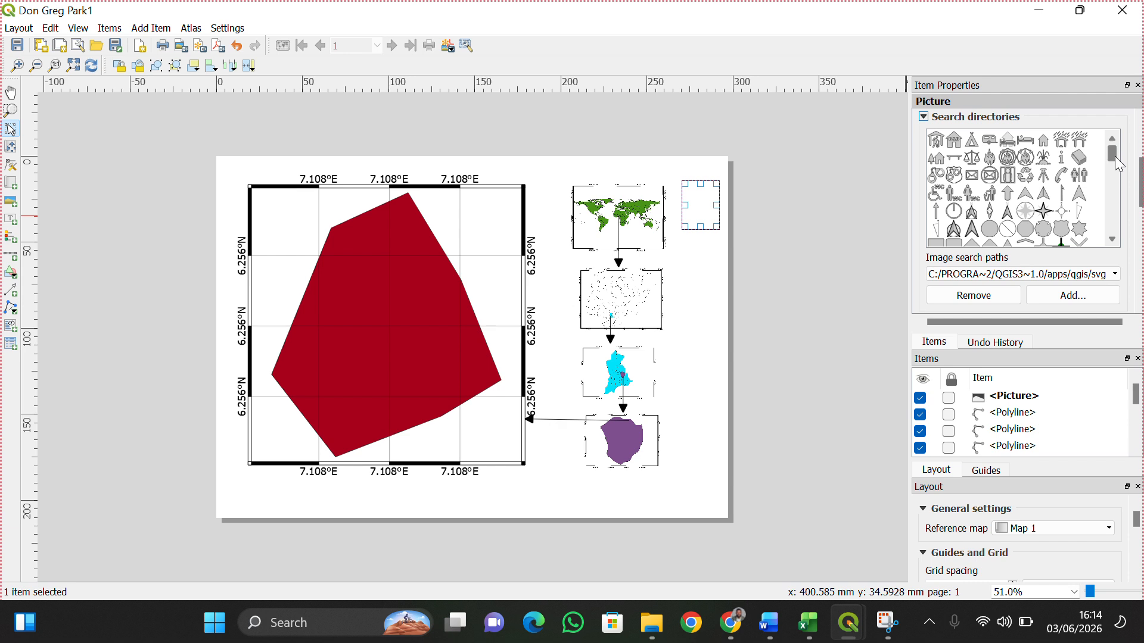
mouse_move(1115, 158)
left_mouse_down()
mouse_move(1126, 184)
mouse_move(1113, 166)
left_mouse_up()
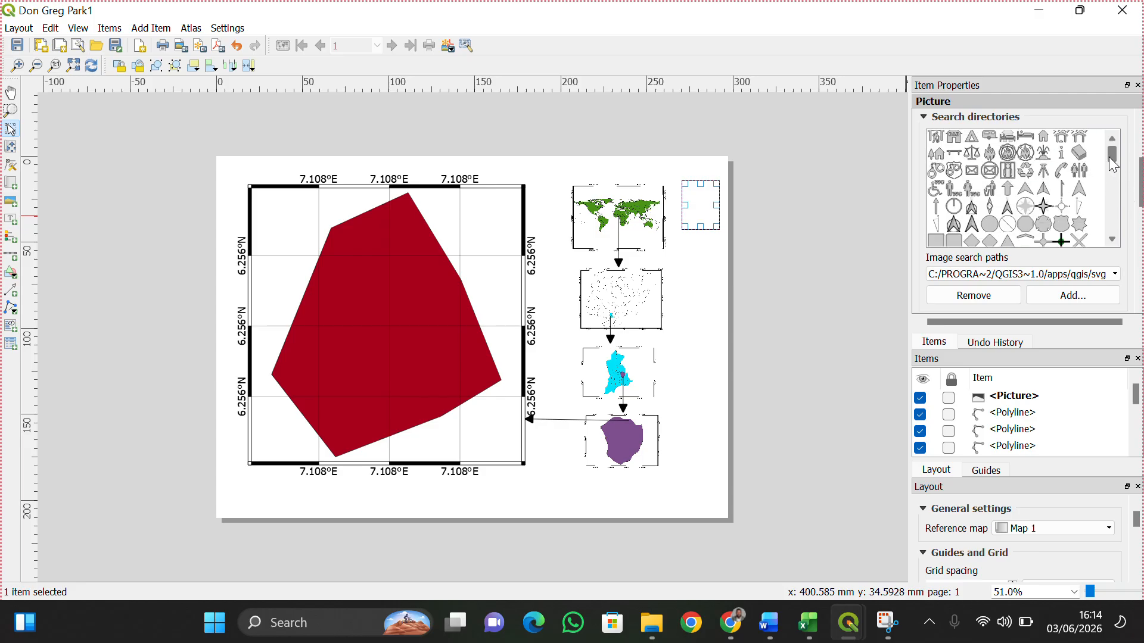
left_click(968, 209)
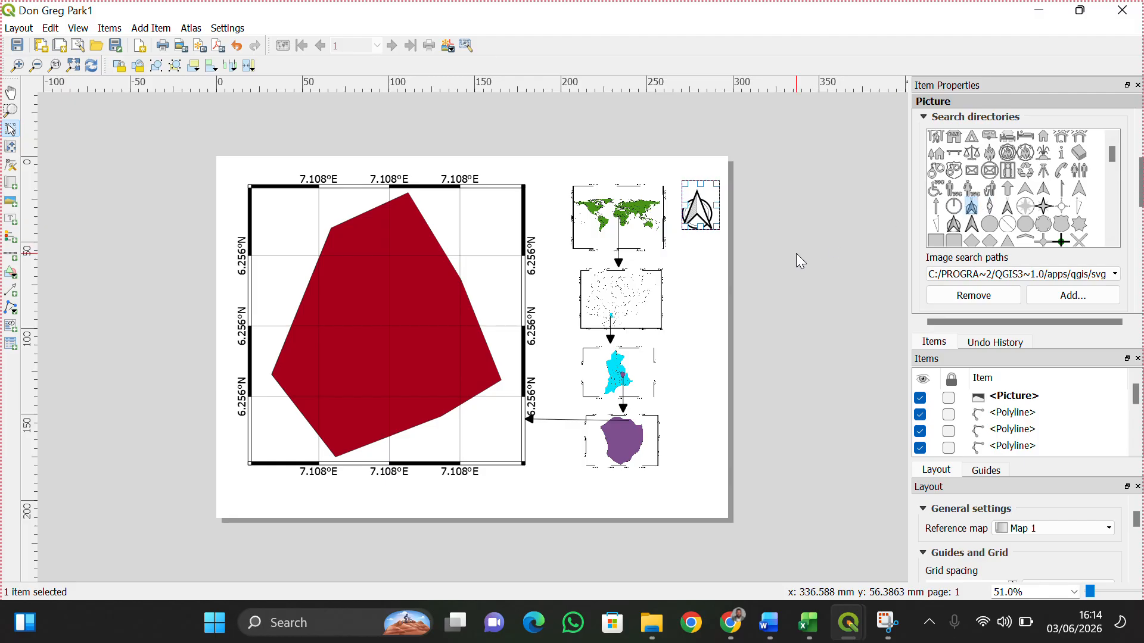
left_click(705, 274)
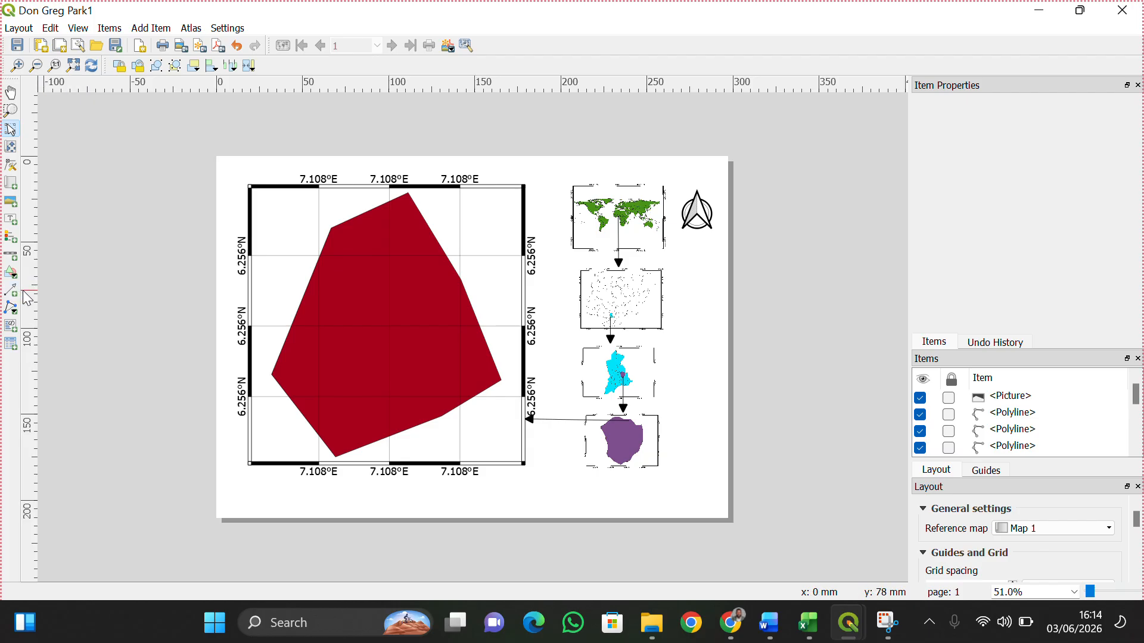
Add a legend below the Awka South picture, near the page's lower edge.
left_click(11, 238)
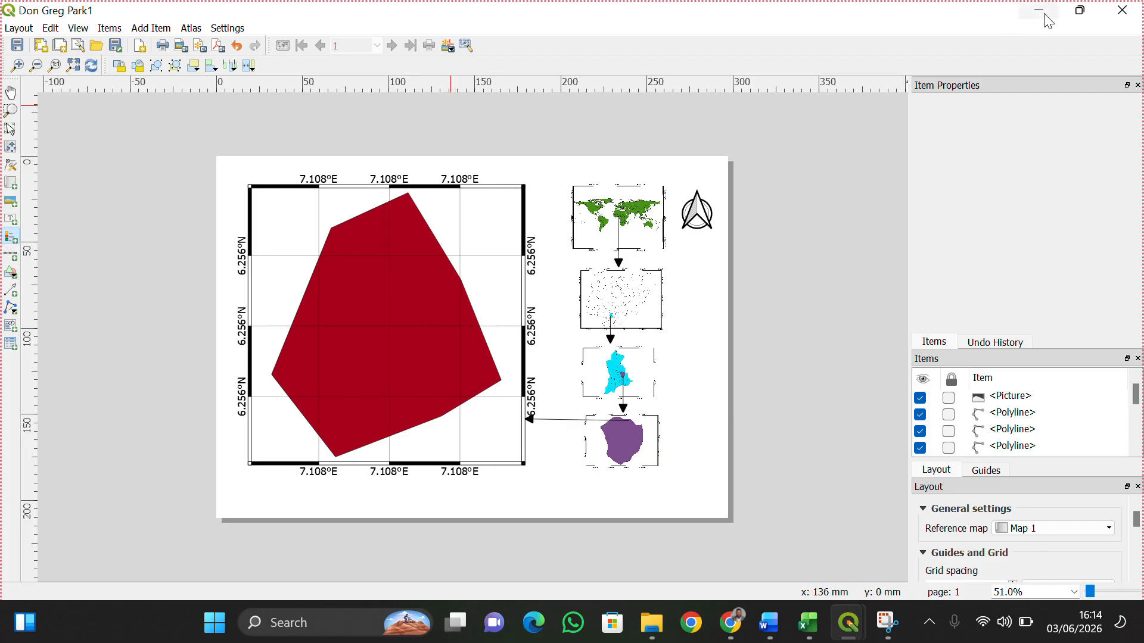
left_click(1080, 10)
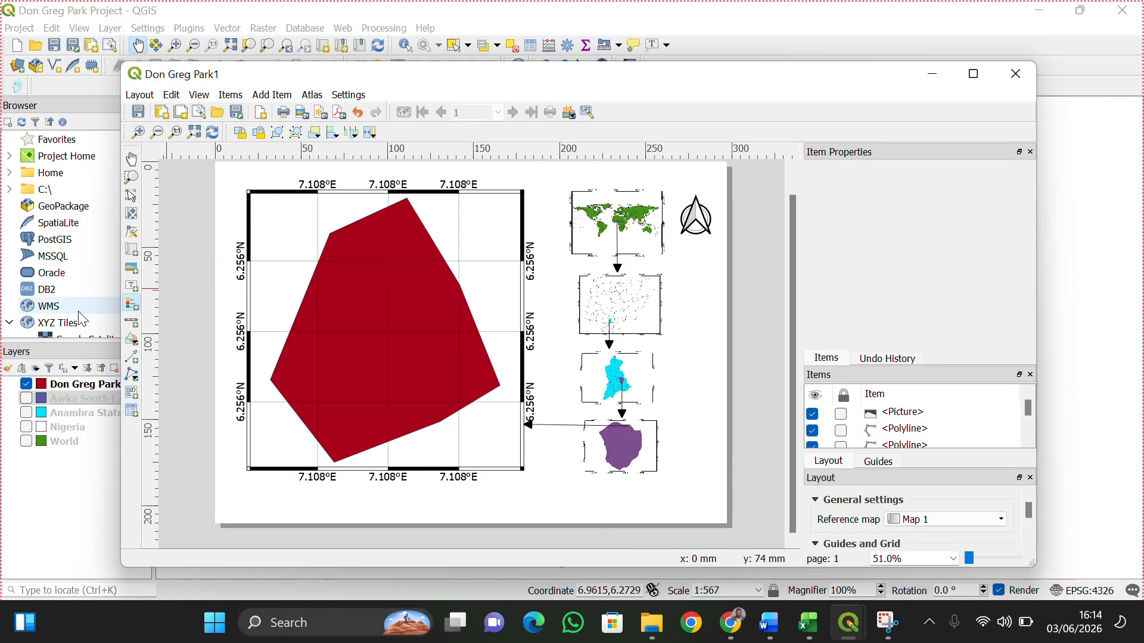
left_click(132, 305)
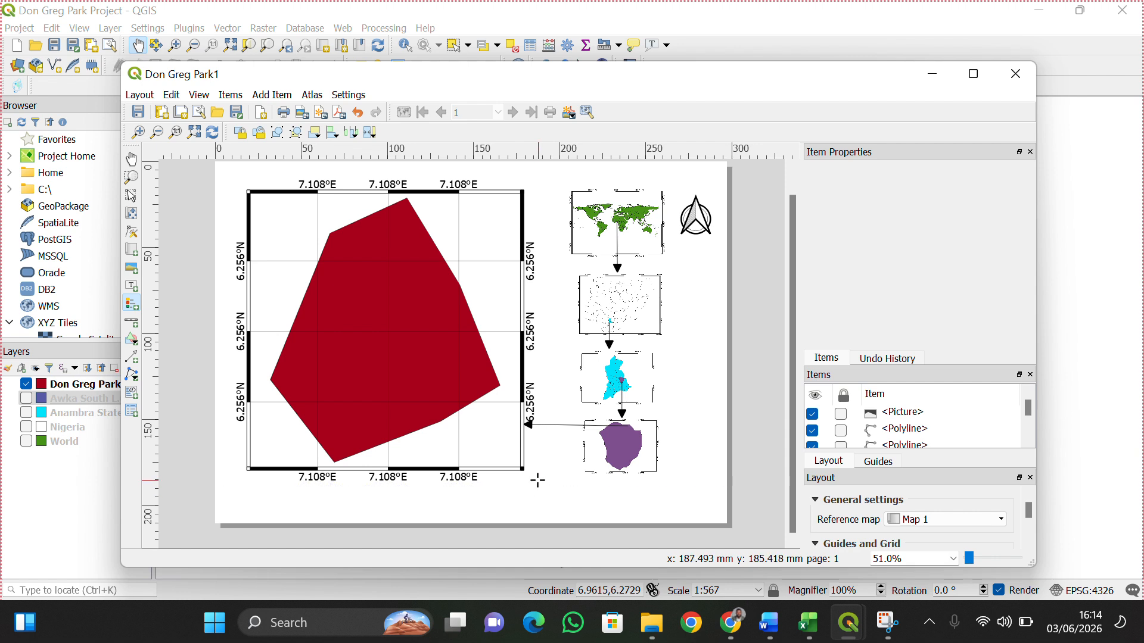
left_click_drag(538, 480, 695, 525)
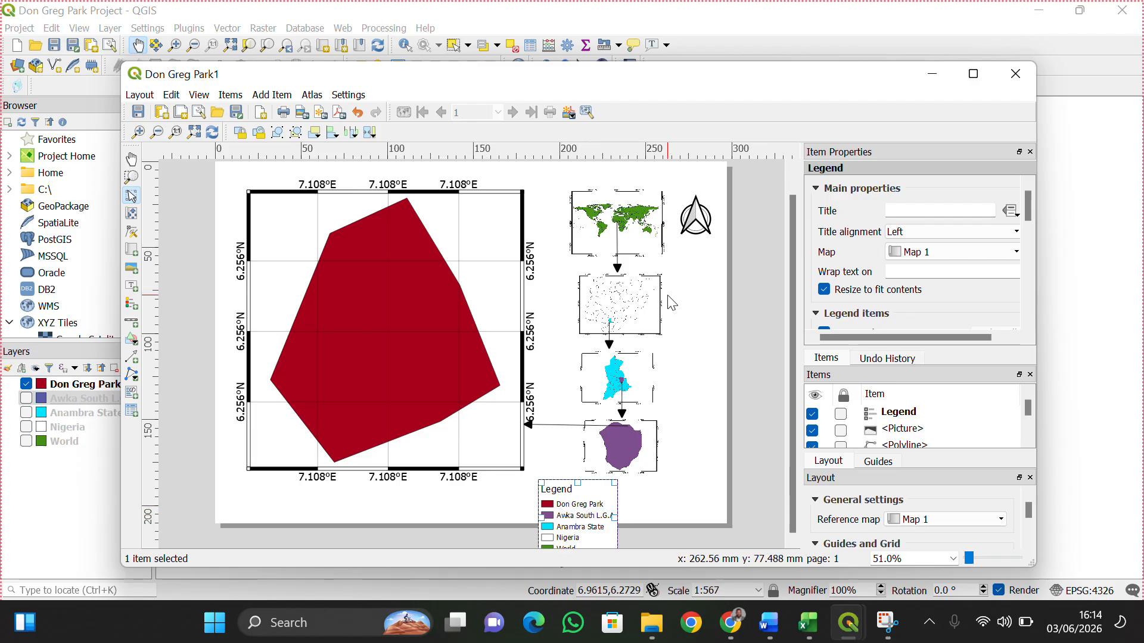
left_click(973, 74)
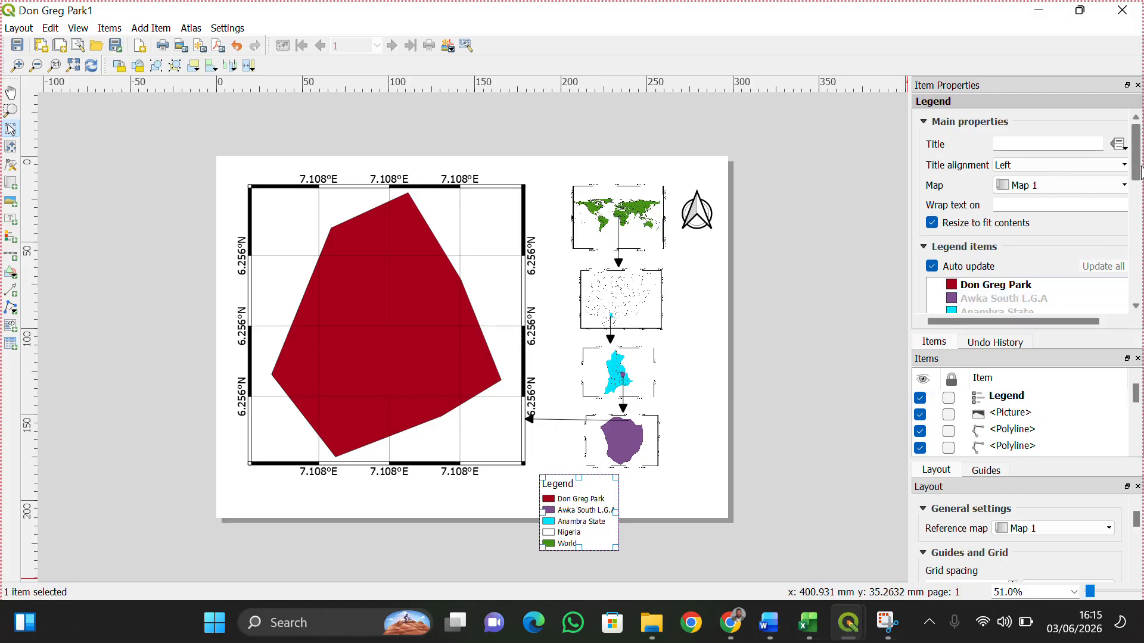
Arrange the legend in 3 columns and nudge it up so it fits on the page beneath the inset pictures.
left_click_drag(1140, 173, 1138, 253)
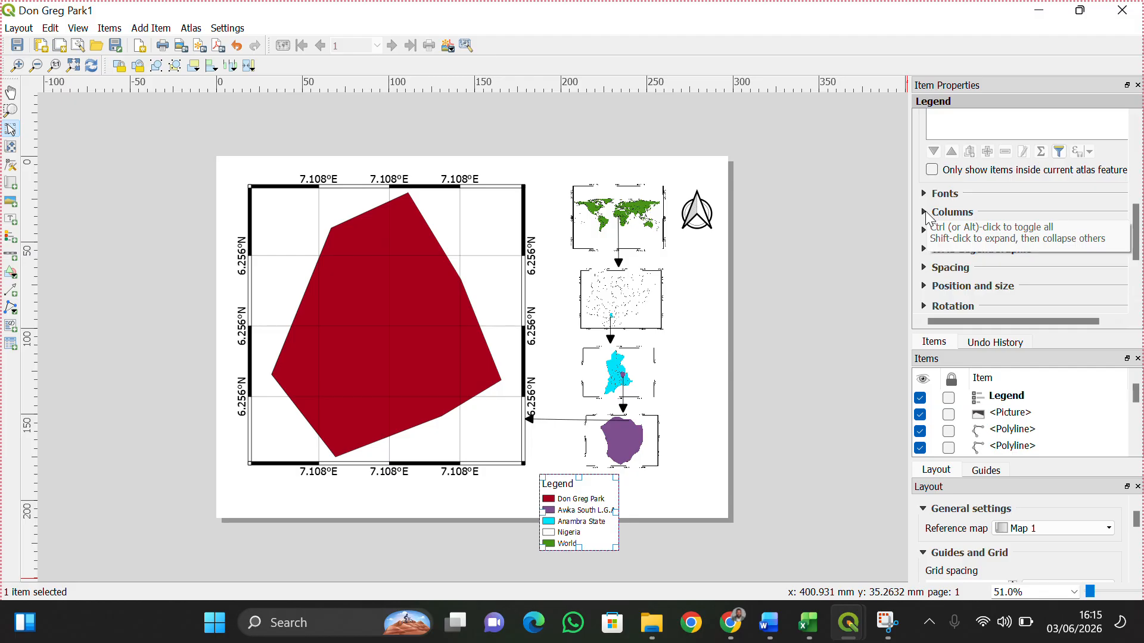
left_click(931, 220)
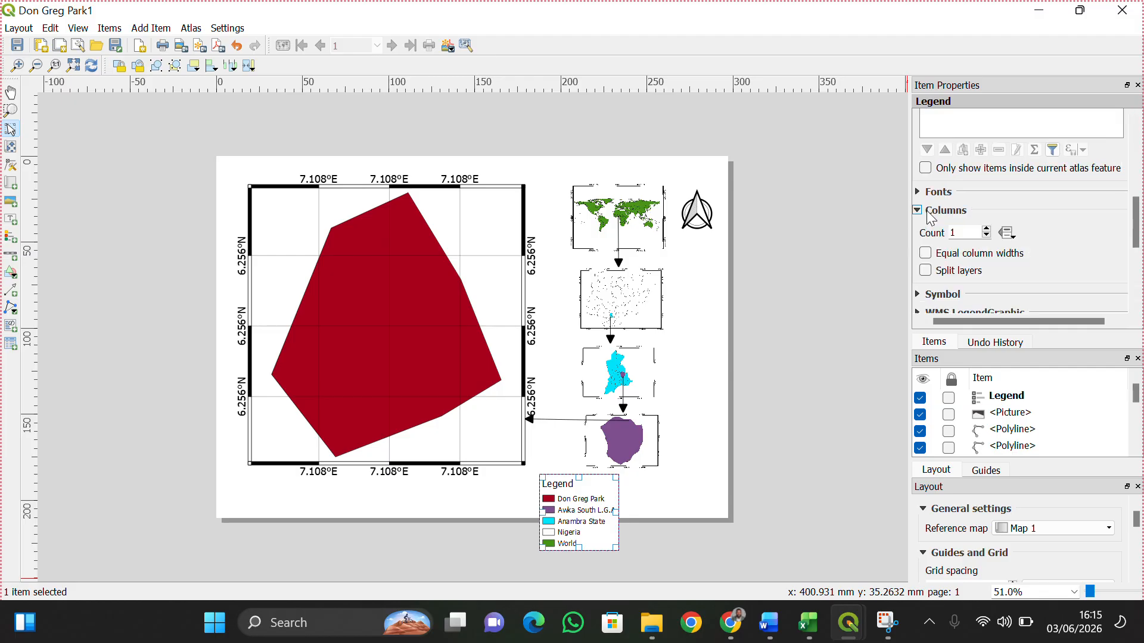
left_click(987, 230)
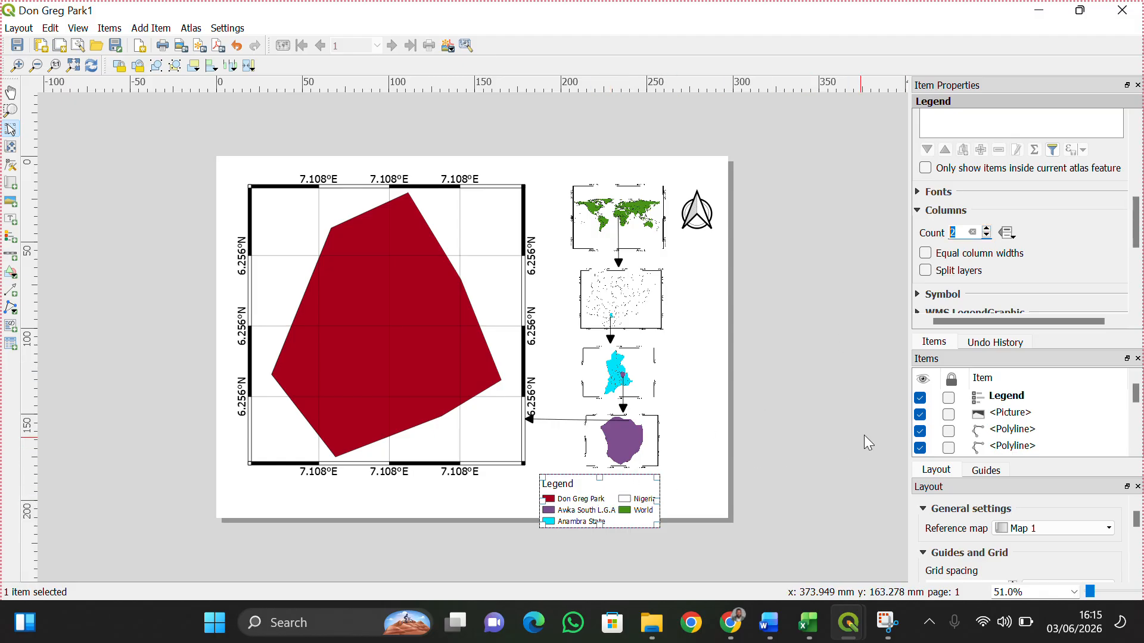
left_click(988, 229)
left_click_drag(608, 501, 606, 498)
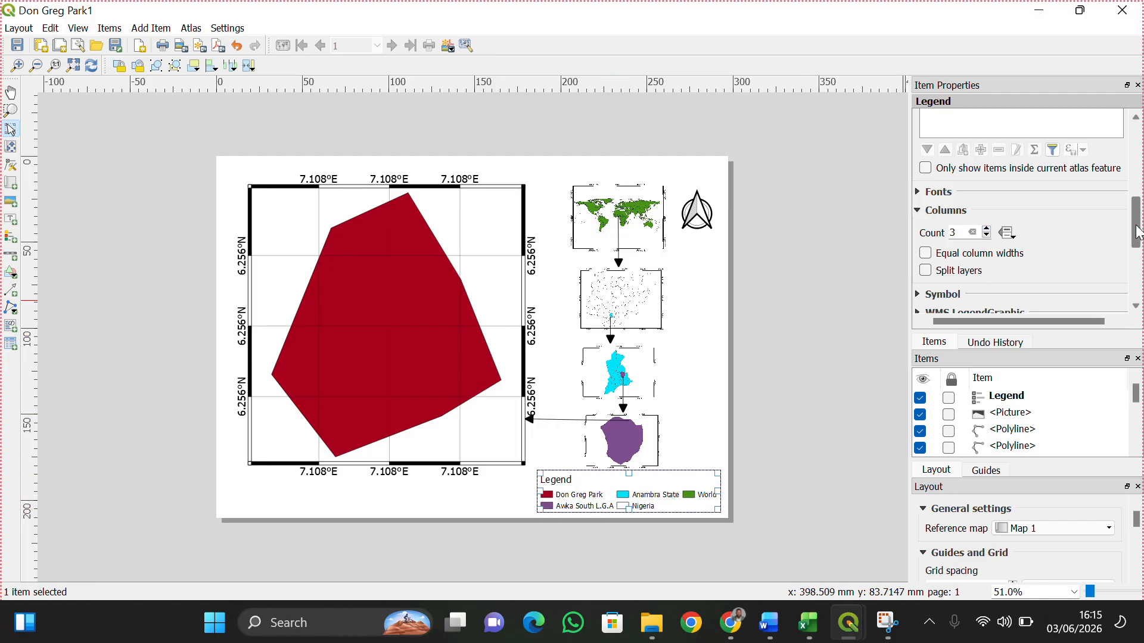
left_click(918, 192)
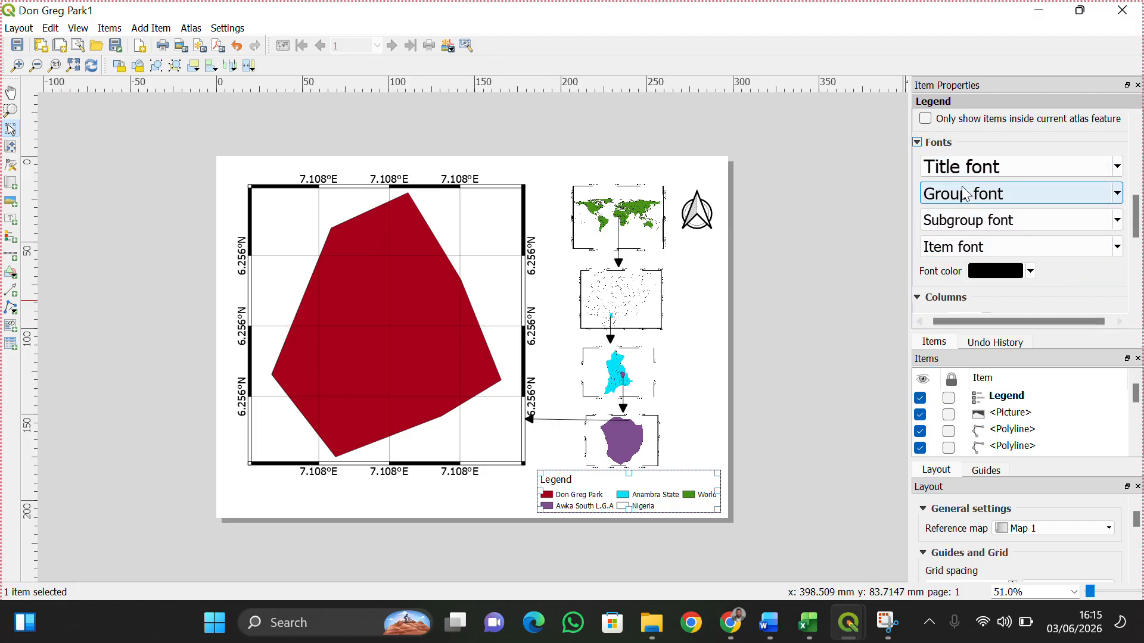
left_click(920, 144)
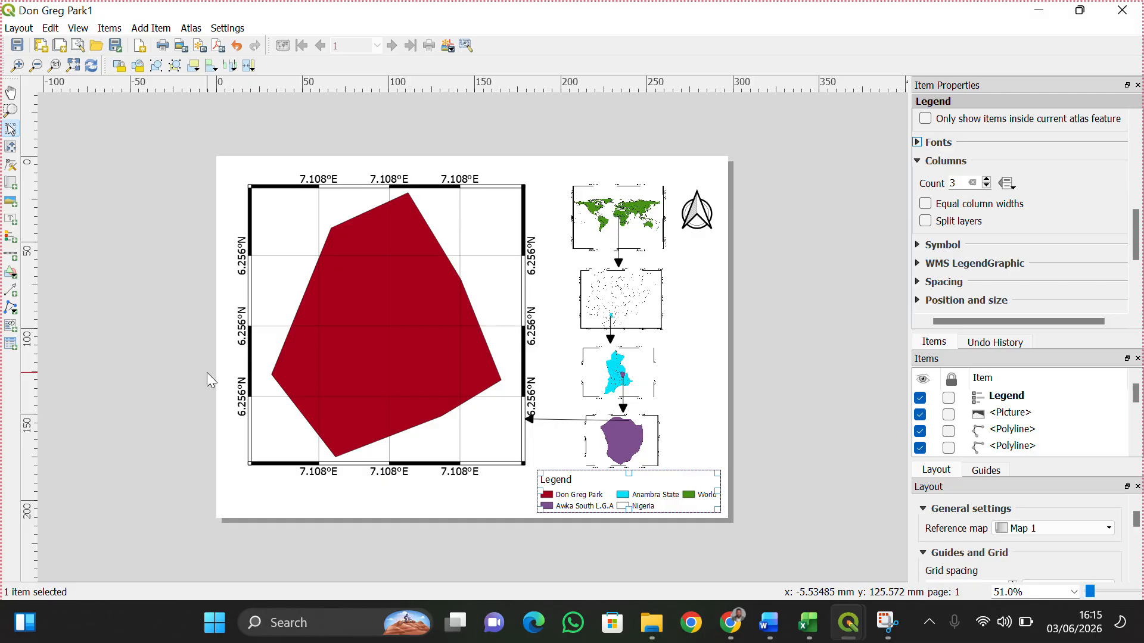
Try a scale bar below the Don Greg Park map and inside its lower-right corner, and delete it.
left_click(11, 257)
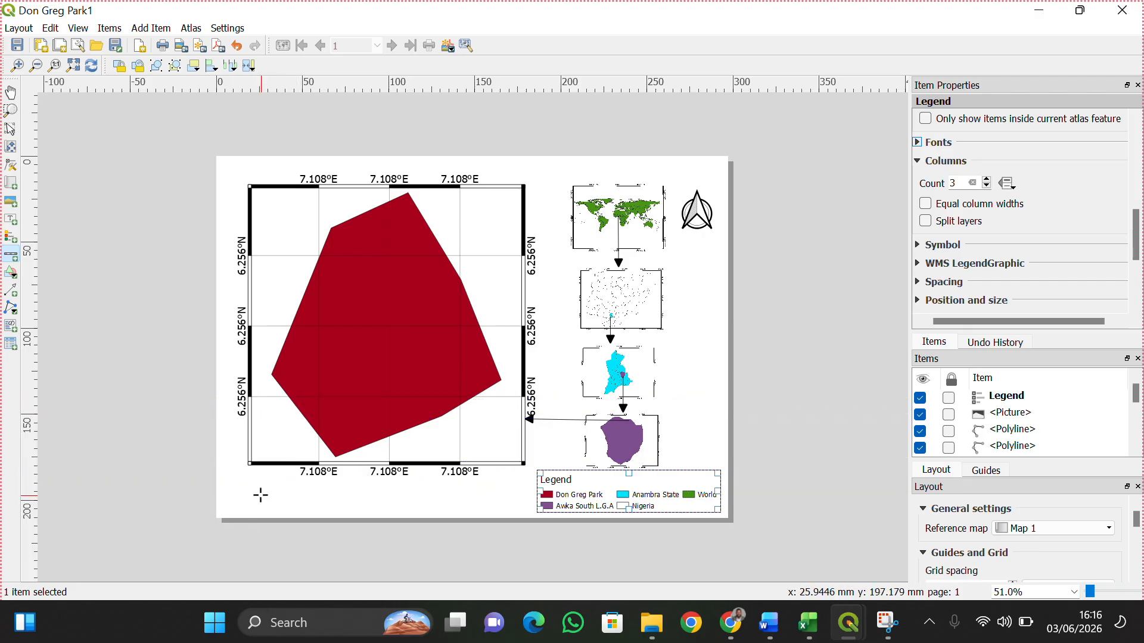
left_click_drag(266, 496, 433, 502)
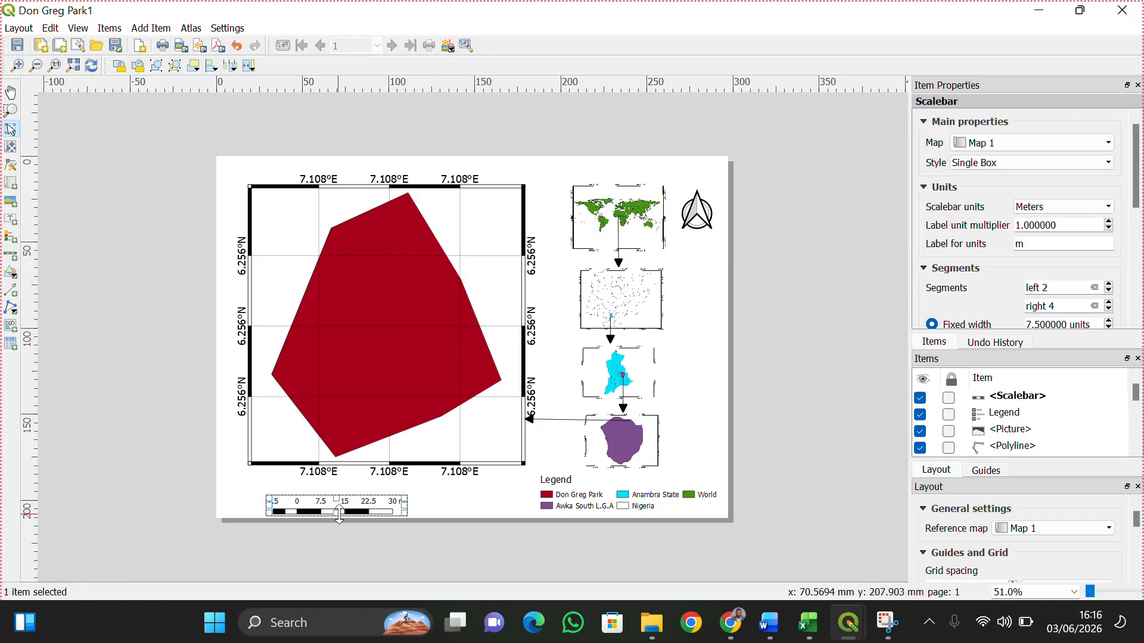
left_click_drag(339, 507, 445, 451)
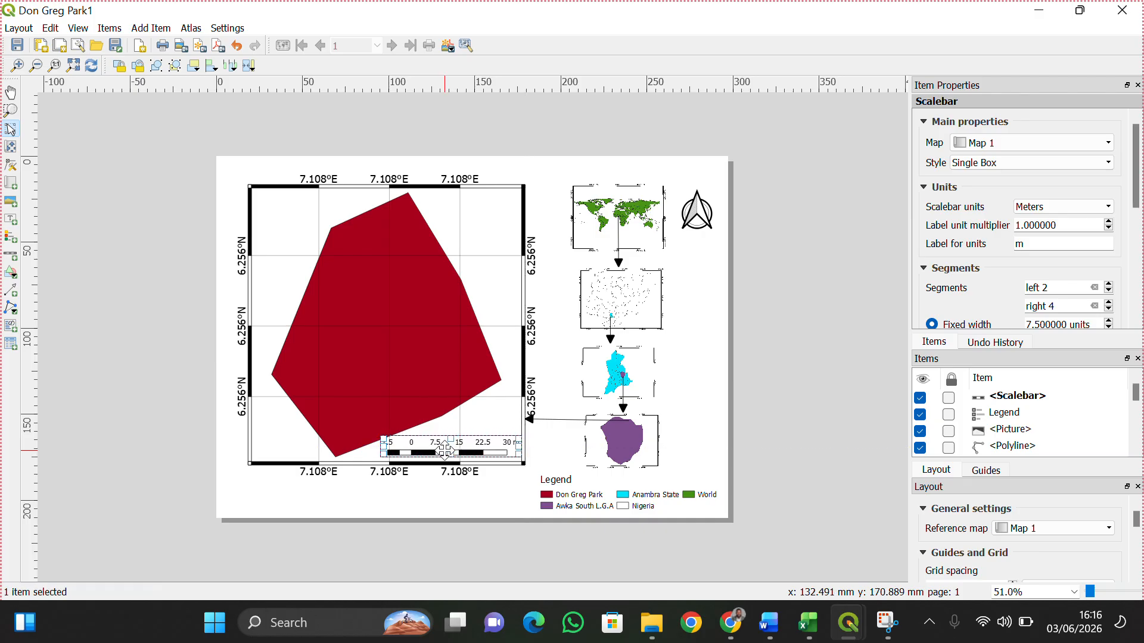
left_click(439, 498)
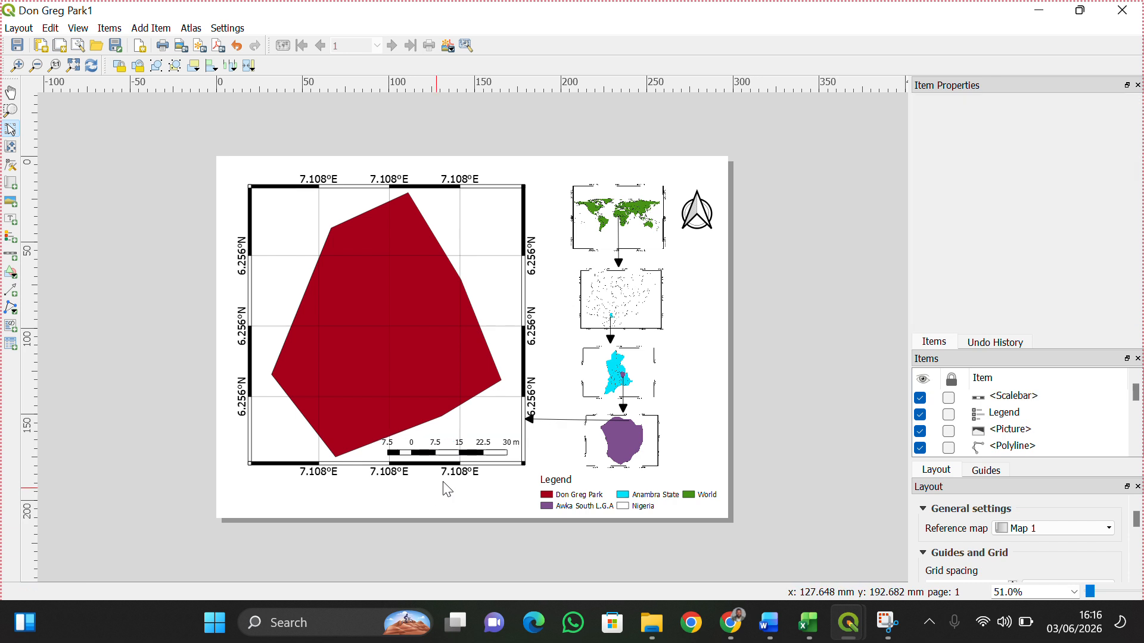
left_click(464, 452)
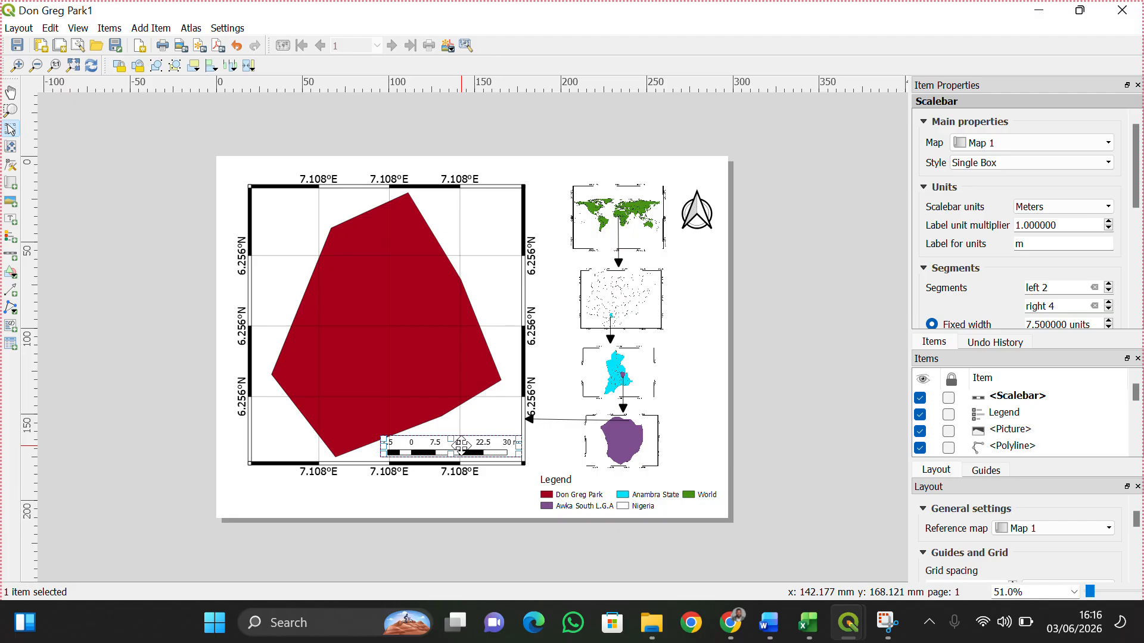
key("Delete")
Enlarge the Don Greg Park map from its lower-right corner and shift it up and left, clear of the legend and insets.
left_click(484, 459)
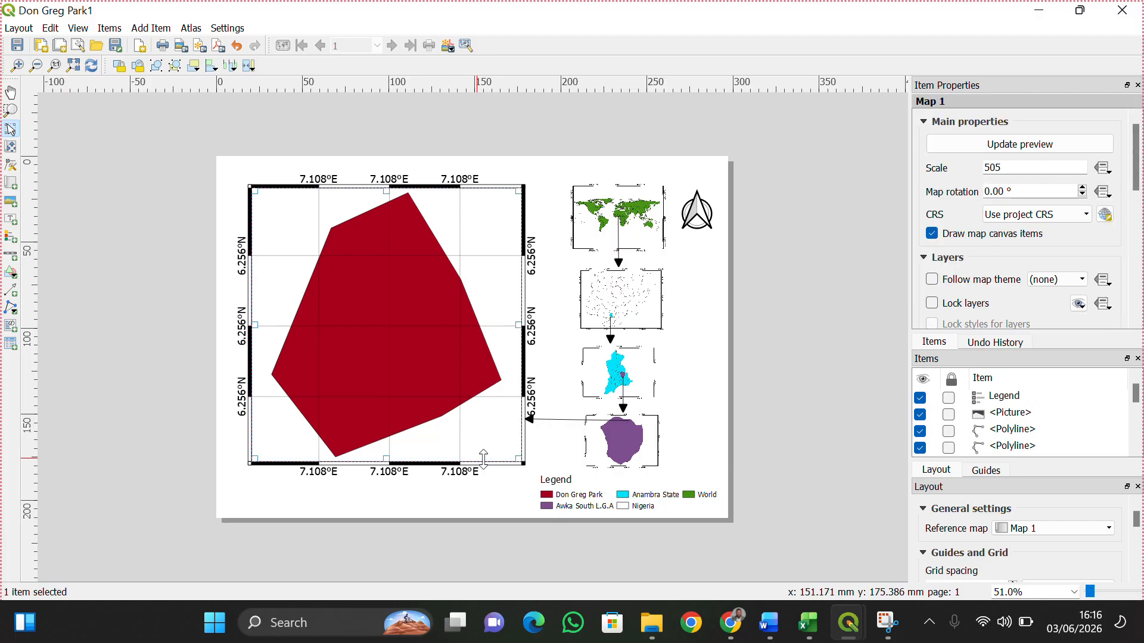
left_click_drag(521, 458, 537, 487)
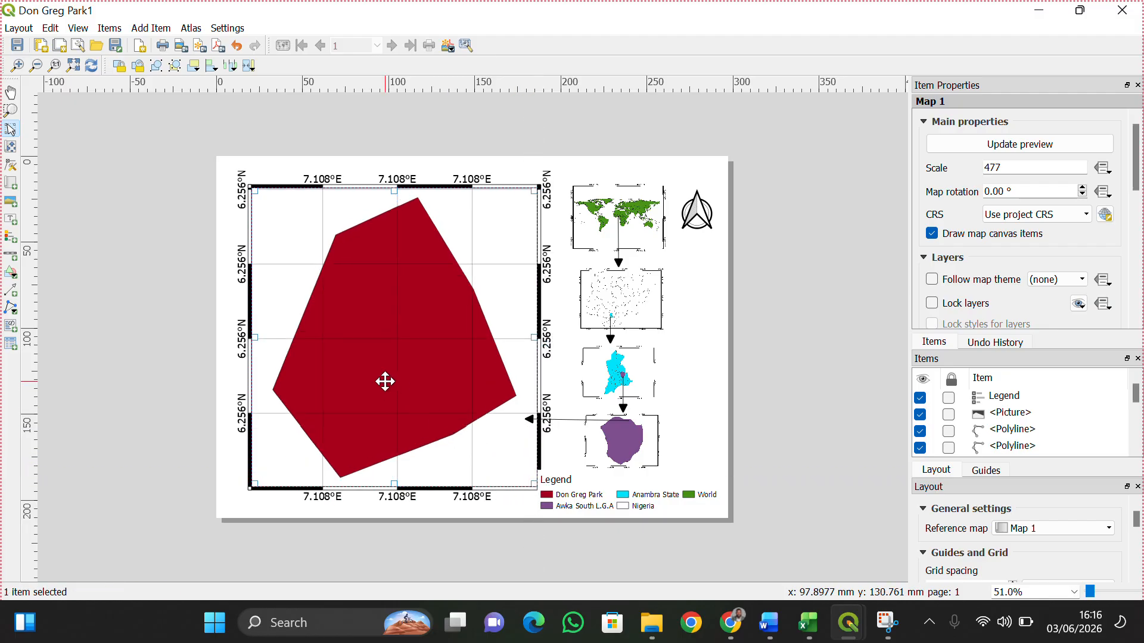
mouse_move(385, 382)
left_mouse_down()
mouse_move(366, 373)
mouse_move(380, 370)
left_mouse_up()
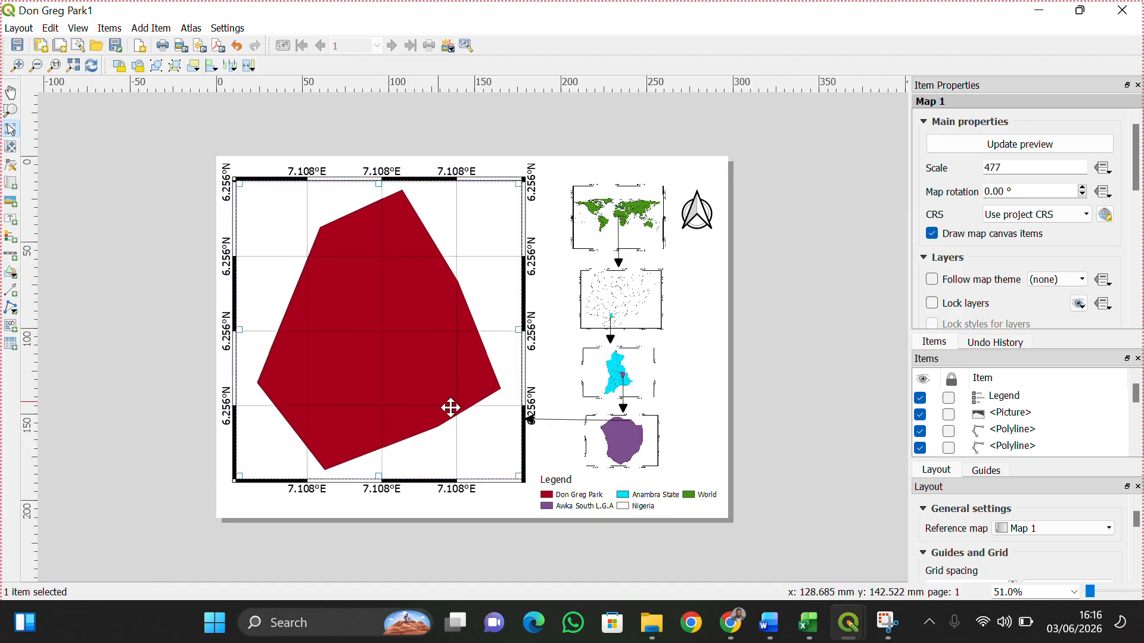
left_click(529, 486)
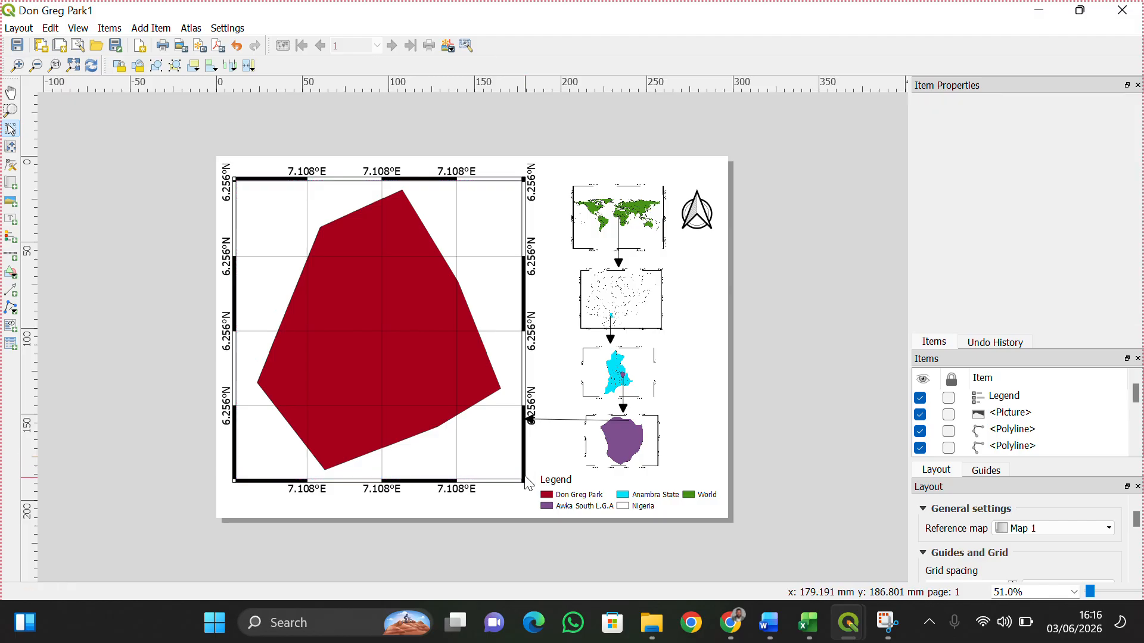
left_click(471, 466)
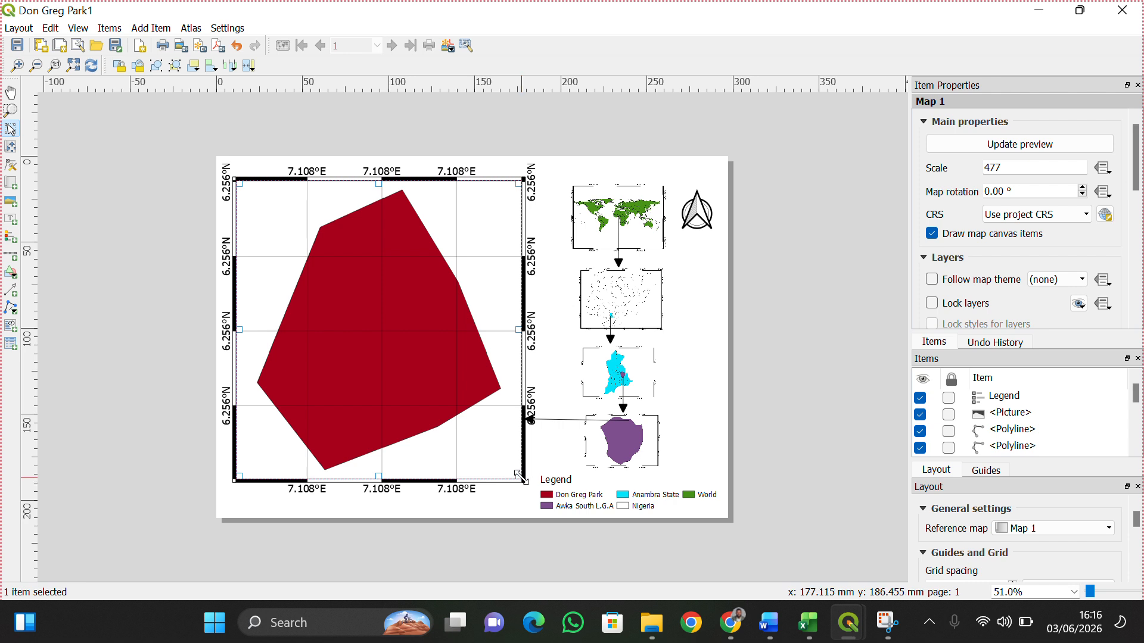
left_click_drag(520, 475, 522, 477)
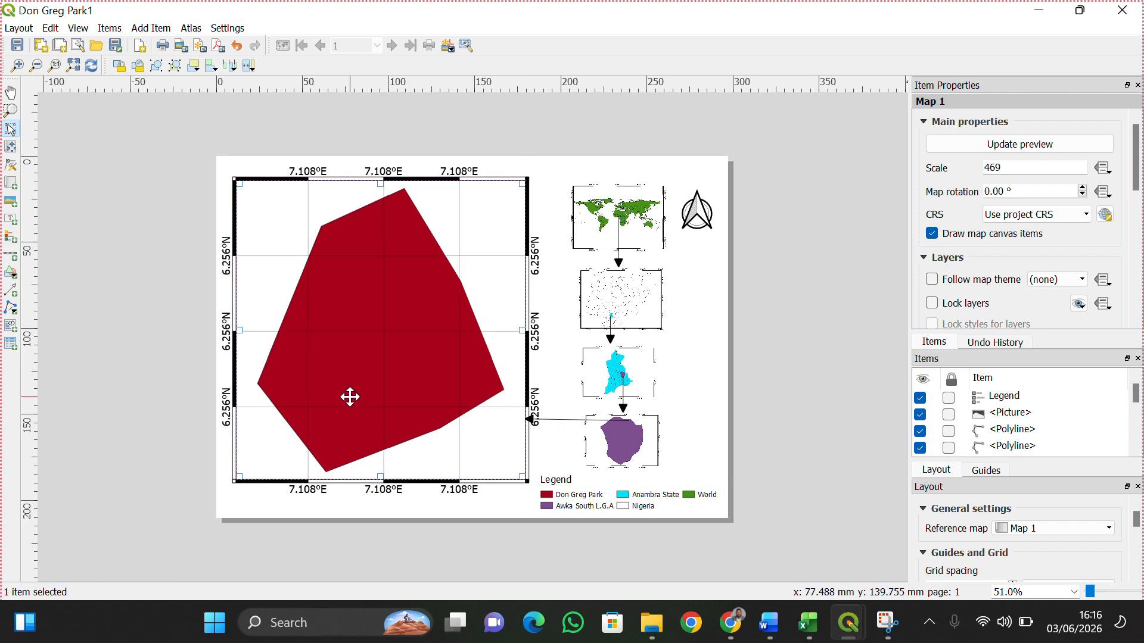
left_click_drag(350, 396, 346, 399)
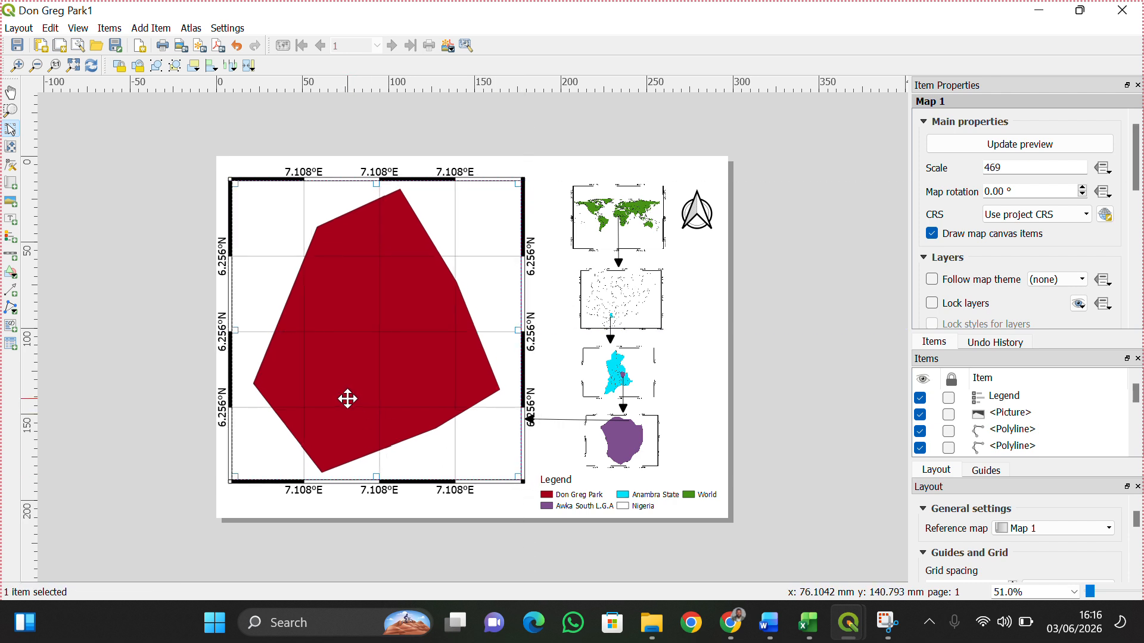
left_click(549, 428)
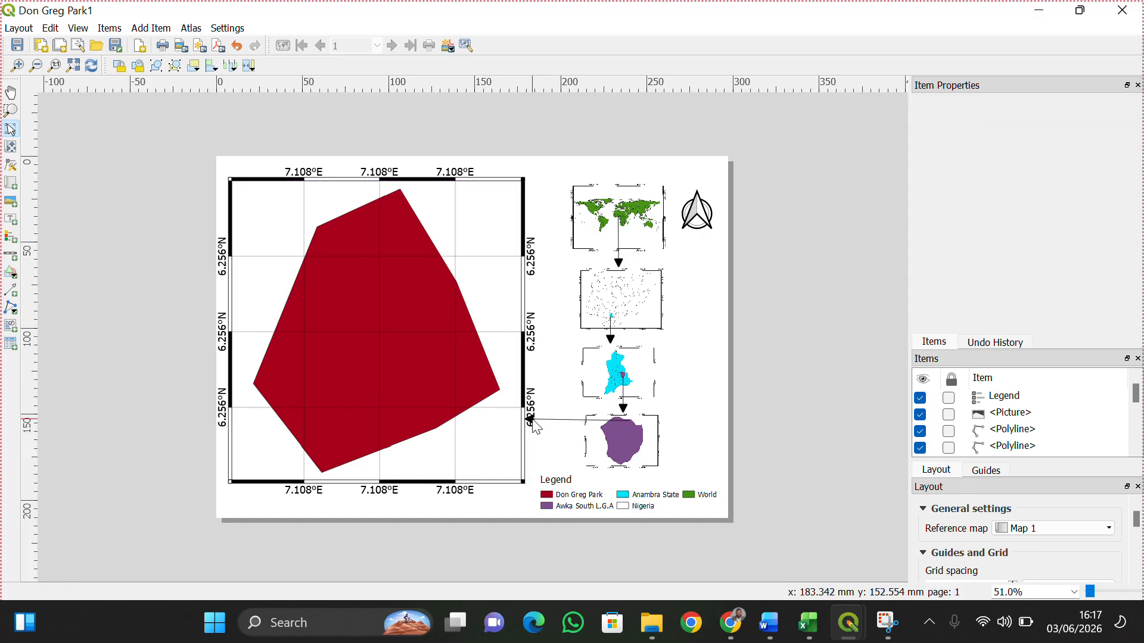
Lower the arrow from the Awka South picture so its head meets the map frame just below the lowest latitude label.
scroll(538, 423, "up", 2)
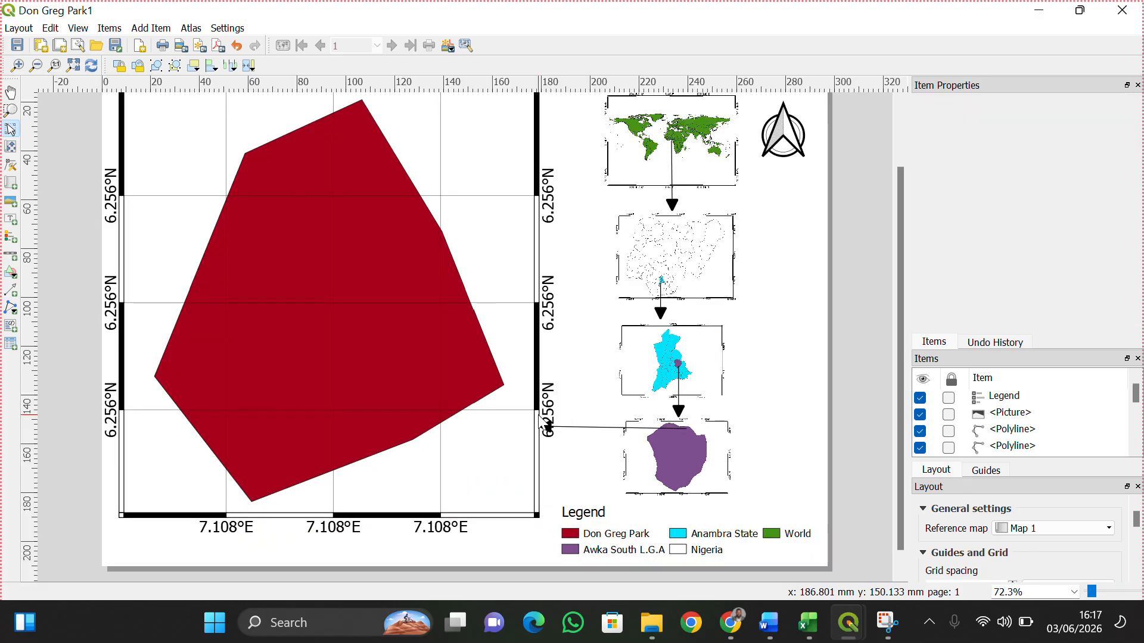
scroll(540, 423, "up", 2)
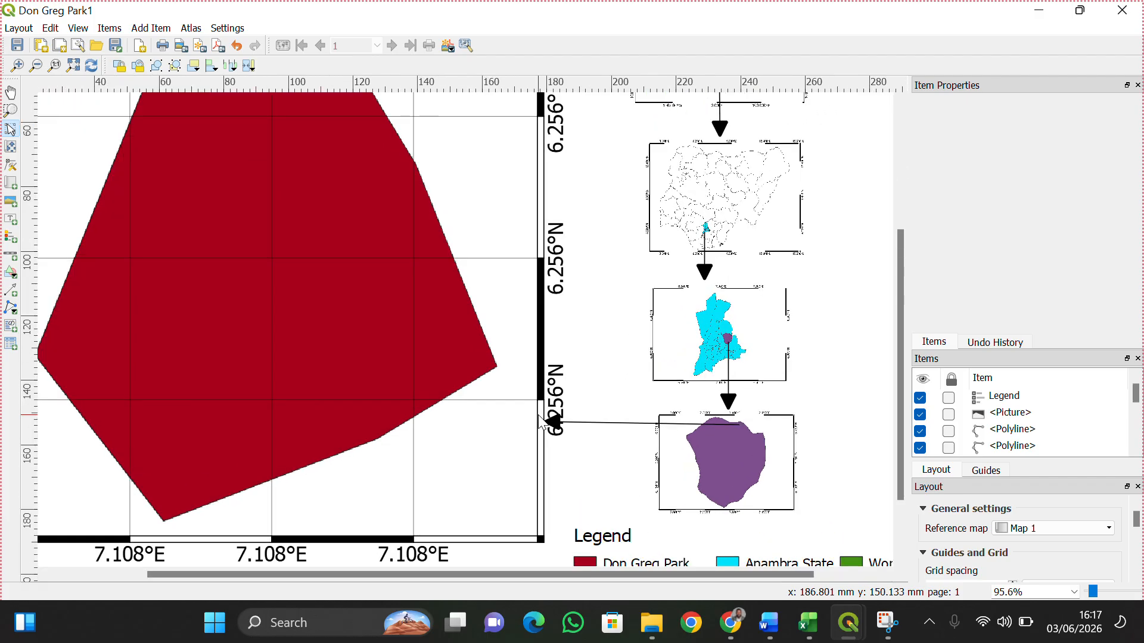
left_click(619, 424)
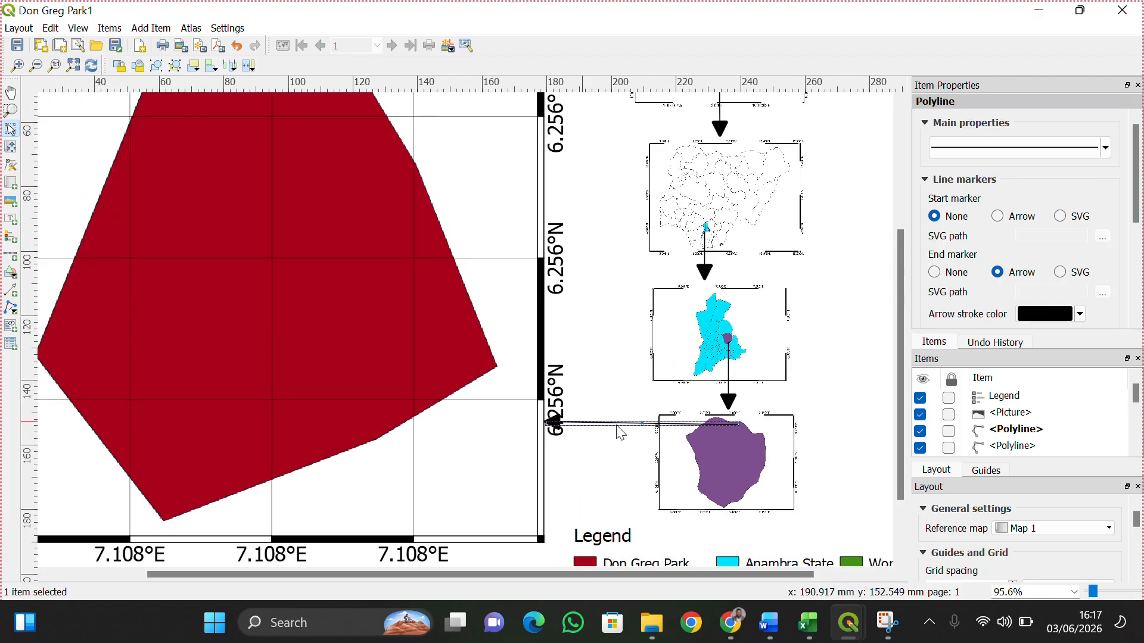
scroll(645, 440, "up", 6)
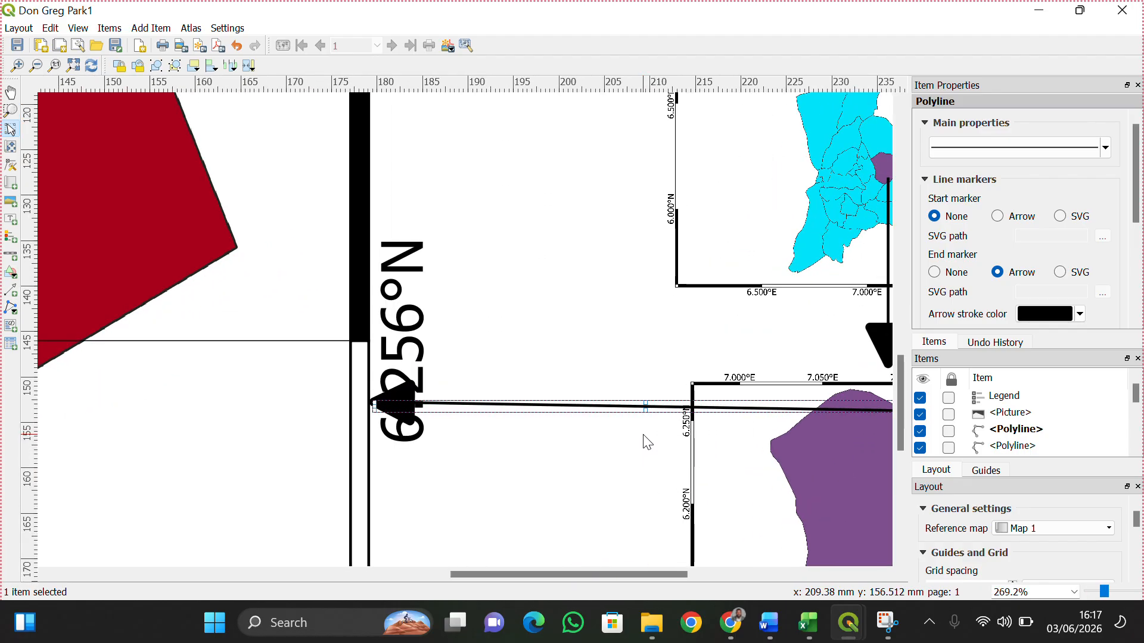
scroll(648, 442, "up", 1)
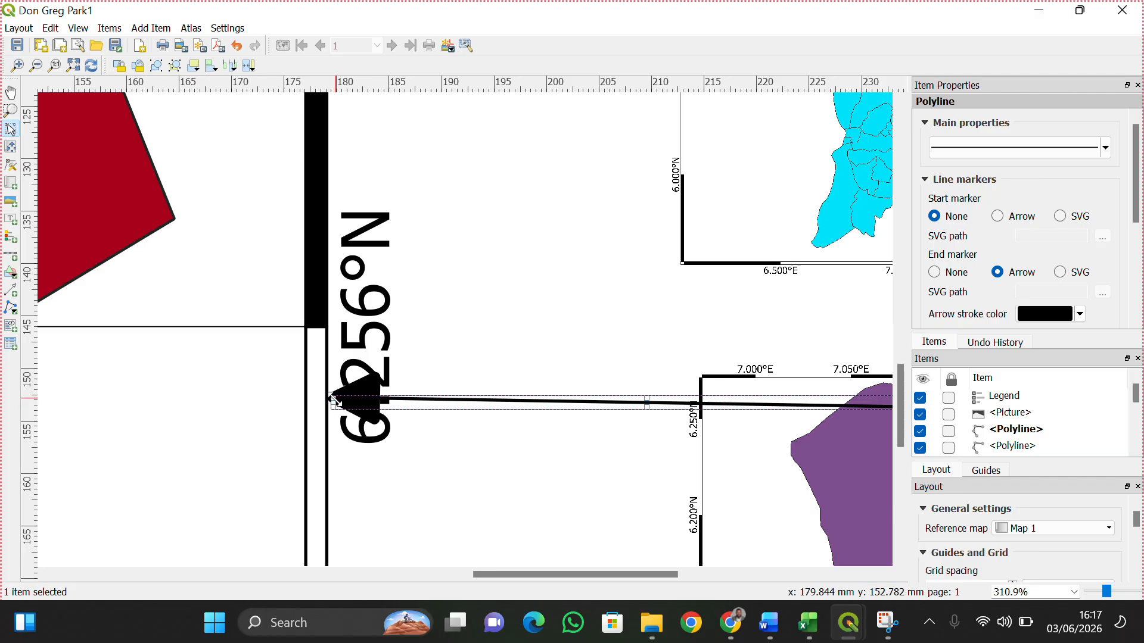
left_click_drag(335, 401, 338, 457)
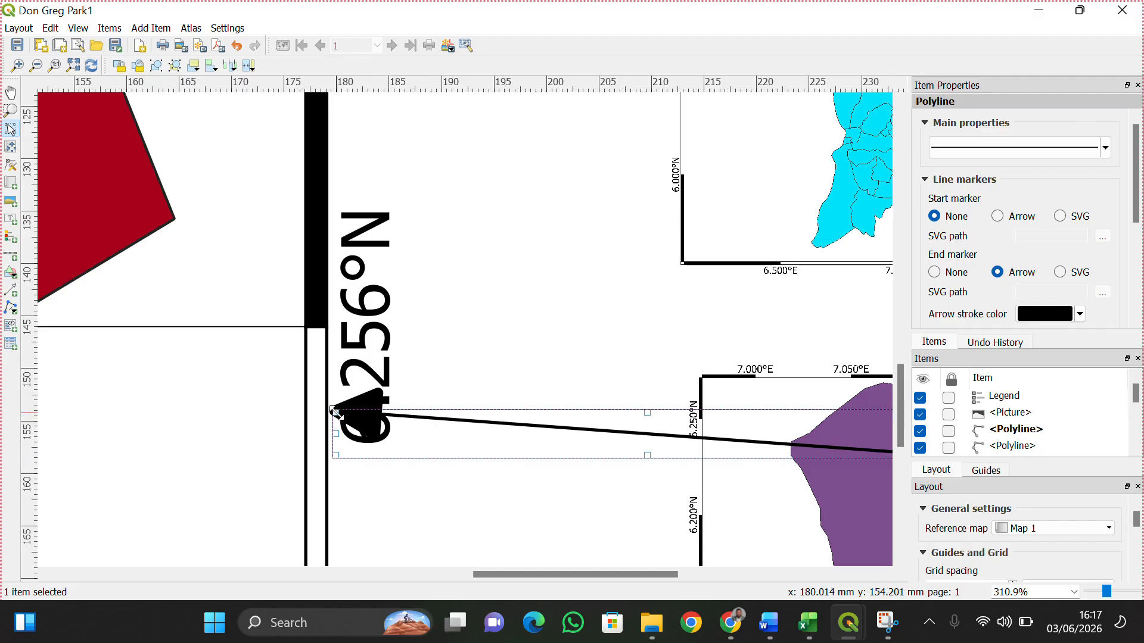
left_click_drag(337, 413, 329, 442)
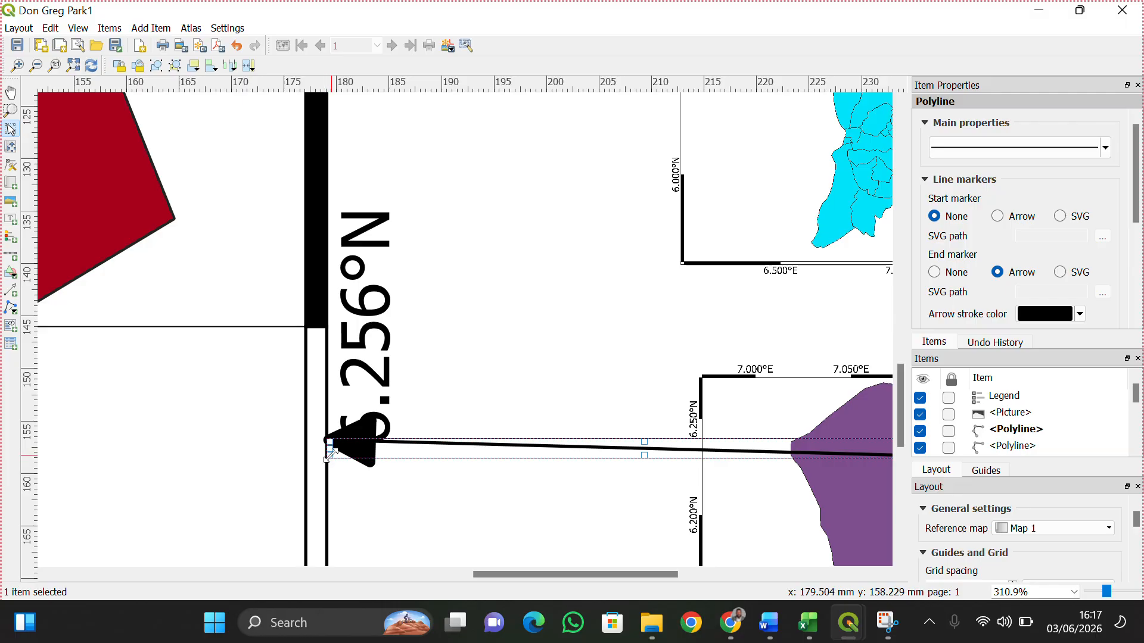
mouse_move(327, 459)
left_mouse_down()
mouse_move(331, 483)
mouse_move(331, 449)
mouse_move(329, 461)
left_mouse_up()
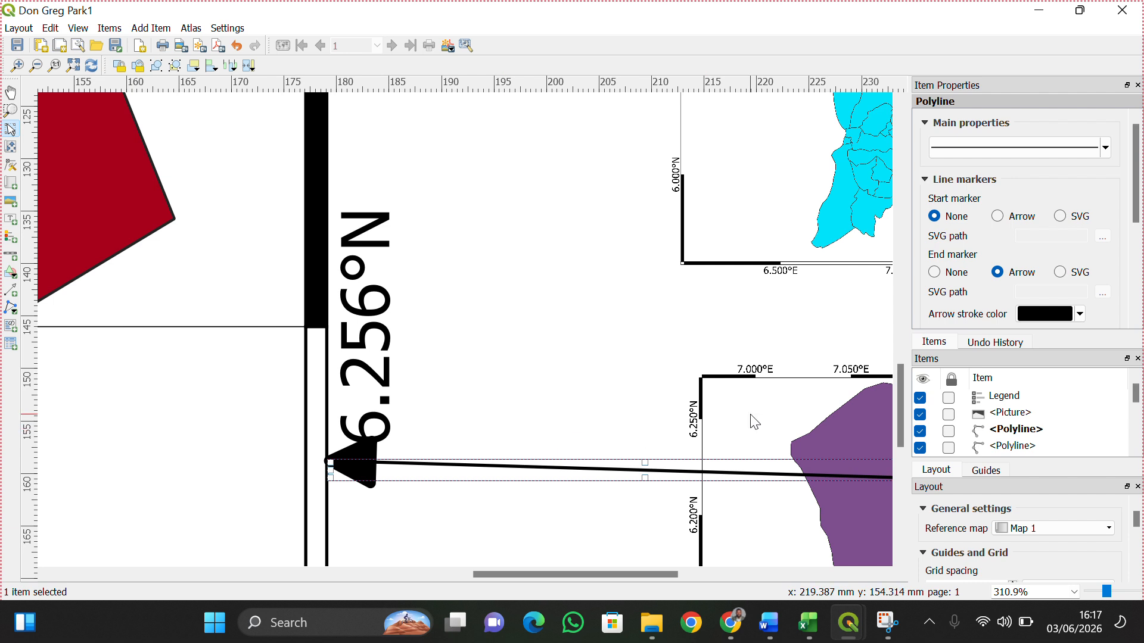
Try Arrow as the start marker of the arrow pointing to the map frame, and set it back to None.
left_click(998, 217)
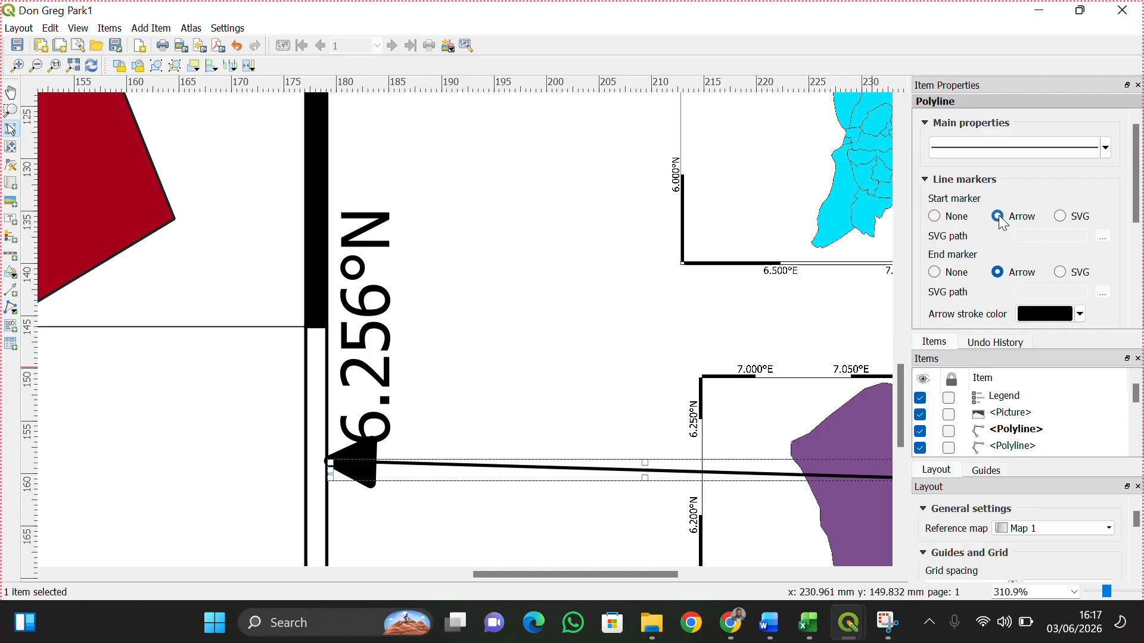
left_click(948, 220)
scroll(1136, 173, "down", 5)
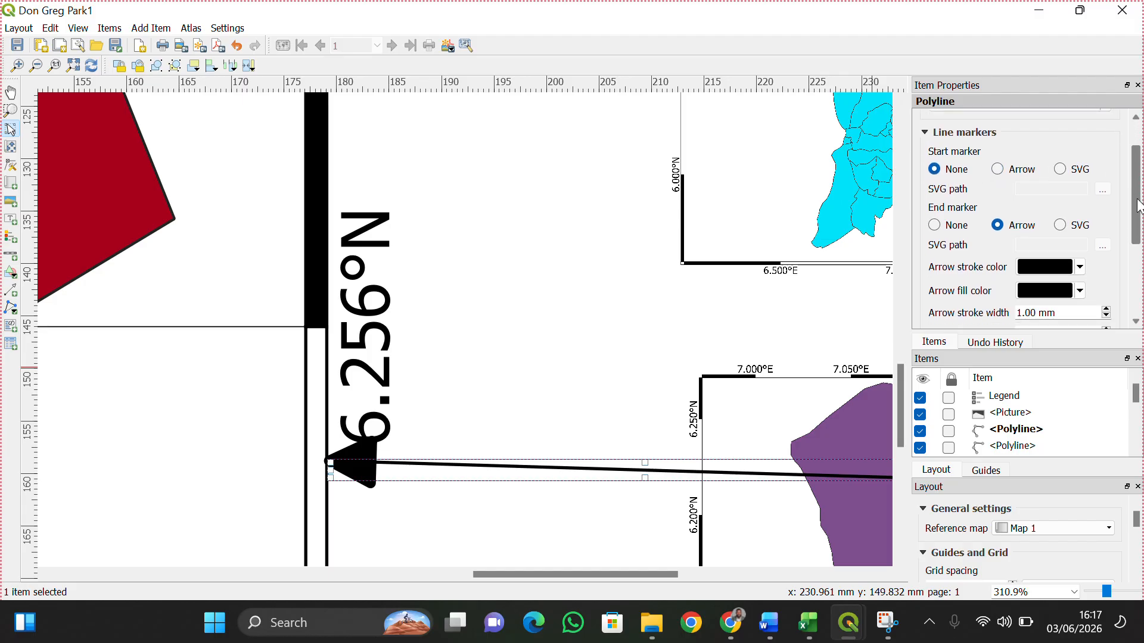
left_click_drag(1143, 248, 1142, 273)
scroll(1138, 274, "up", 6)
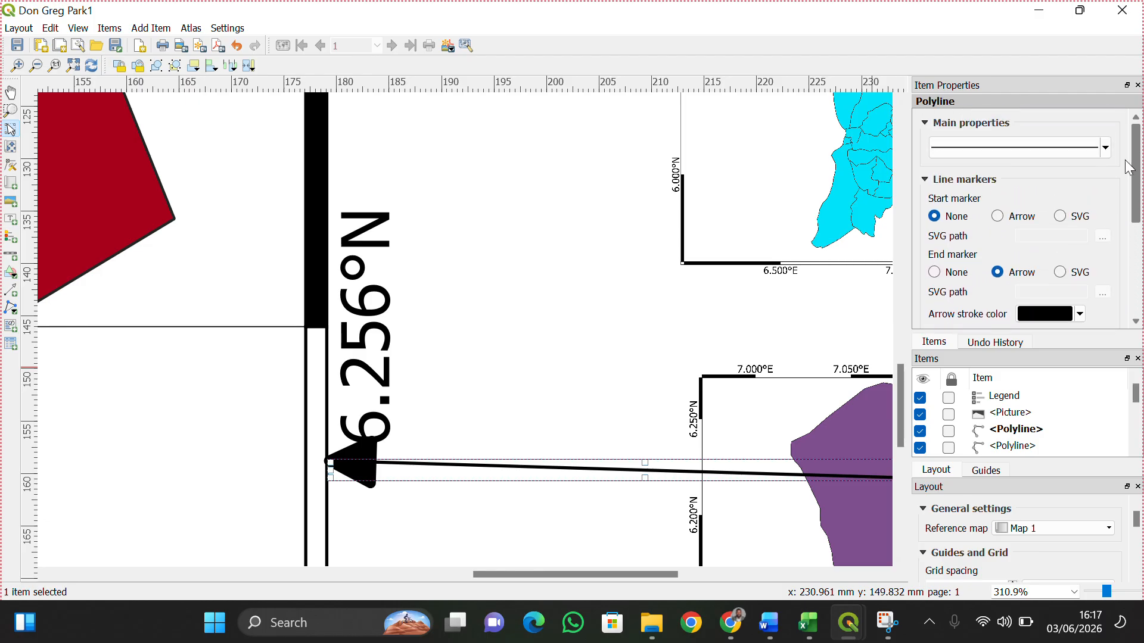
Set the arrow stroke width to 0.20 mm for the arrow pointing from the Awka South picture to the main map frame.
left_click(1106, 148)
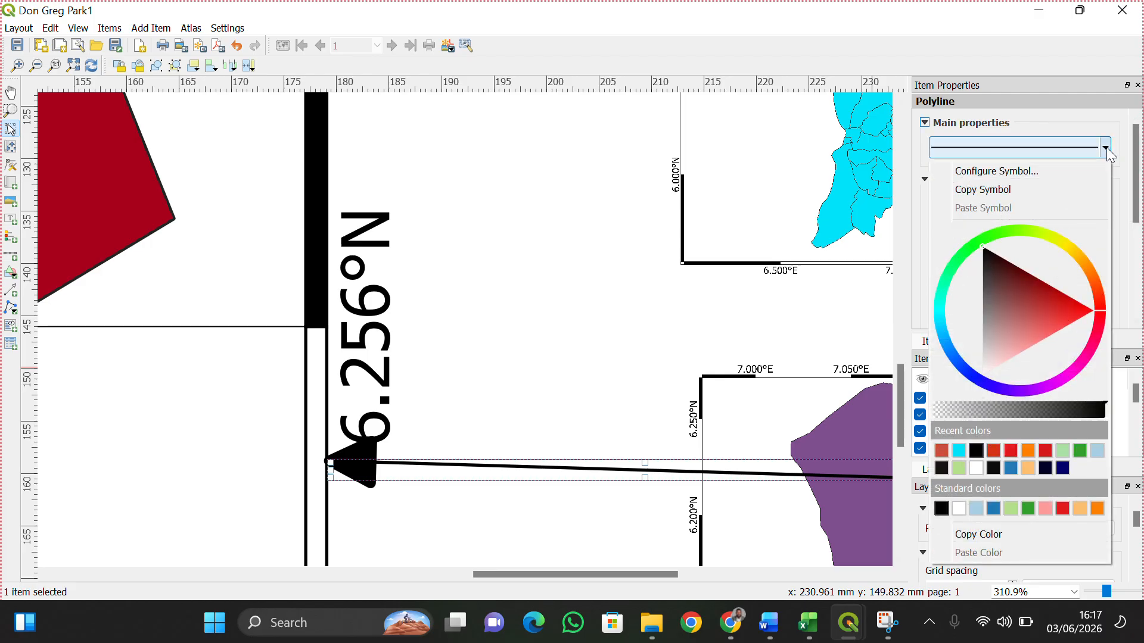
left_click(1105, 148)
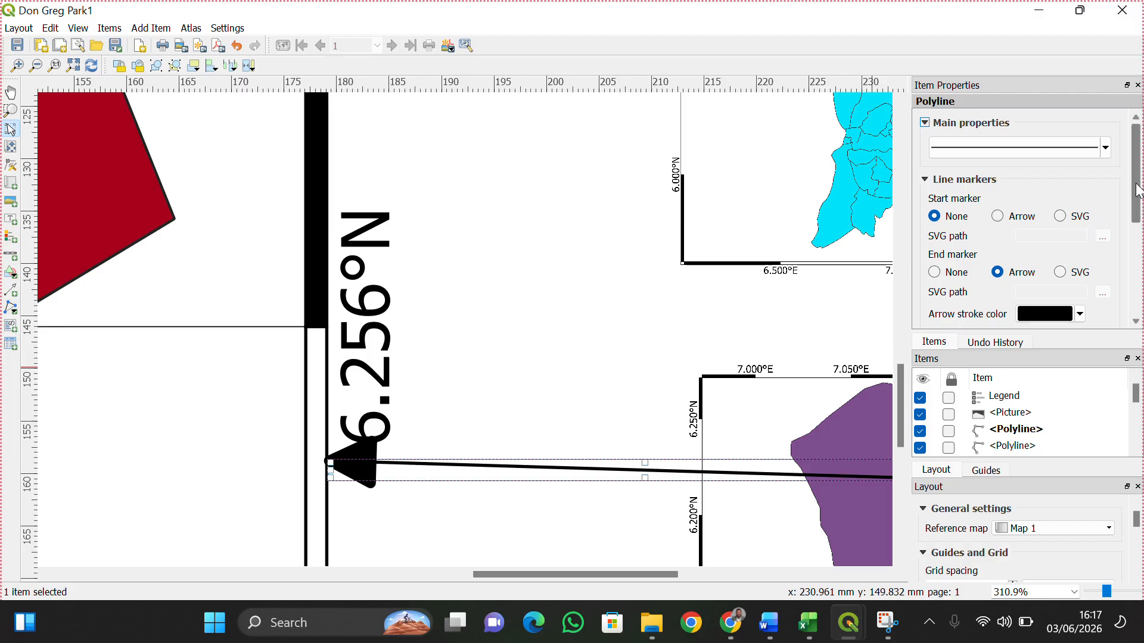
left_click_drag(1138, 189, 1140, 260)
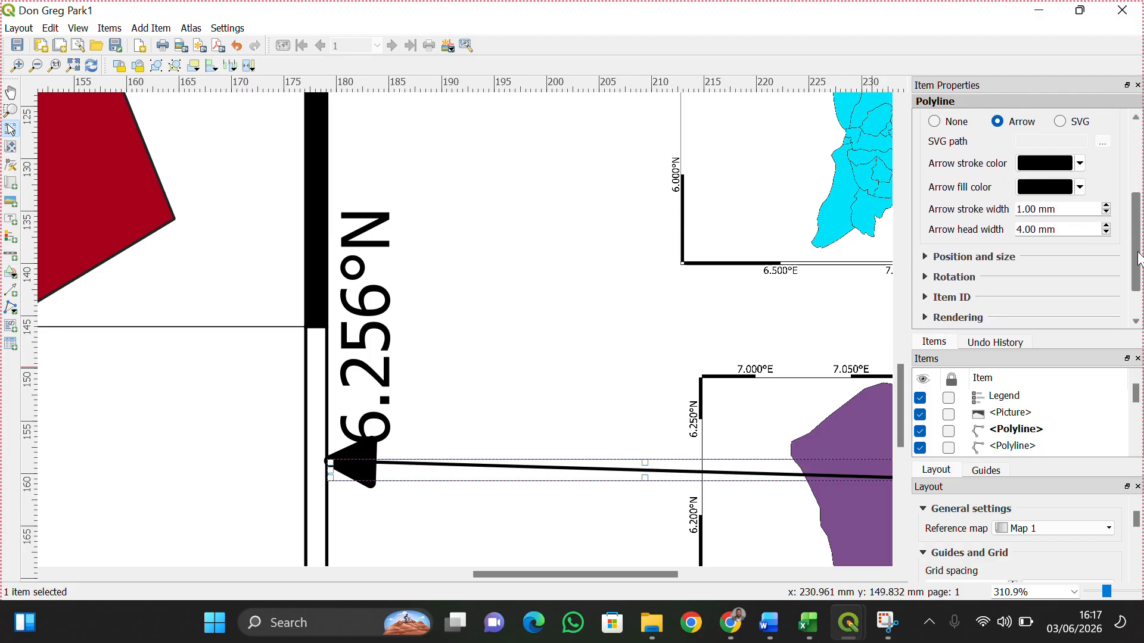
left_click(1107, 206)
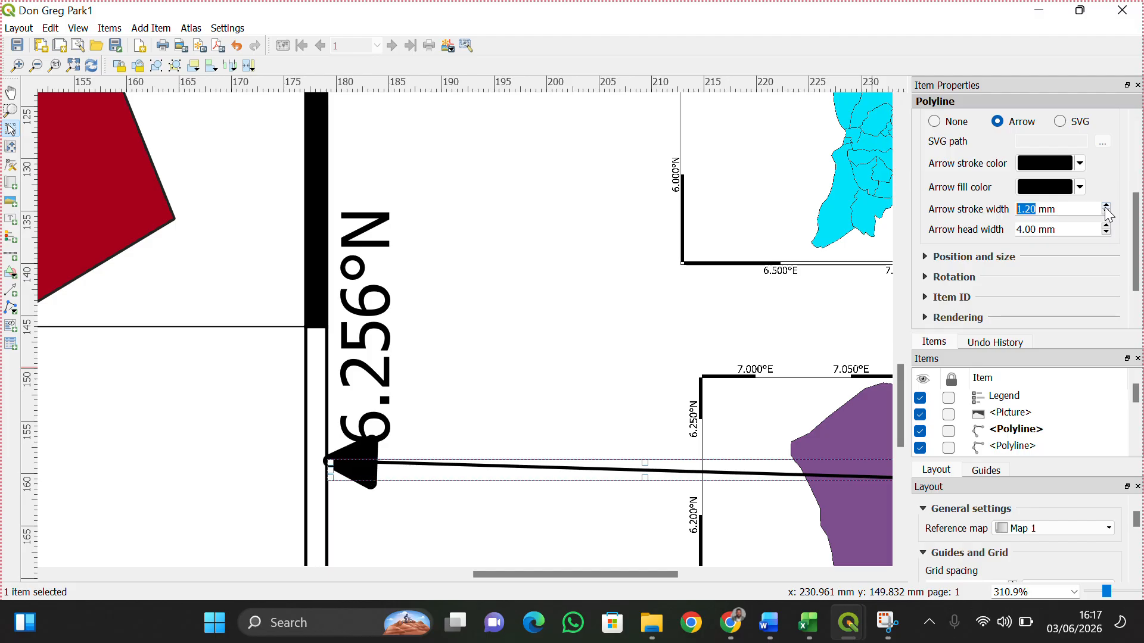
left_click(1105, 207)
left_click(1105, 207)
left_click(1105, 207)
left_click(1105, 207)
left_click(1106, 207)
left_click(1107, 208)
left_click(1107, 207)
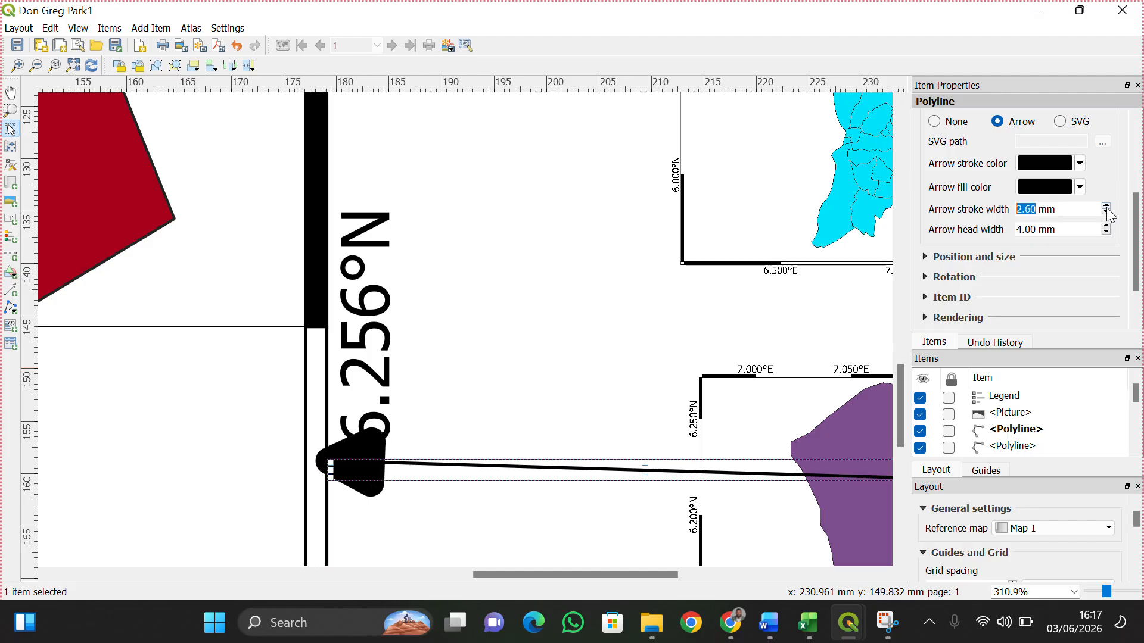
left_click(1106, 213)
left_click(1106, 212)
left_click(1106, 212)
left_click(1106, 213)
left_click(1107, 213)
left_click(1106, 213)
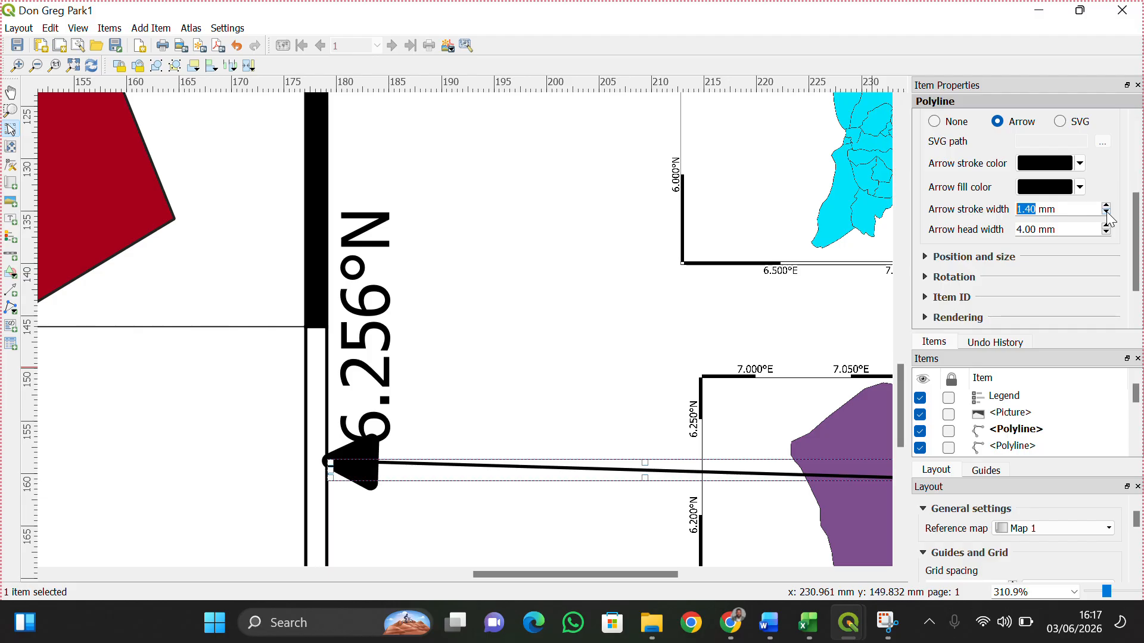
left_click(1106, 213)
left_click(1106, 212)
left_click(1106, 213)
left_click(1106, 212)
left_click(1106, 212)
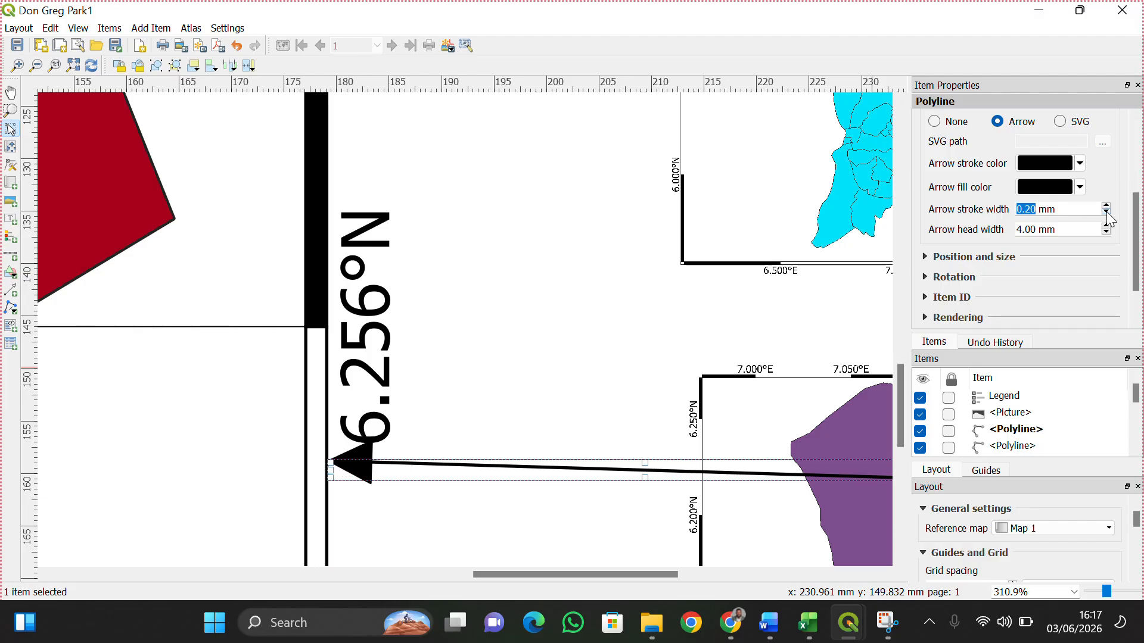
Set the arrow head width to 3.00 mm for the arrow pointing to the main map frame.
left_click(1106, 226)
left_click(1107, 226)
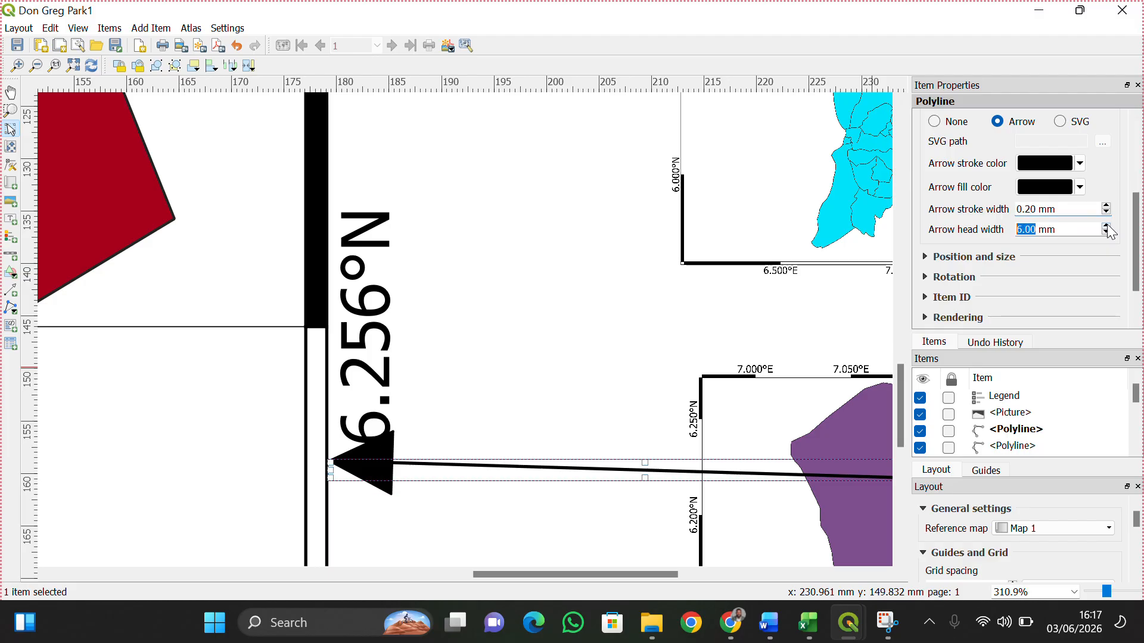
left_click(1106, 227)
left_click(1107, 226)
left_click(1107, 227)
left_click(1106, 227)
left_click(1106, 227)
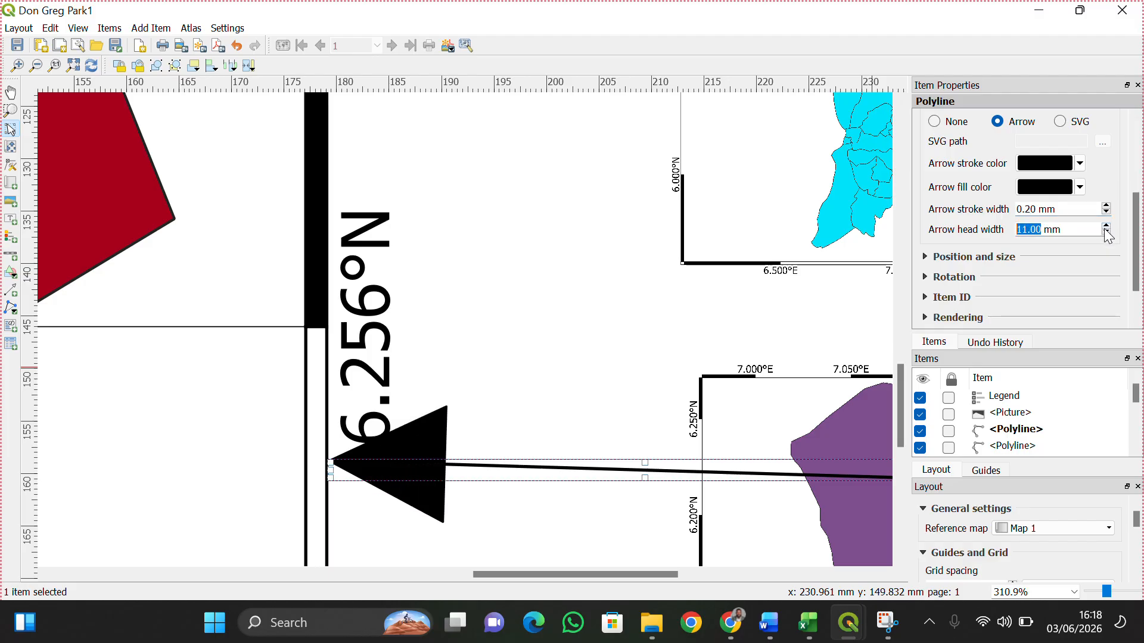
left_click(1106, 227)
left_click(1106, 227)
left_click(1106, 227)
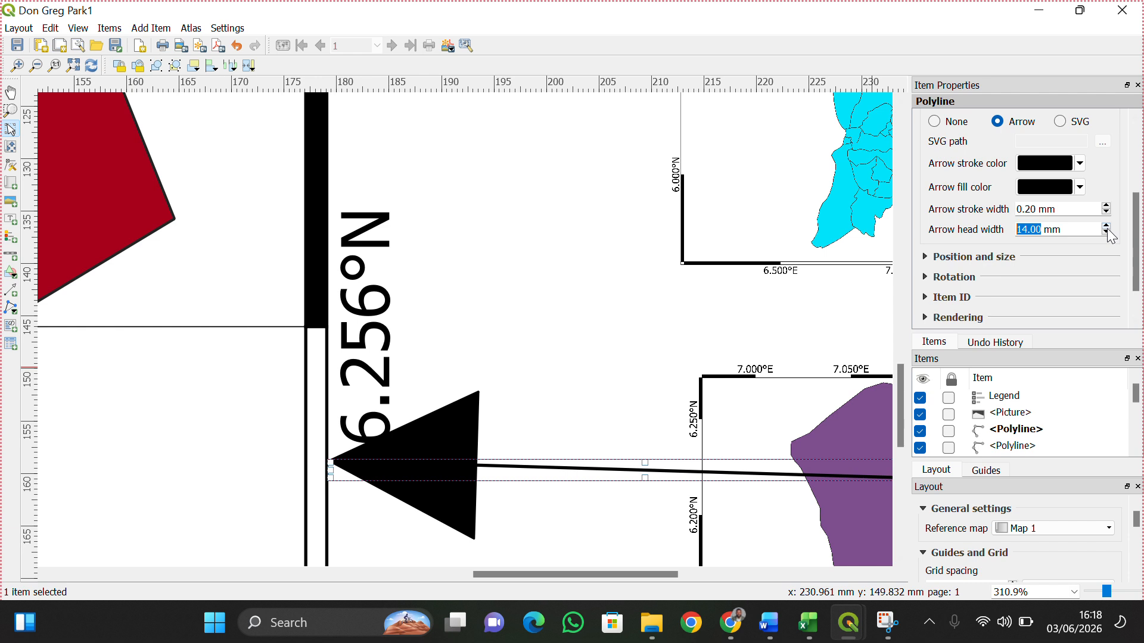
left_click(1107, 234)
left_click(1106, 234)
left_click(1106, 233)
left_click(1107, 234)
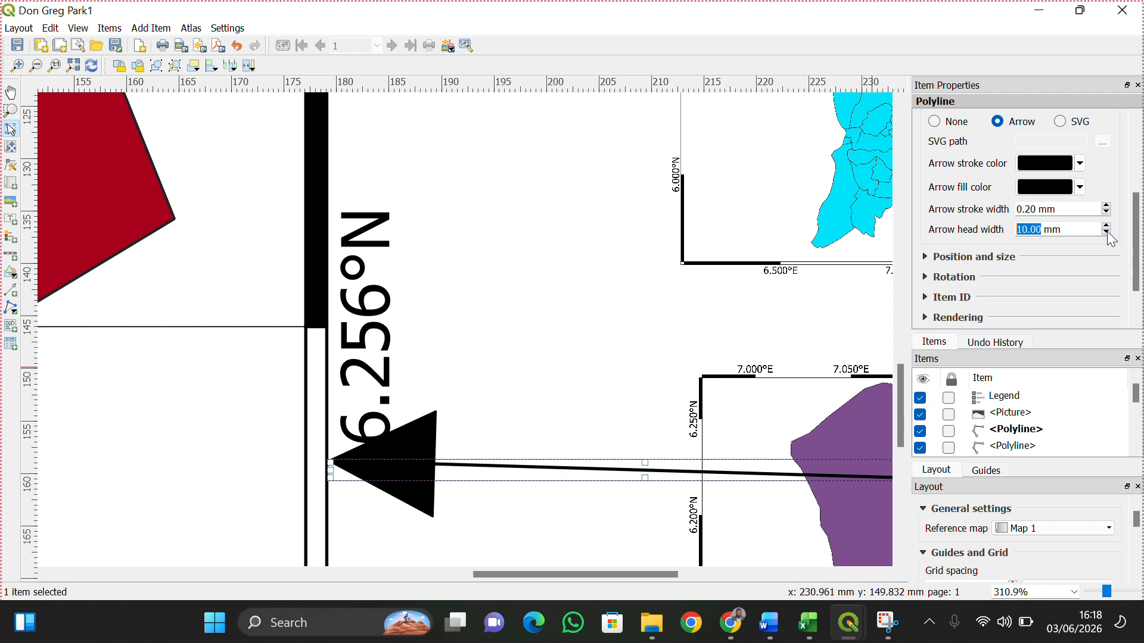
left_click(1107, 234)
left_click(1106, 234)
left_click(1107, 234)
left_click(1106, 234)
left_click(1106, 233)
left_click(1107, 234)
left_click(1106, 233)
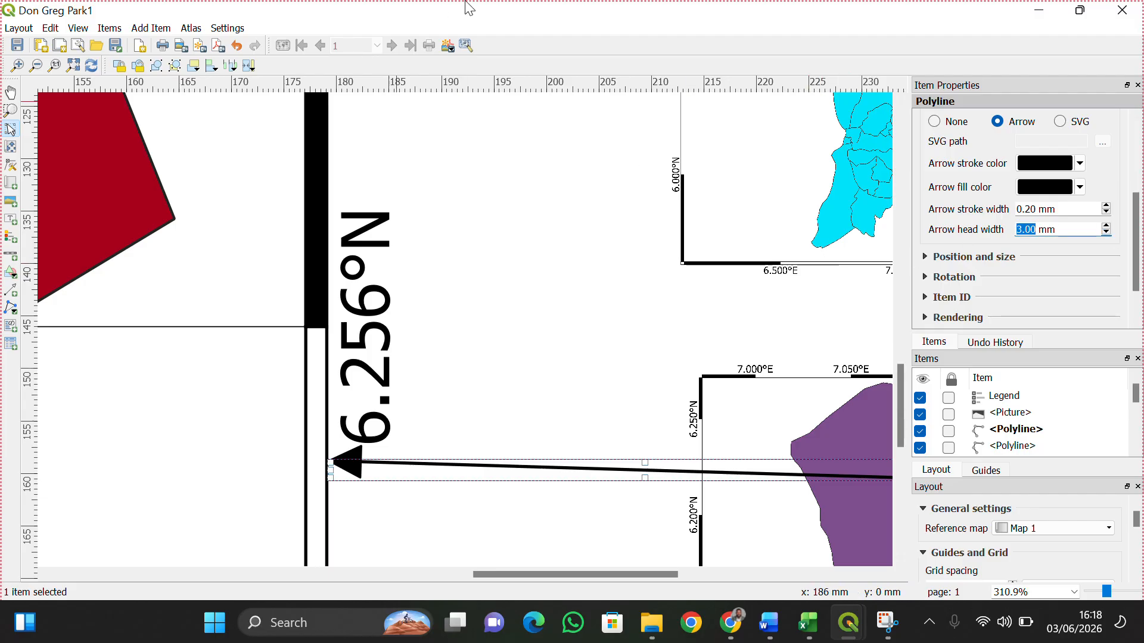
Add a scale bar for Map 1 and place it inside the lower-right corner of the Don Greg Park map.
left_click(73, 66)
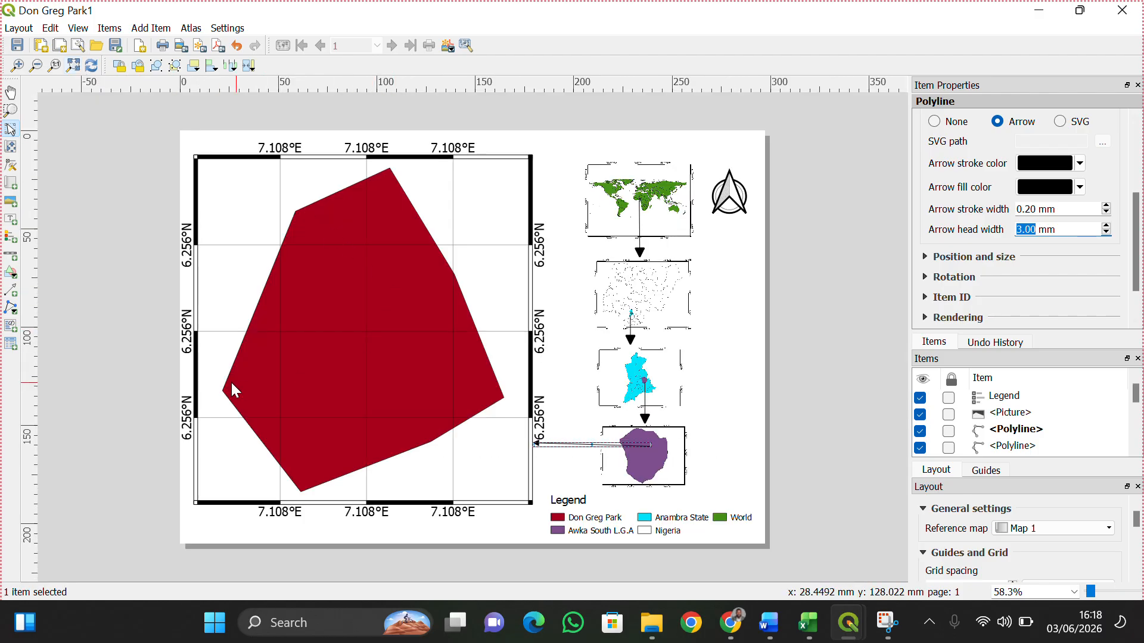
left_click(12, 257)
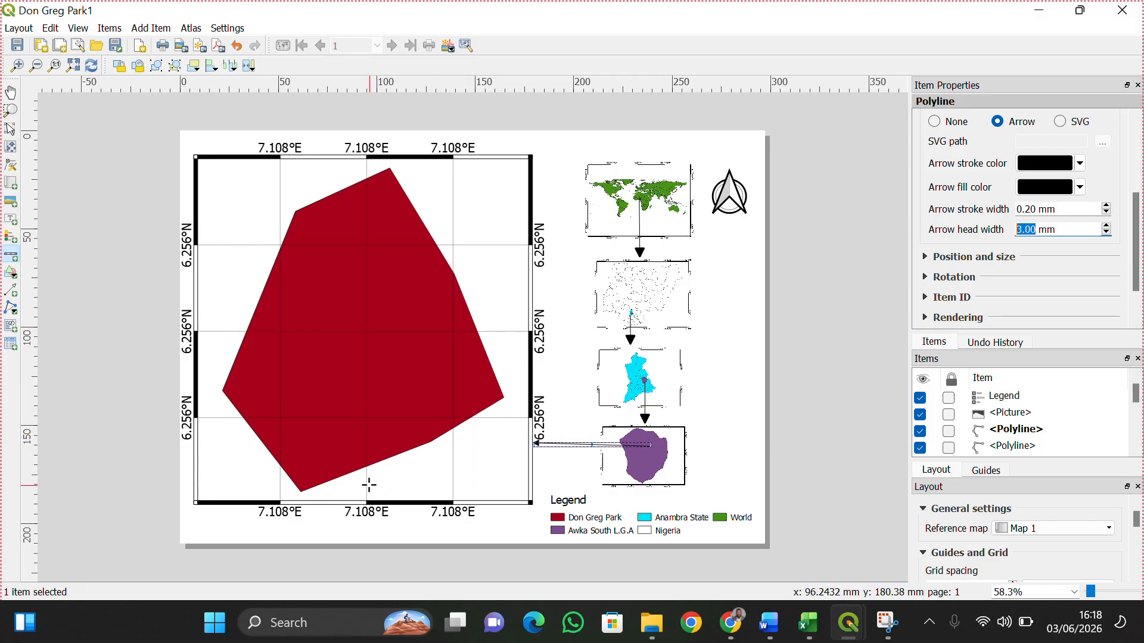
left_click(350, 488)
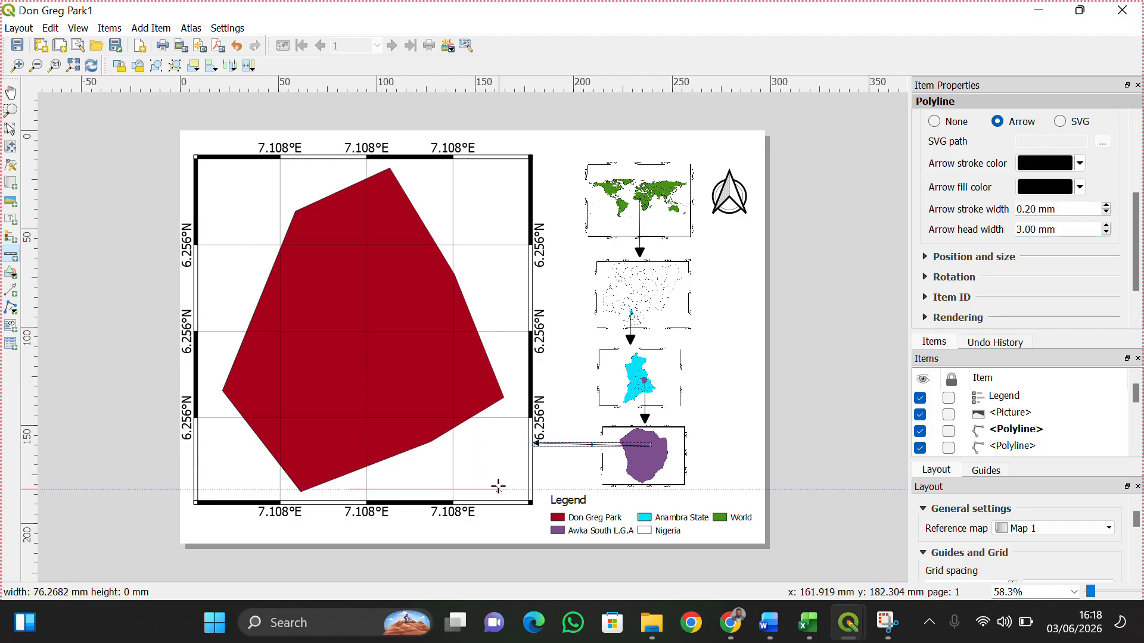
left_click_drag(499, 487, 499, 487)
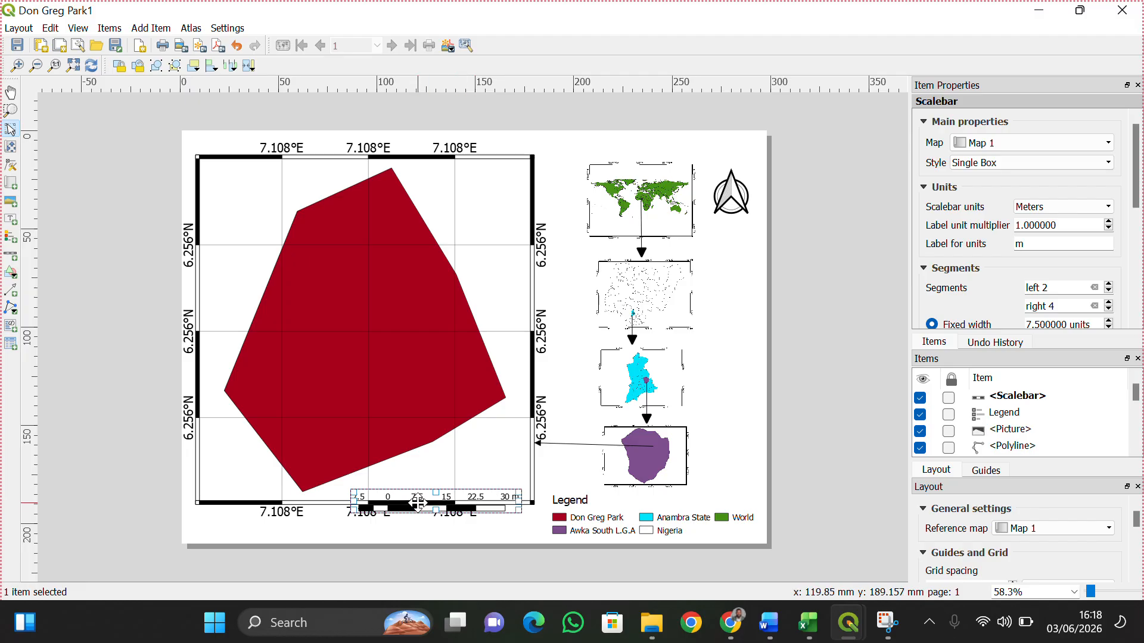
left_click_drag(419, 504, 421, 482)
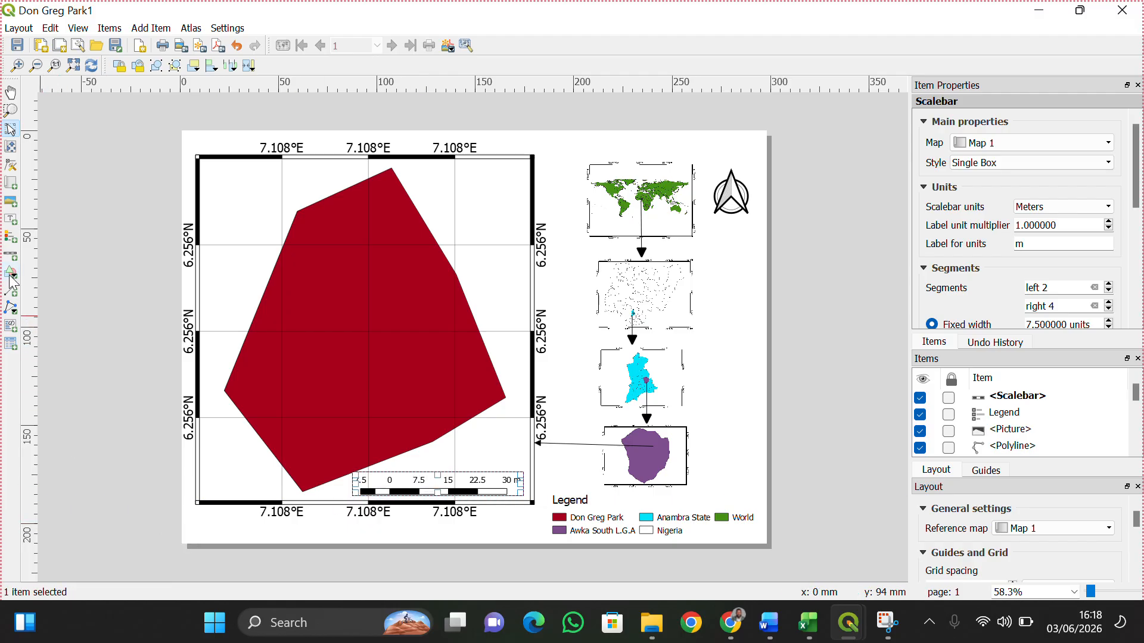
Add a text label below the main map, about 77 mm by 12 mm, reading "Map Of Don Greg Park".
left_click(10, 219)
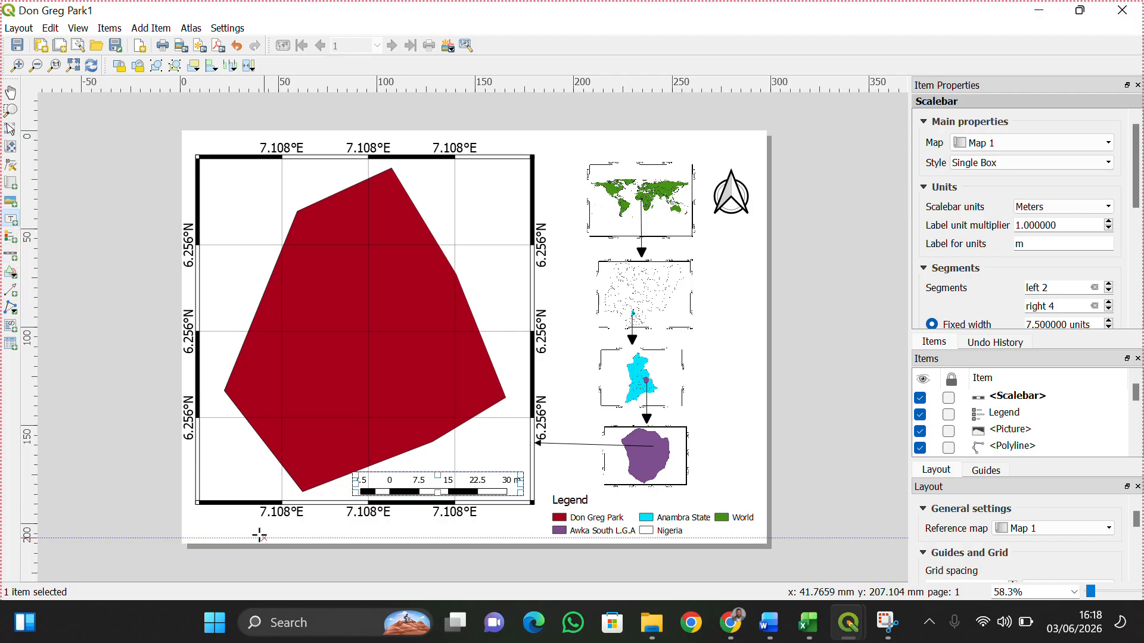
left_click(237, 532)
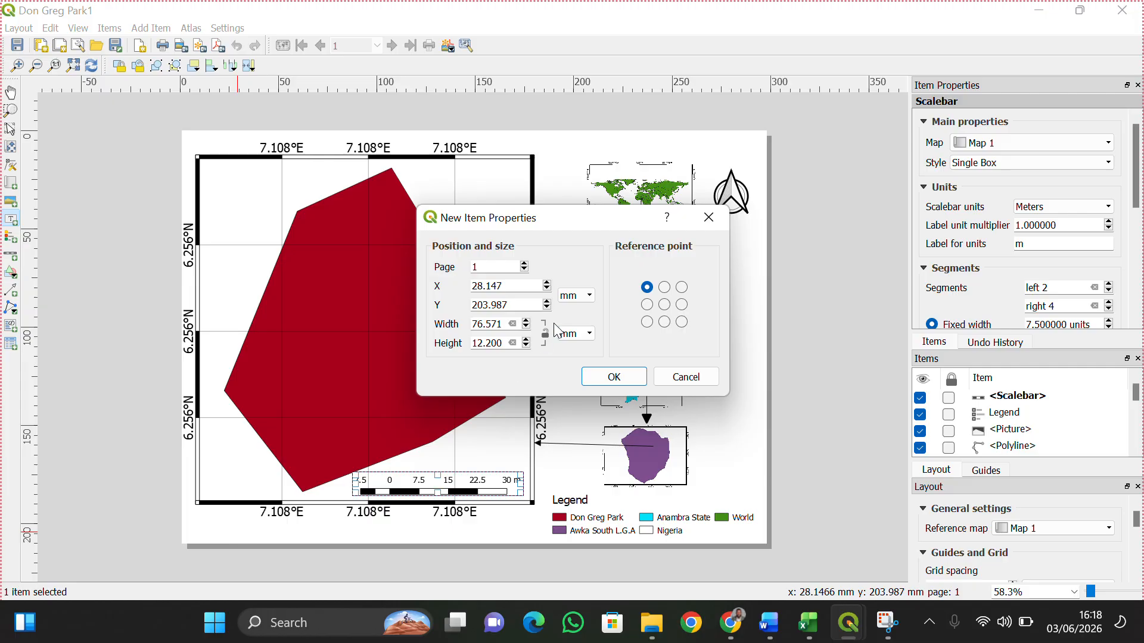
left_click(623, 380)
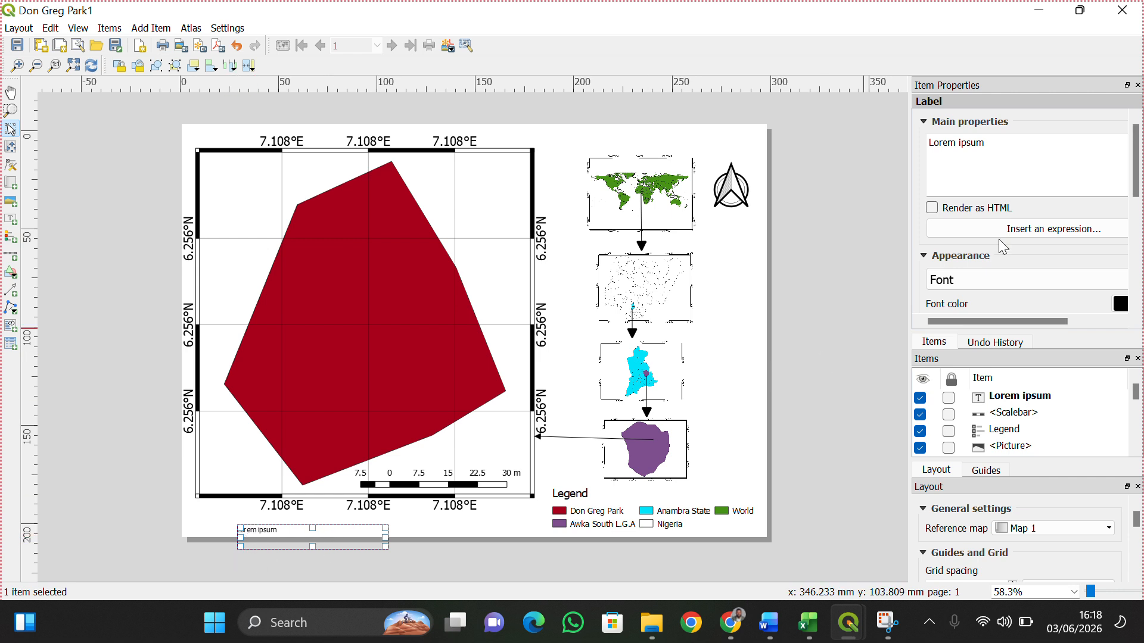
left_click(1072, 157)
key("ctrl+a")
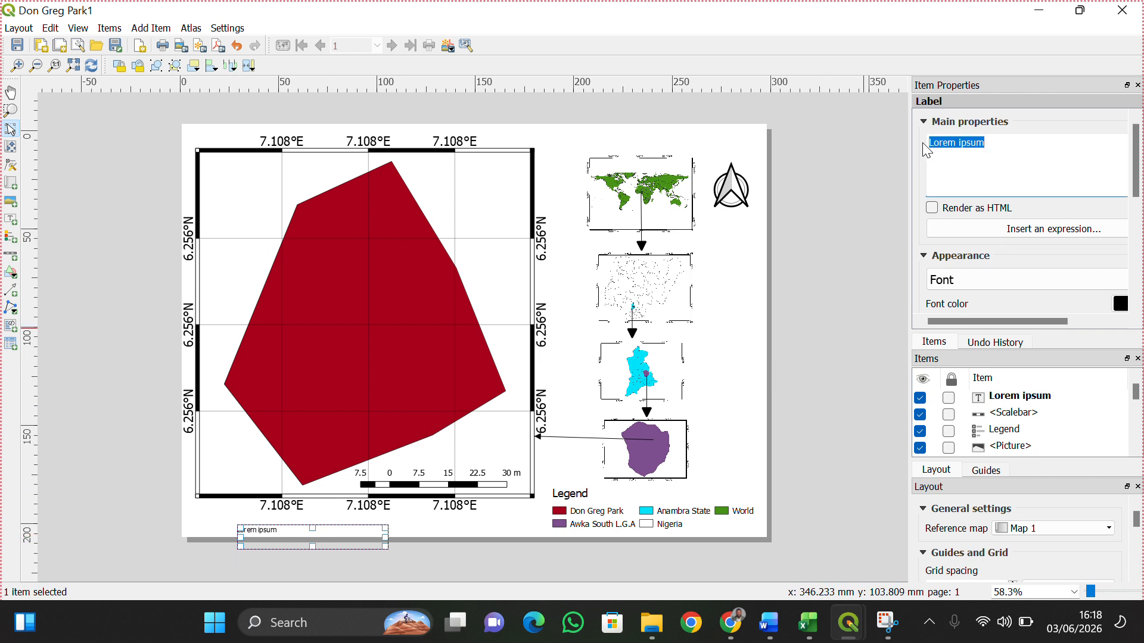
type("Ma")
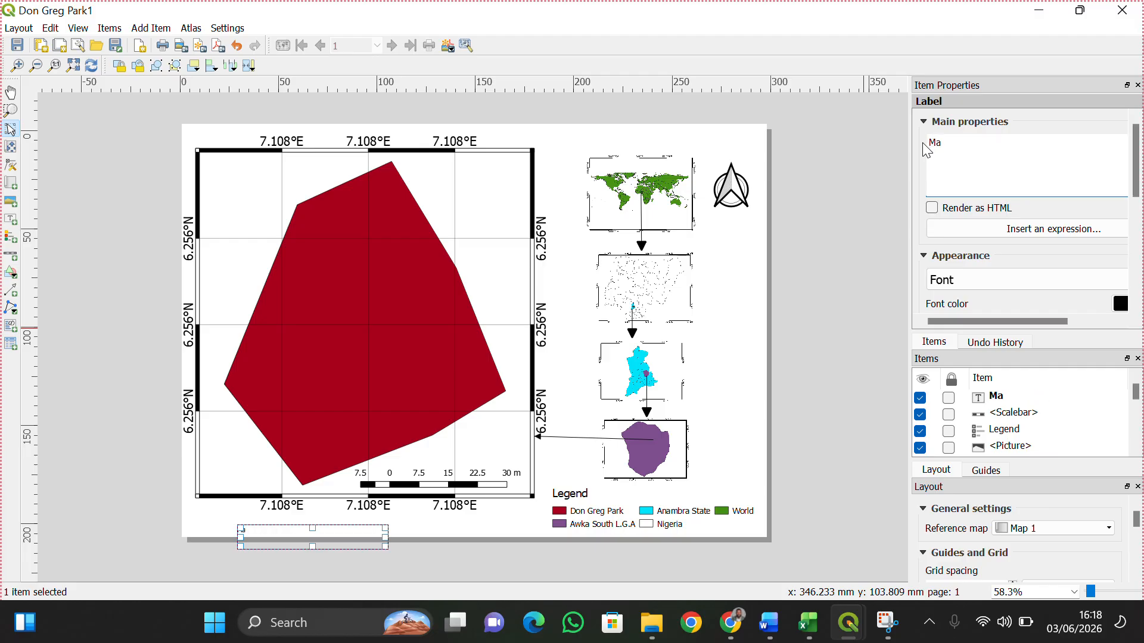
type("p Of Don Greg Park")
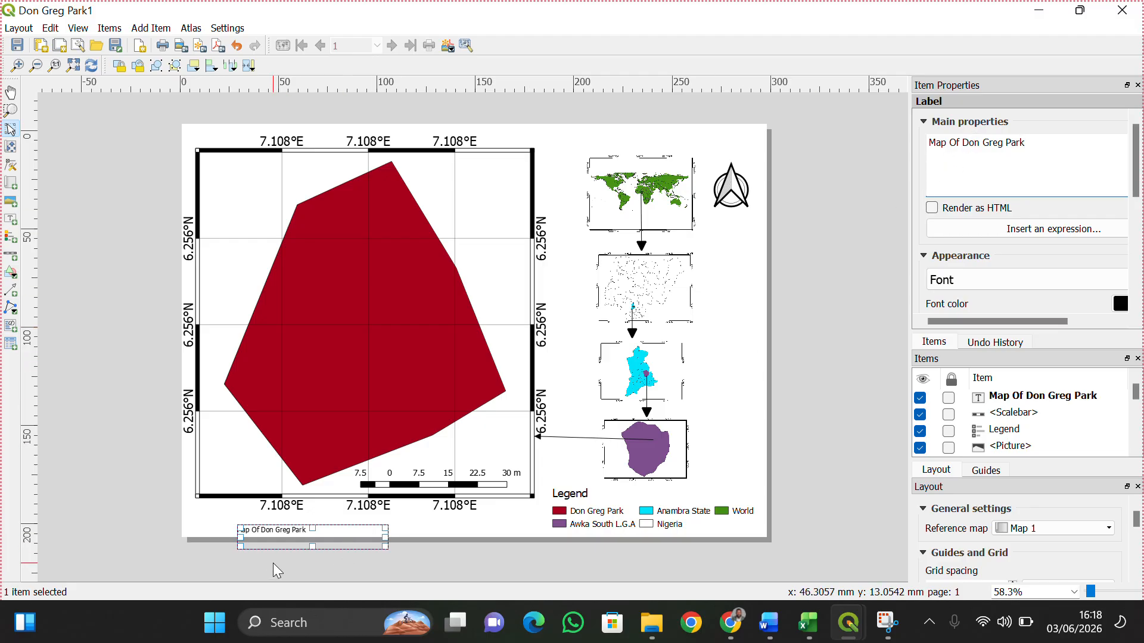
Format the "Map Of Don Greg Park" label text as bold, size 20.
left_click(979, 289)
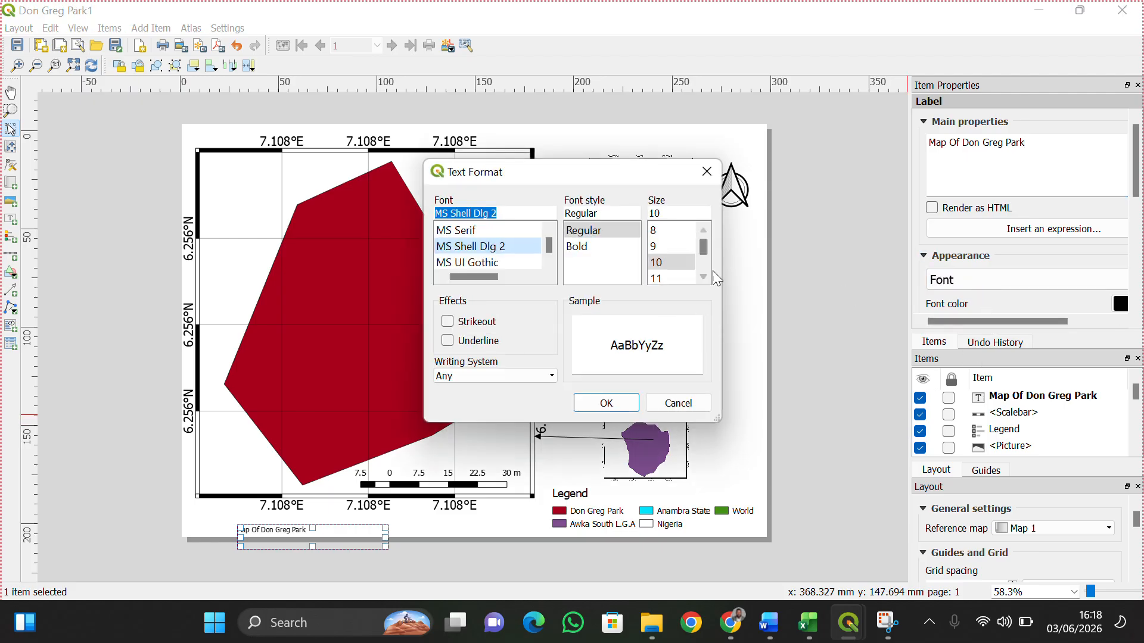
left_click_drag(703, 248, 704, 256)
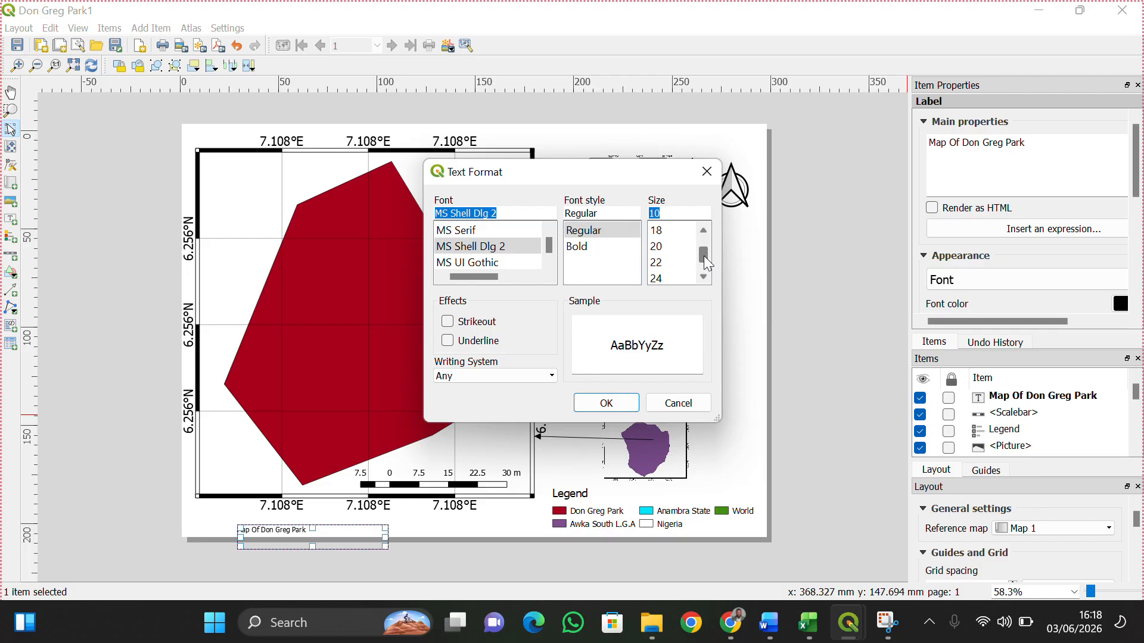
left_click(660, 246)
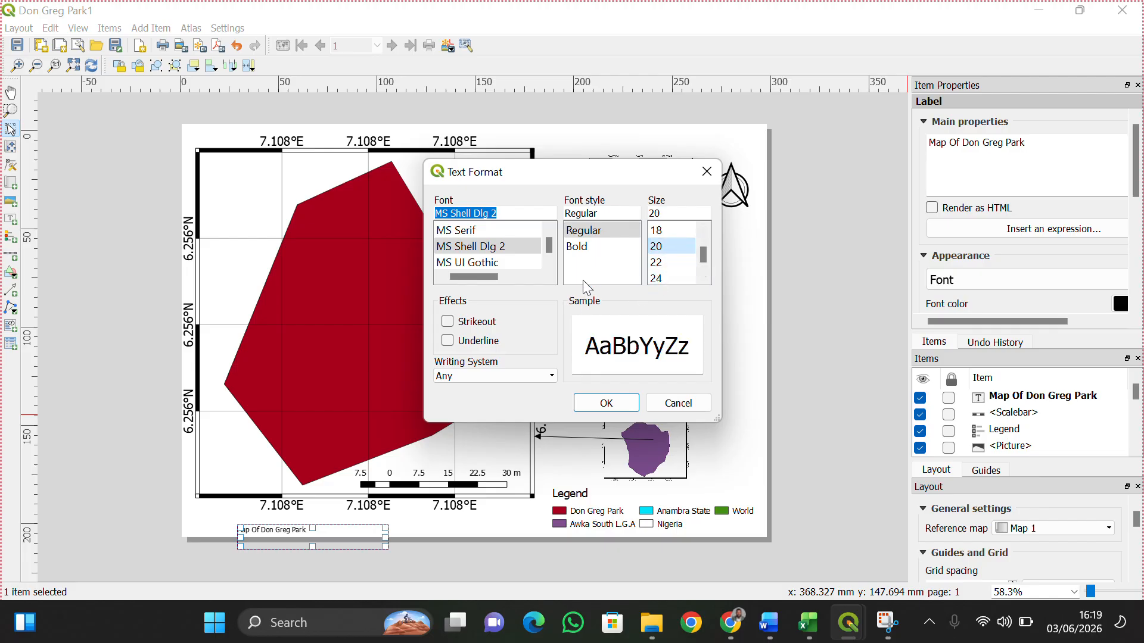
left_click(581, 247)
left_click(621, 408)
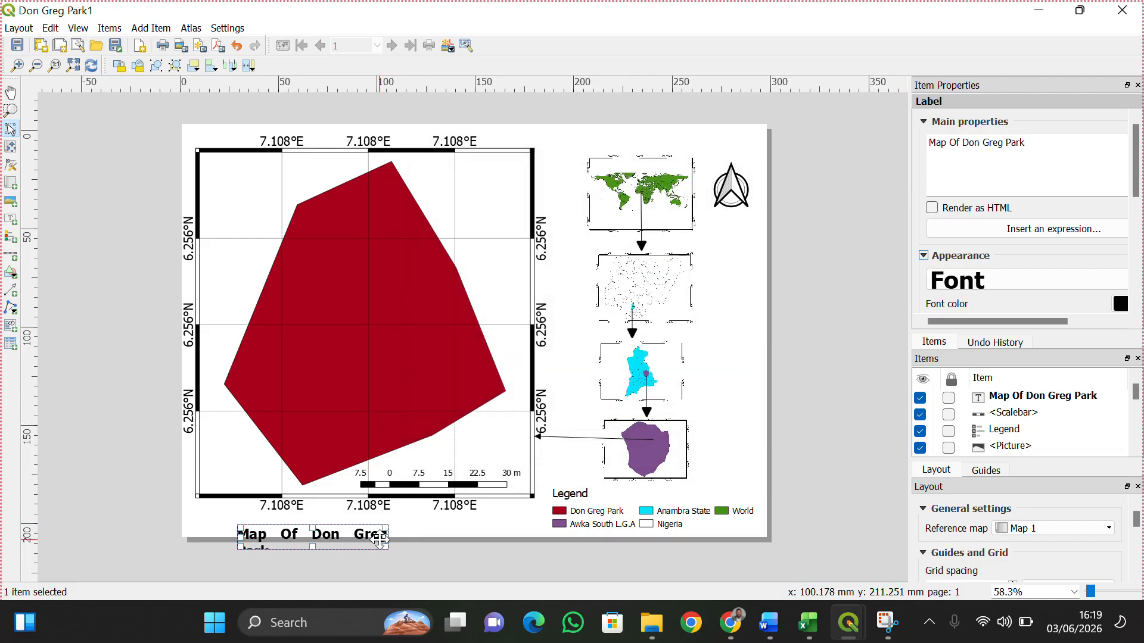
Widen the title label to fit its text on one line and move it up onto the page, just below the main map.
left_click(389, 538)
left_click(383, 535)
left_click_drag(386, 535, 451, 535)
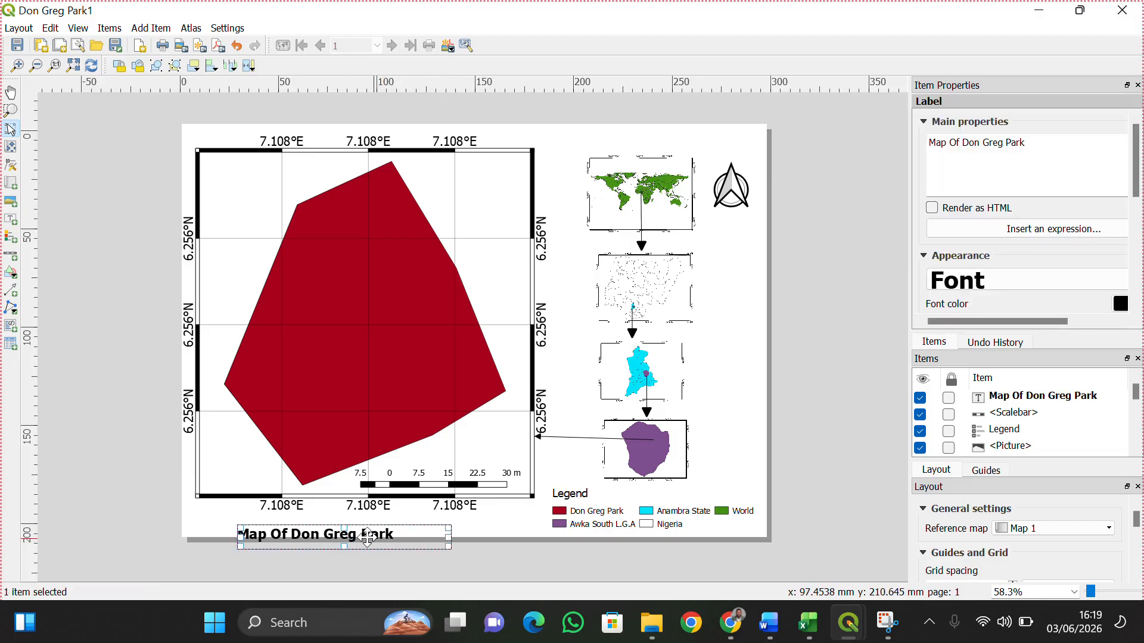
mouse_move(343, 538)
left_mouse_down()
mouse_move(349, 520)
mouse_move(350, 530)
left_mouse_up()
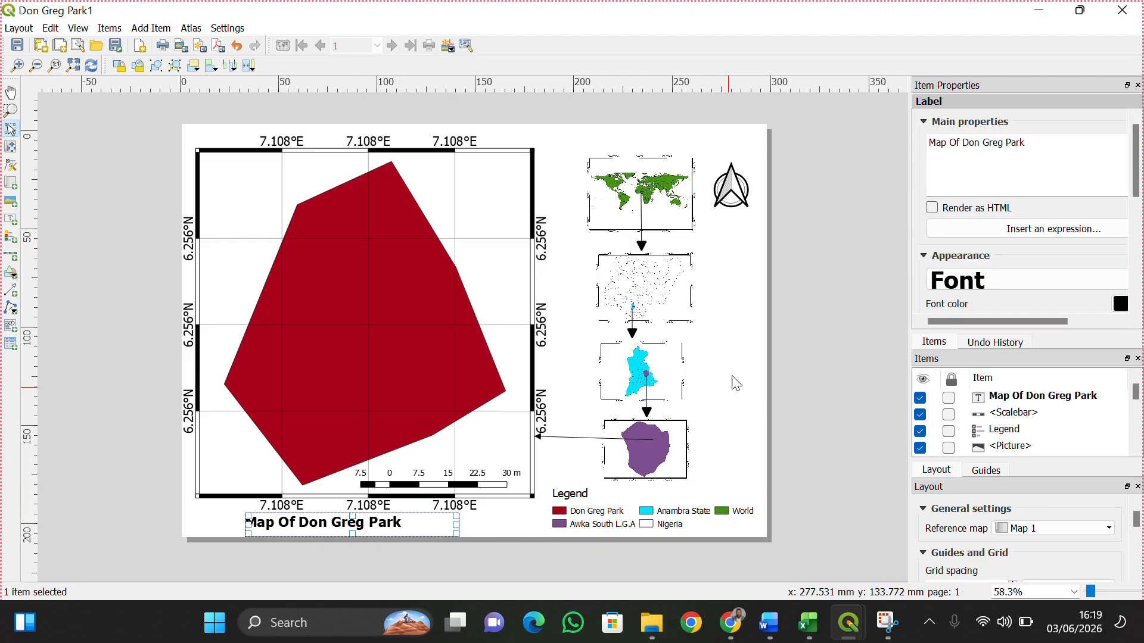
left_click(852, 287)
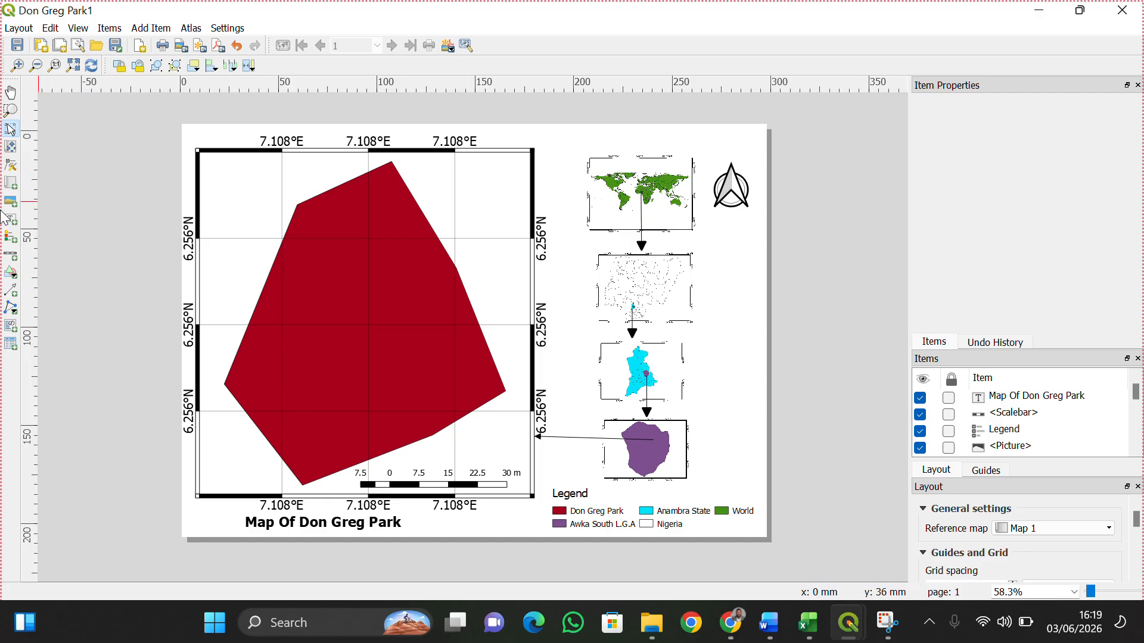
Draw a rectangle about 295 mm by 207 mm around all the layout contents, just inside the page edges.
left_click(12, 274)
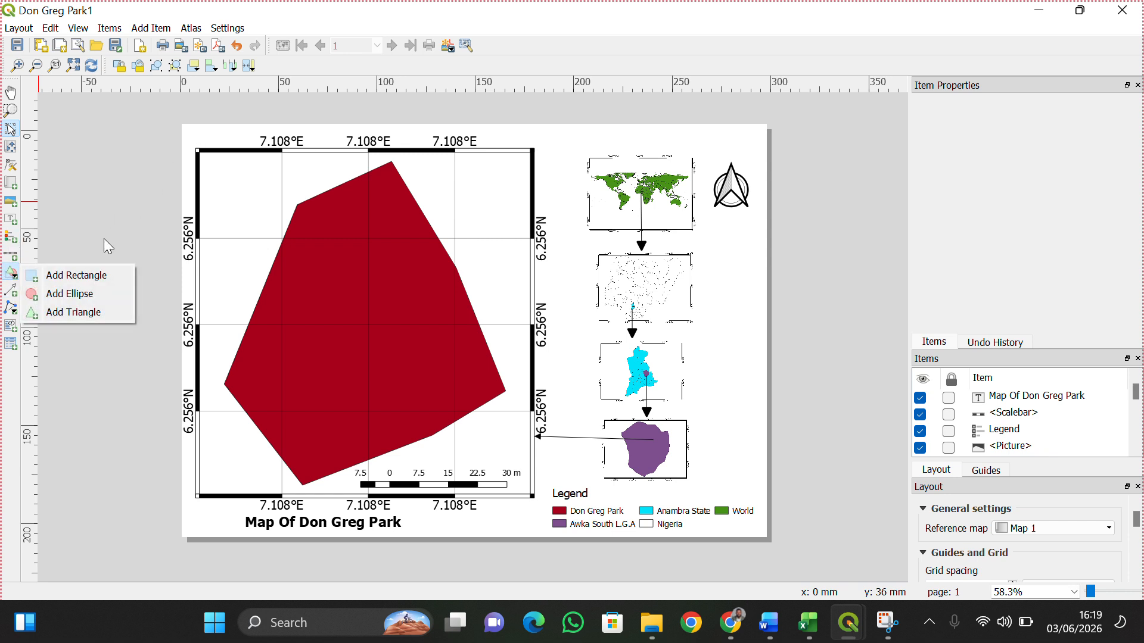
left_click(93, 275)
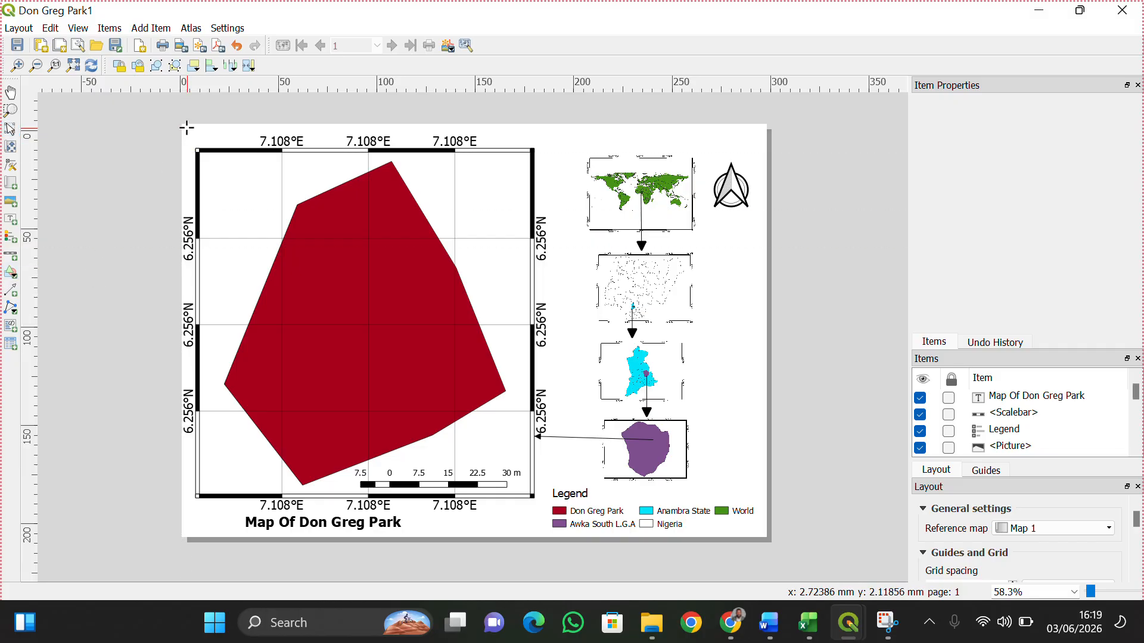
left_click_drag(184, 129, 763, 537)
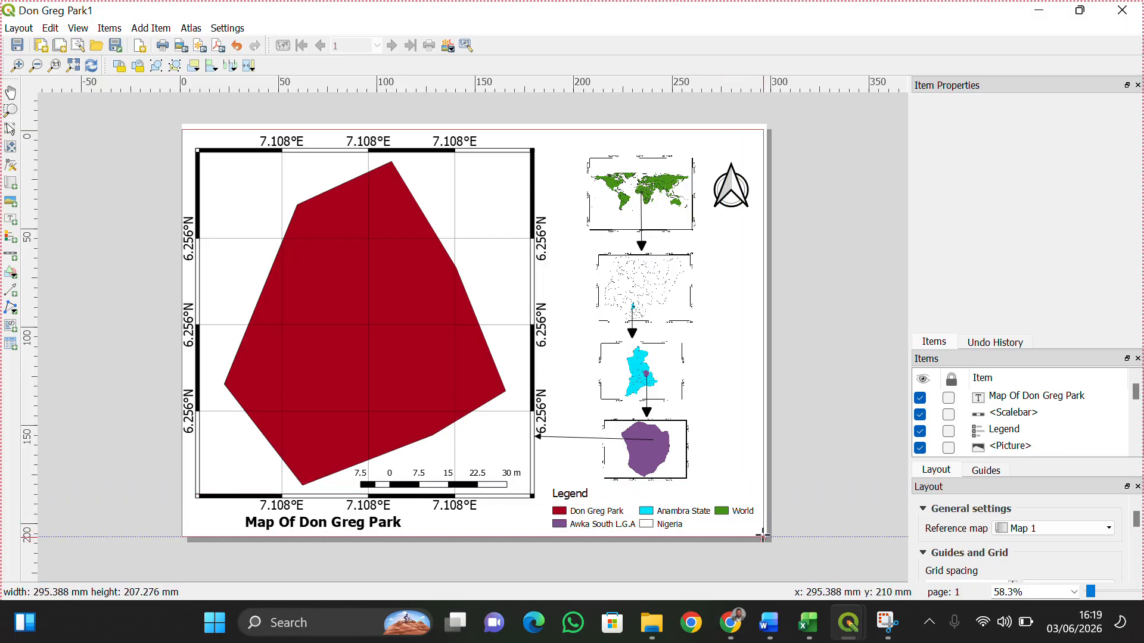
left_click_drag(764, 536, 763, 535)
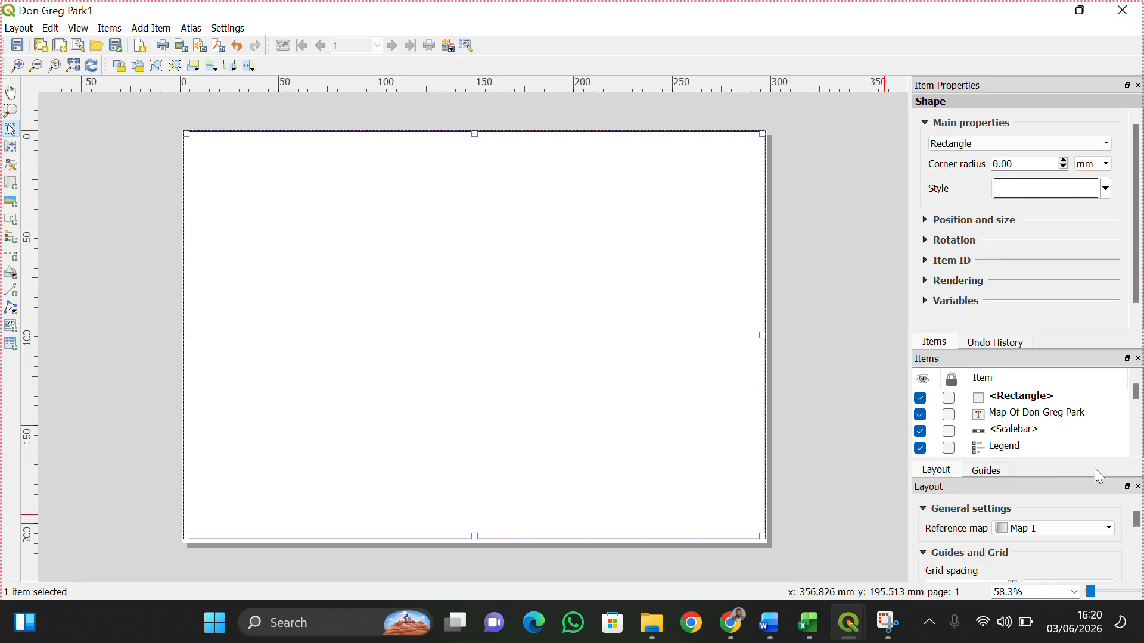
Make the border rectangle's simple fill transparent so that only its black outline covers the layout.
left_click(1106, 189)
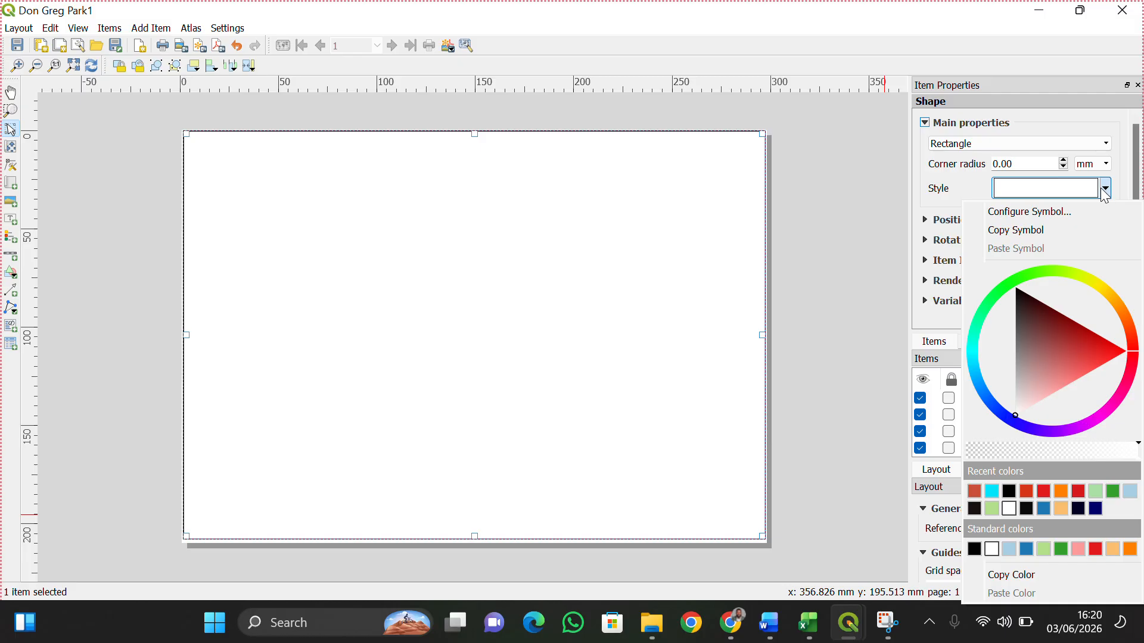
left_click(950, 201)
left_click(1083, 188)
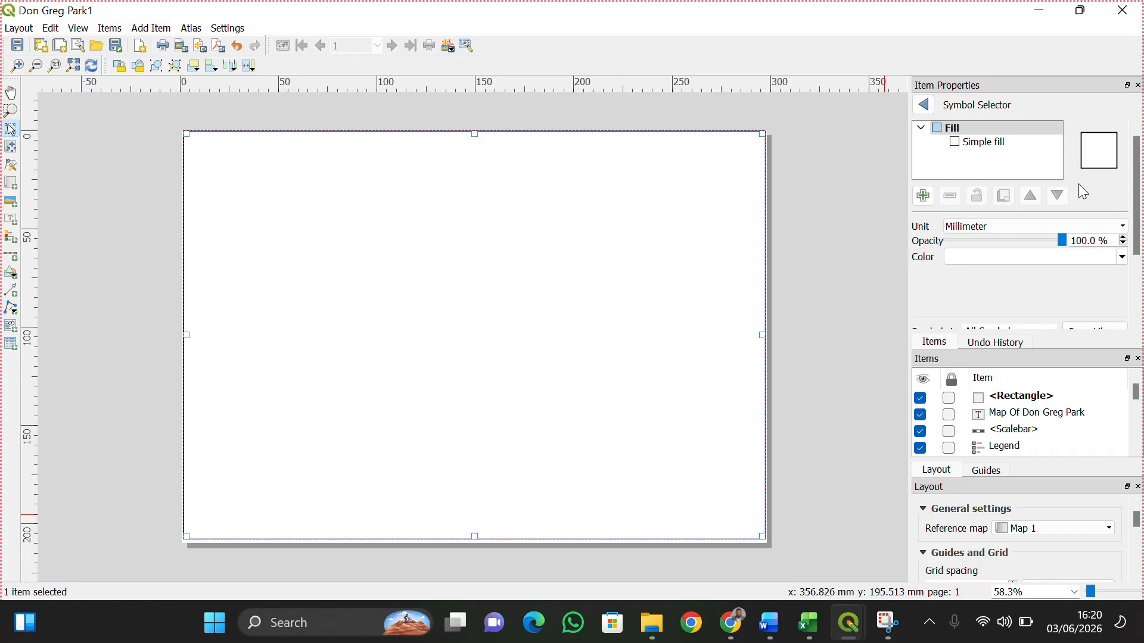
left_click(980, 147)
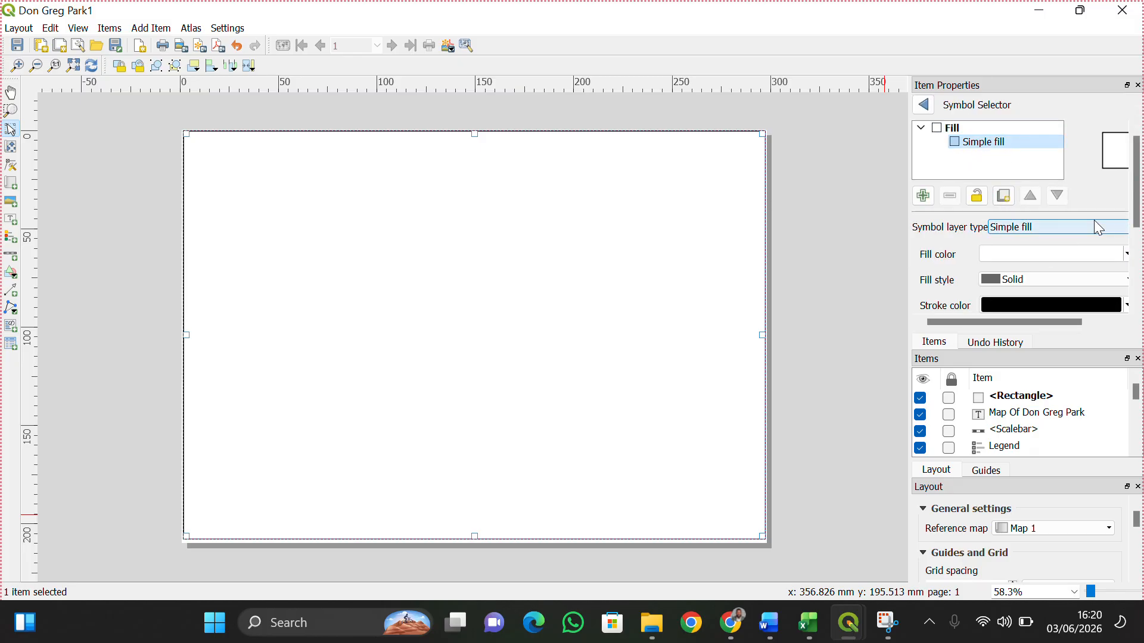
left_click(1128, 260)
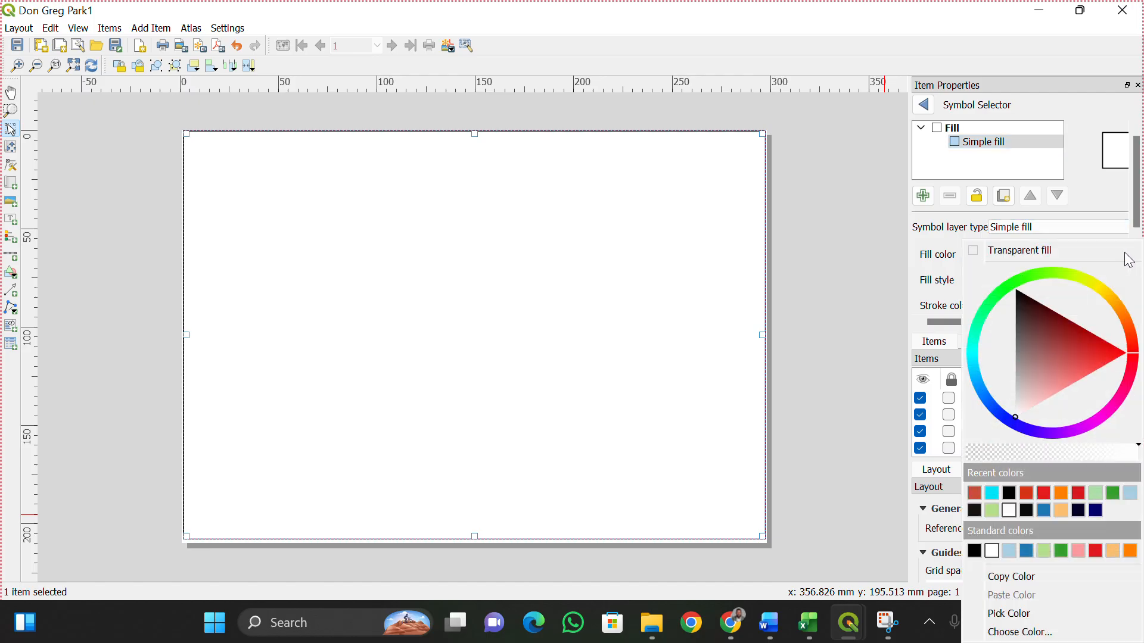
left_click(1098, 249)
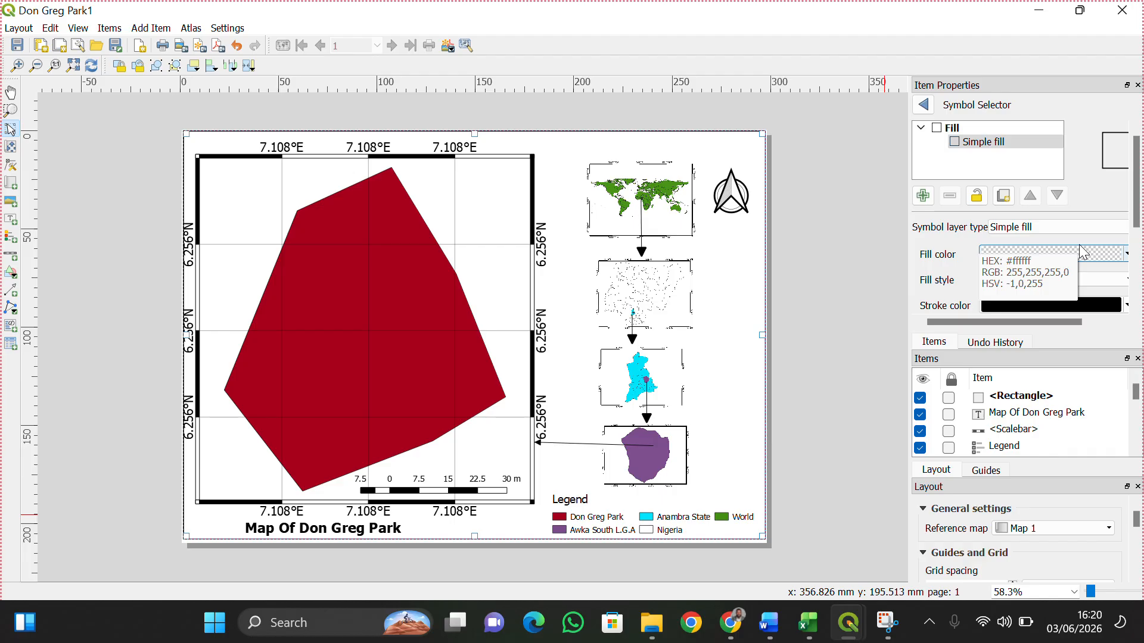
left_click(519, 99)
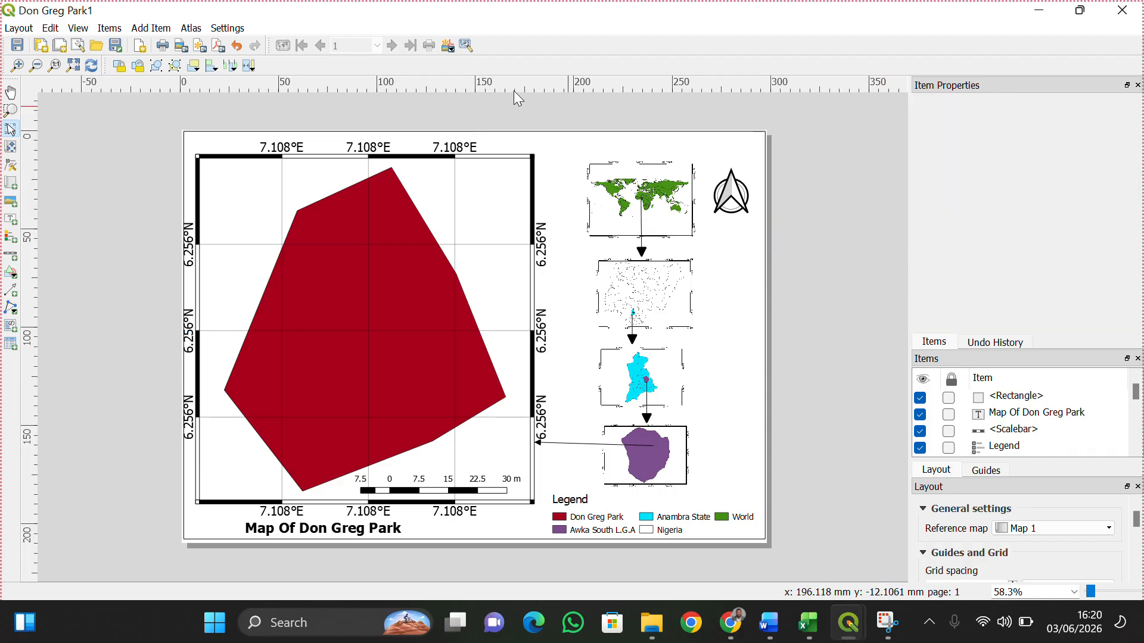
Export the layout as a JPEG image named "Map of Don Greg Park" in the FOW 212 Practical folder.
left_click(19, 28)
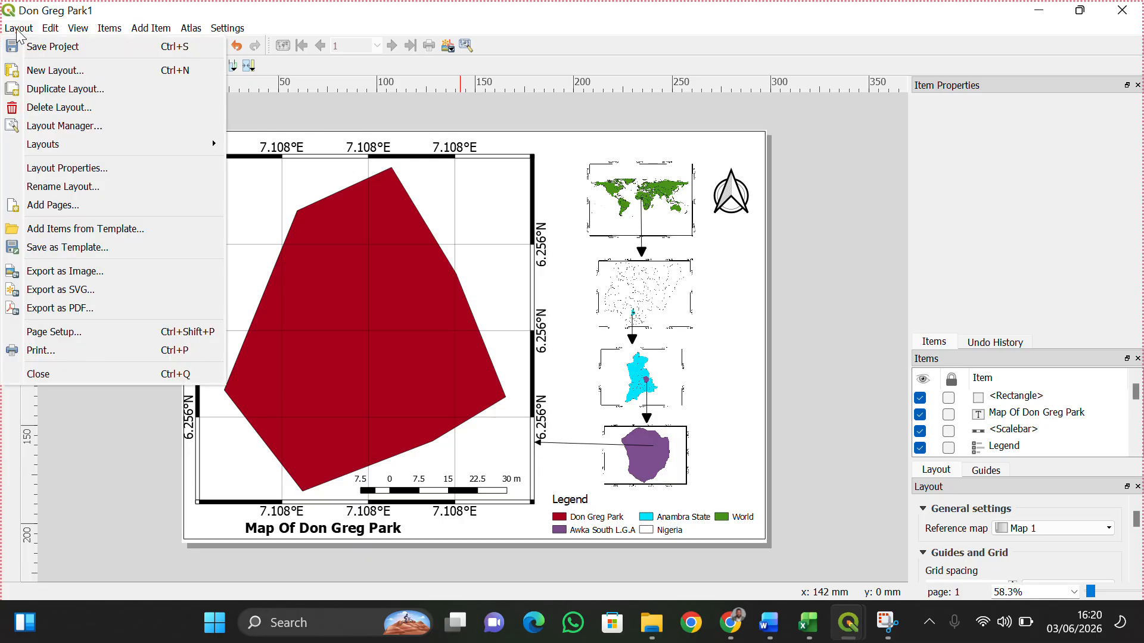
left_click(15, 275)
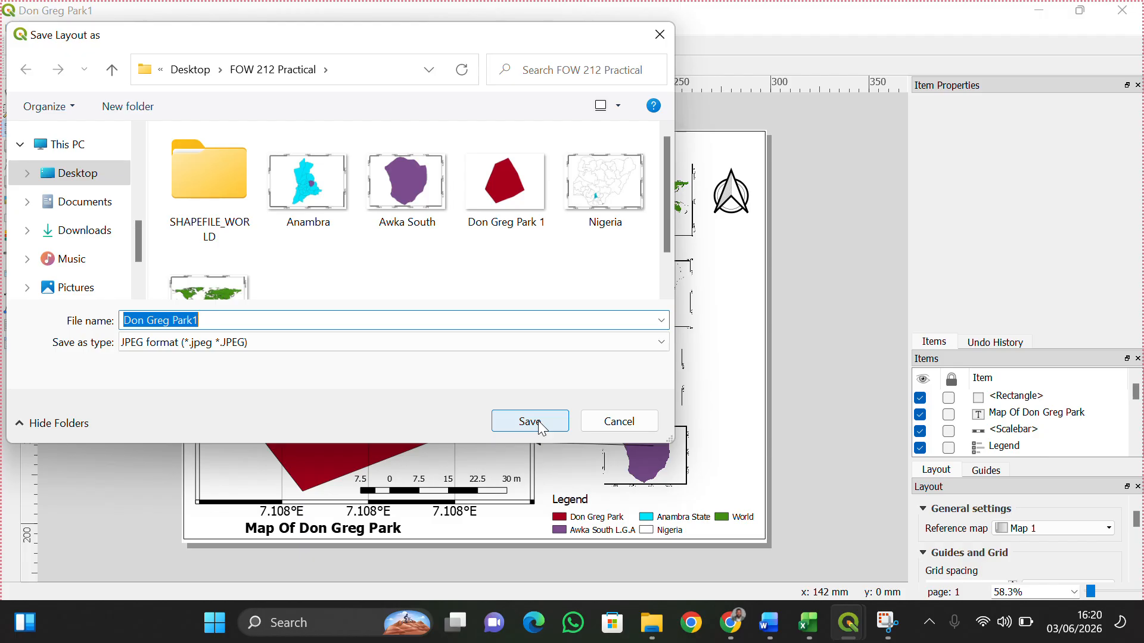
left_click(294, 319)
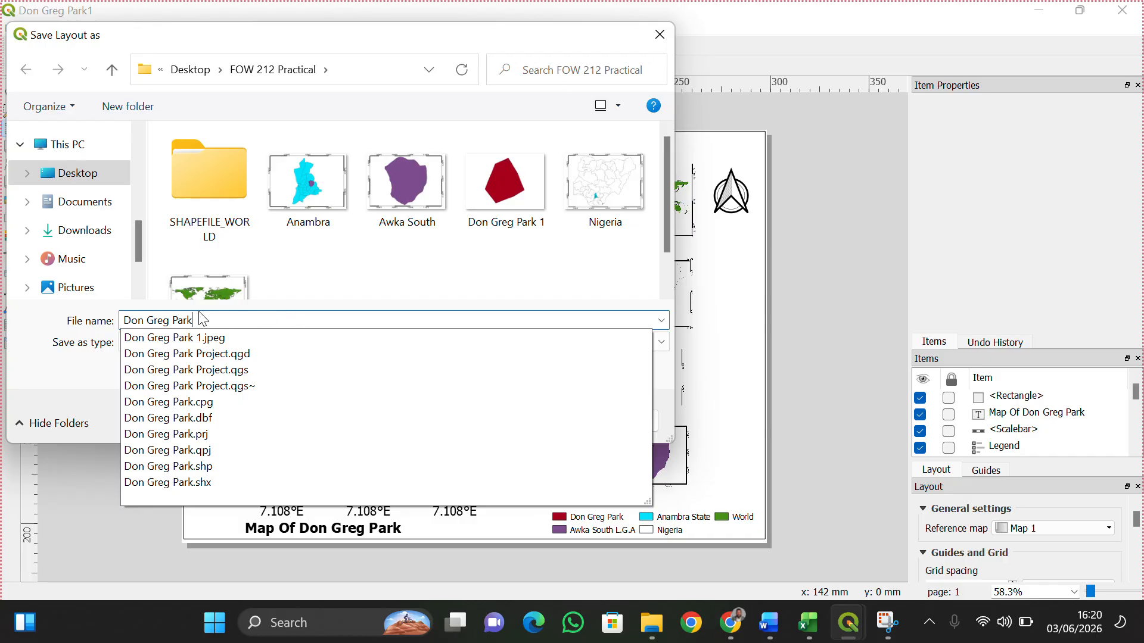
left_click(127, 321)
type("Map of")
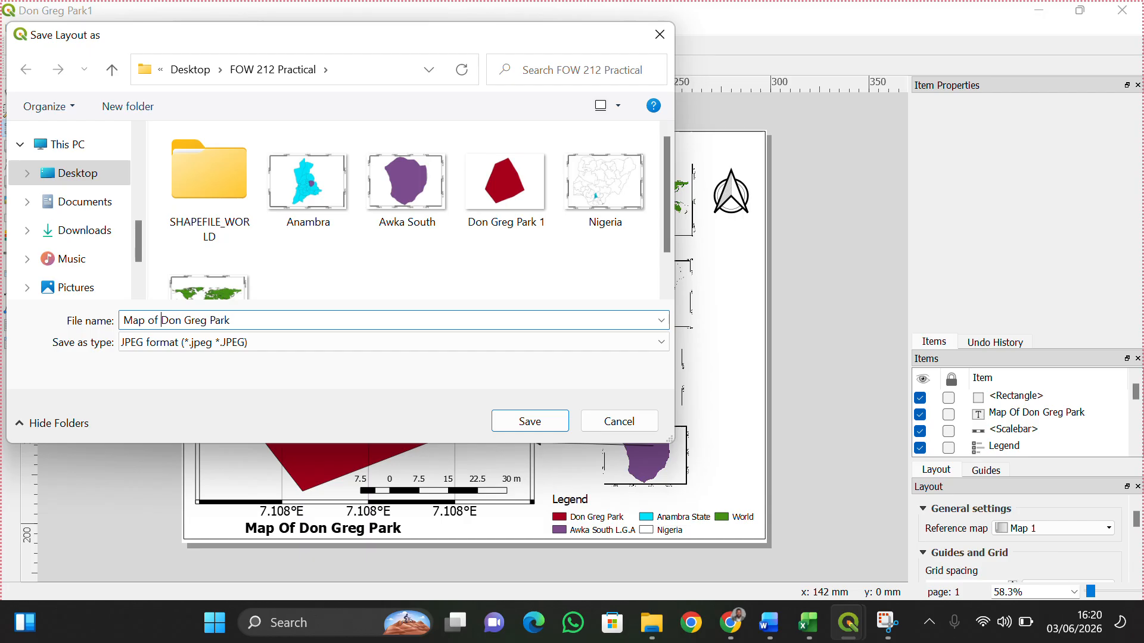
left_click(523, 425)
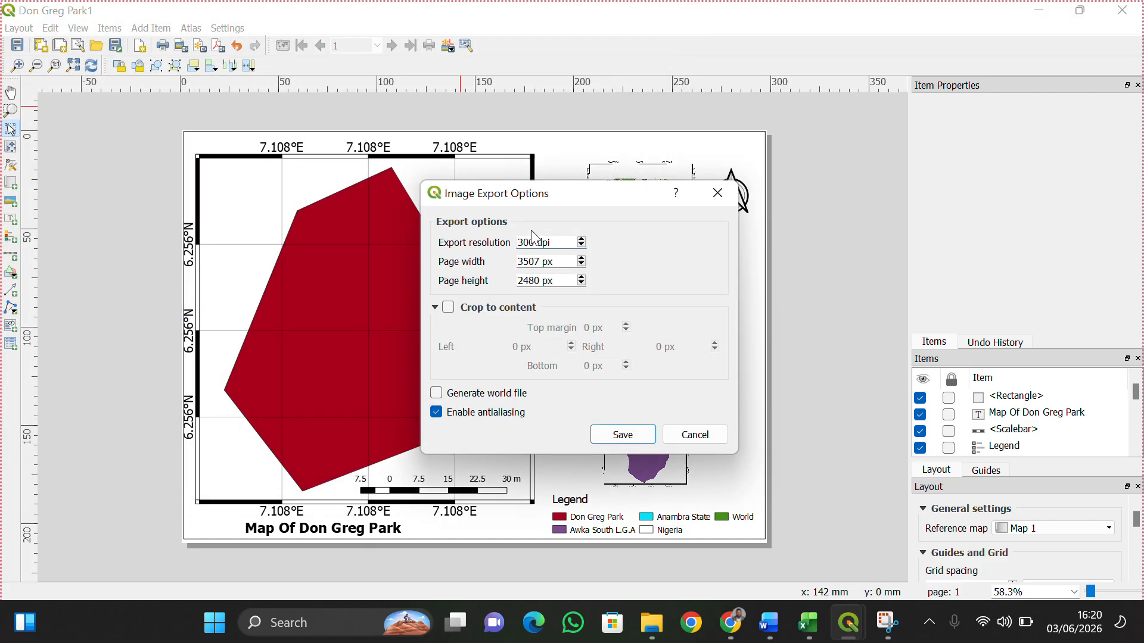
Set the image export resolution to 600 dpi and complete the export.
left_click(526, 241)
key("BackSpace")
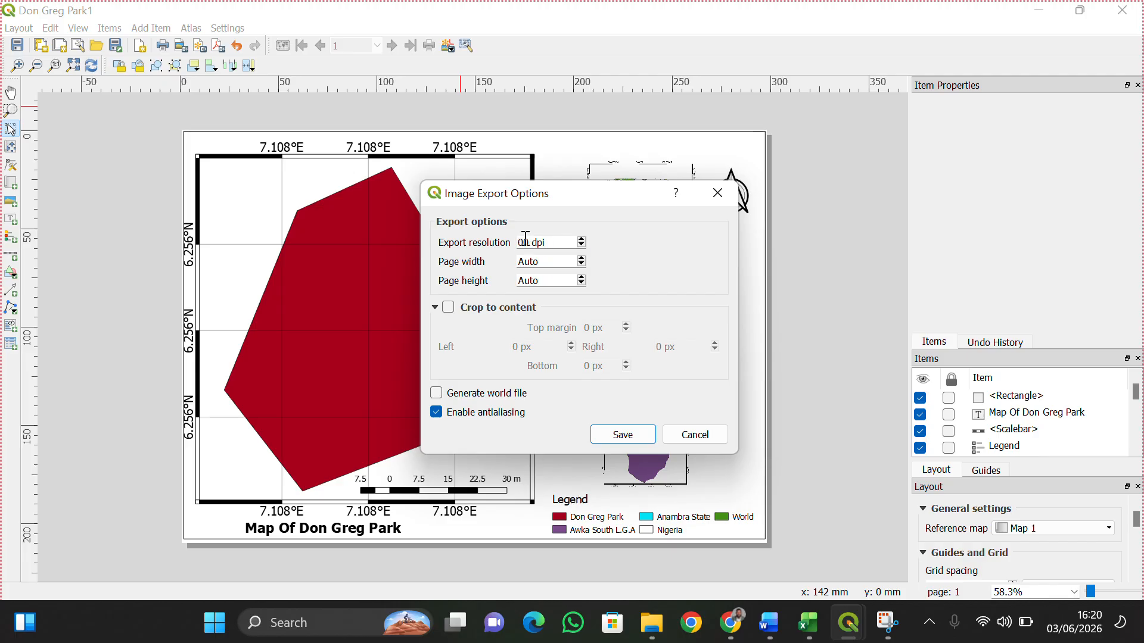
type("6")
left_click(617, 432)
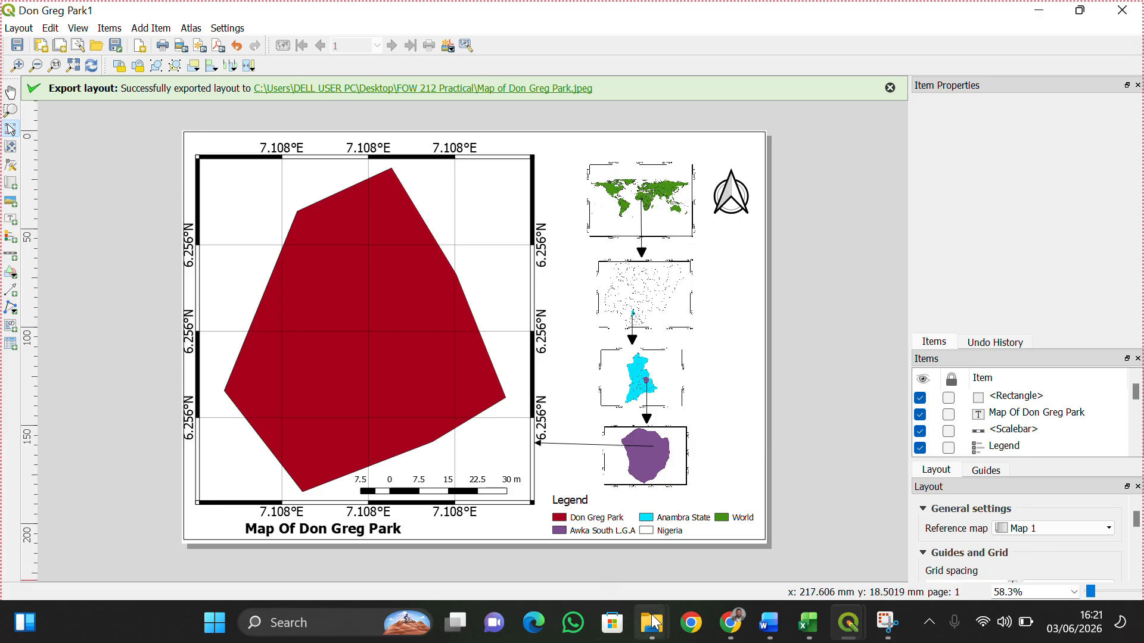
Switch to File Explorer, open the exported "Map of Don Greg Park" JPEG to inspect it full size, and minimize the viewer.
mouse_move(653, 623)
left_click(888, 536)
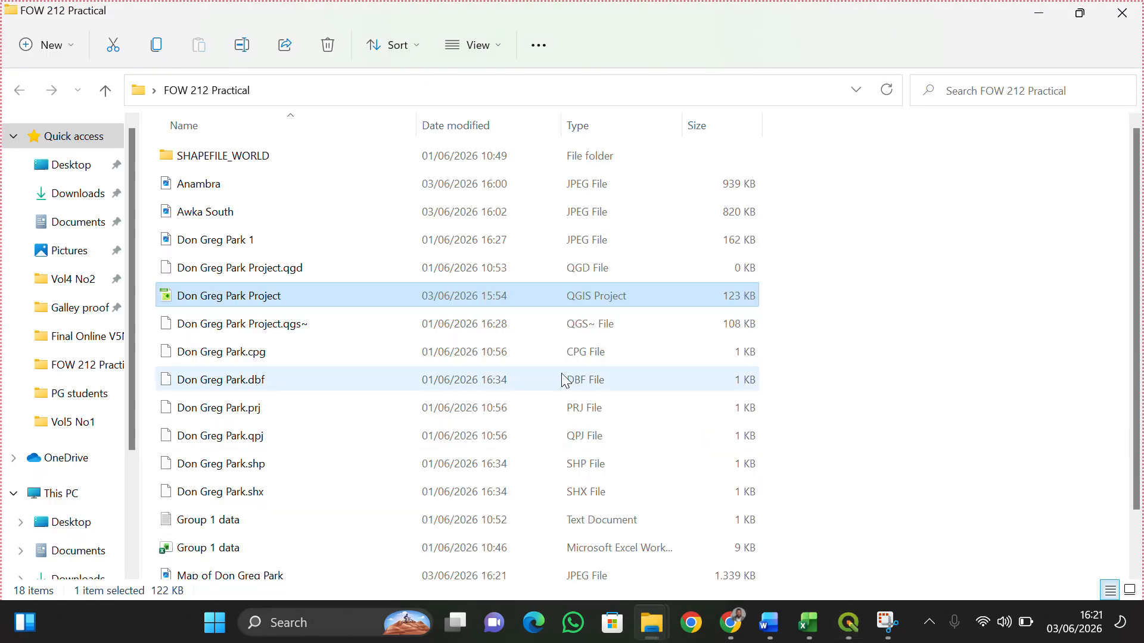
scroll(262, 294, "down", 1)
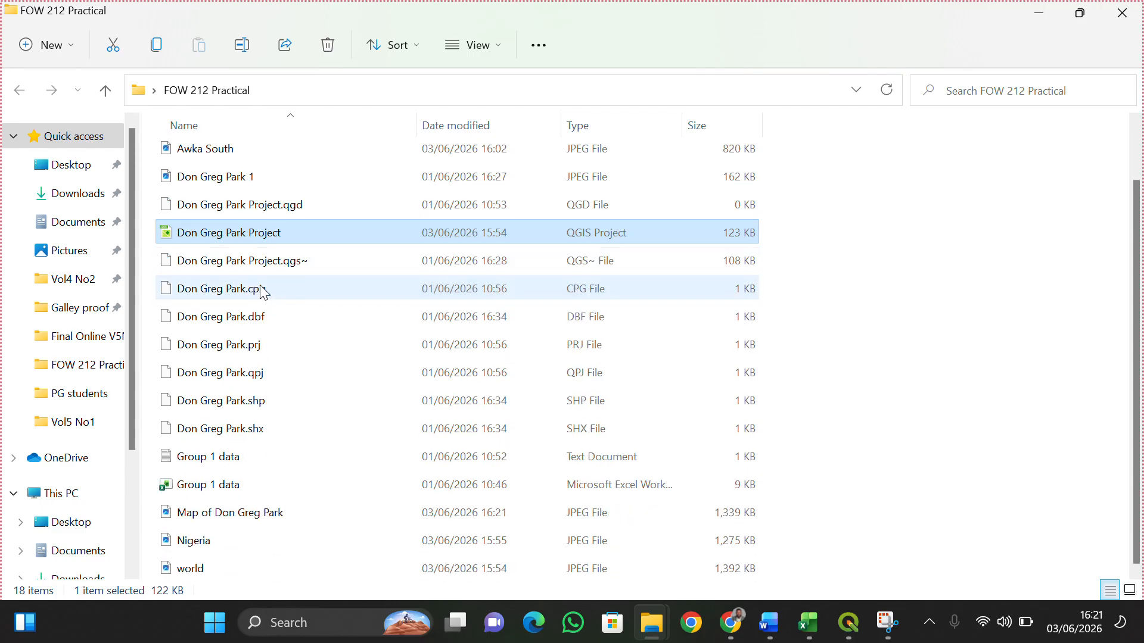
left_click(210, 513)
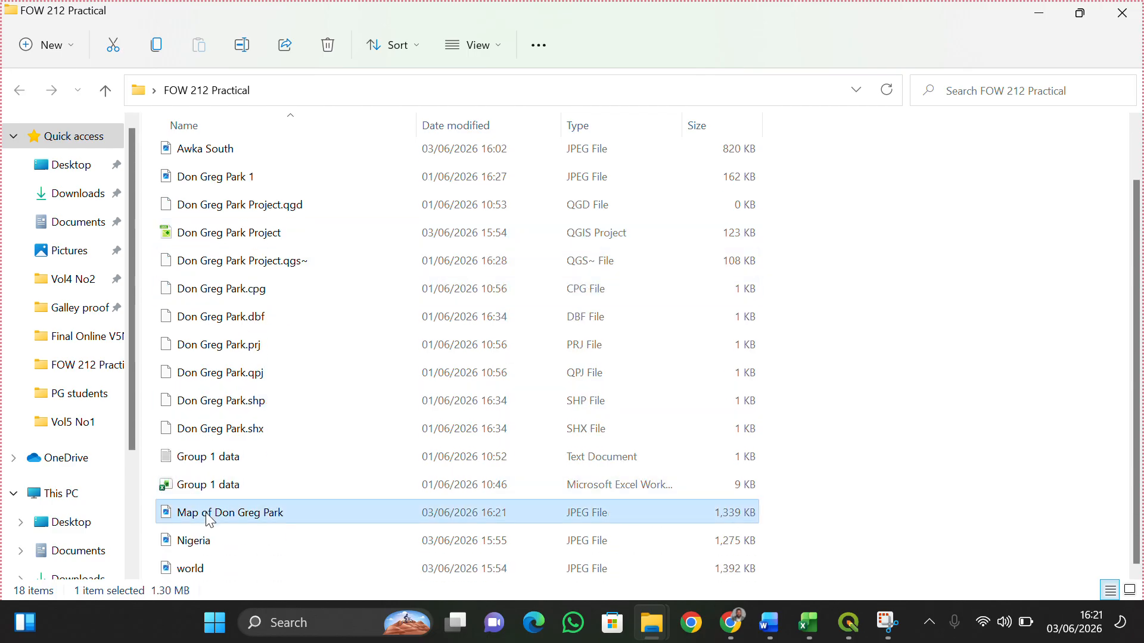
double_click(208, 513)
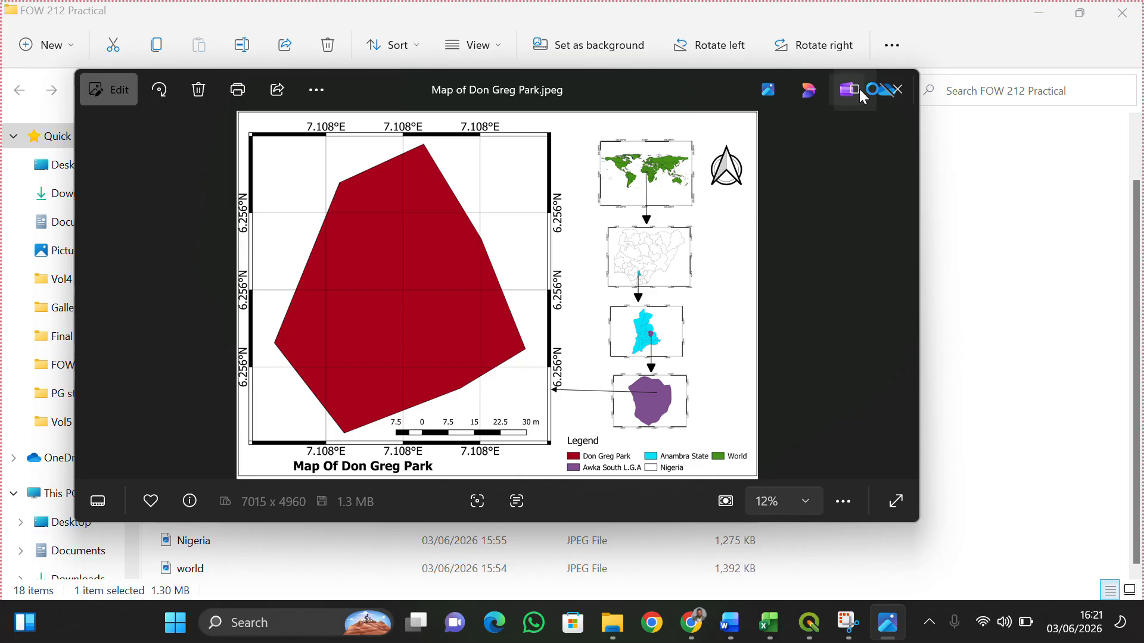
left_click(859, 87)
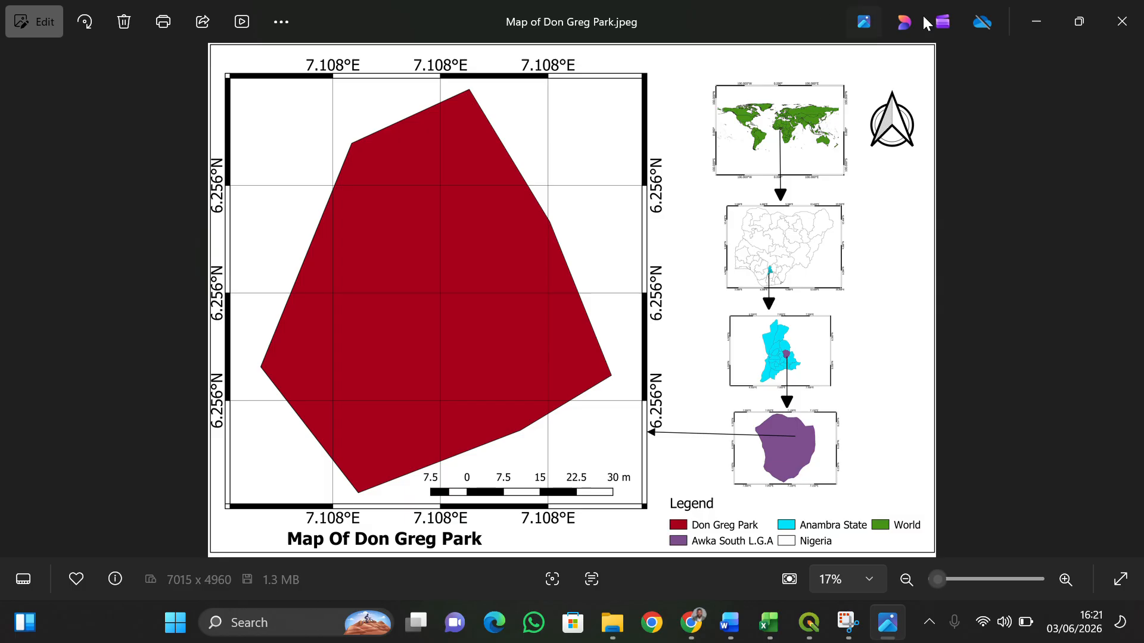
left_click(1079, 22)
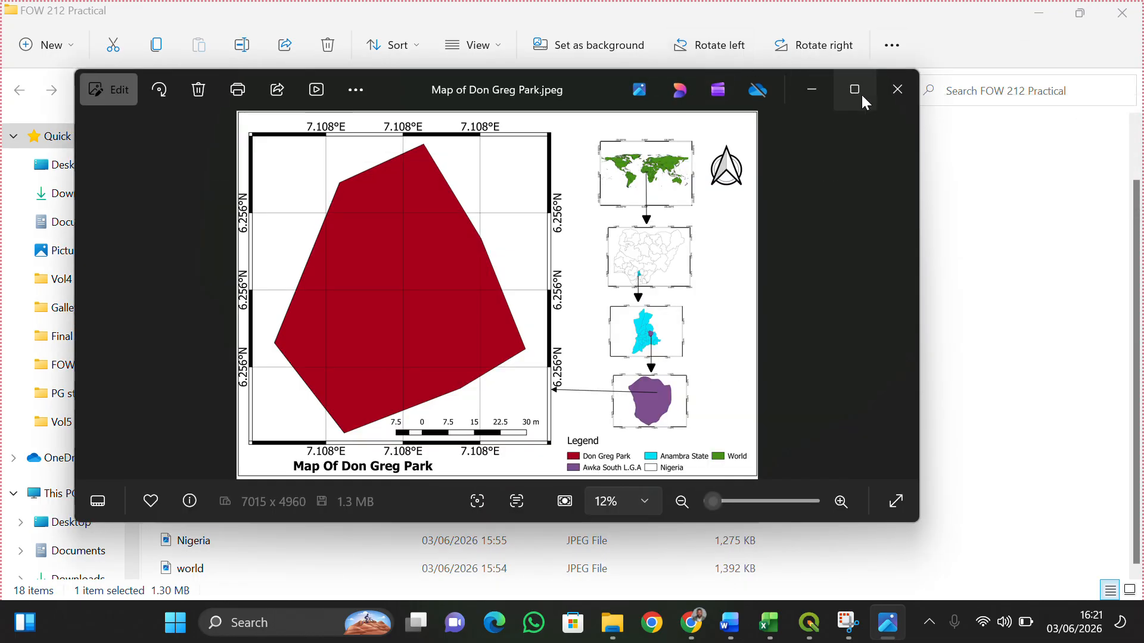
mouse_move(861, 96)
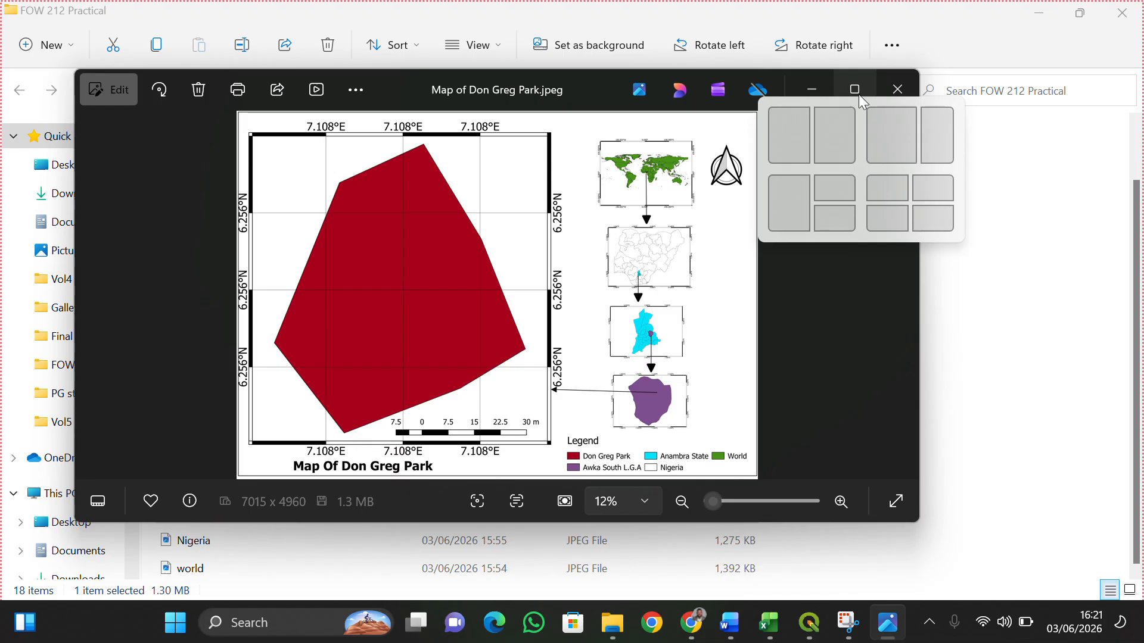
left_click(814, 88)
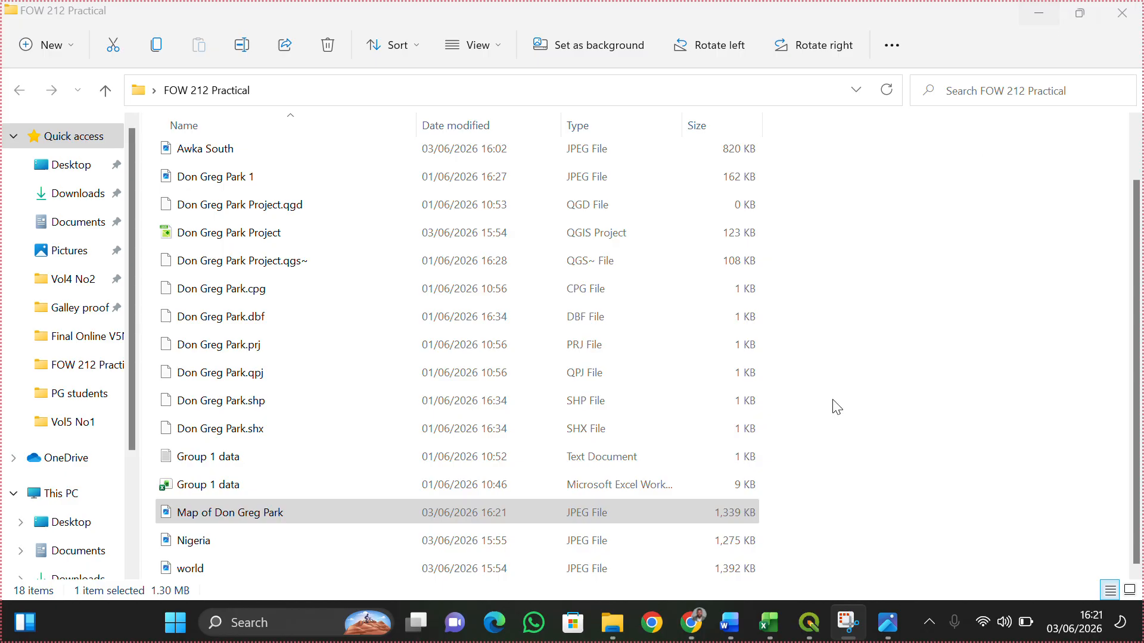
Switch to the main QGIS window of the Don Greg Park Project and save the project.
mouse_move(809, 622)
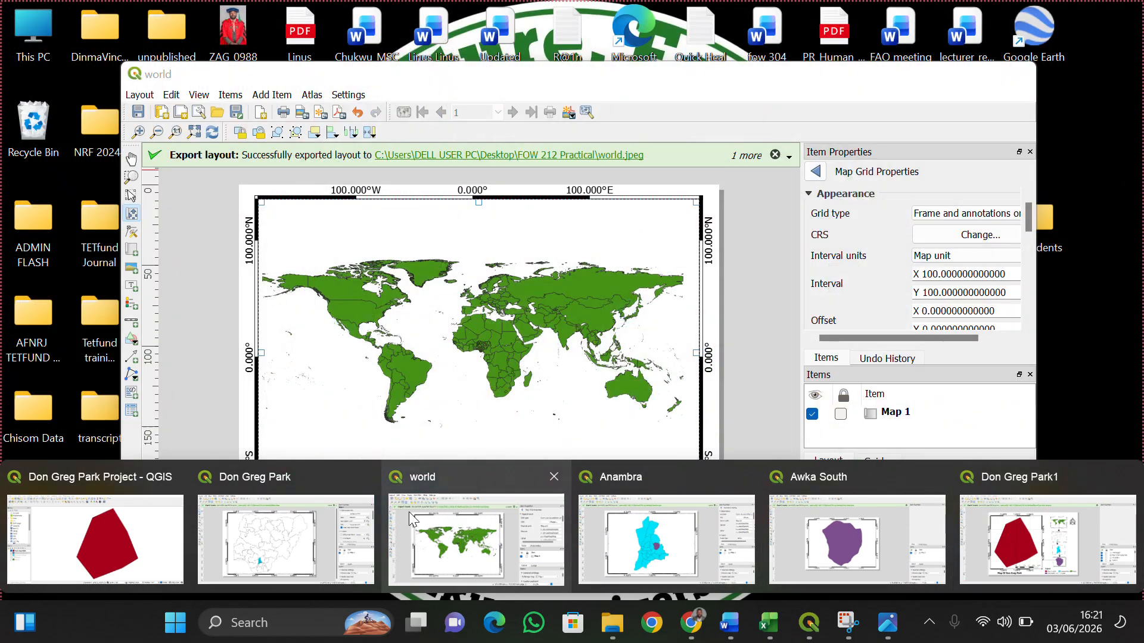
left_click(167, 542)
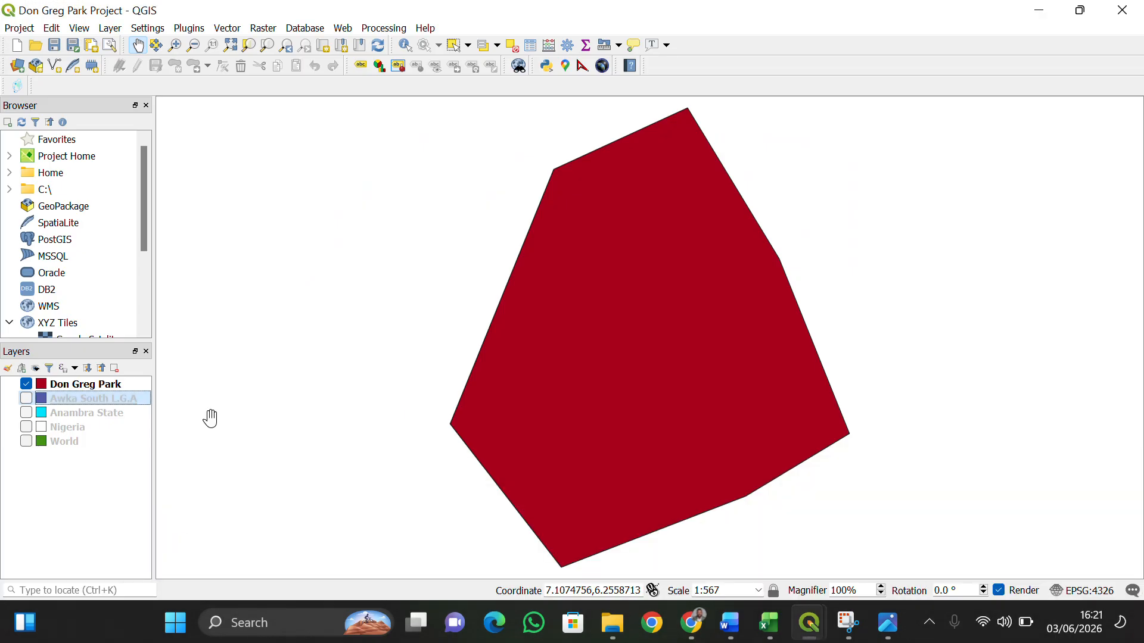
left_click(55, 46)
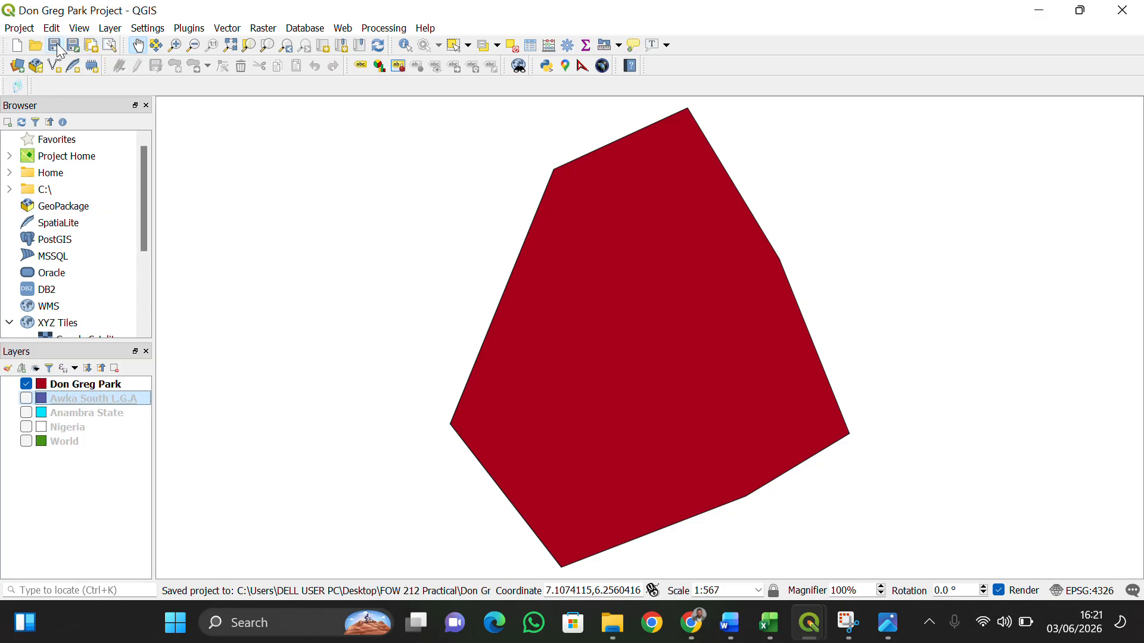